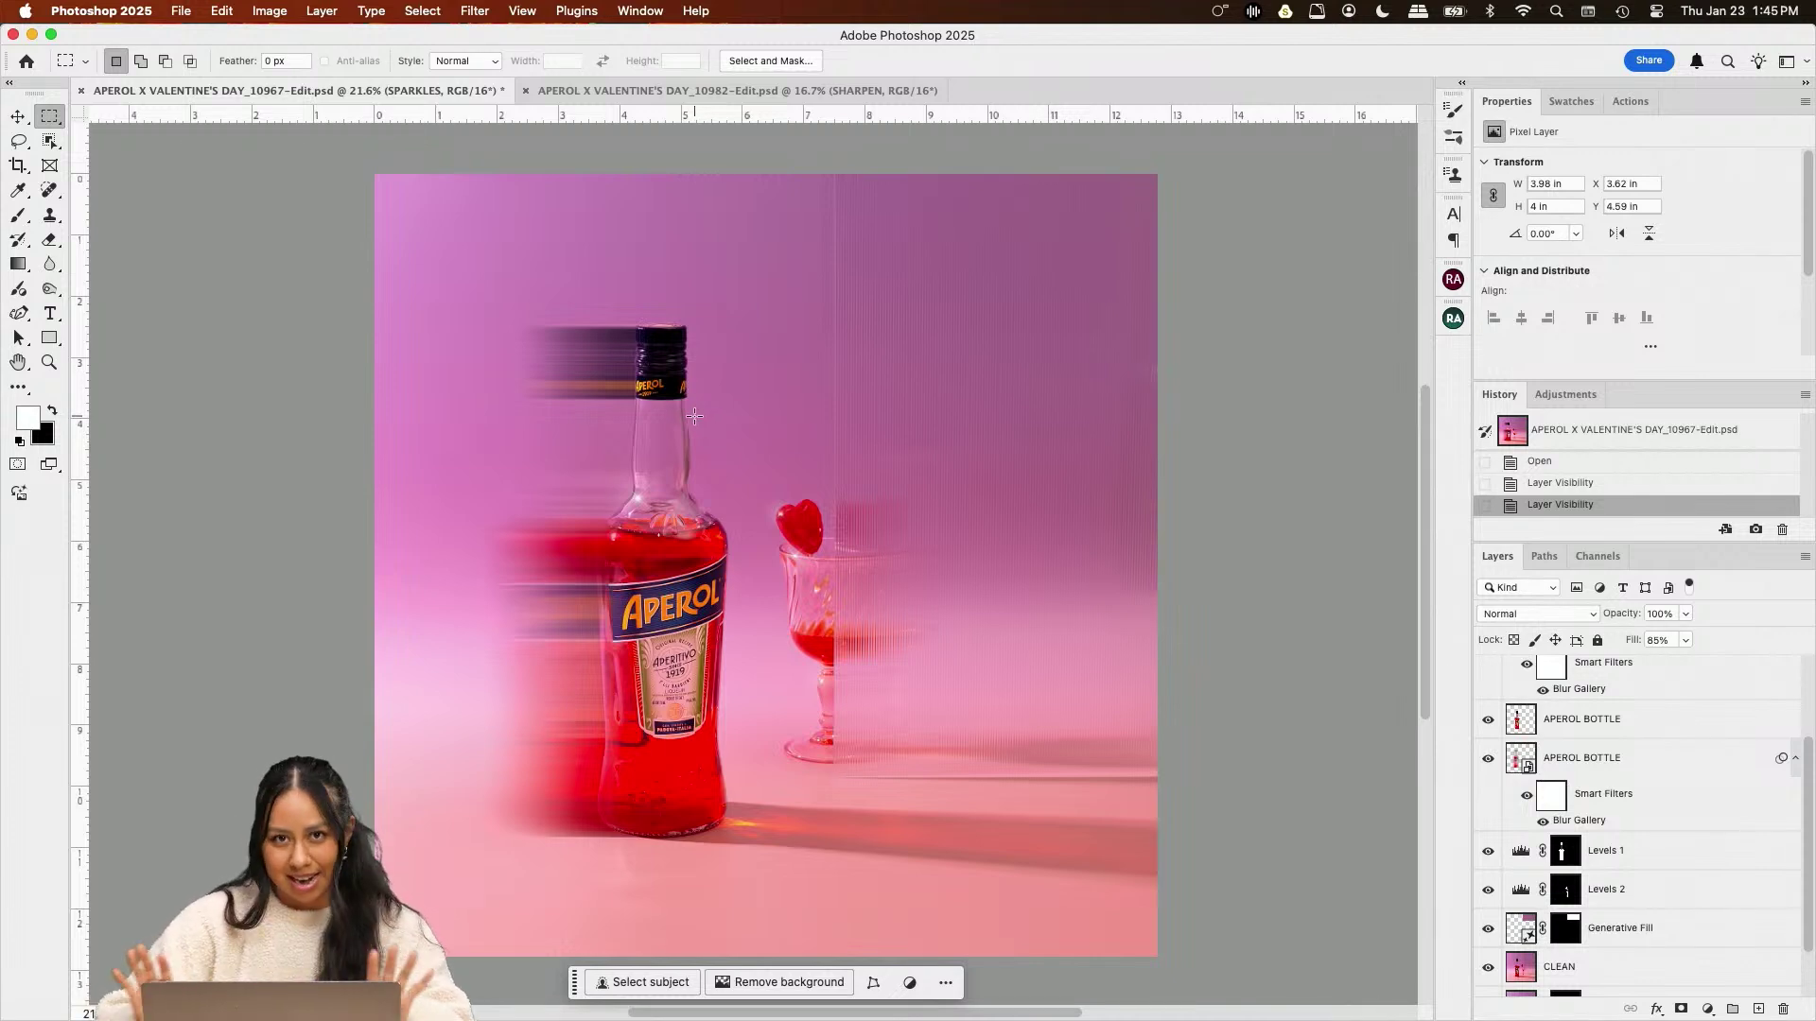
Close both open Aperol Valentine's Day PSD documents, discarding the changes in the 10967 one
click(736, 92)
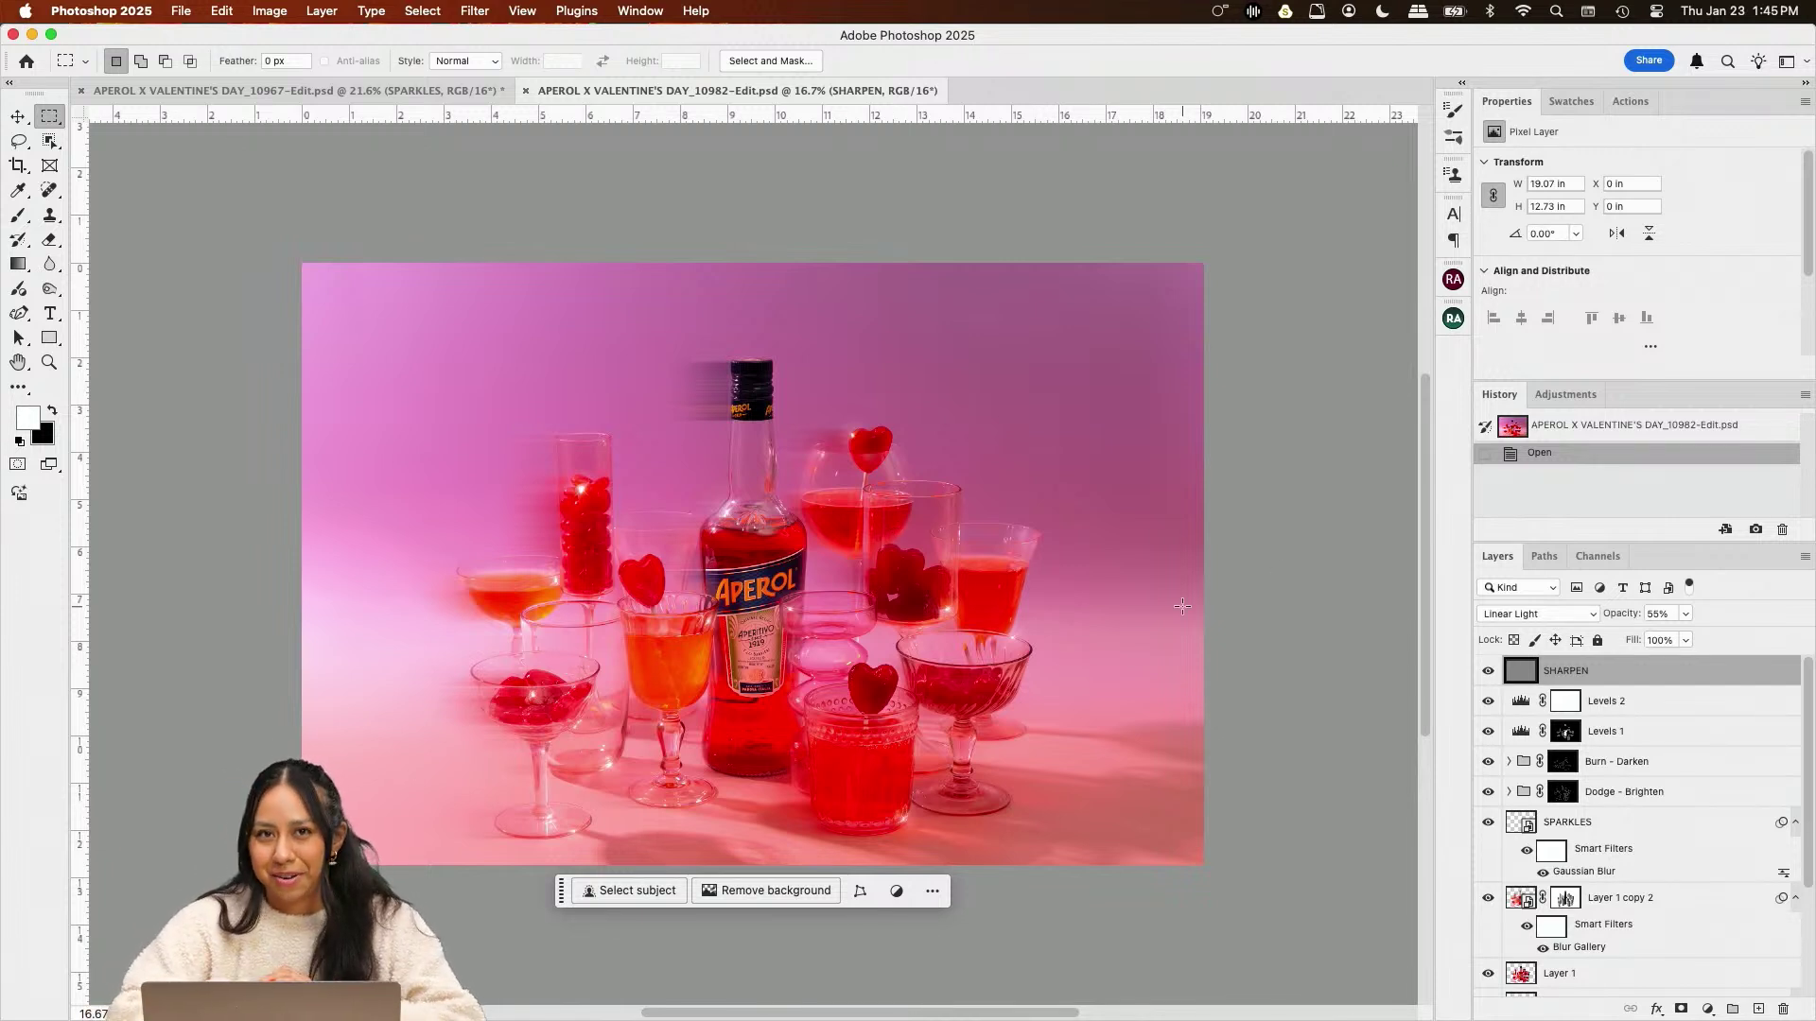
click(413, 91)
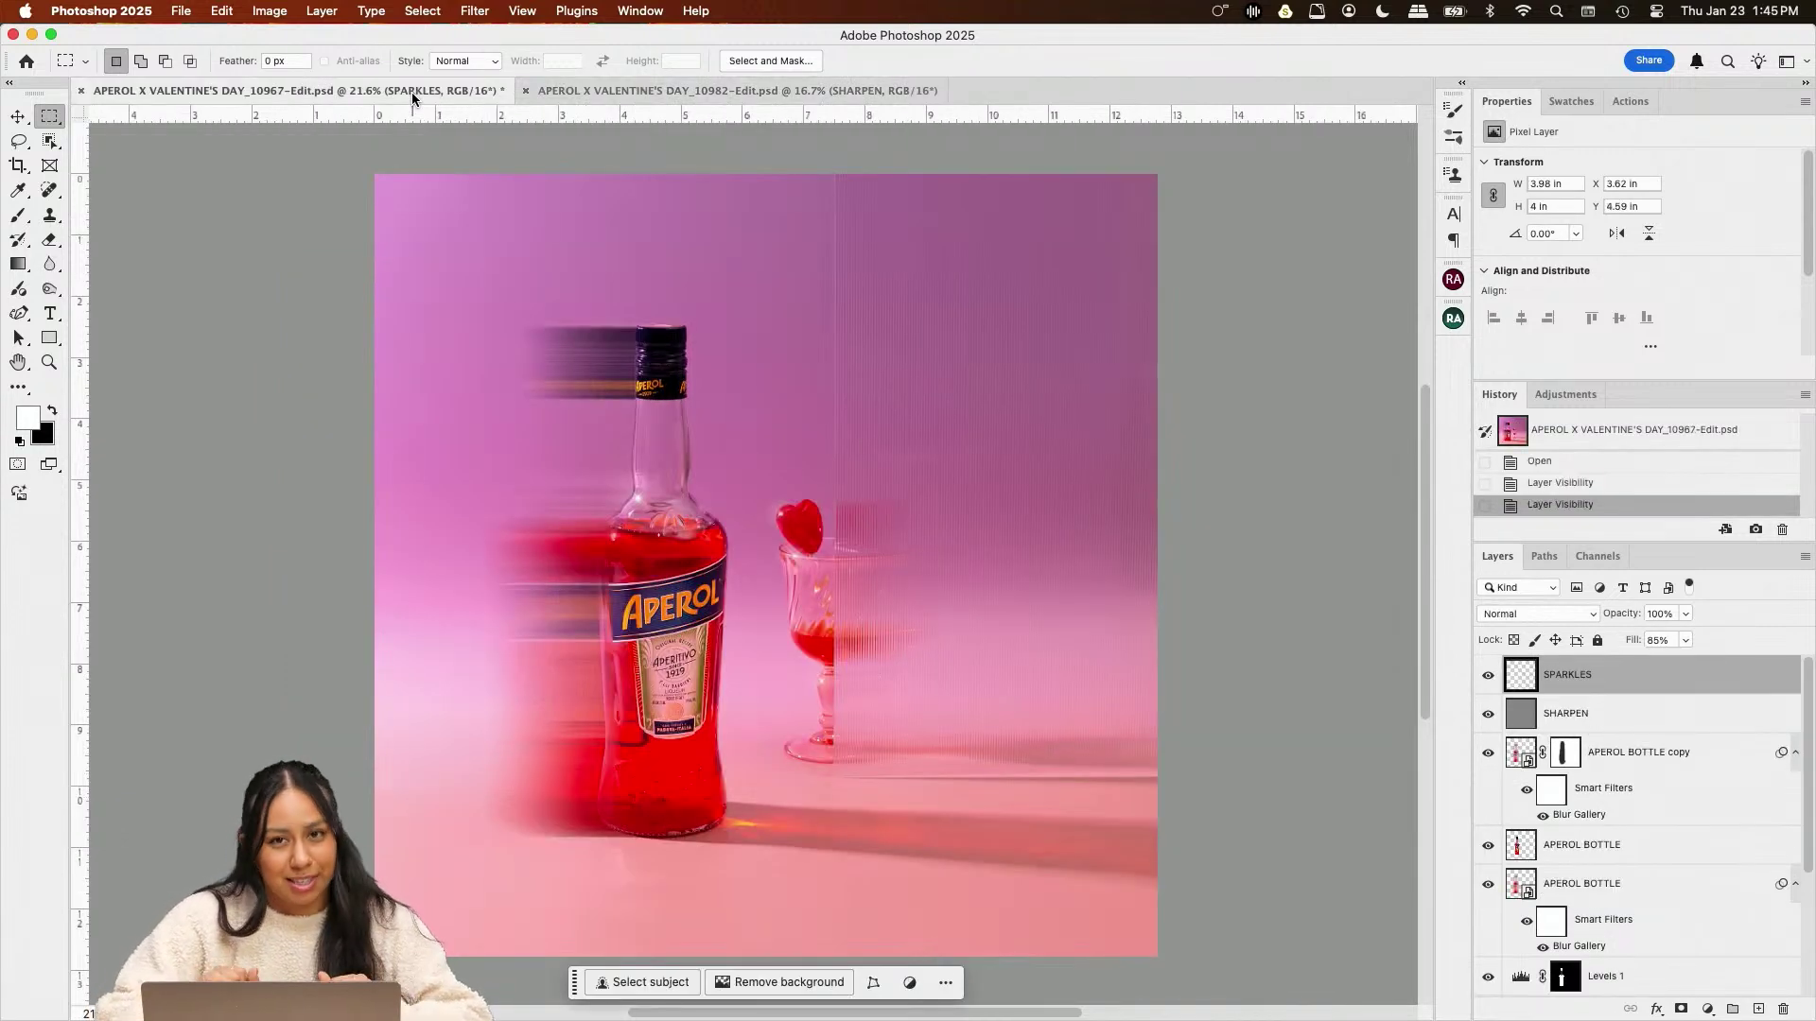
click(526, 91)
click(78, 91)
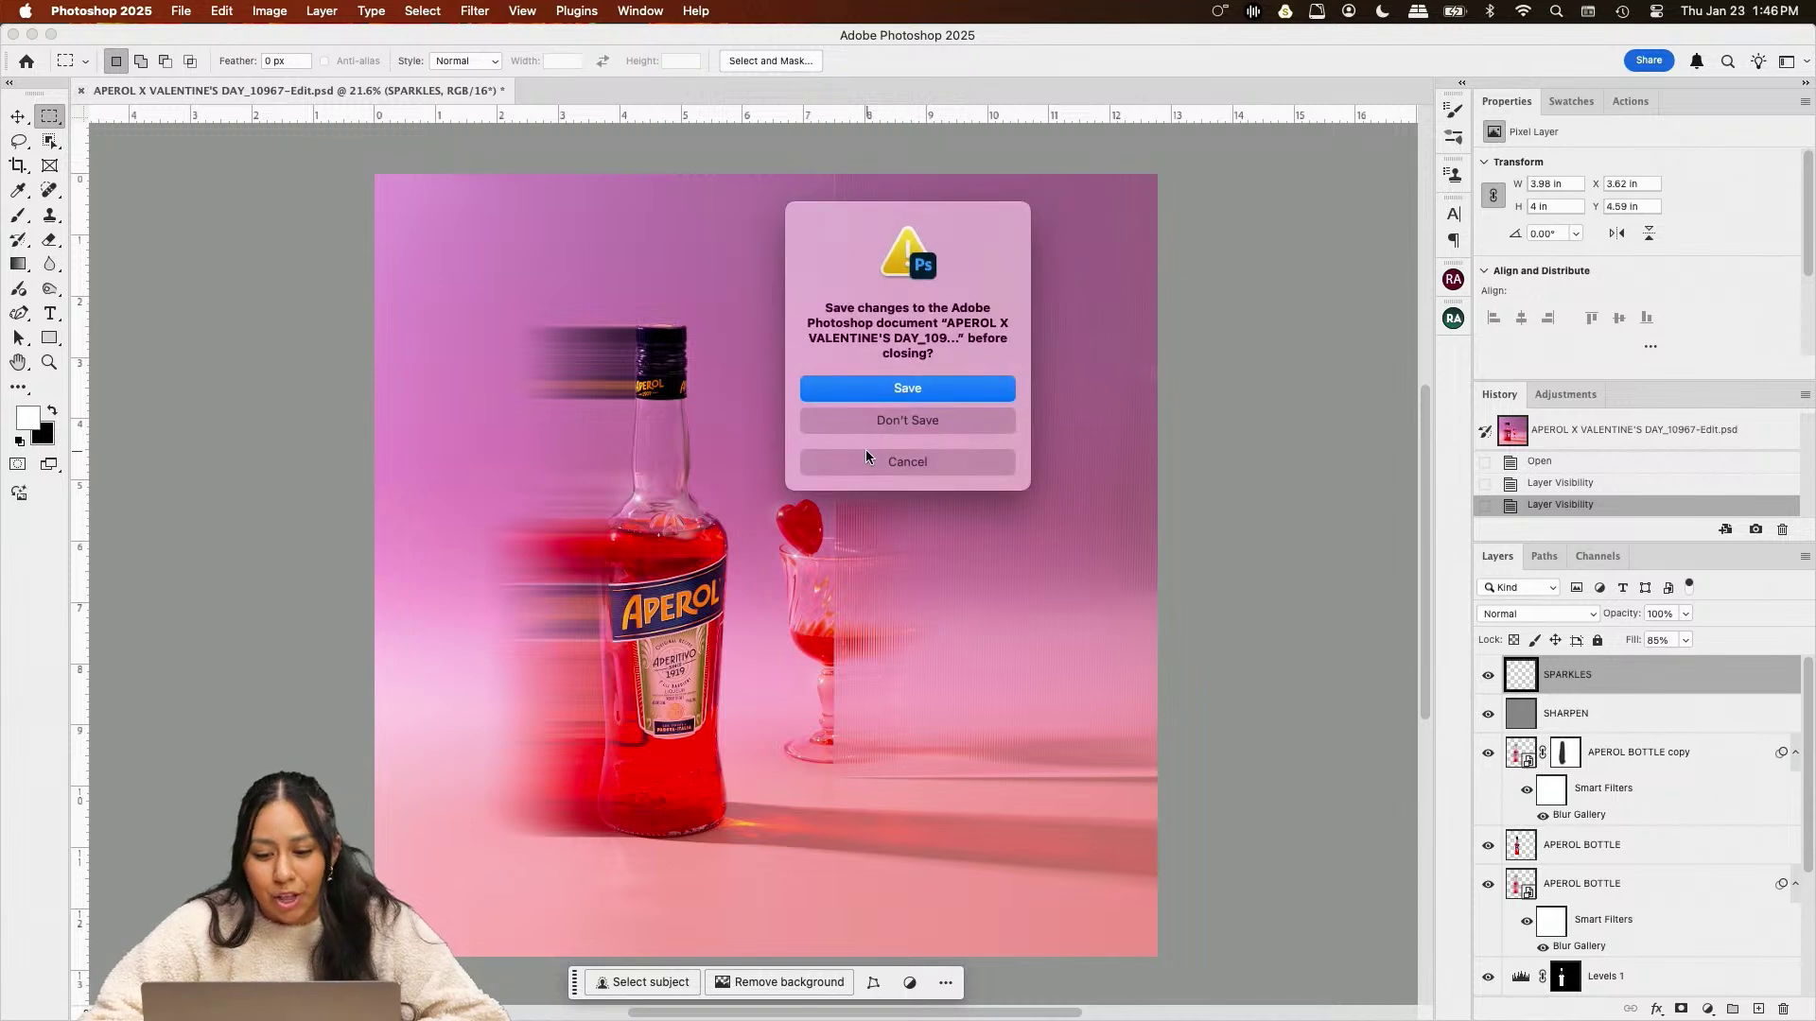
click(936, 412)
Switch to Finder and open the PS DCC 2/4 STARTER FILES folder
mouse_move(284, 1020)
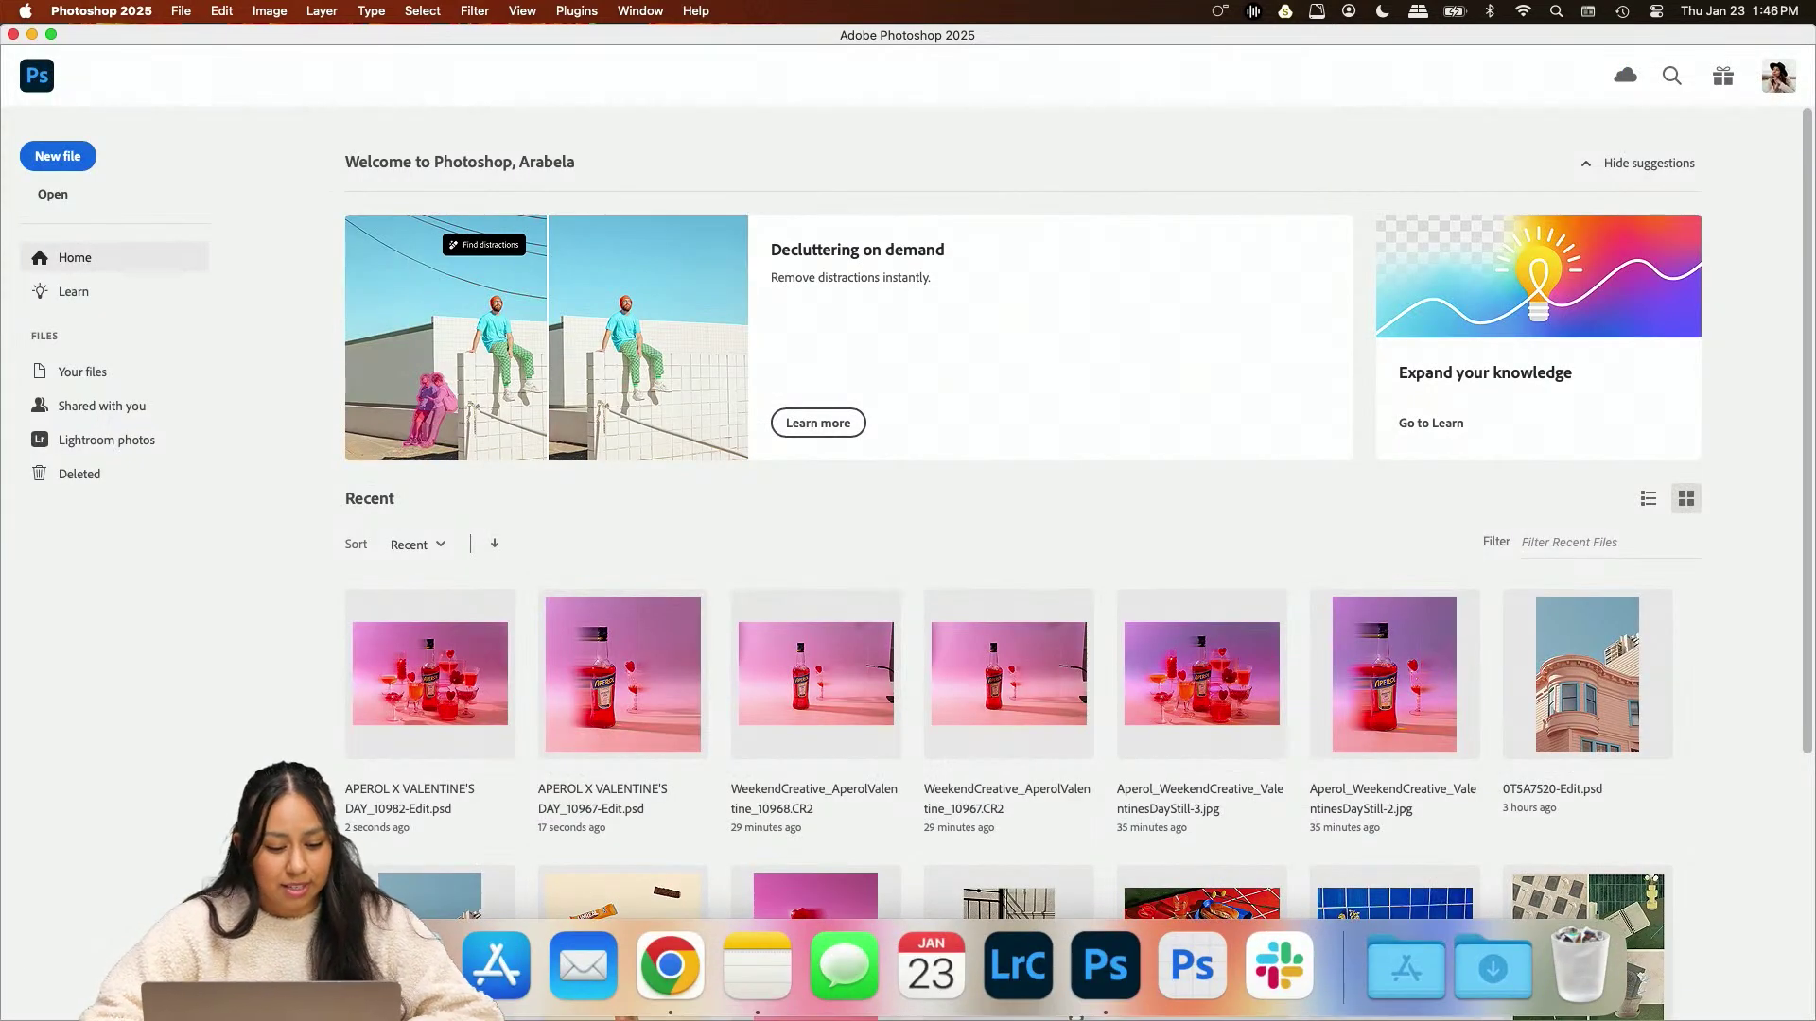
click(238, 973)
click(1123, 376)
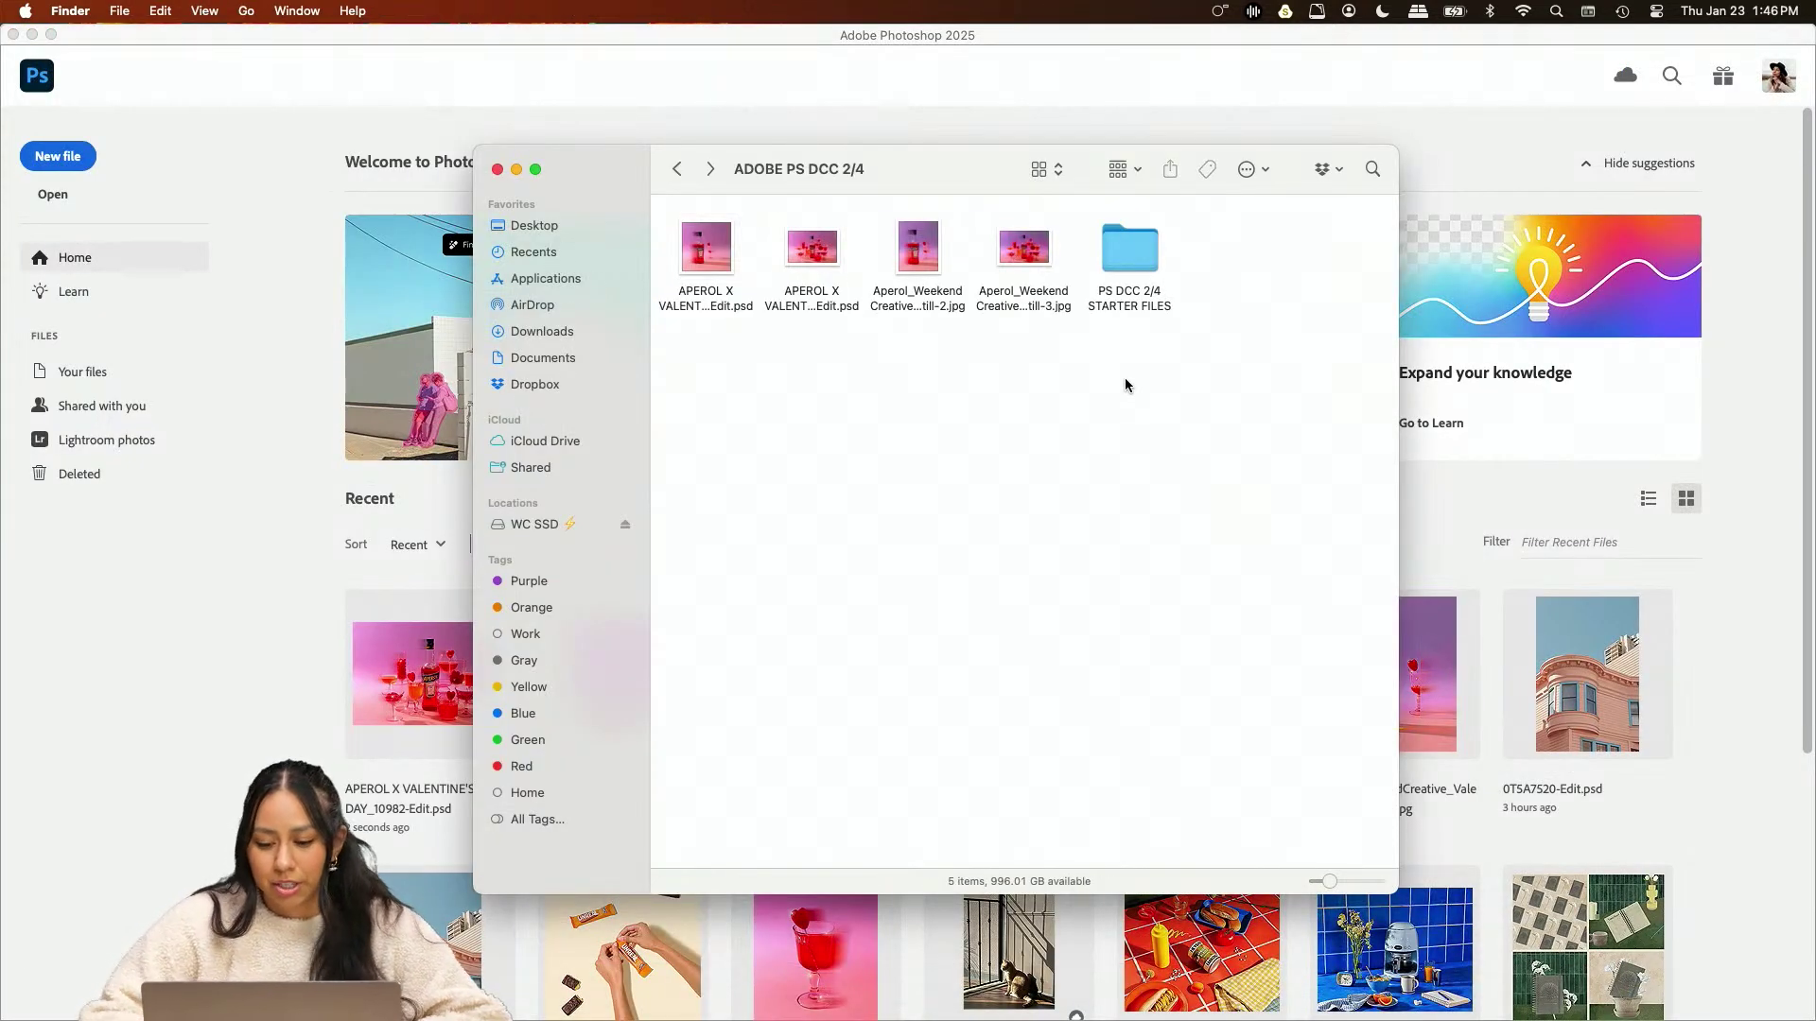
double_click(1122, 244)
Open the WeekendCreative_AperolValentine 10967 and 10968 CR2 files together in Camera Raw and enlarge its window to fill the screen
drag(932, 172, 851, 212)
click(730, 287)
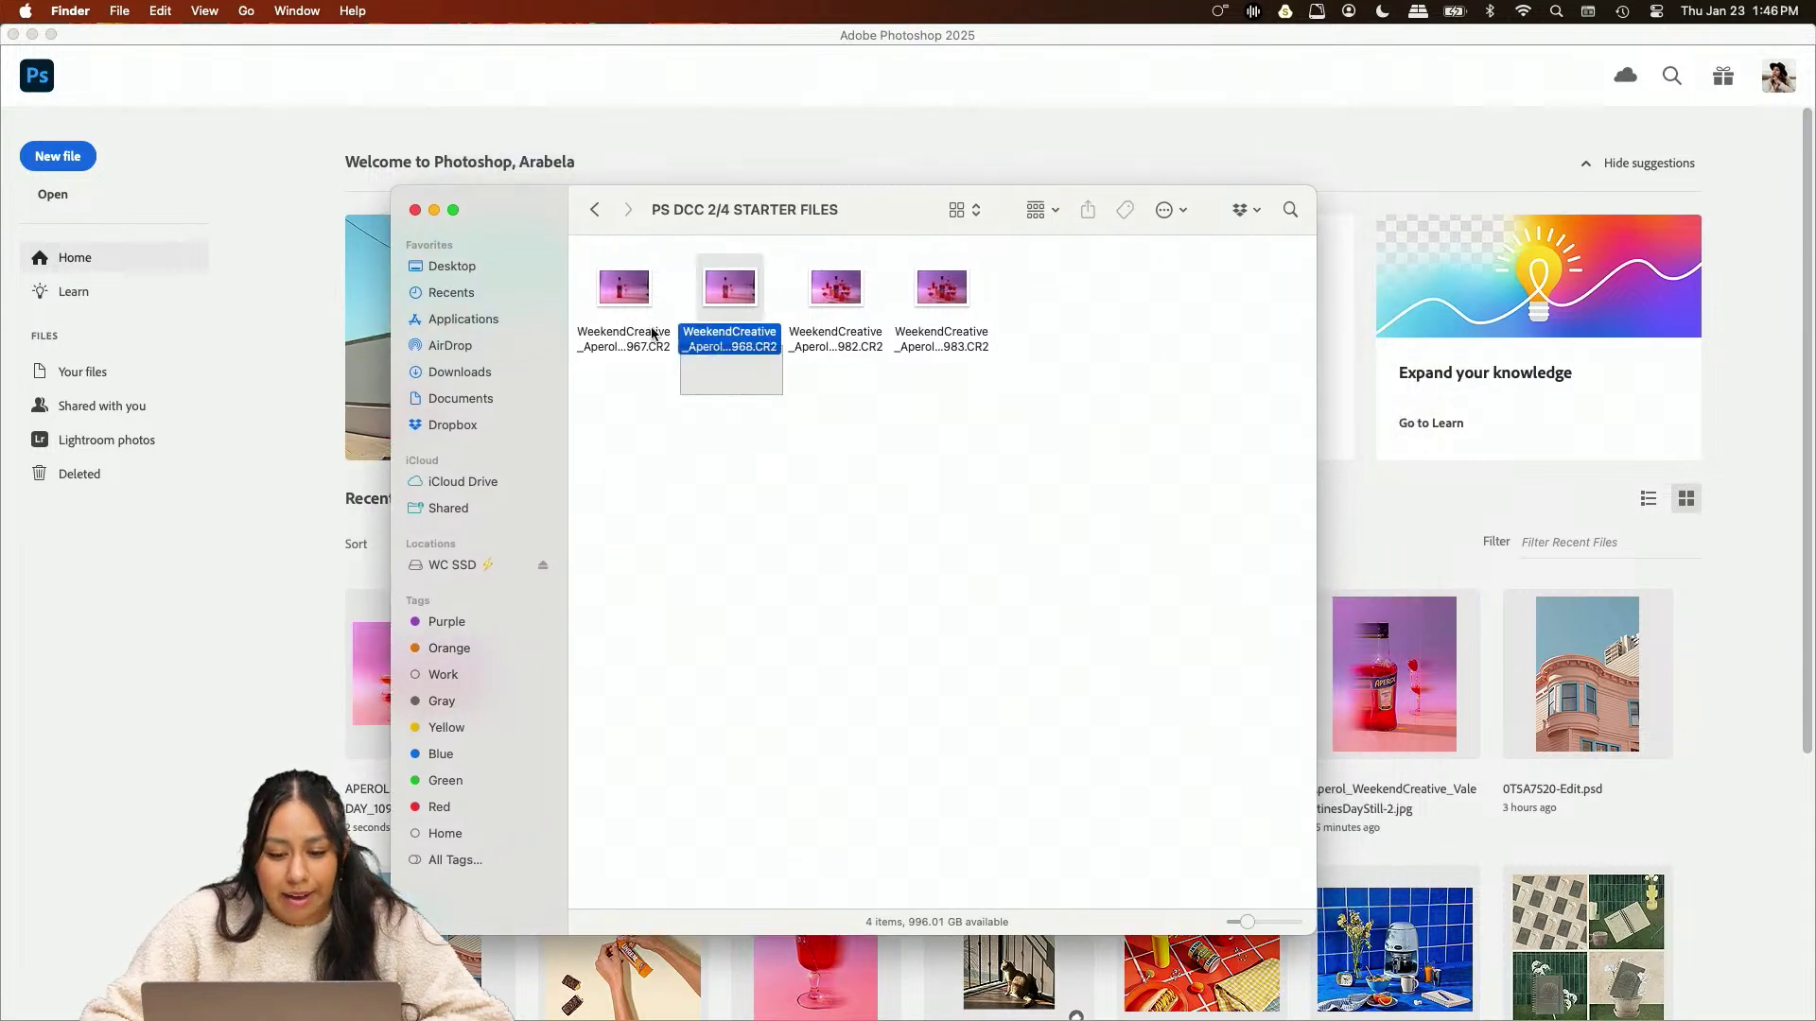
shift+click(624, 286)
drag(624, 293, 1106, 965)
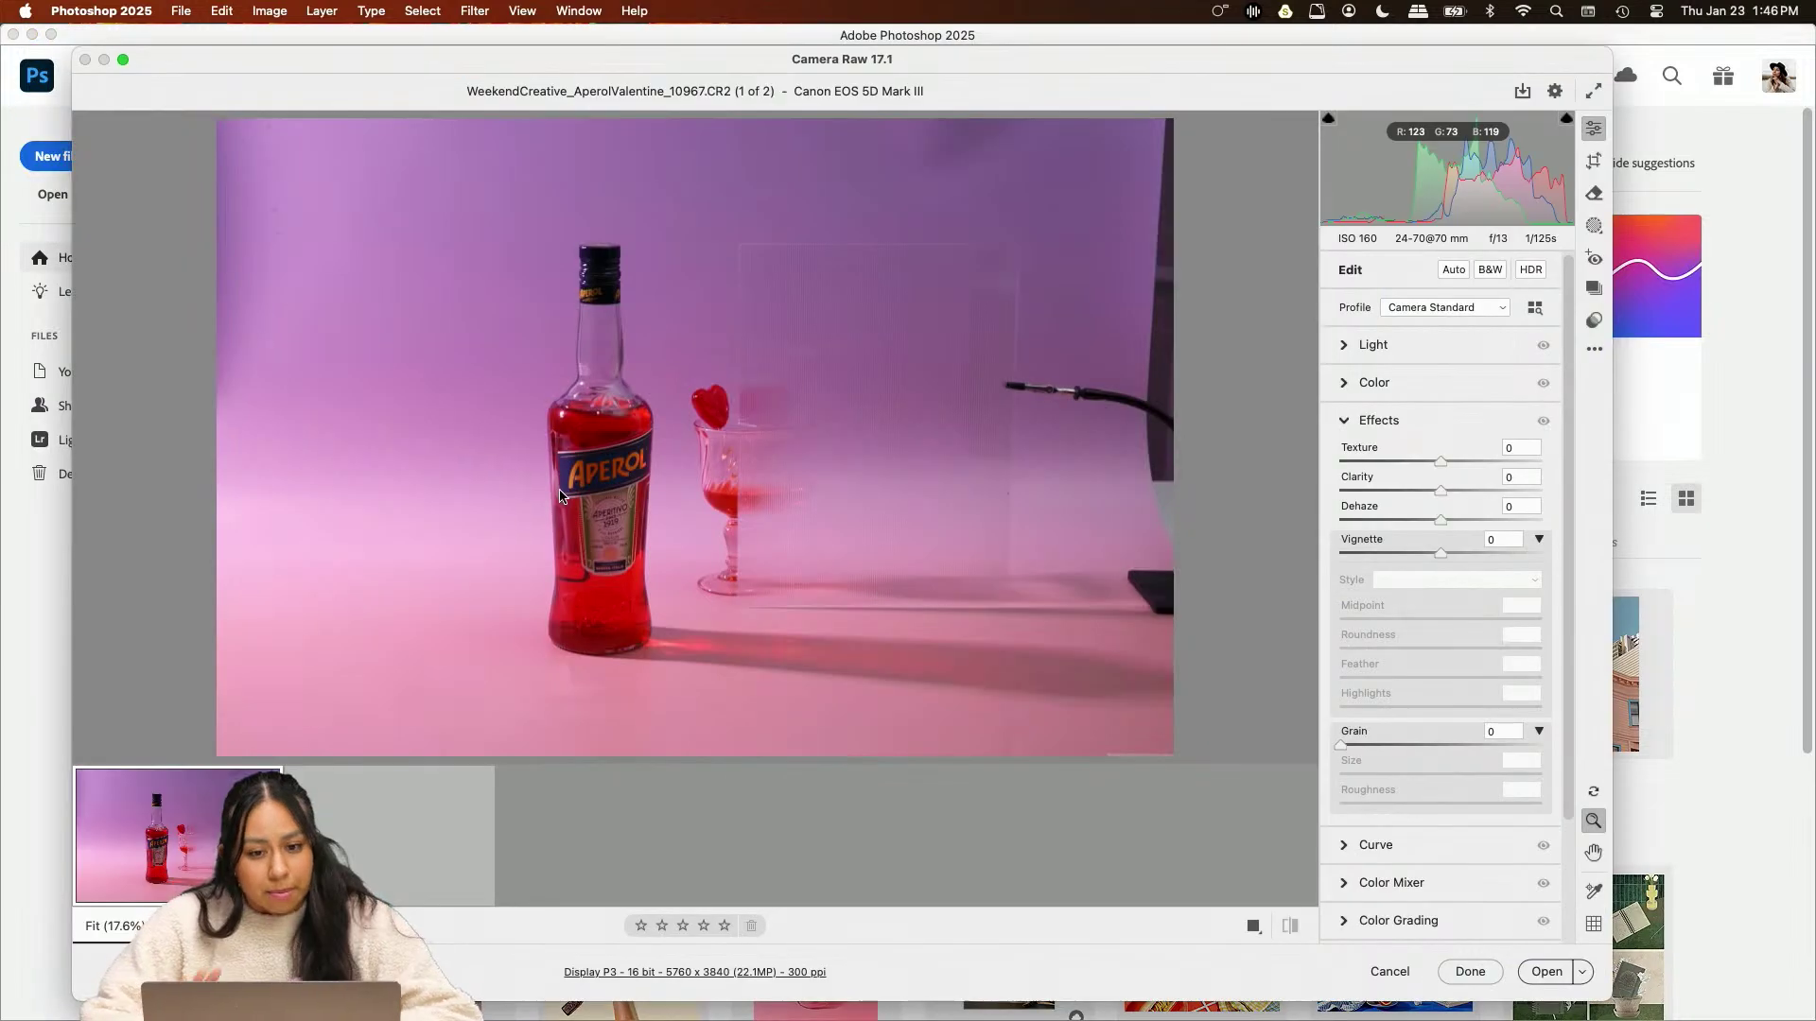
double_click(1035, 59)
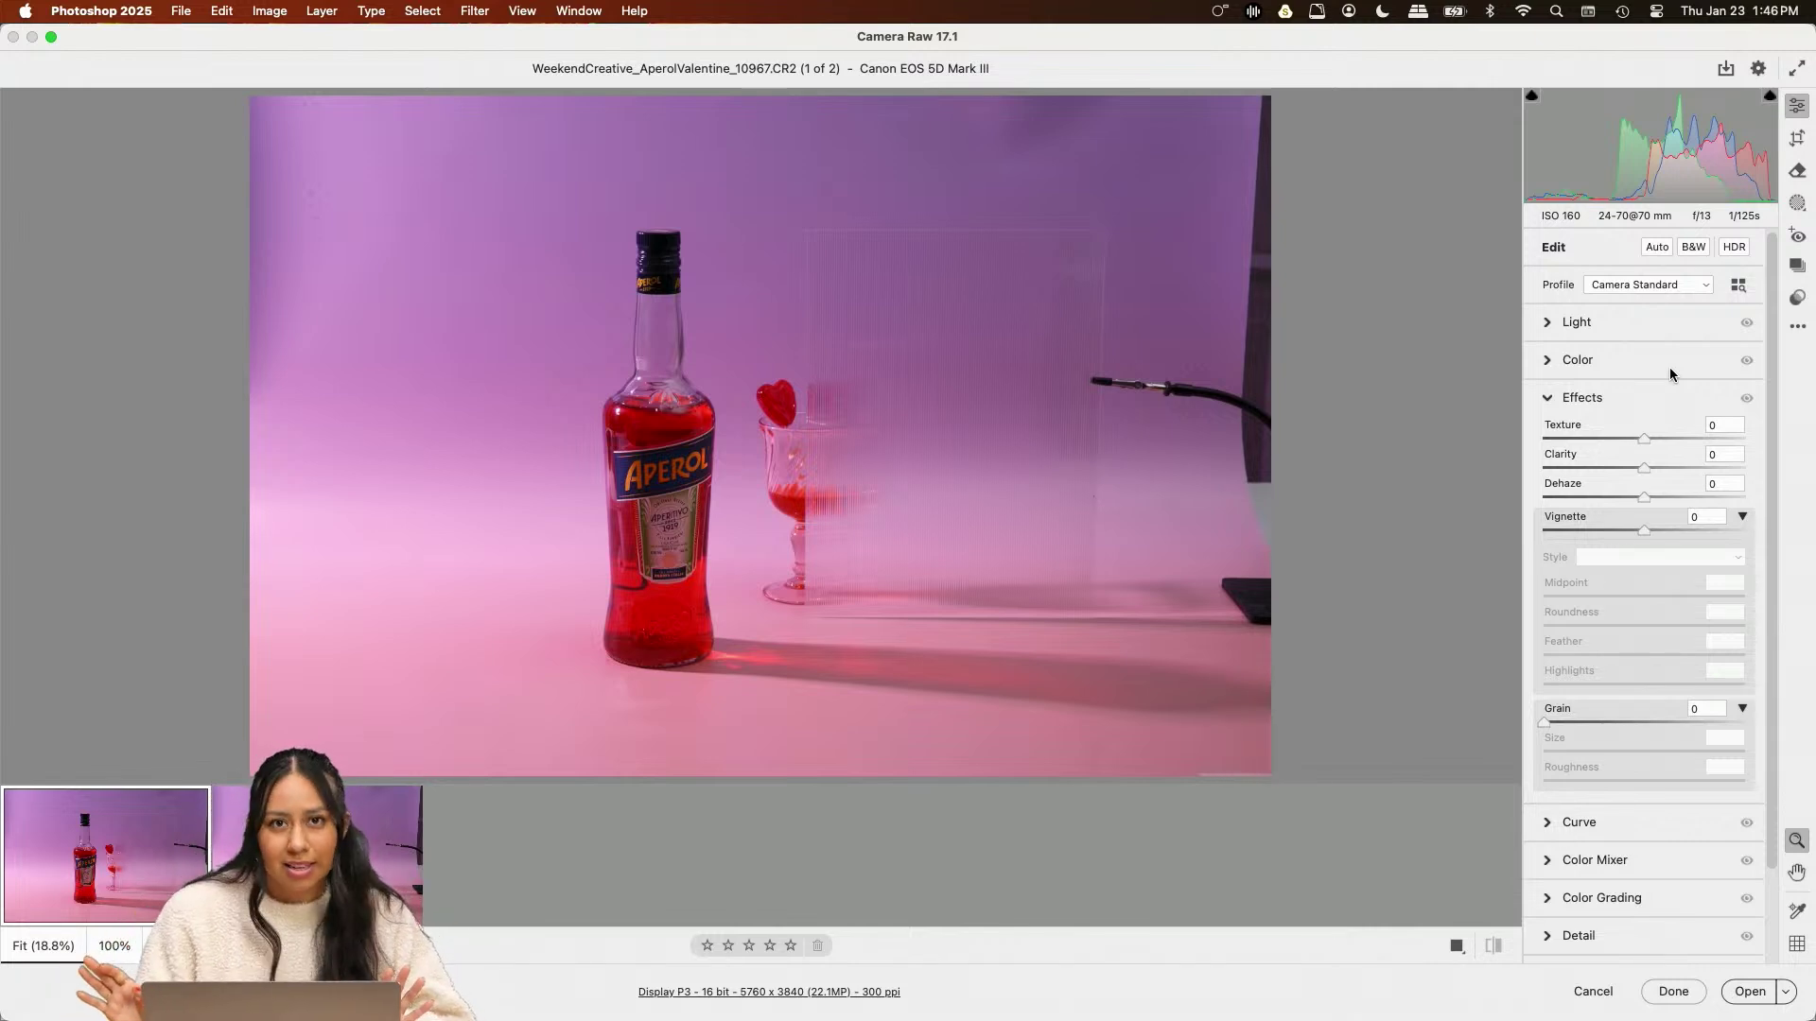
Set the 10967 photo's exposure to +0.40, contrast to +8 and vibrance to +13
click(1554, 327)
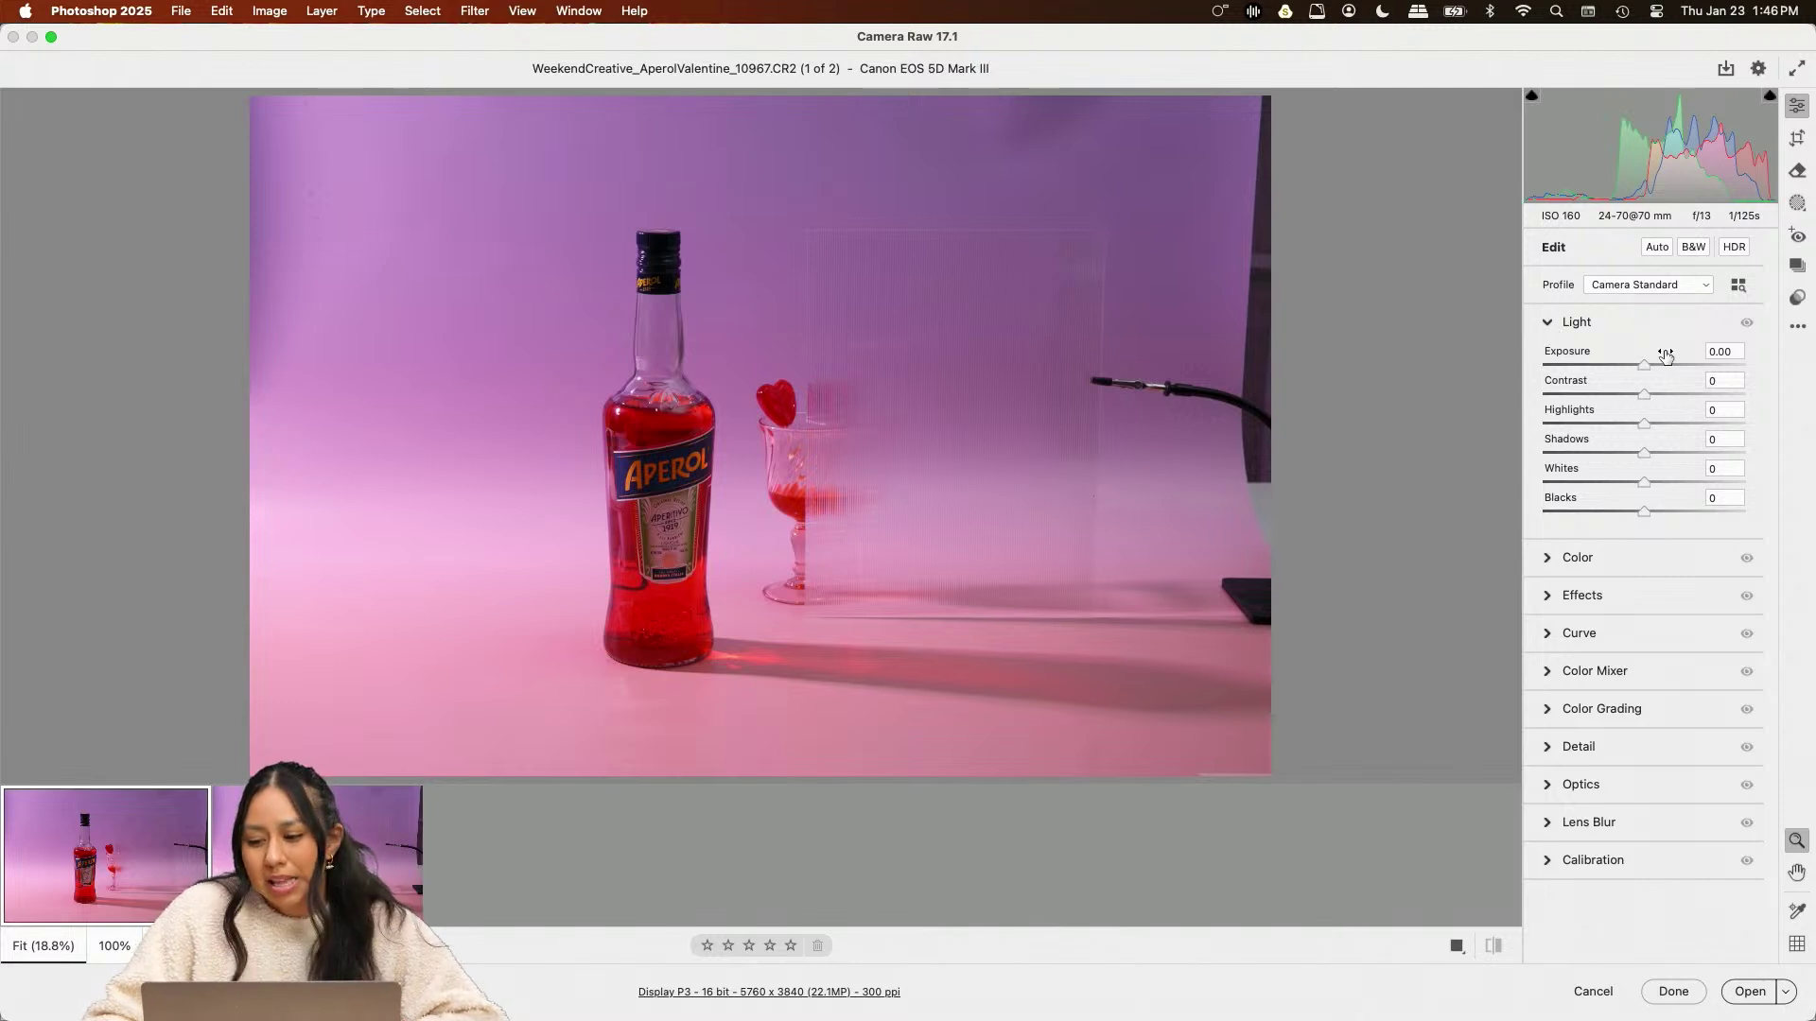
drag(1648, 369, 1653, 394)
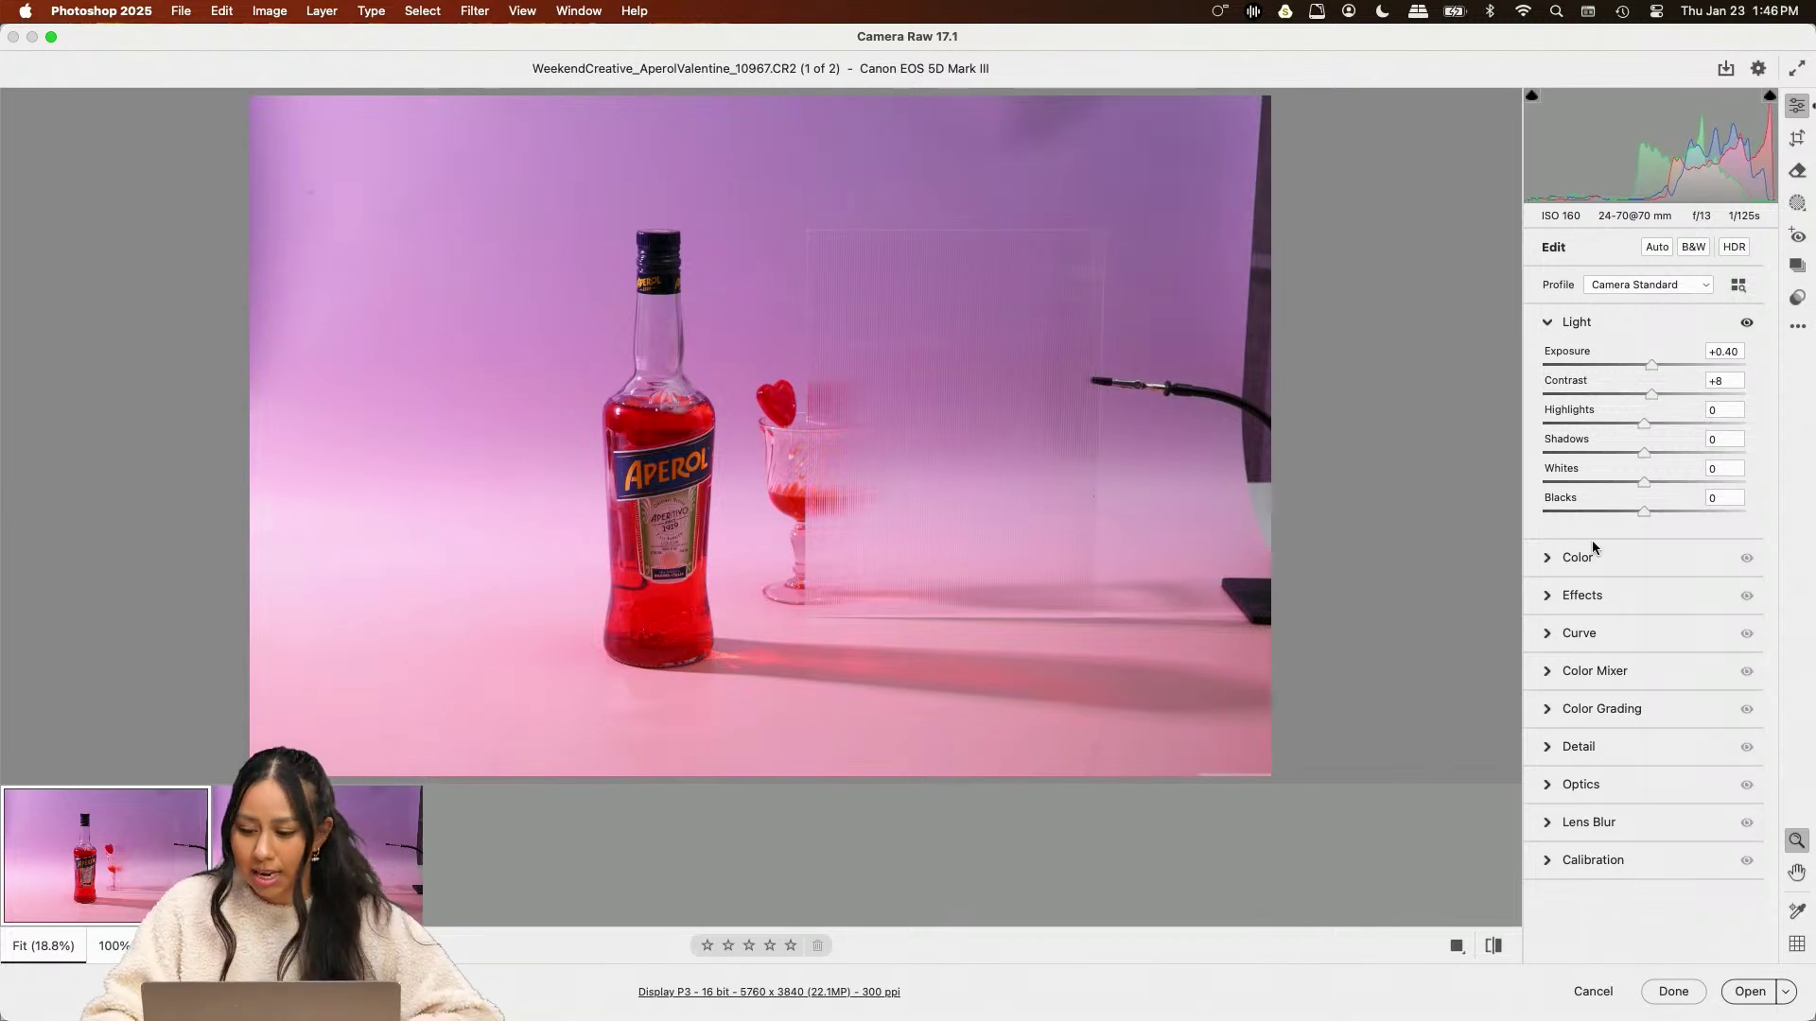
click(1547, 560)
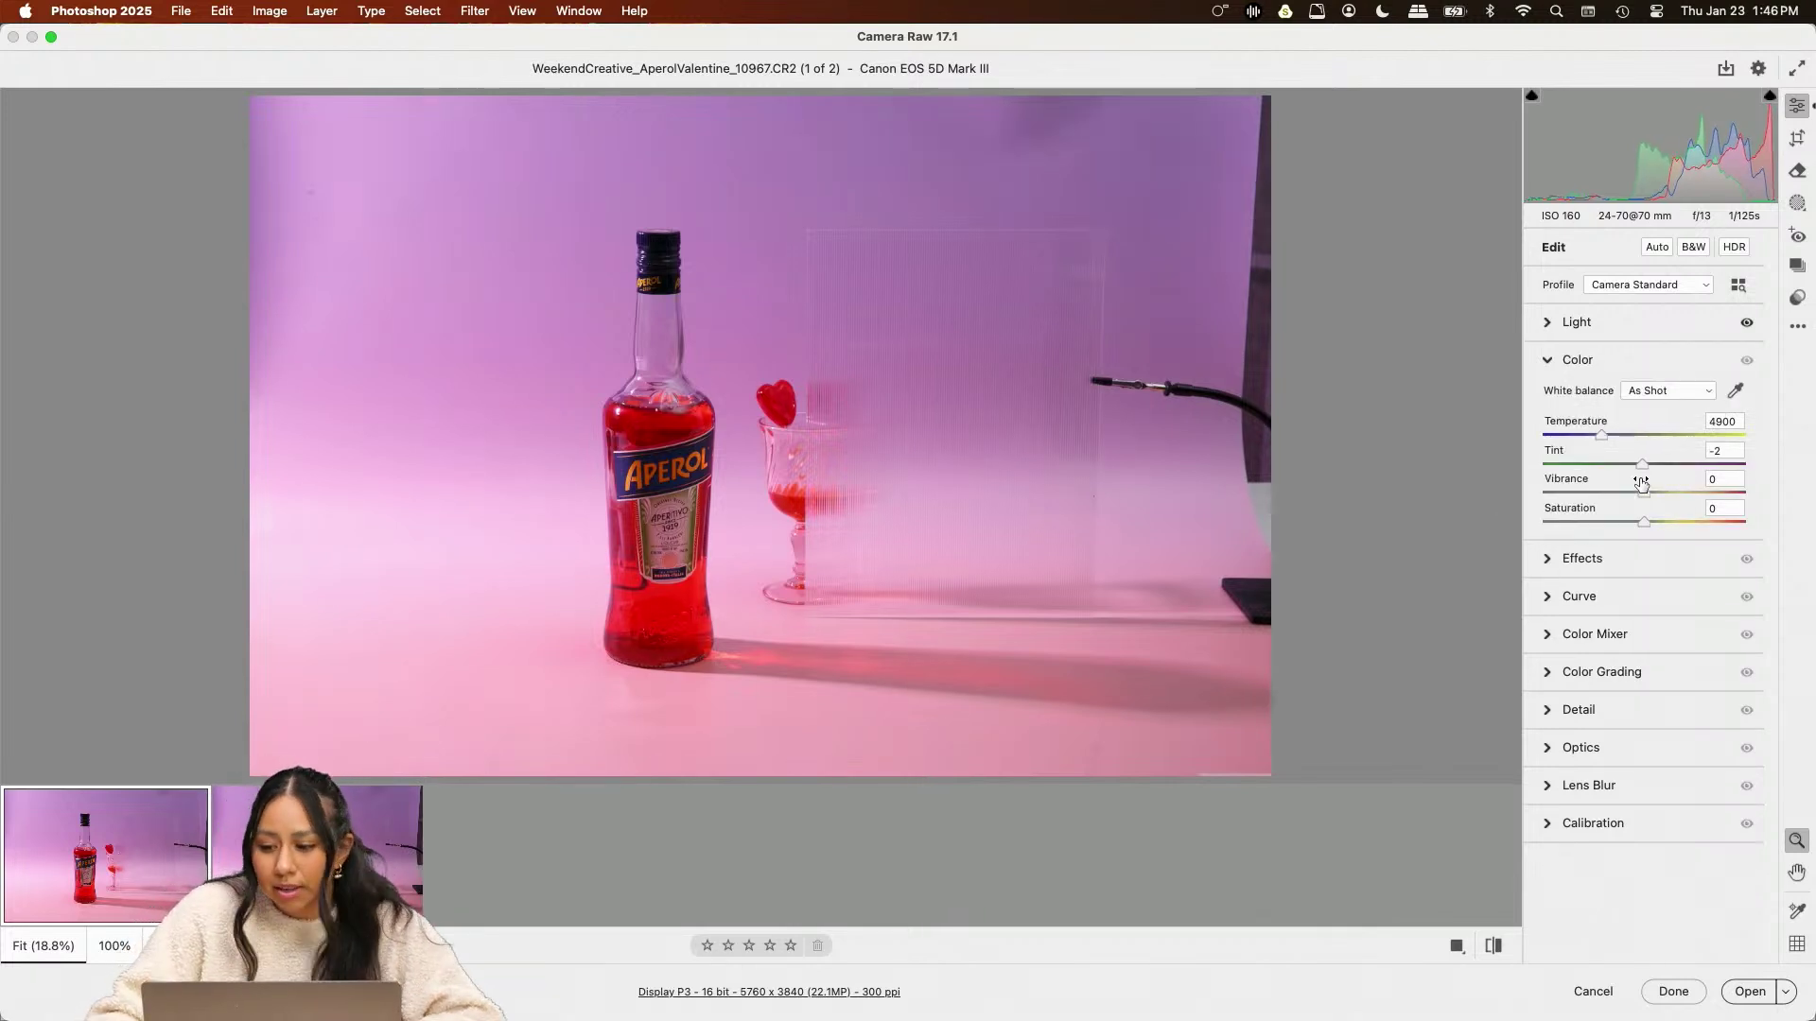
drag(1648, 500, 1646, 495)
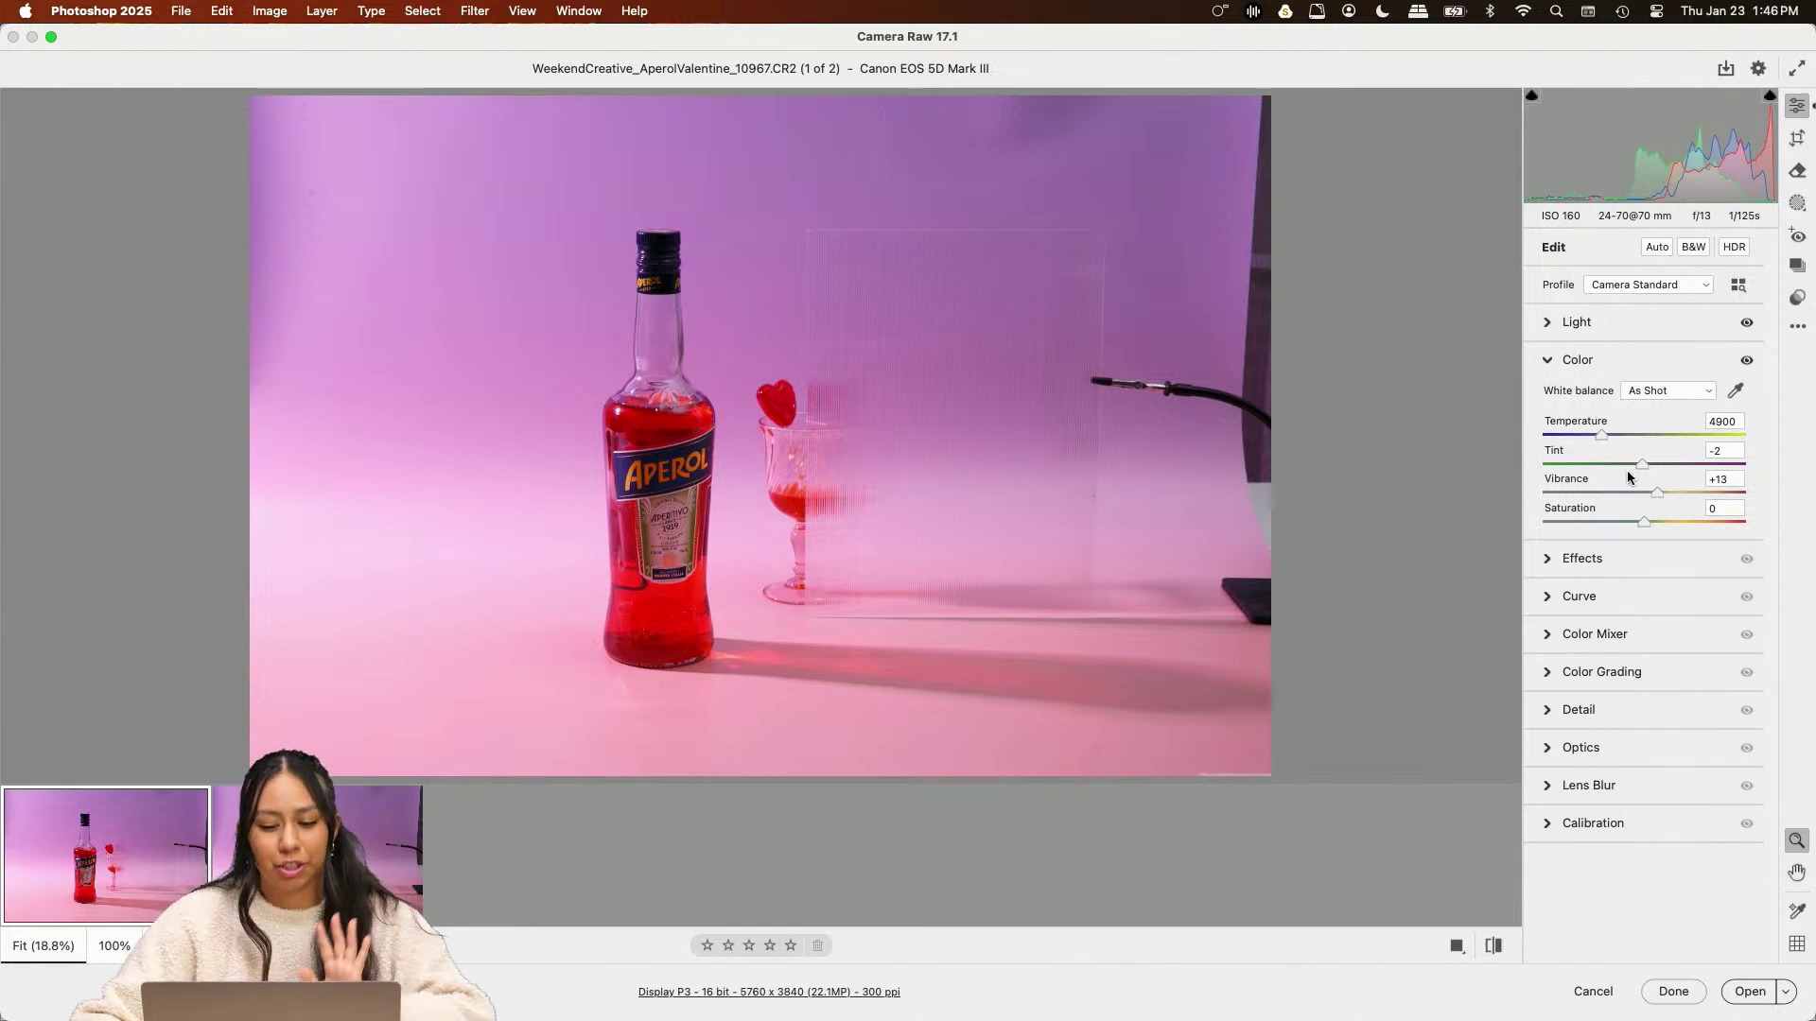
click(1552, 369)
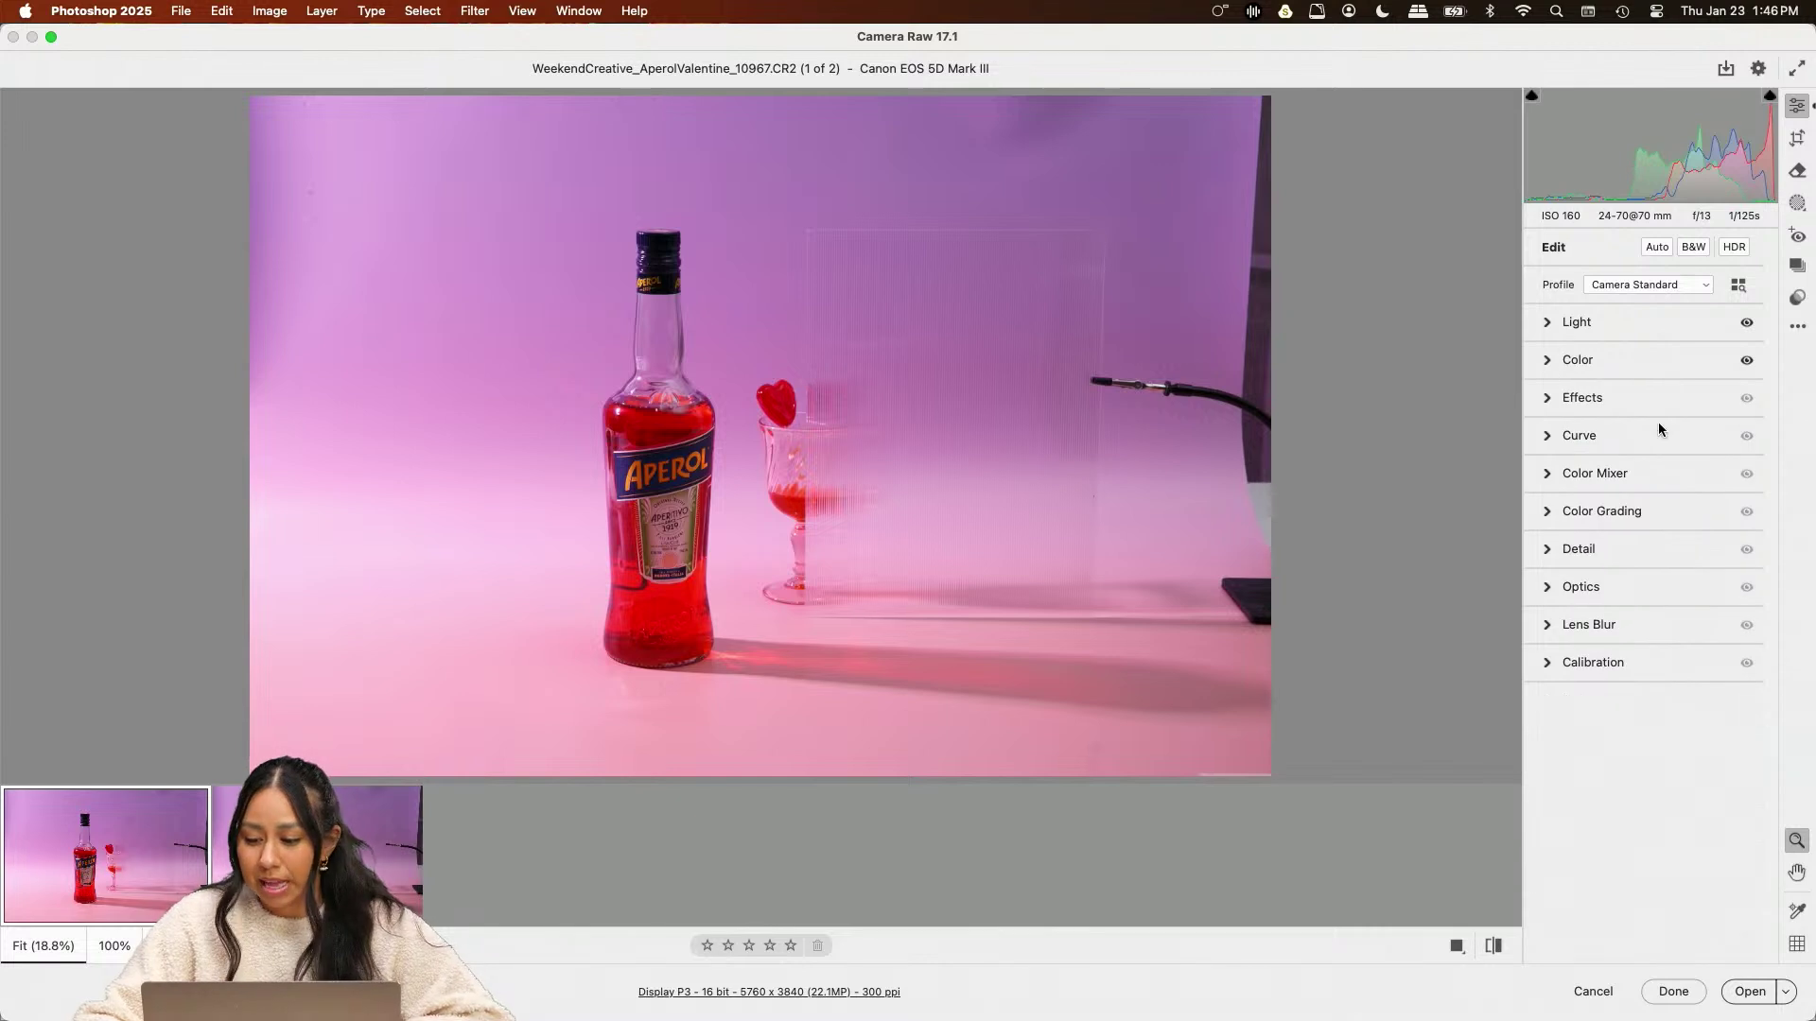
Sample the purple backdrop above the bottle with Point Color and shift its hue to +1 and saturation to +6
click(1567, 480)
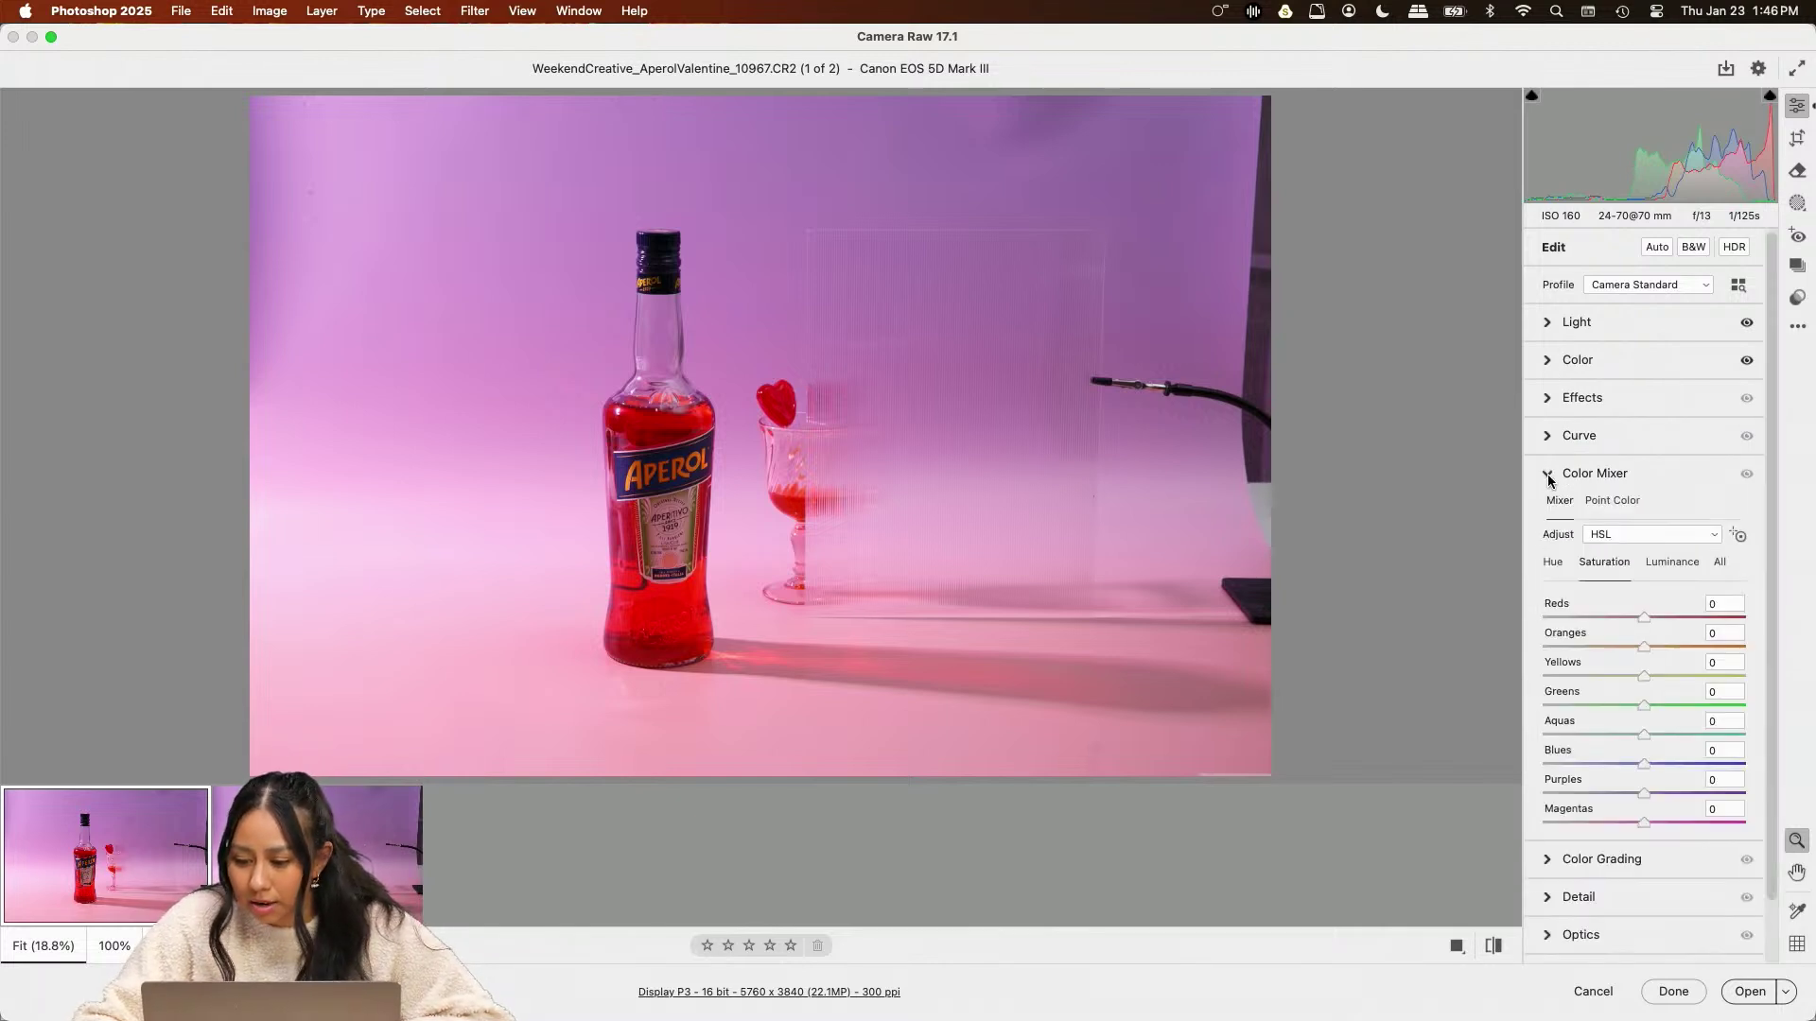
click(1606, 501)
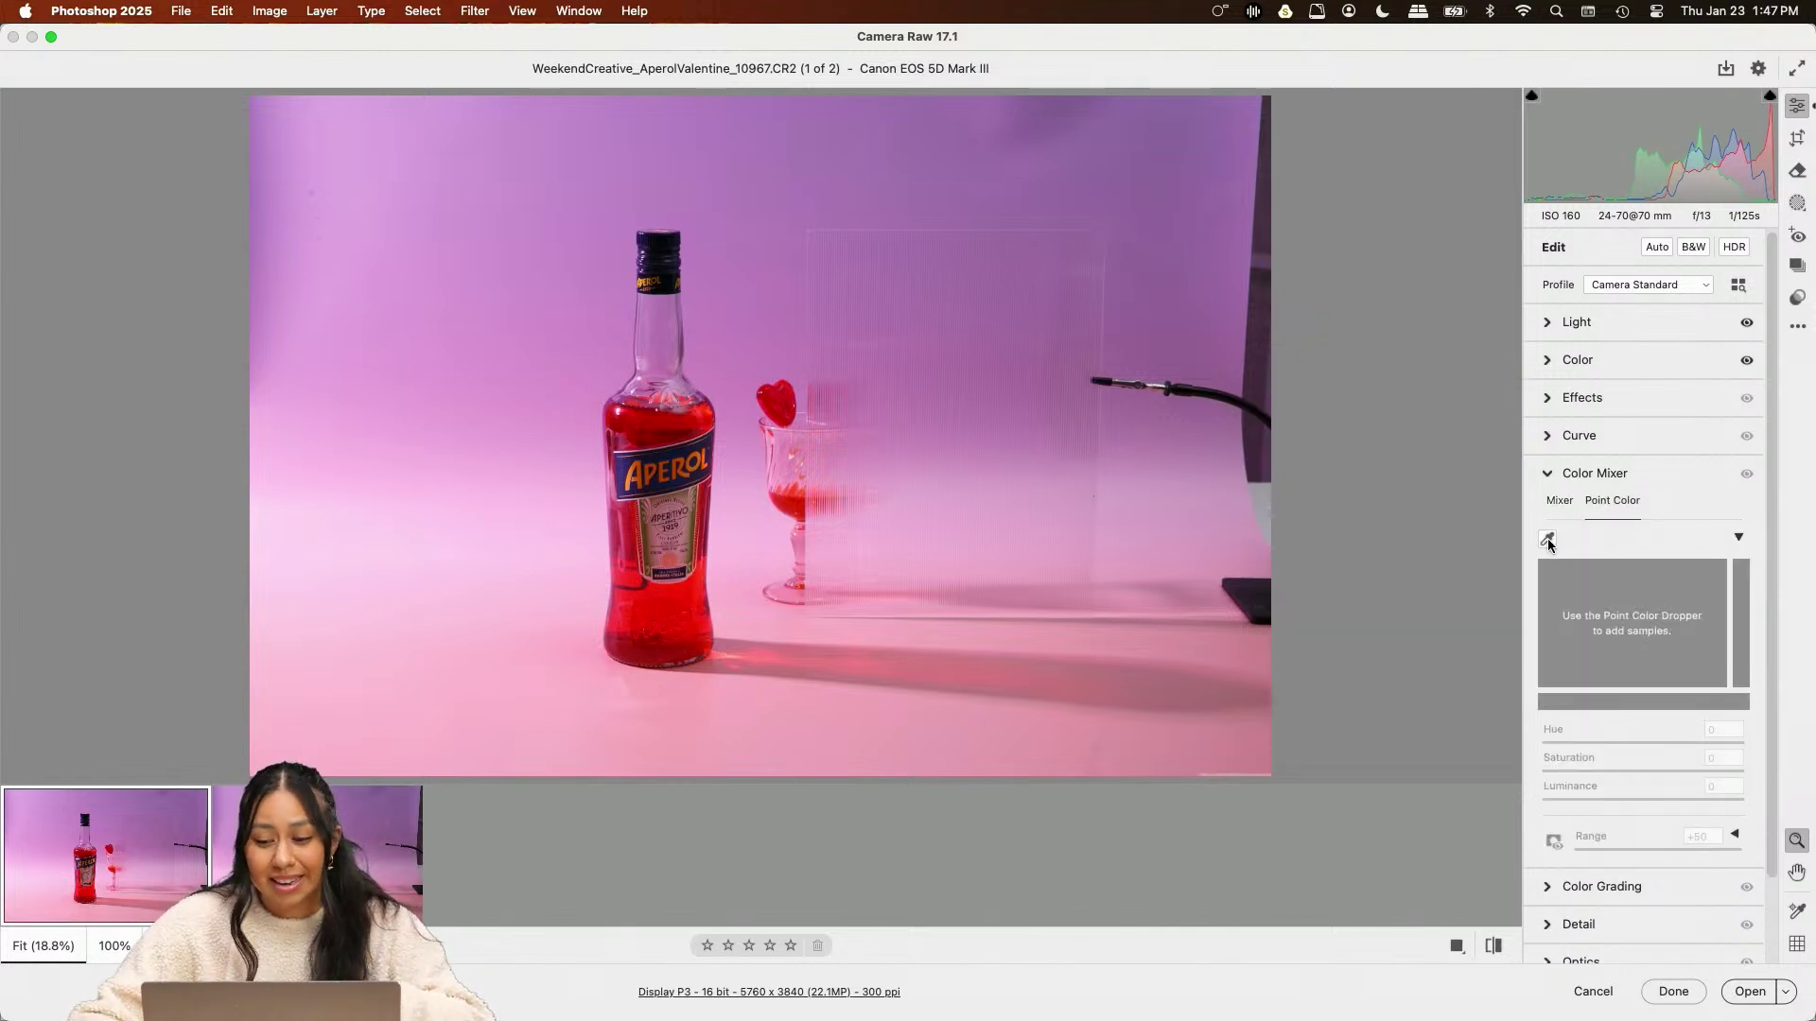
click(1547, 540)
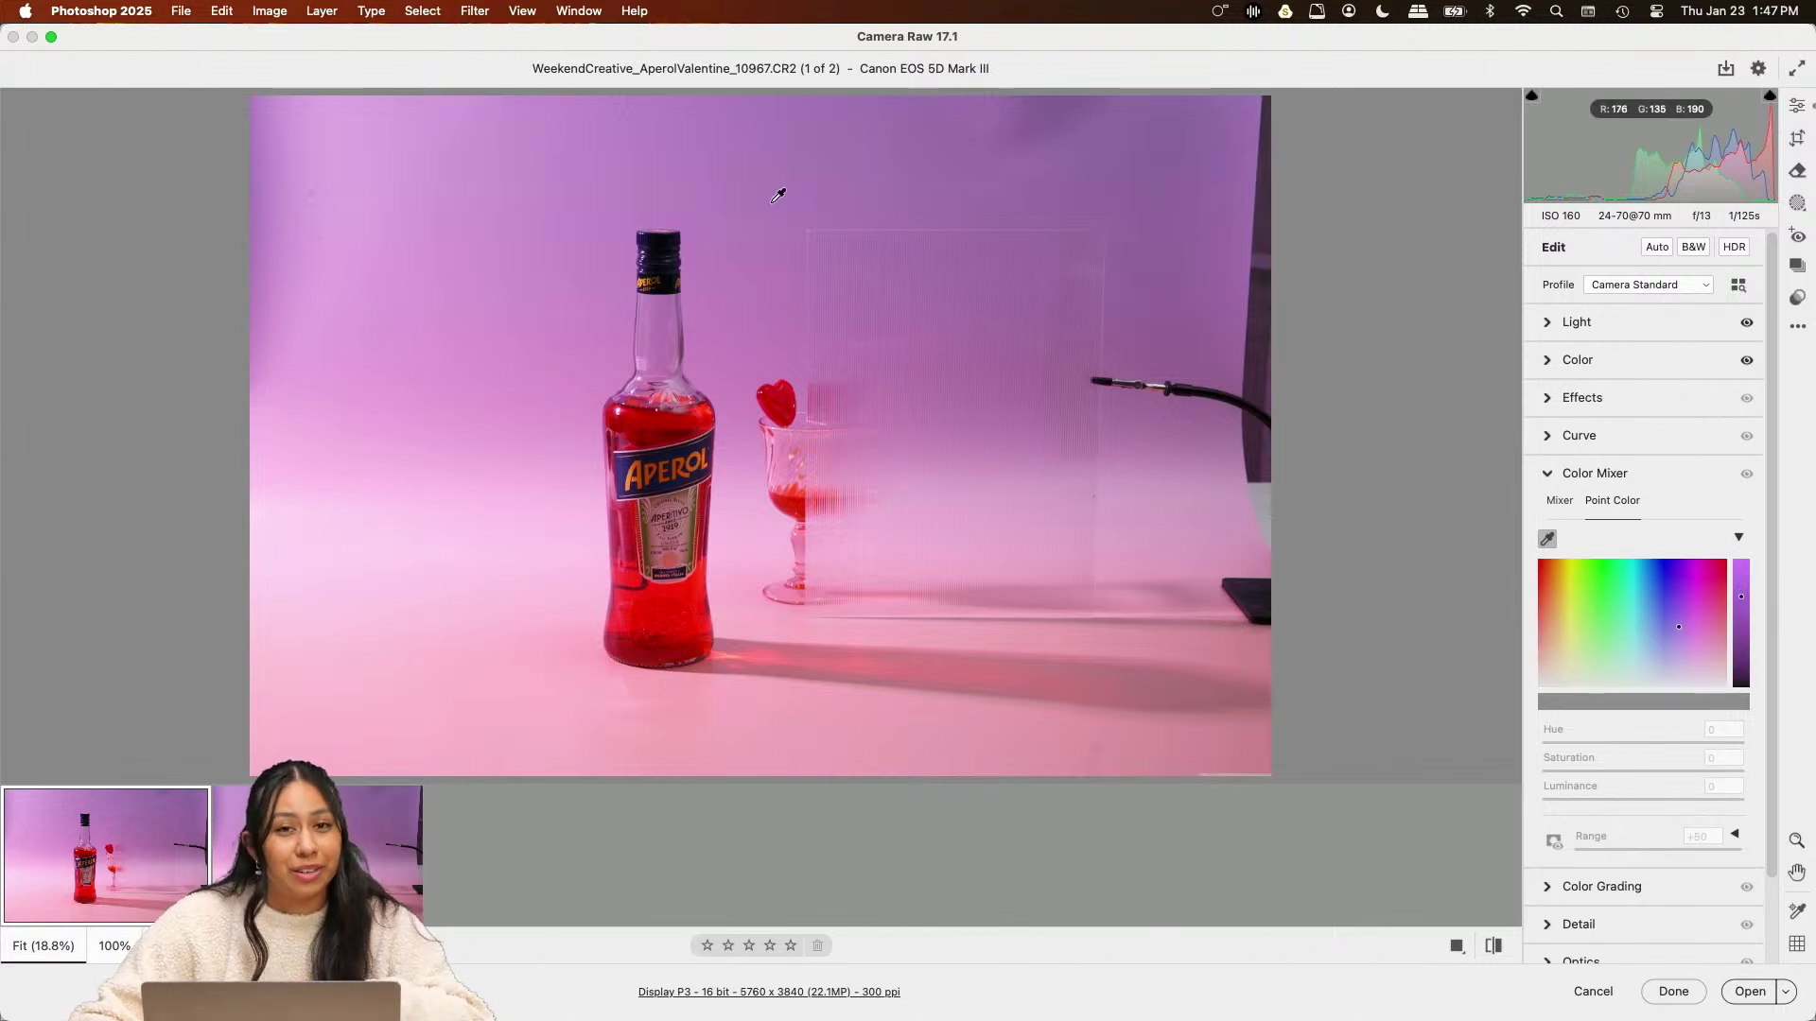
click(778, 195)
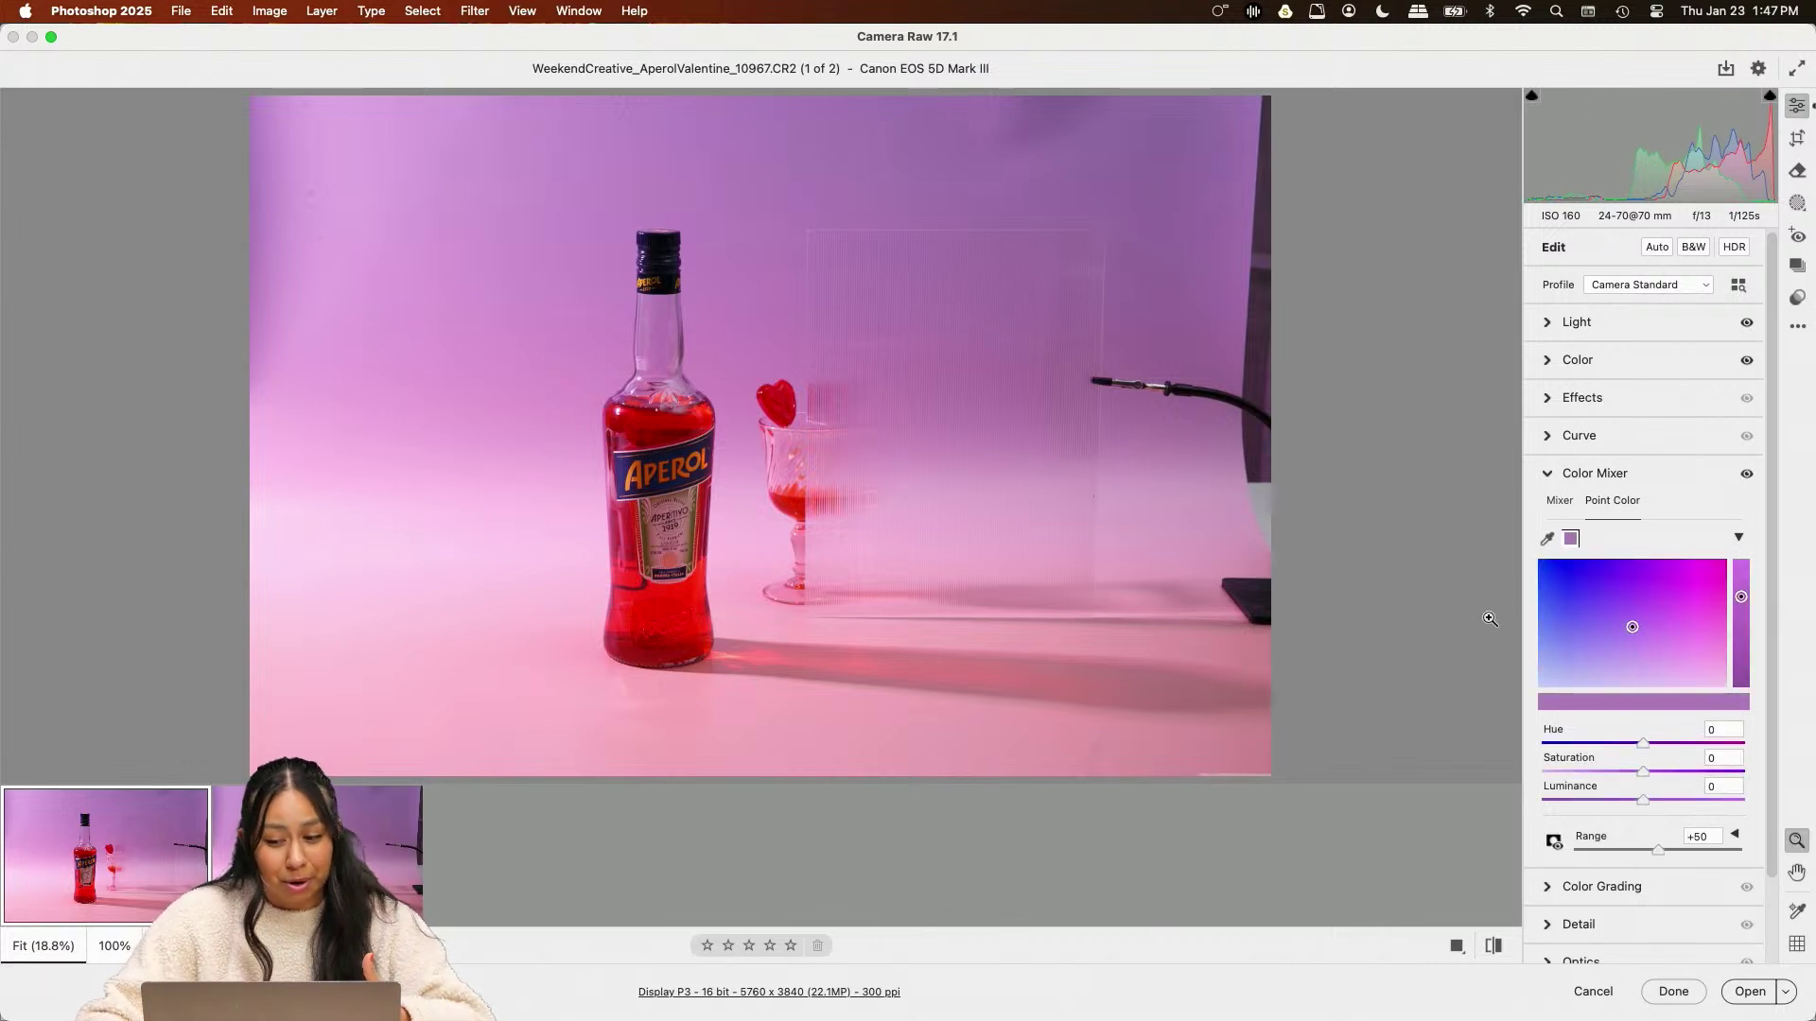
mouse_move(1642, 778)
mouse_down()
mouse_move(1662, 773)
mouse_move(1653, 747)
mouse_move(1676, 748)
mouse_move(1640, 747)
mouse_move(1648, 775)
mouse_up()
click(1560, 500)
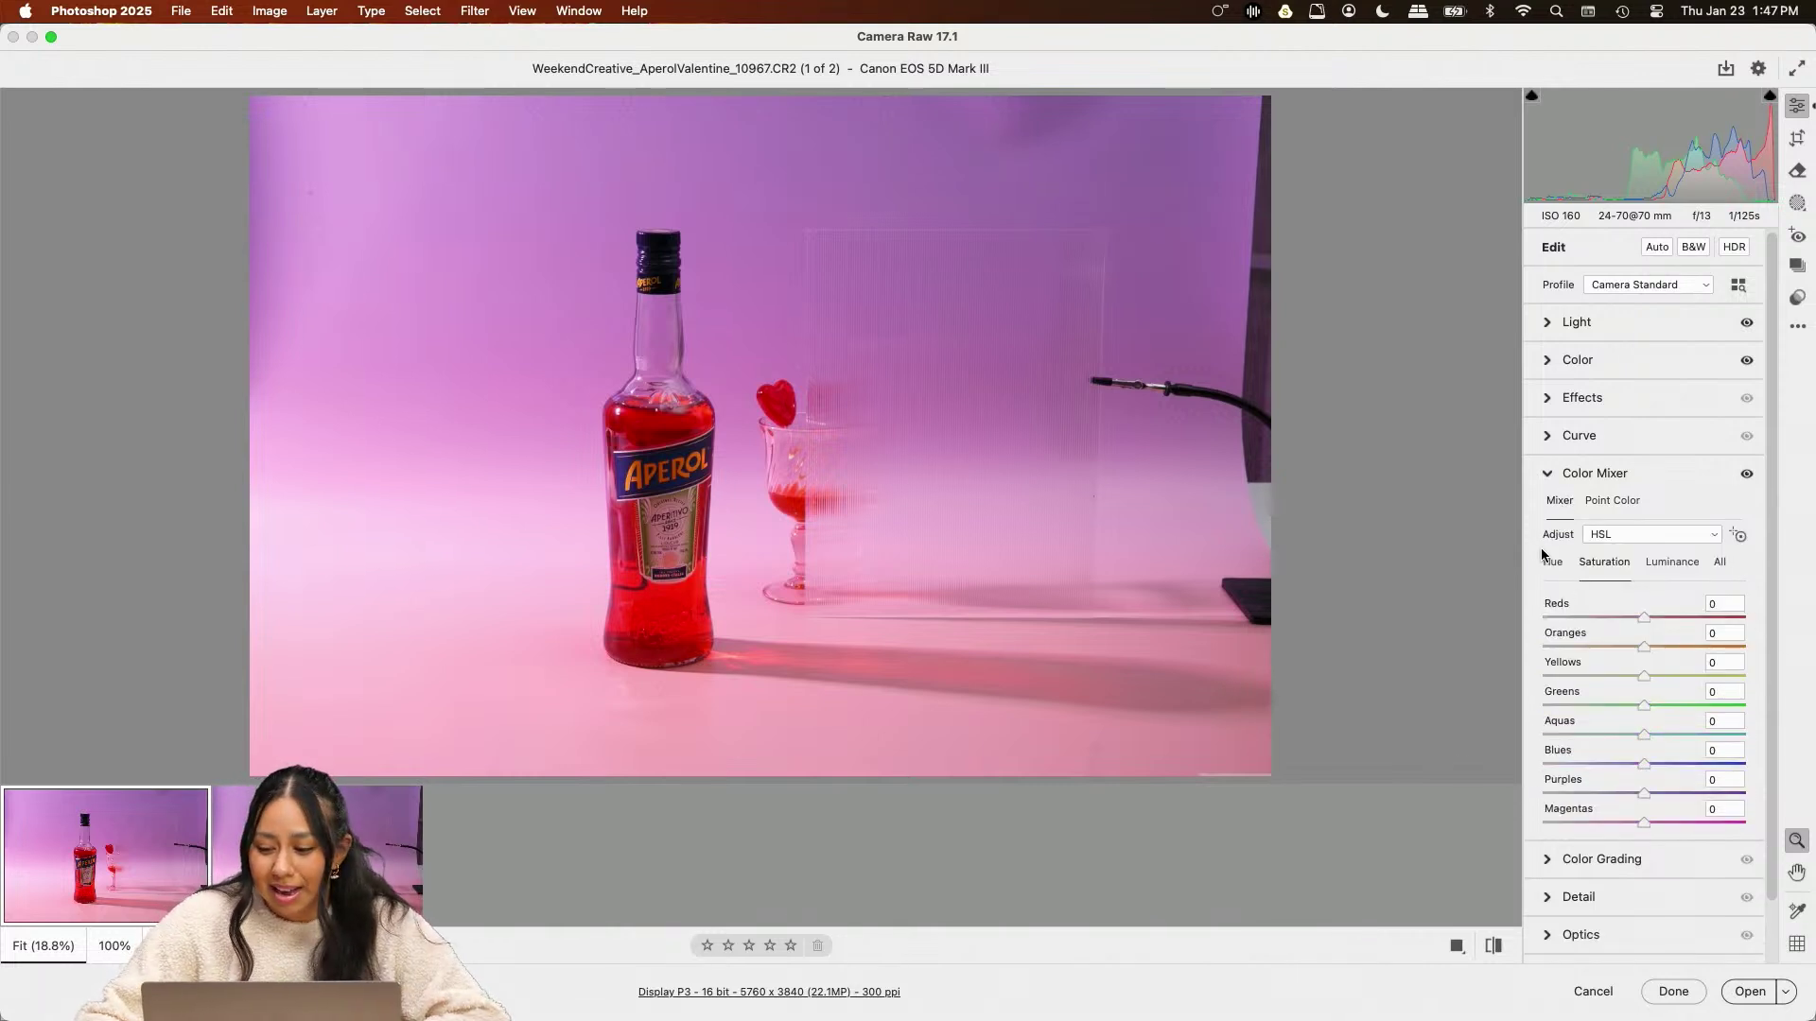
click(1627, 499)
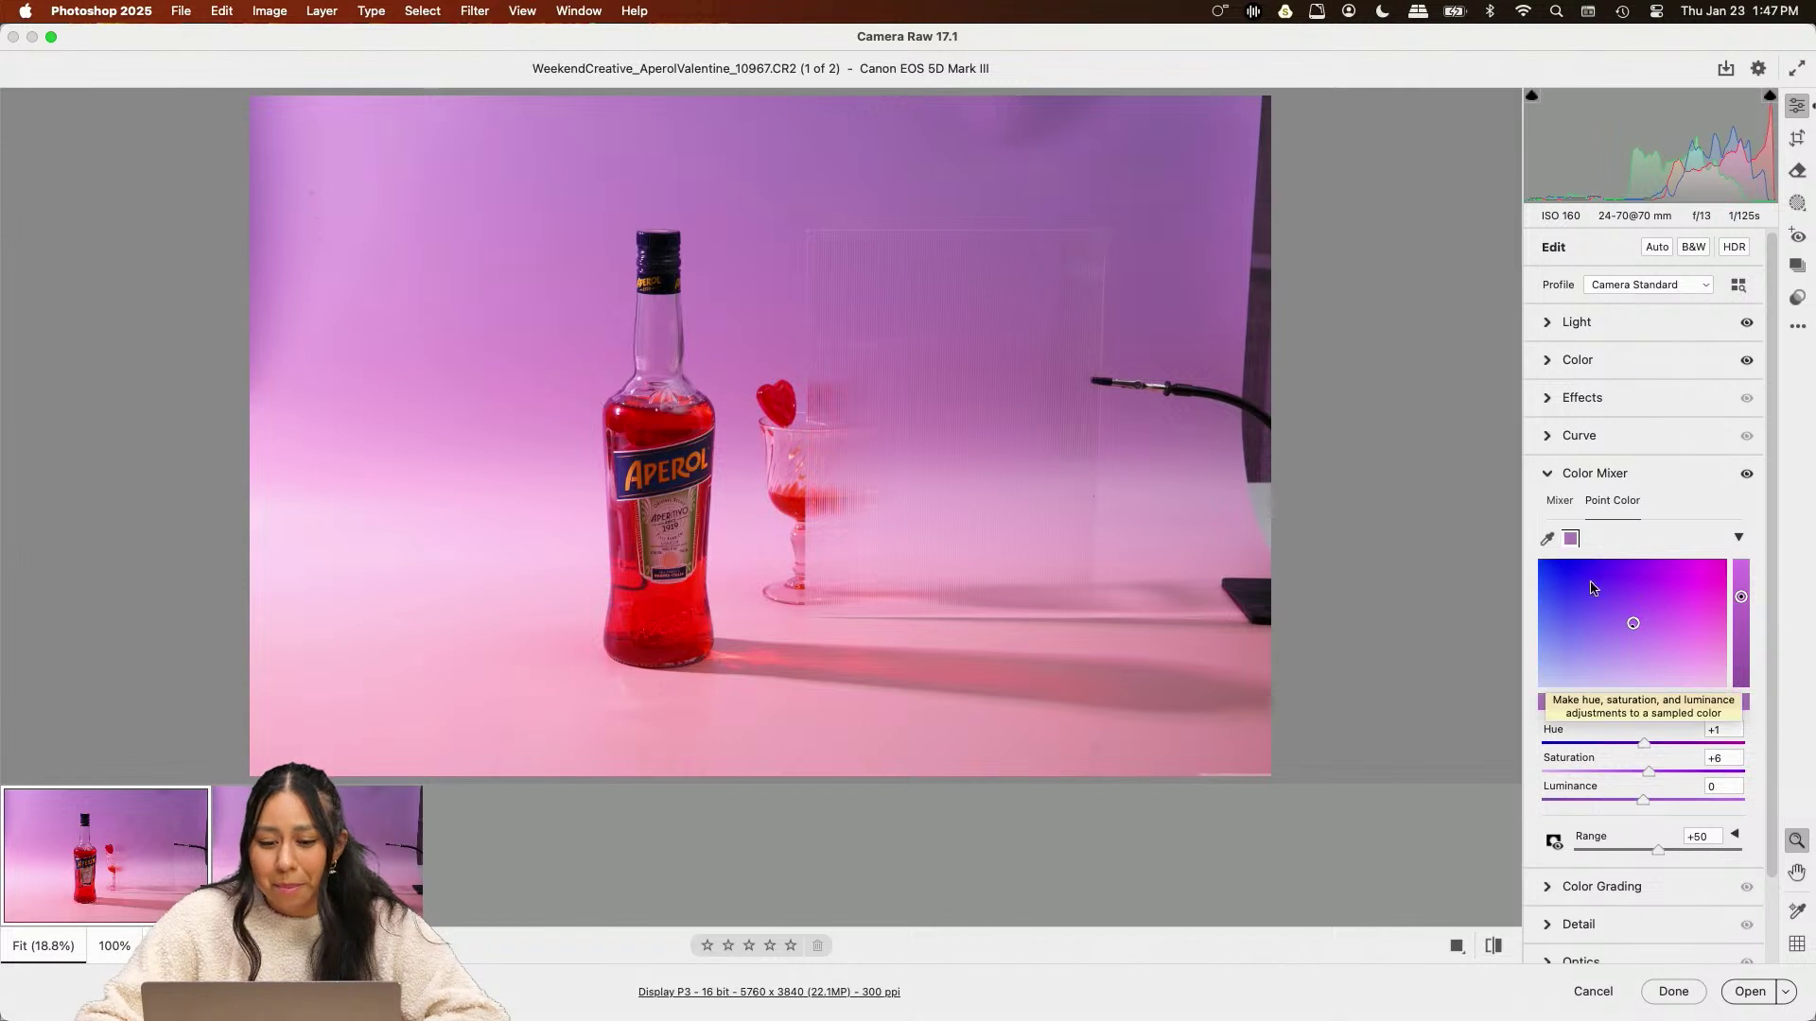
Sample the pink foreground as a second Point Color and adjust its hue to -7 and saturation to +13
click(1547, 539)
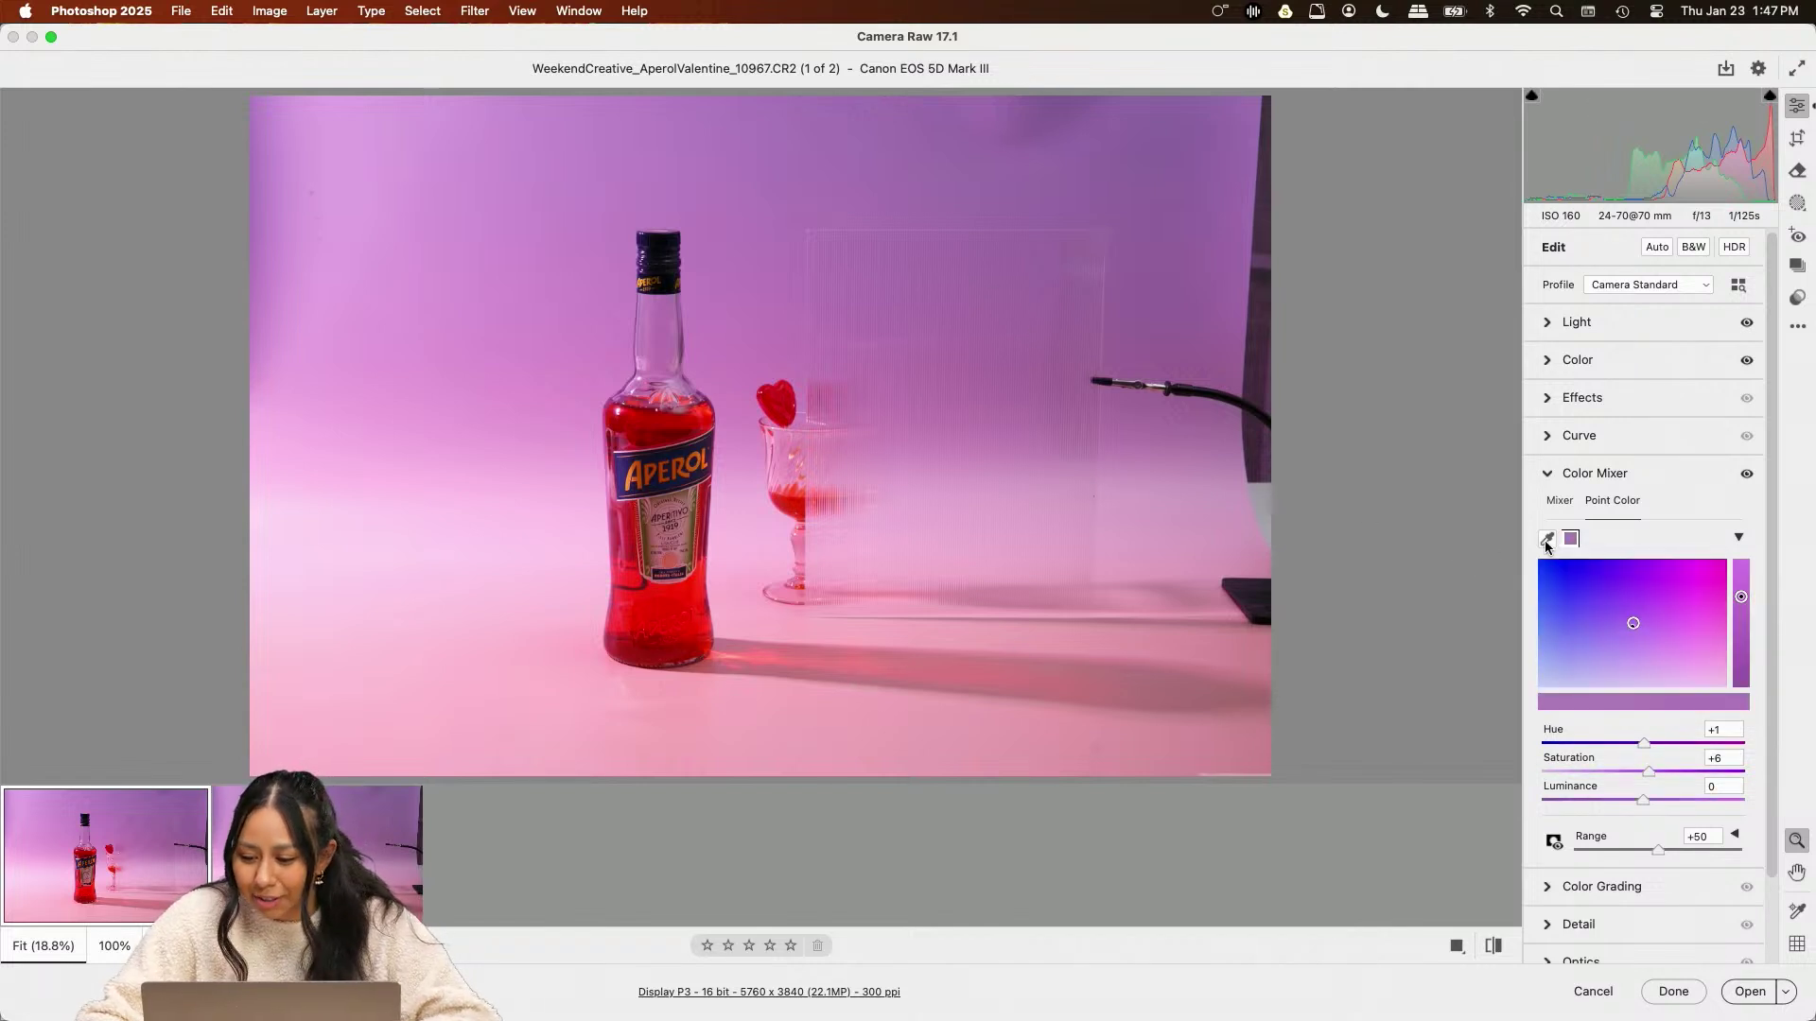
click(533, 706)
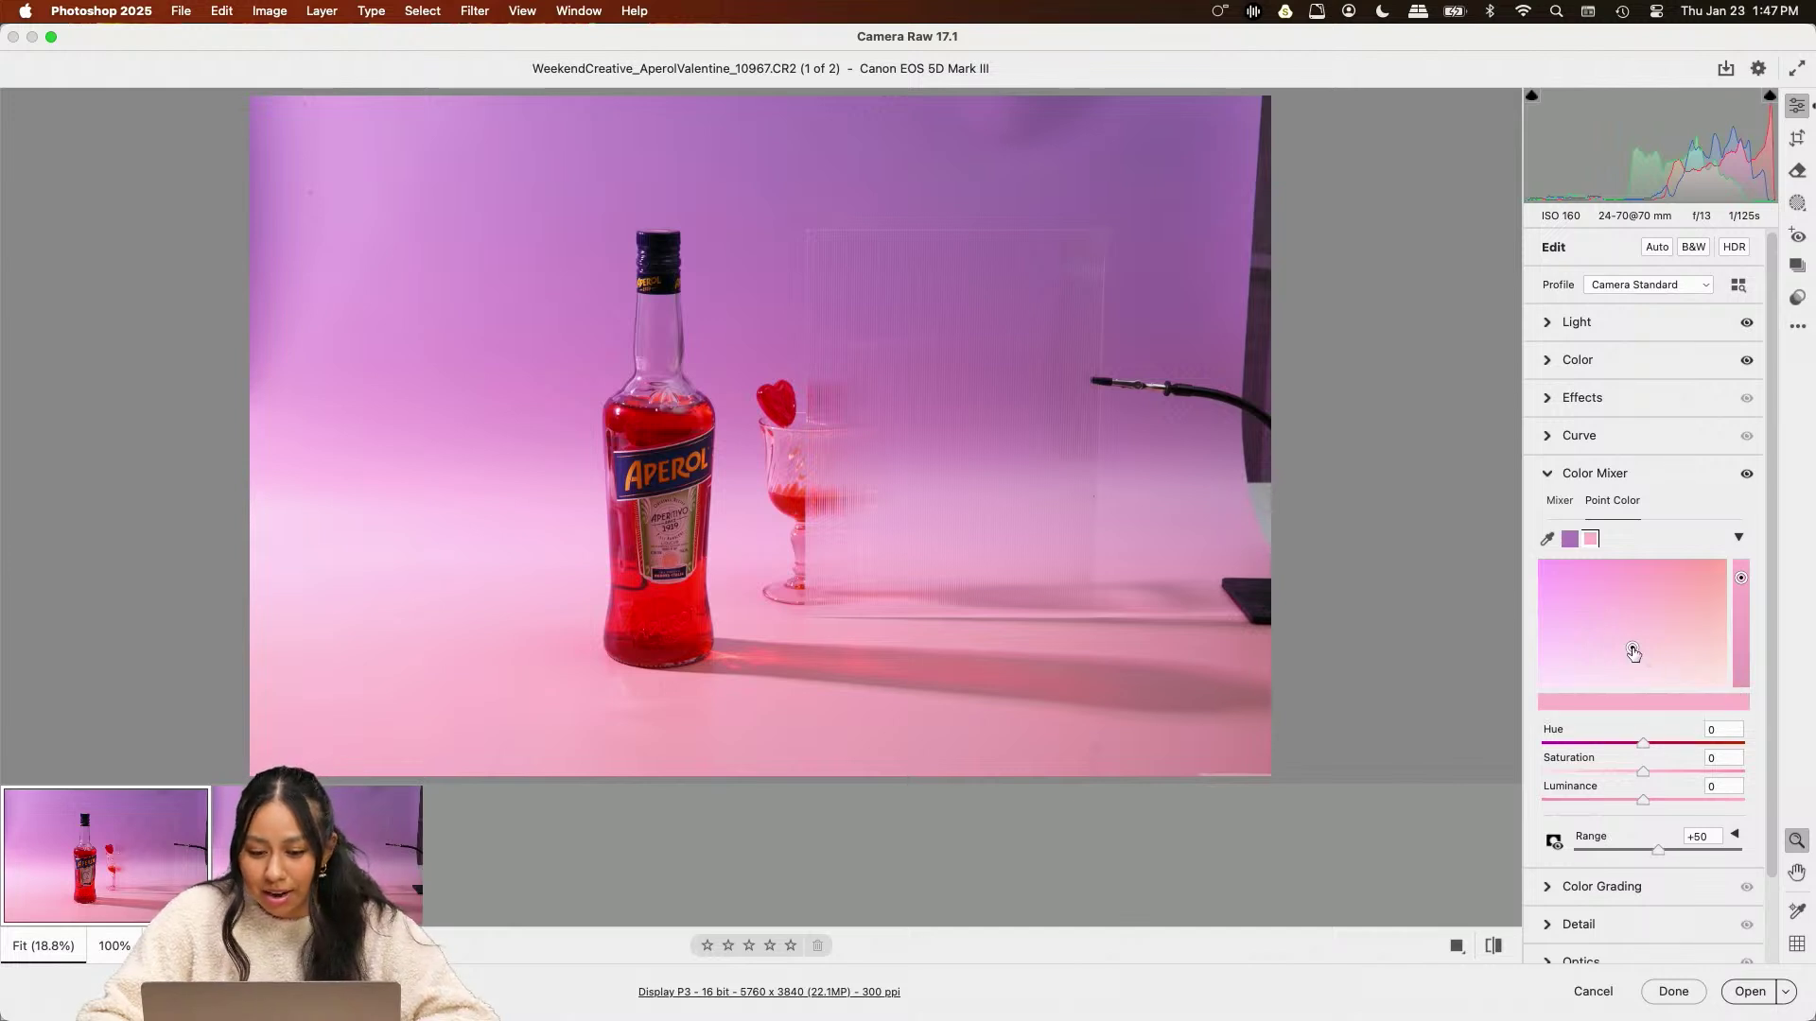
drag(1631, 651, 1627, 639)
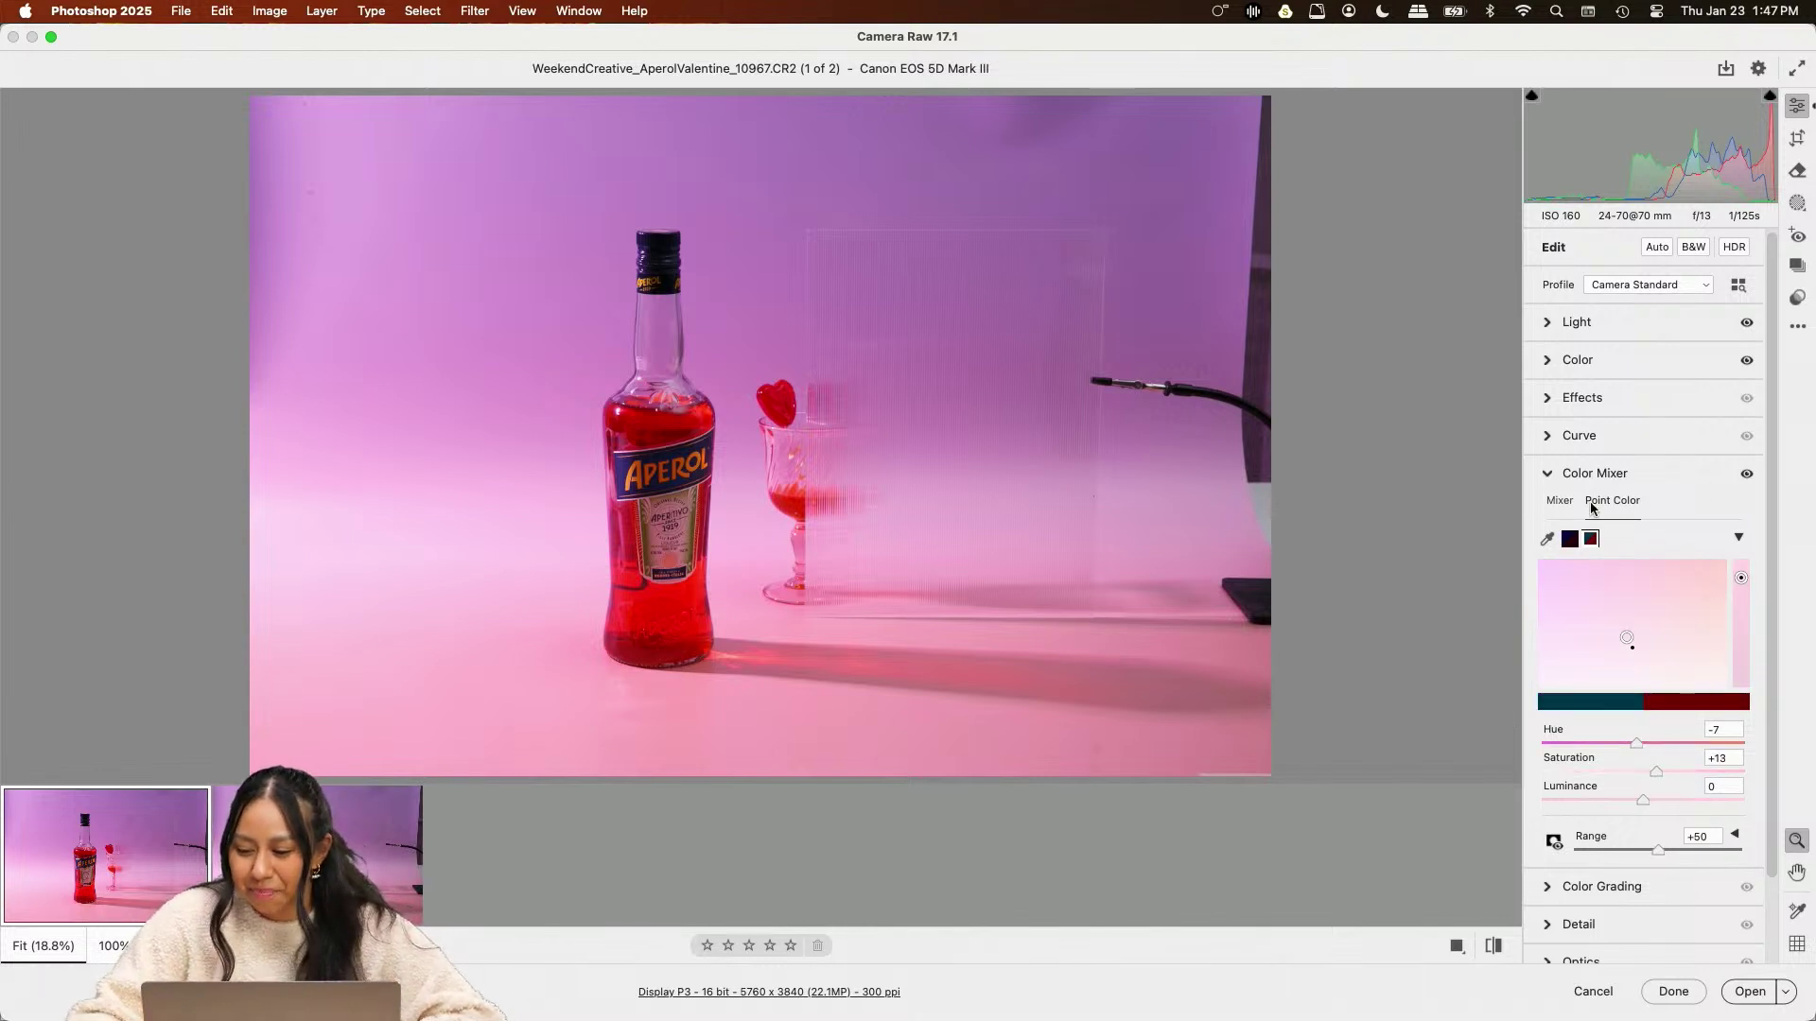
click(1549, 474)
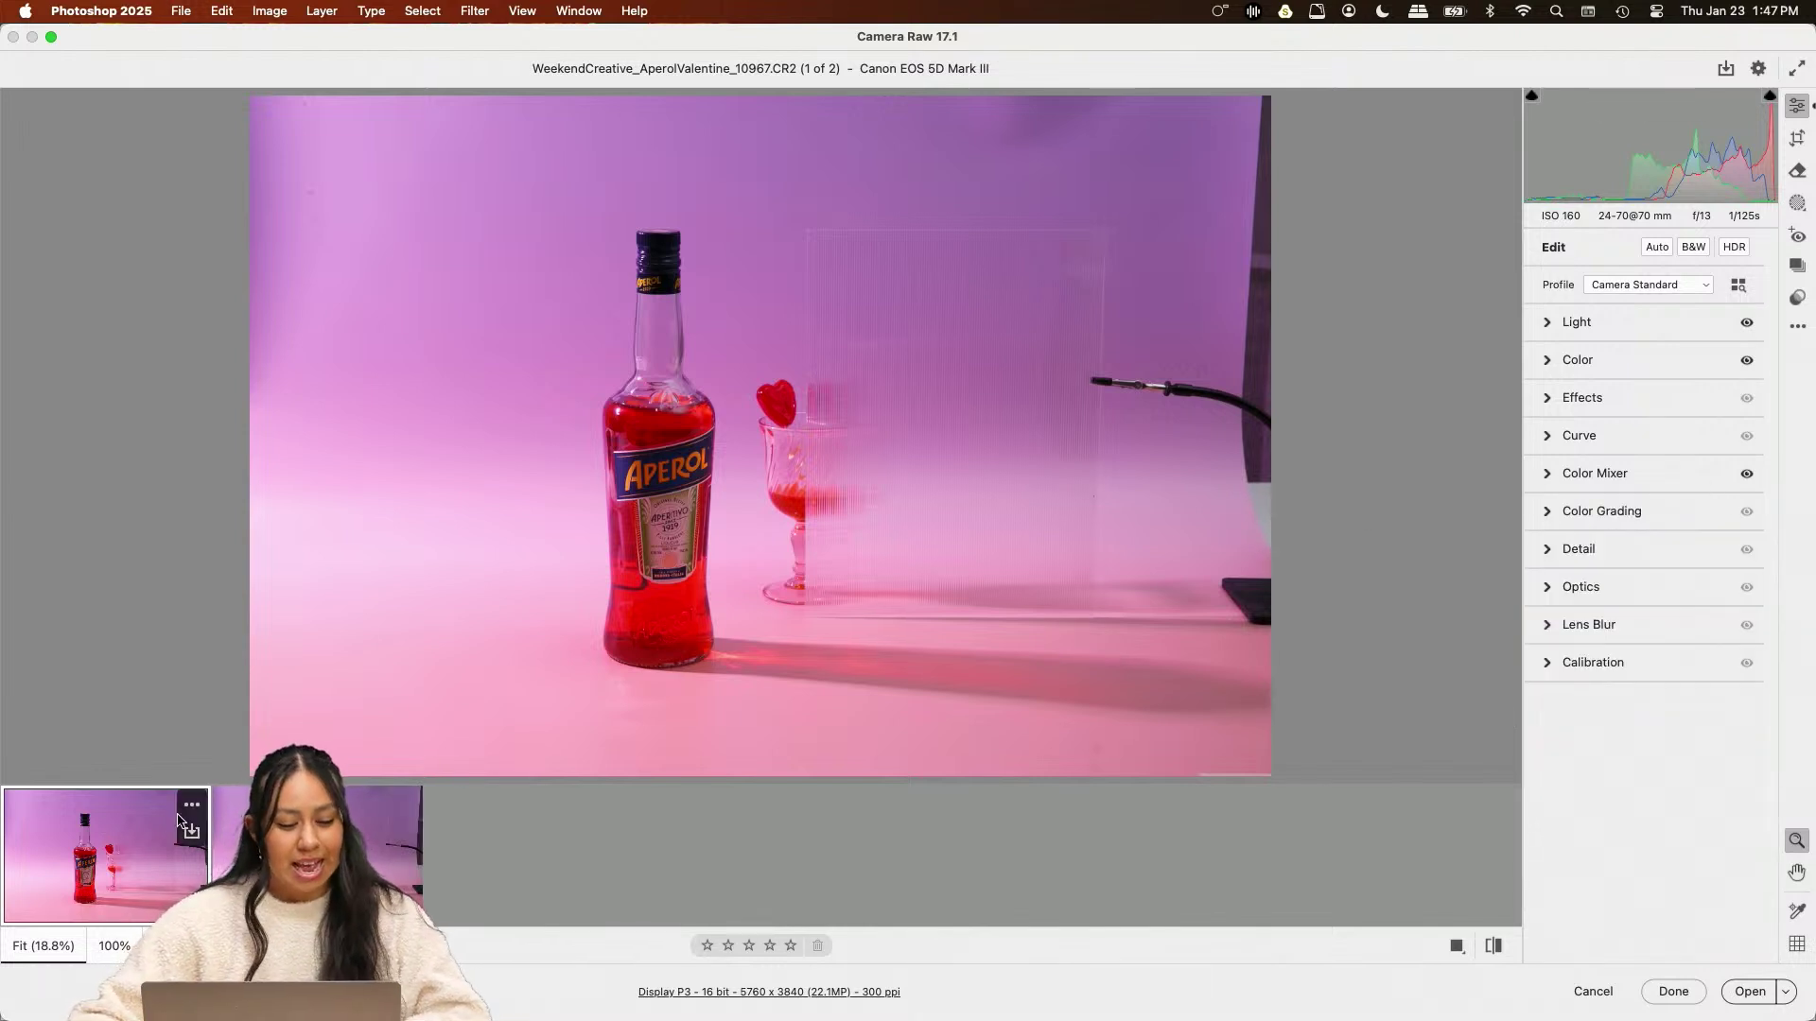
Copy the edit settings from the 10967 photo and paste them onto the 10968 photo
click(192, 810)
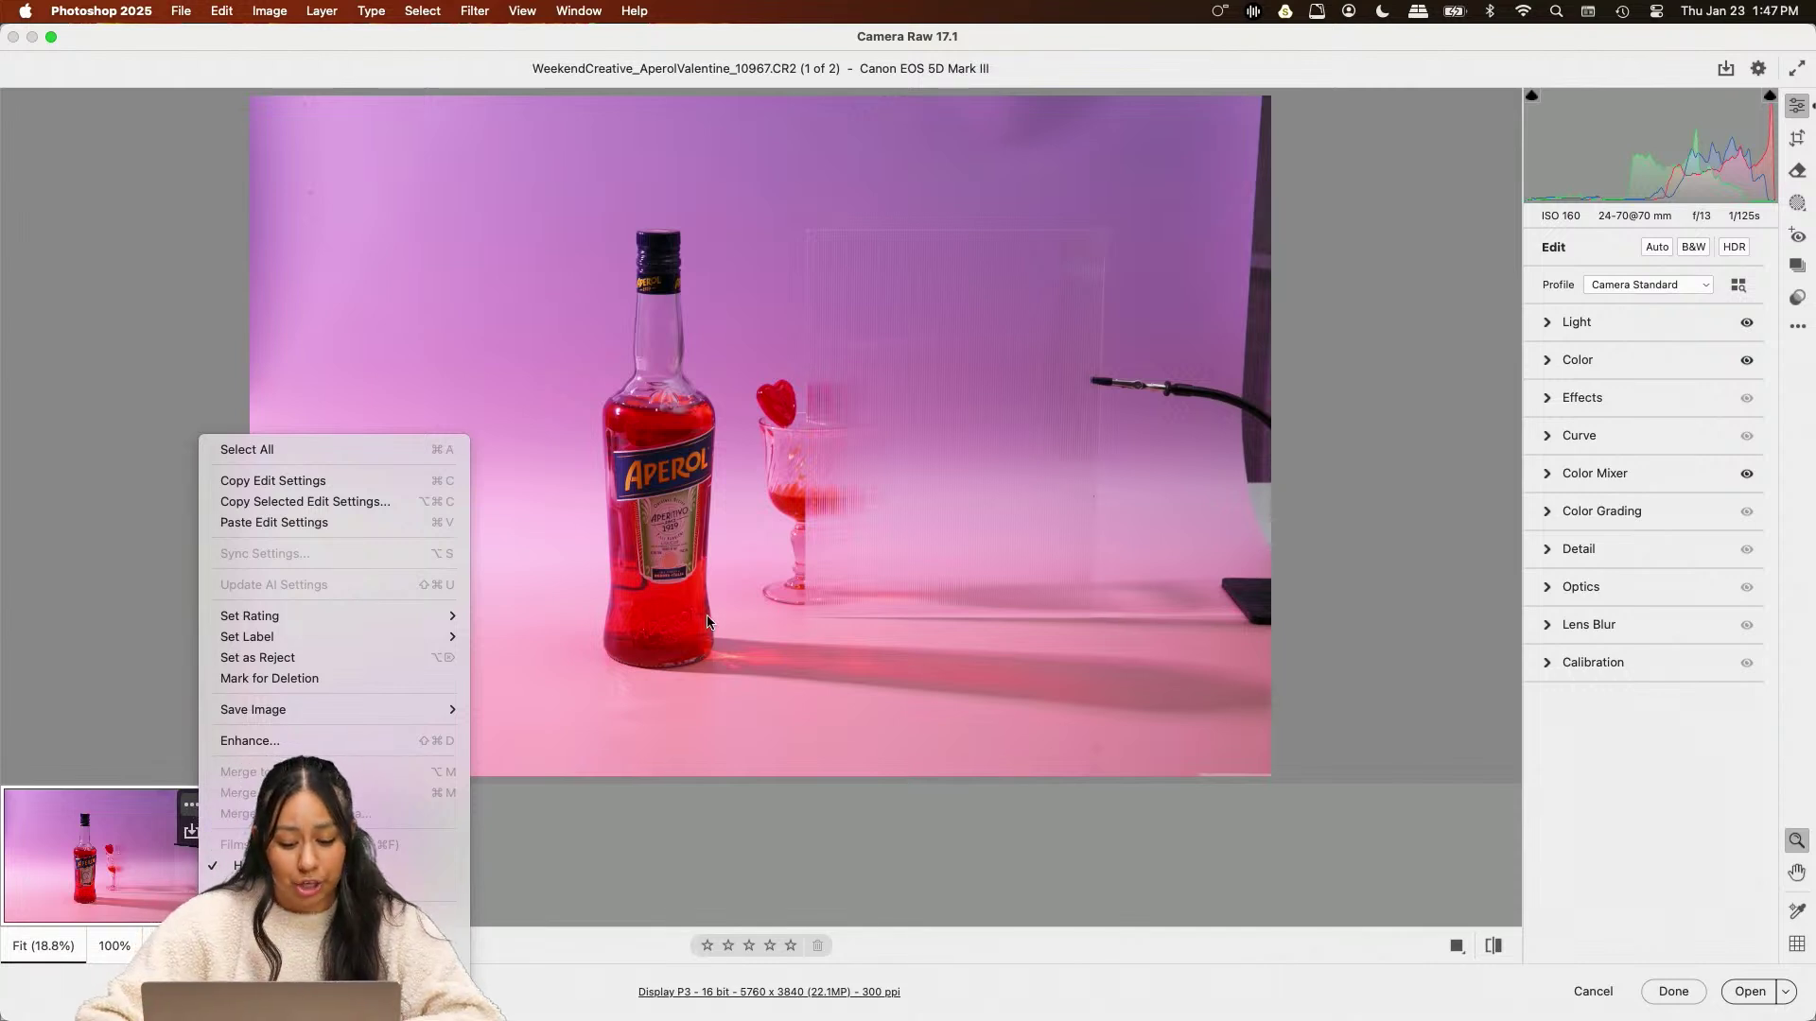
click(292, 481)
click(369, 836)
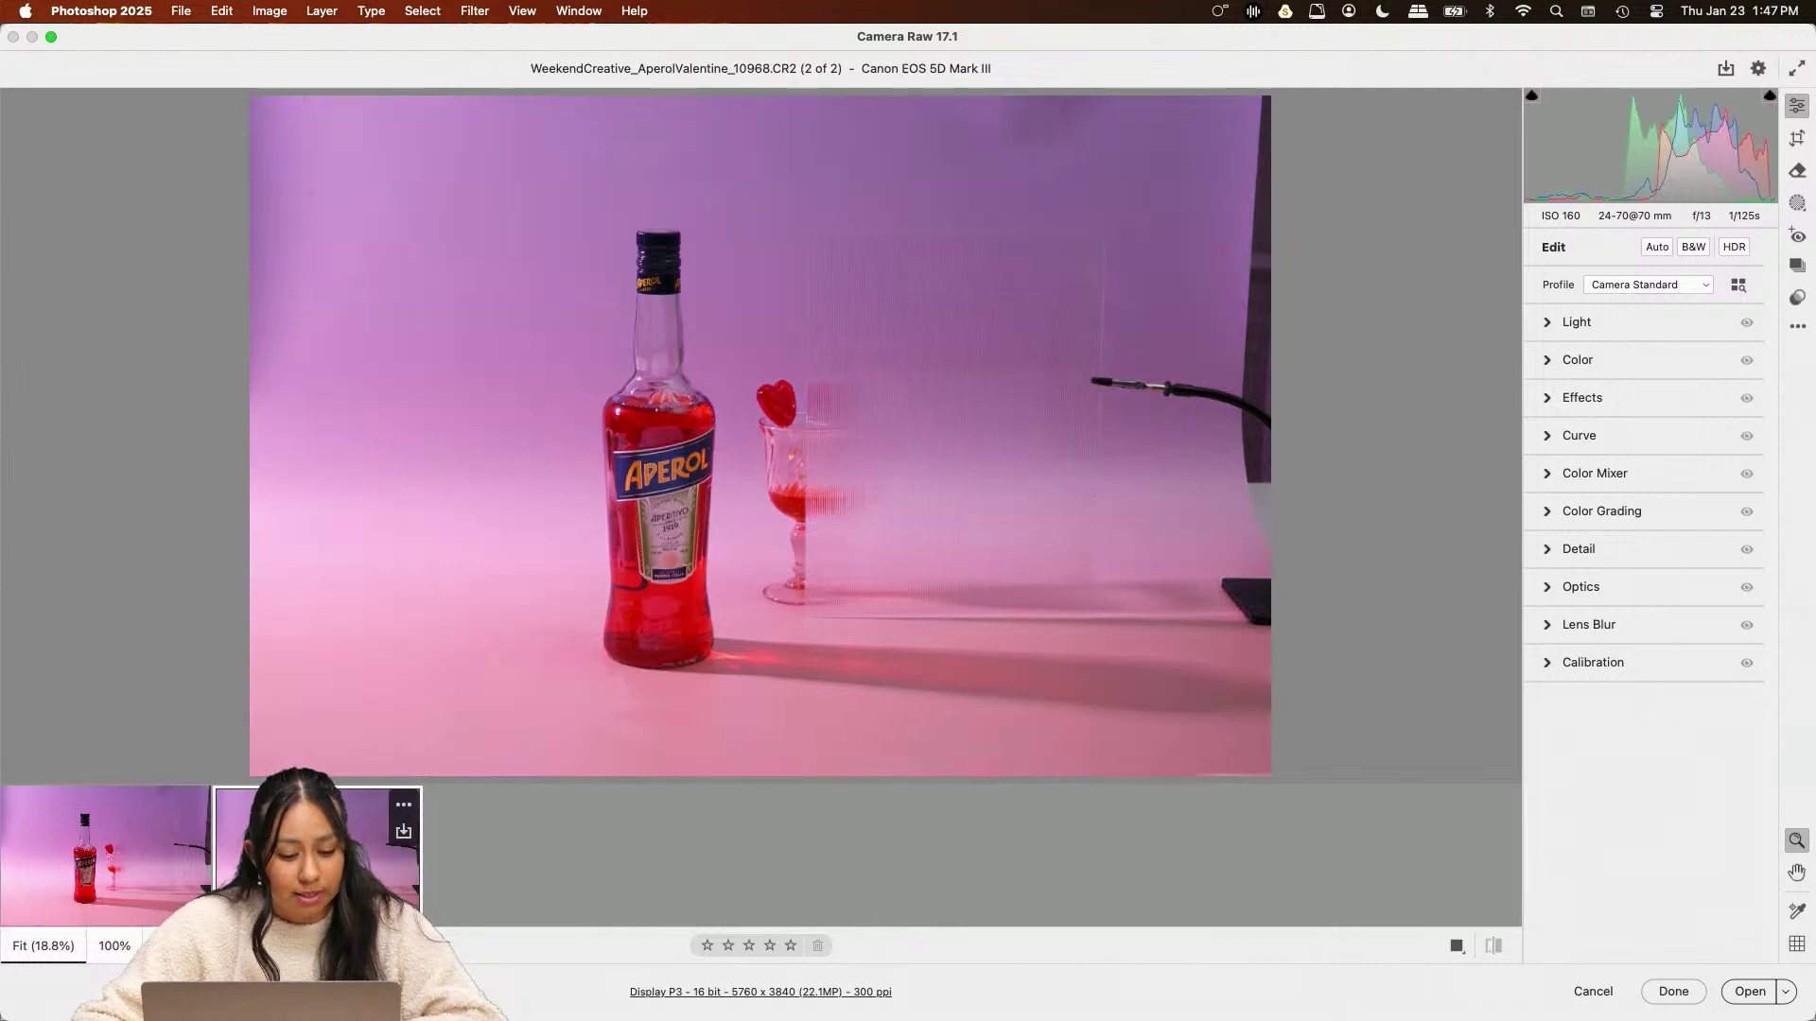
click(412, 810)
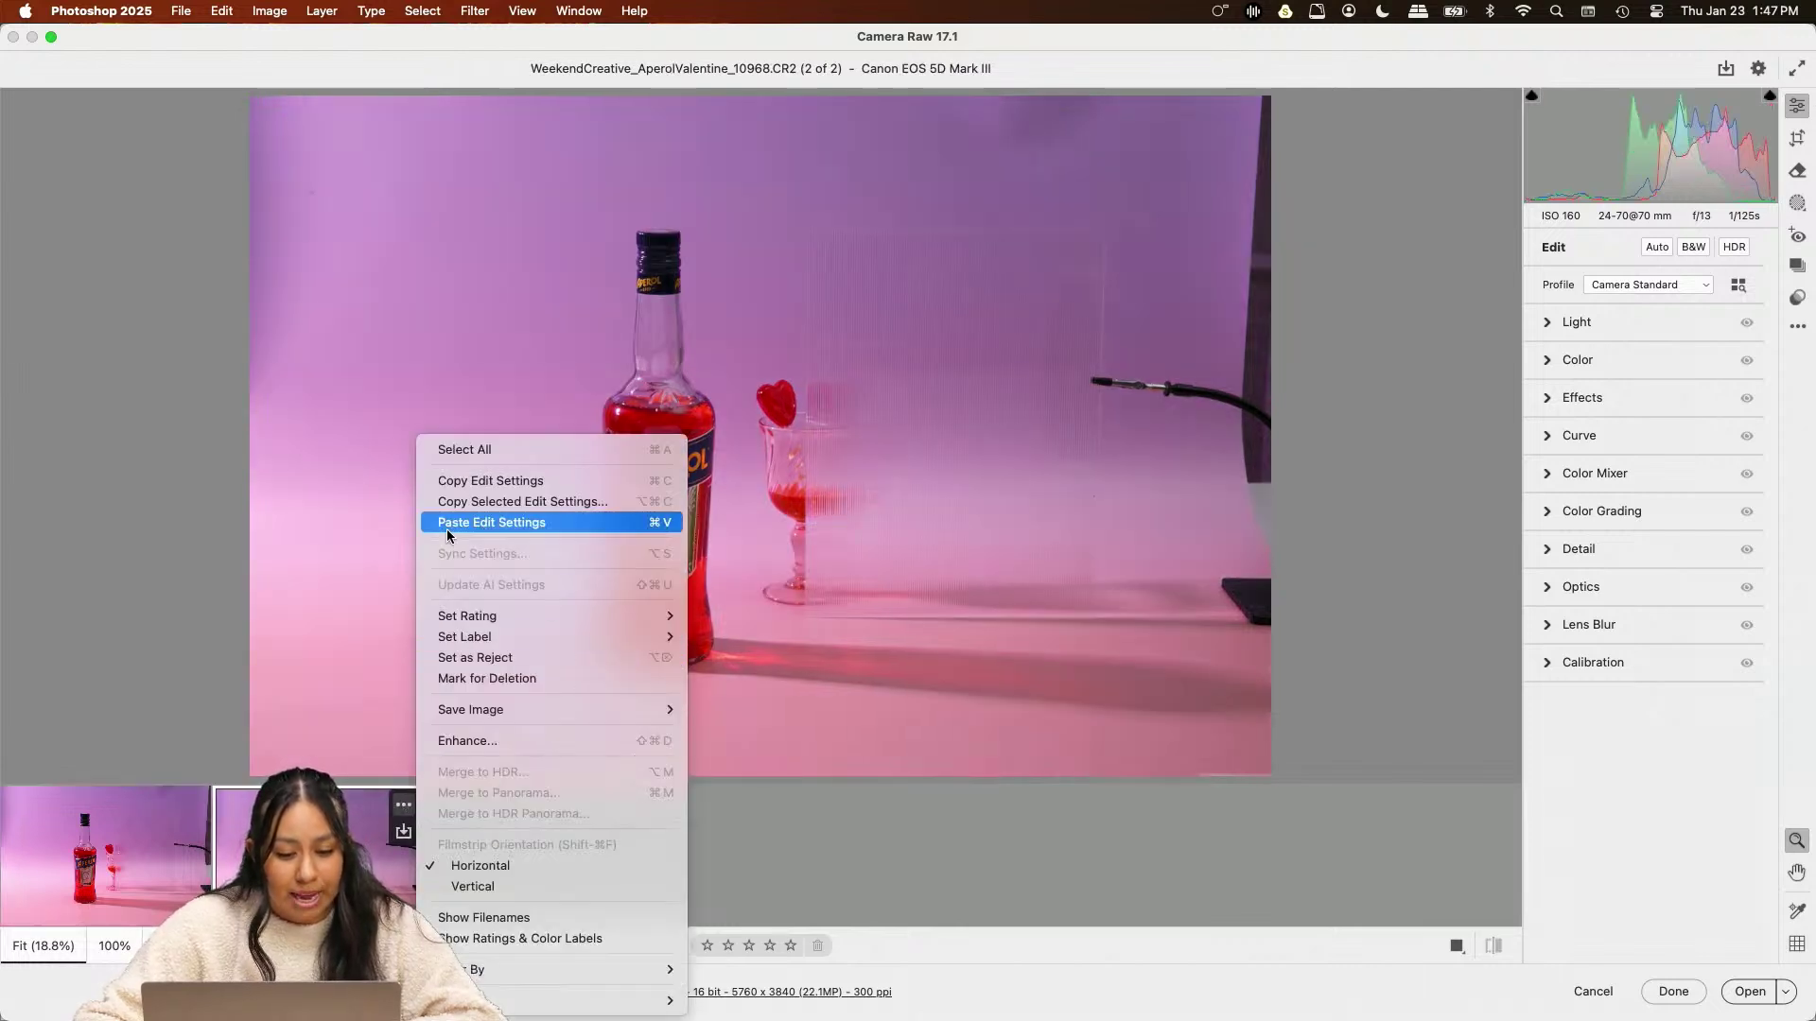
click(483, 525)
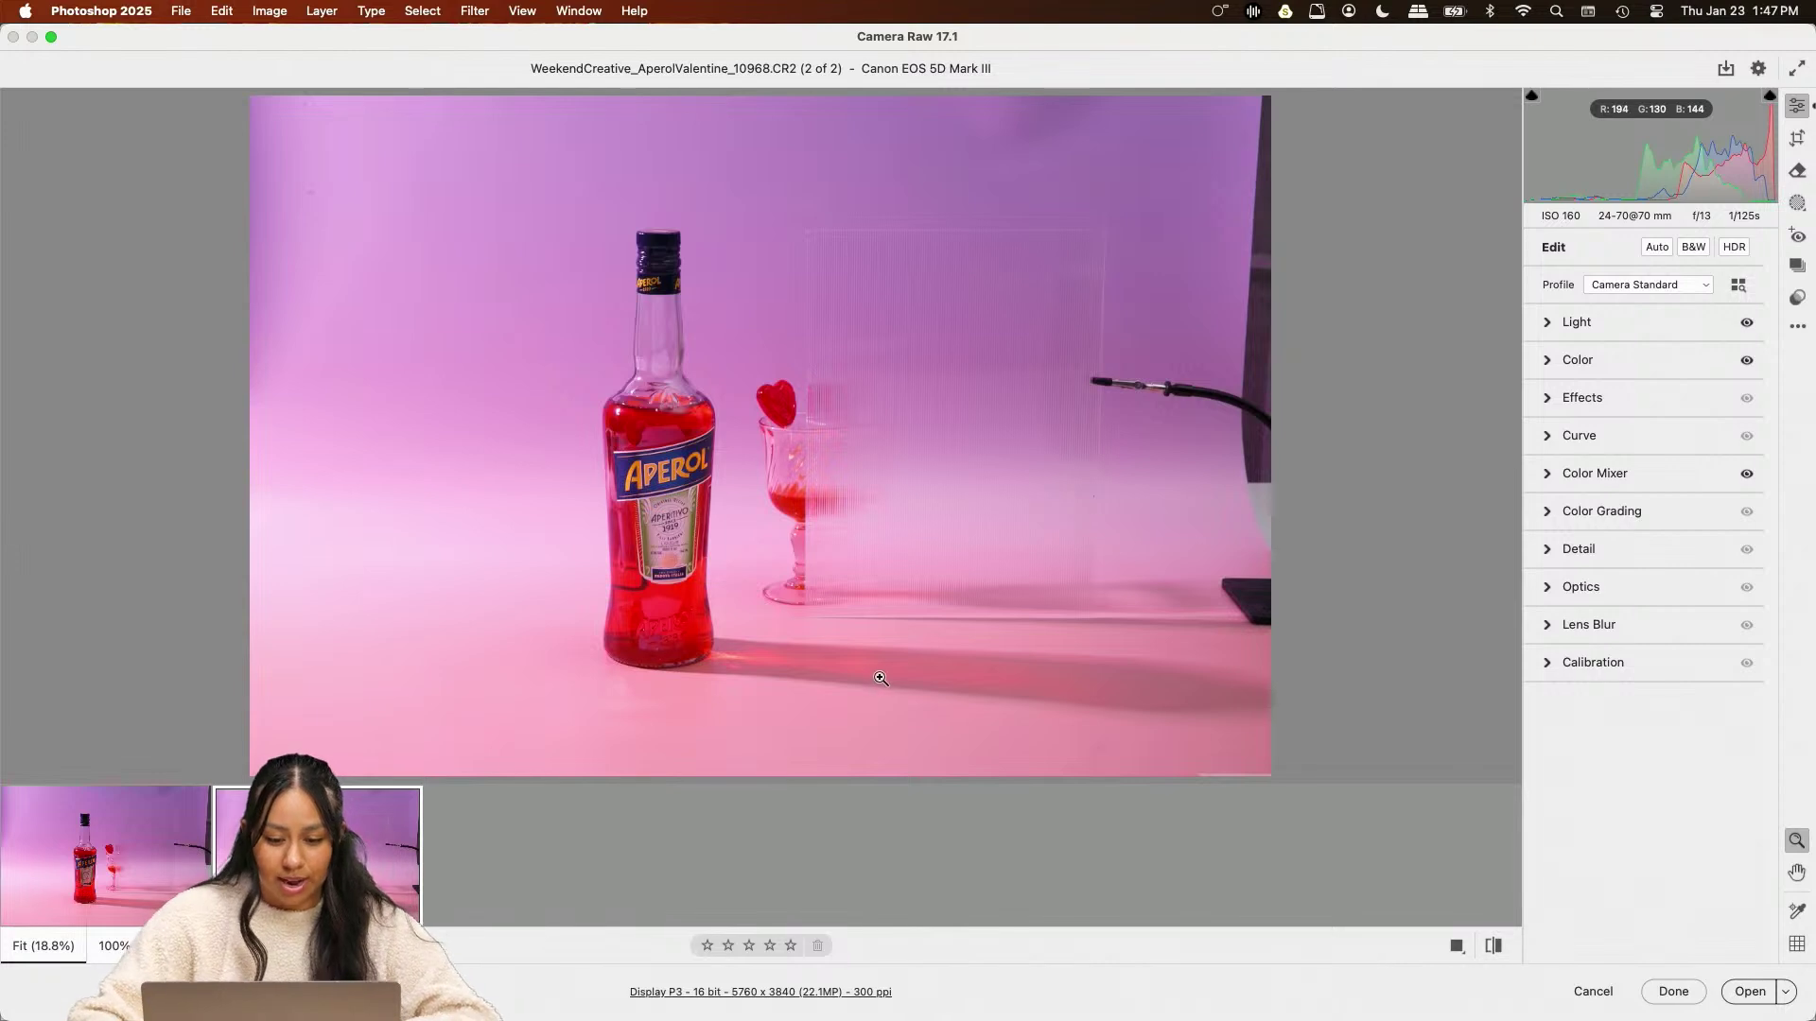
Return to the 10967 photo and warm its white balance temperature to 5550
click(142, 848)
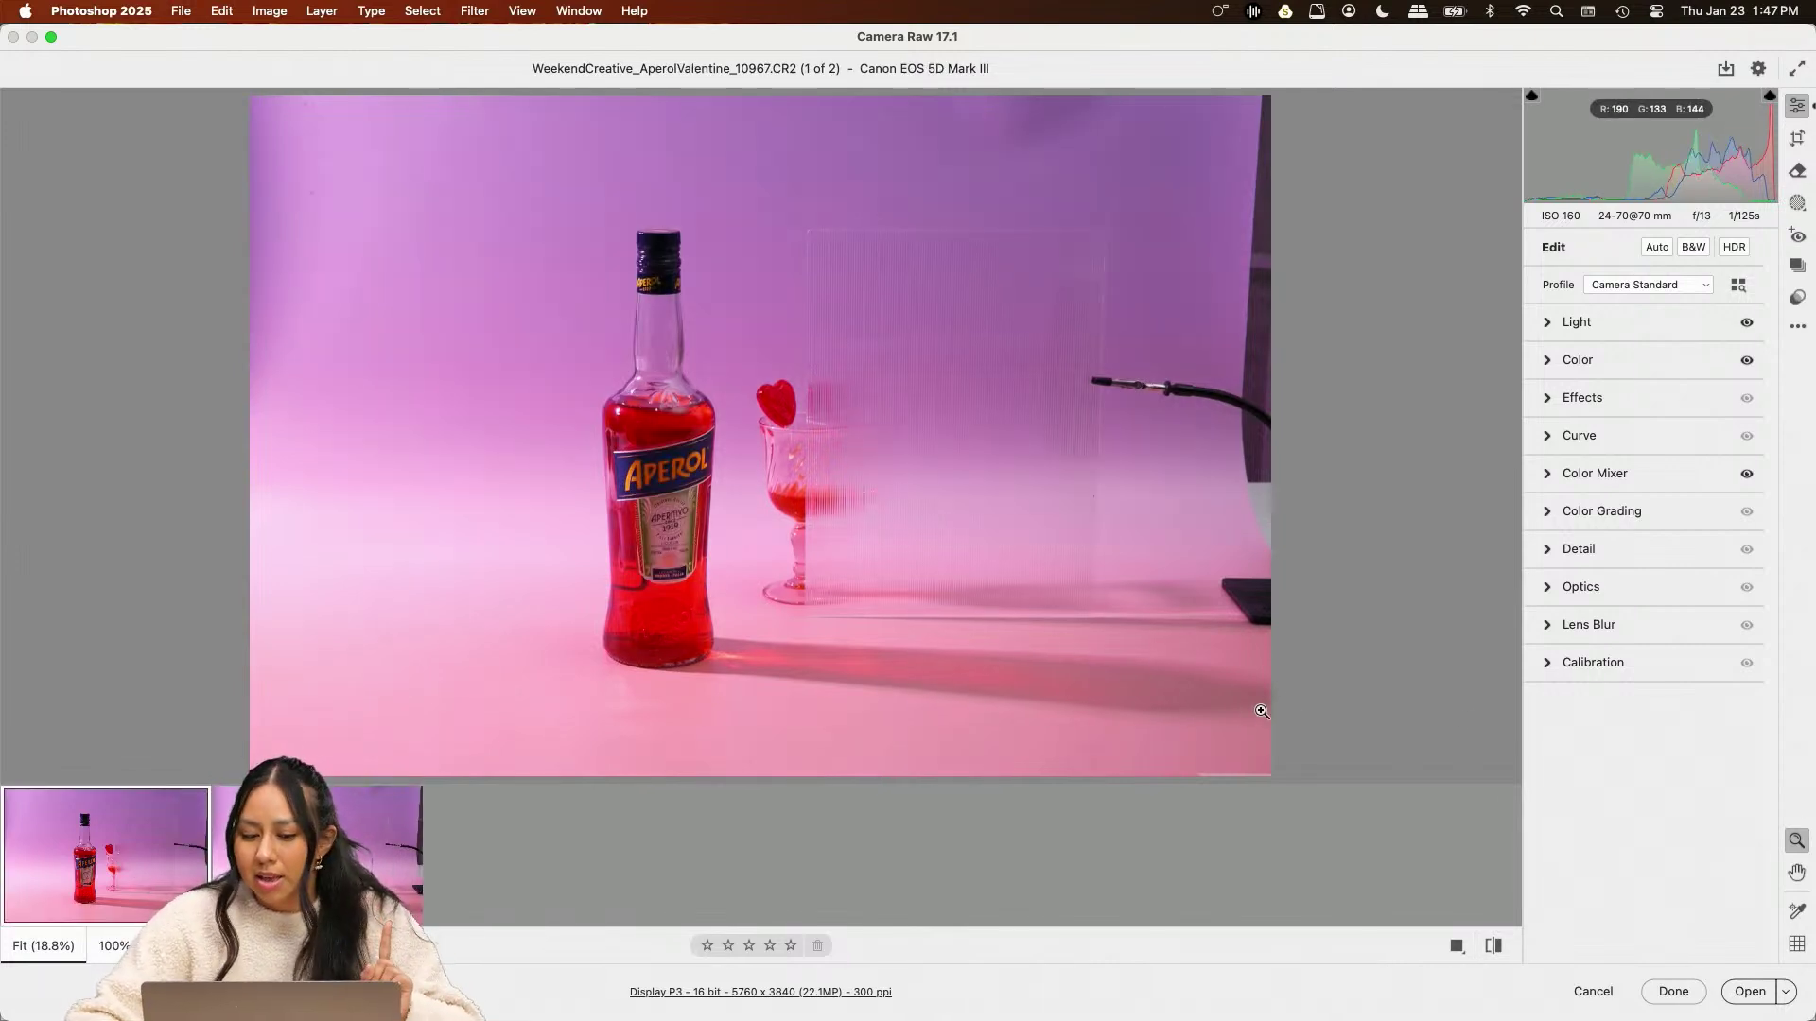
click(1575, 322)
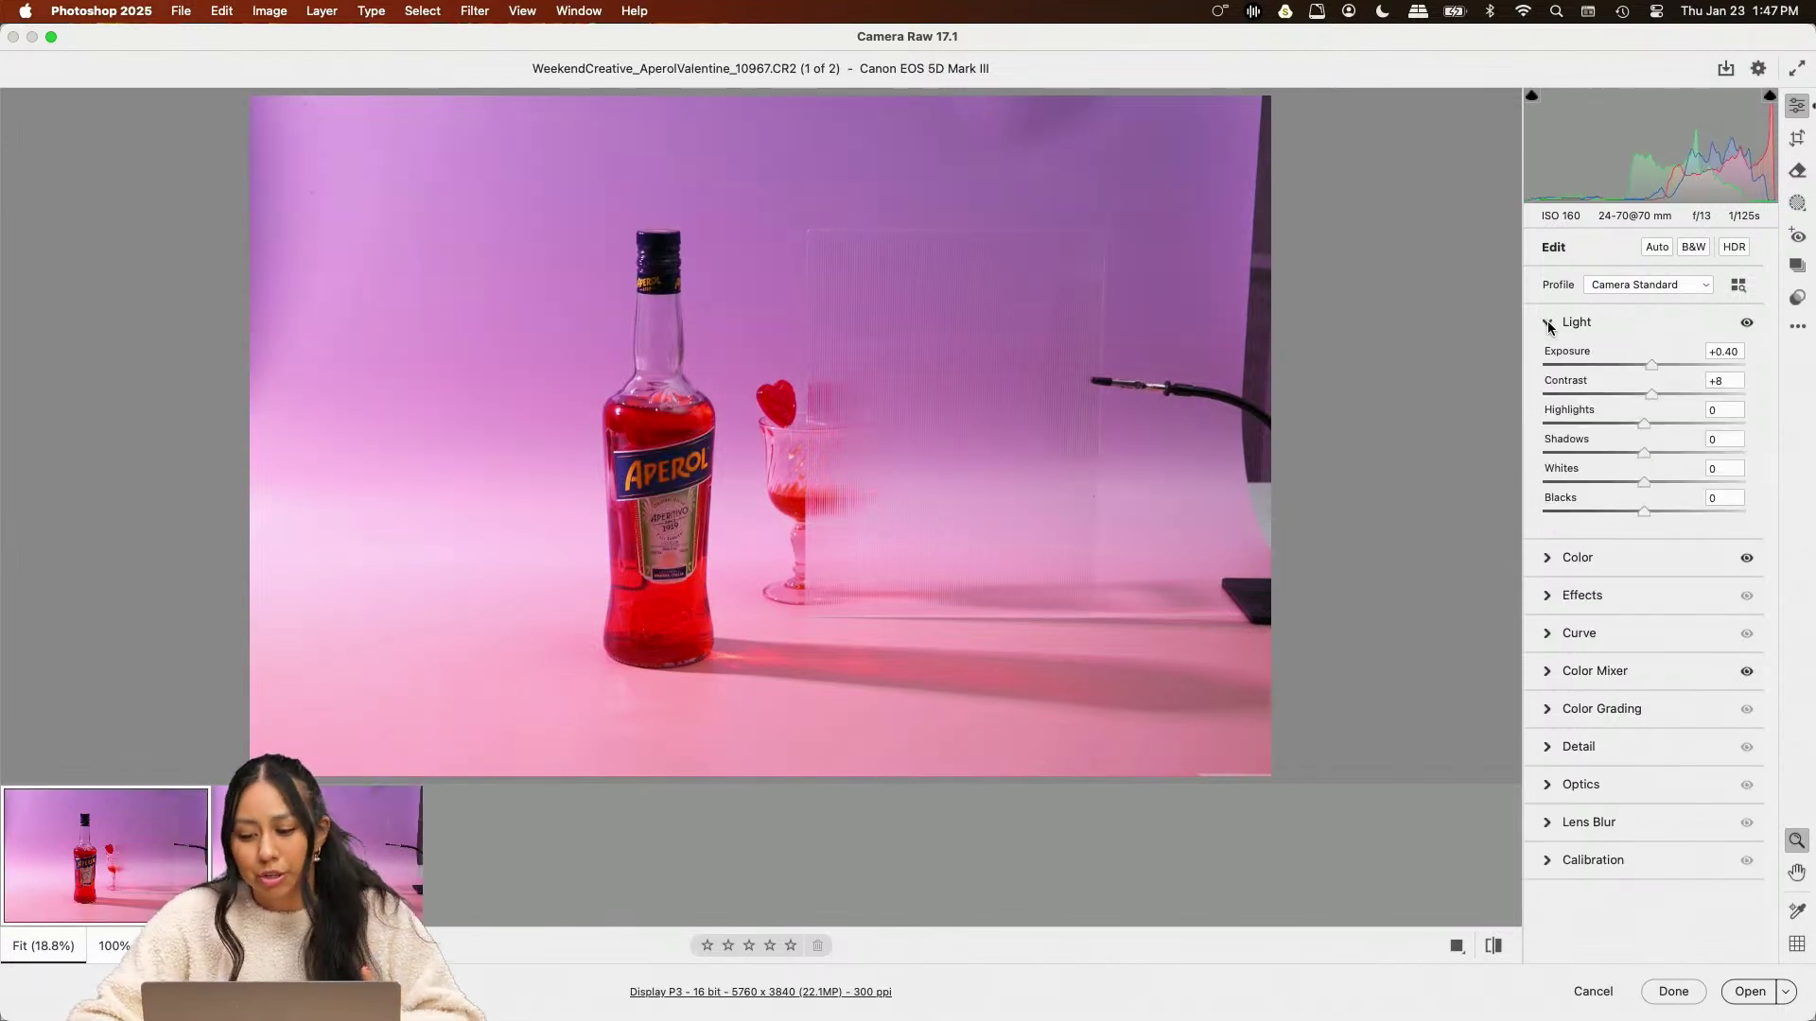
click(1551, 558)
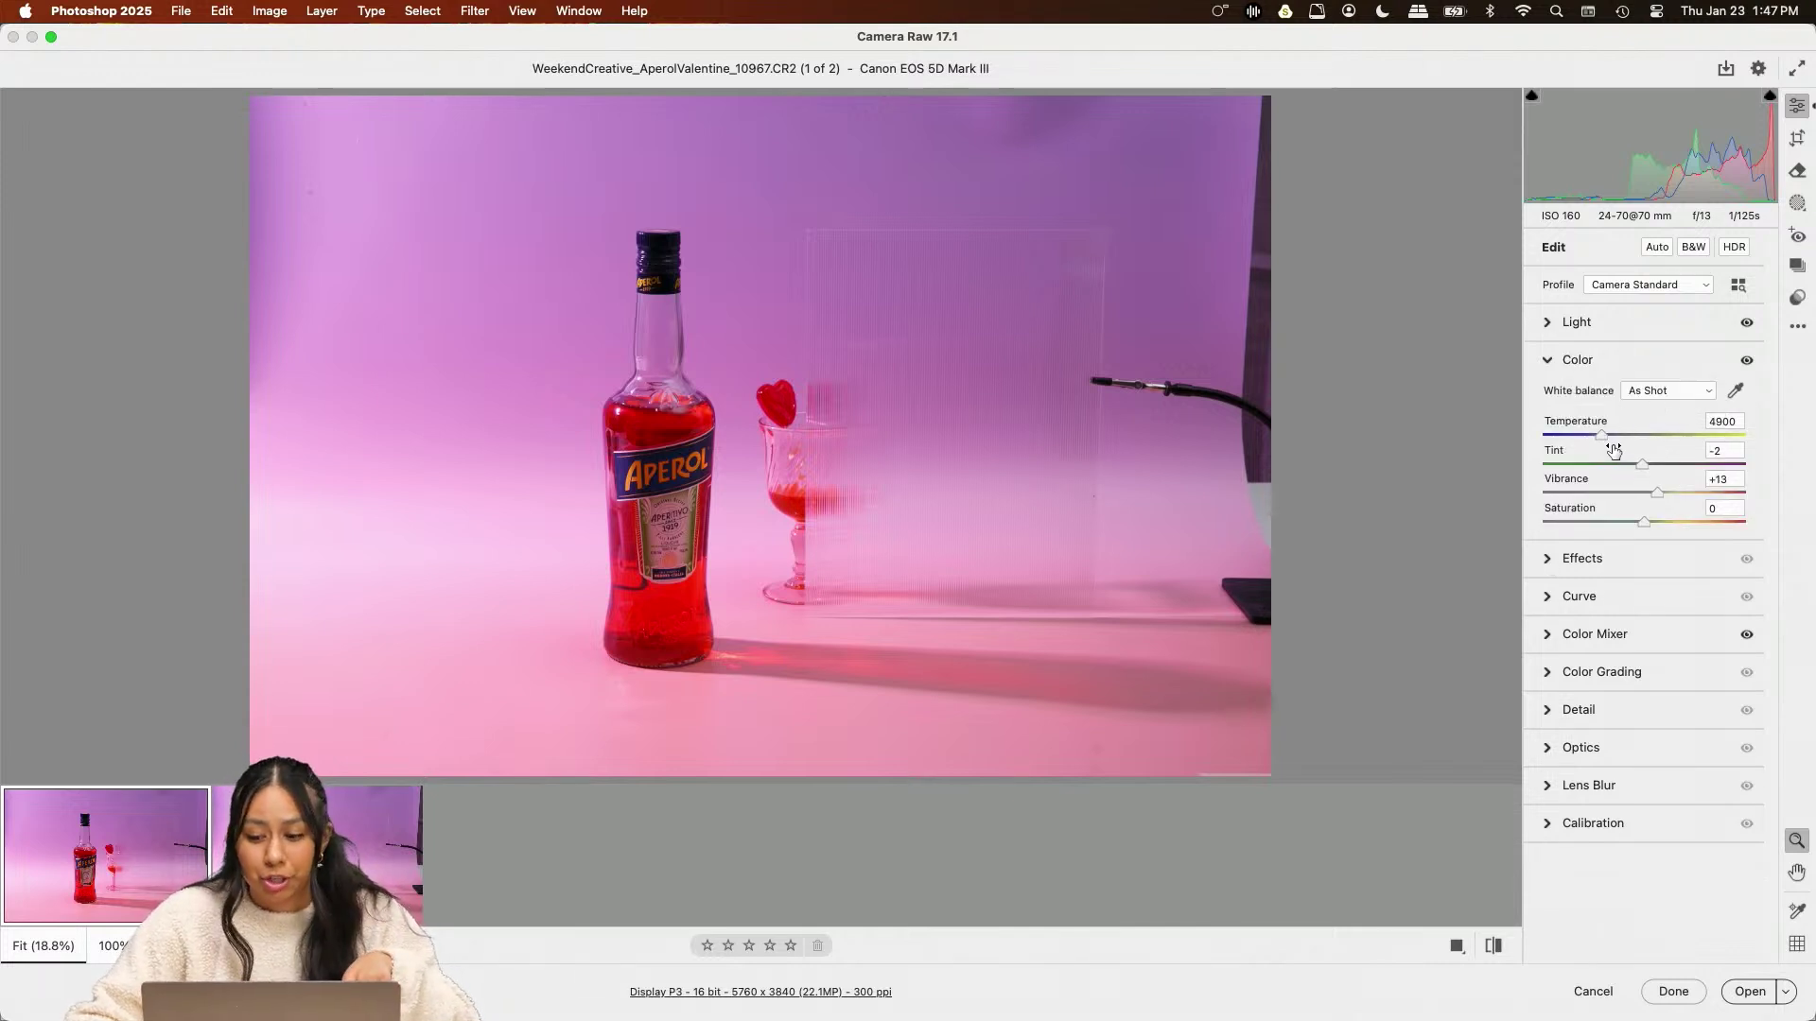
drag(1600, 433, 1613, 433)
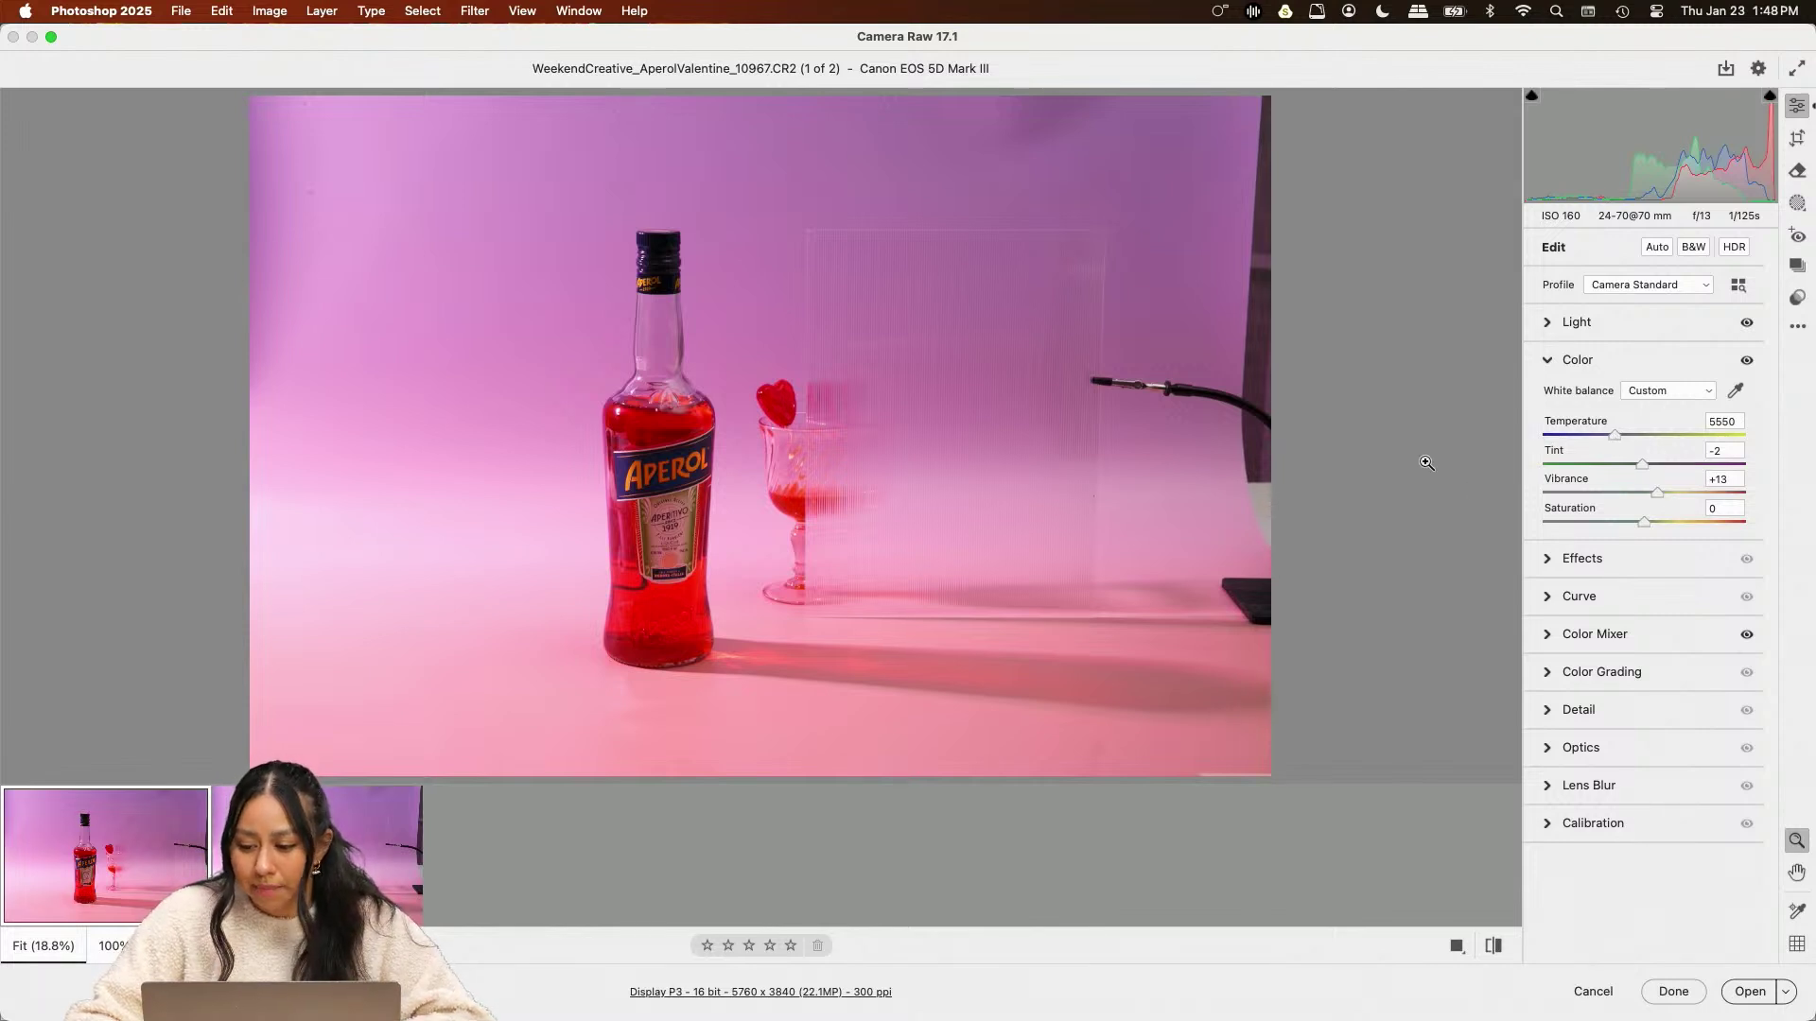
Copy the 10967 photo's updated edit settings, including the warmer white balance, onto the 10968 photo
click(194, 807)
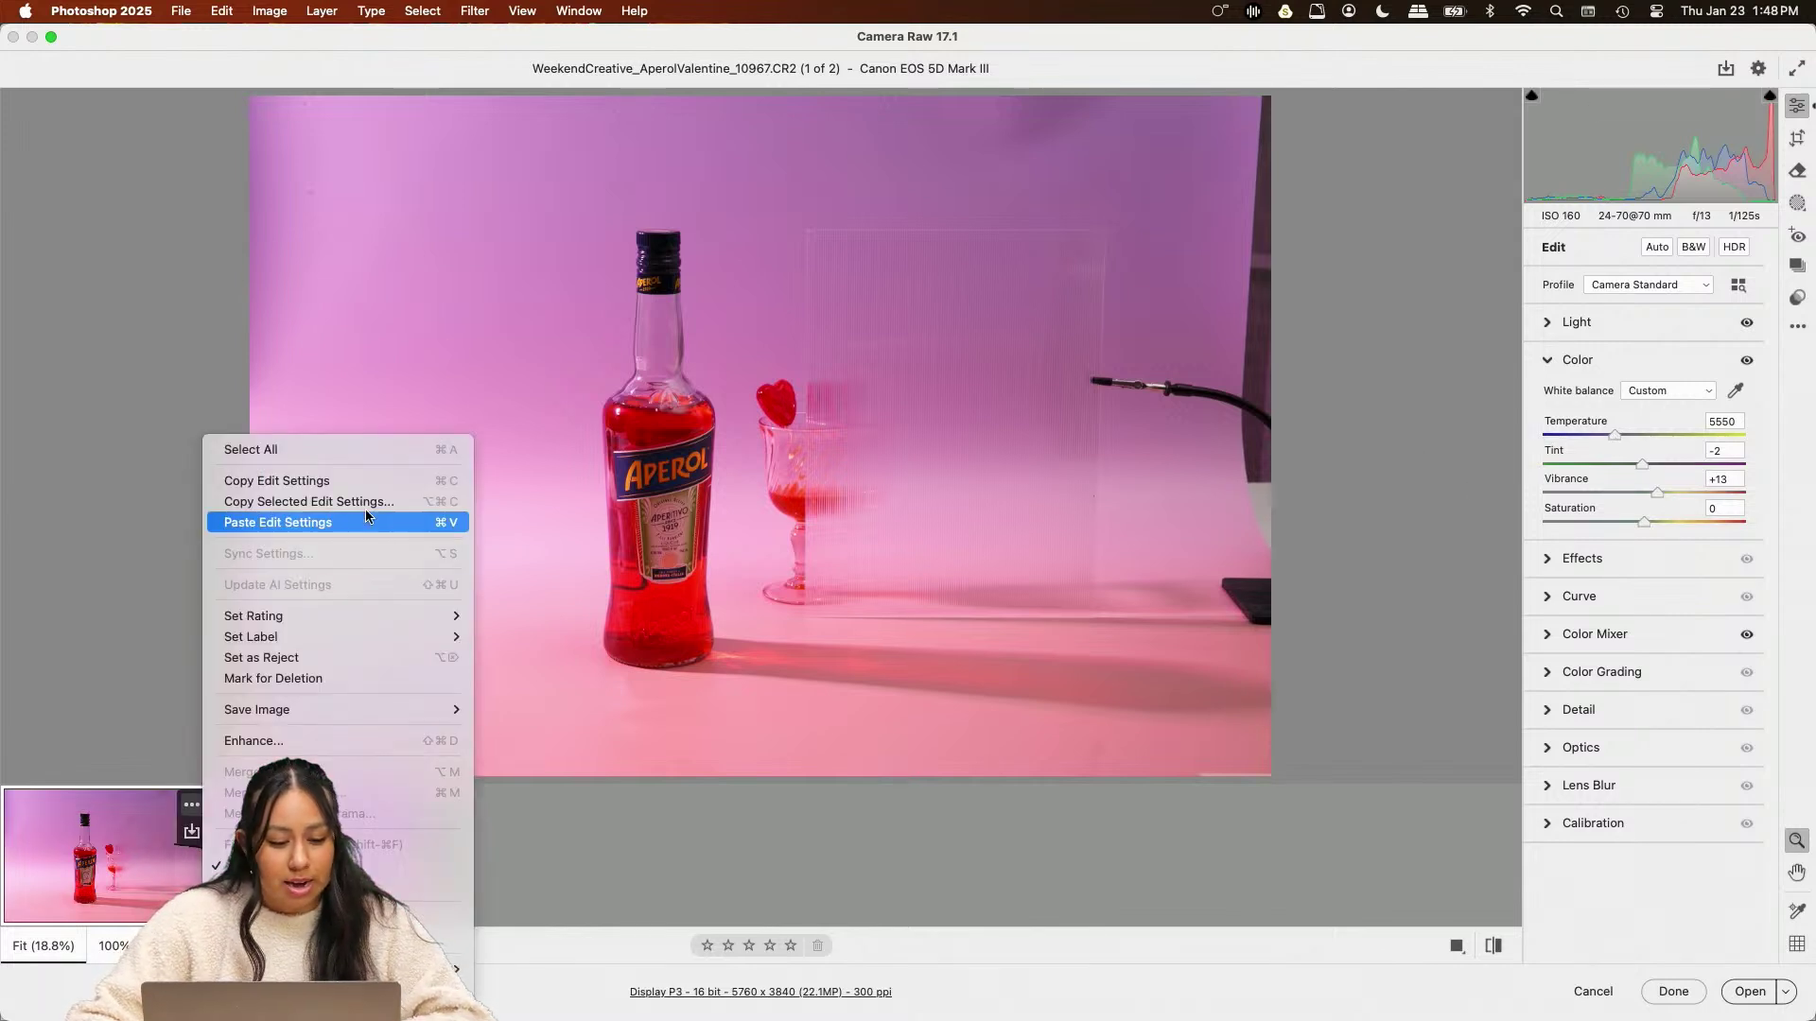
click(360, 482)
click(378, 832)
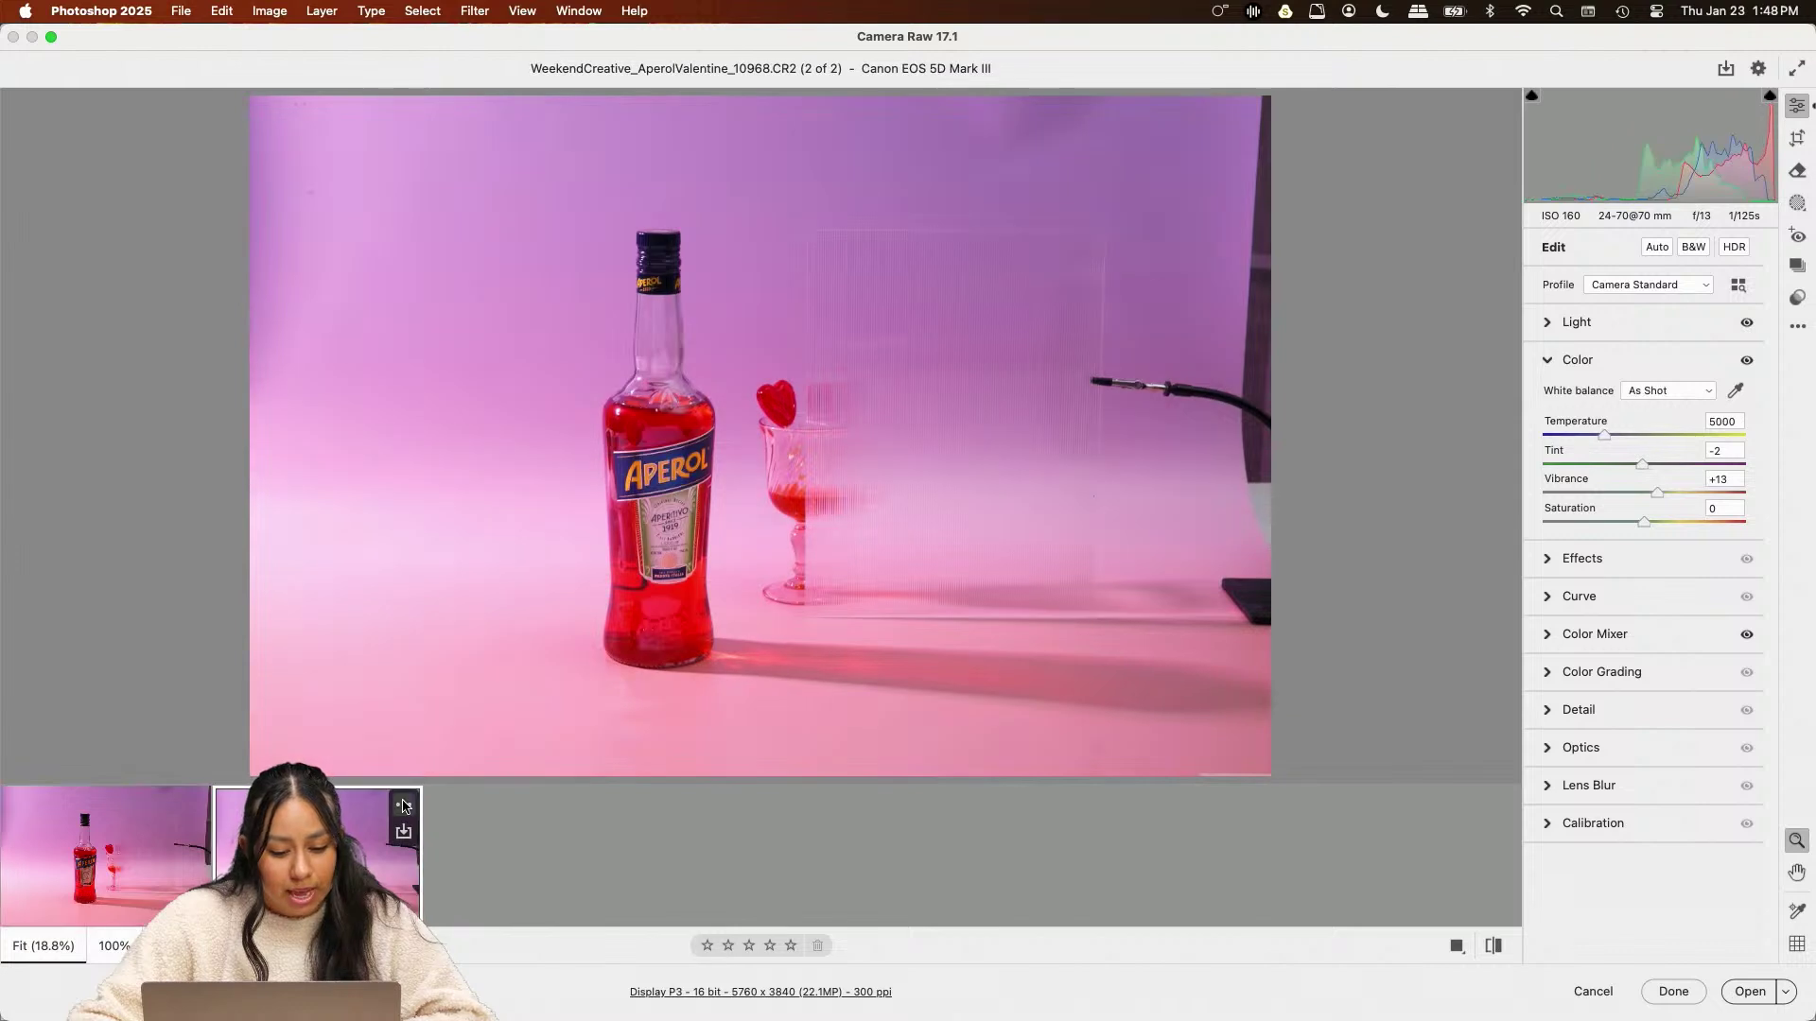
click(404, 805)
click(545, 523)
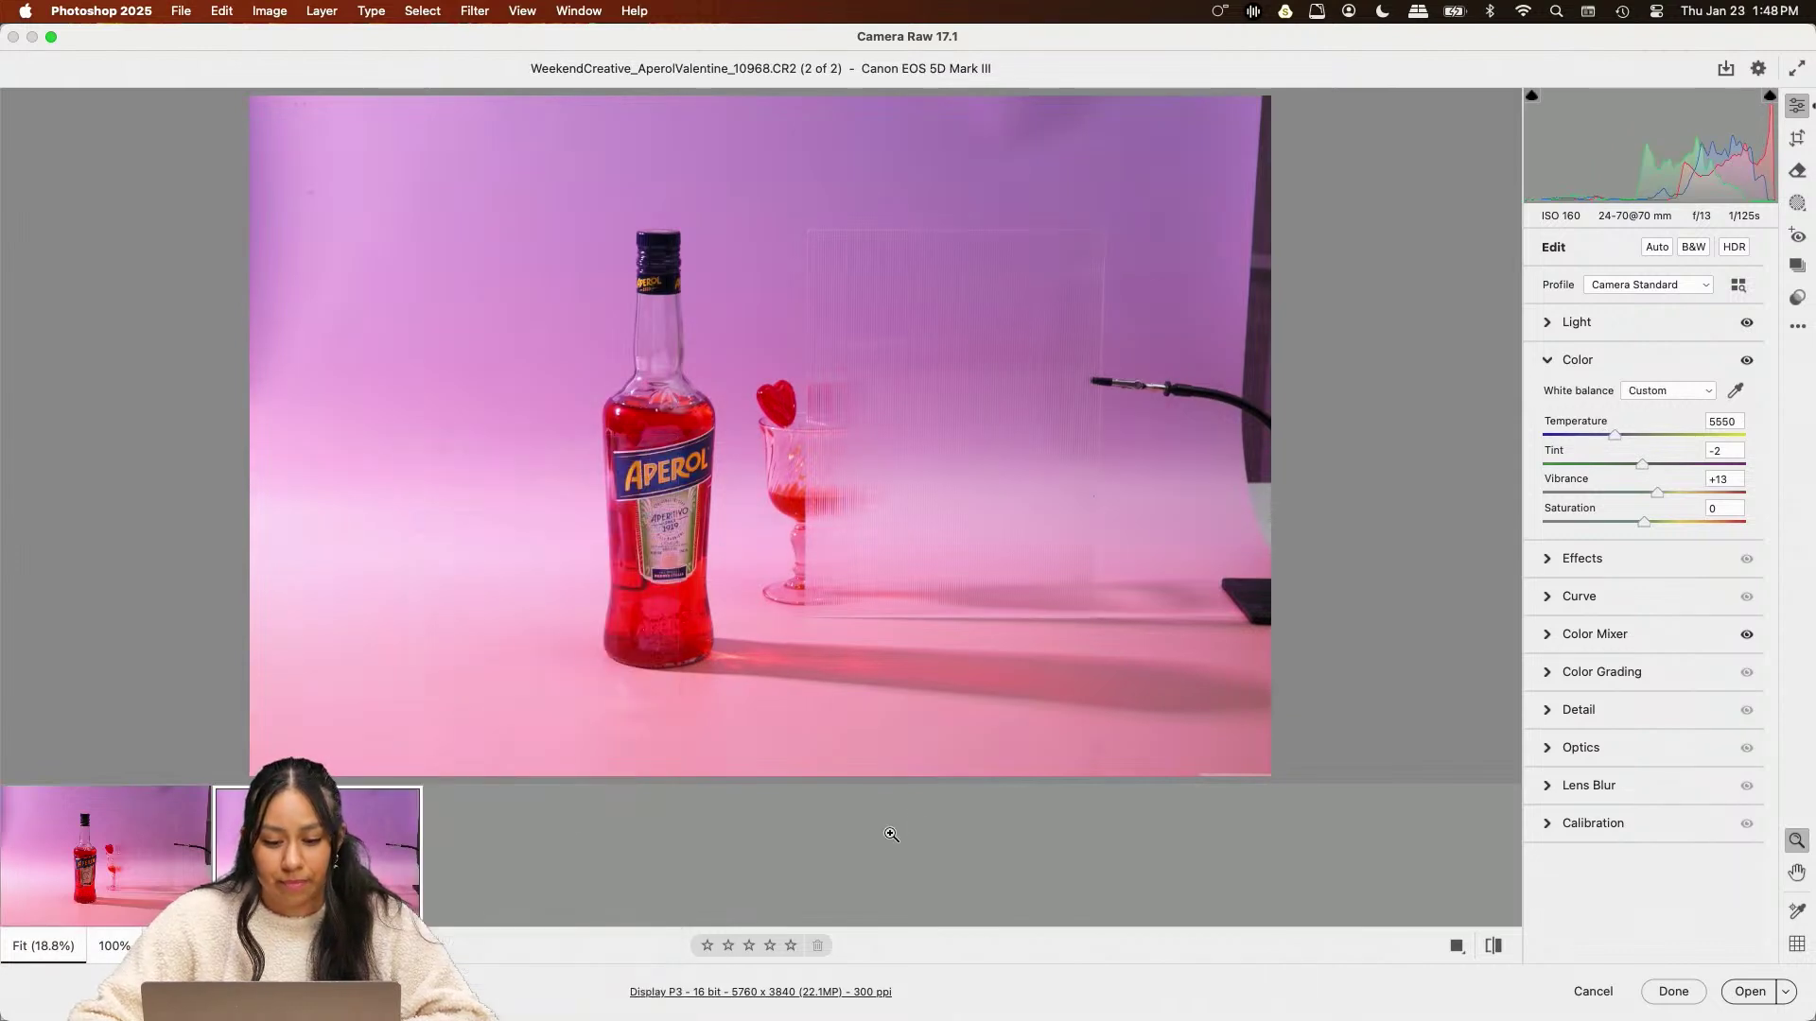
Select both the 10967 and 10968 photos and open them in Photoshop as regular images rather than objects
key(Left)
shift+click(333, 844)
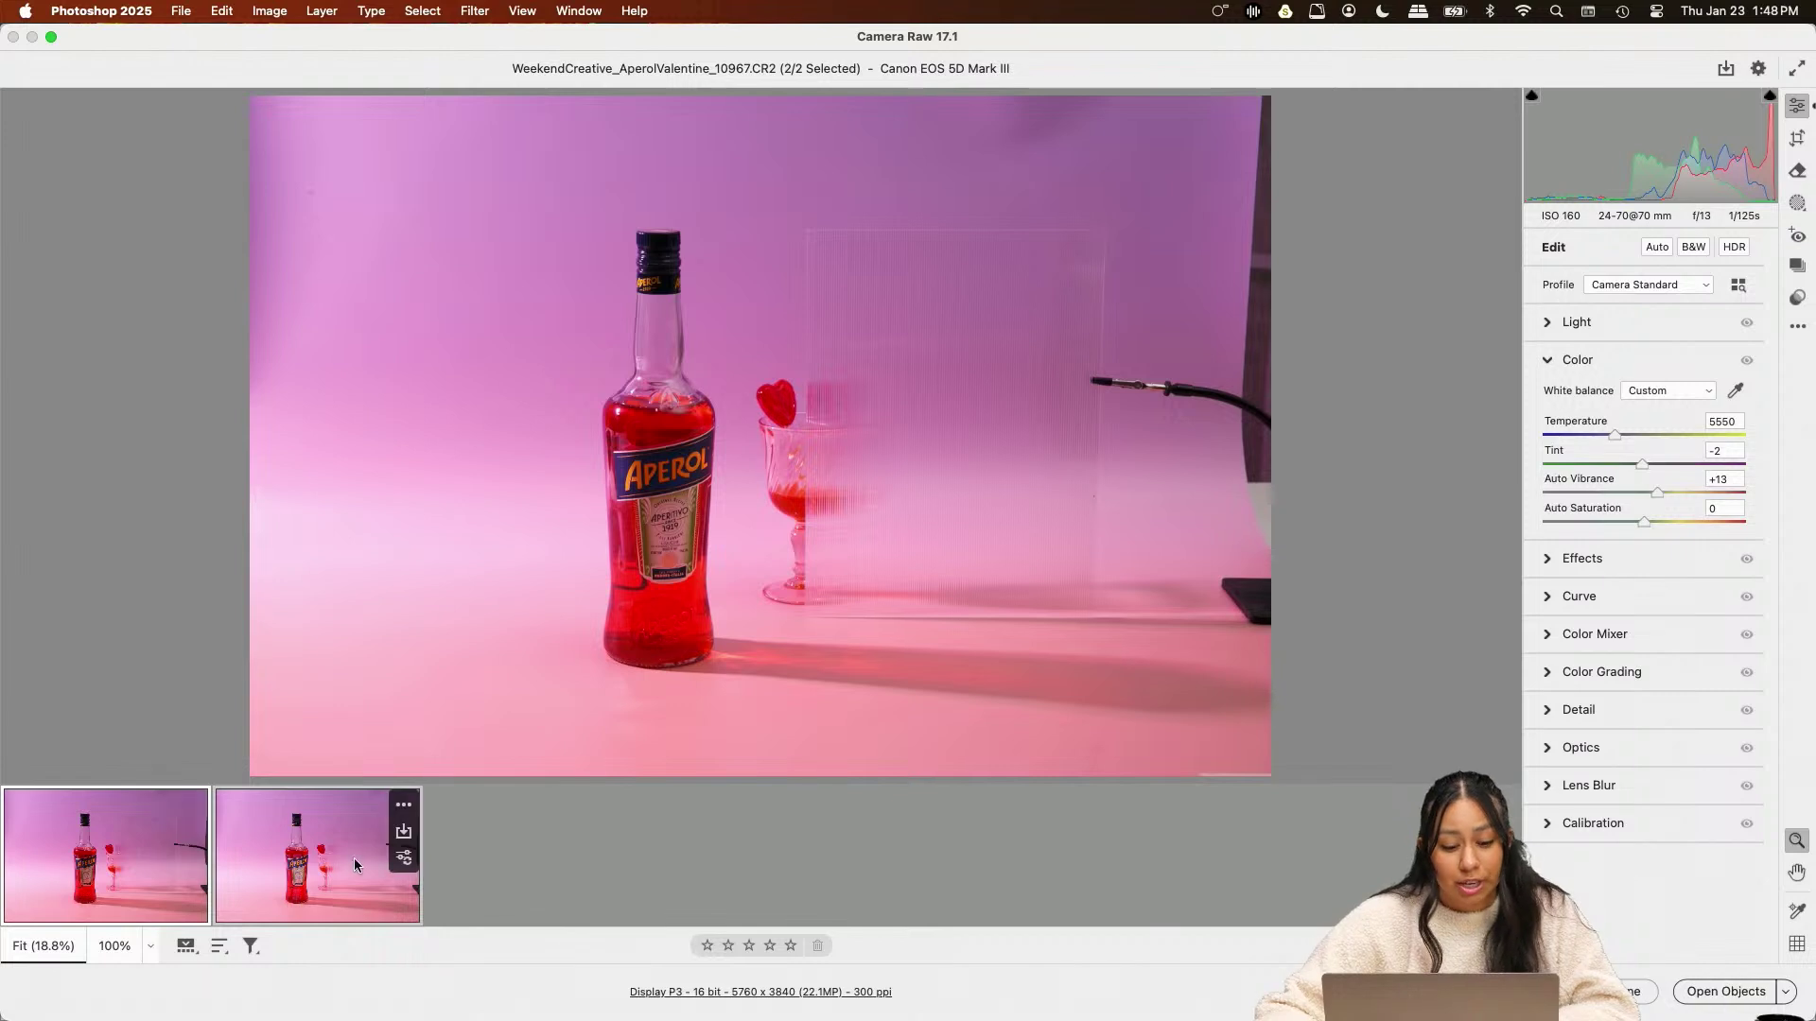
click(1785, 994)
click(1784, 994)
click(1756, 1001)
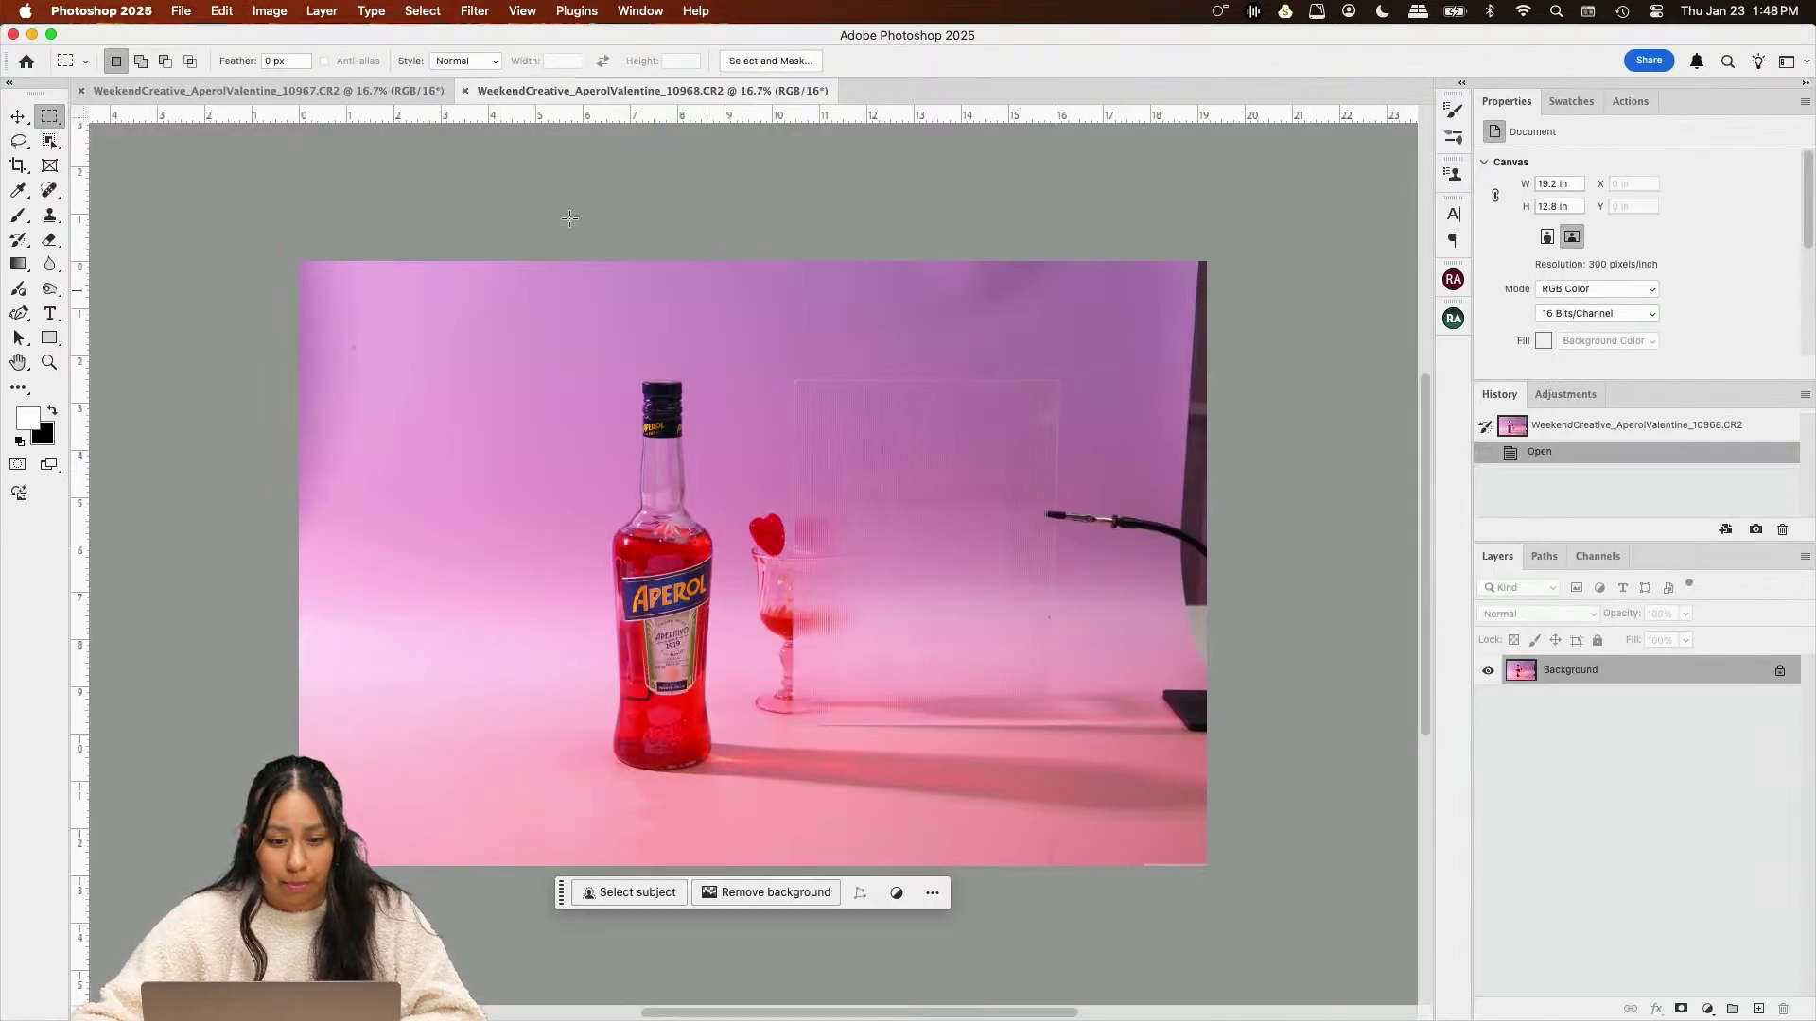
Copy the entire 10968 photo and paste it into the 10967 document as a new layer above the background
click(401, 90)
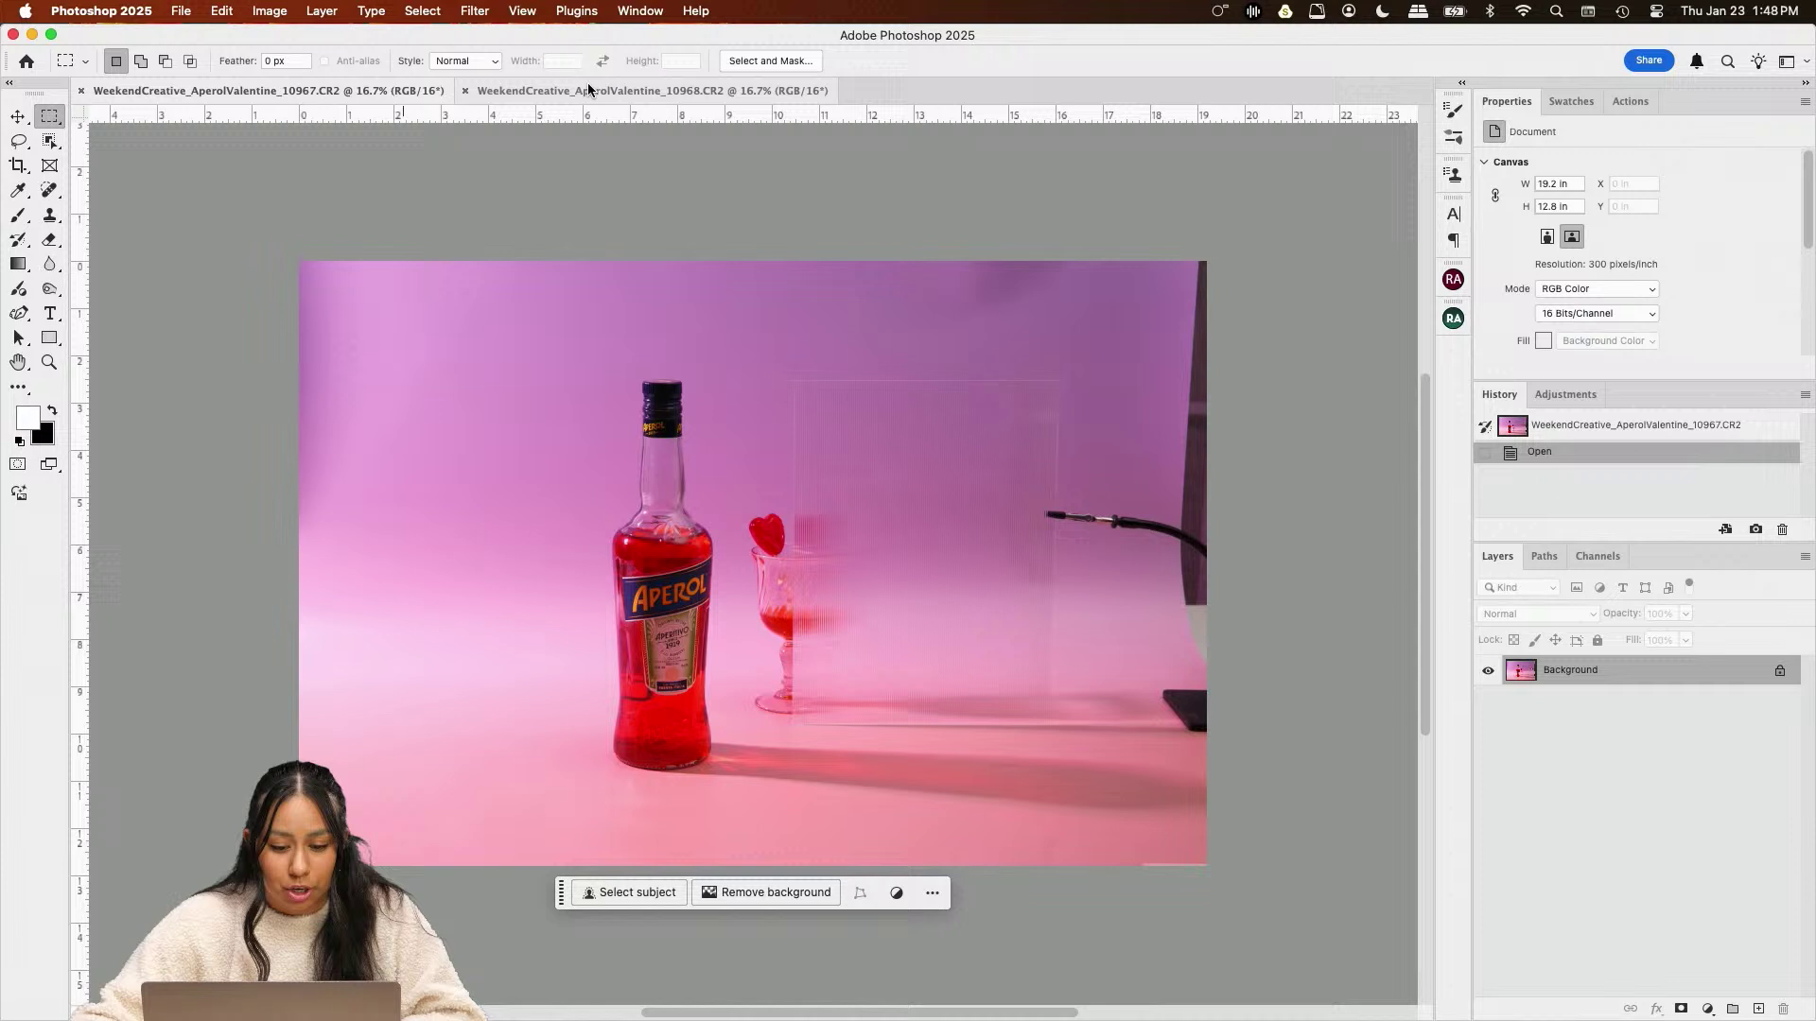
click(645, 94)
scroll(802, 473, up, 1)
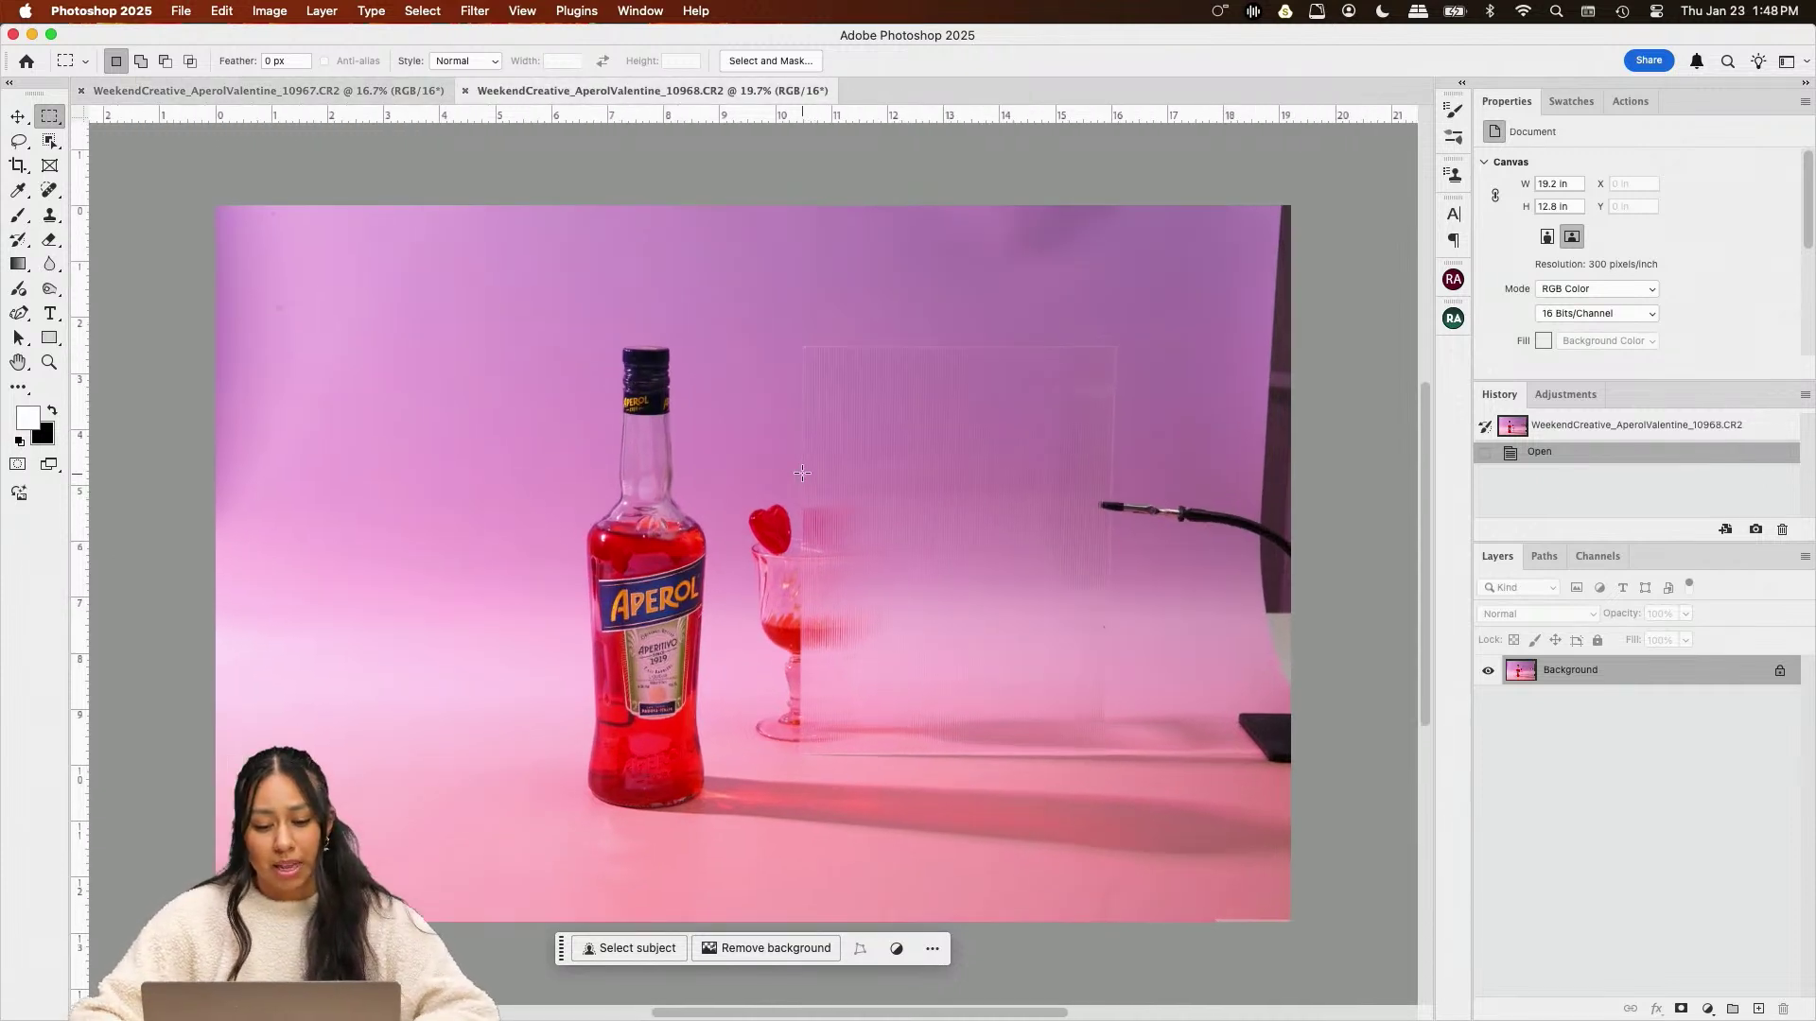
scroll(802, 473, up, 1)
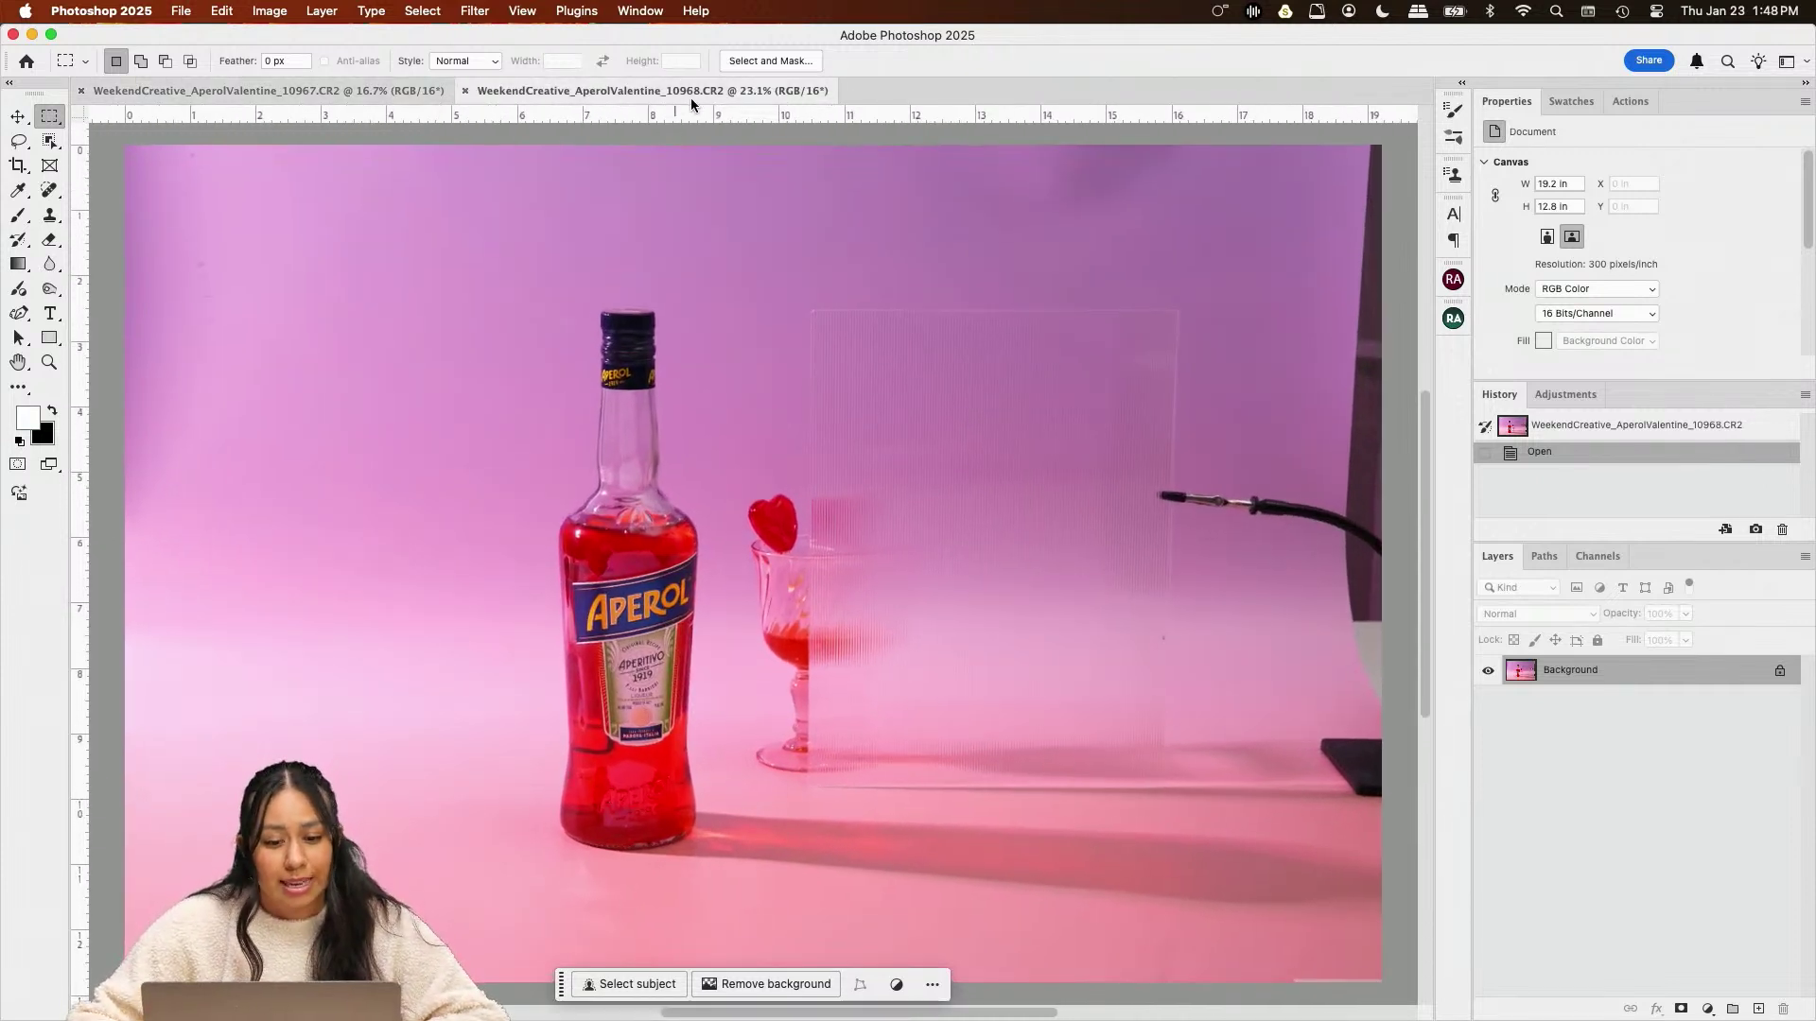
key(super+a)
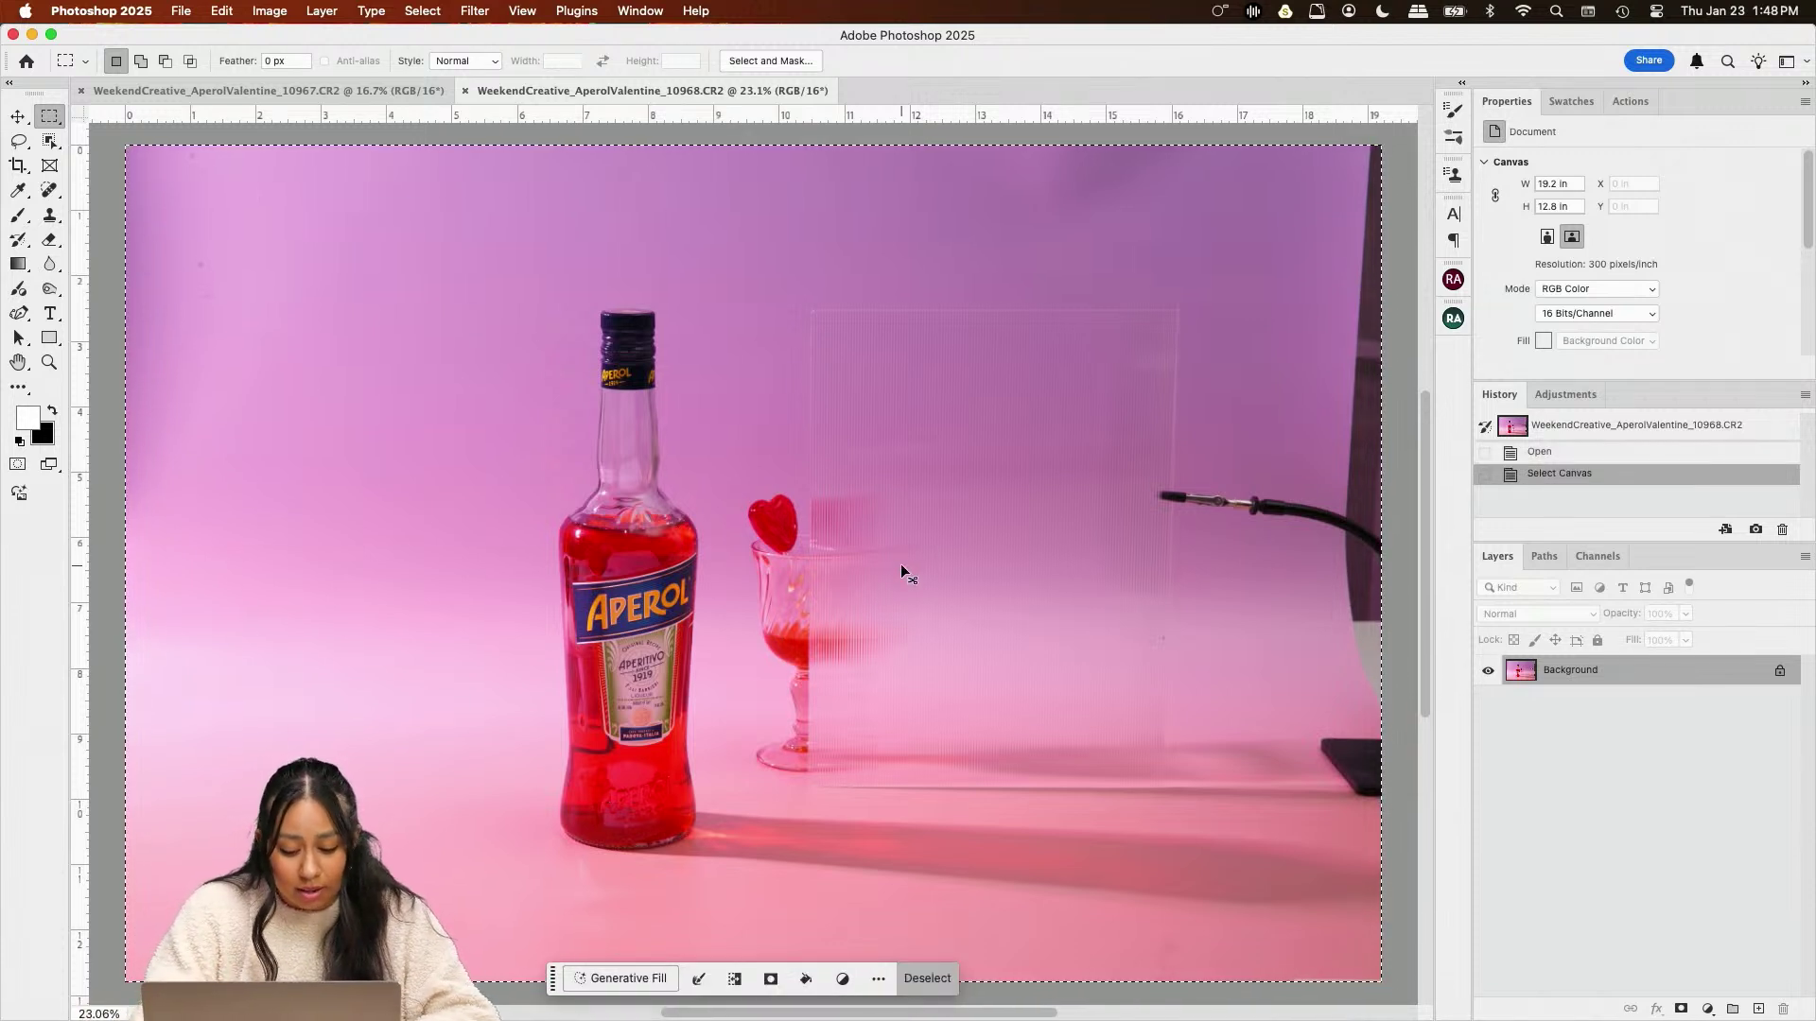
click(360, 92)
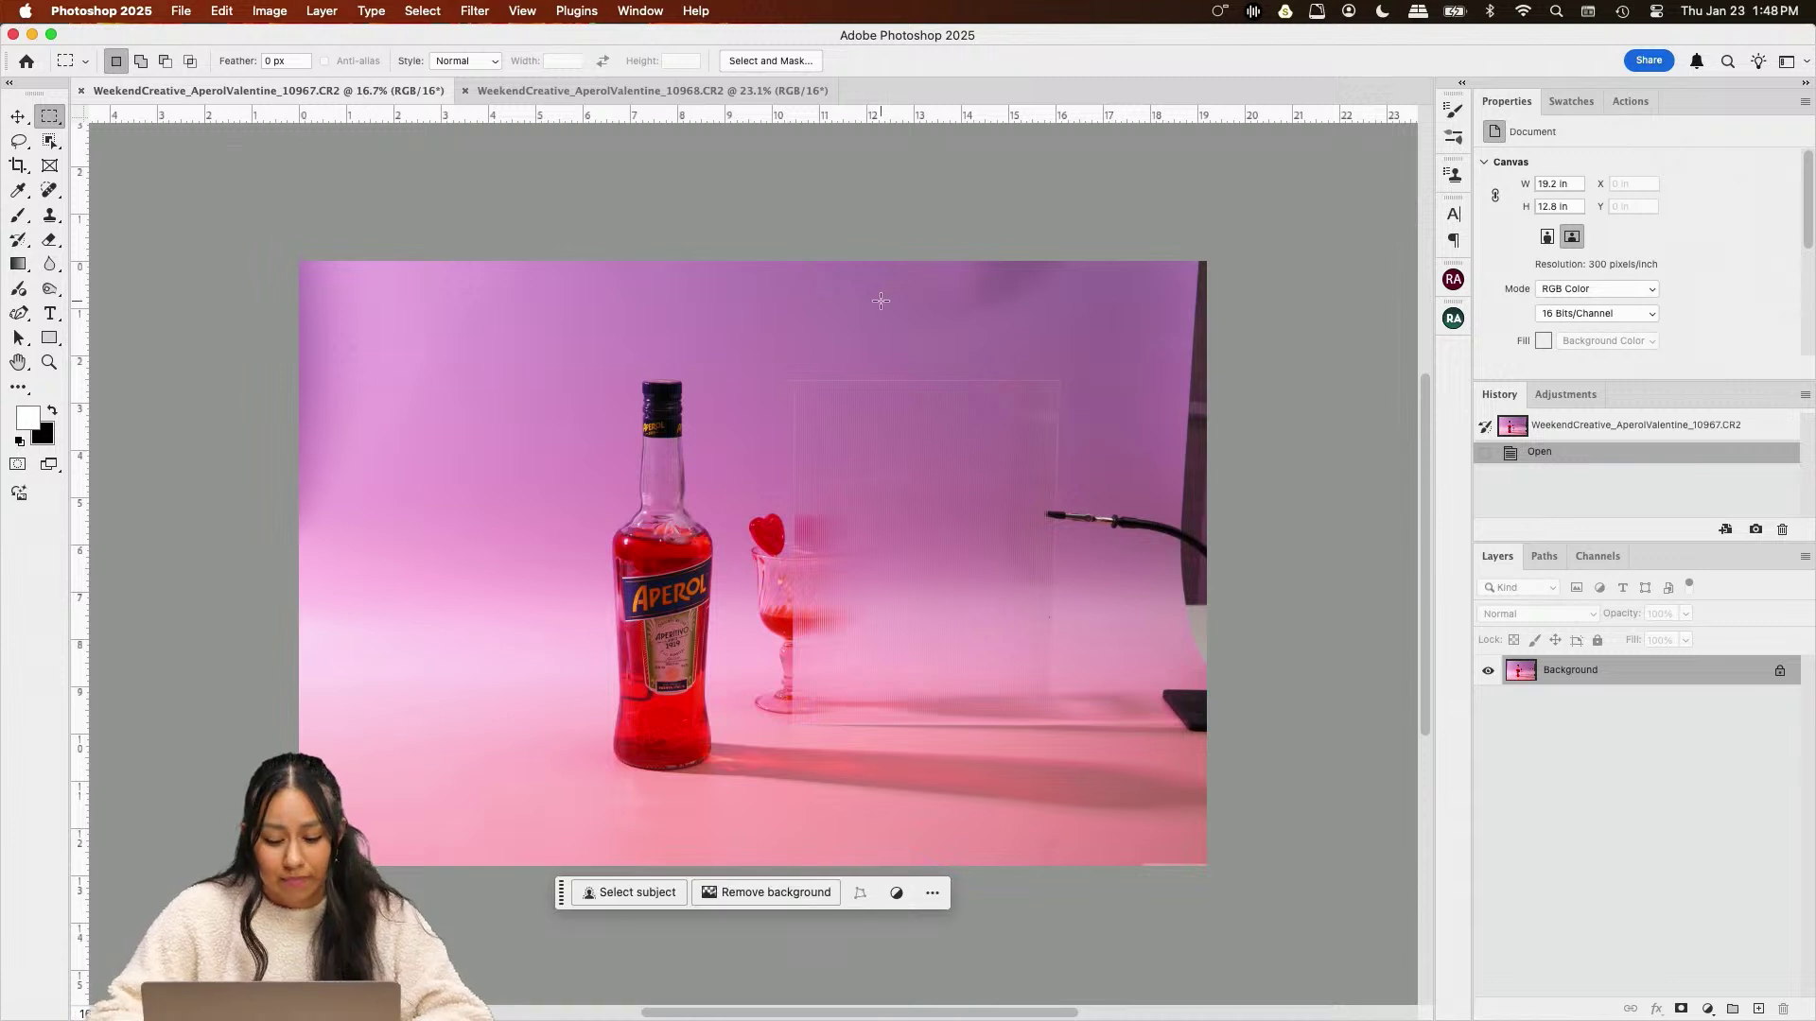
click(634, 91)
key(super+c)
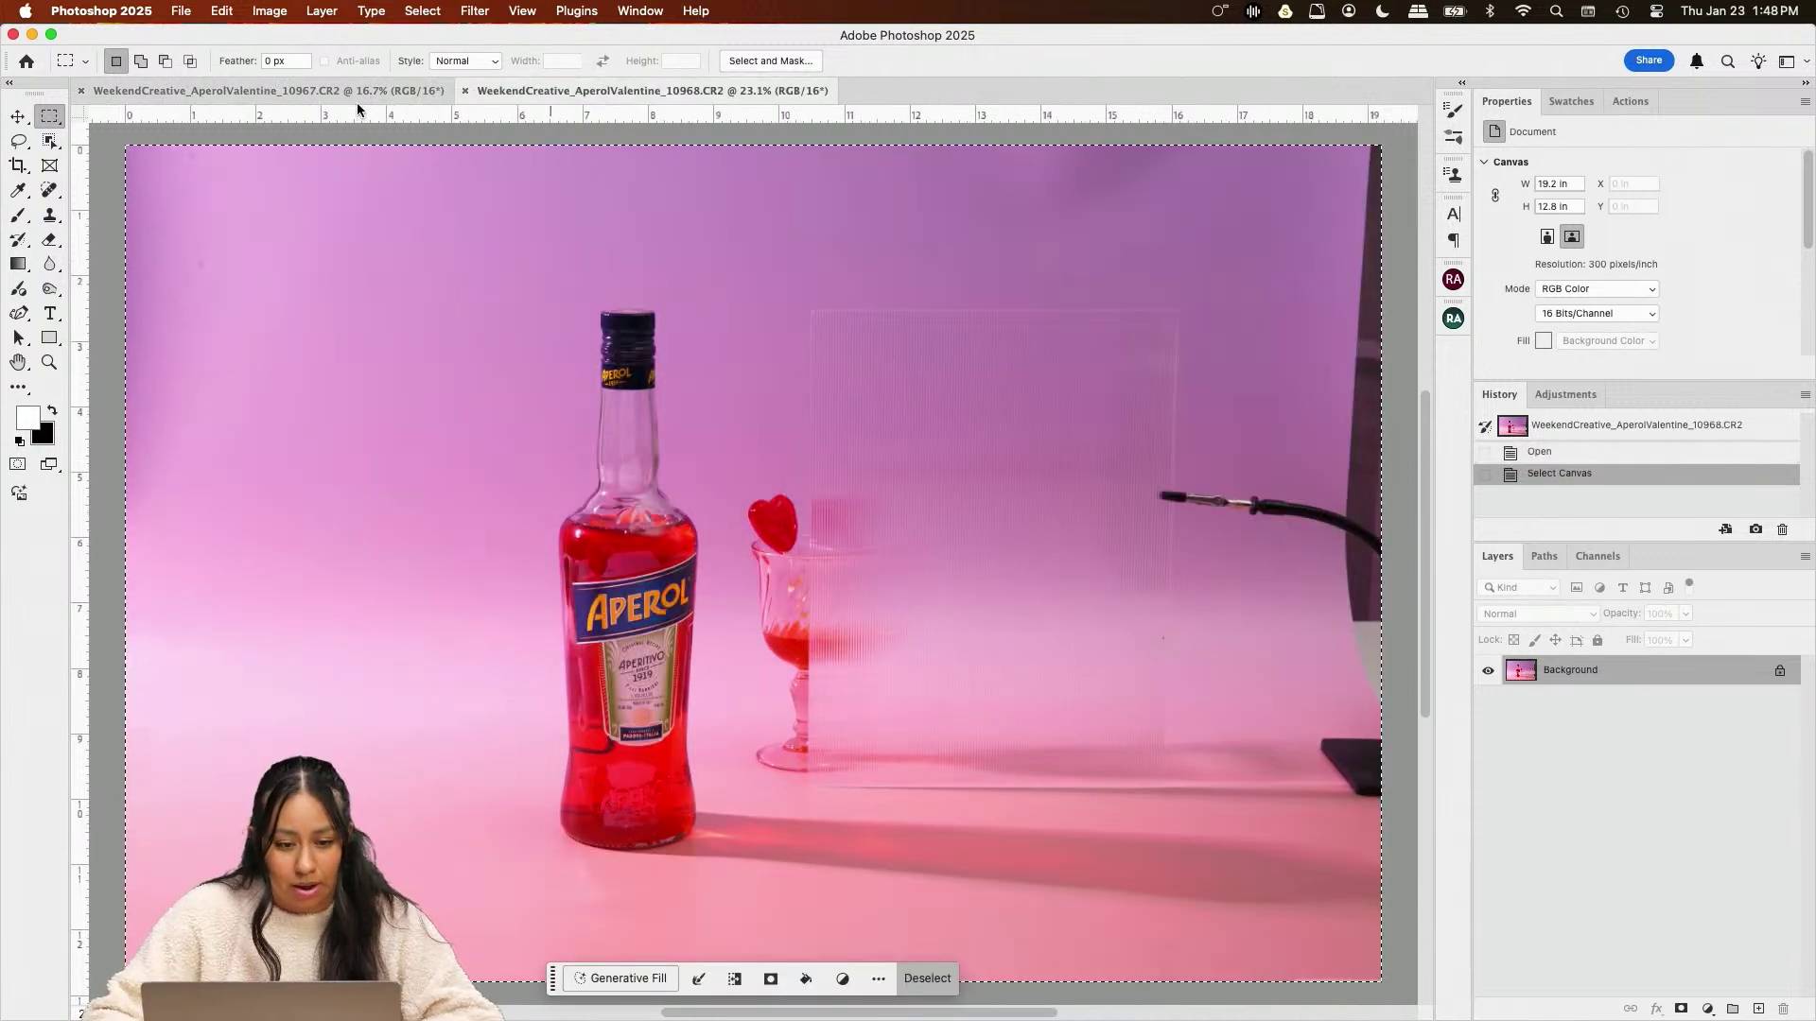
key(ctrl+Tab)
key(super+v)
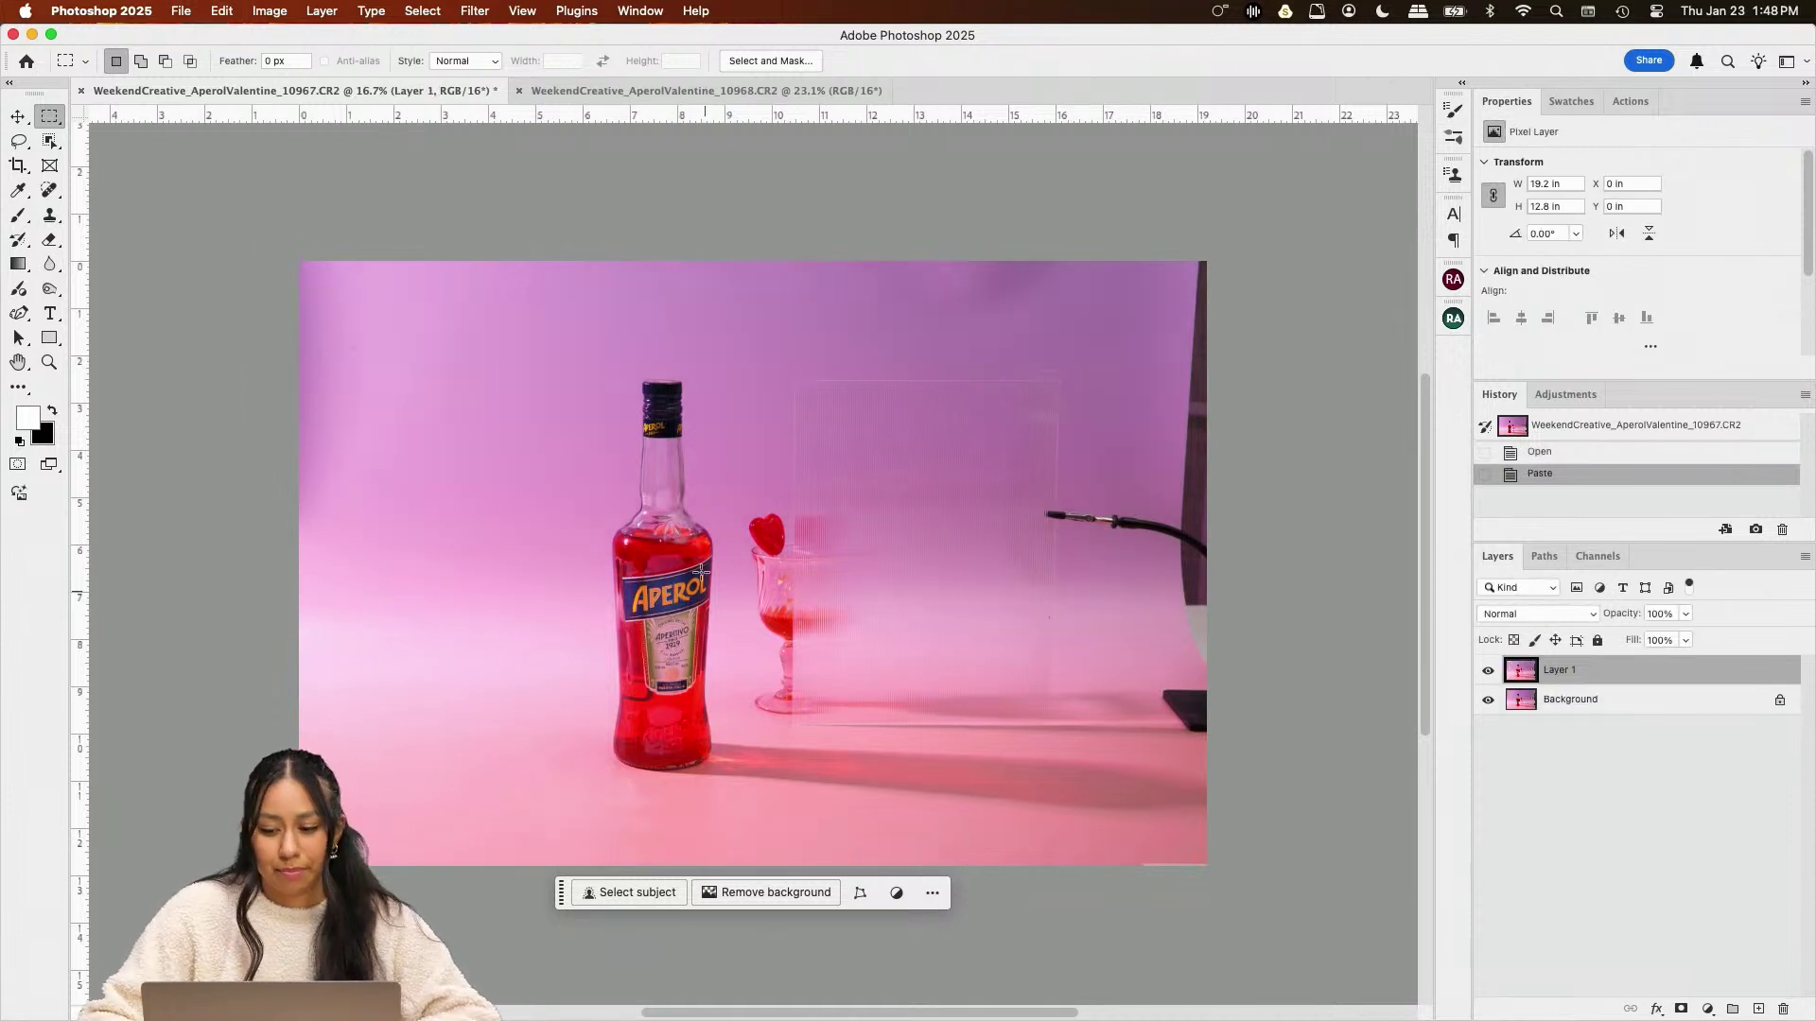
Close the 10968 document without saving it
key(super+0)
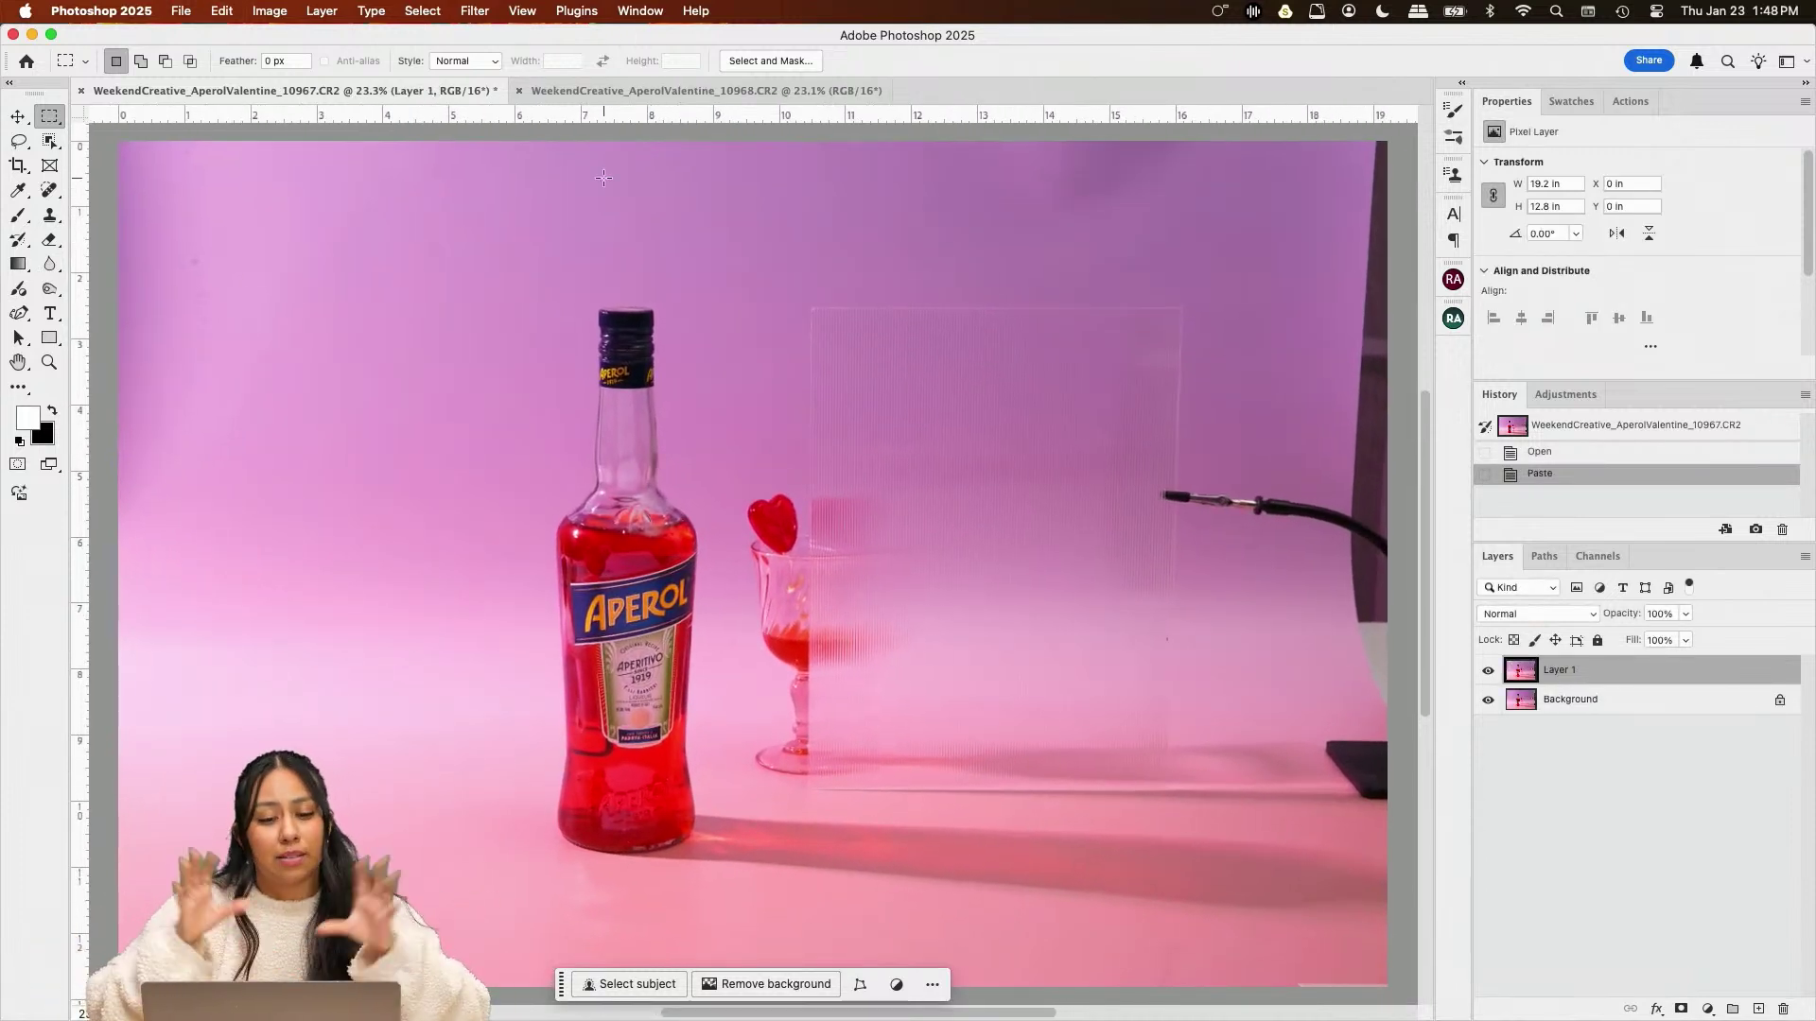
click(520, 91)
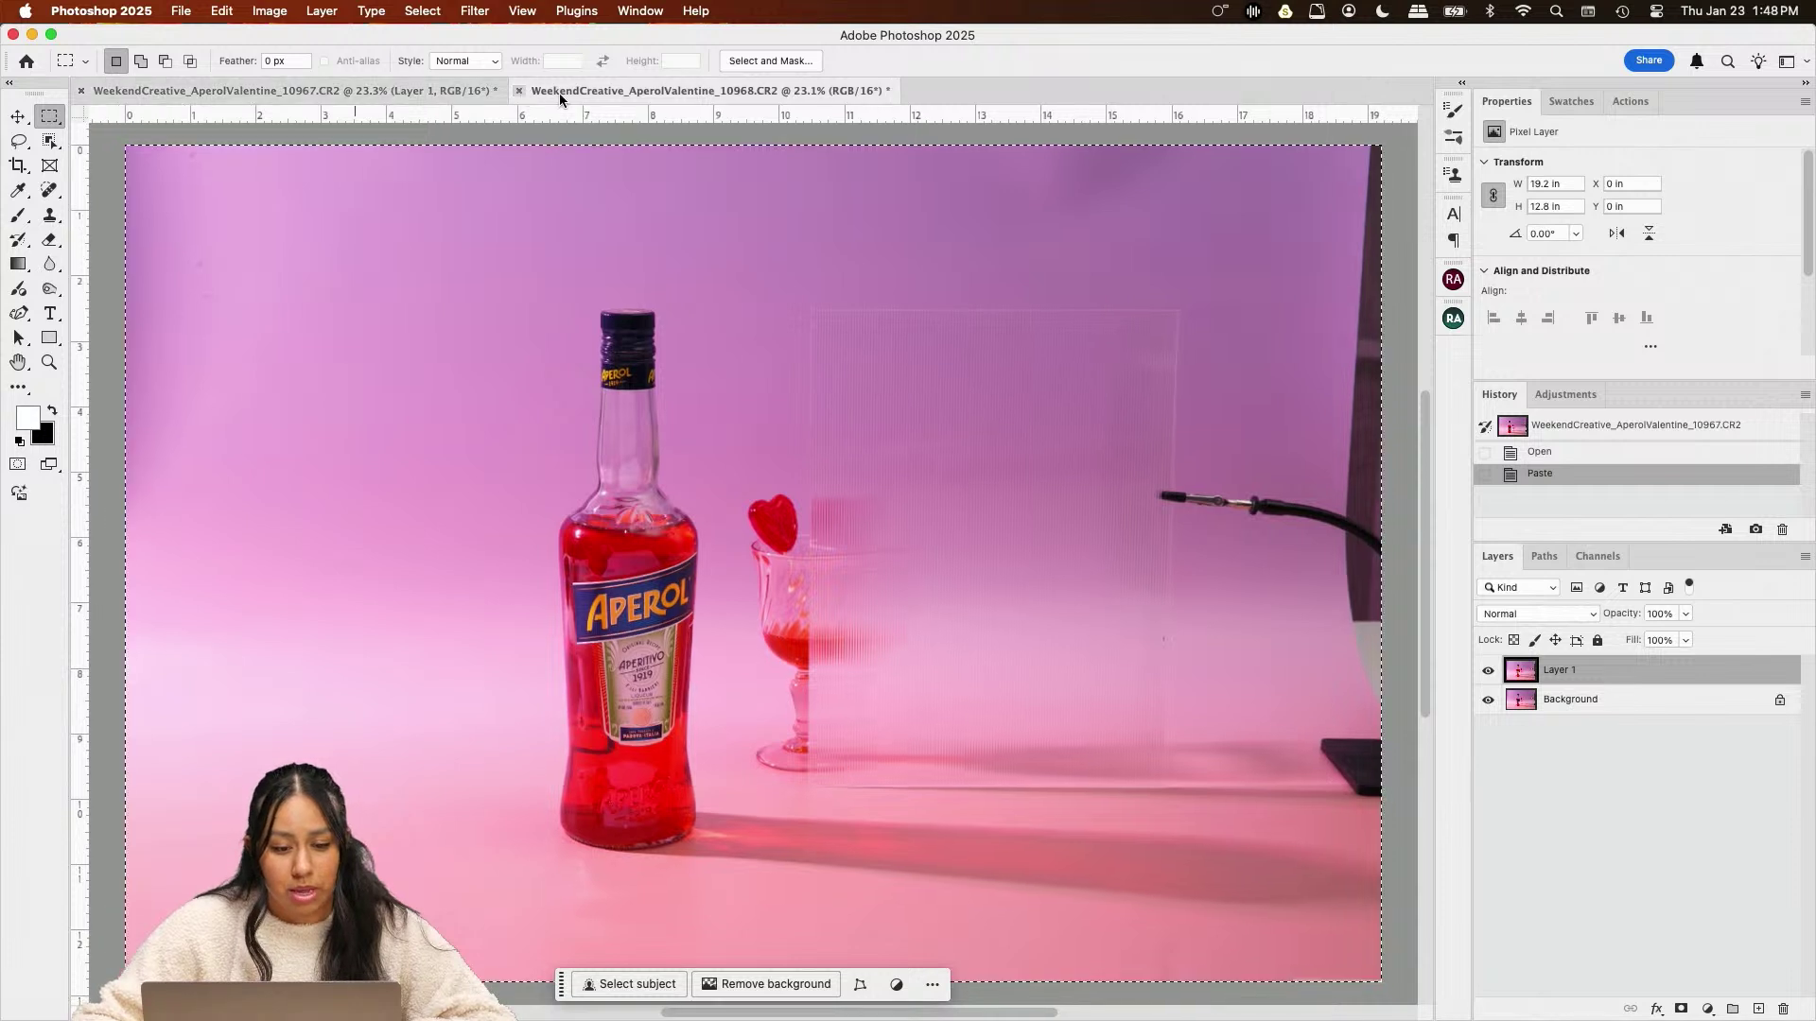
click(906, 419)
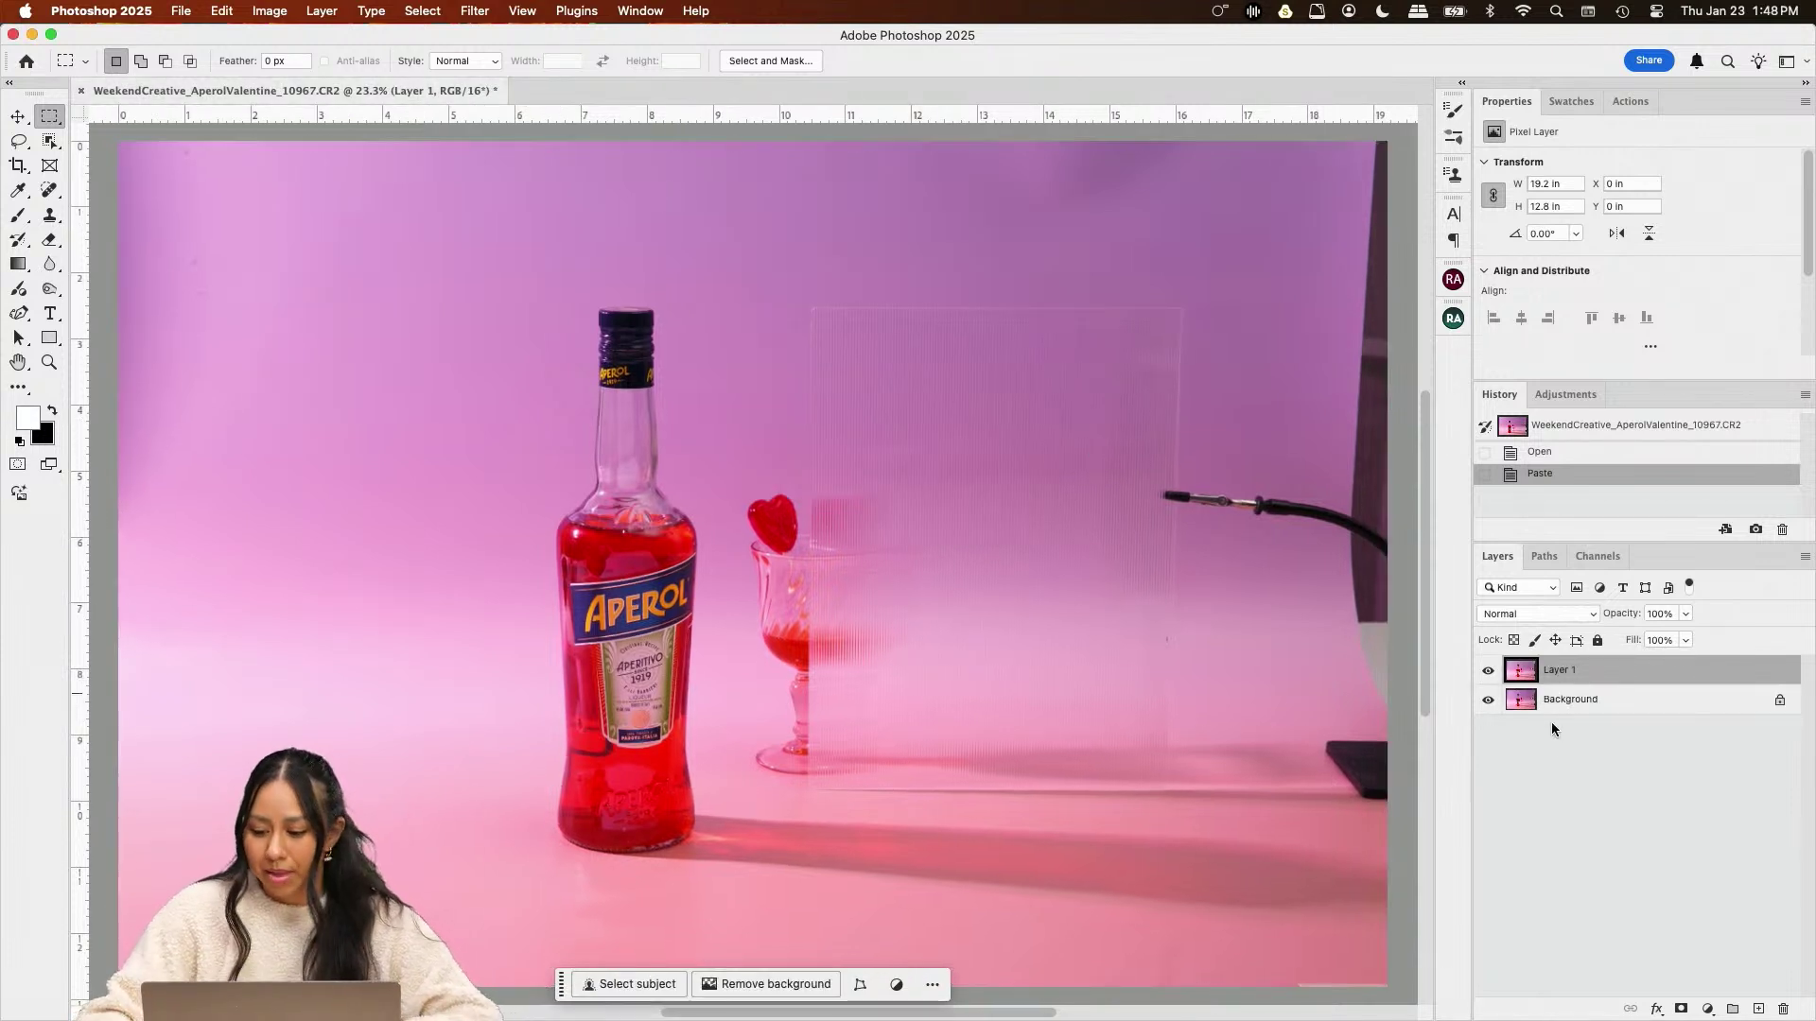
Rename the pasted layer as COMP
double_click(1559, 671)
text(COMP)
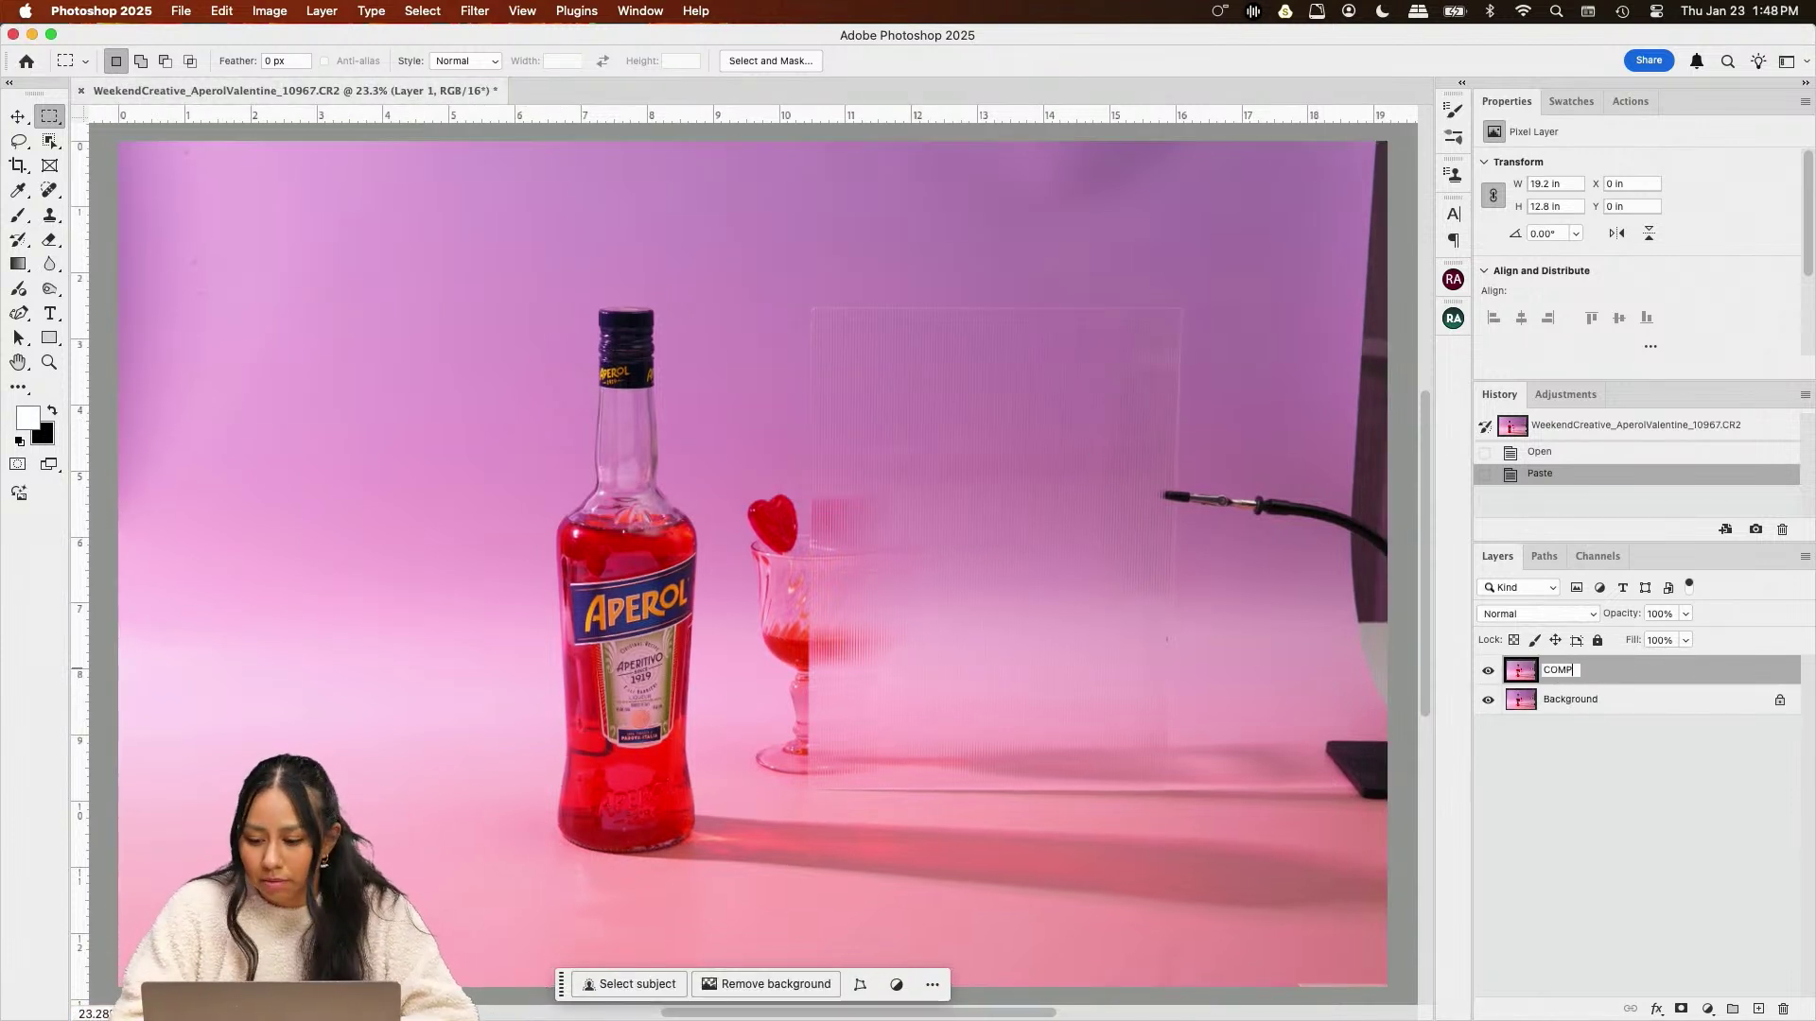
key(Return)
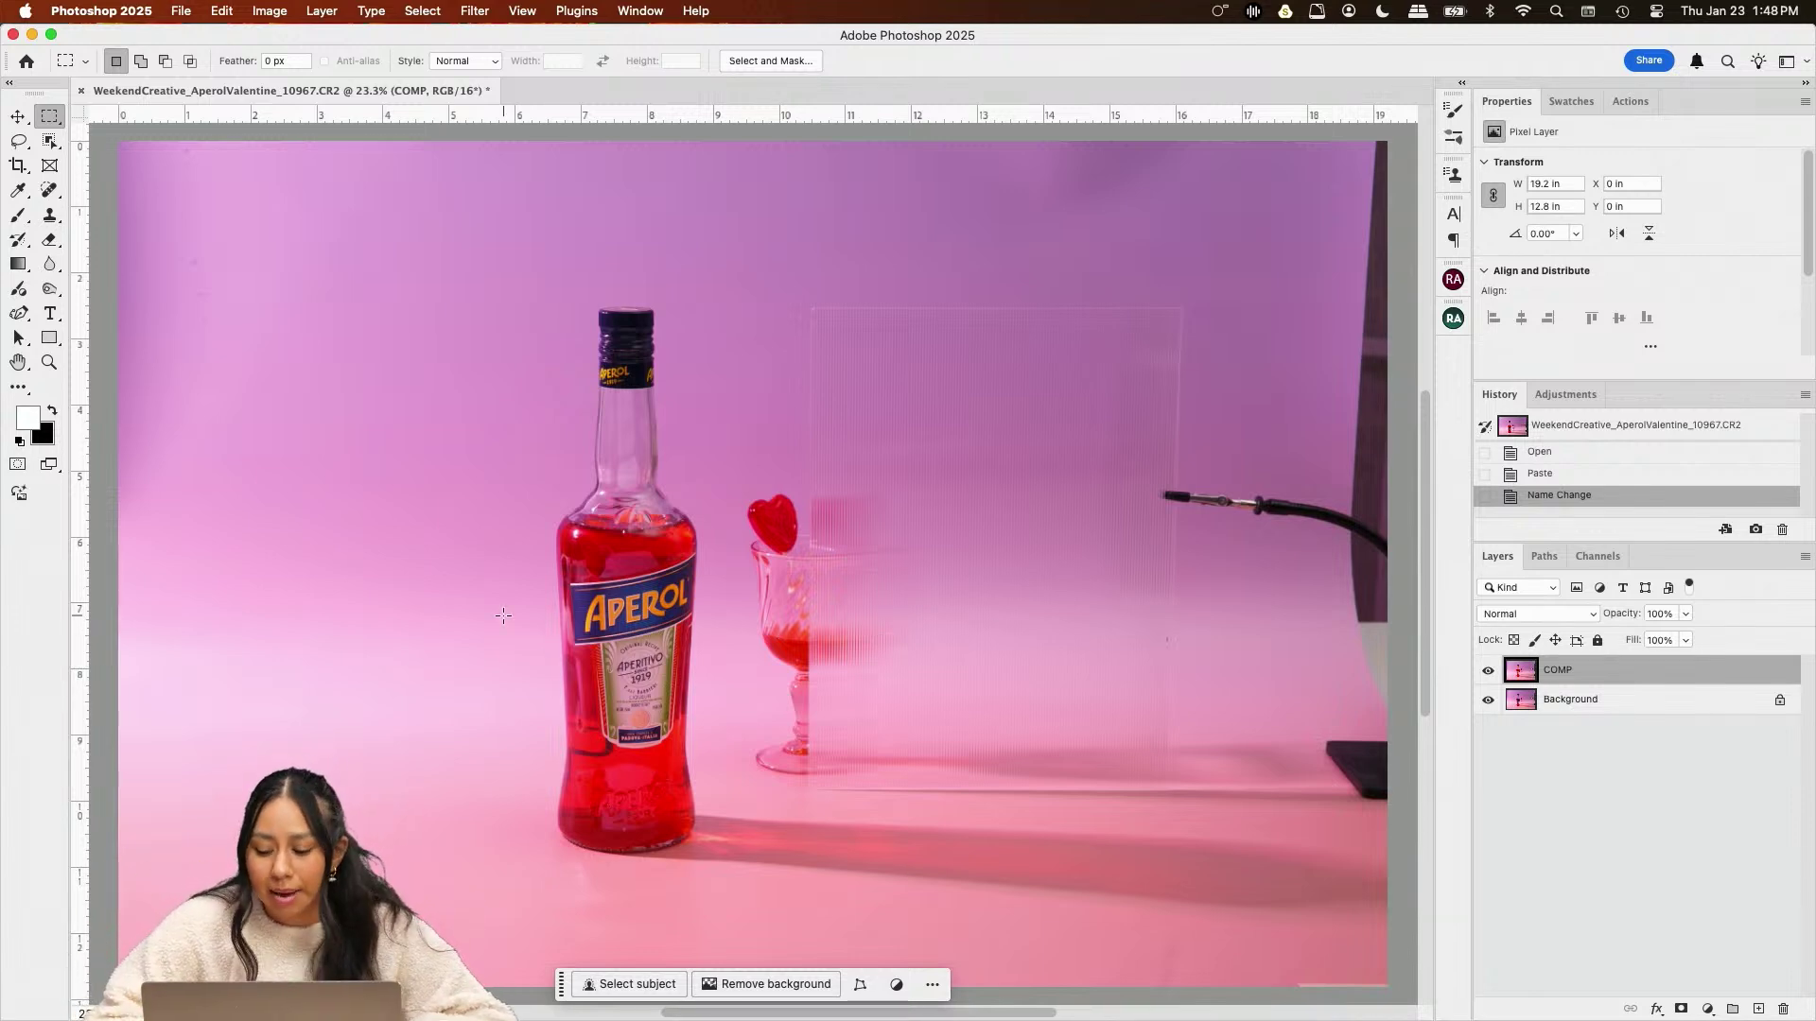
Compare the bottle's lighting and label in the two exposures by hiding and showing the COMP layer
scroll(503, 615, up, 5)
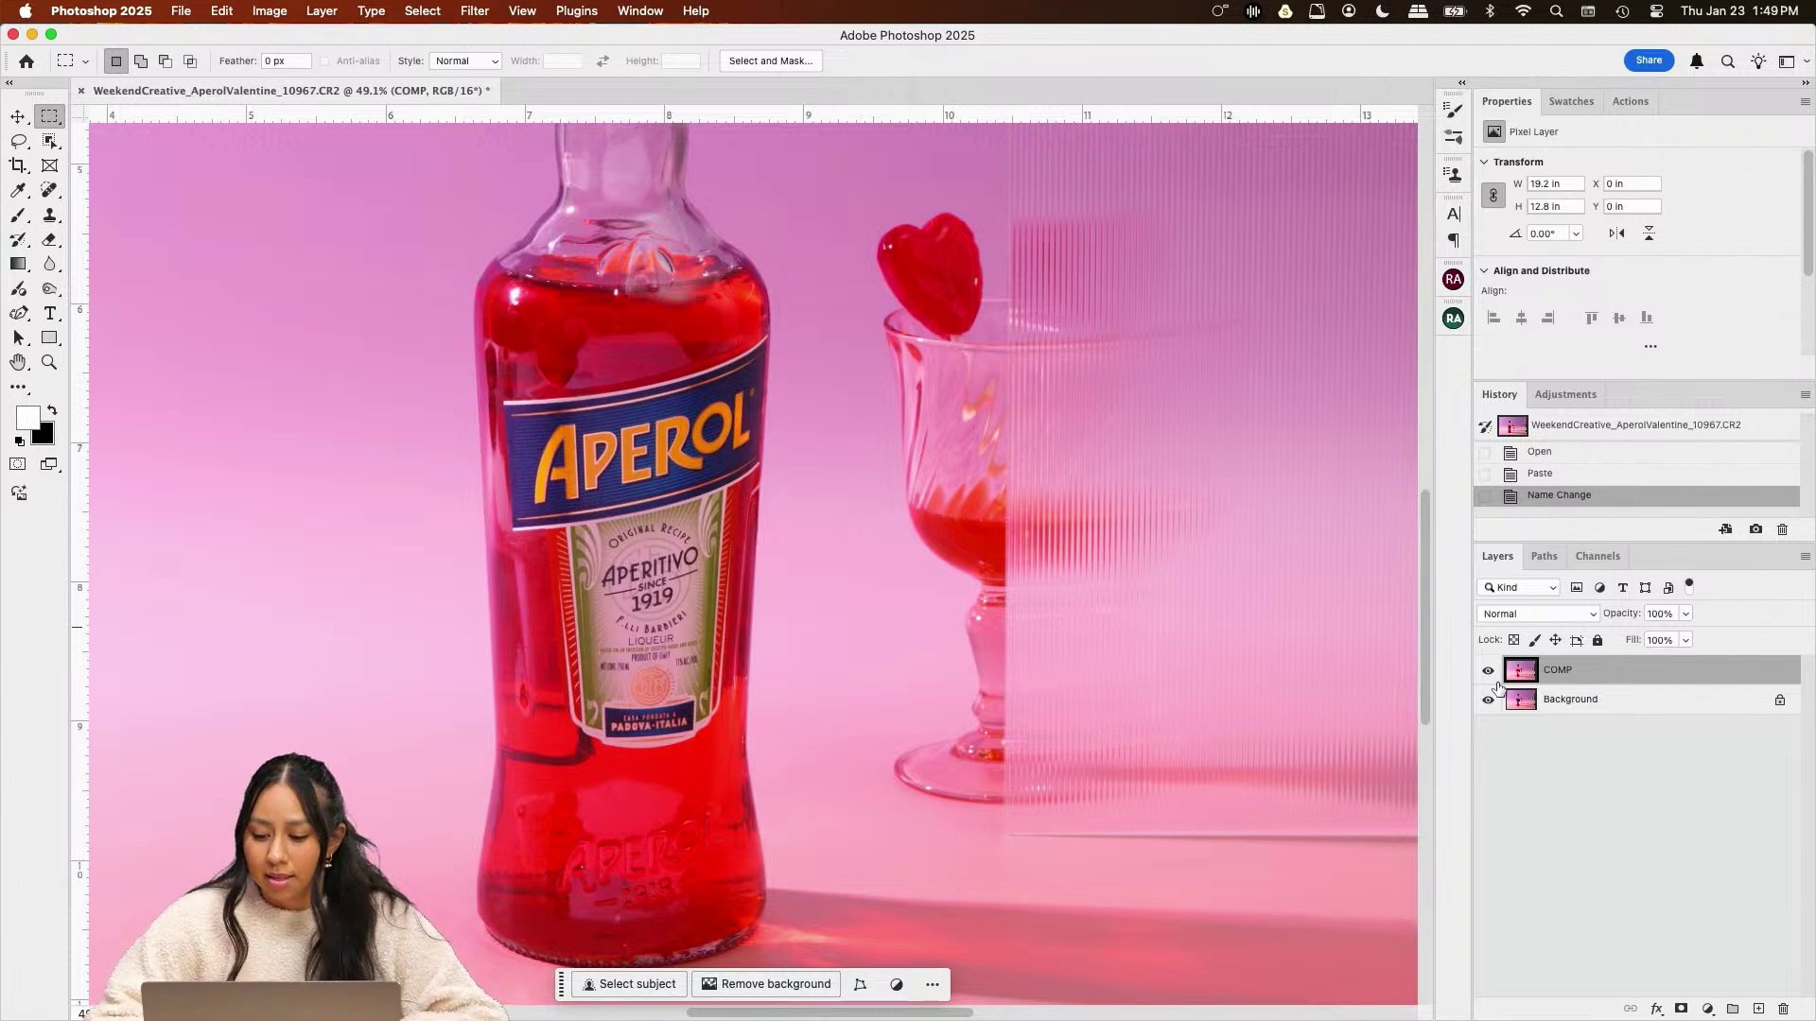
click(1488, 670)
scroll(530, 405, up, 2)
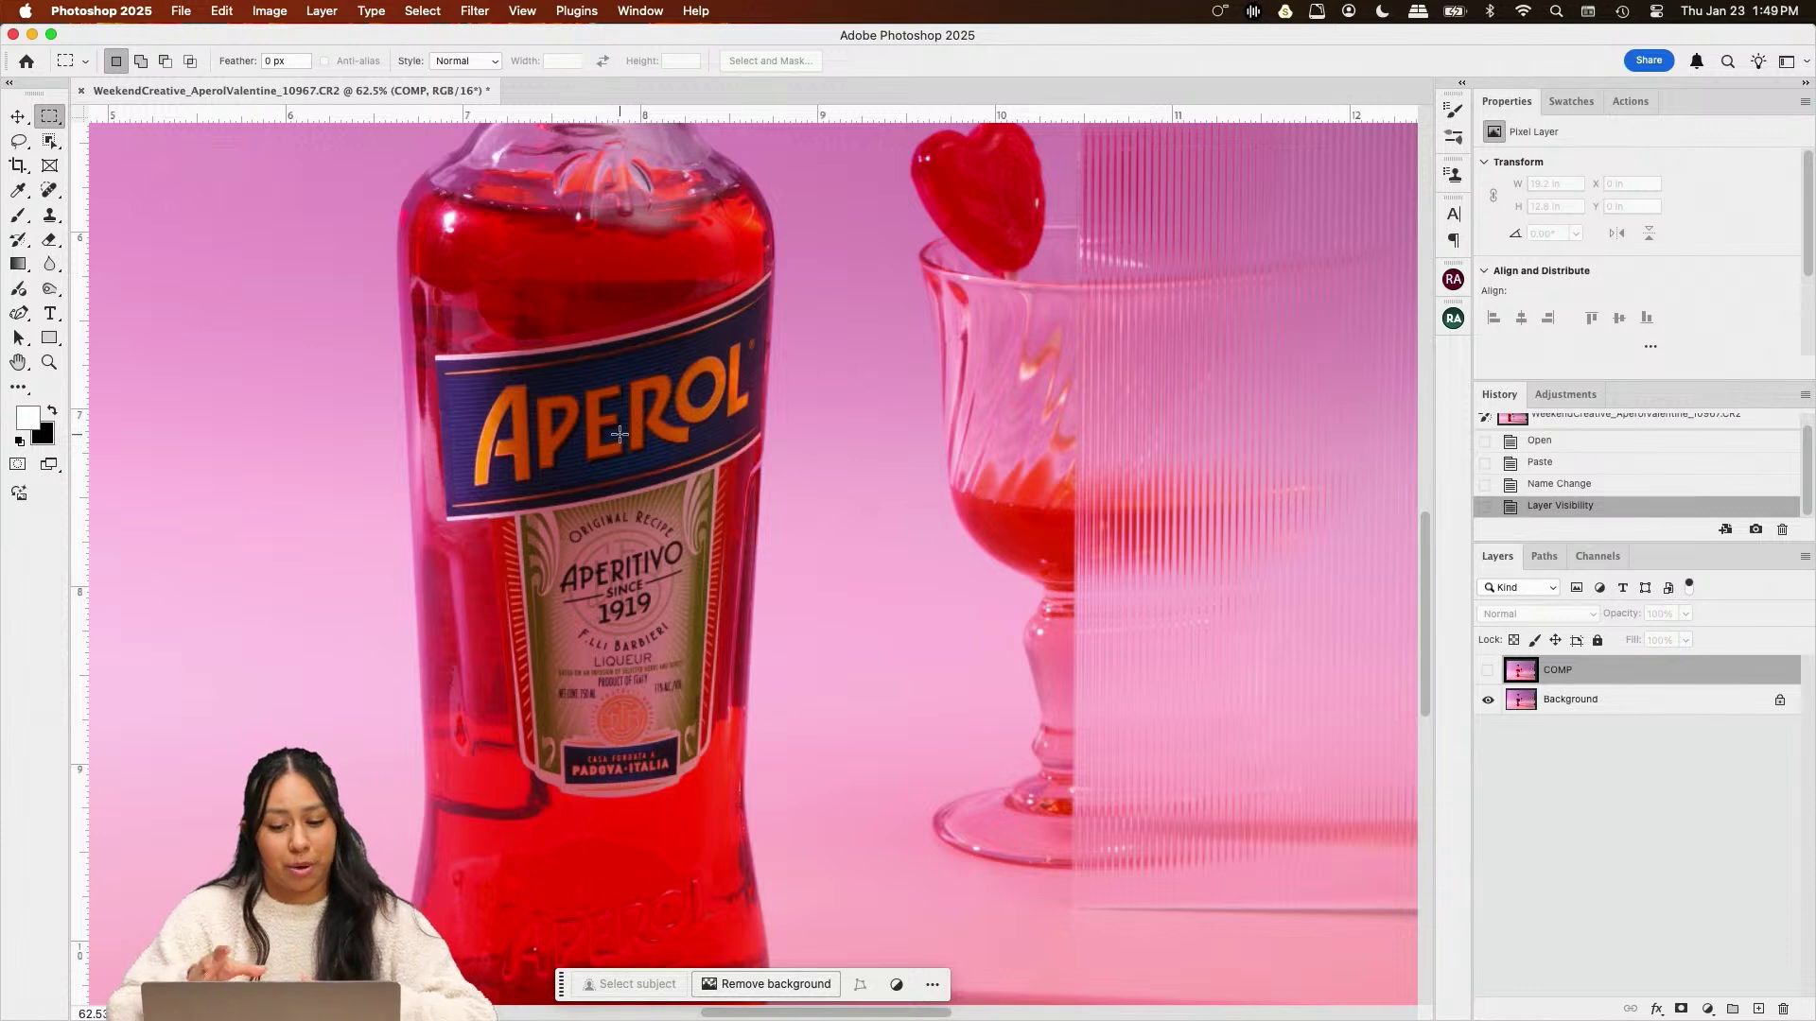
scroll(620, 434, down, 5)
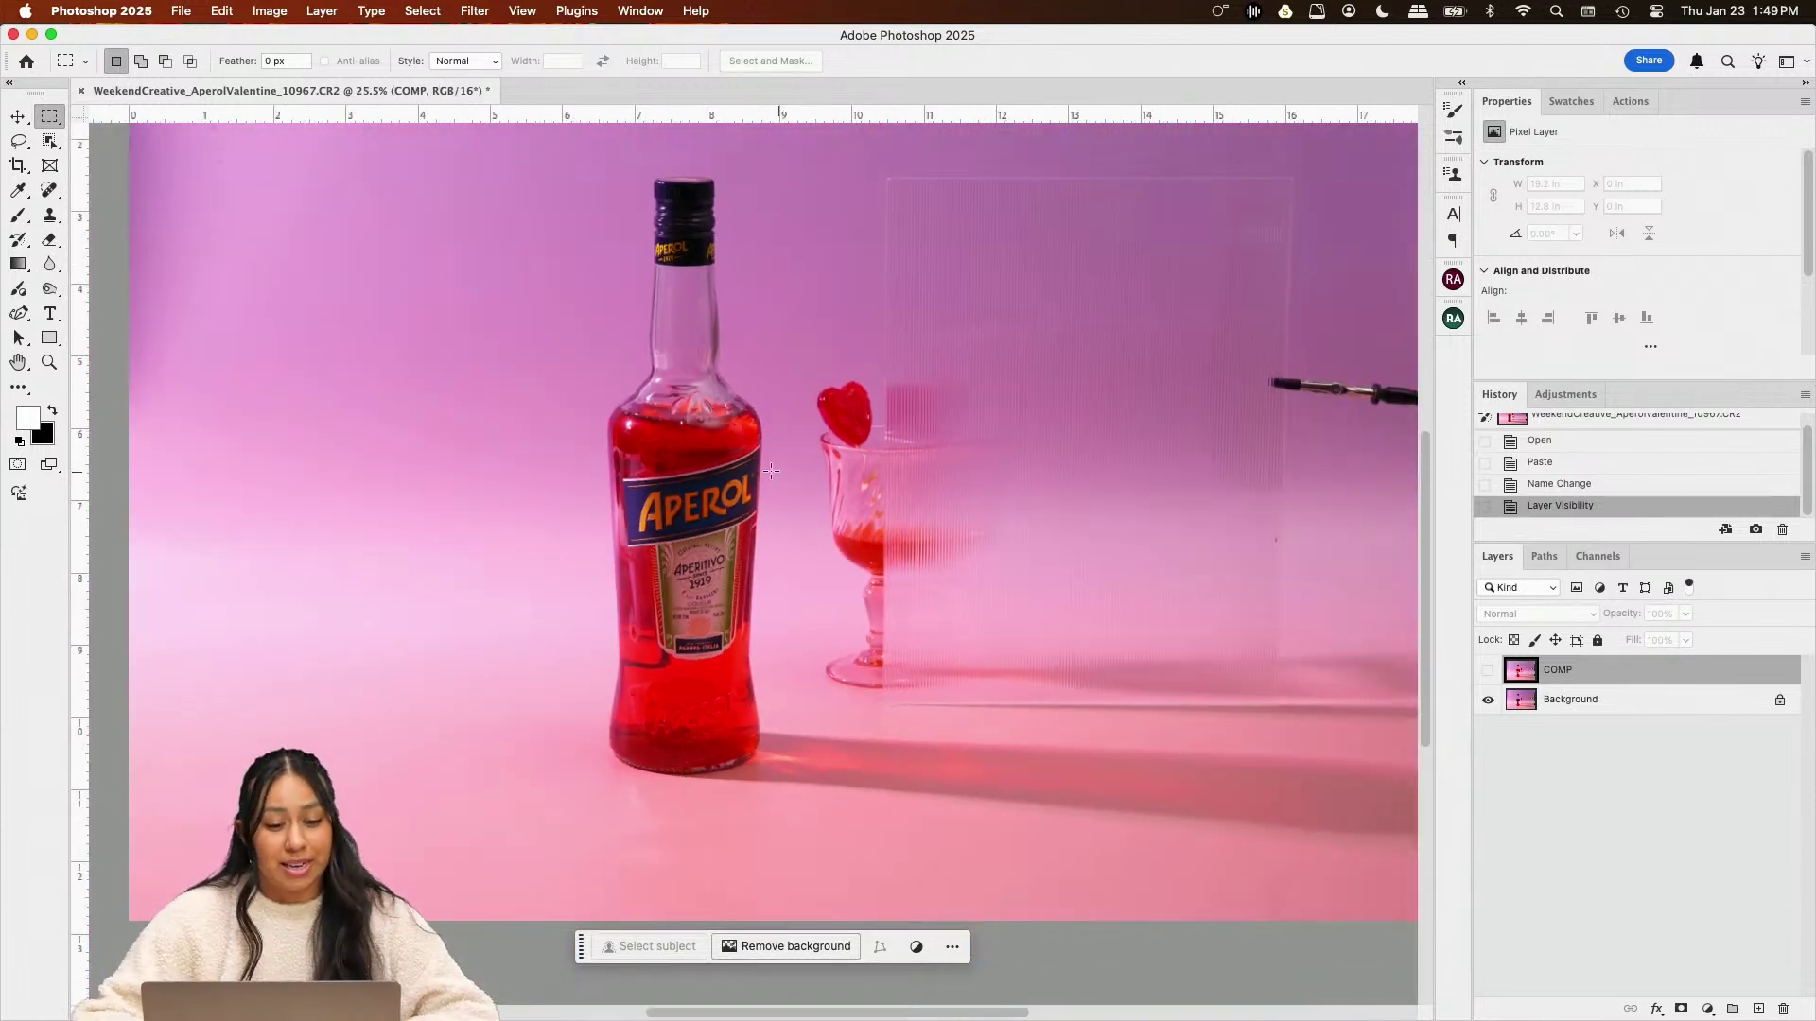
scroll(771, 470, up, 2)
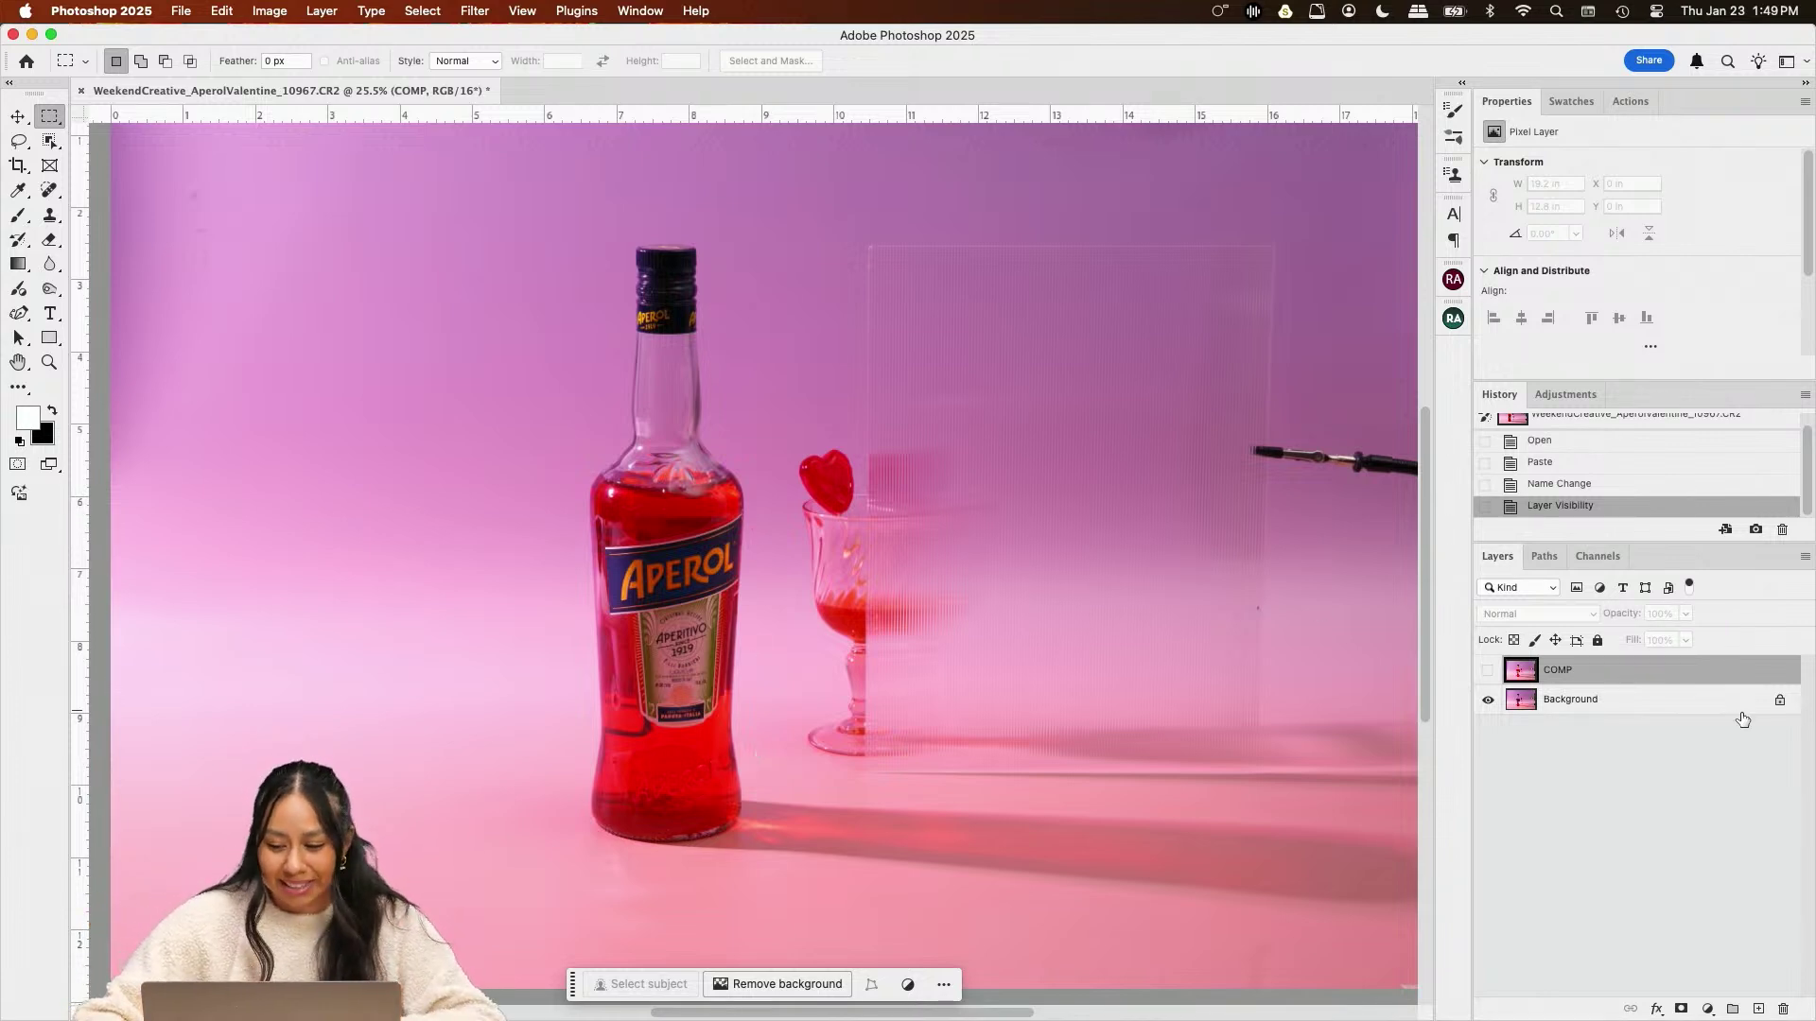
click(1488, 669)
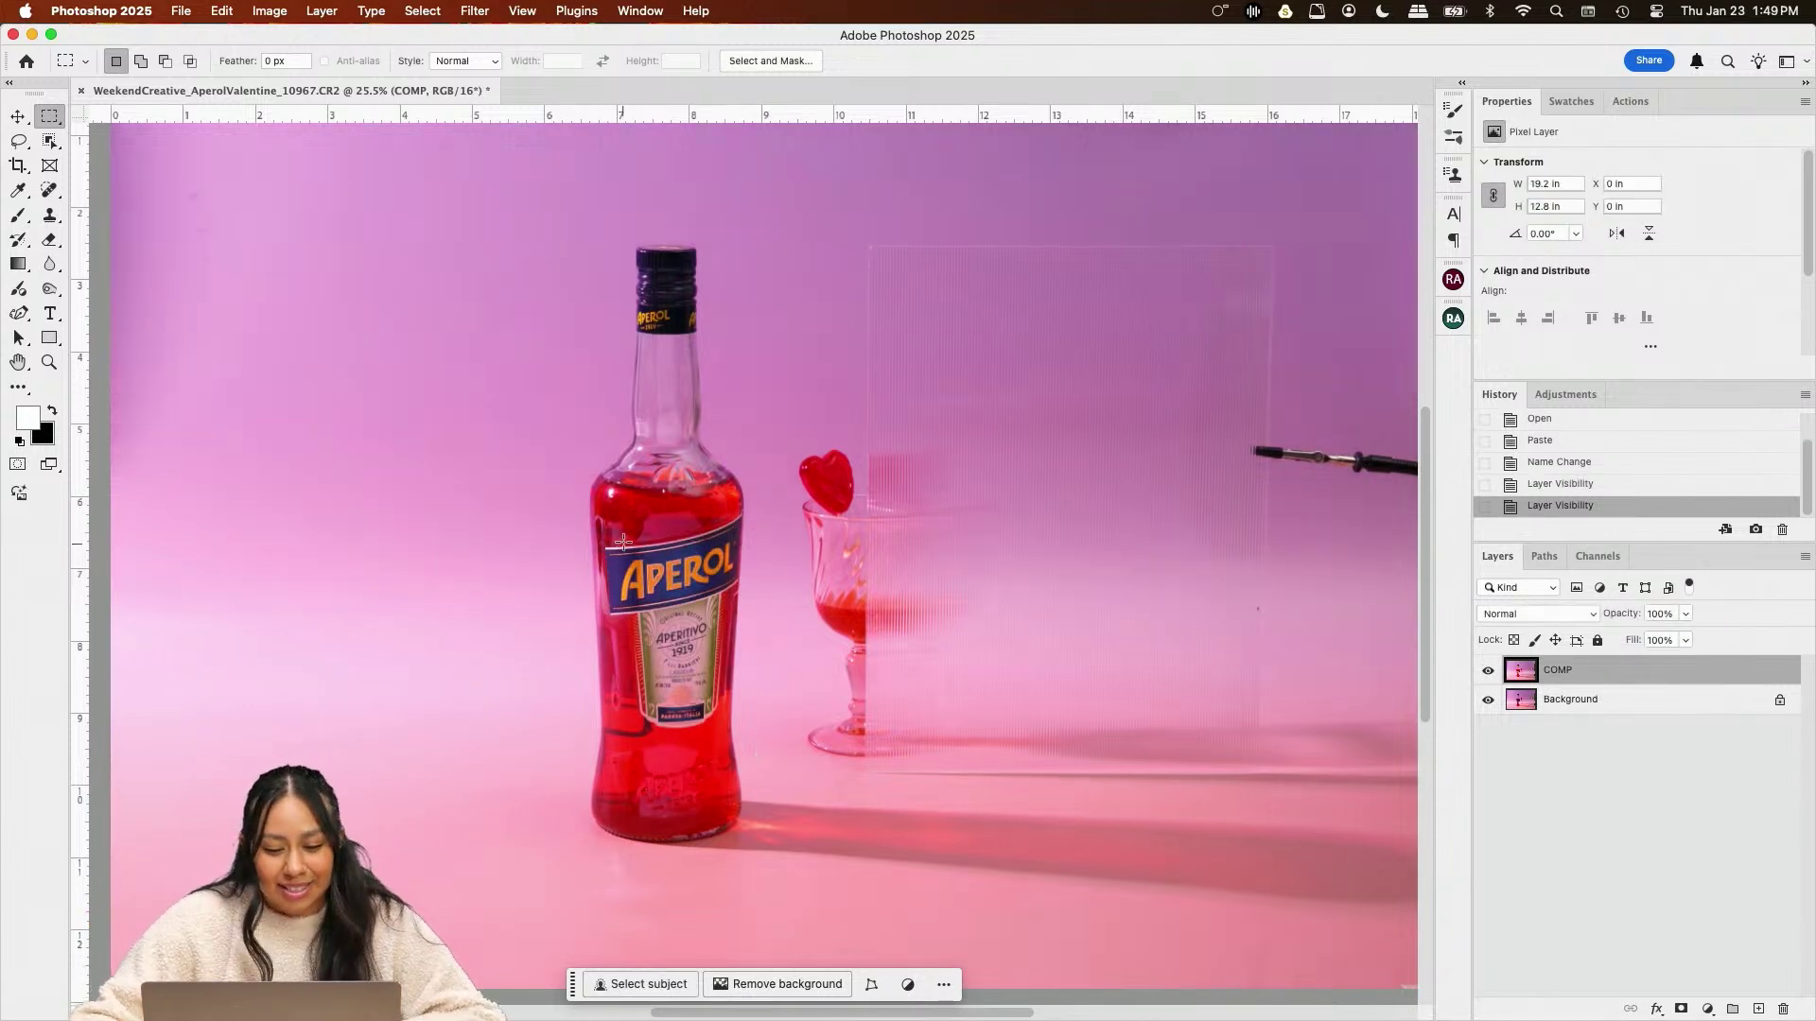
scroll(623, 542, up, 3)
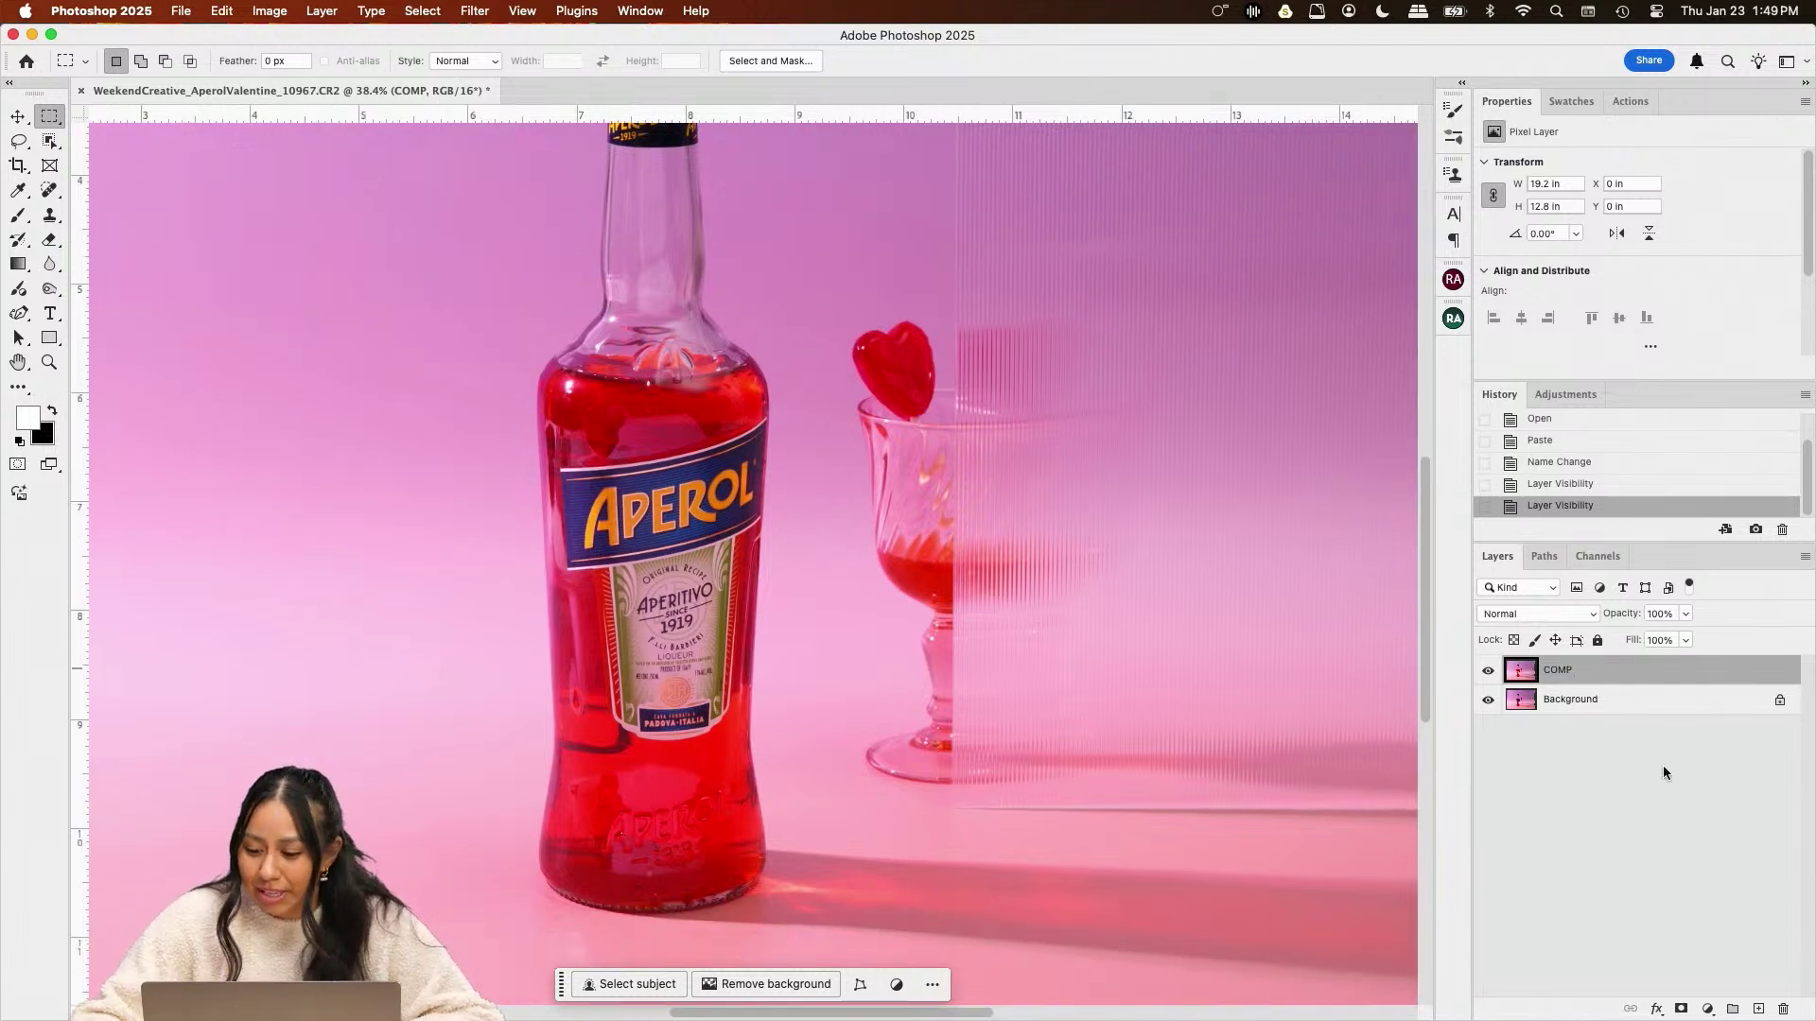
Add a layer mask to the COMP layer, make white the foreground color, and invert the mask to black
click(1680, 1009)
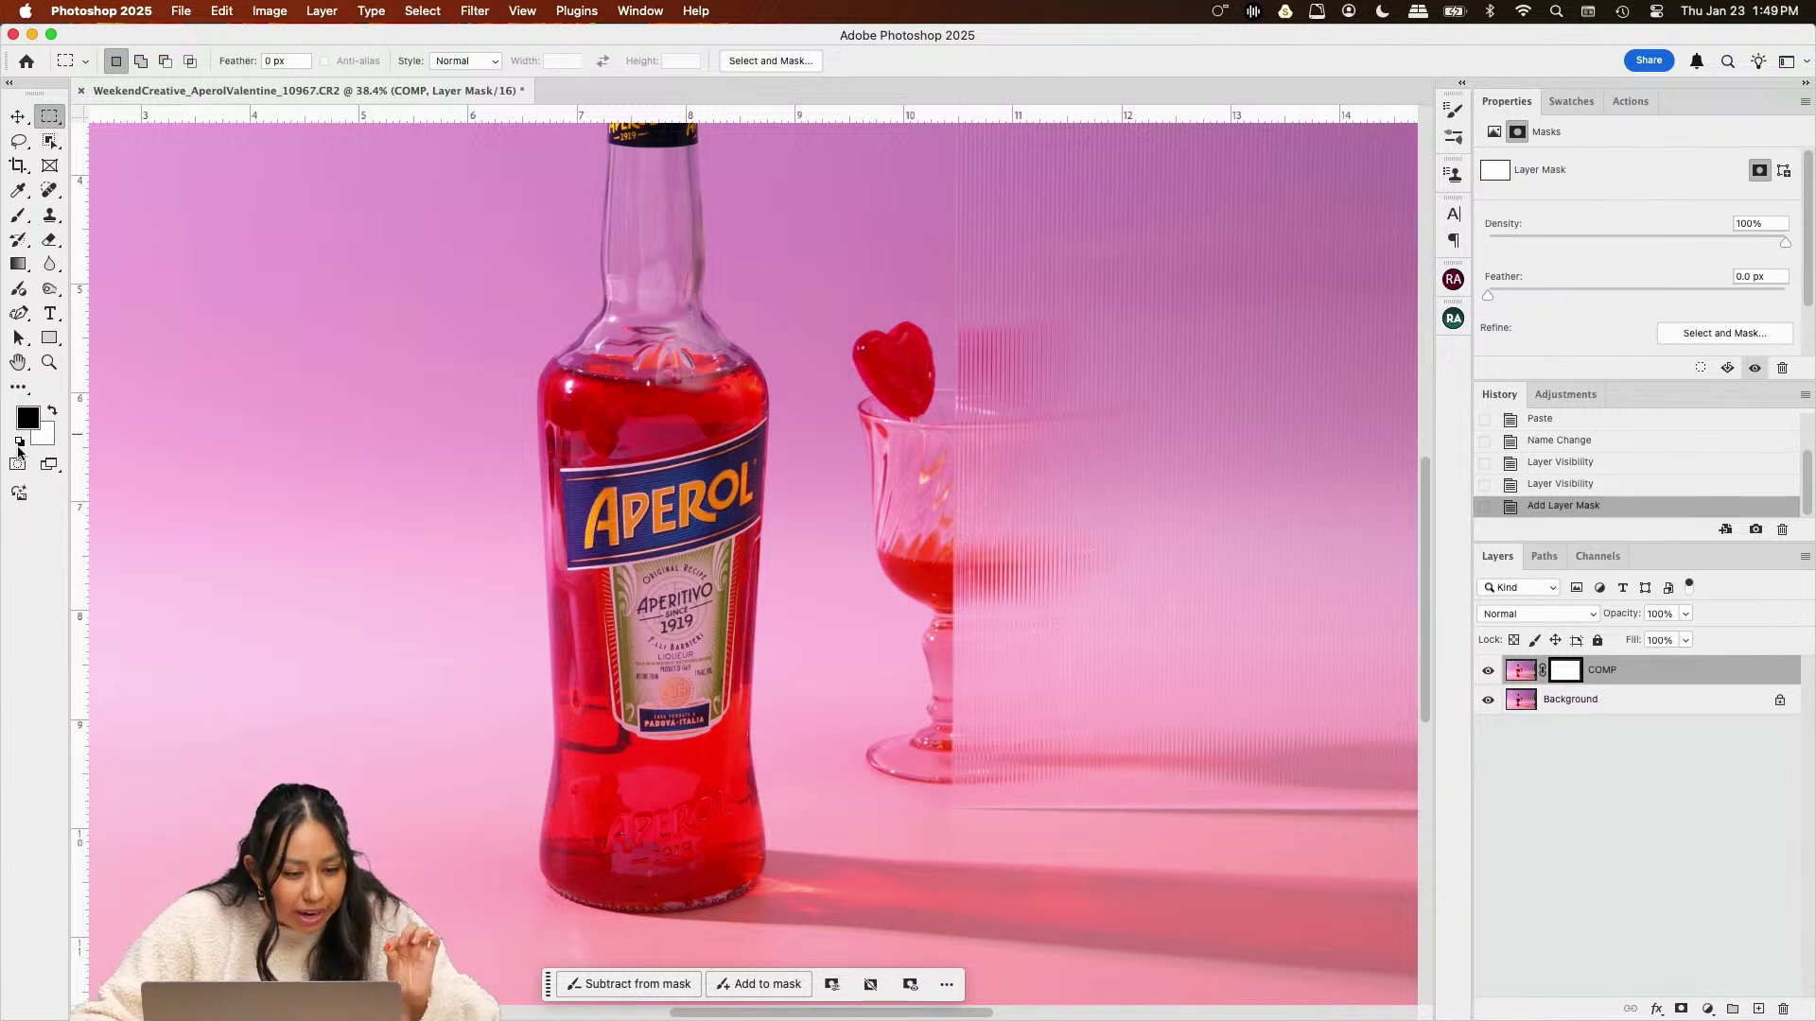
key(x)
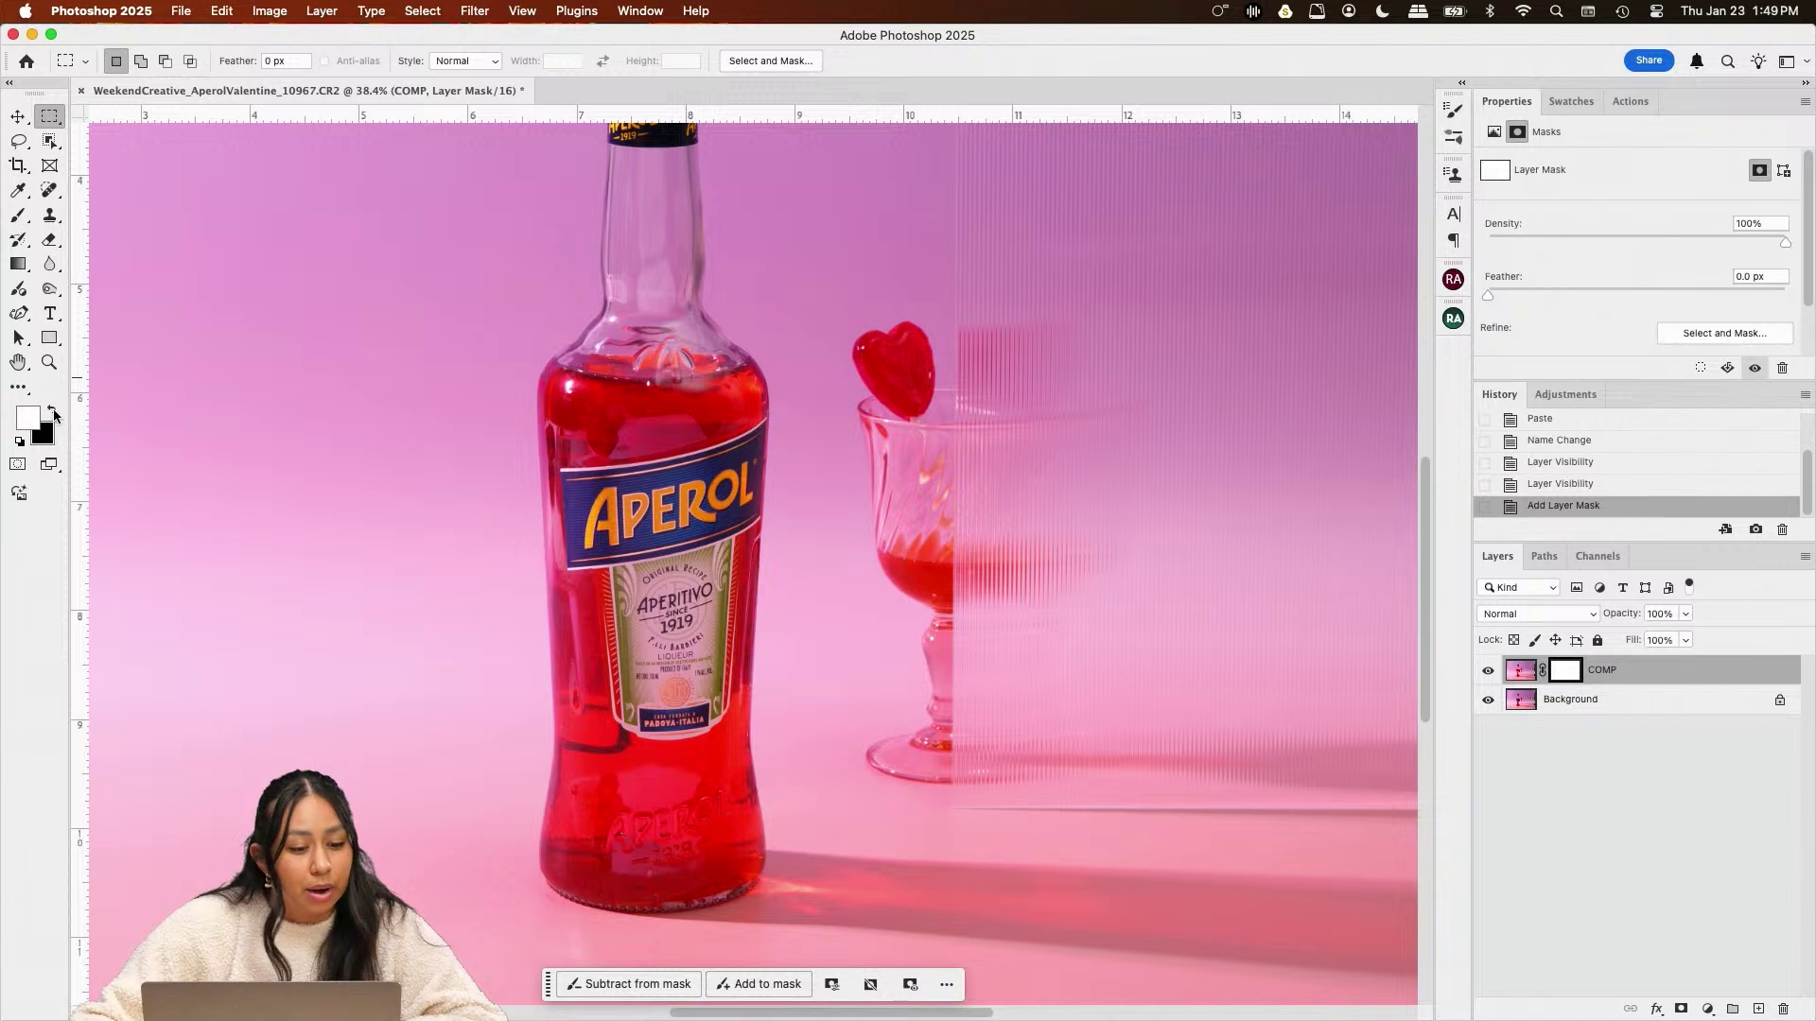
click(53, 411)
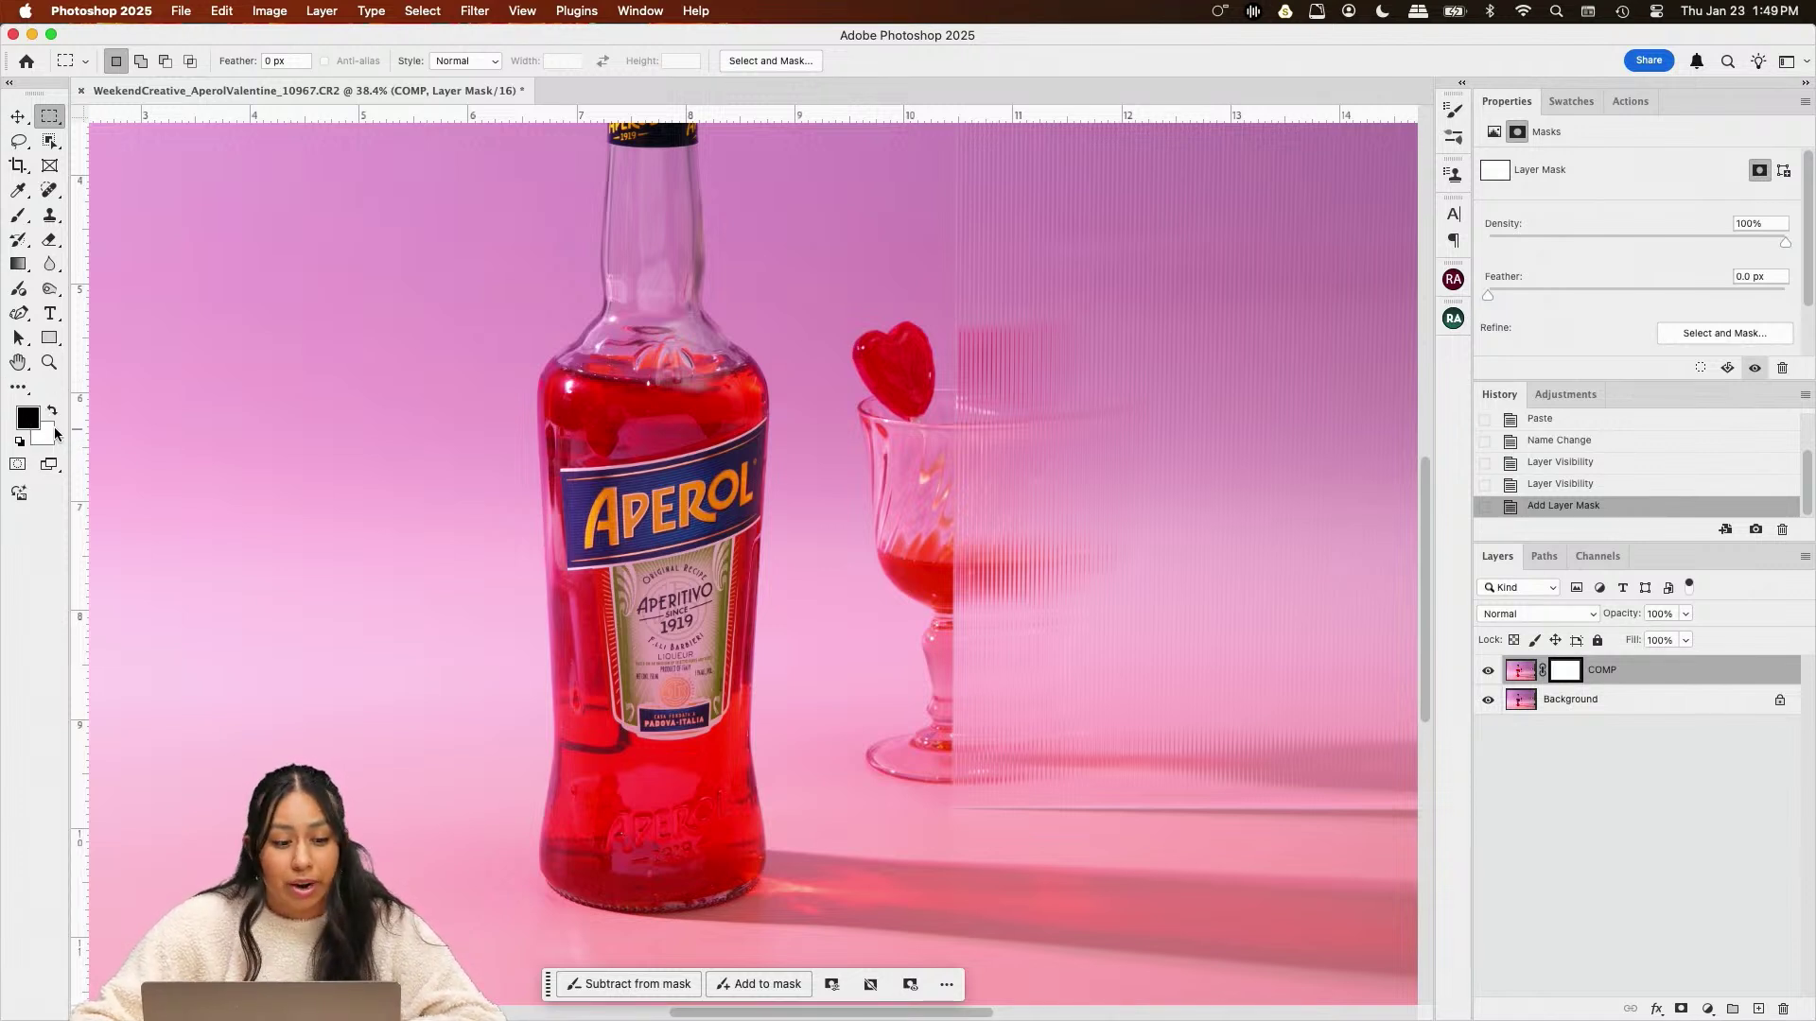
click(52, 412)
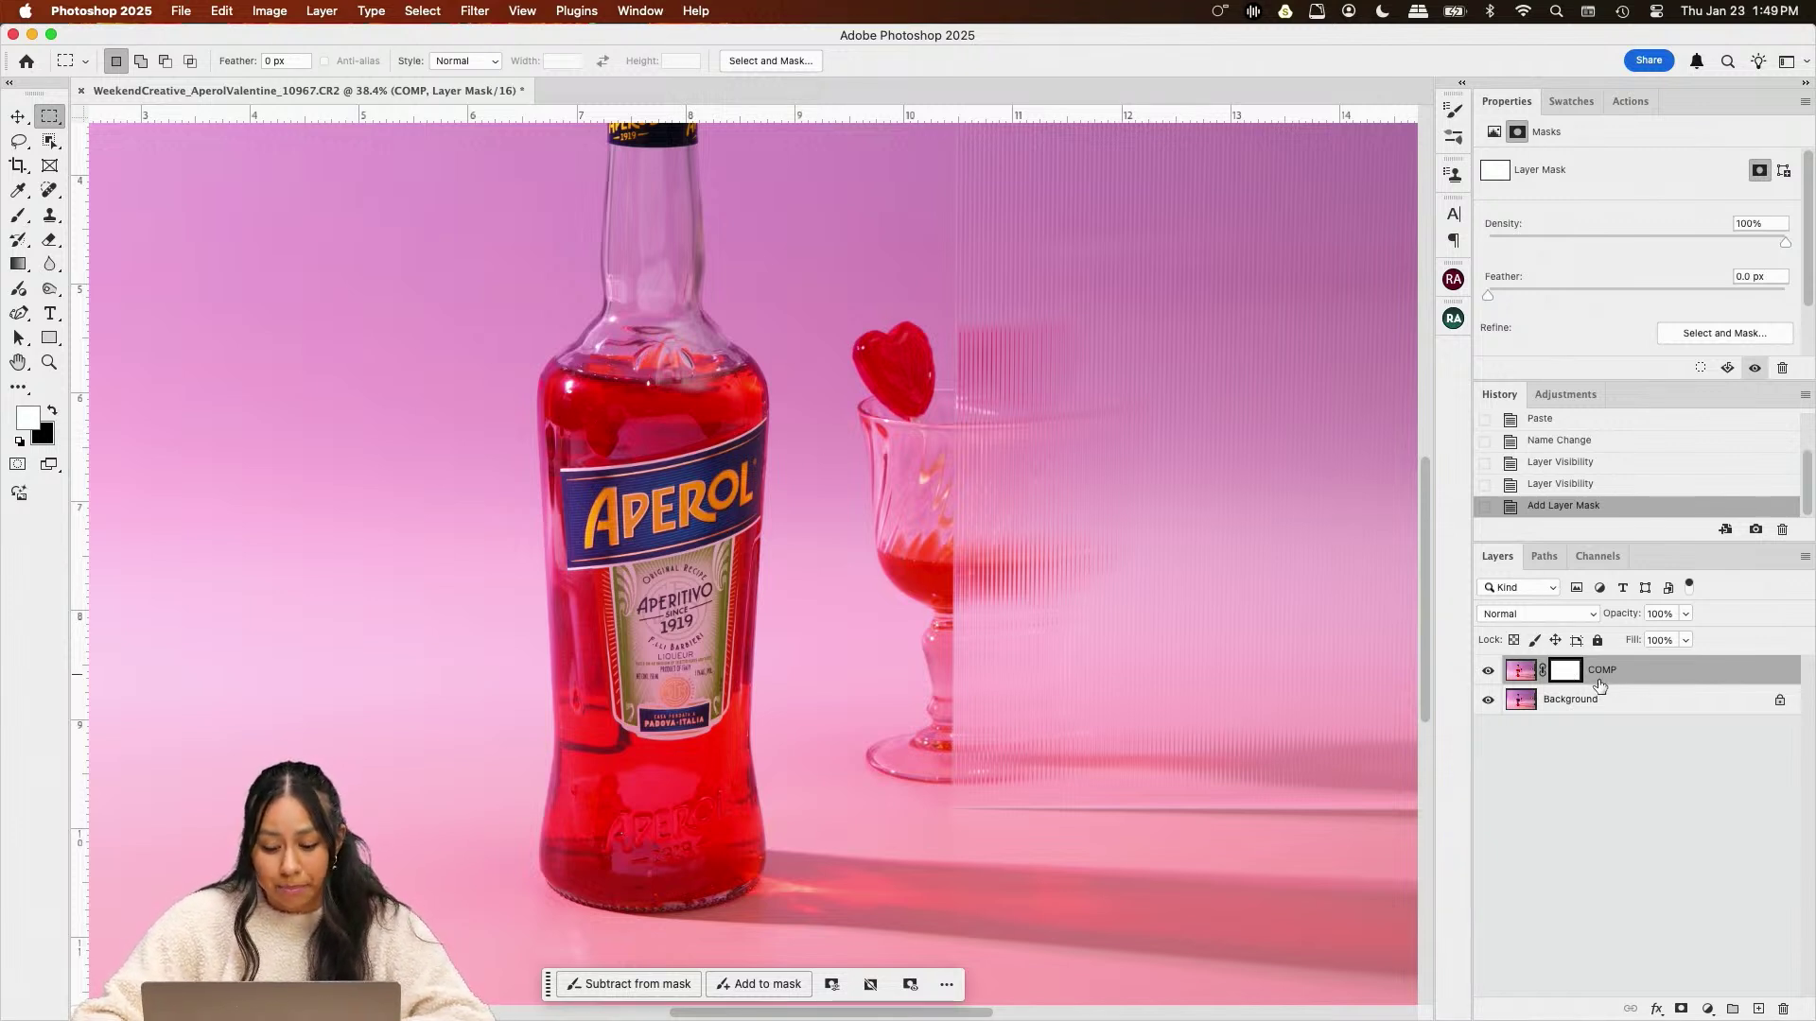
key(super+i)
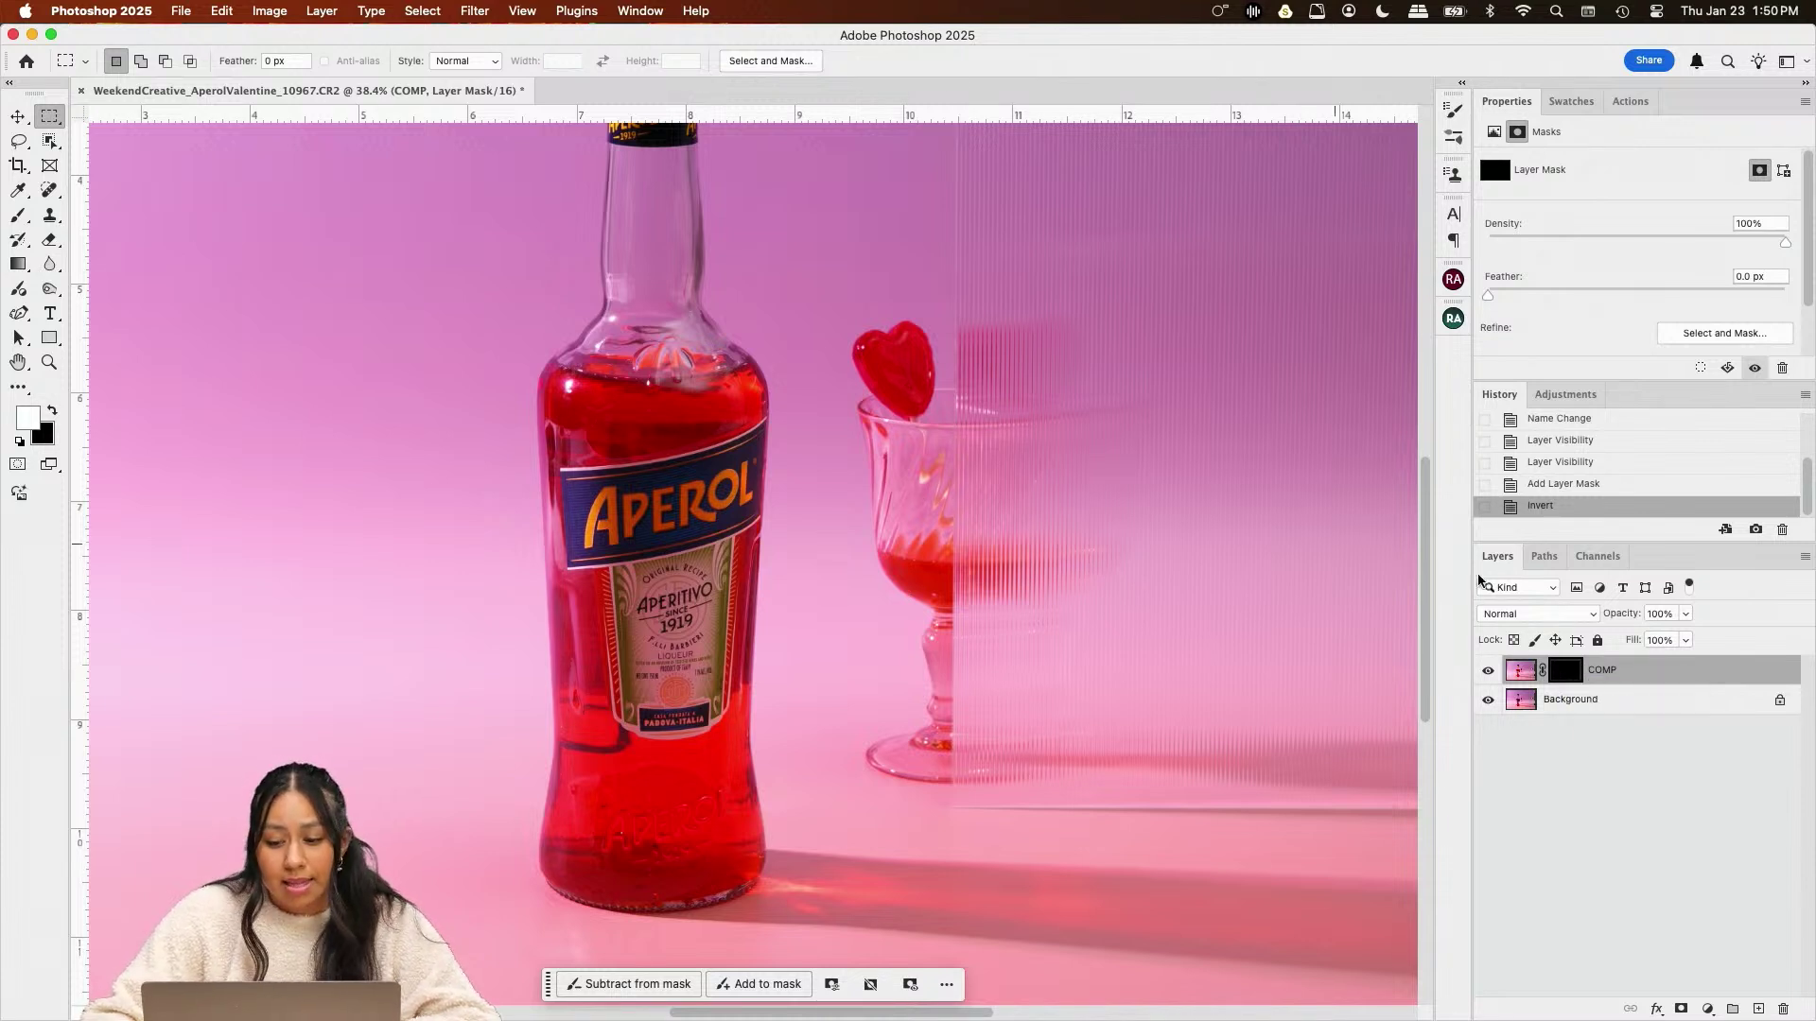
Activate the Brush tool with the Soft Round tip and set its opacity to 100%
click(18, 216)
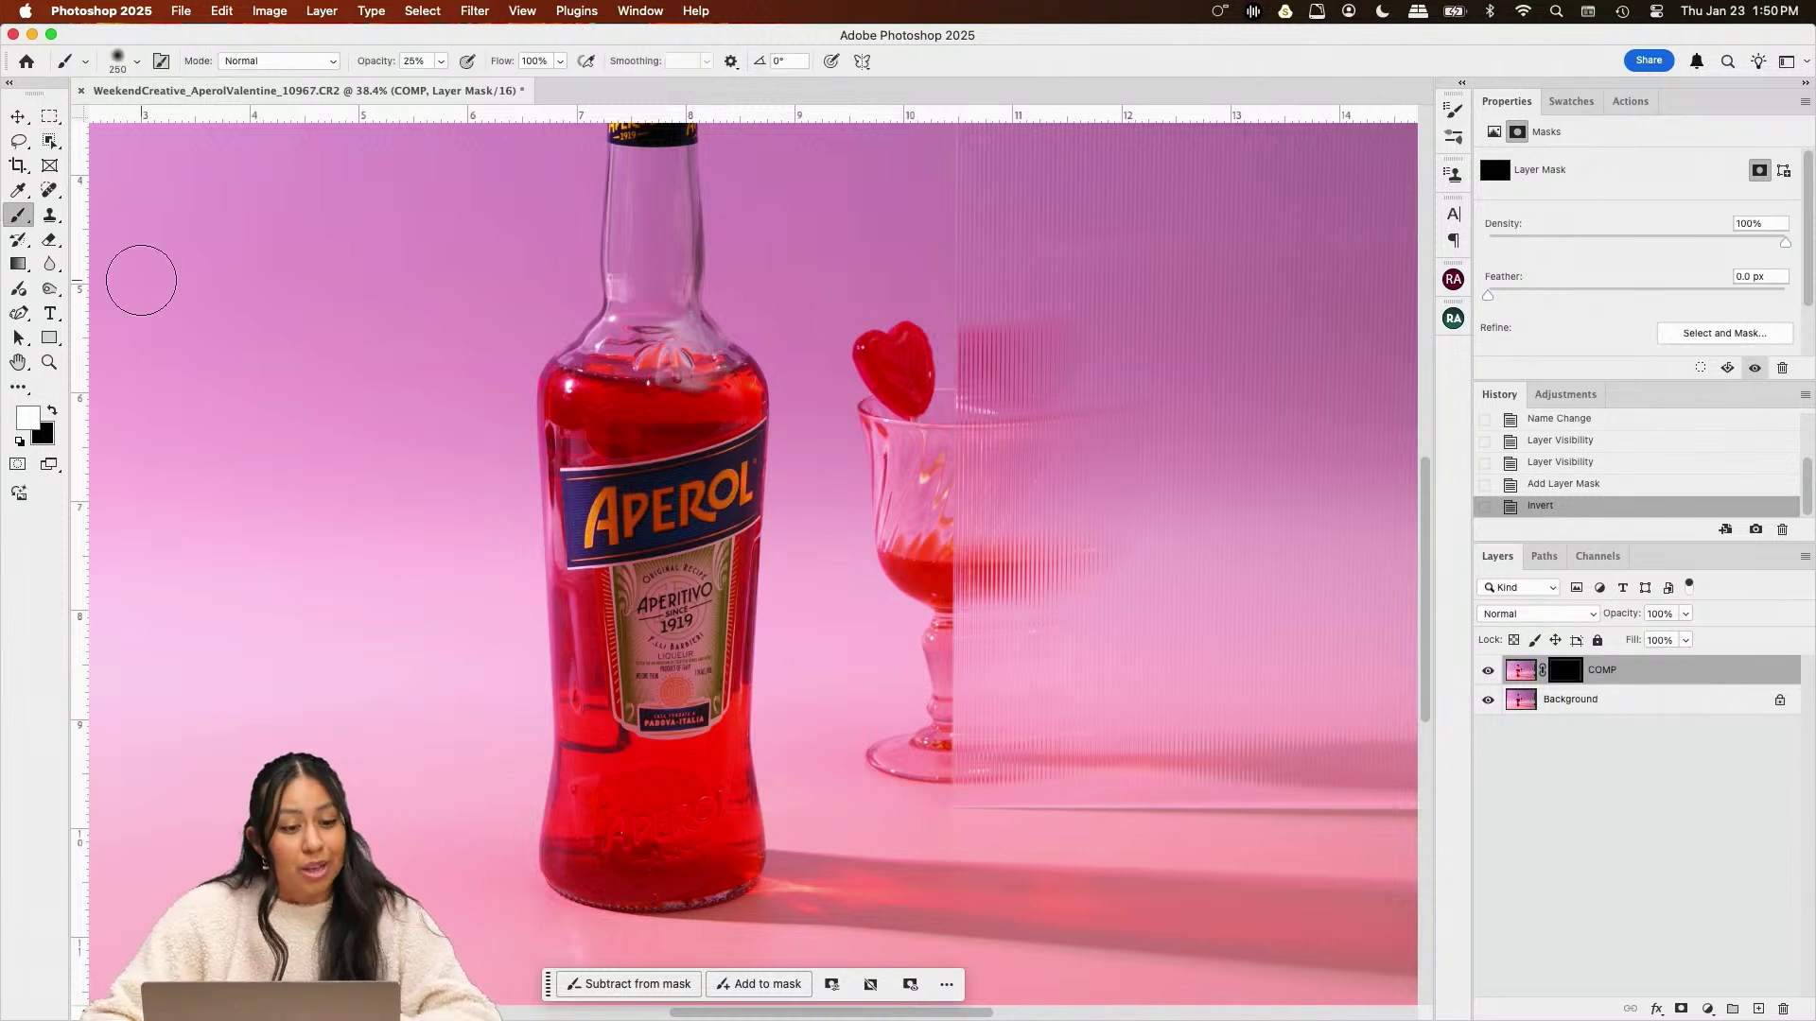
click(136, 60)
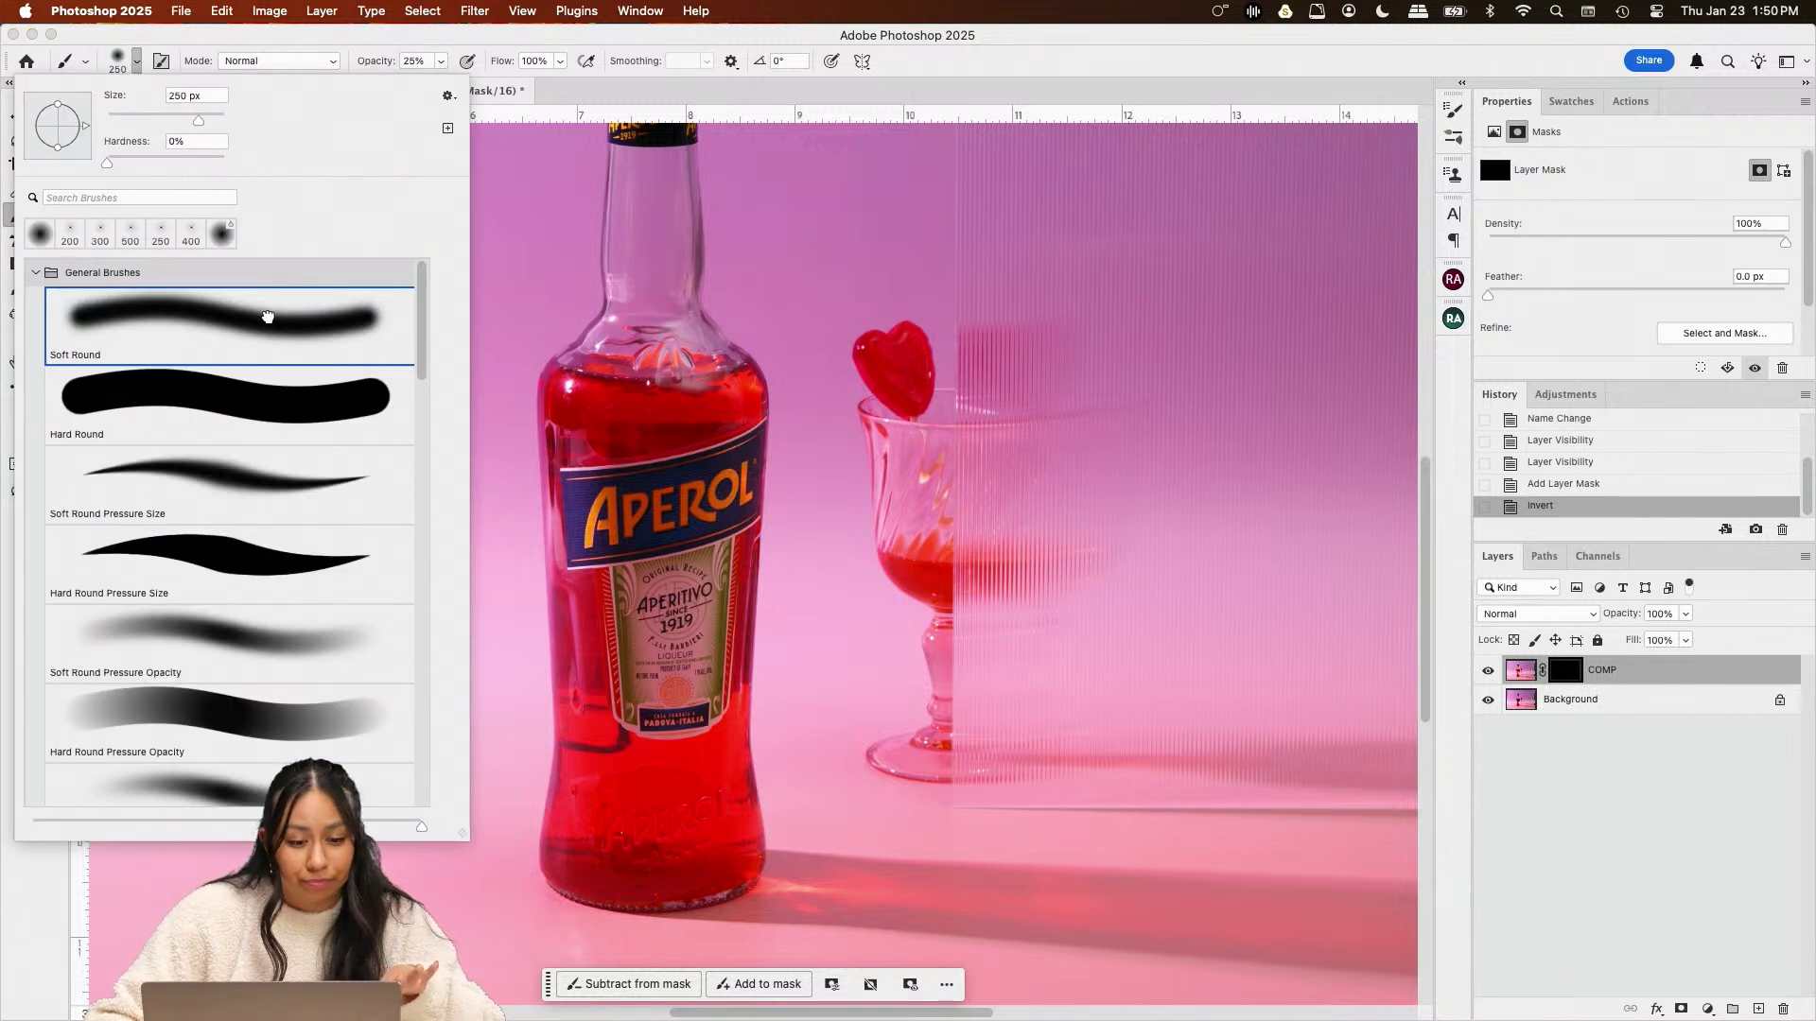
click(460, 51)
click(441, 60)
drag(441, 81, 603, 86)
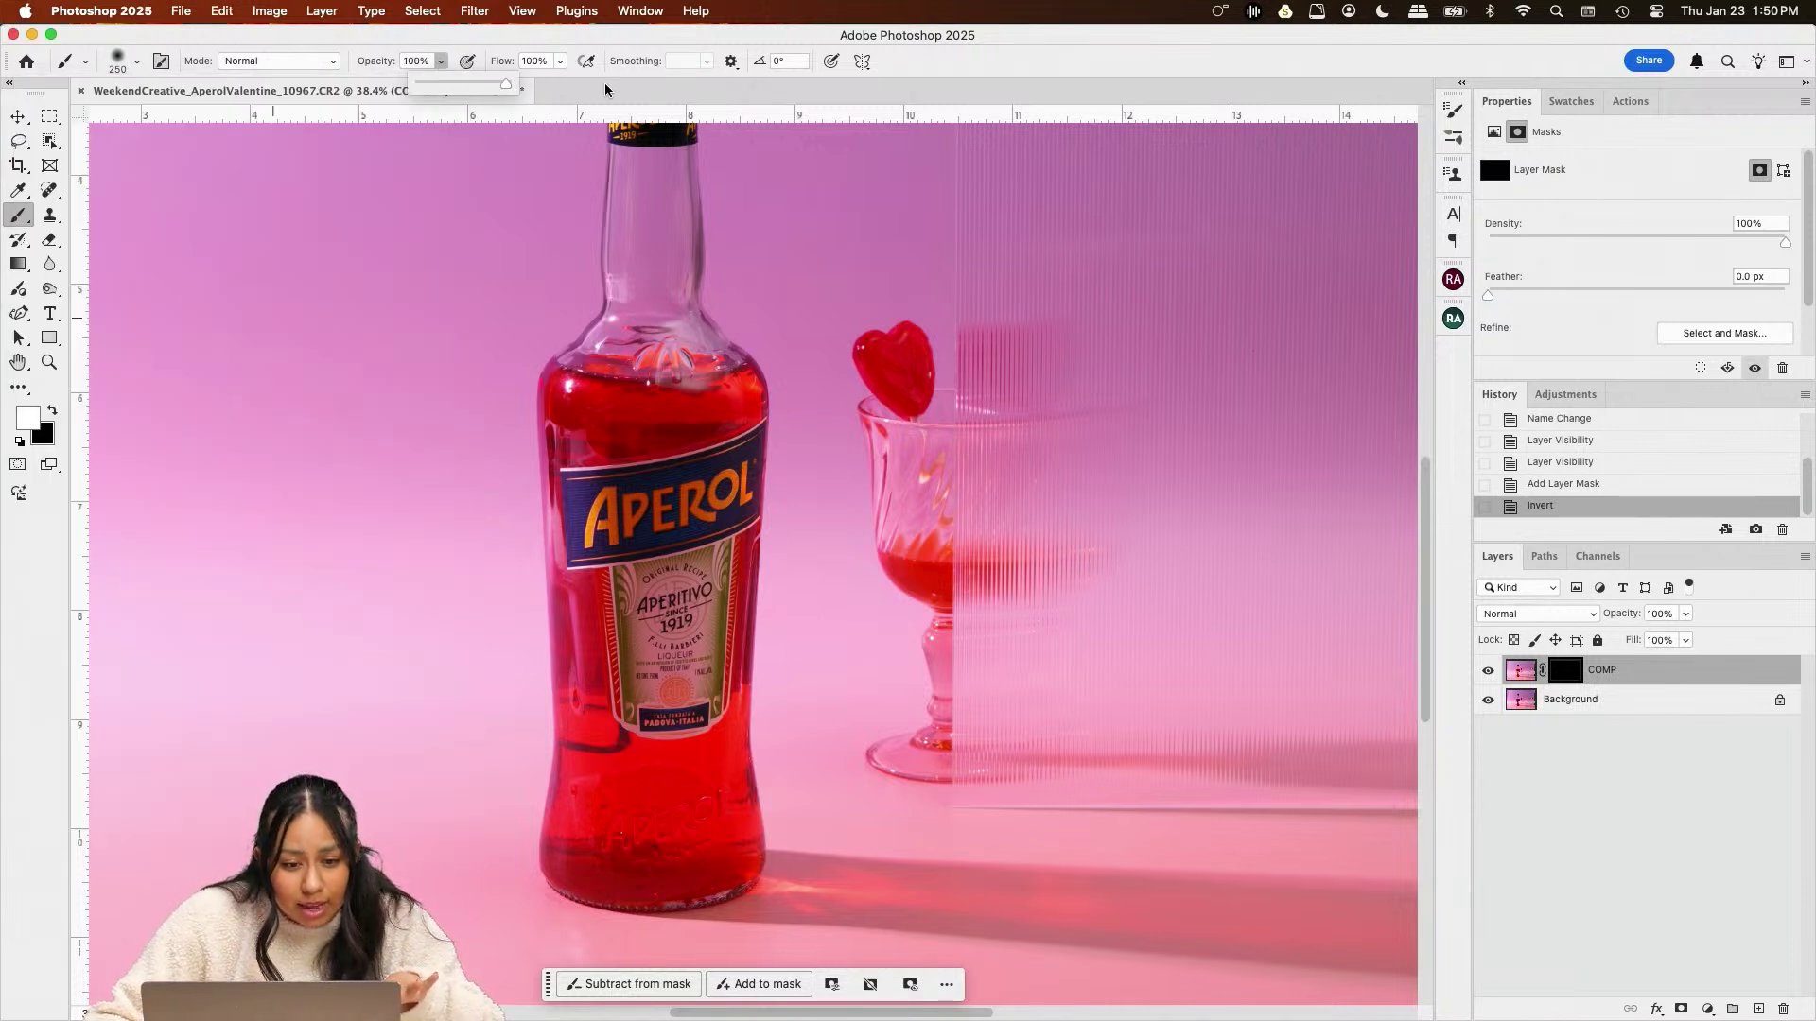
click(429, 38)
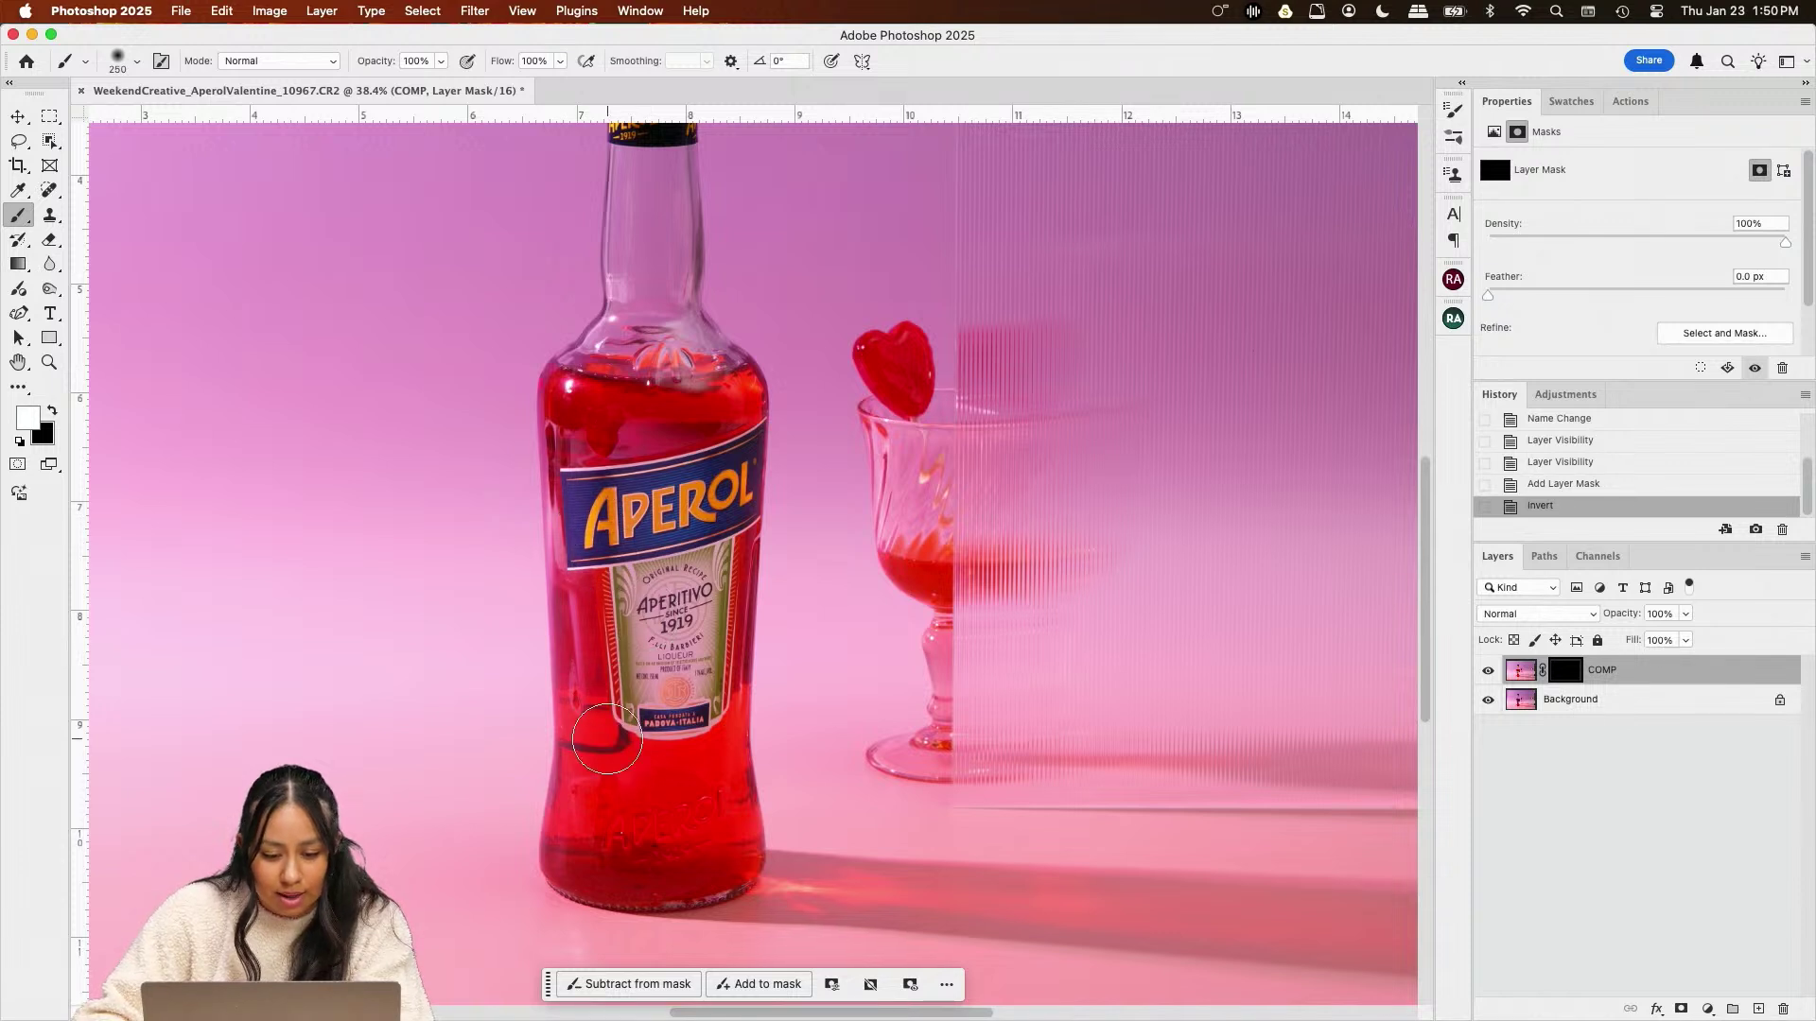
Paint white on the COMP mask over the lower part of the bottle, and paint black to hide the embossed lettering area again
mouse_move(602, 854)
mouse_down()
mouse_move(694, 844)
mouse_move(668, 768)
mouse_move(708, 802)
mouse_move(704, 732)
mouse_move(695, 860)
mouse_up()
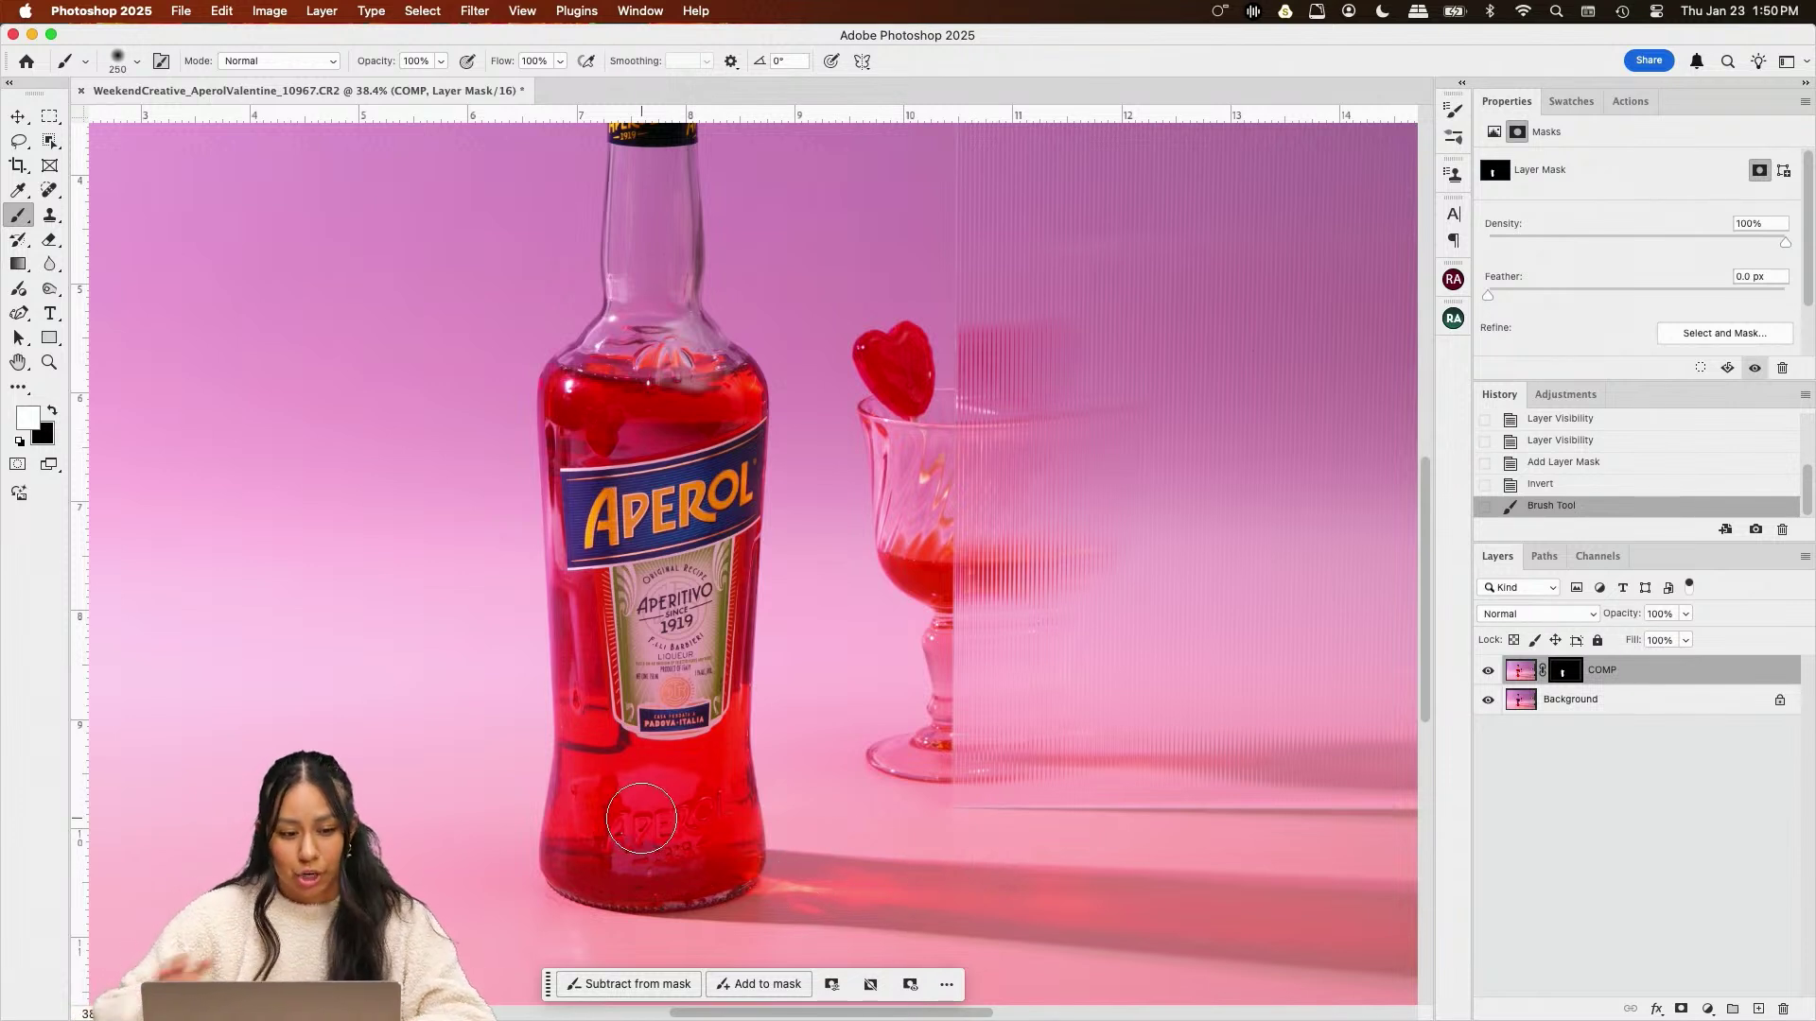
key(x)
mouse_move(635, 816)
mouse_down()
mouse_move(687, 845)
mouse_move(612, 851)
mouse_move(642, 853)
mouse_move(625, 809)
mouse_move(598, 802)
mouse_move(697, 800)
mouse_move(589, 799)
mouse_move(695, 795)
mouse_move(724, 848)
mouse_up()
key(x)
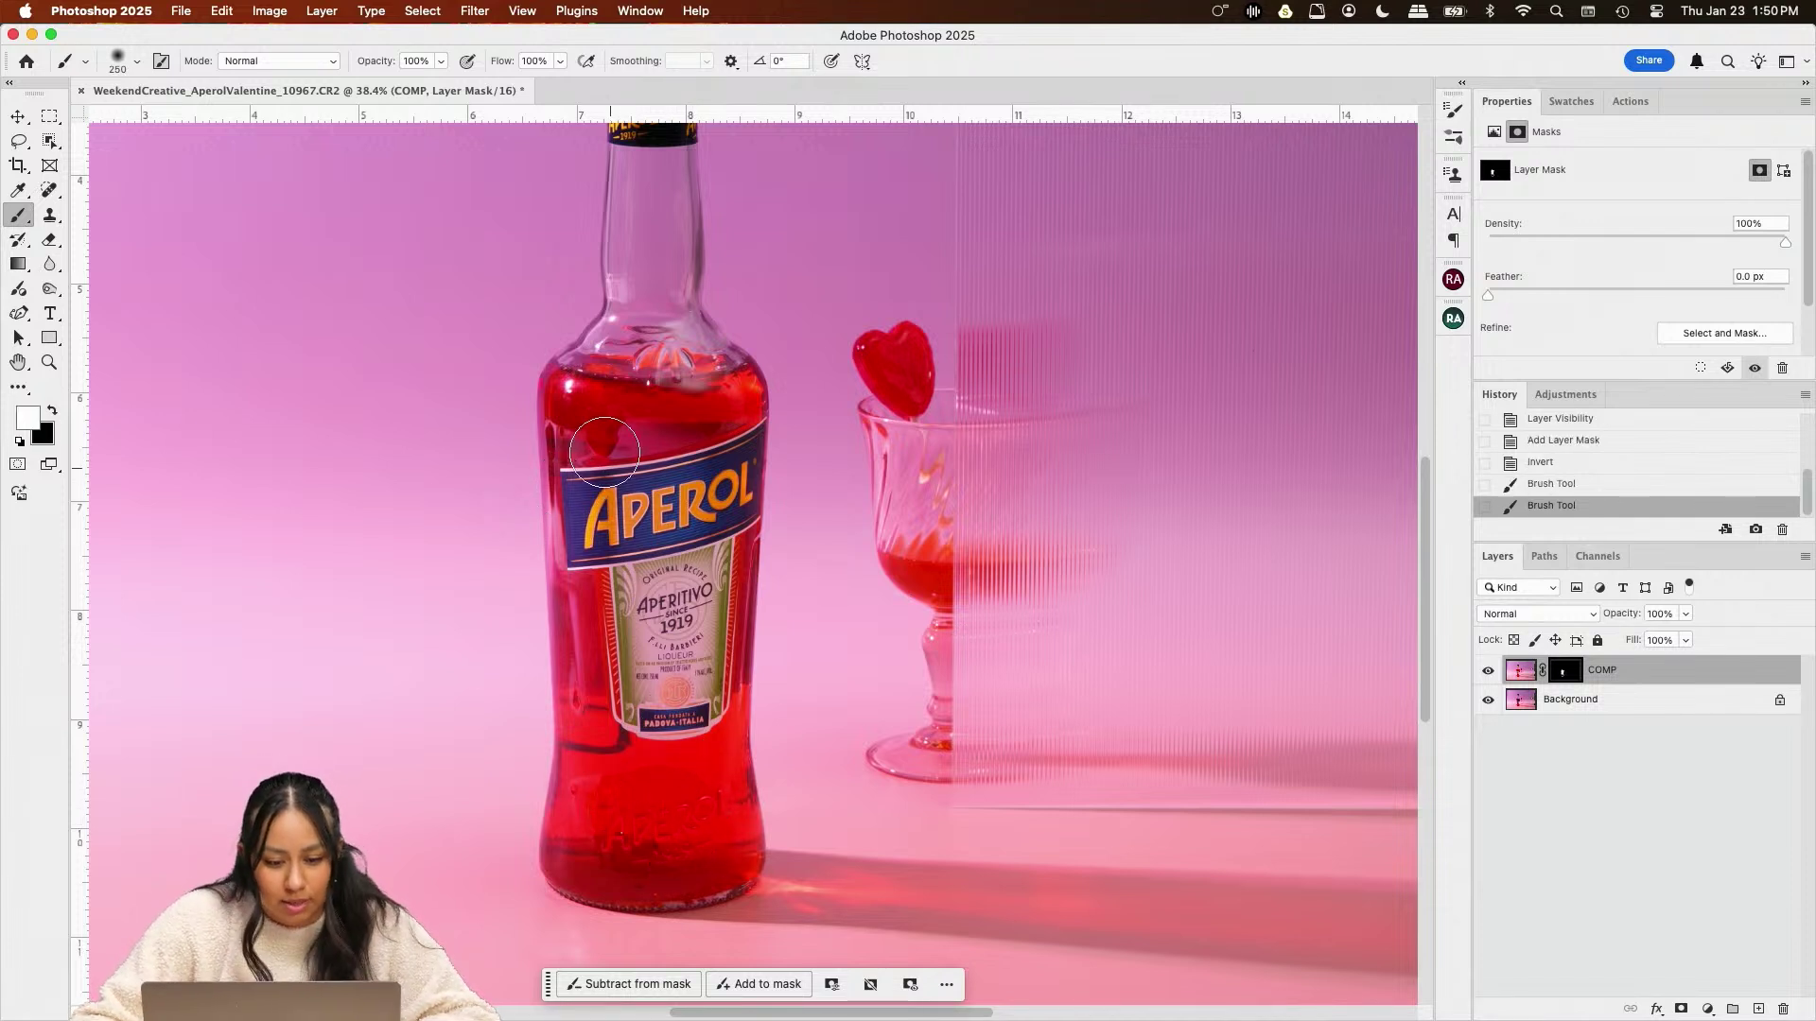
Paint white on the COMP mask along the bottle's neck, cap and label, and compare the result with the layer hidden
drag(656, 352, 655, 156)
scroll(658, 189, up, 3)
scroll(660, 220, up, 2)
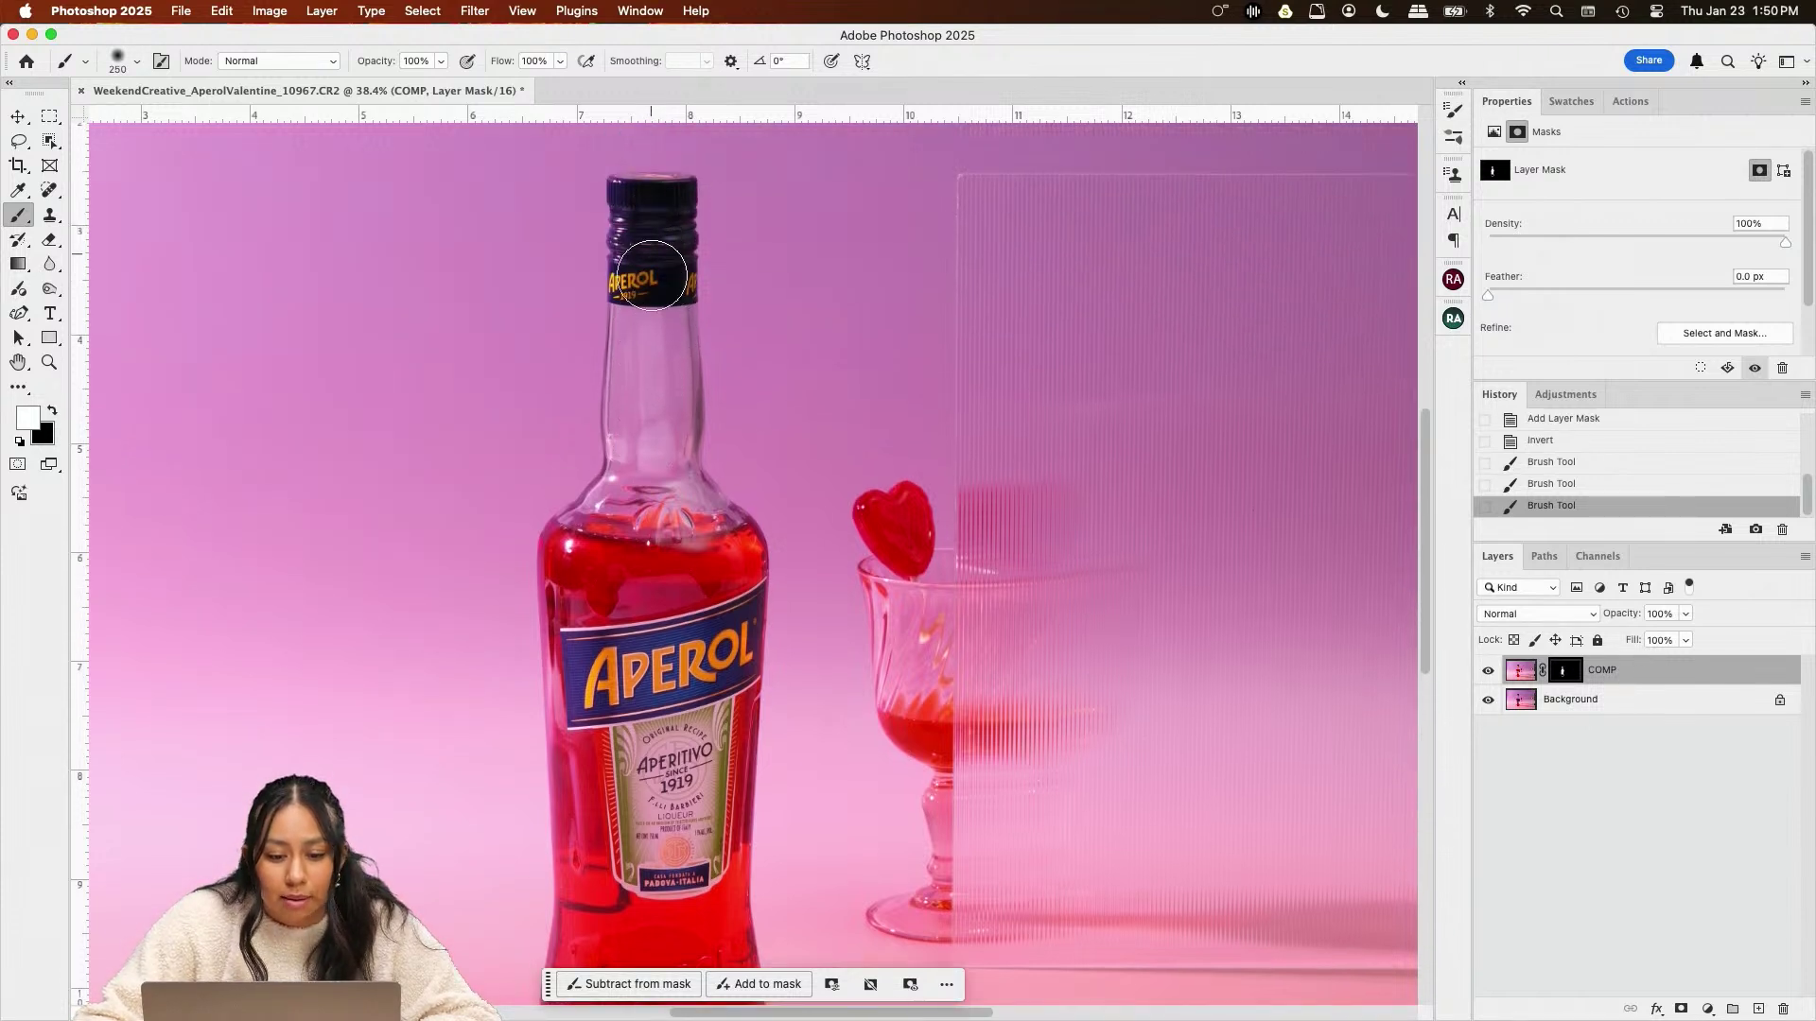
mouse_move(665, 301)
mouse_down()
mouse_move(643, 518)
mouse_move(659, 819)
mouse_up()
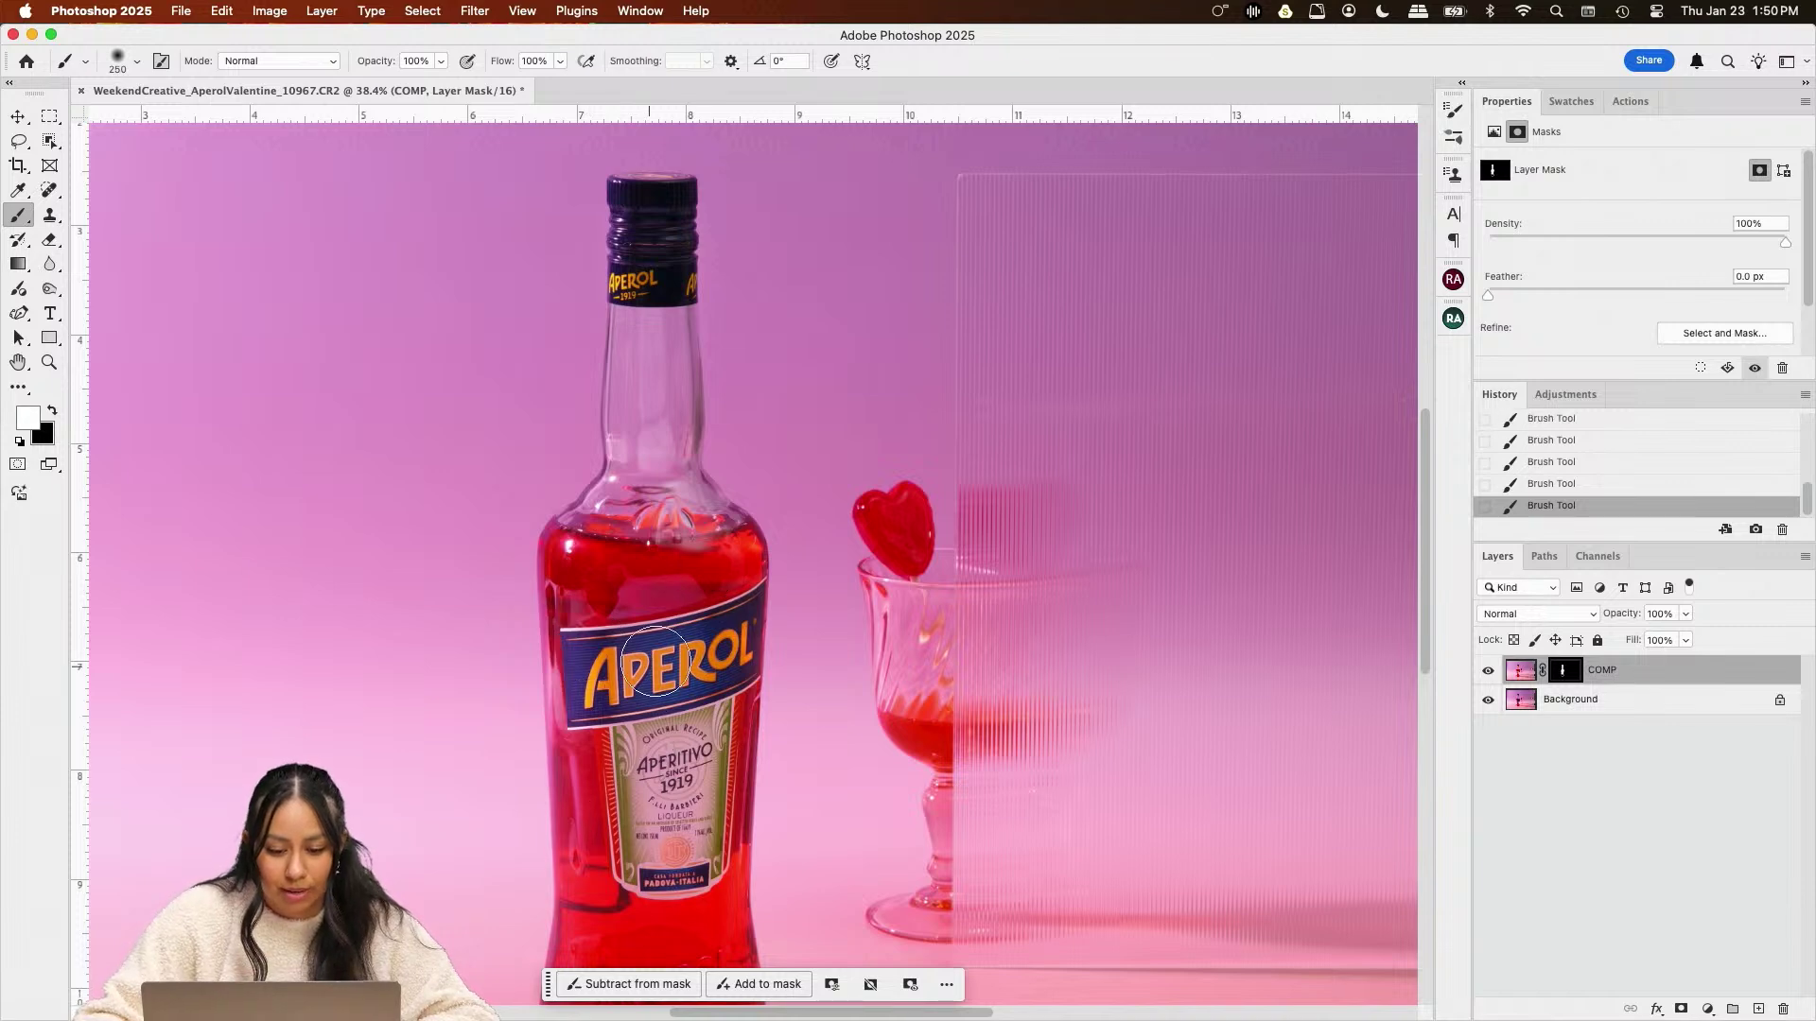
scroll(754, 562, down, 3)
scroll(756, 562, down, 3)
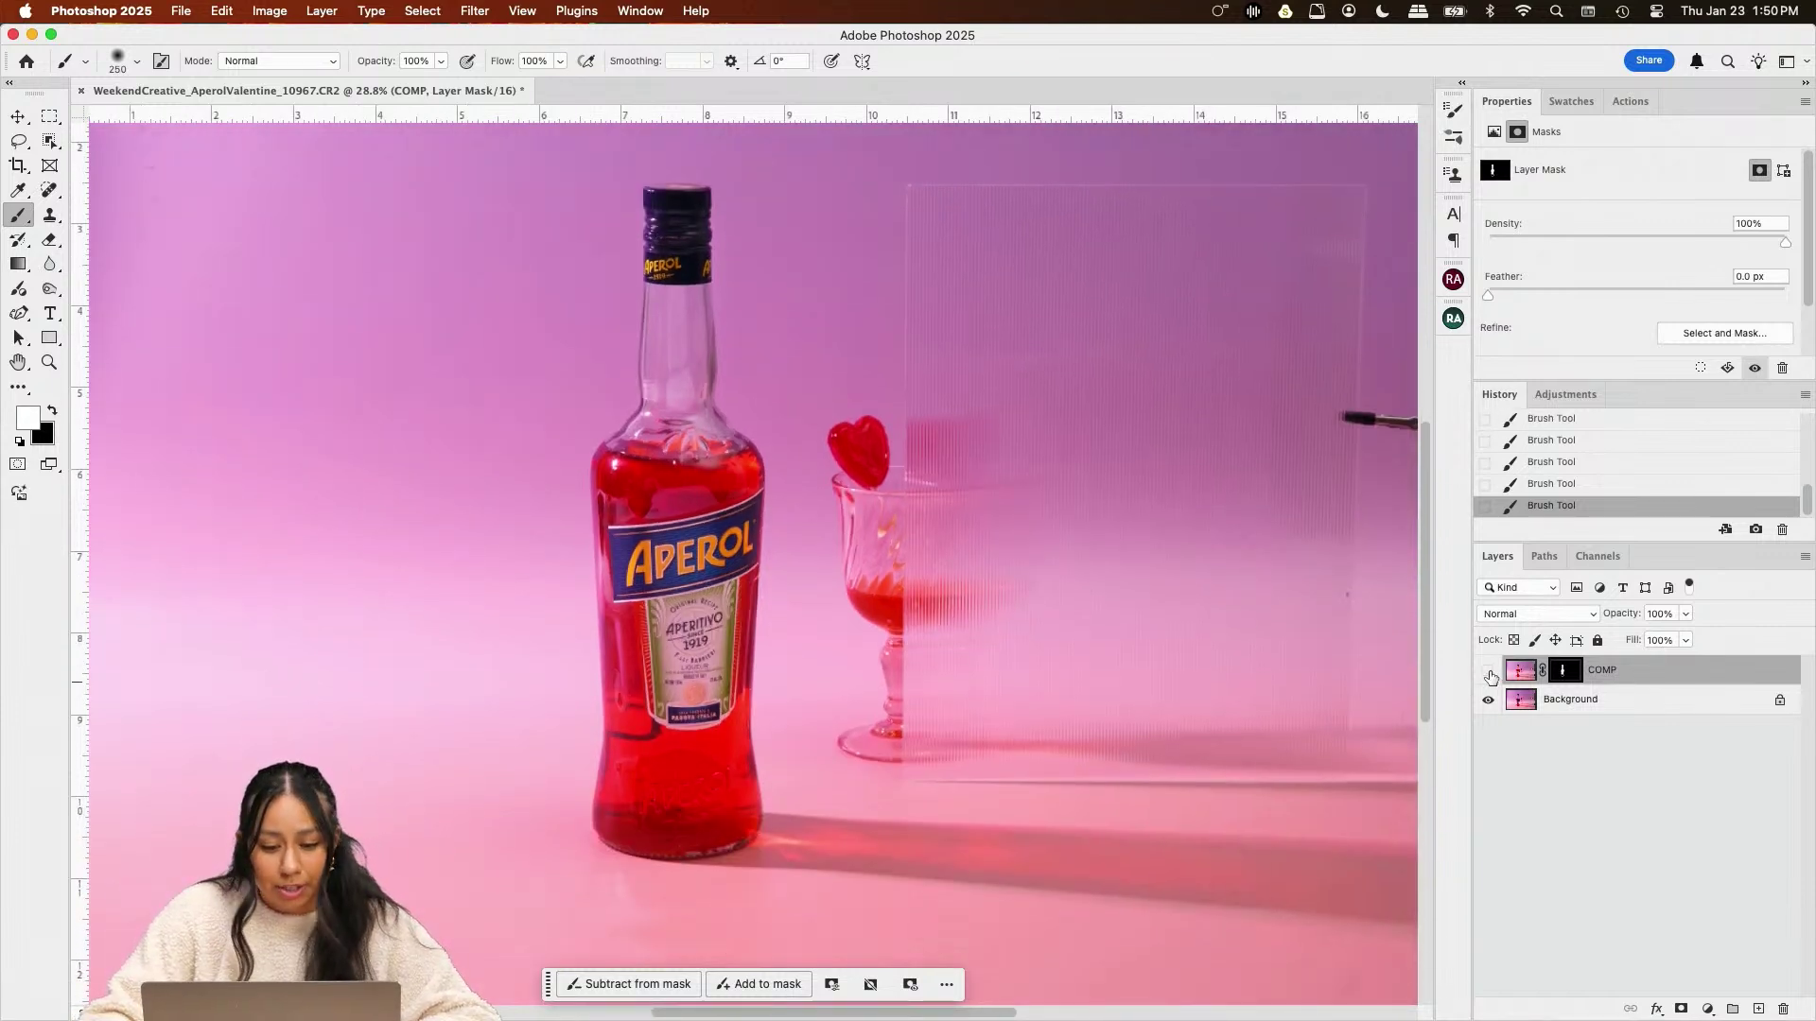
click(1488, 672)
click(1489, 672)
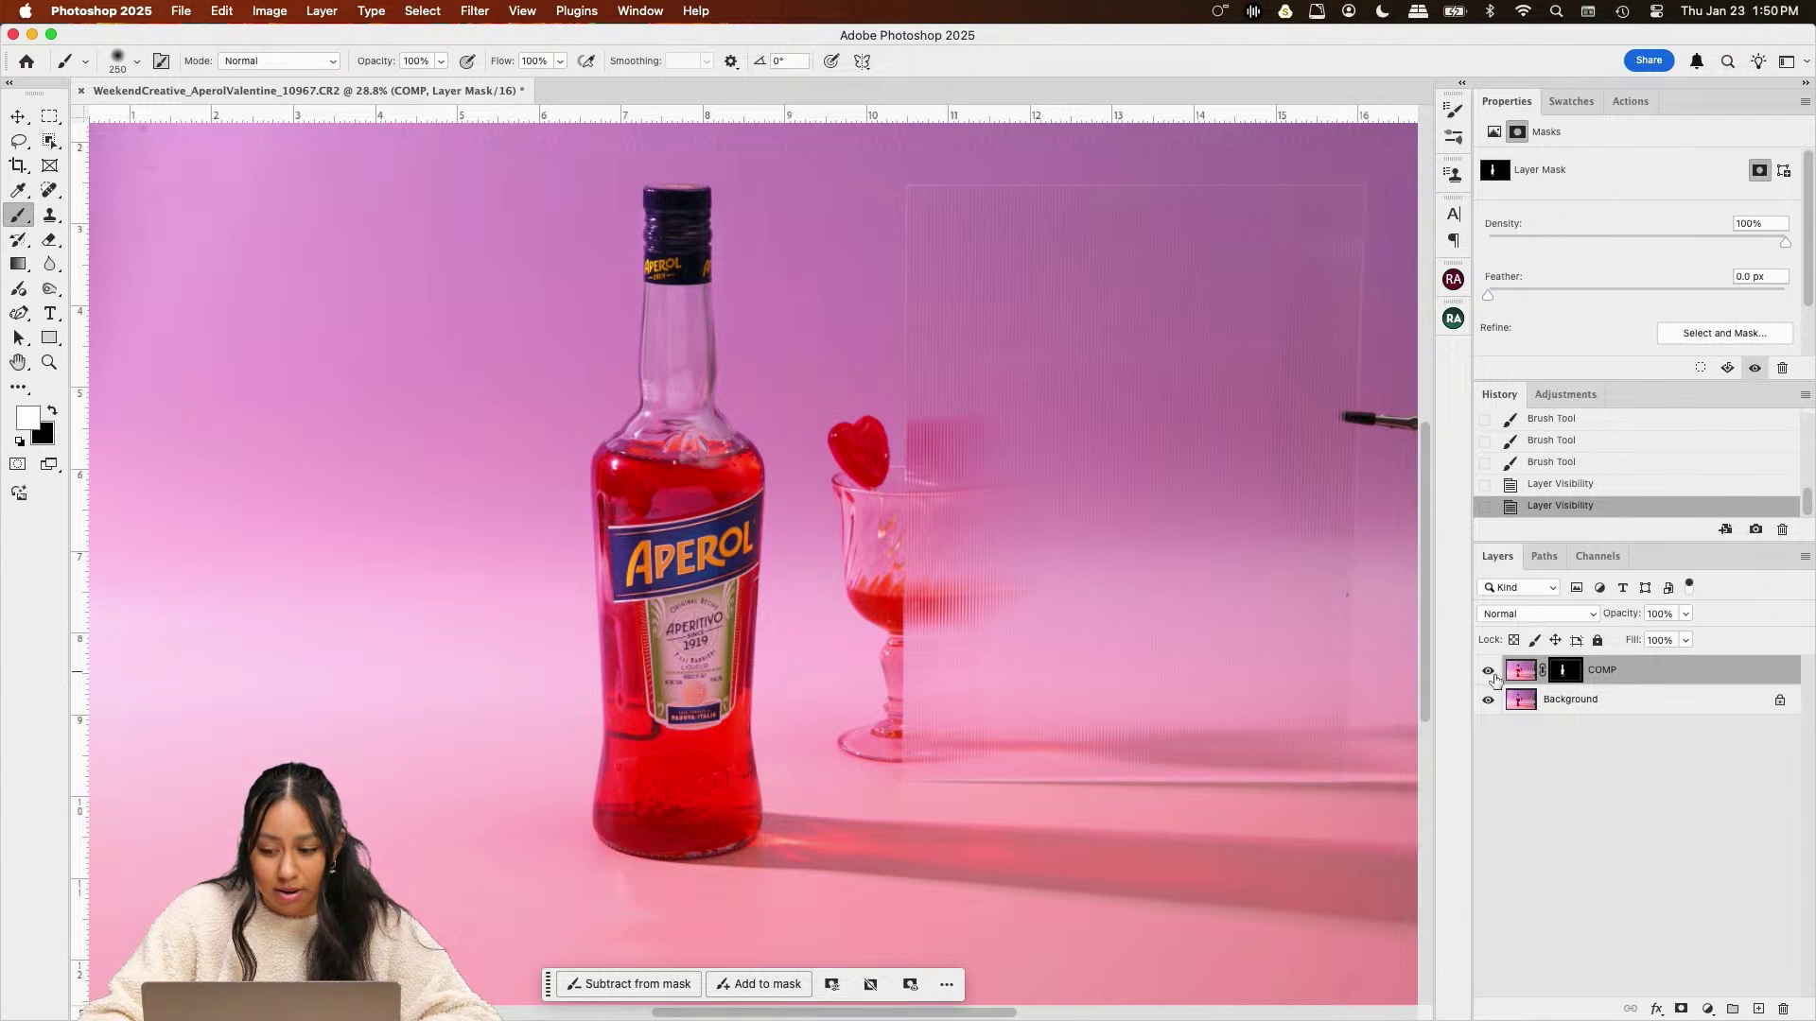
Compare the bottle with the COMP layer hidden and shown, and select the COMP layer's image instead of its mask
click(1494, 674)
click(1493, 674)
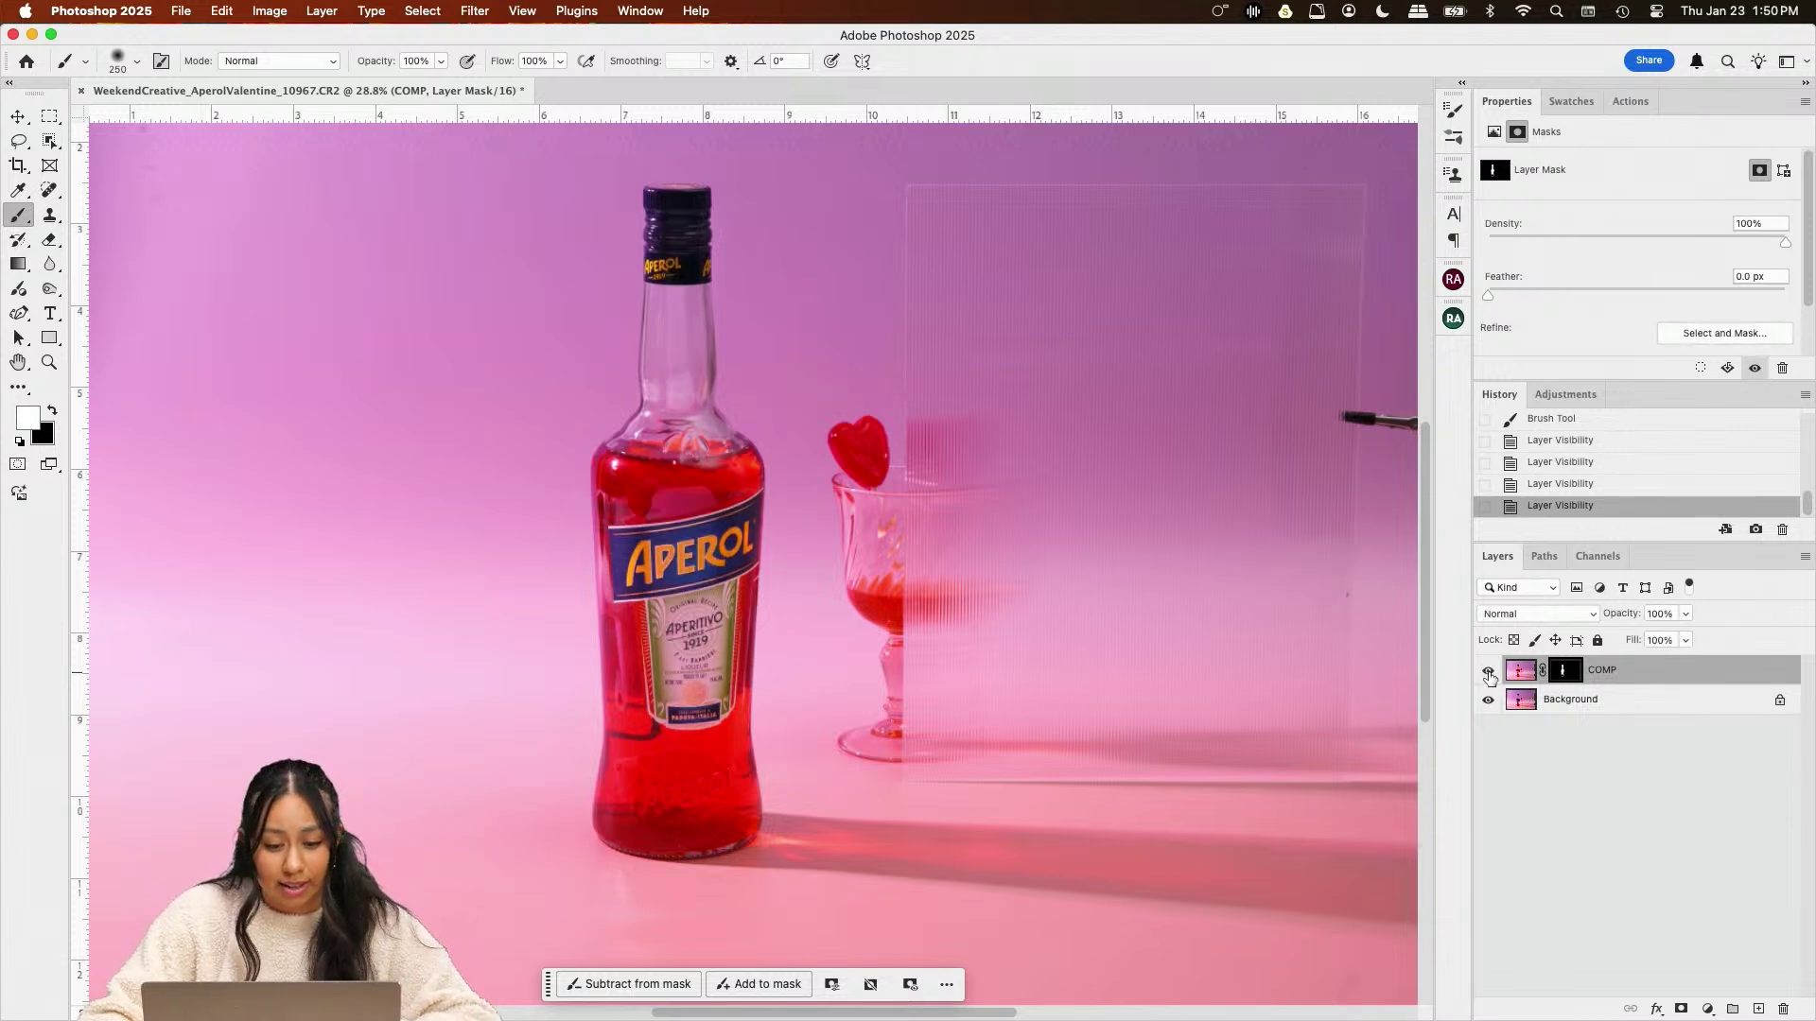
scroll(709, 555, down, 4)
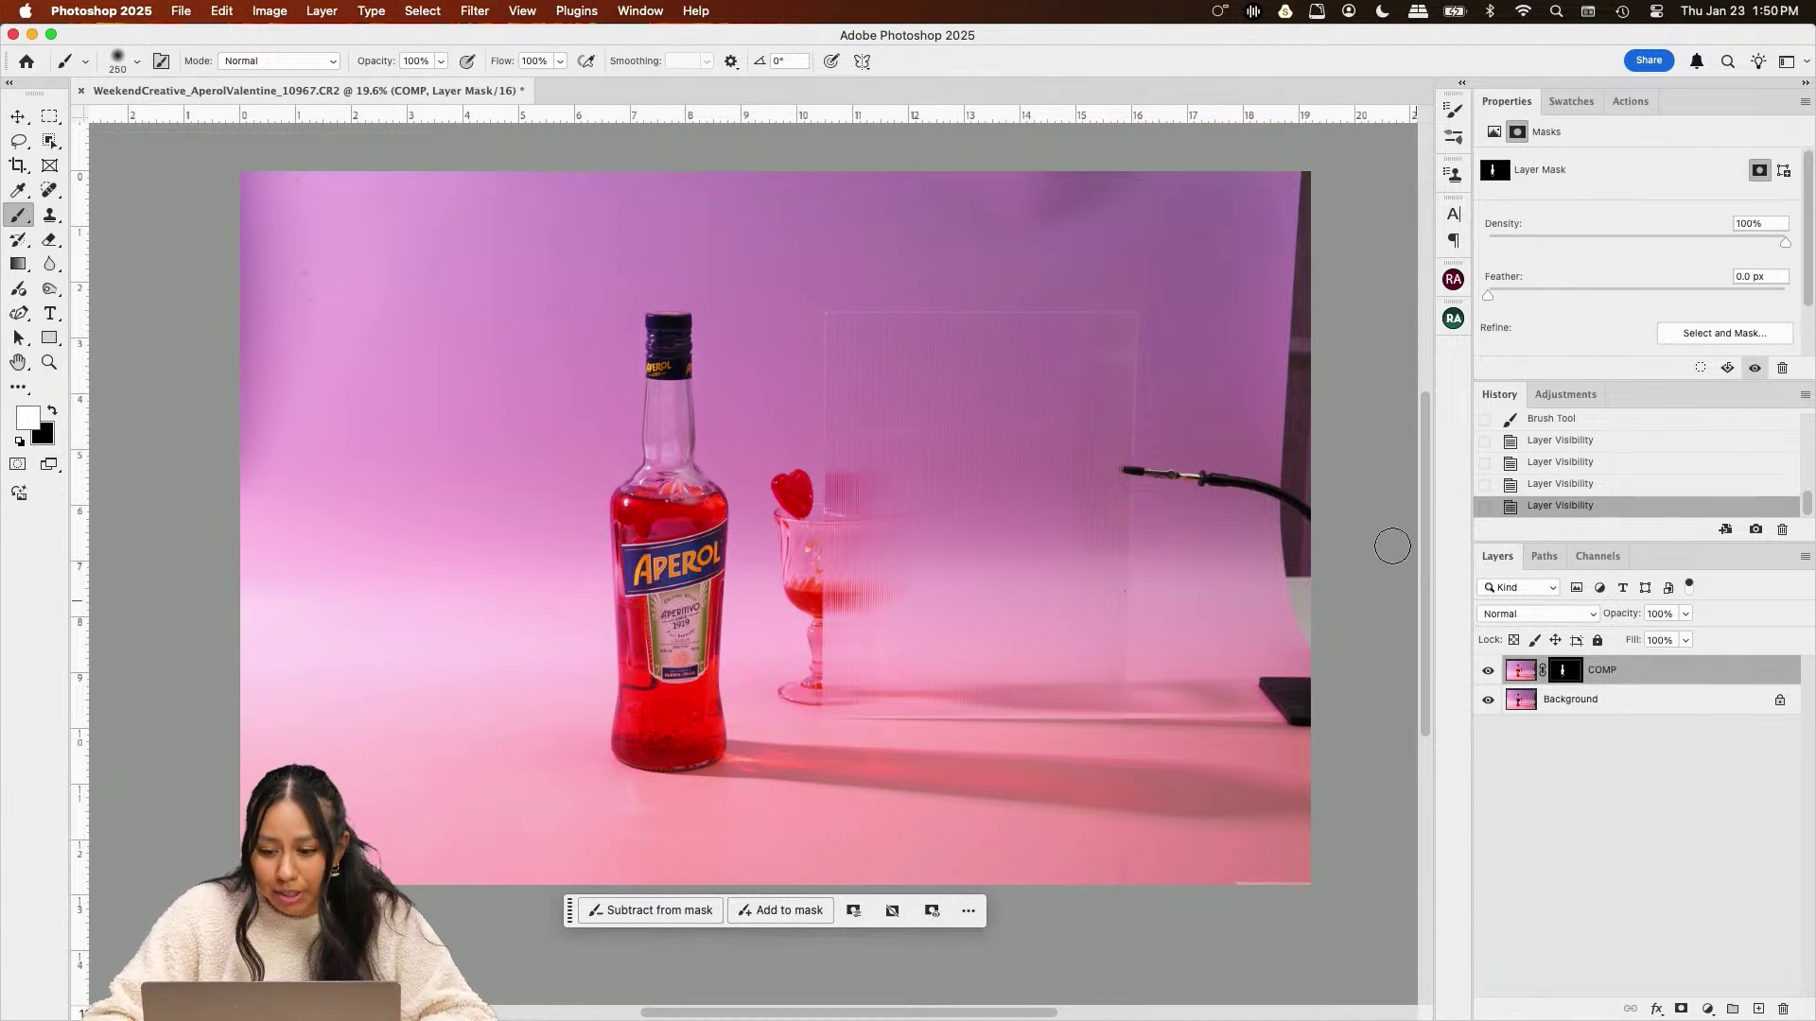
click(1634, 703)
click(1627, 673)
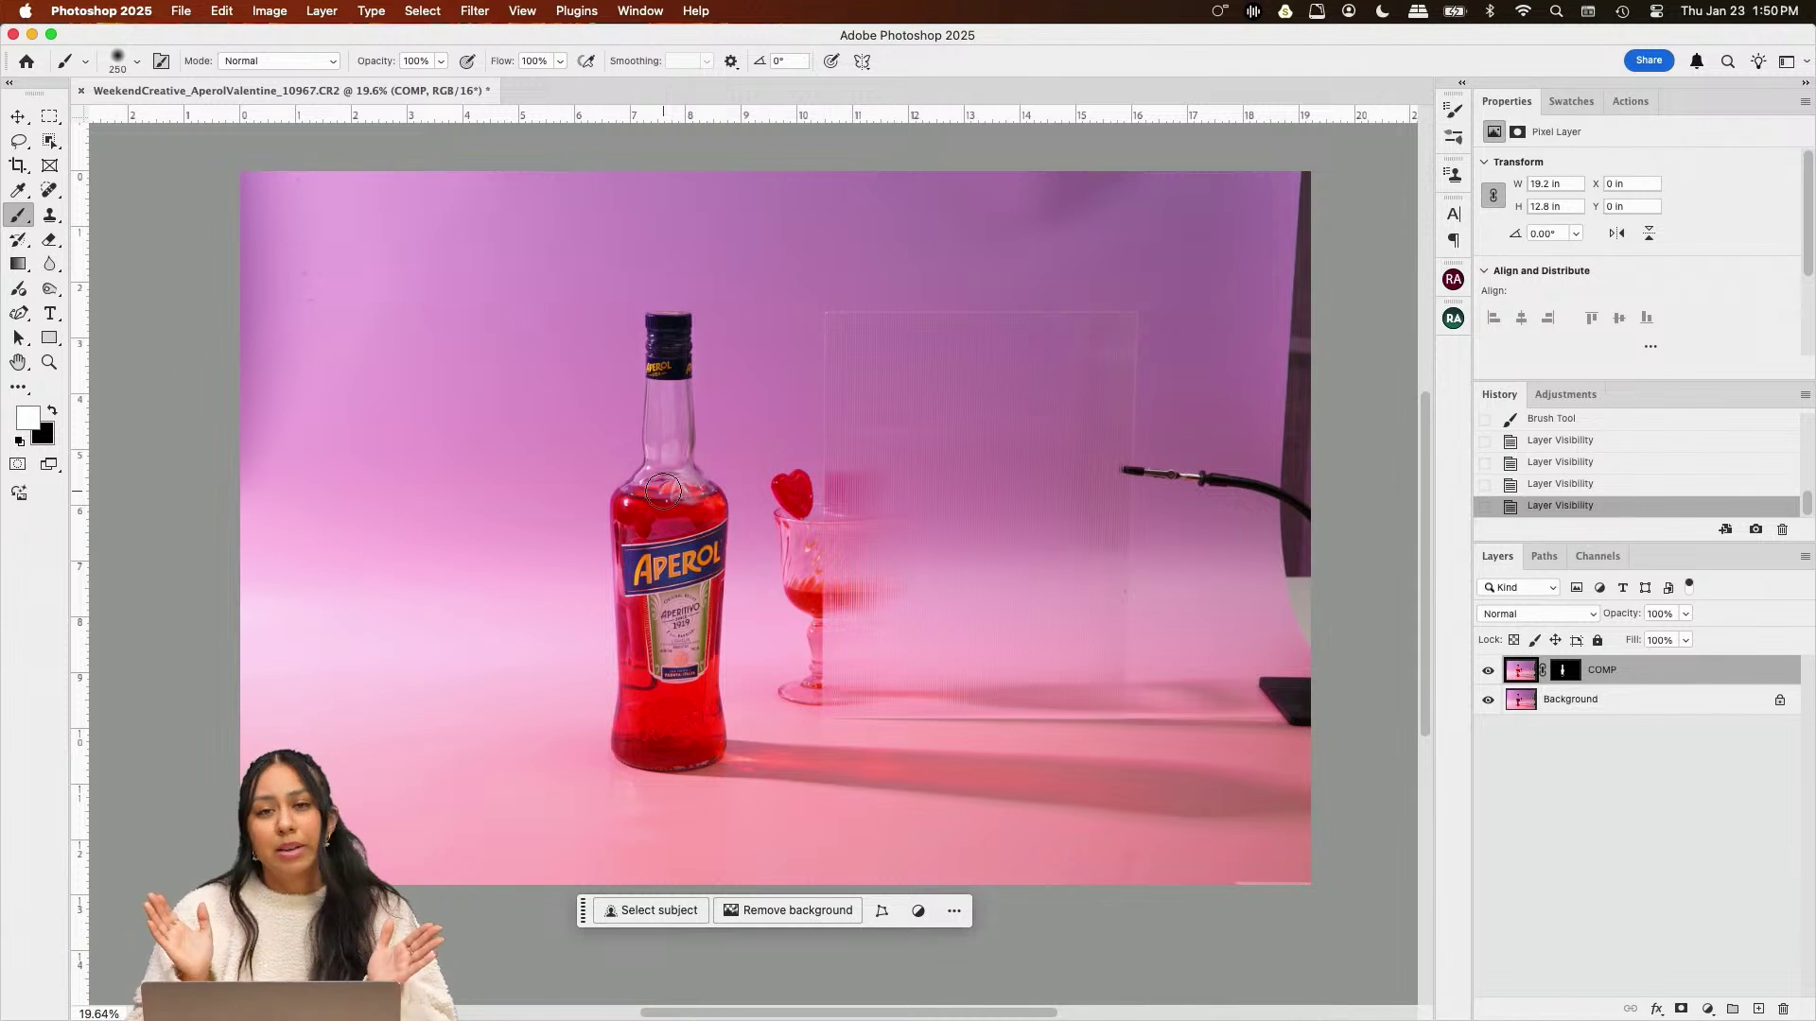
Crop the image to a 1:1 (Square) ratio, shifting the photo slightly so the bottle and glass sit nearer the frame's centre
click(16, 167)
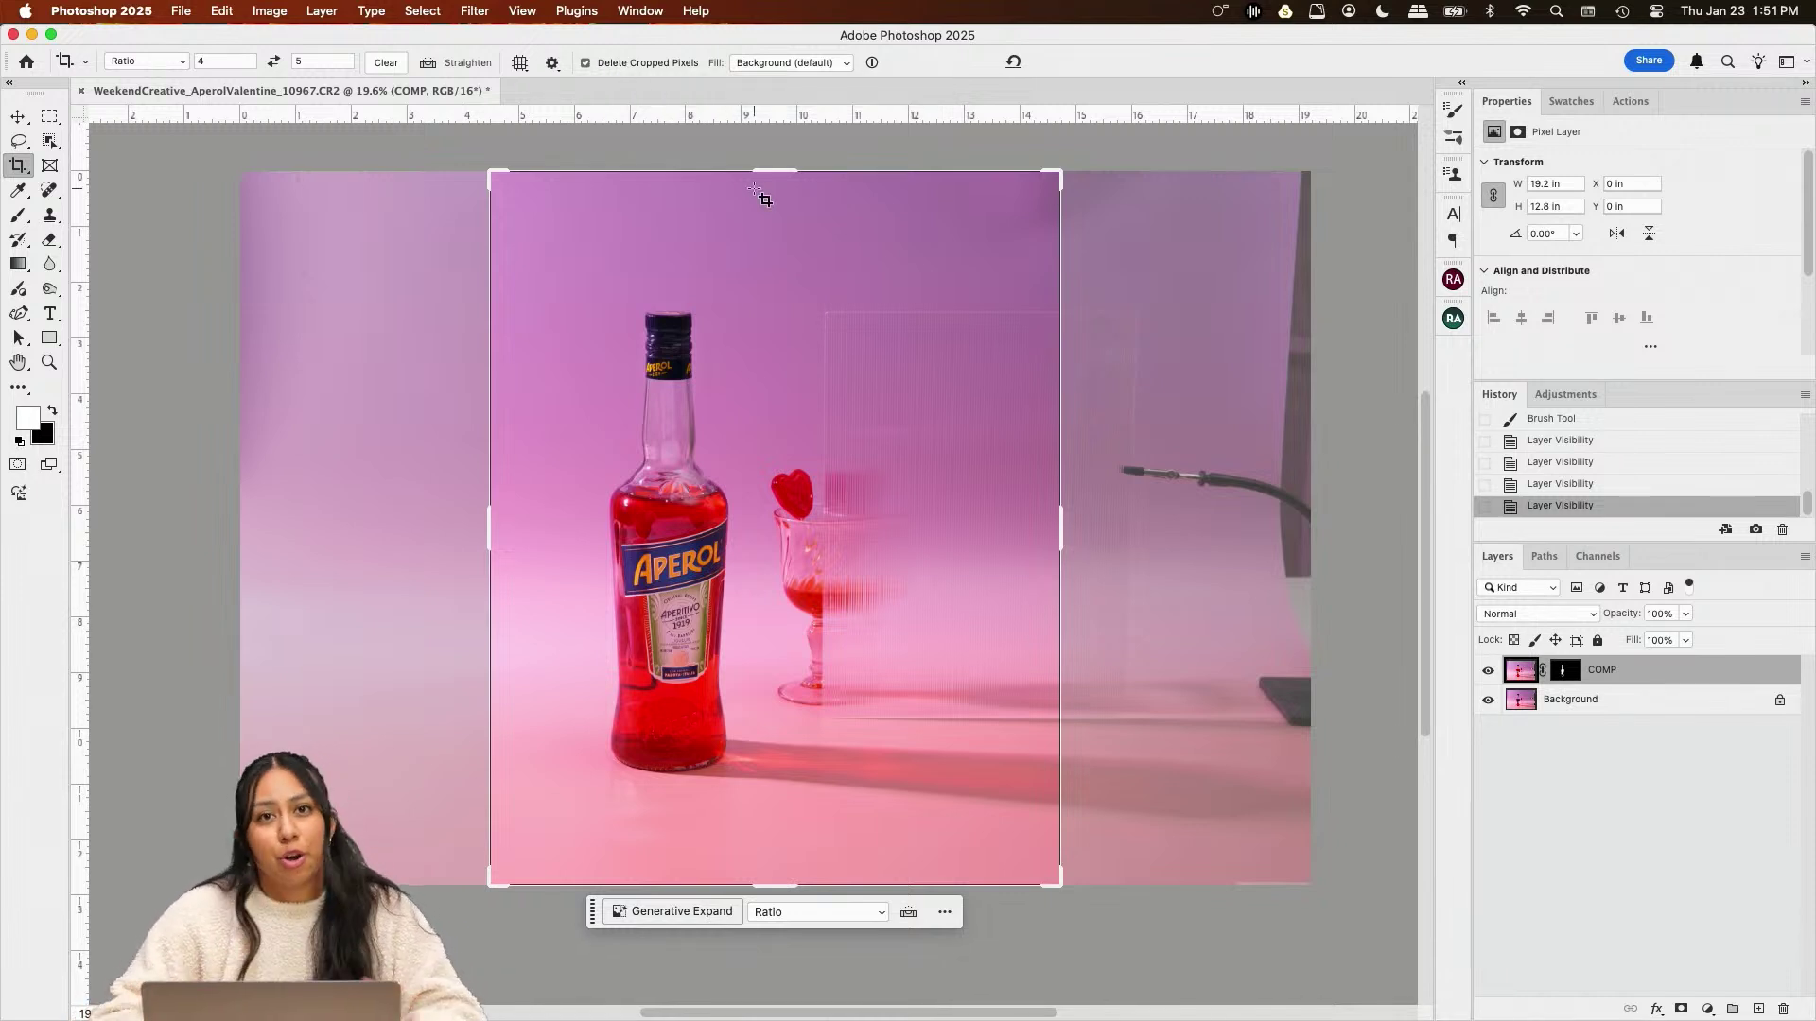
click(640, 542)
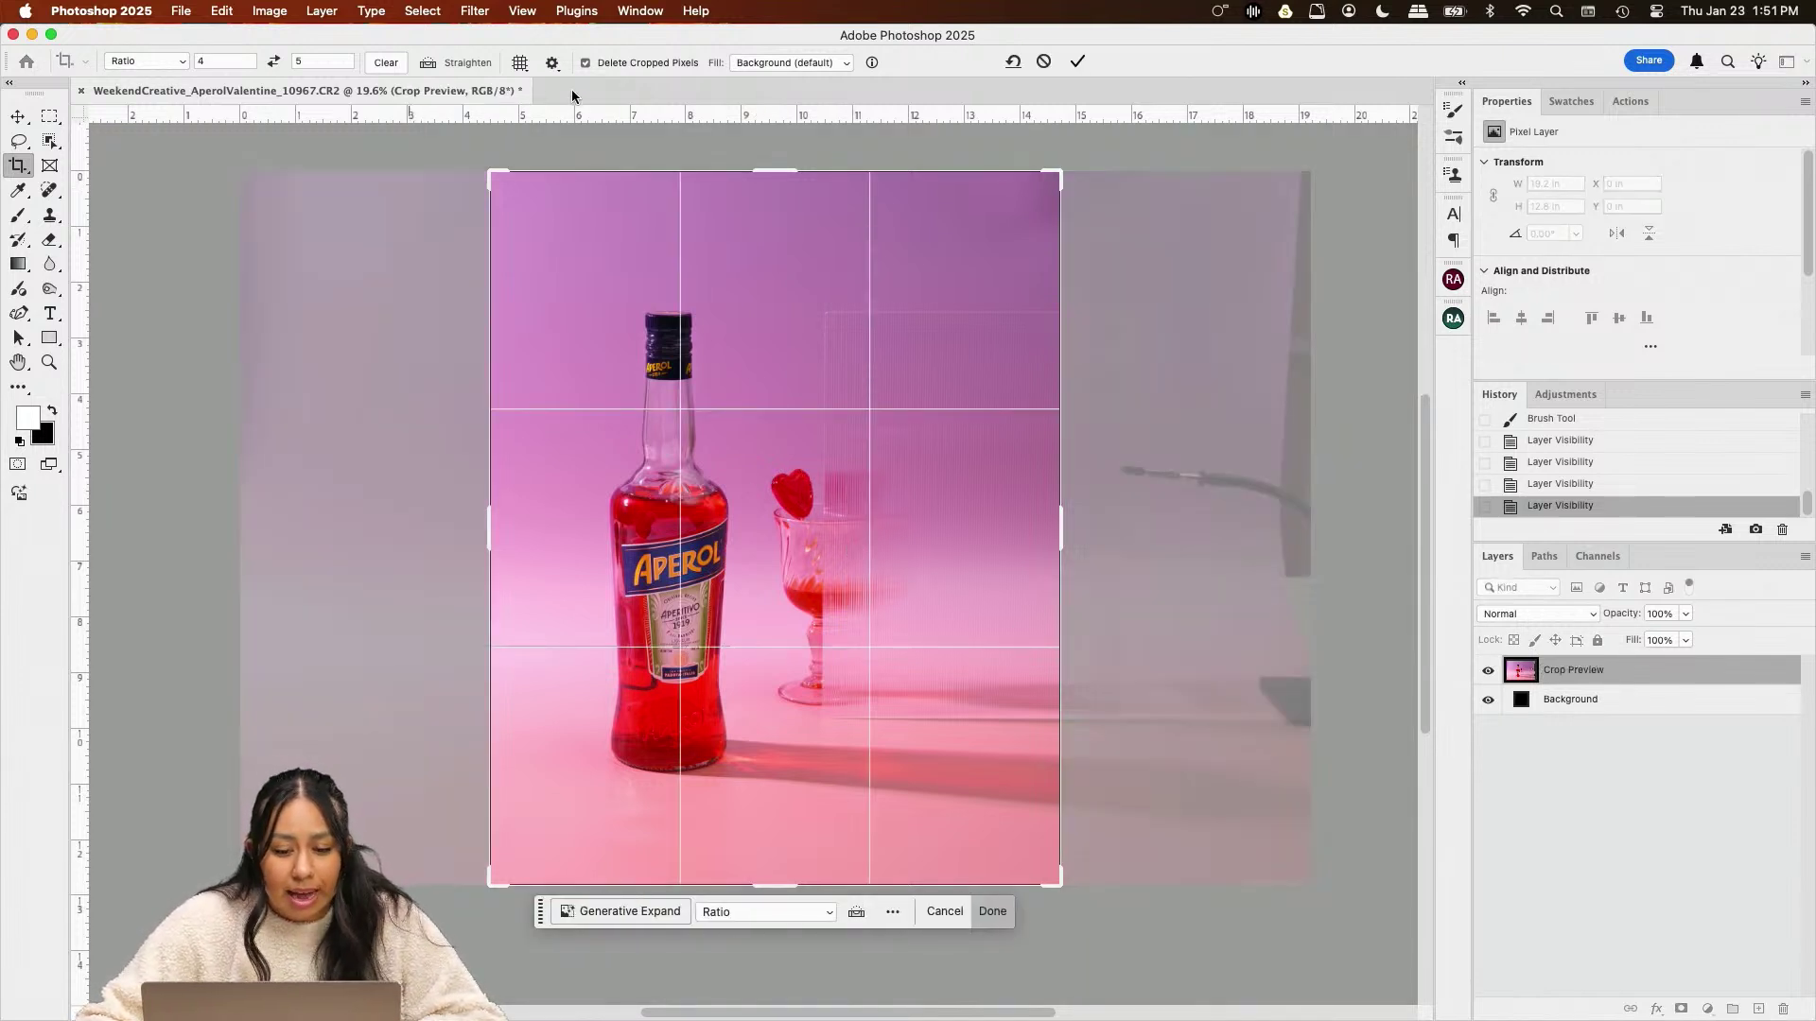
click(157, 64)
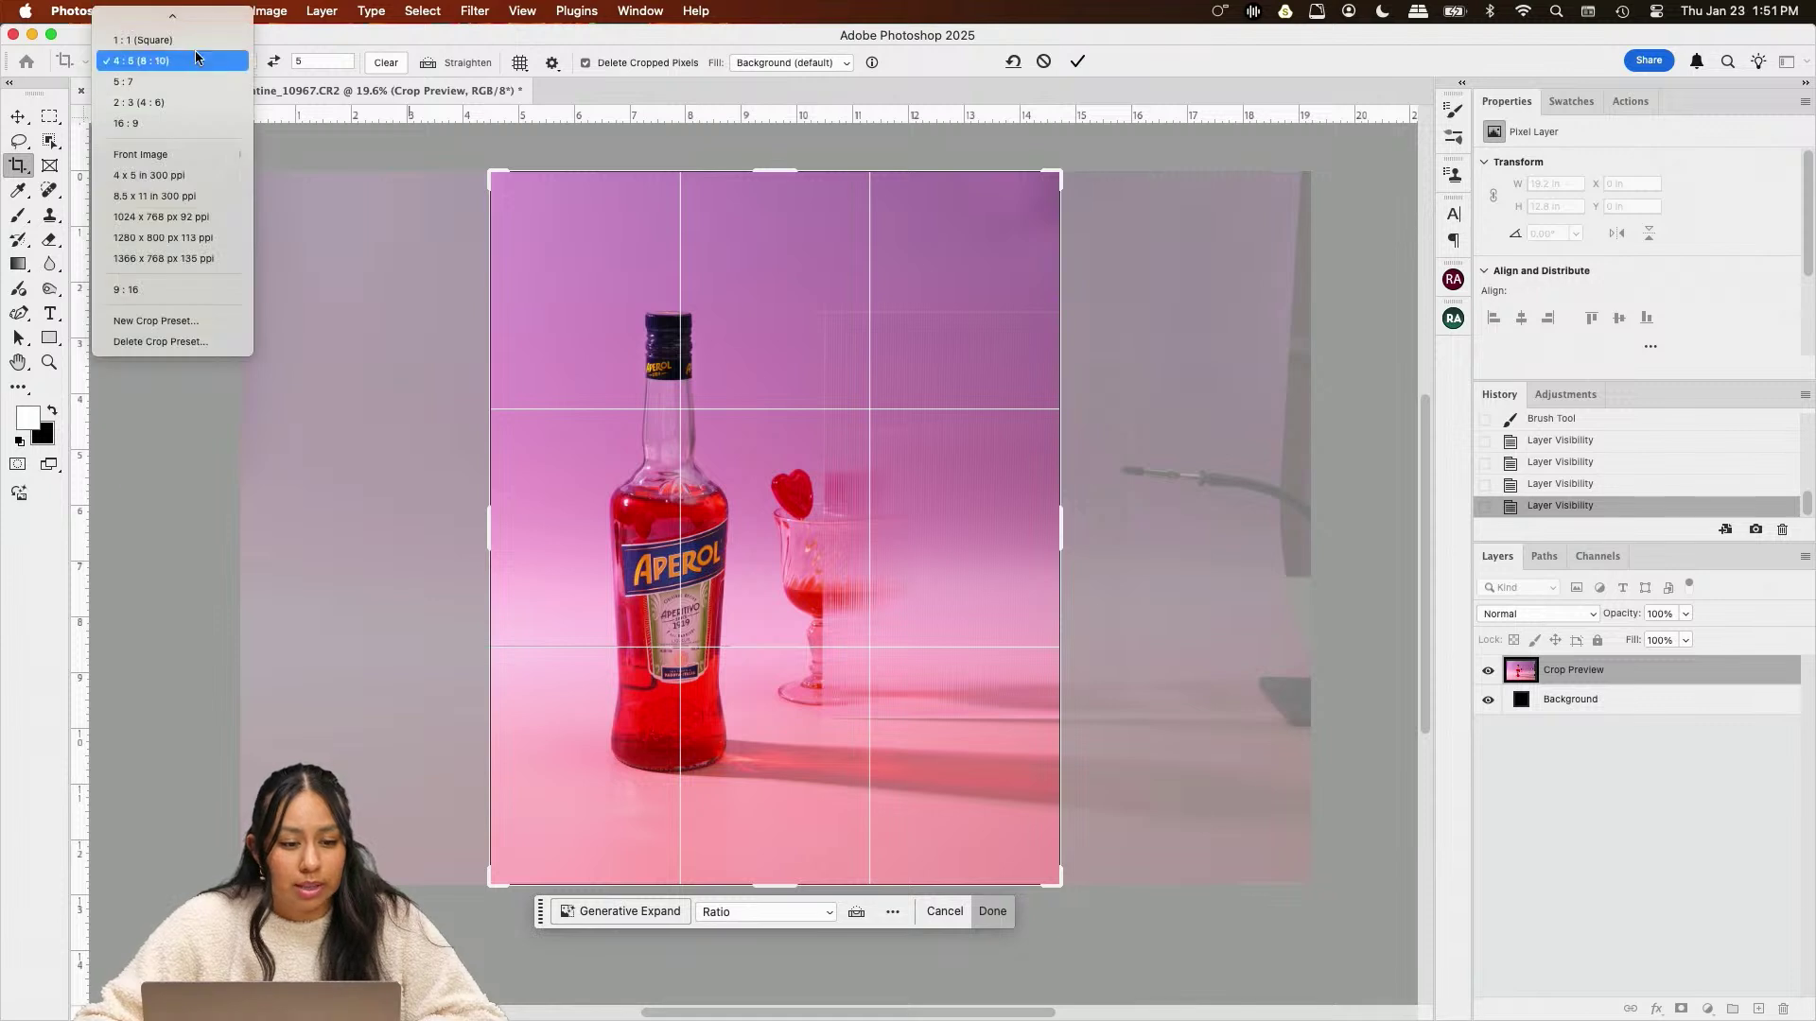
click(183, 37)
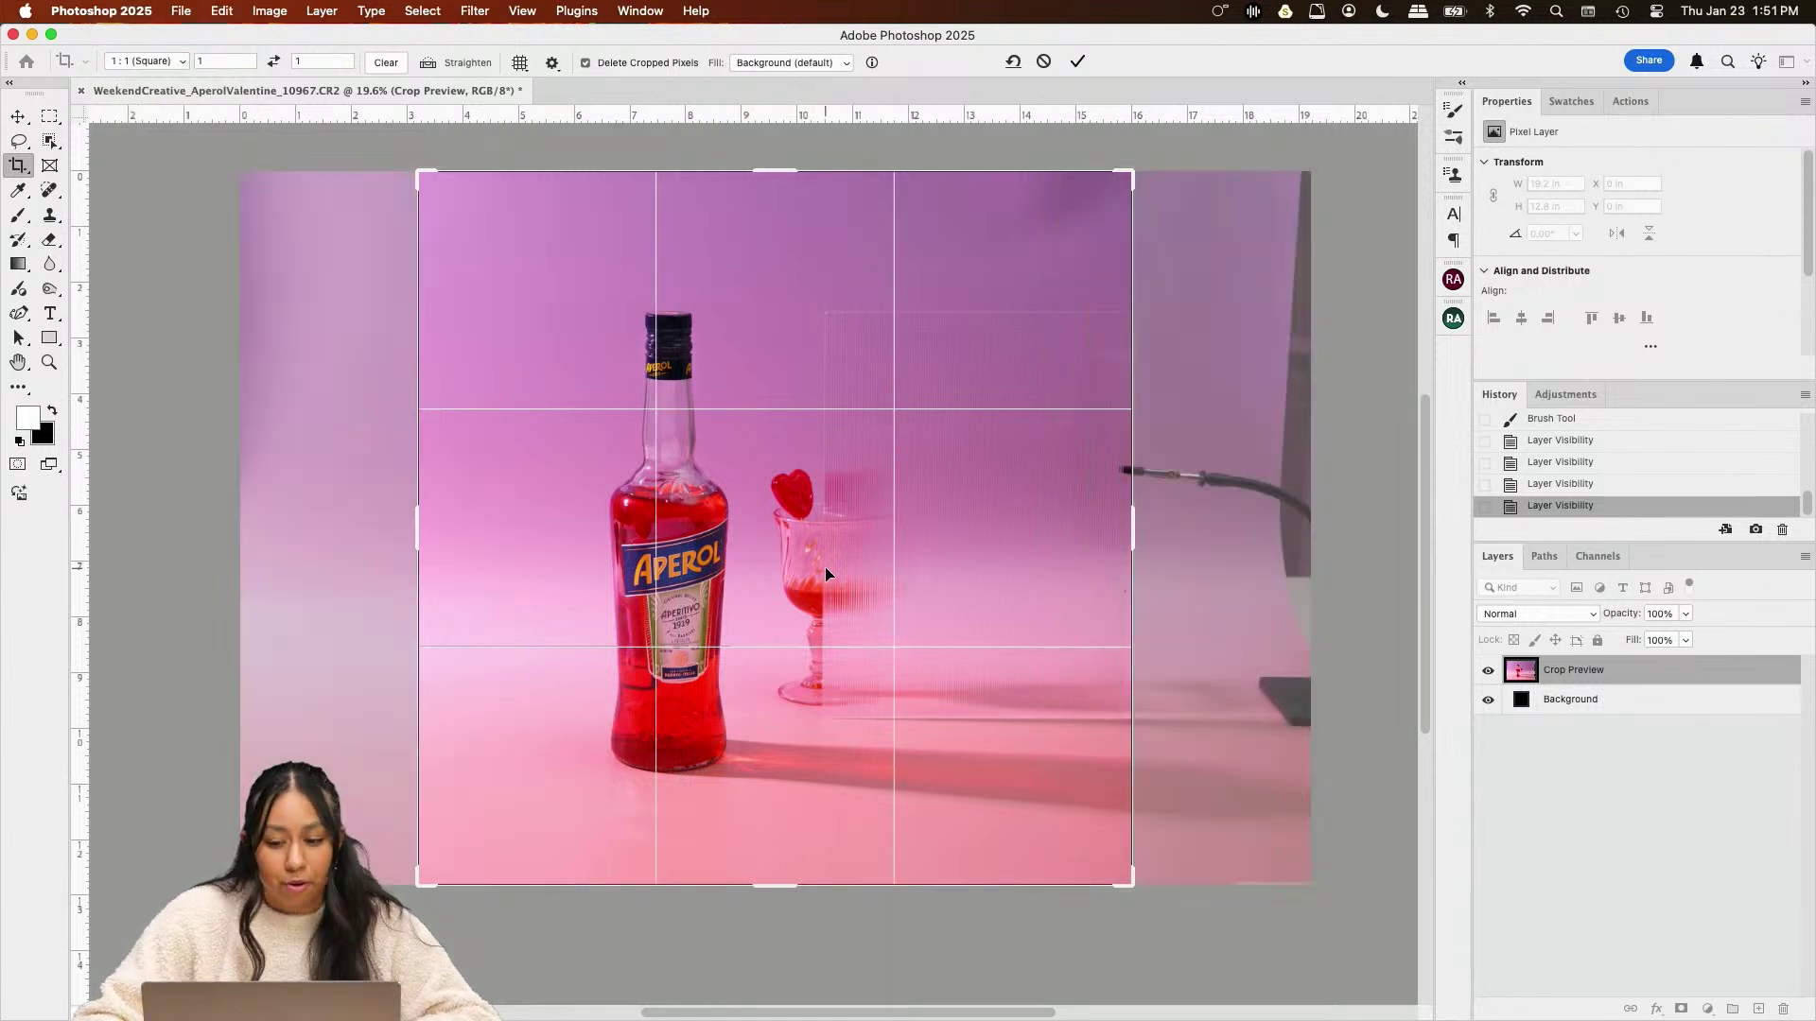
drag(825, 565, 848, 574)
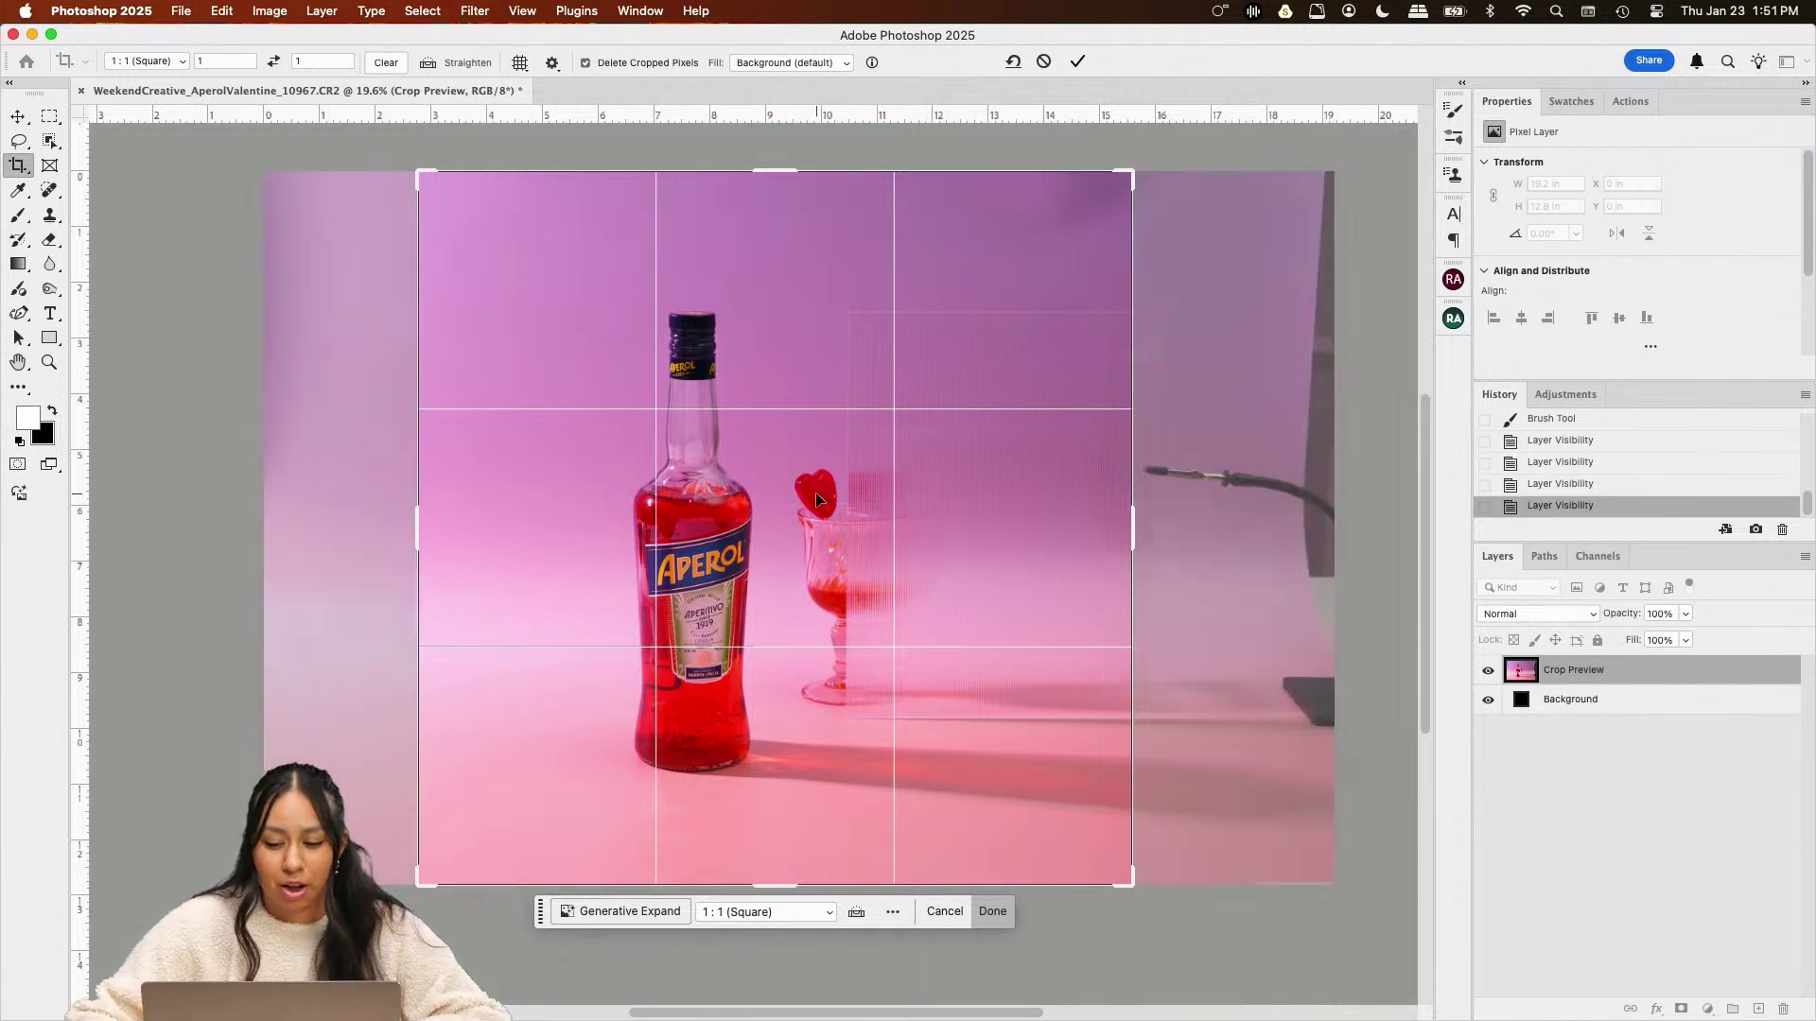
drag(815, 492, 811, 491)
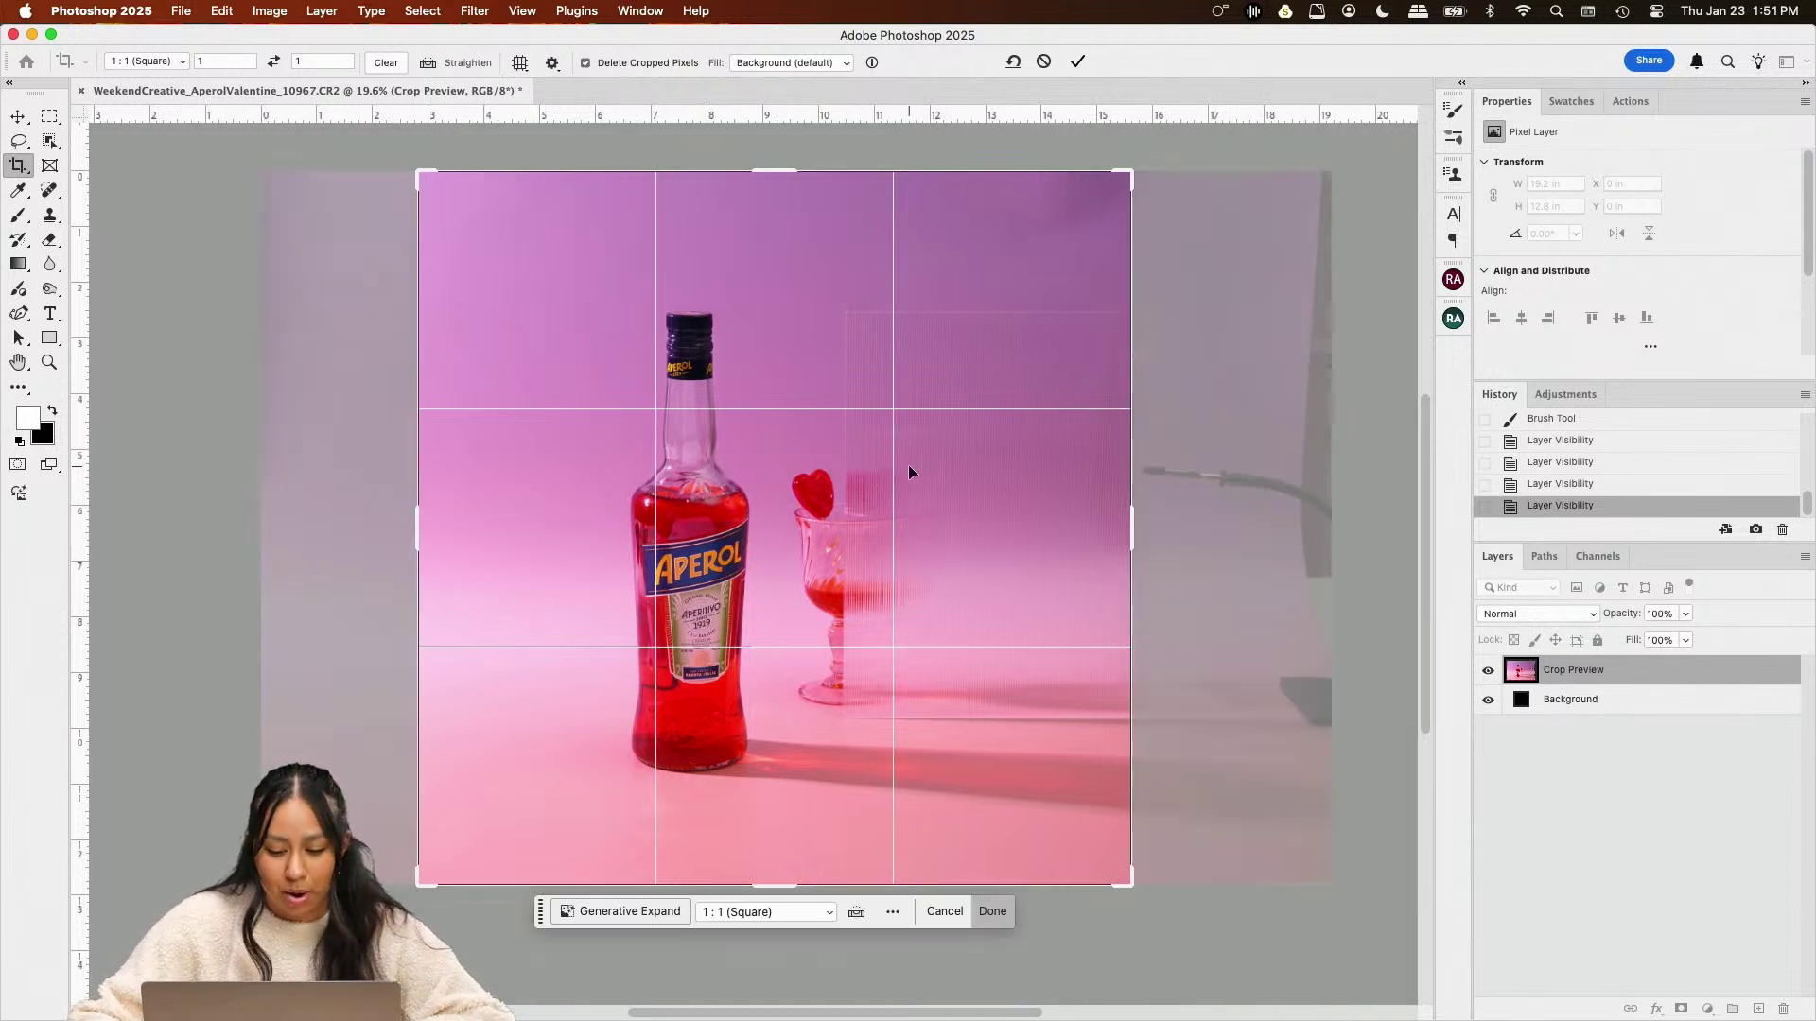
key(Return)
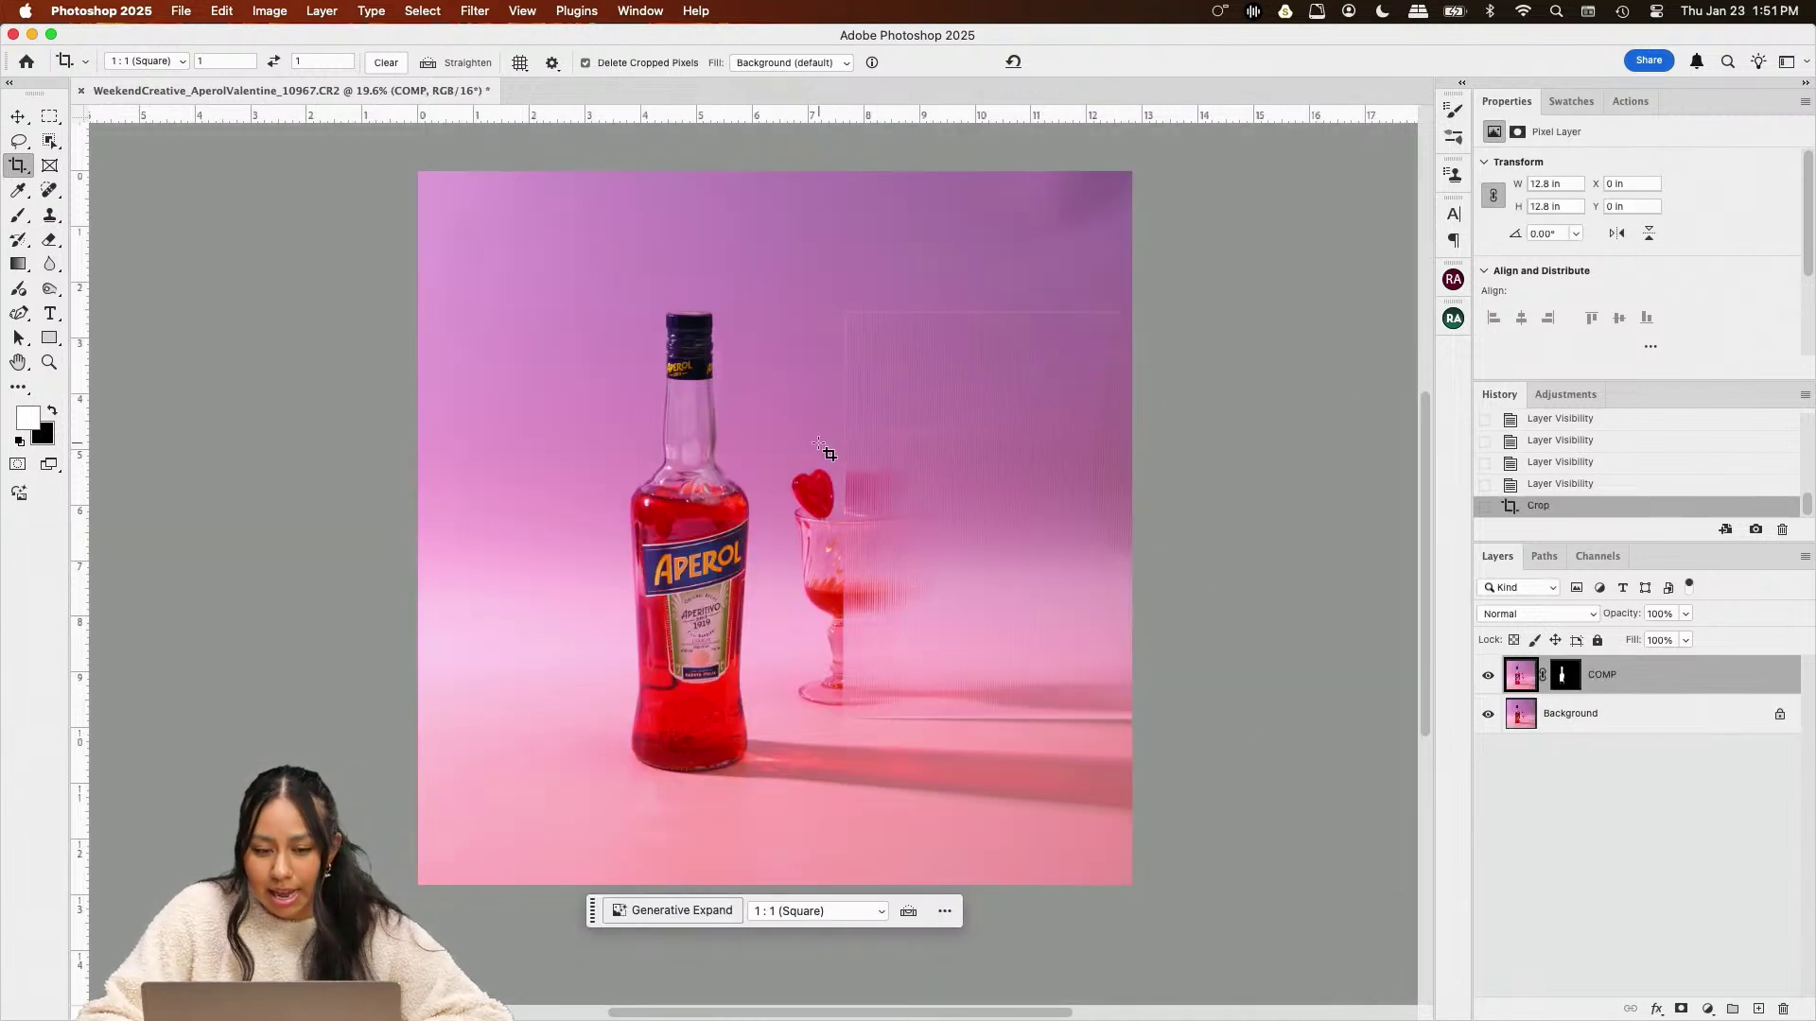
Paste a merged copy of the whole canvas as a new layer above COMP and name it CLEAN
scroll(738, 558, up, 3)
scroll(1353, 599, down, 1)
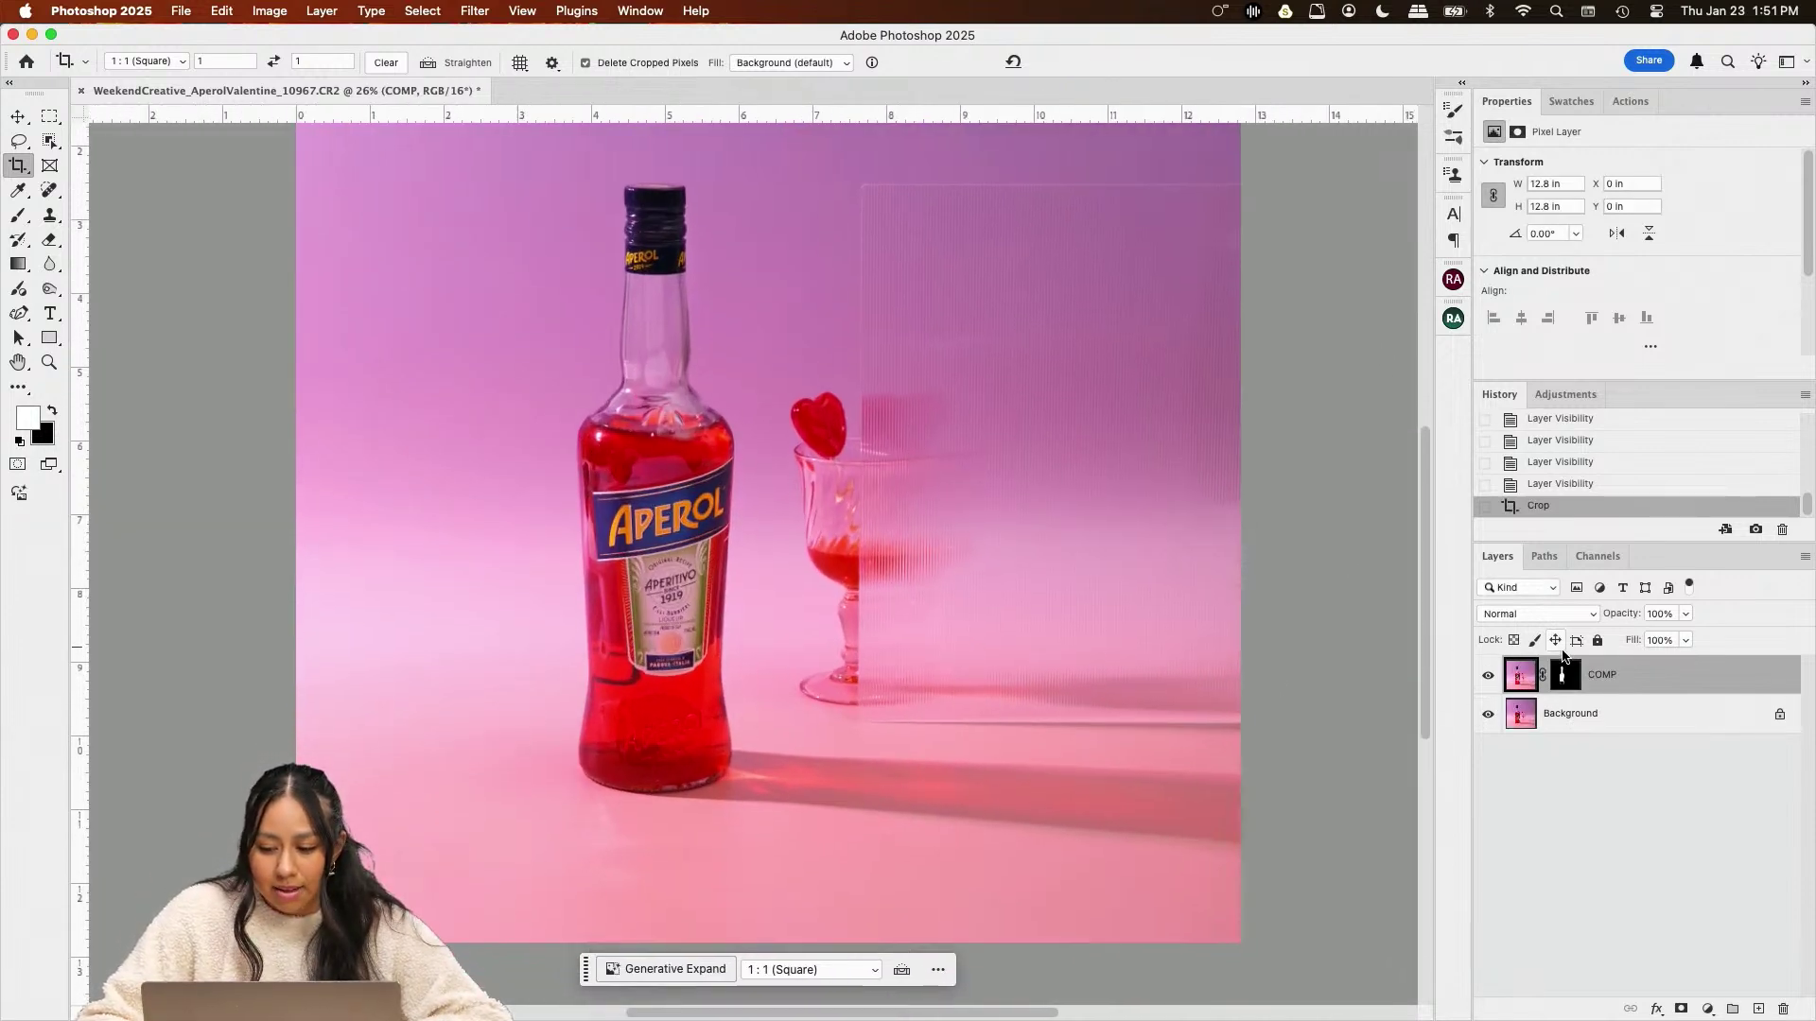
scroll(1050, 592, down, 3)
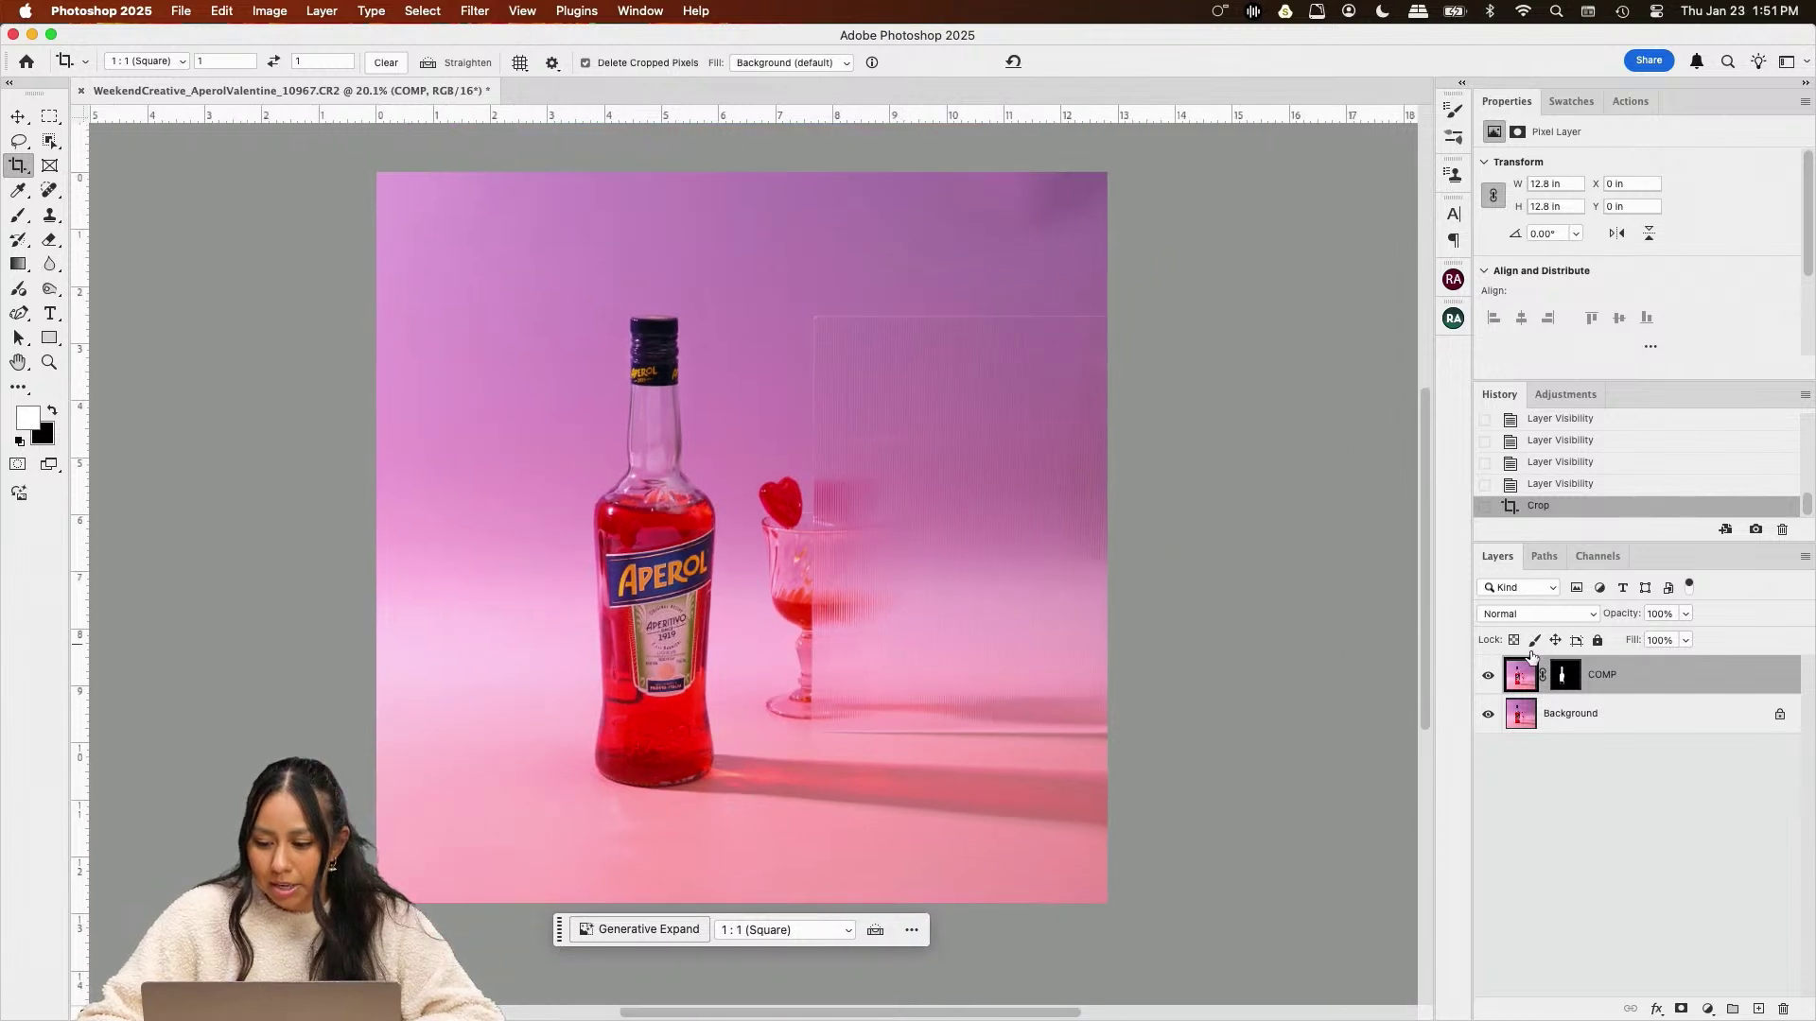
scroll(1294, 633, down, 1)
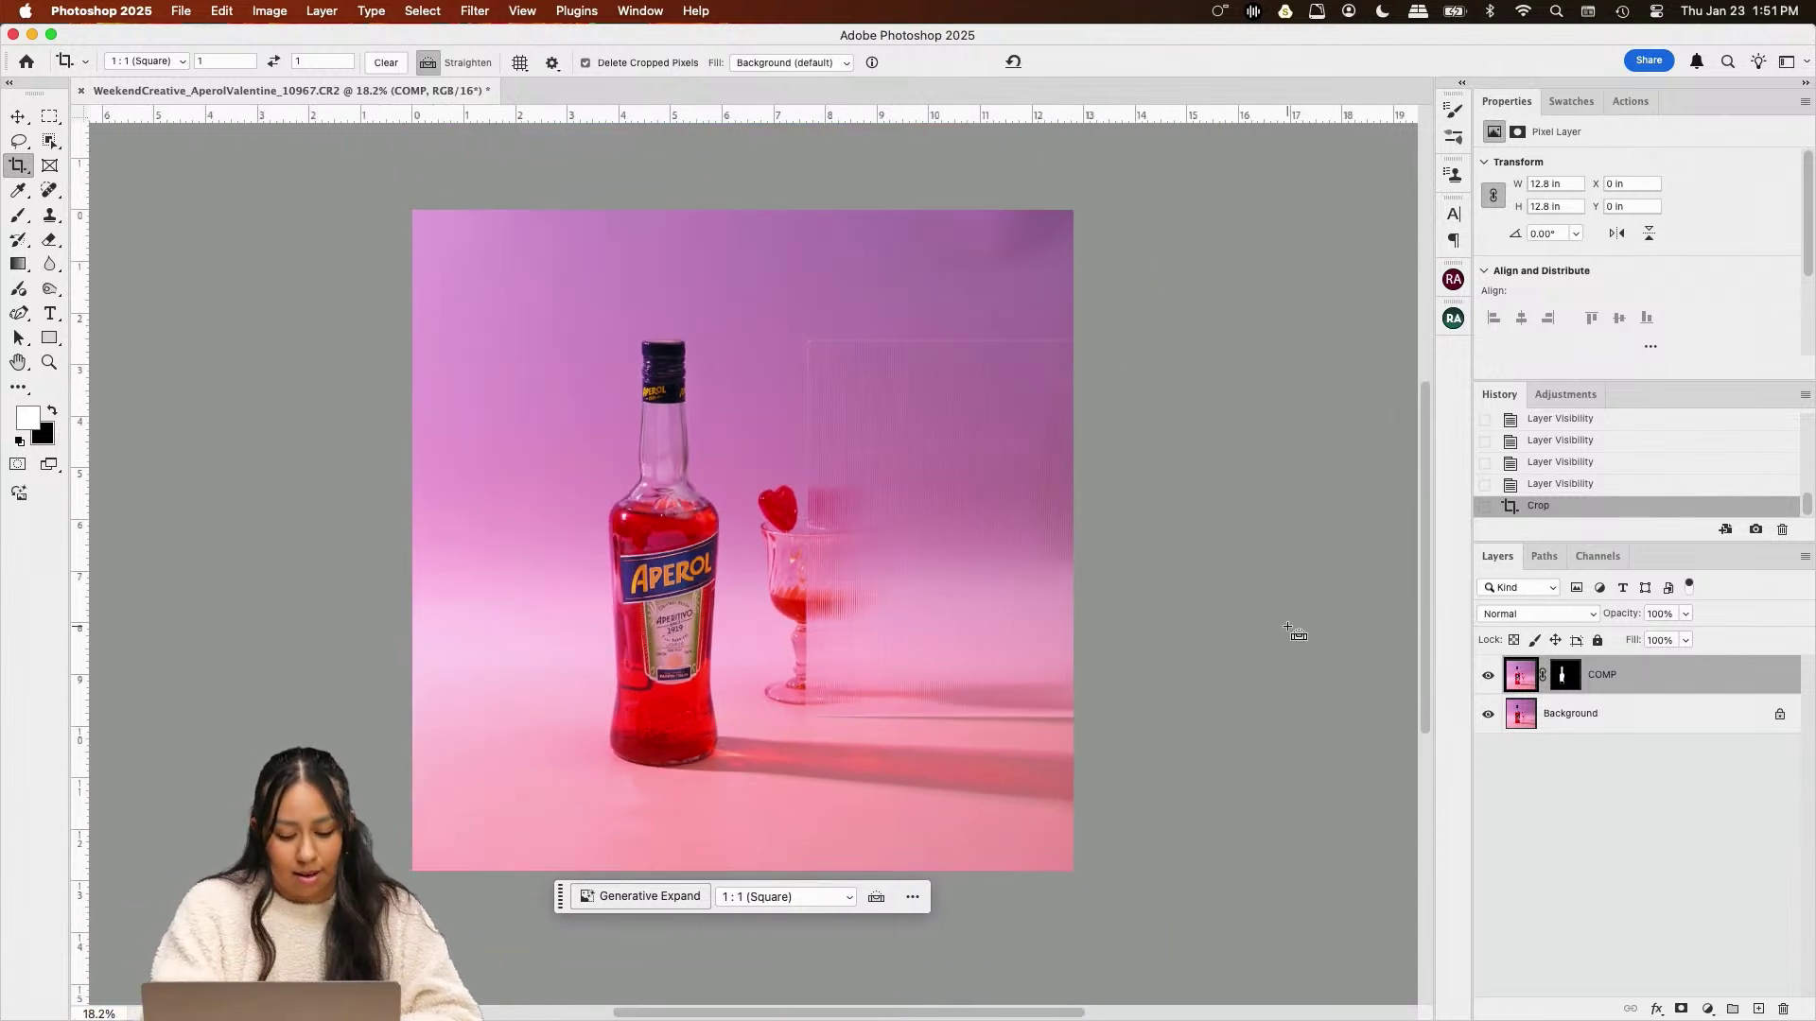
key(super+a)
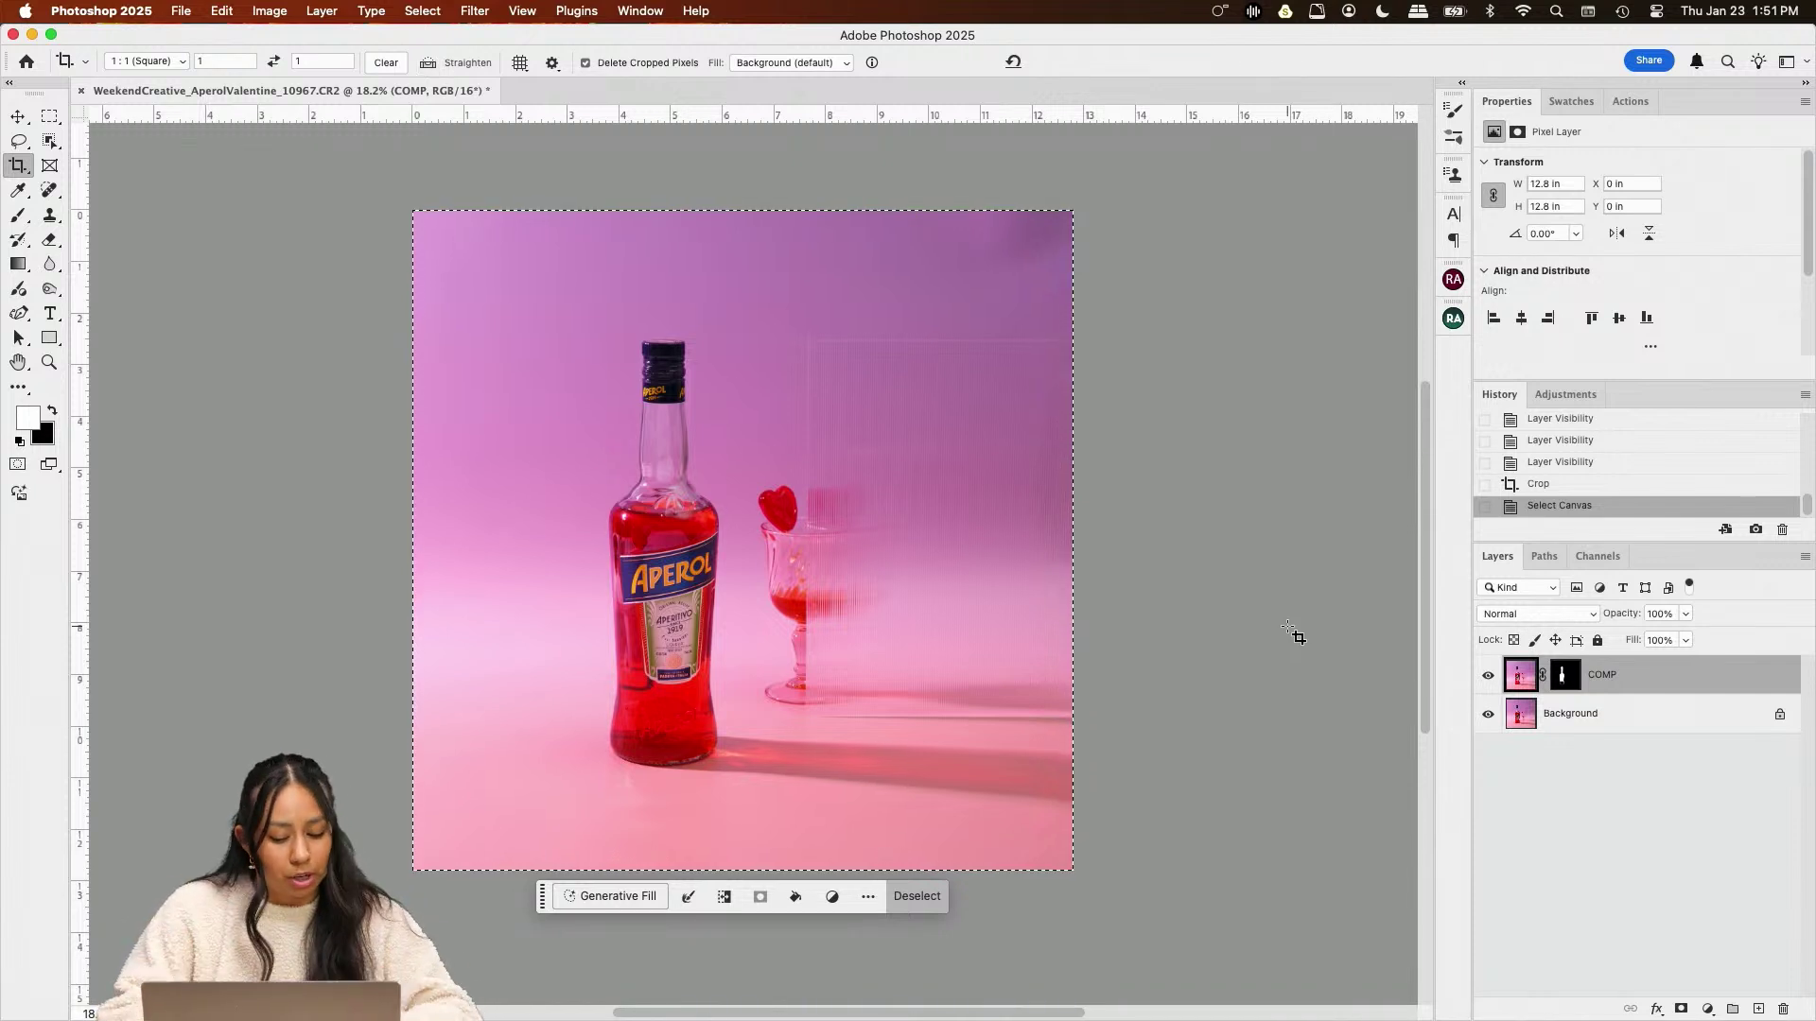
key(super+v)
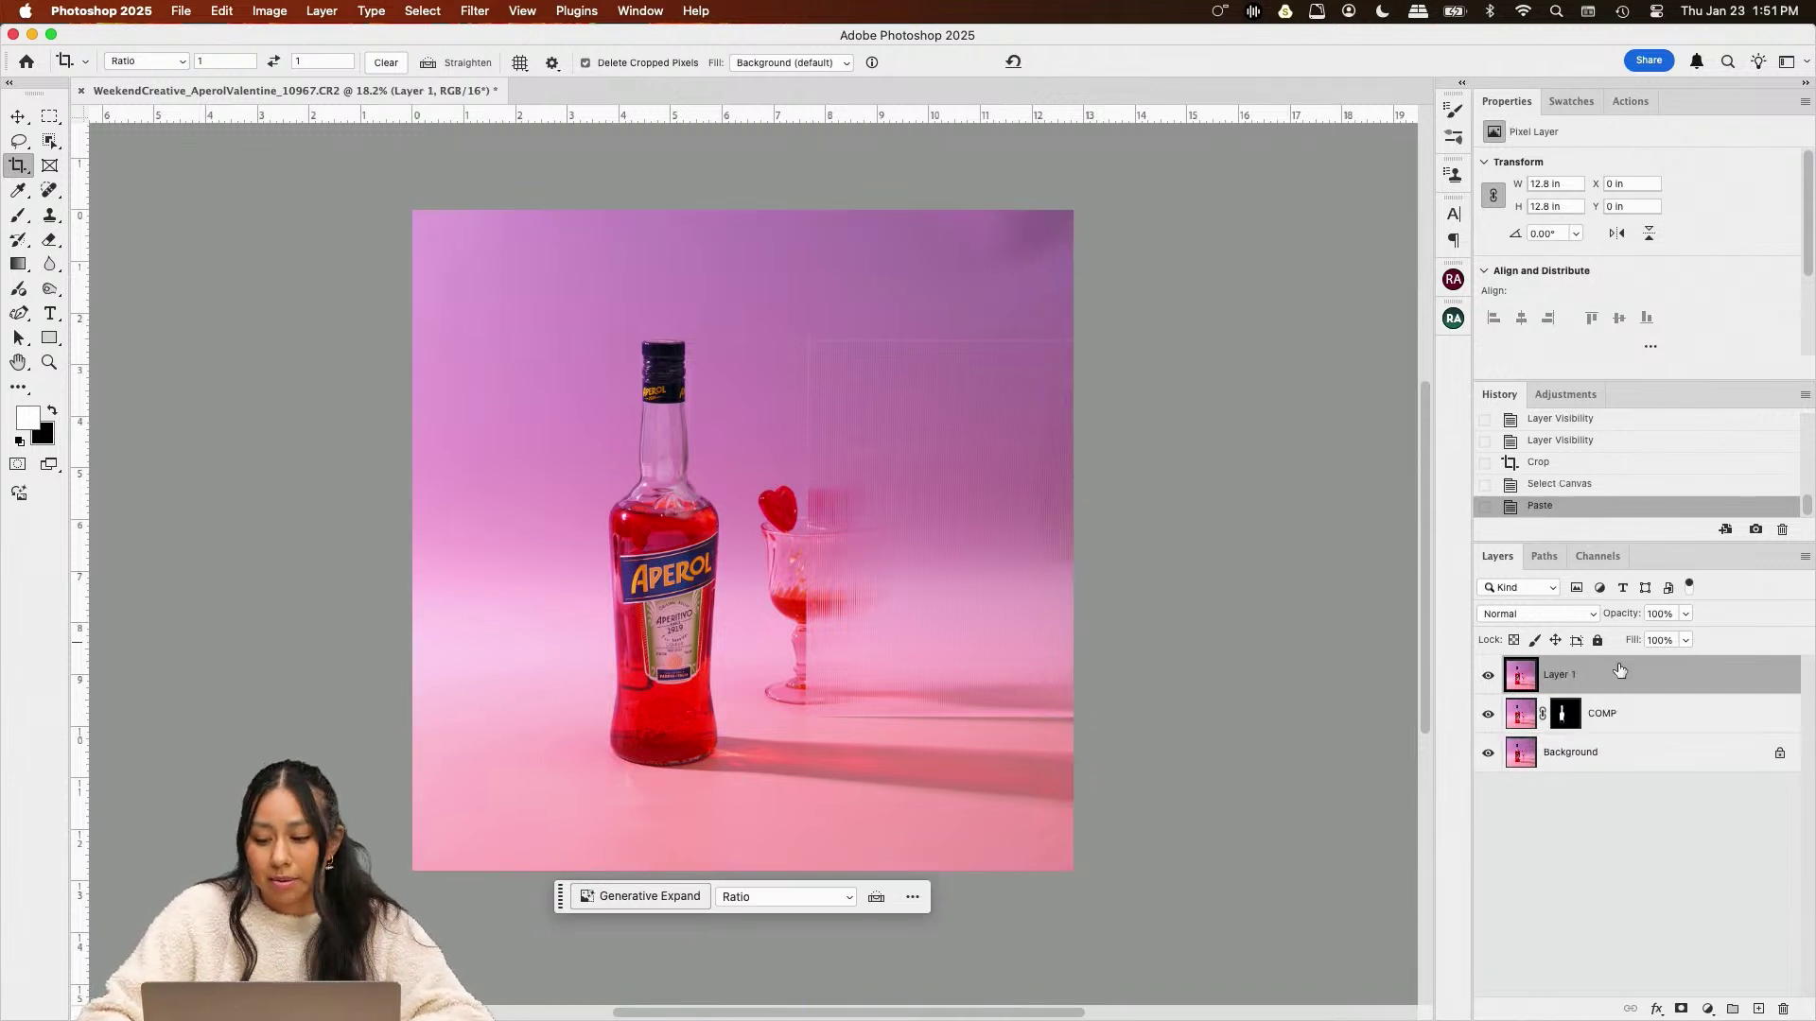
double_click(1560, 675)
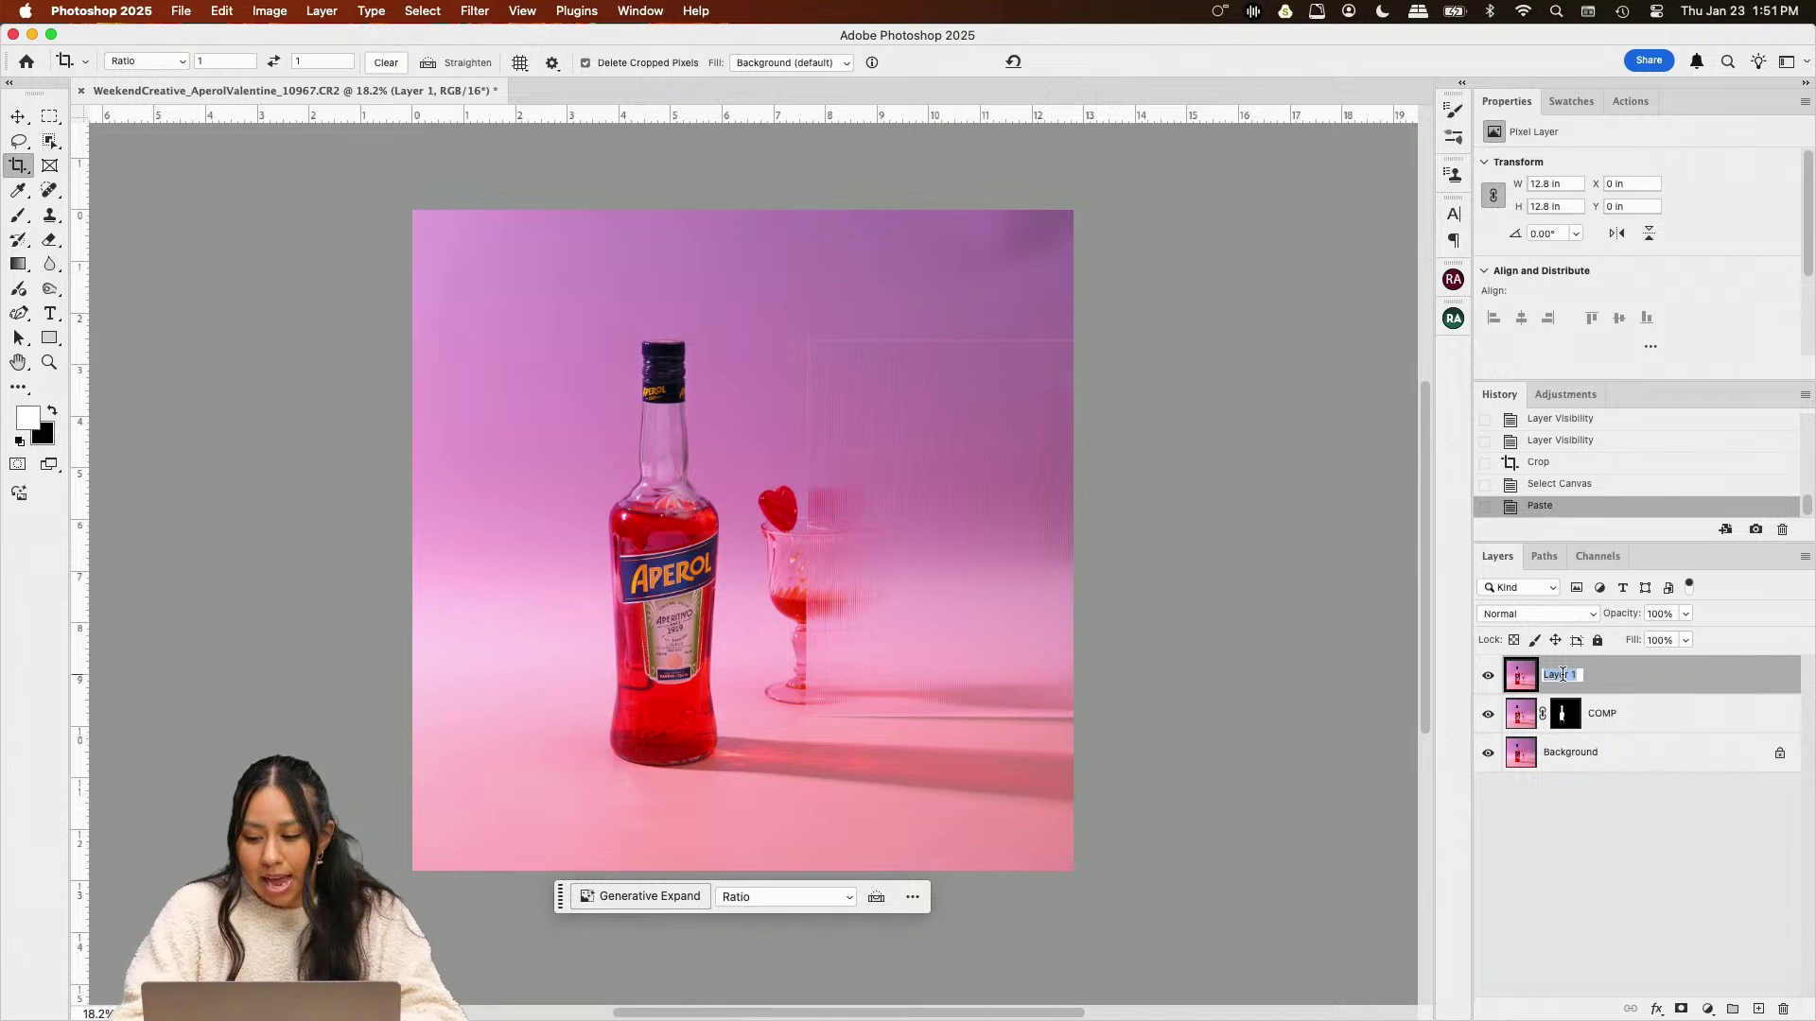
text(CLEAN)
key(Return)
Lasso the dark upper-right corner of the backdrop on the CLEAN layer and try Generative Fill without a prompt
scroll(955, 489, up, 5)
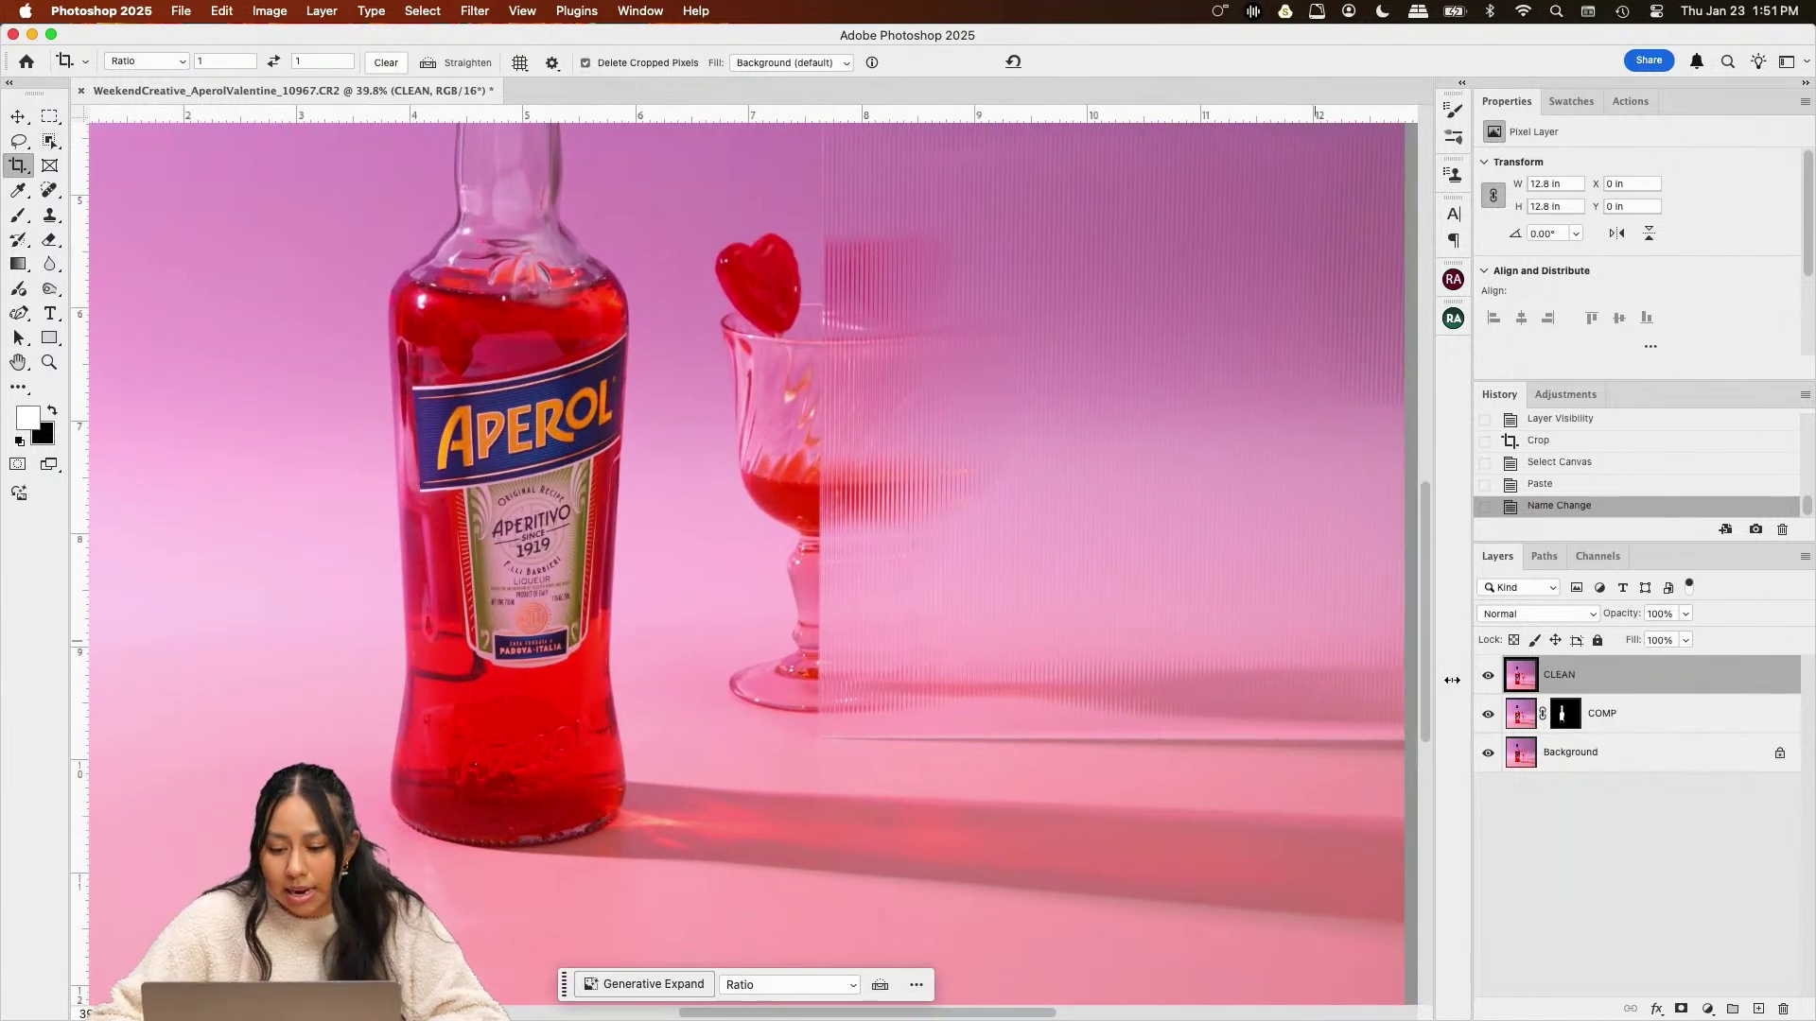
scroll(1258, 662, up, 3)
scroll(1199, 649, down, 4)
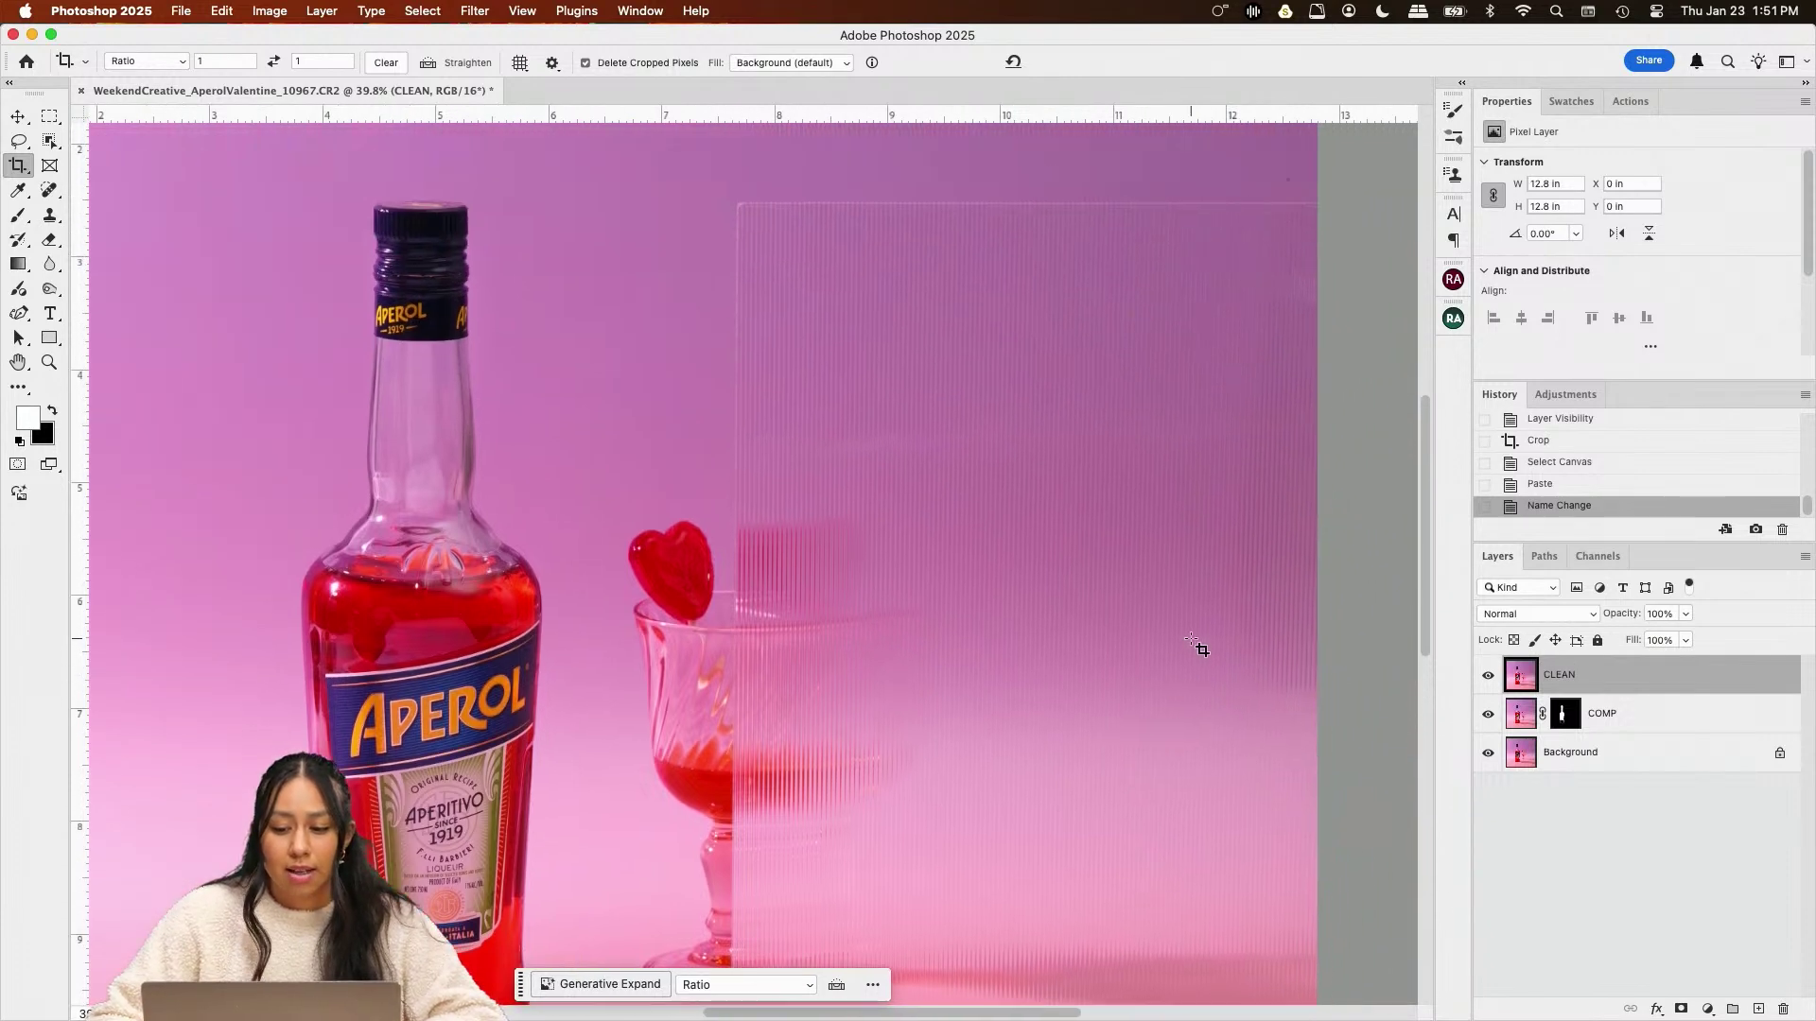
scroll(1012, 440, up, 3)
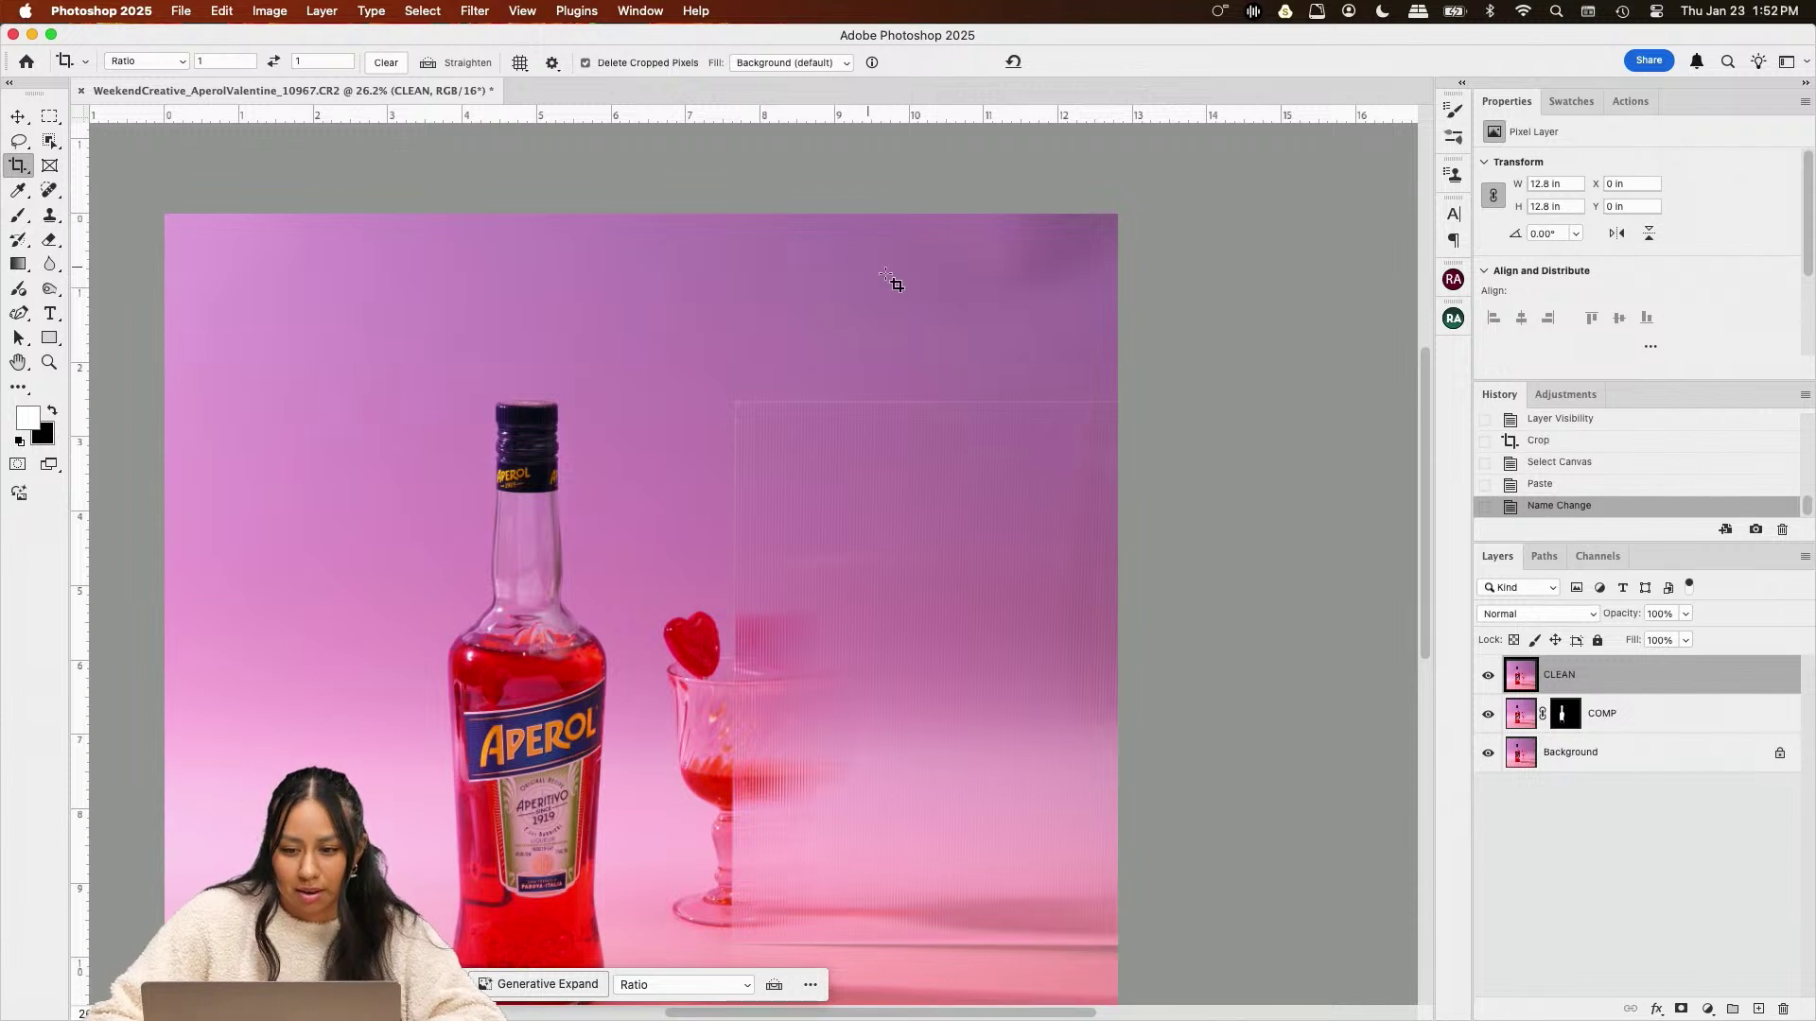
click(20, 142)
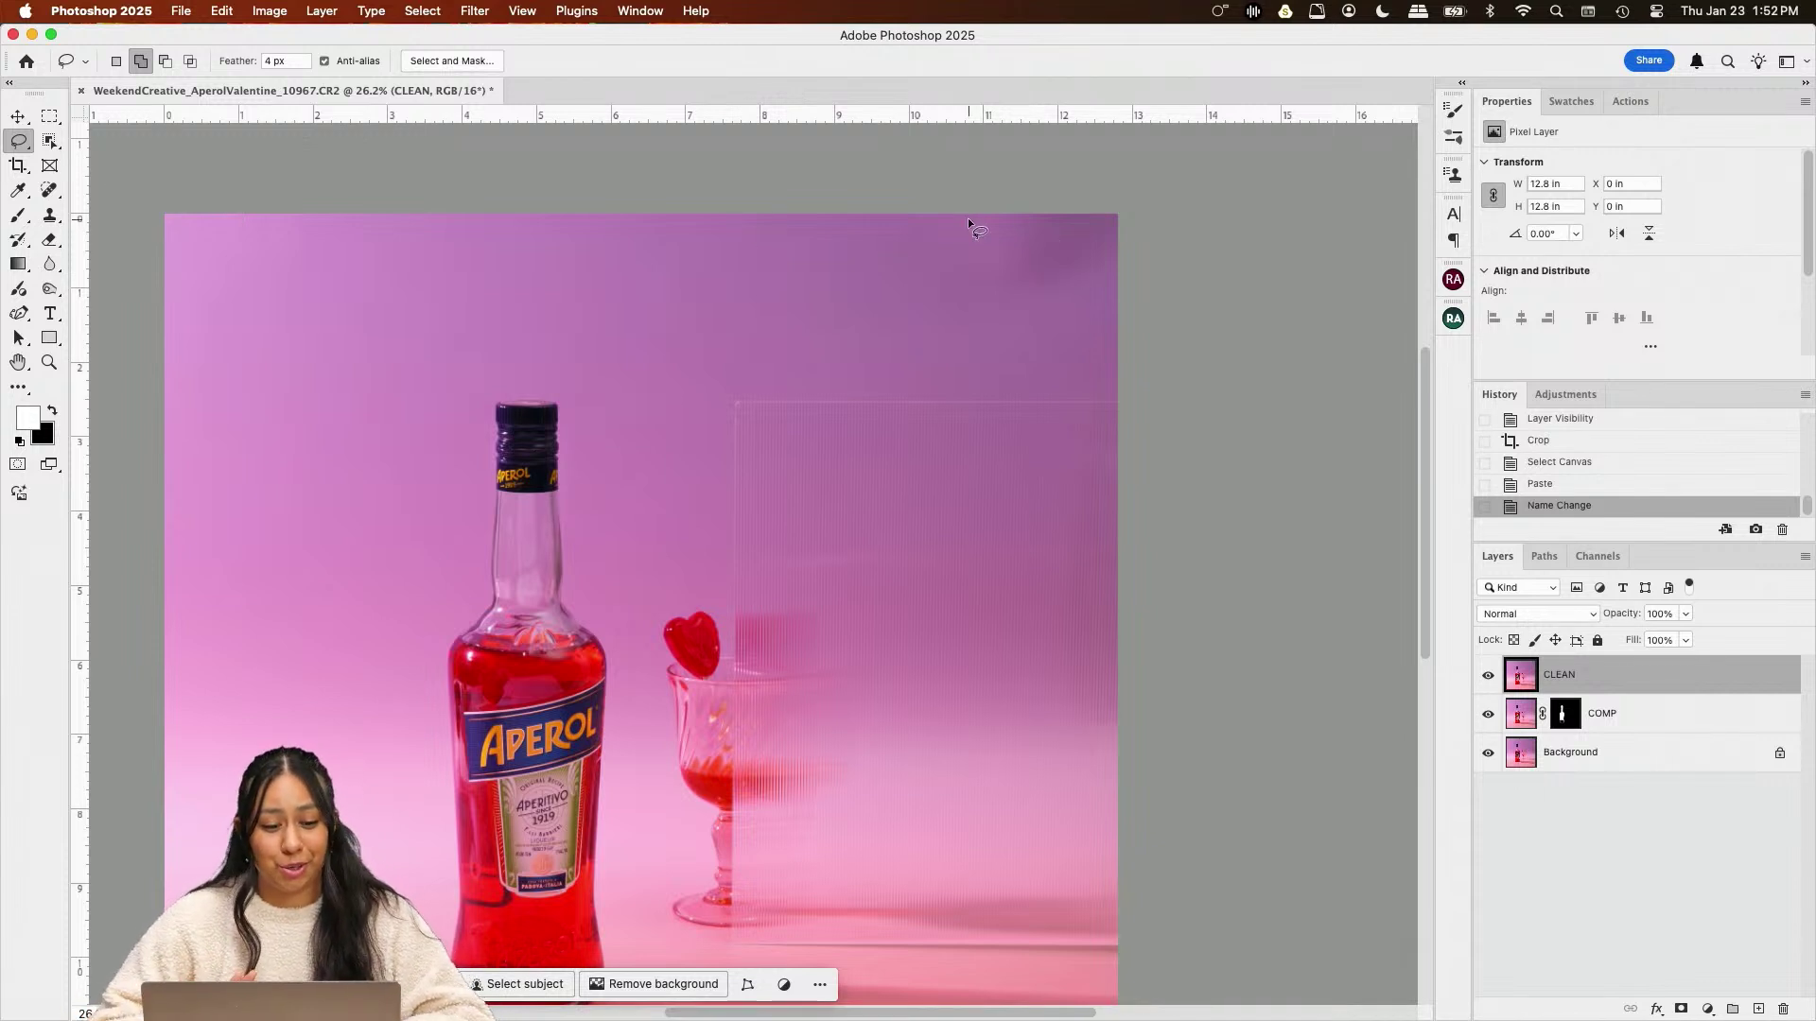
scroll(958, 196, up, 3)
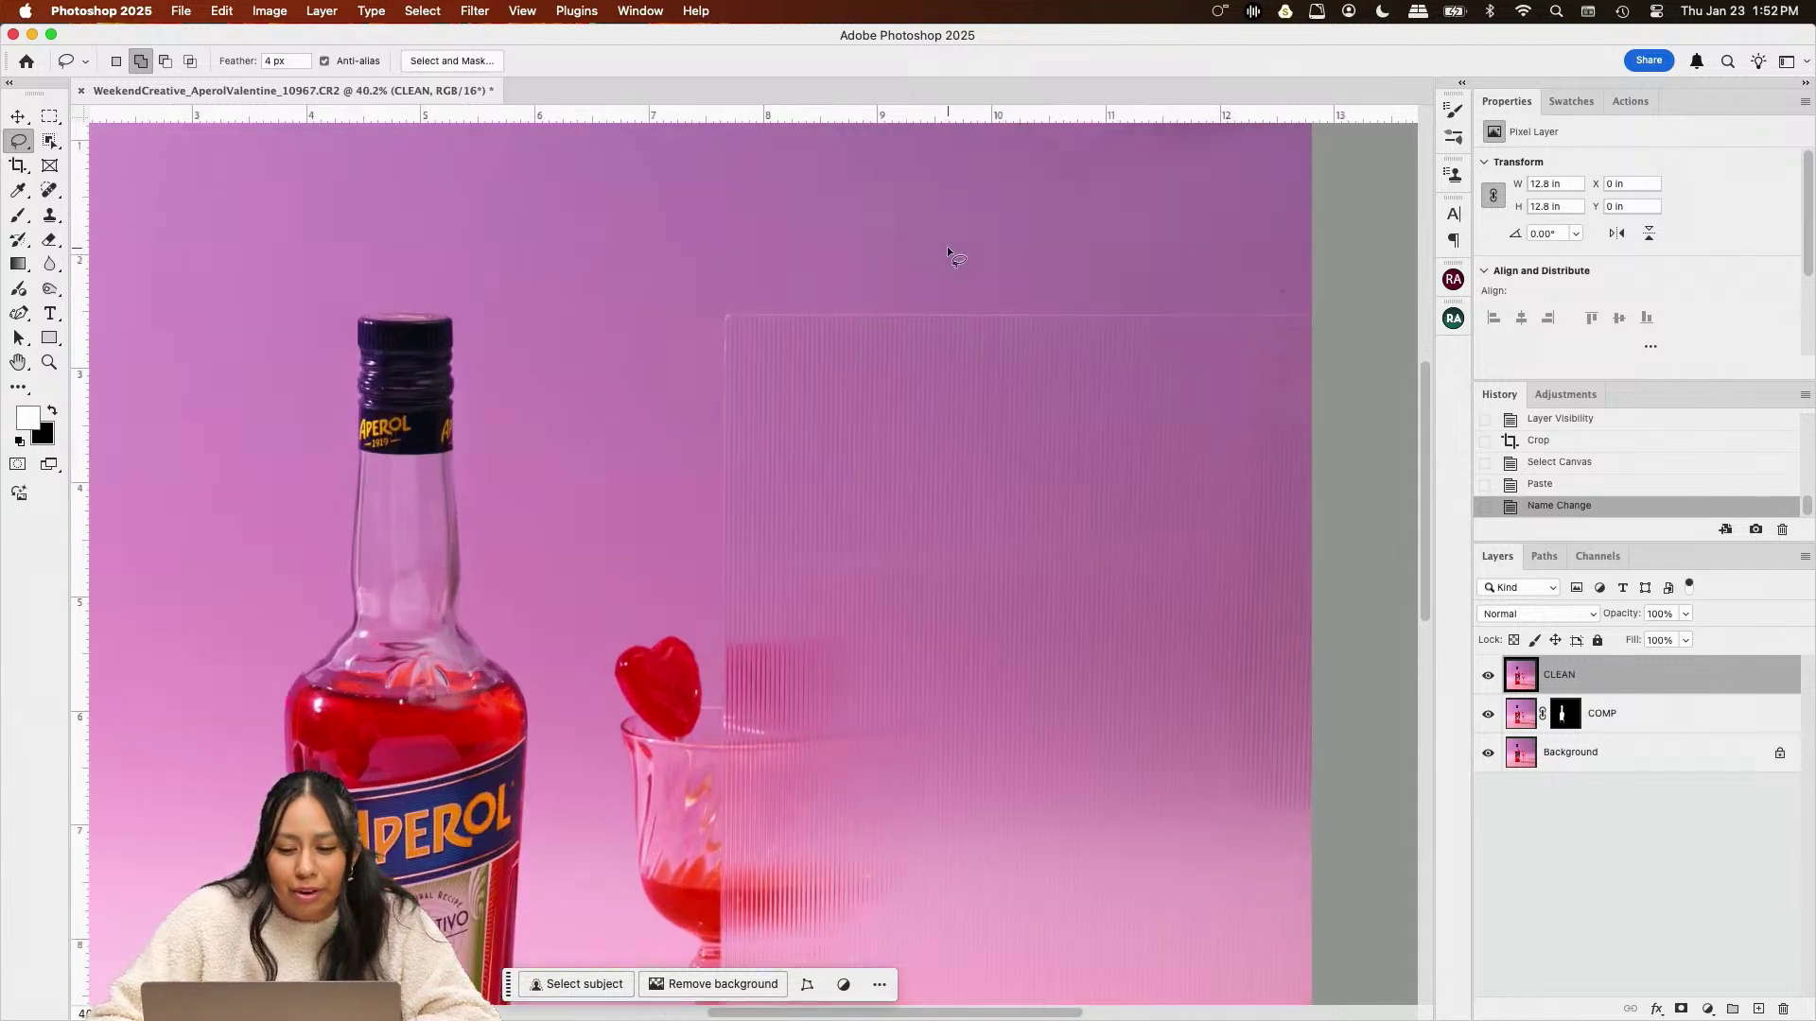
scroll(995, 297, up, 5)
scroll(995, 297, right, 5)
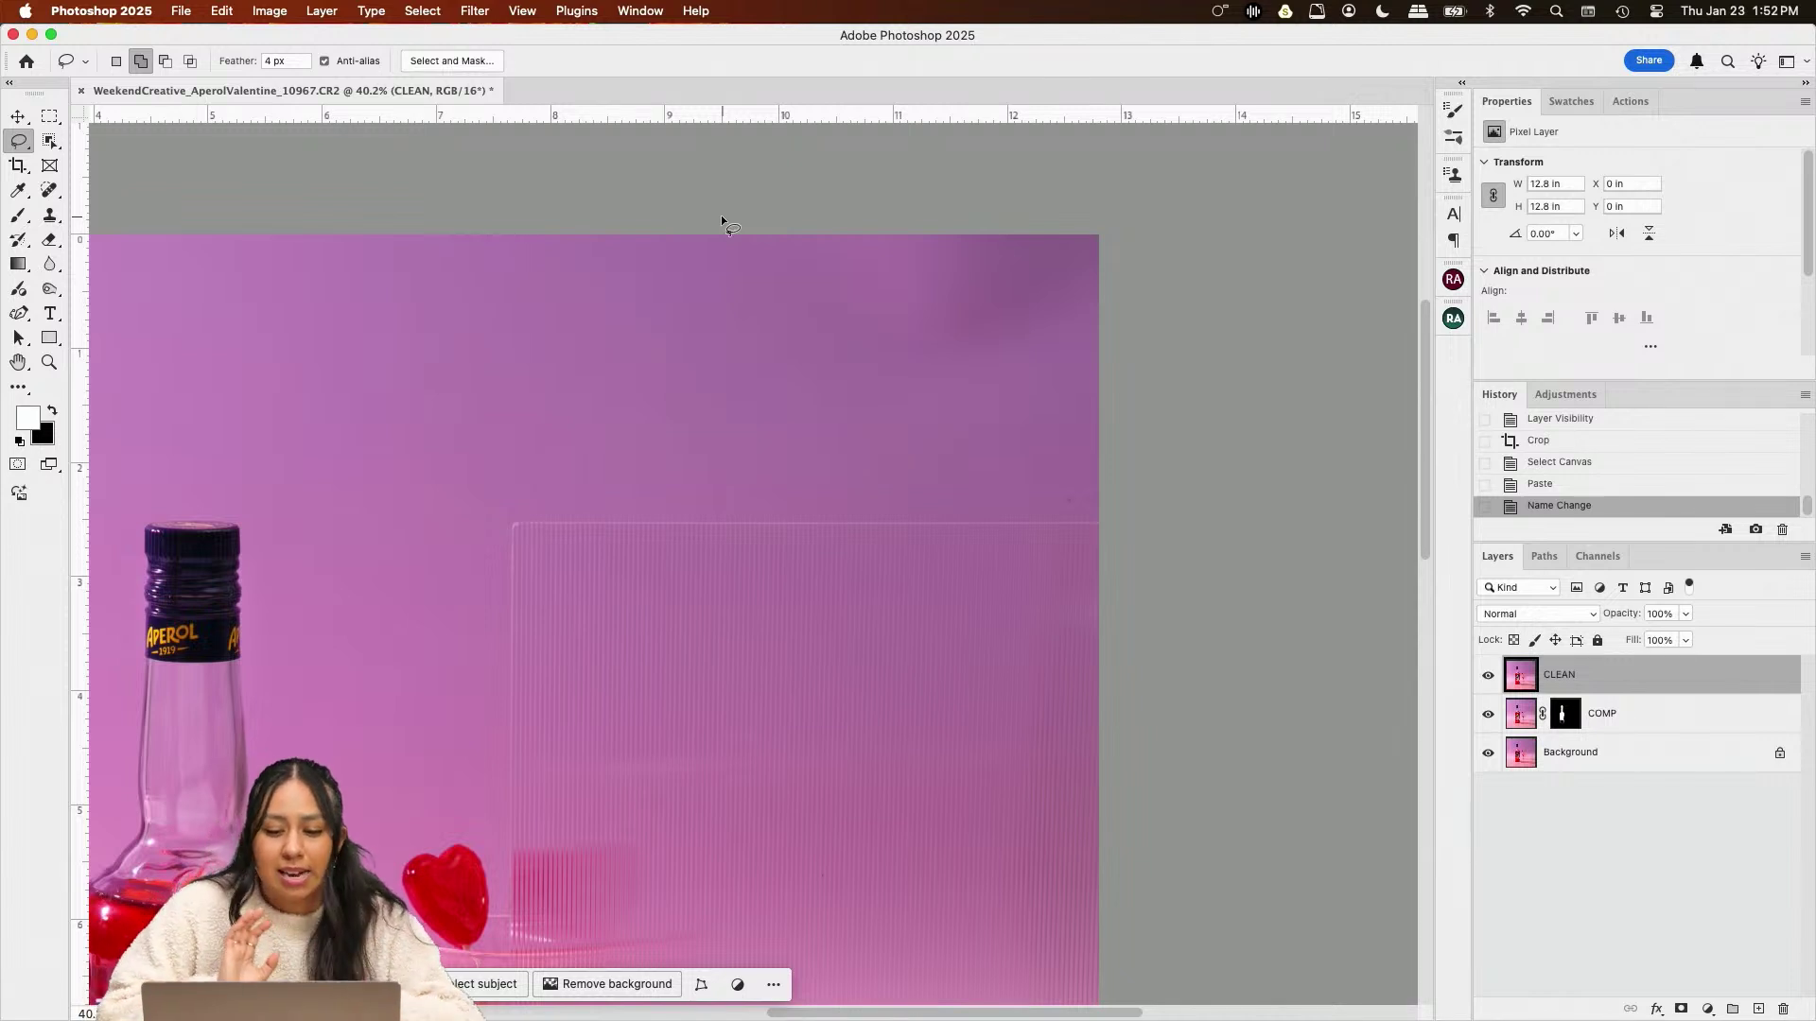
drag(719, 218, 647, 252)
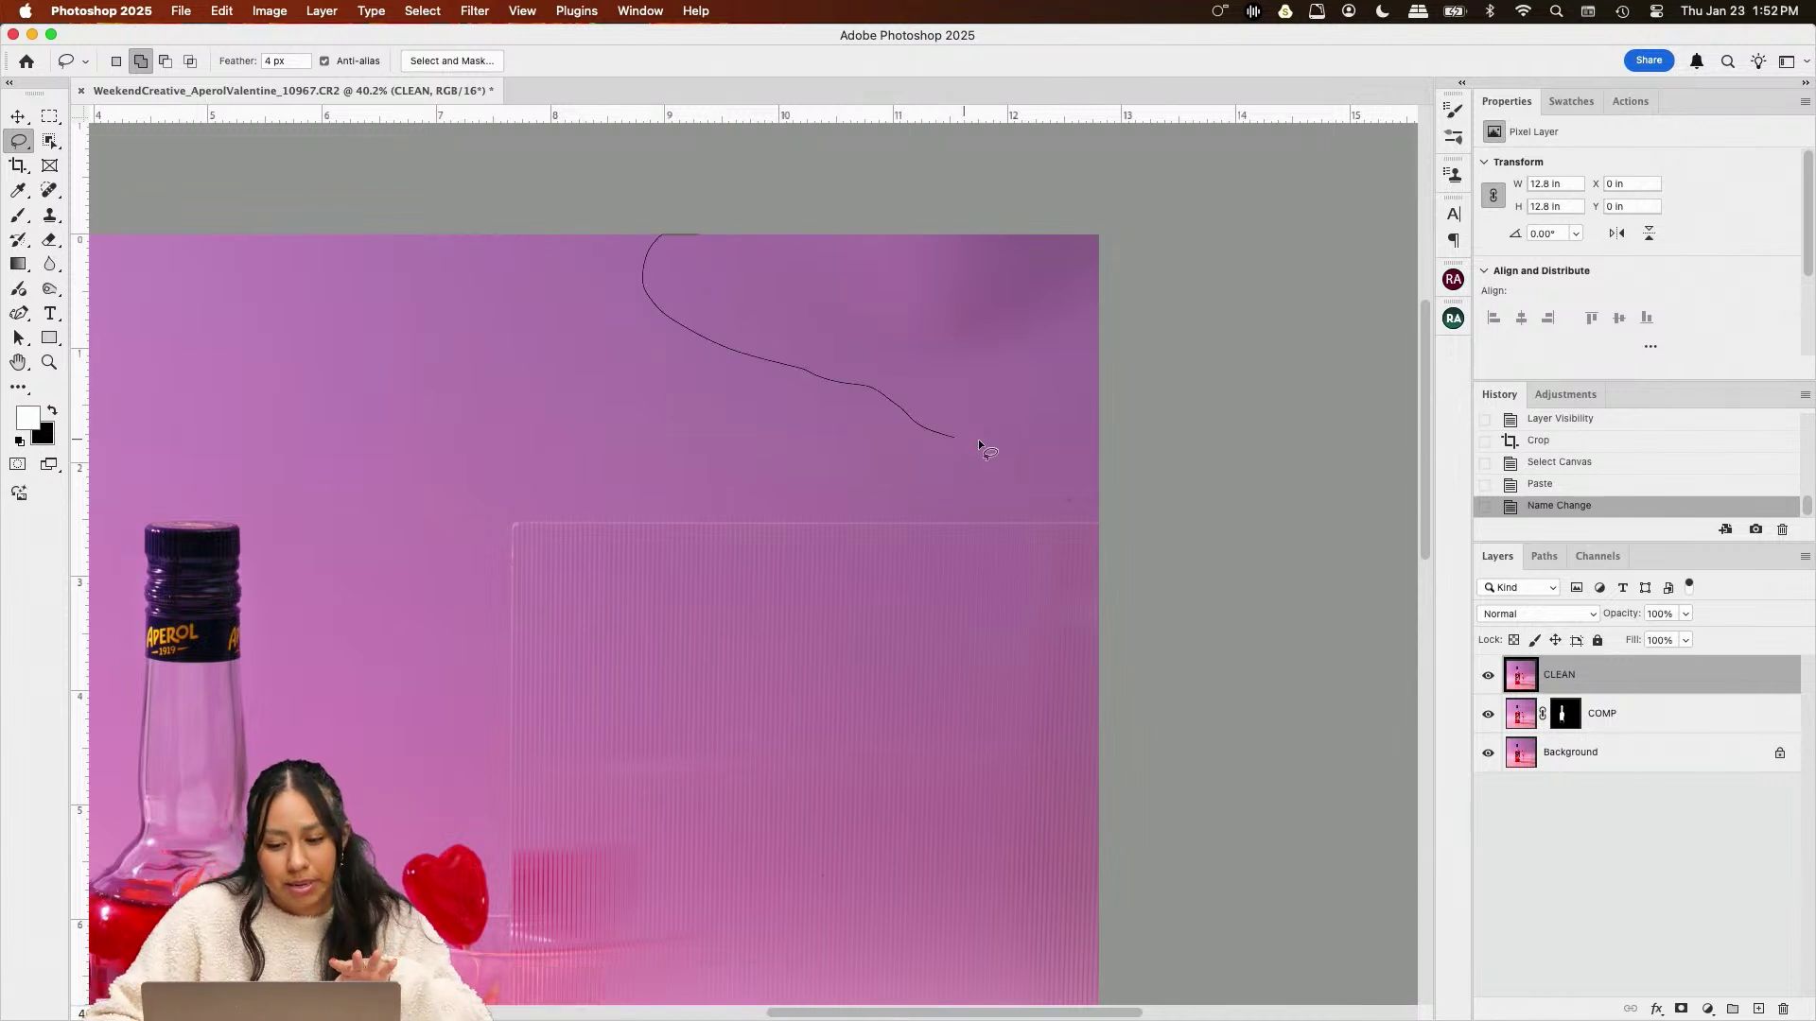
drag(1097, 369, 1120, 186)
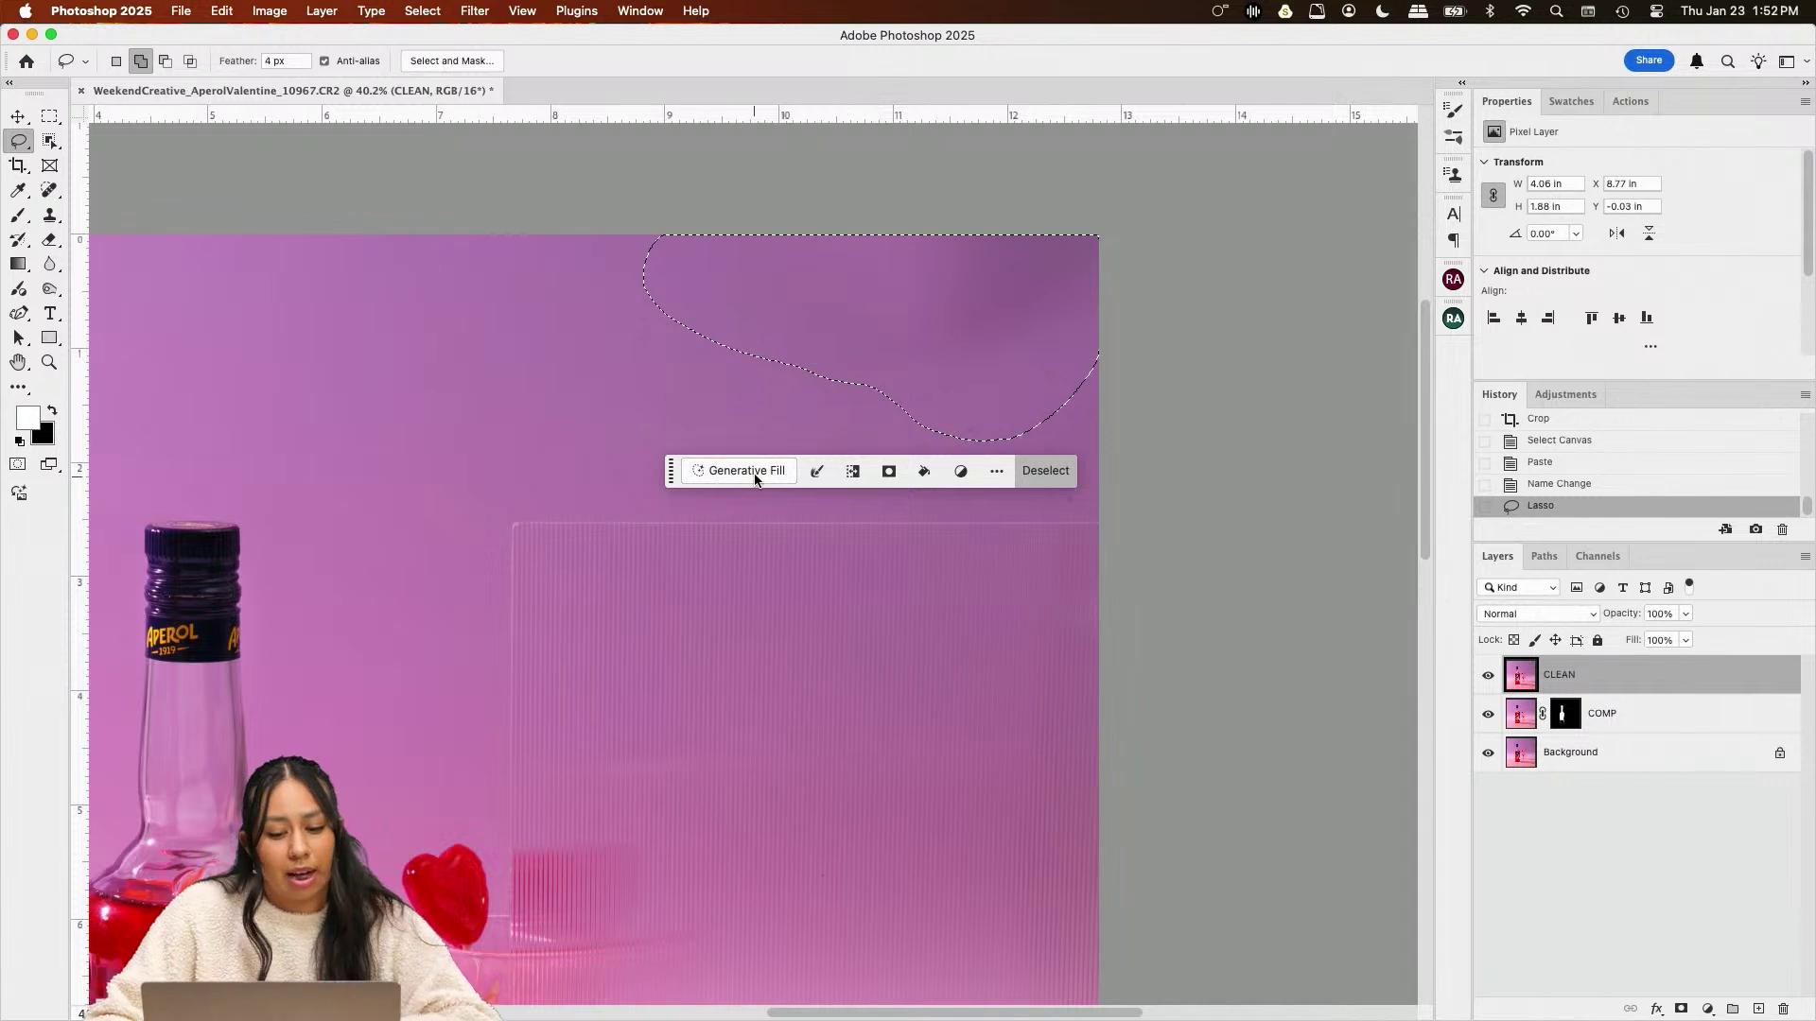
click(1063, 471)
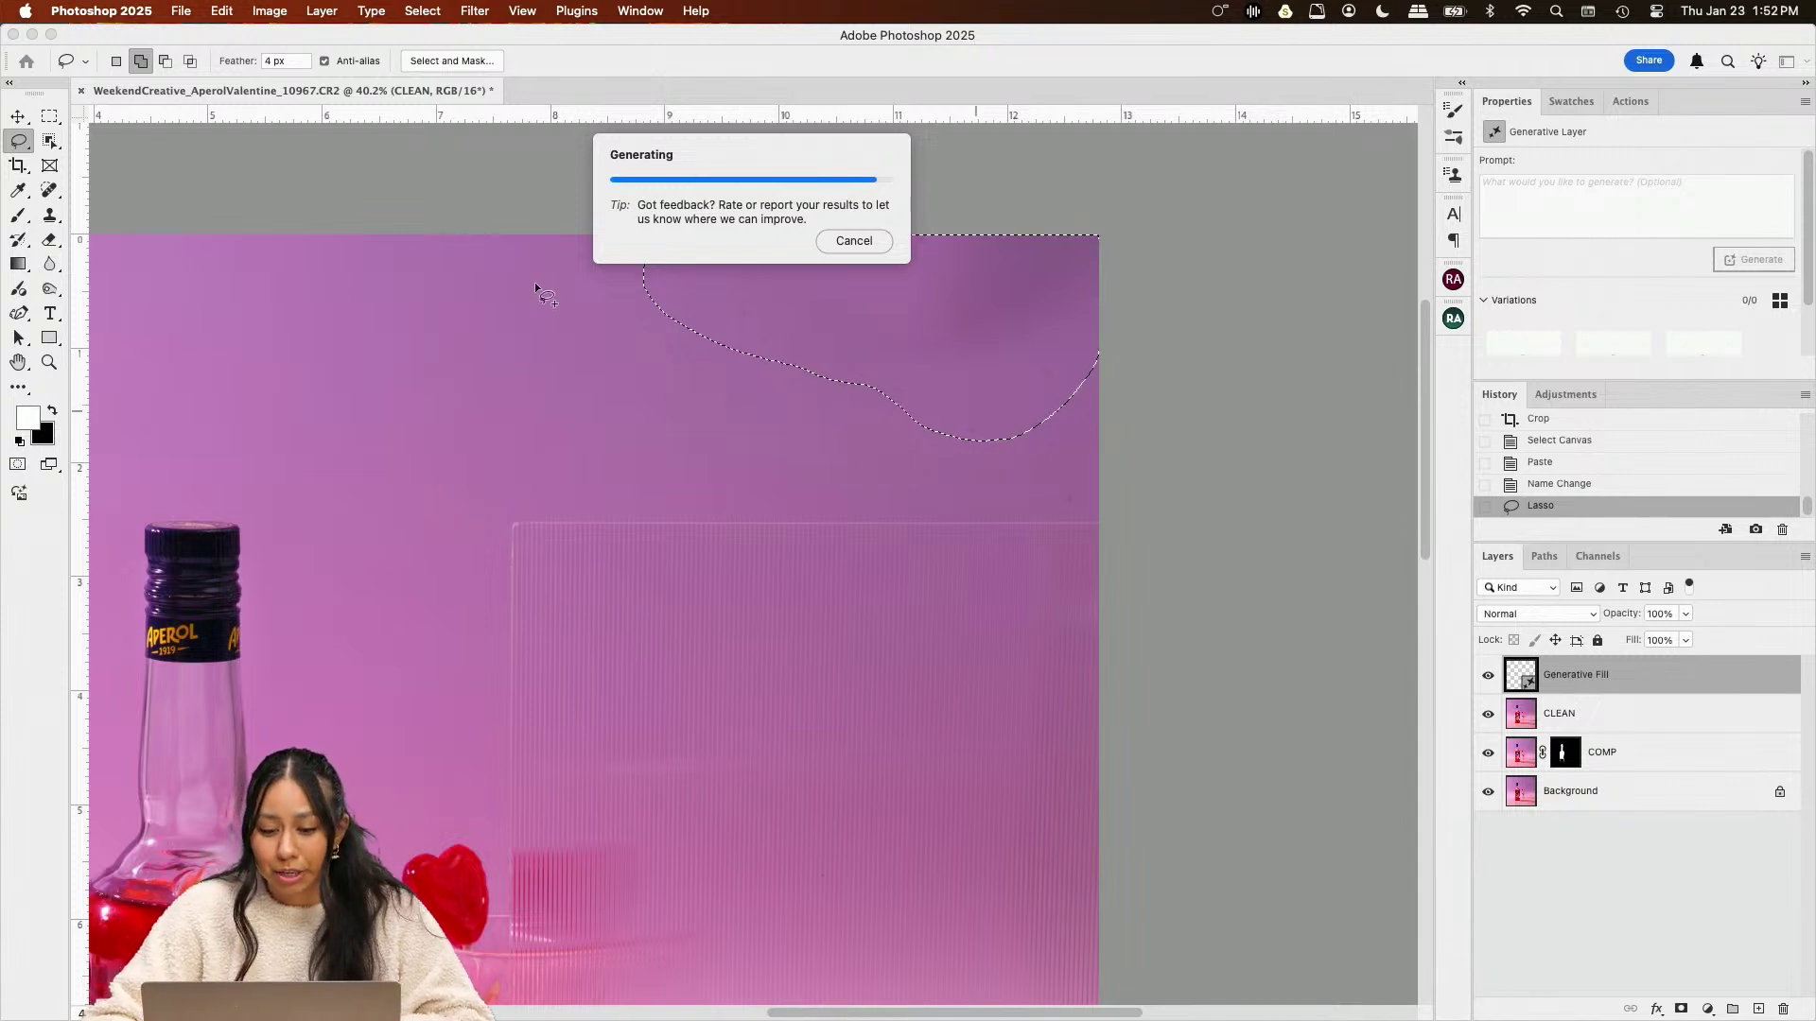
Review the Generative Fill variations for the backdrop corner and delete the generated layer
click(890, 480)
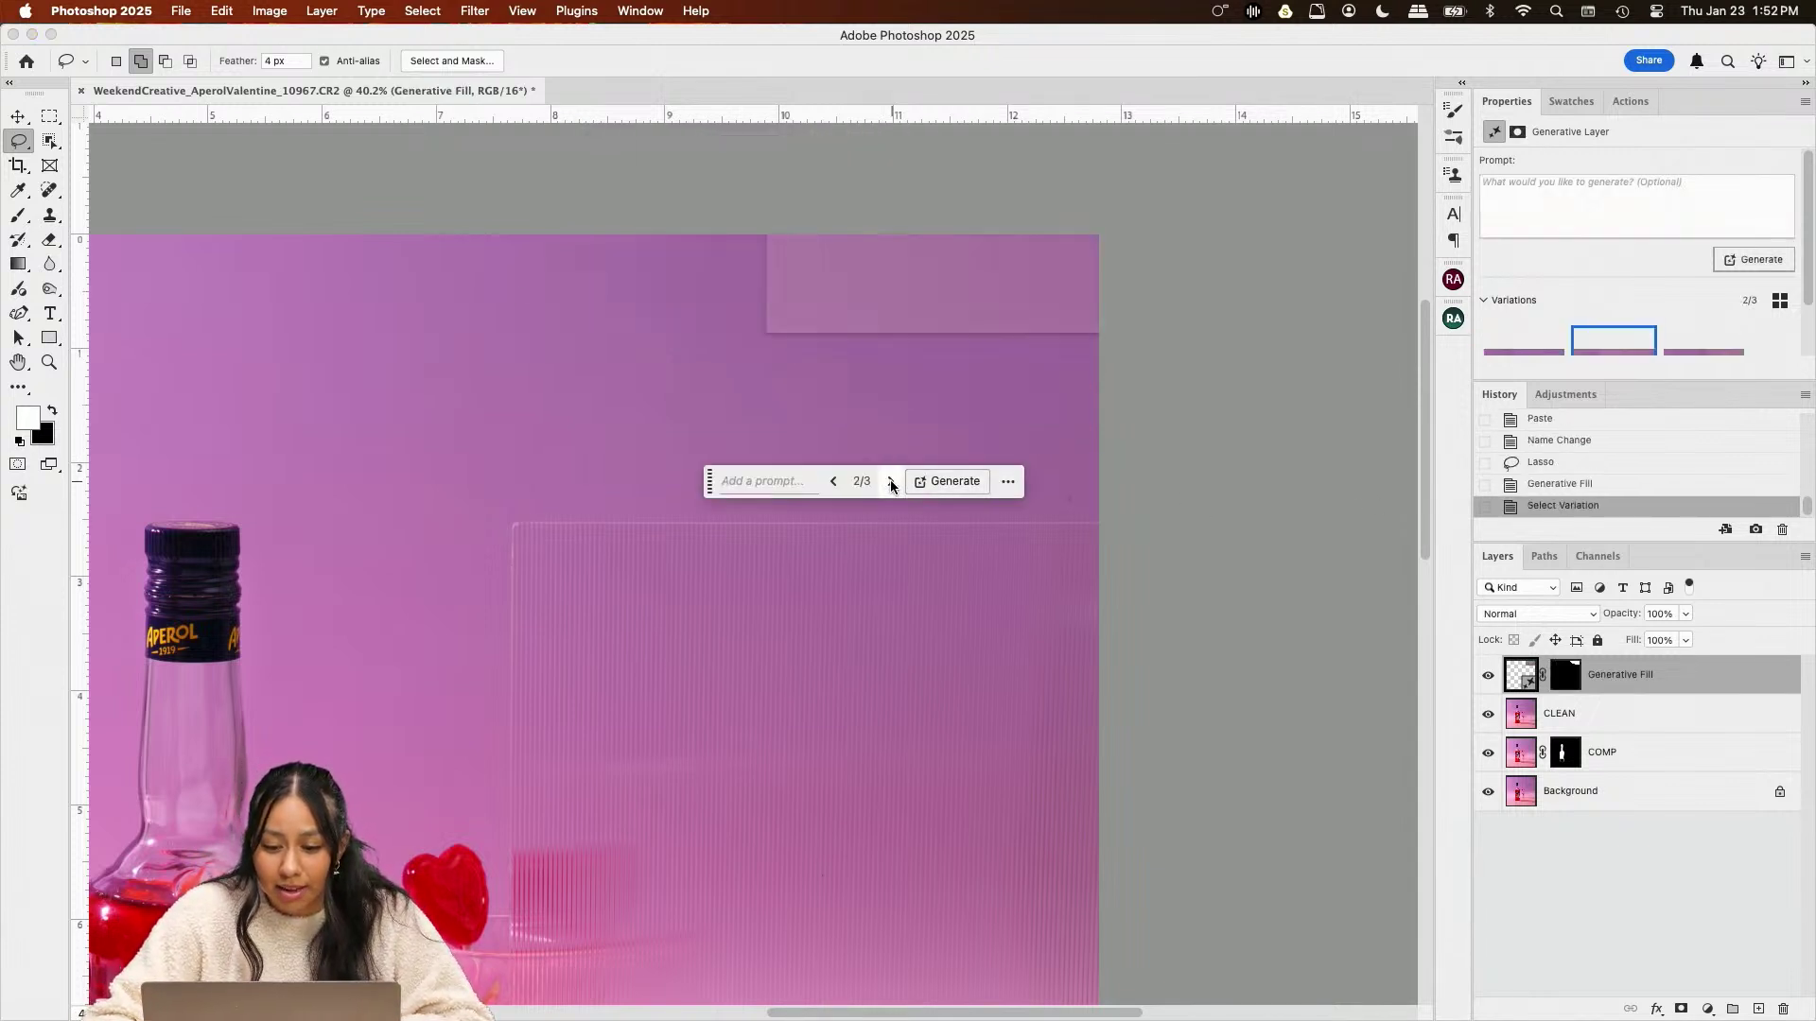
click(891, 482)
click(835, 484)
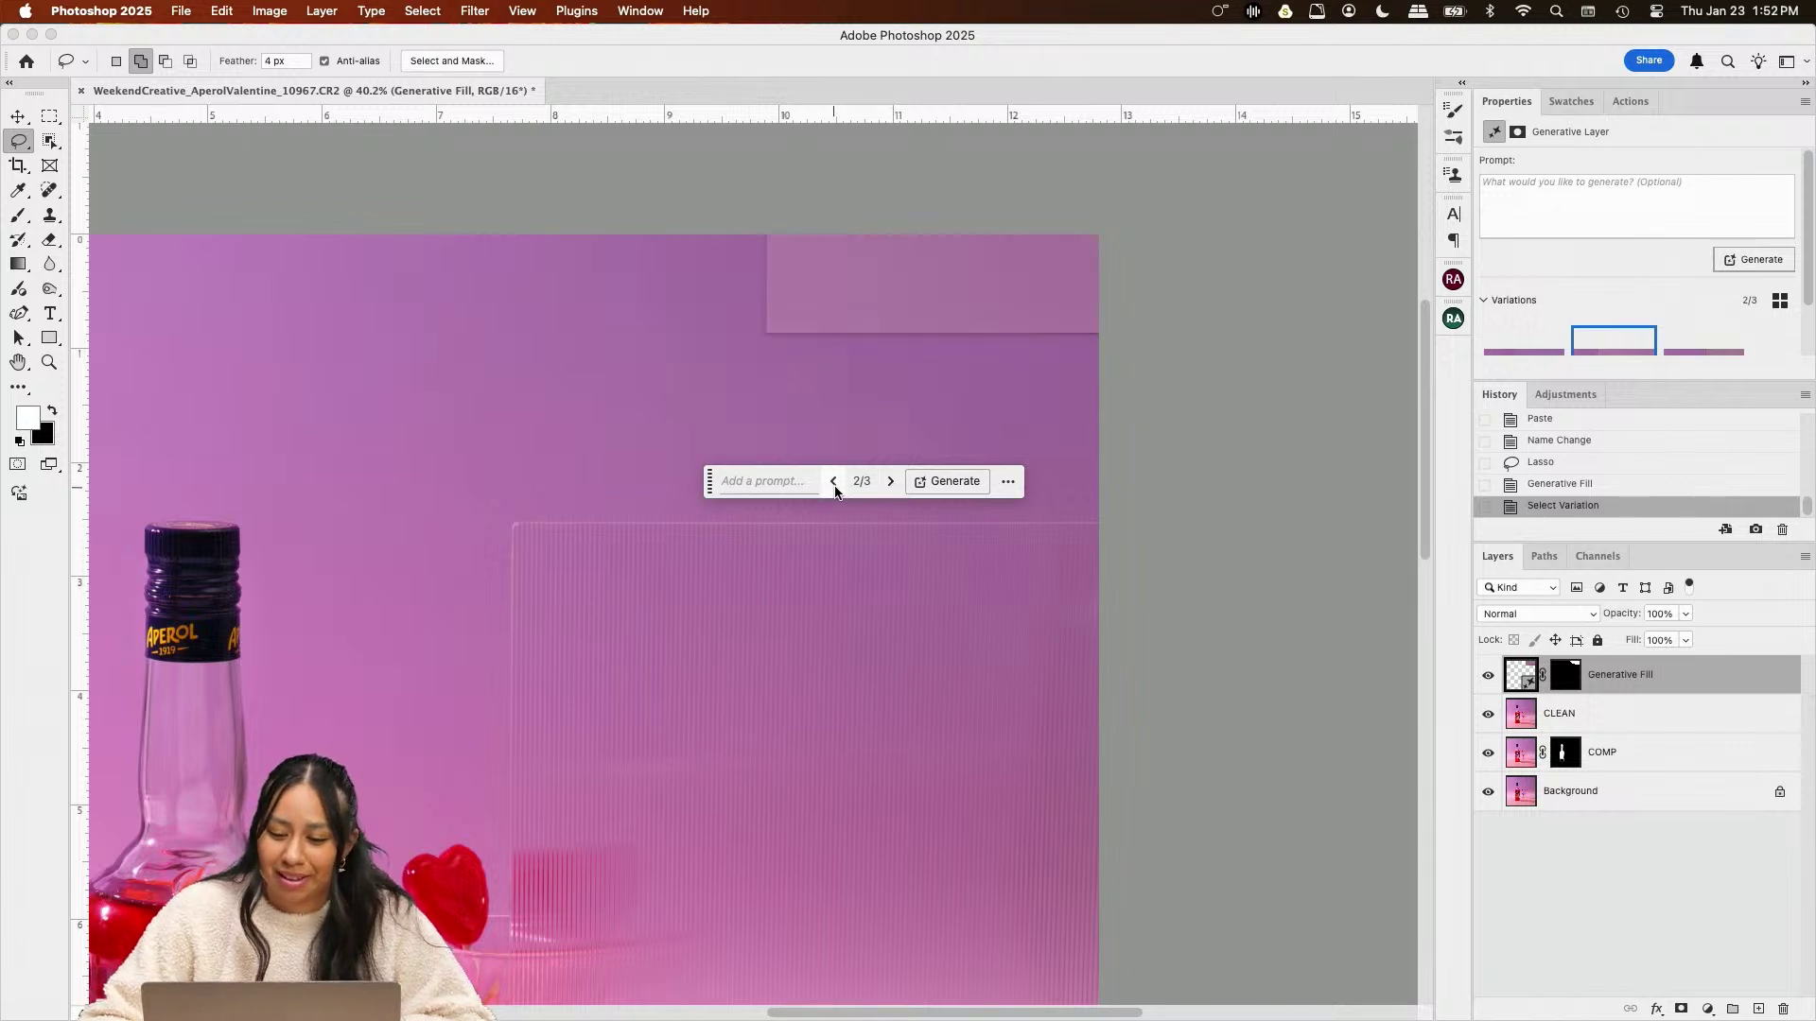
click(890, 483)
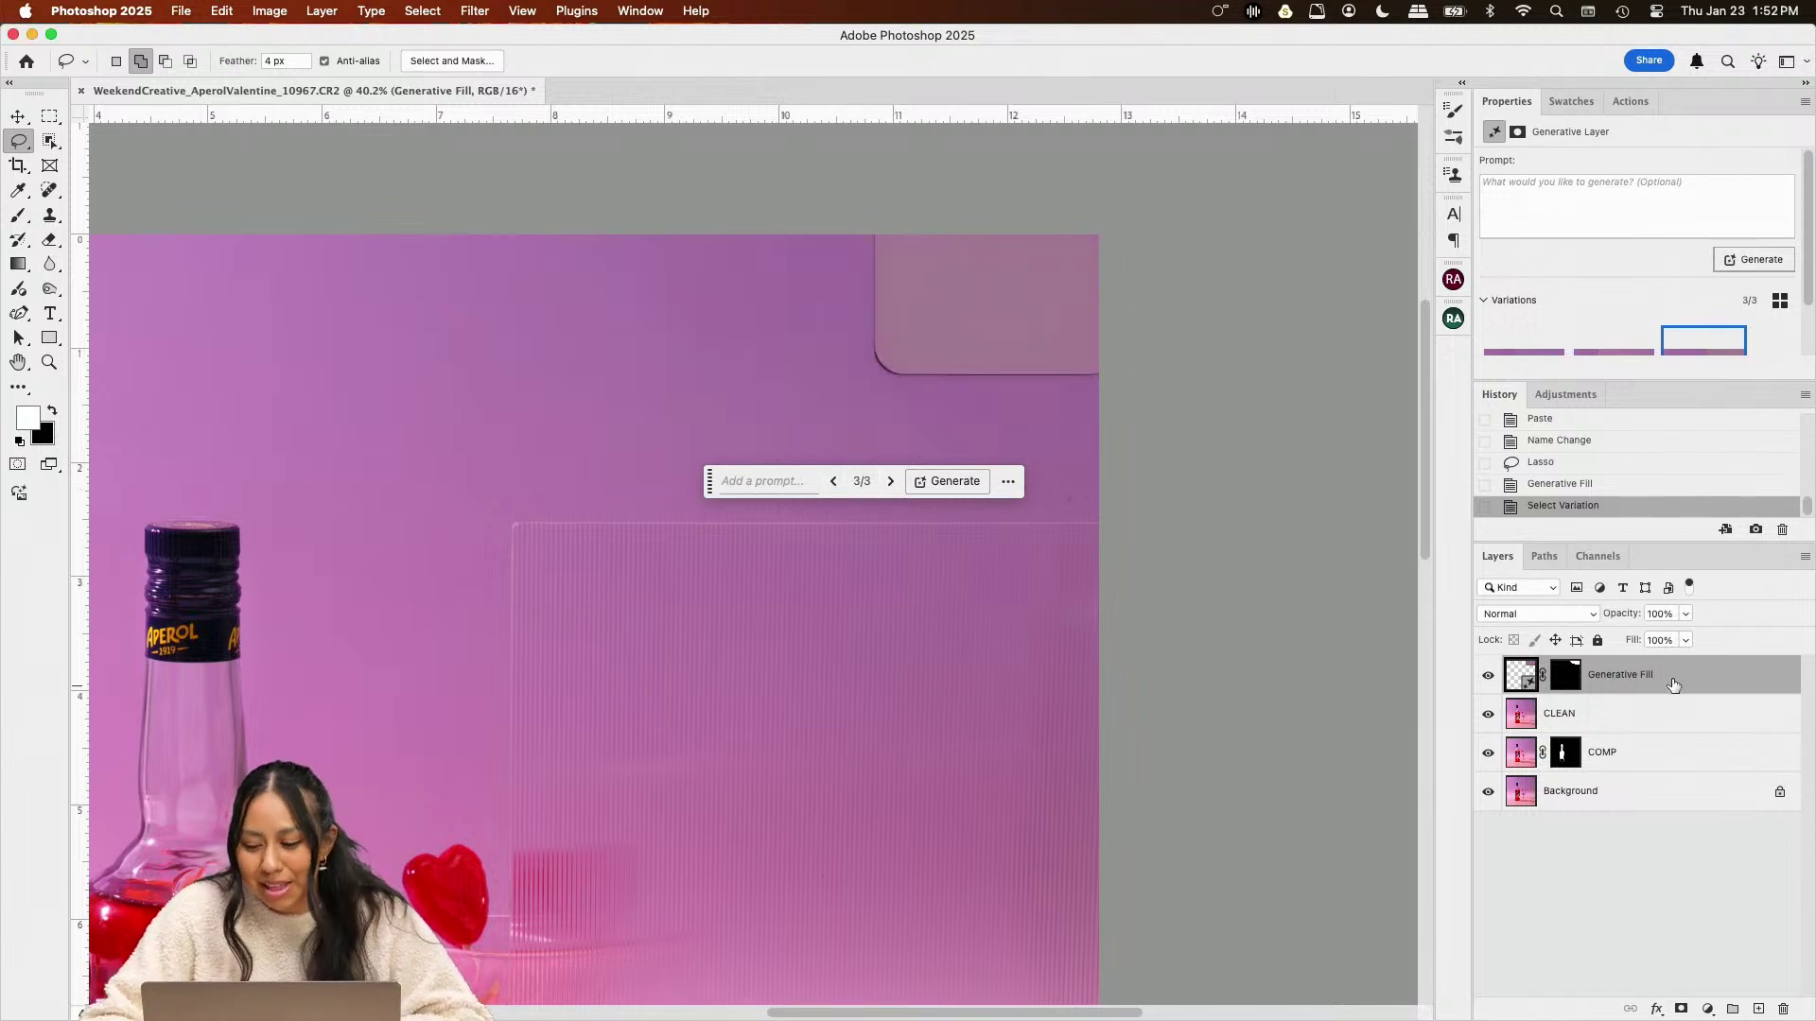
key(BackSpace)
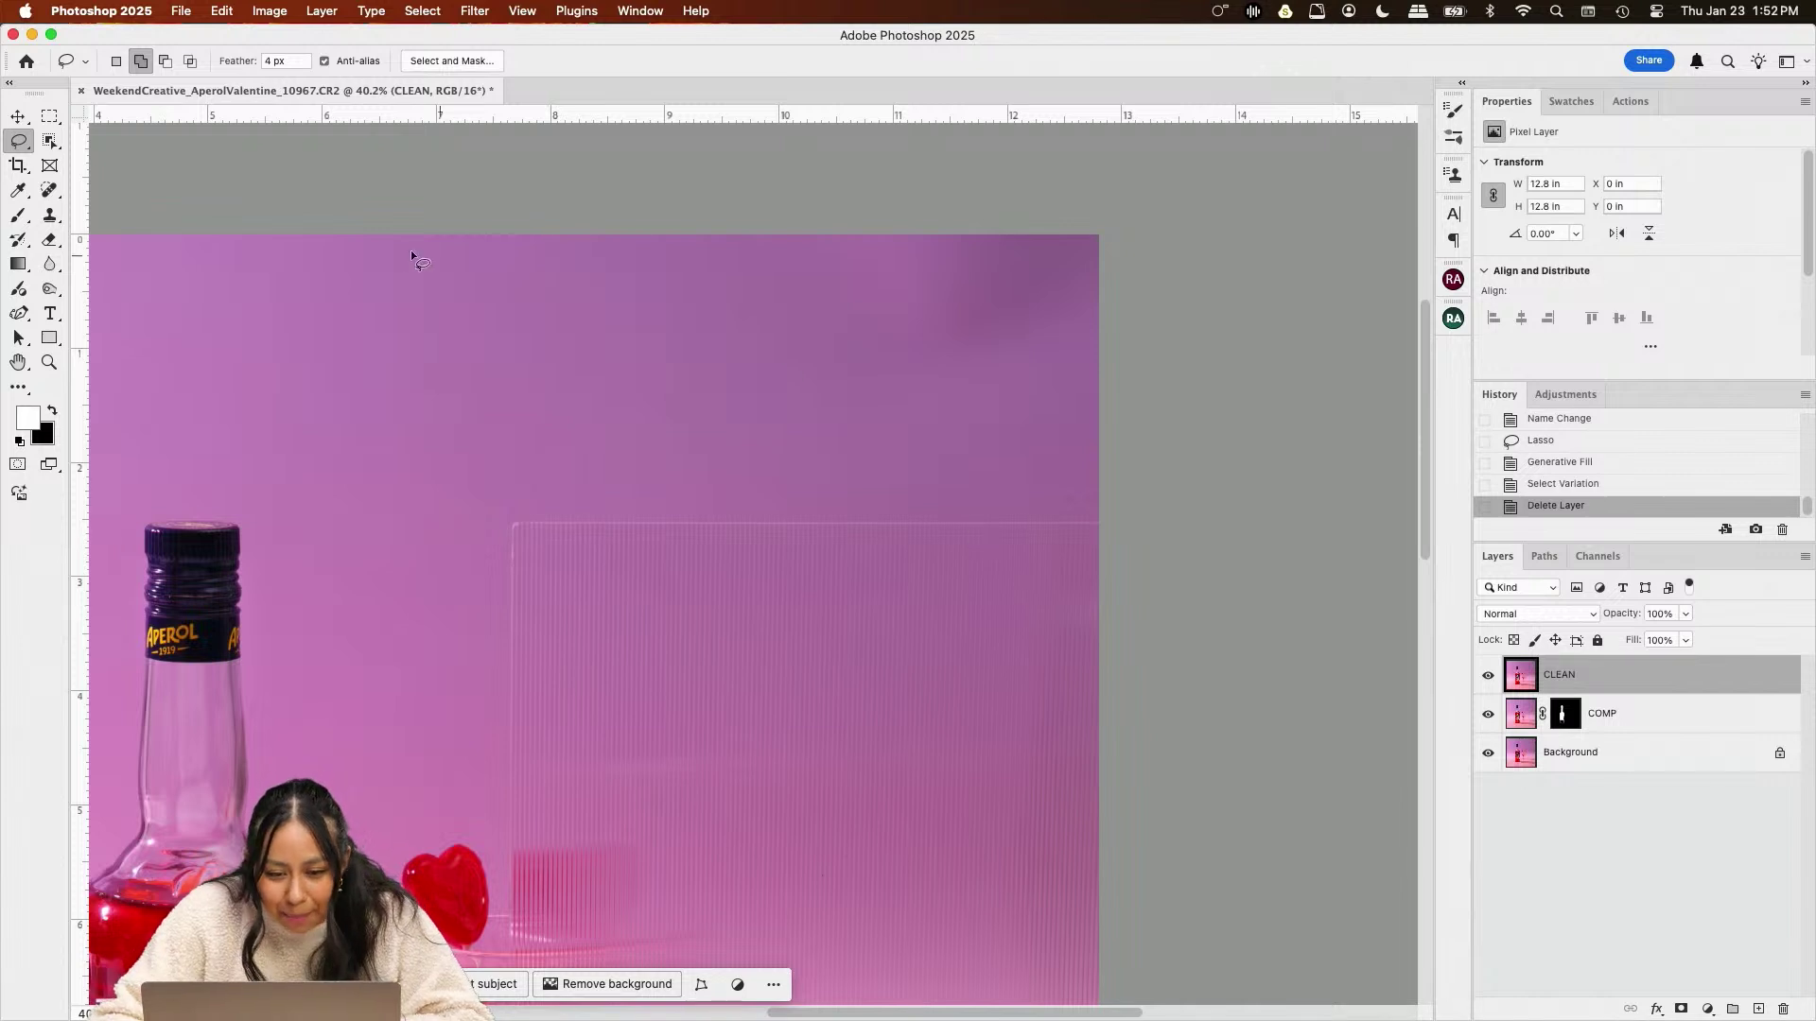
Begin a second, slightly tighter 1:1 crop by pulling in the image's bottom edge, and check the right side and top of the frame
click(22, 163)
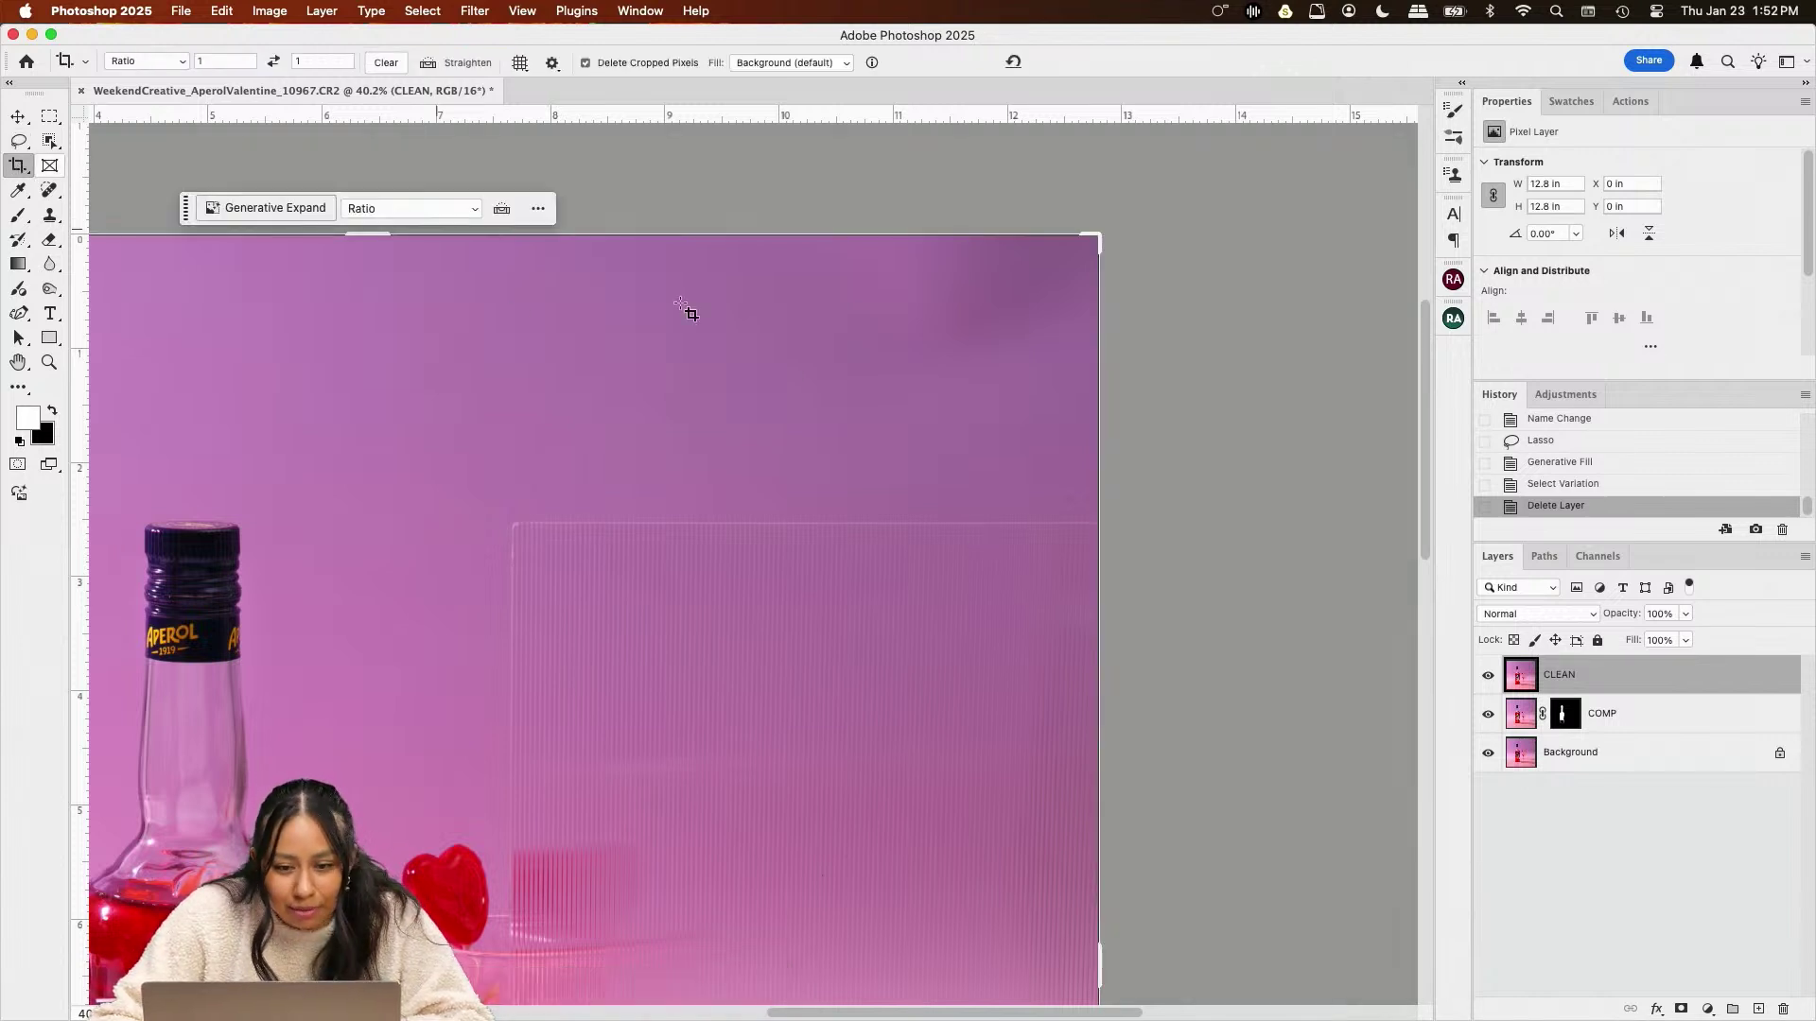
click(858, 560)
scroll(915, 545, down, 5)
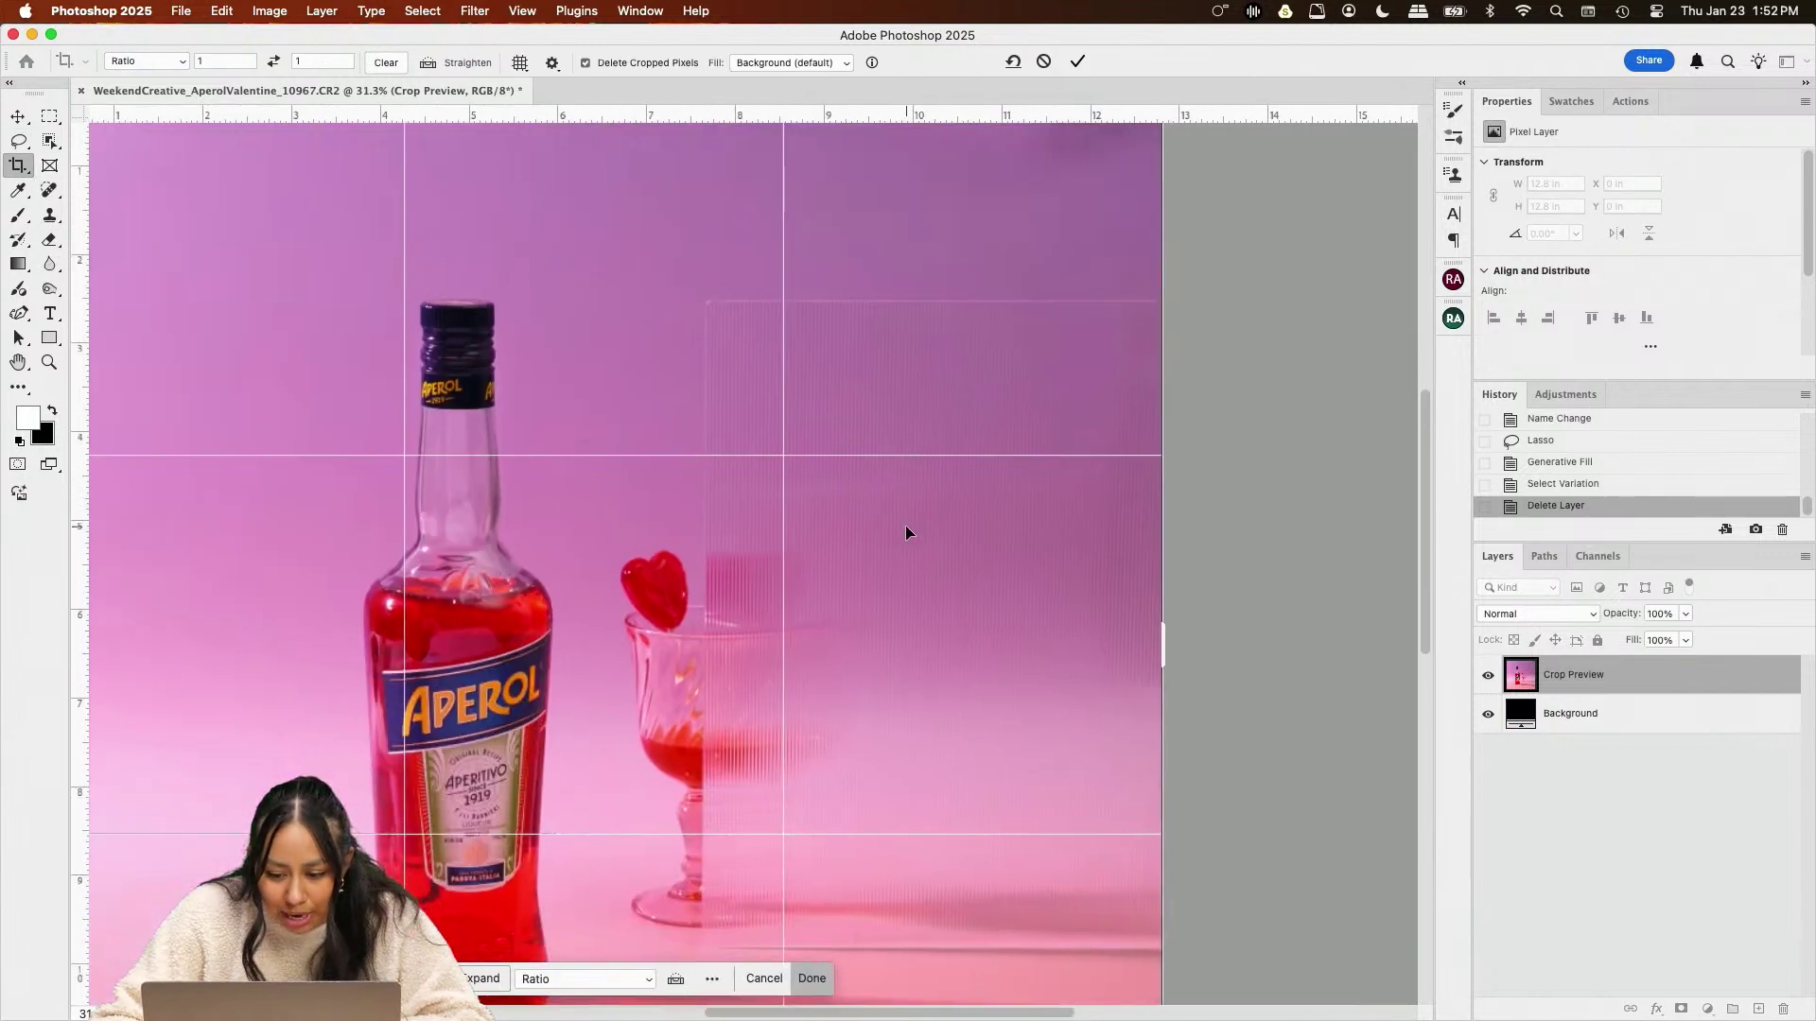
scroll(969, 532, up, 5)
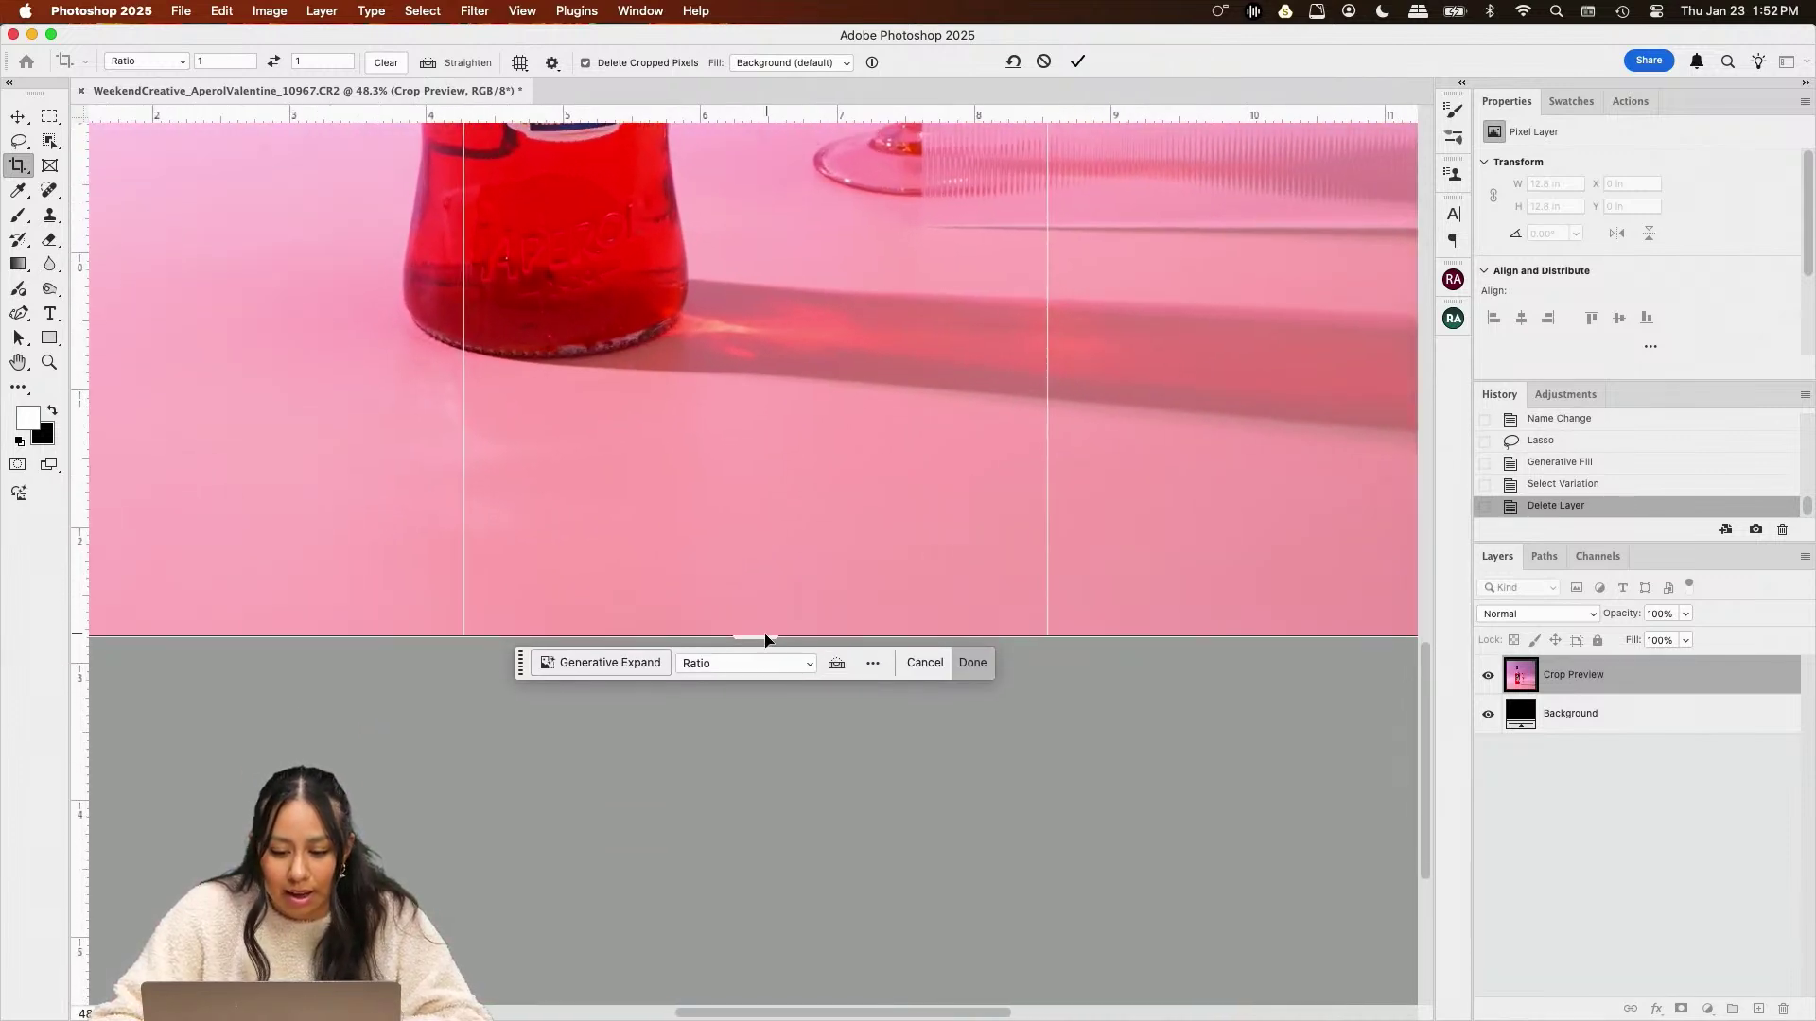
drag(763, 631, 760, 626)
scroll(899, 620, right, 4)
scroll(940, 616, up, 10)
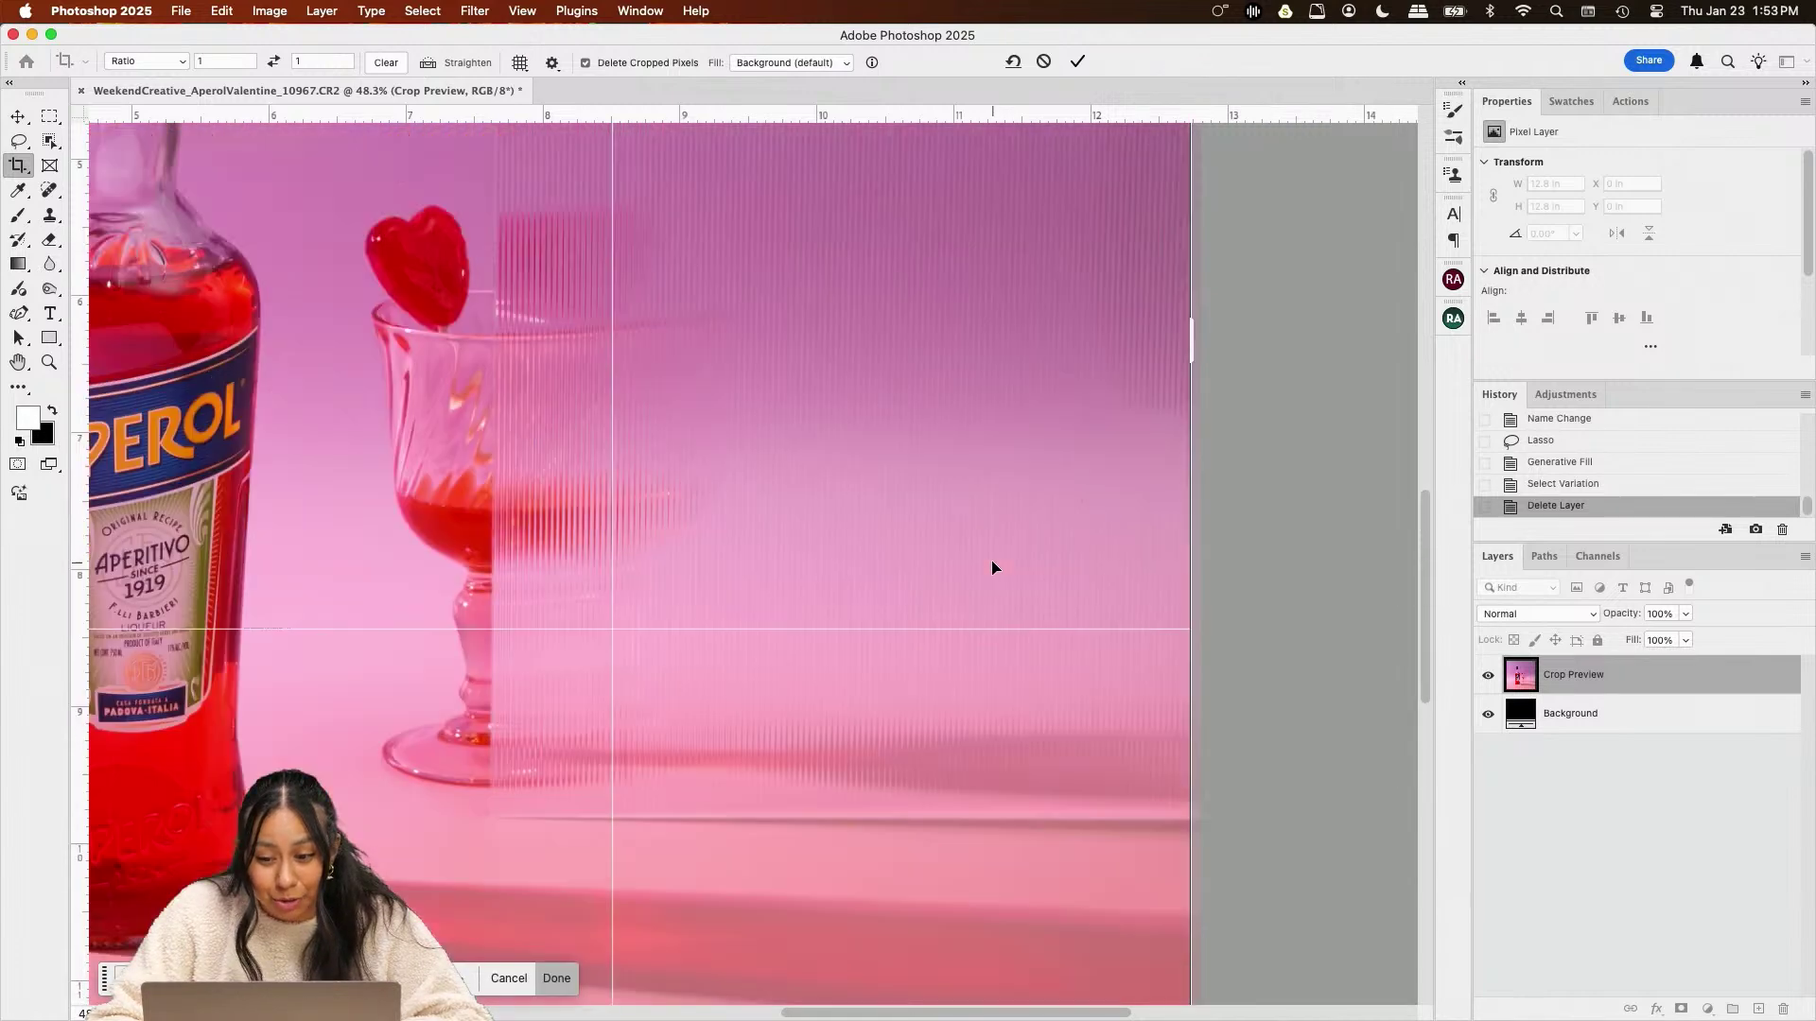
scroll(990, 560, up, 10)
scroll(990, 560, left, 8)
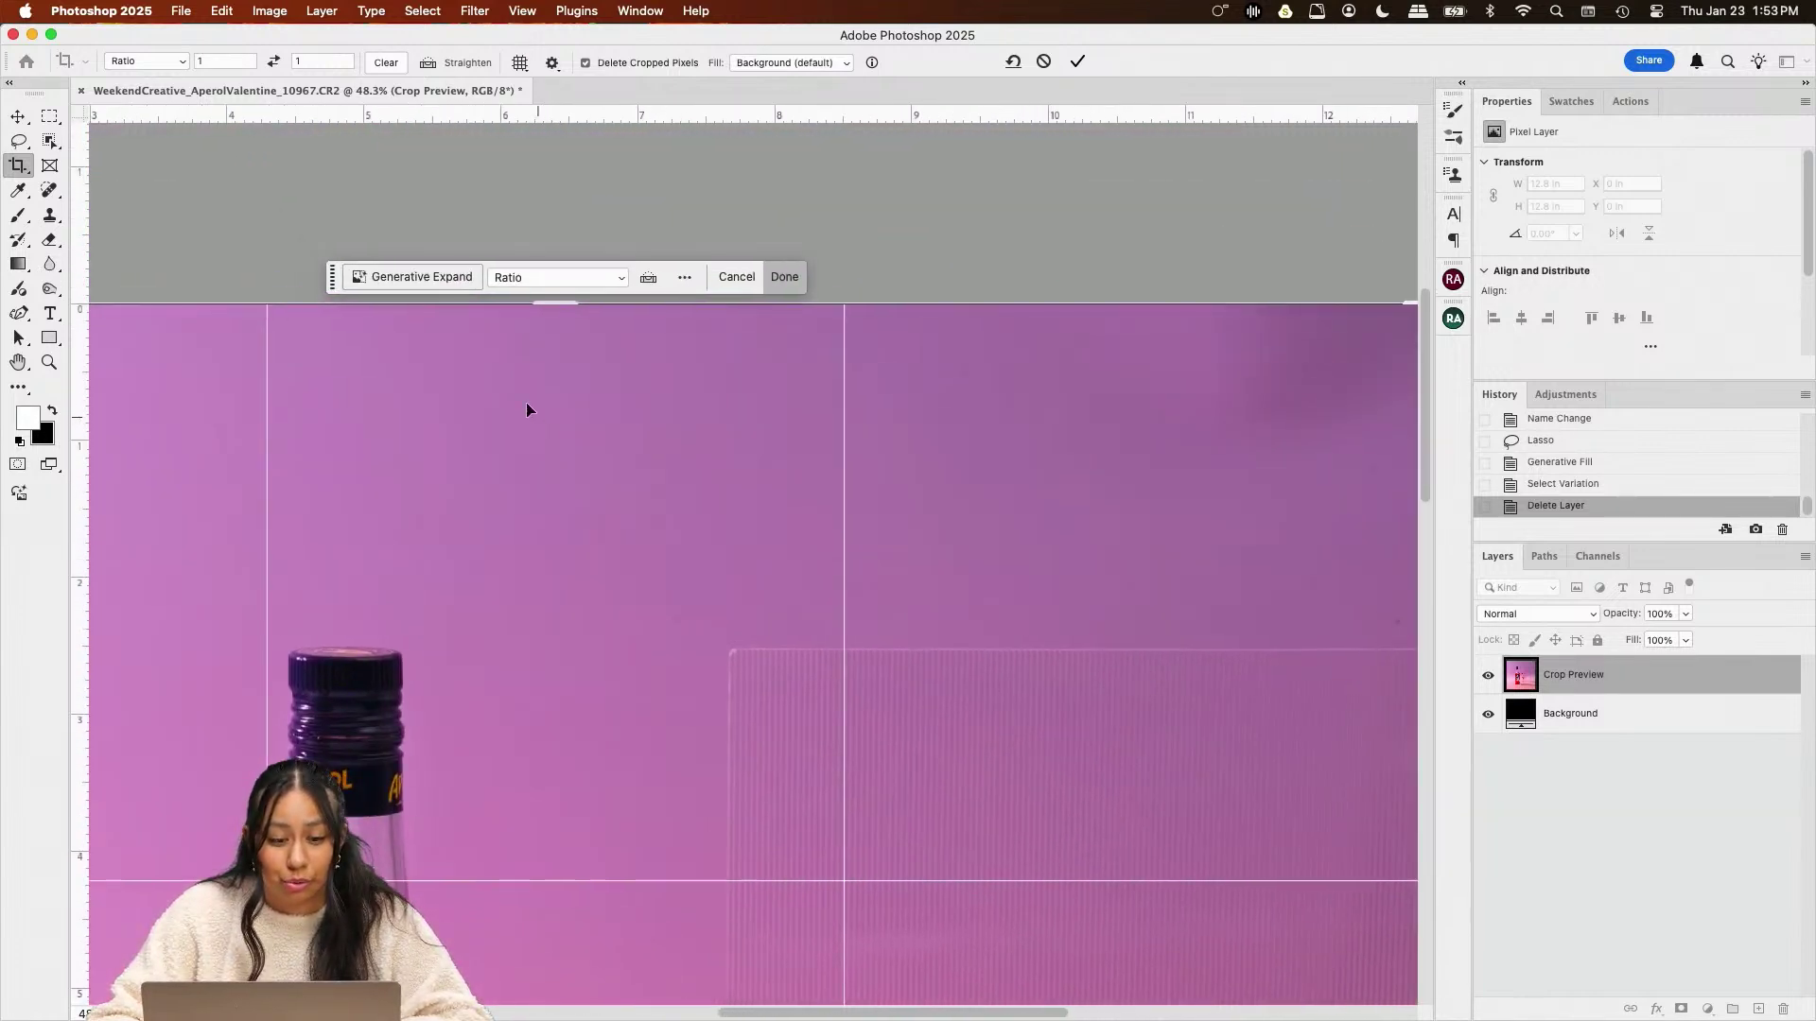
Nudge the crop near the photo's top edge, keep Delete Cropped Pixels enabled, and apply the 1:1 crop
drag(696, 329, 708, 333)
scroll(786, 436, left, 4)
scroll(785, 435, down, 2)
scroll(785, 437, down, 2)
scroll(800, 435, left, 8)
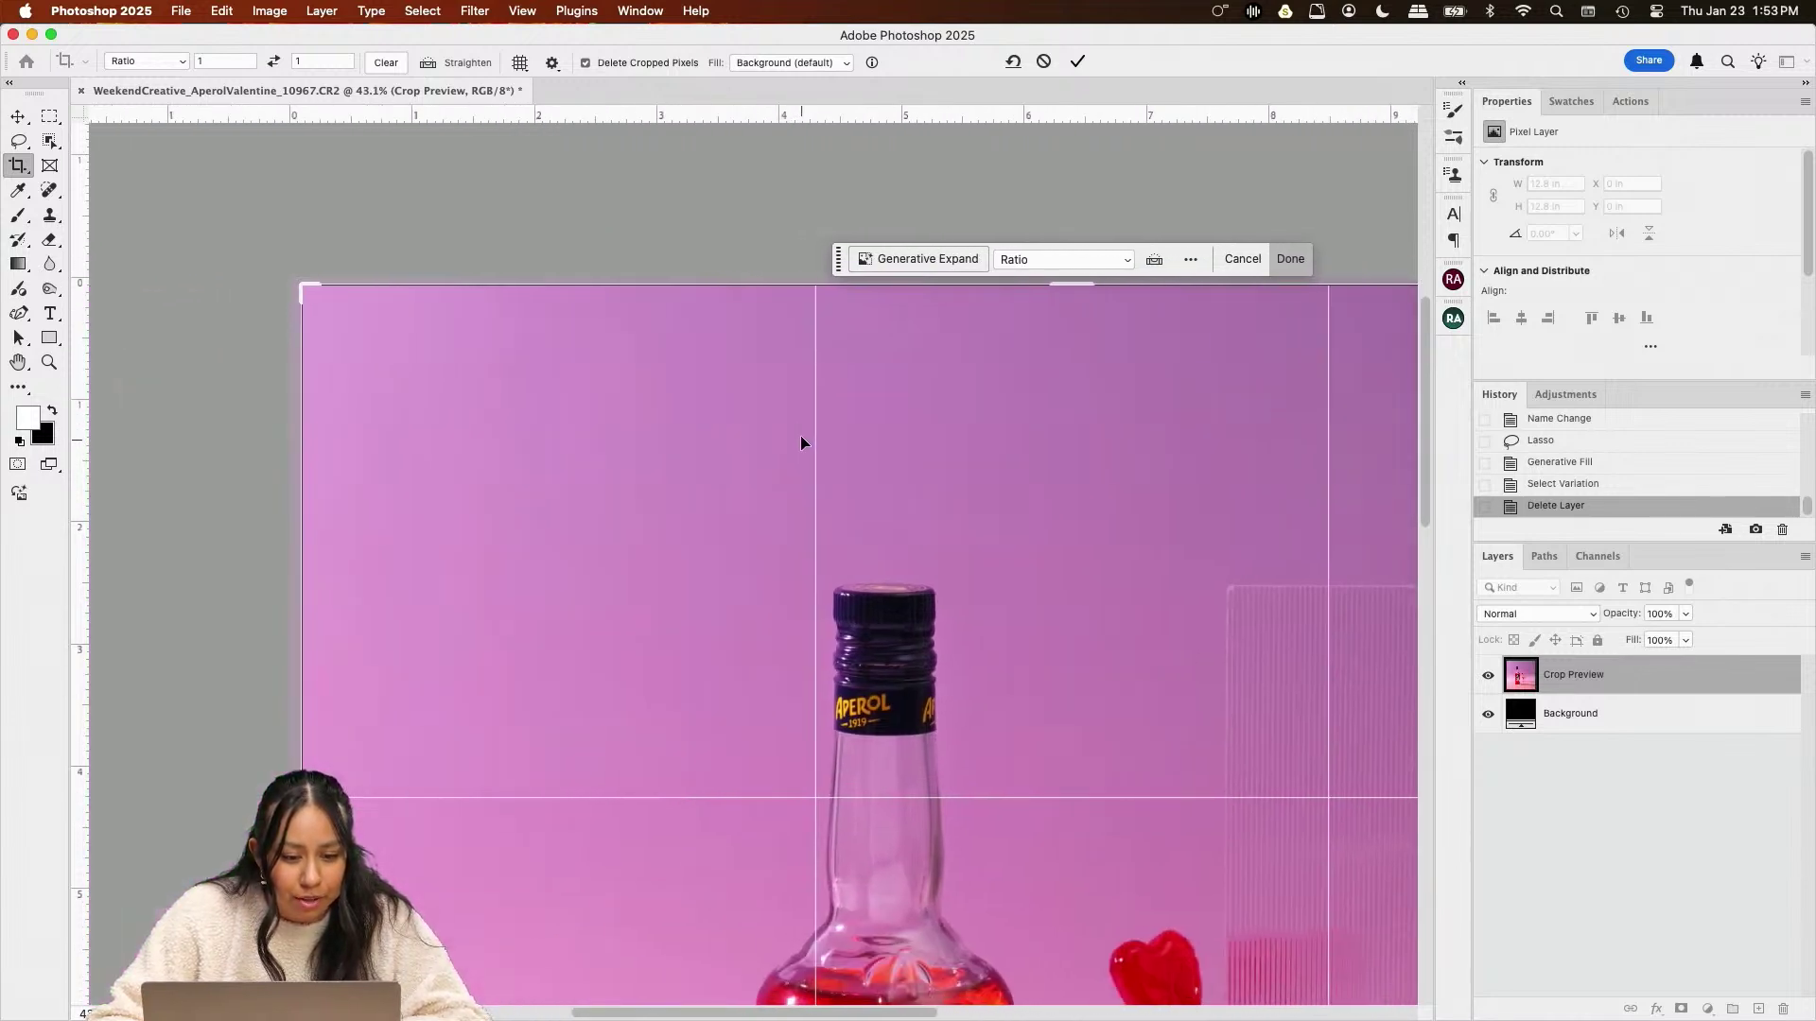
click(585, 62)
click(586, 63)
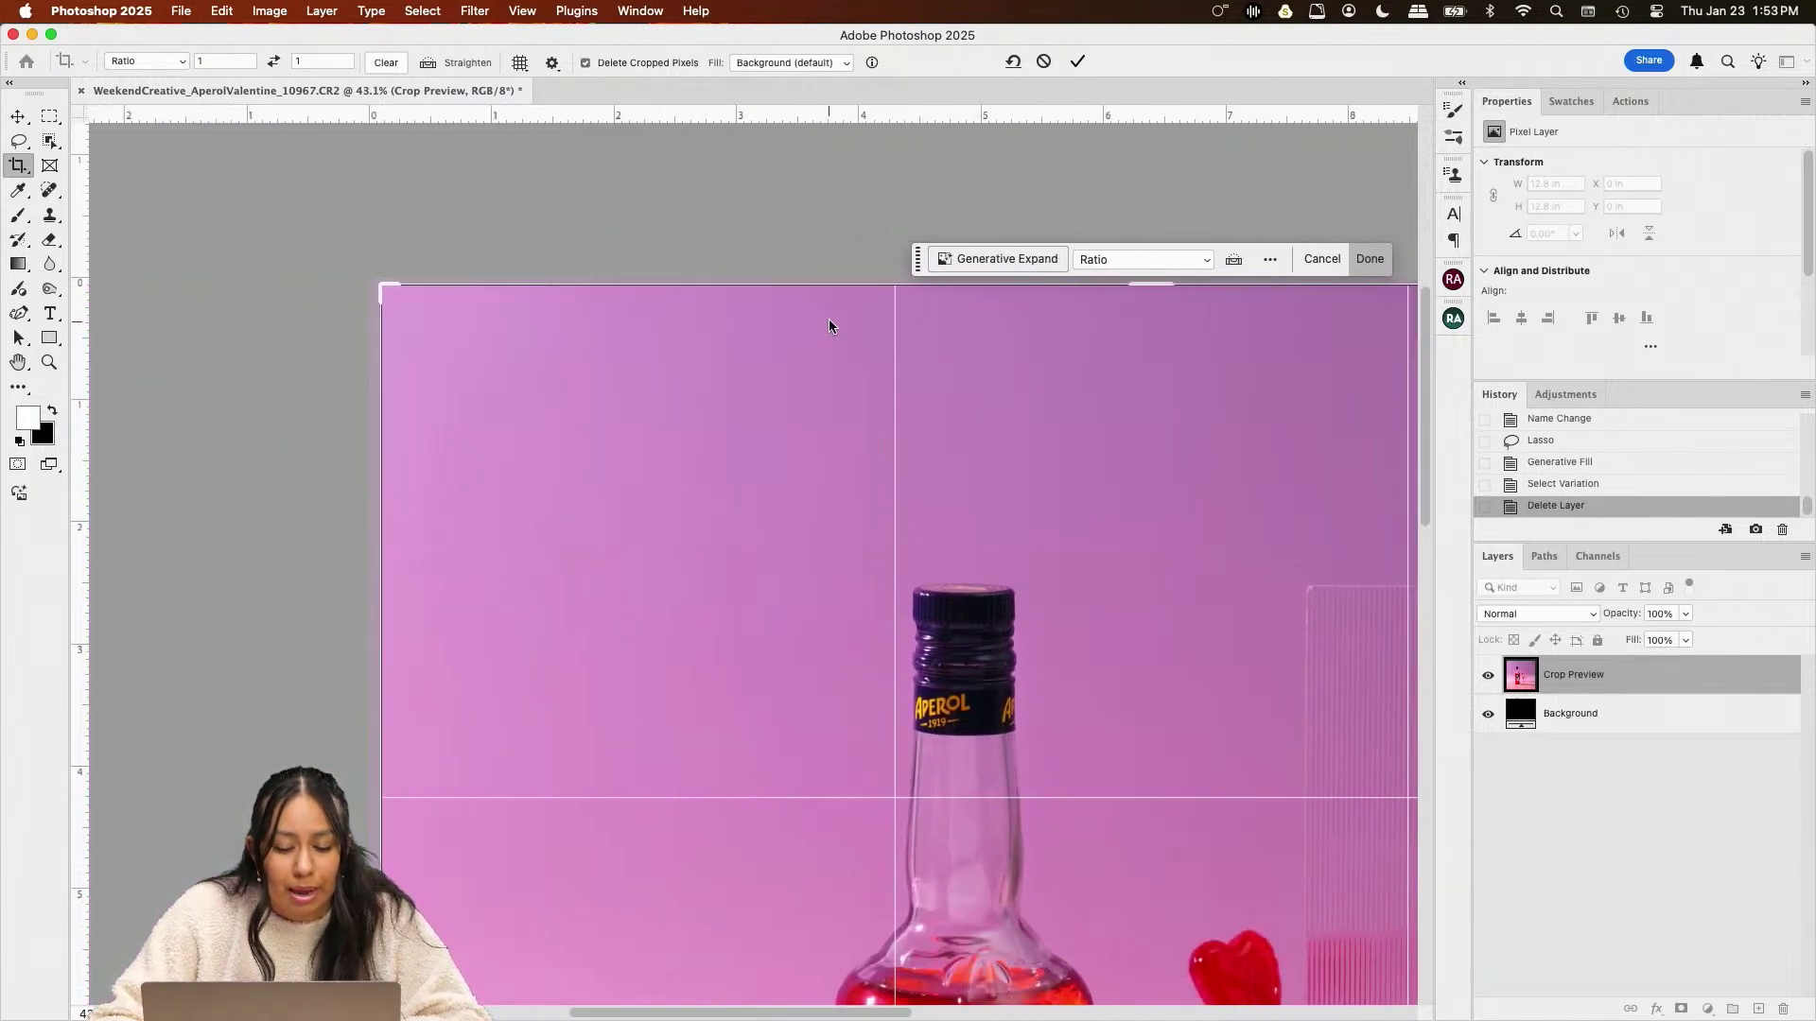
scroll(829, 320, down, 2)
scroll(832, 312, left, 4)
scroll(836, 308, right, 3)
scroll(843, 308, down, 3)
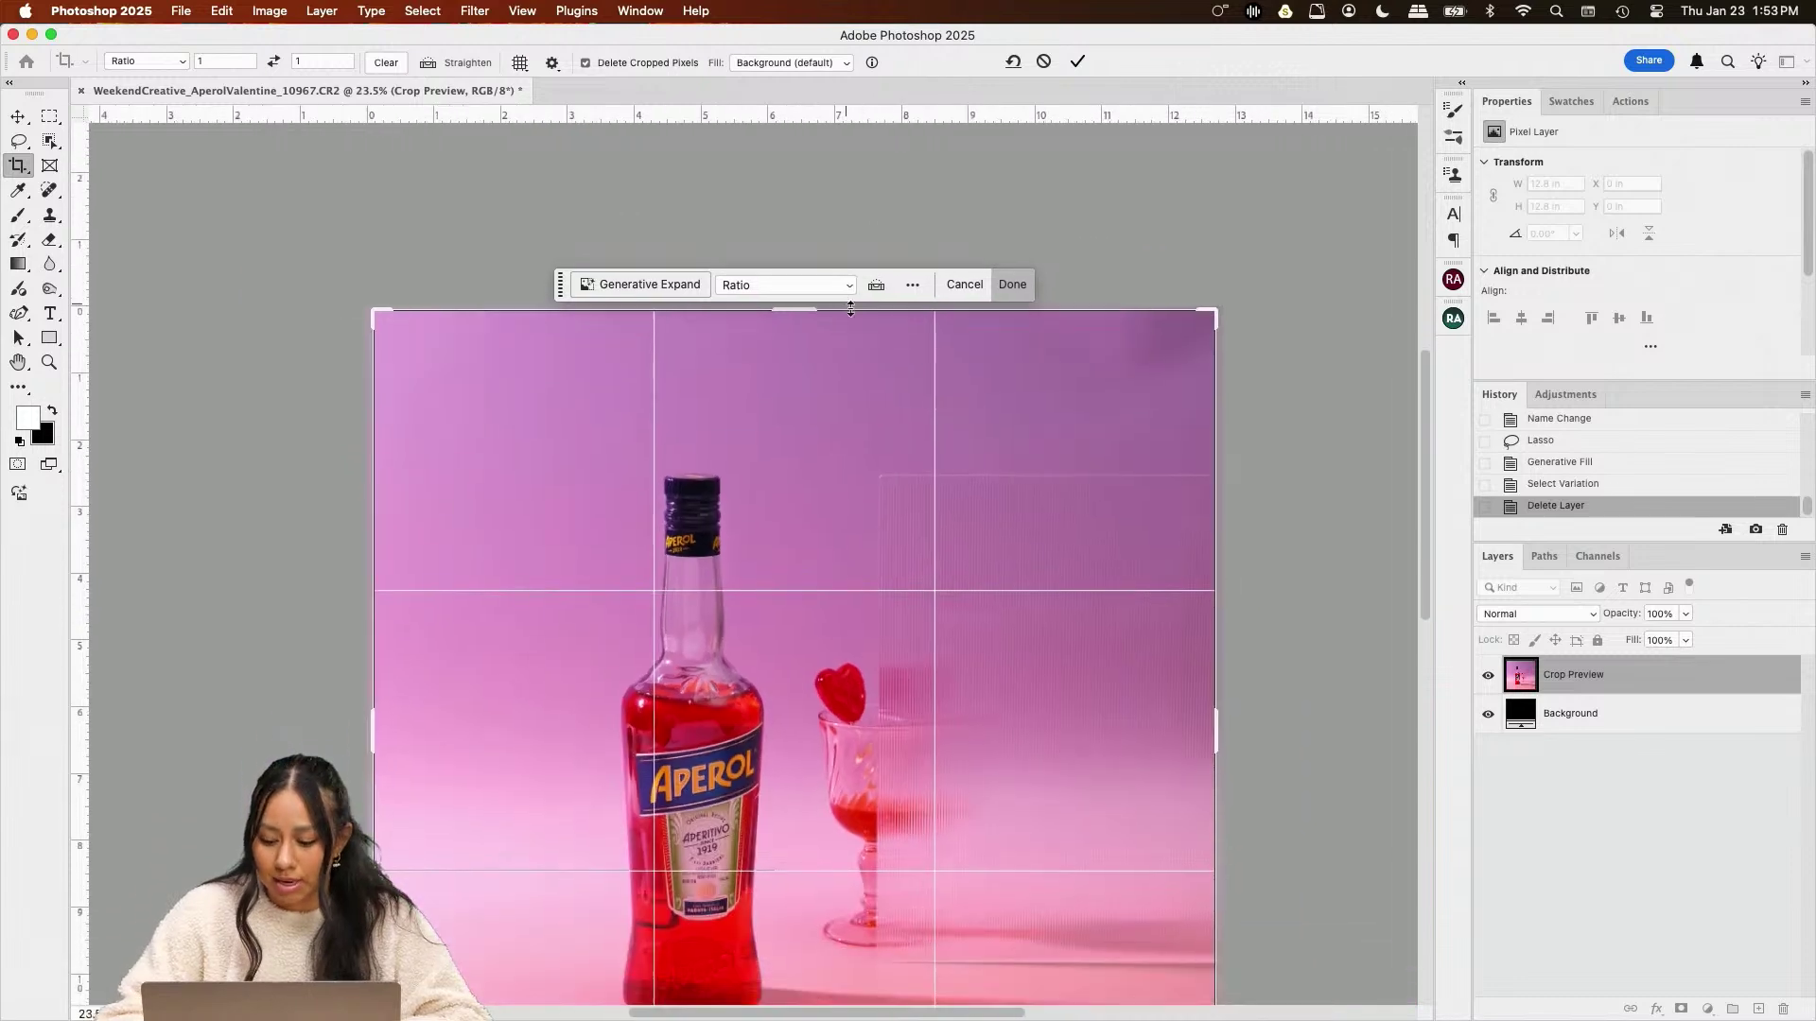
key(Return)
Marquee-select the backdrop's upper-right corner, about 3.8 × 1.46 in, and run Generative Fill on it without a prompt
scroll(842, 294, right, 3)
scroll(832, 274, right, 3)
scroll(840, 275, up, 3)
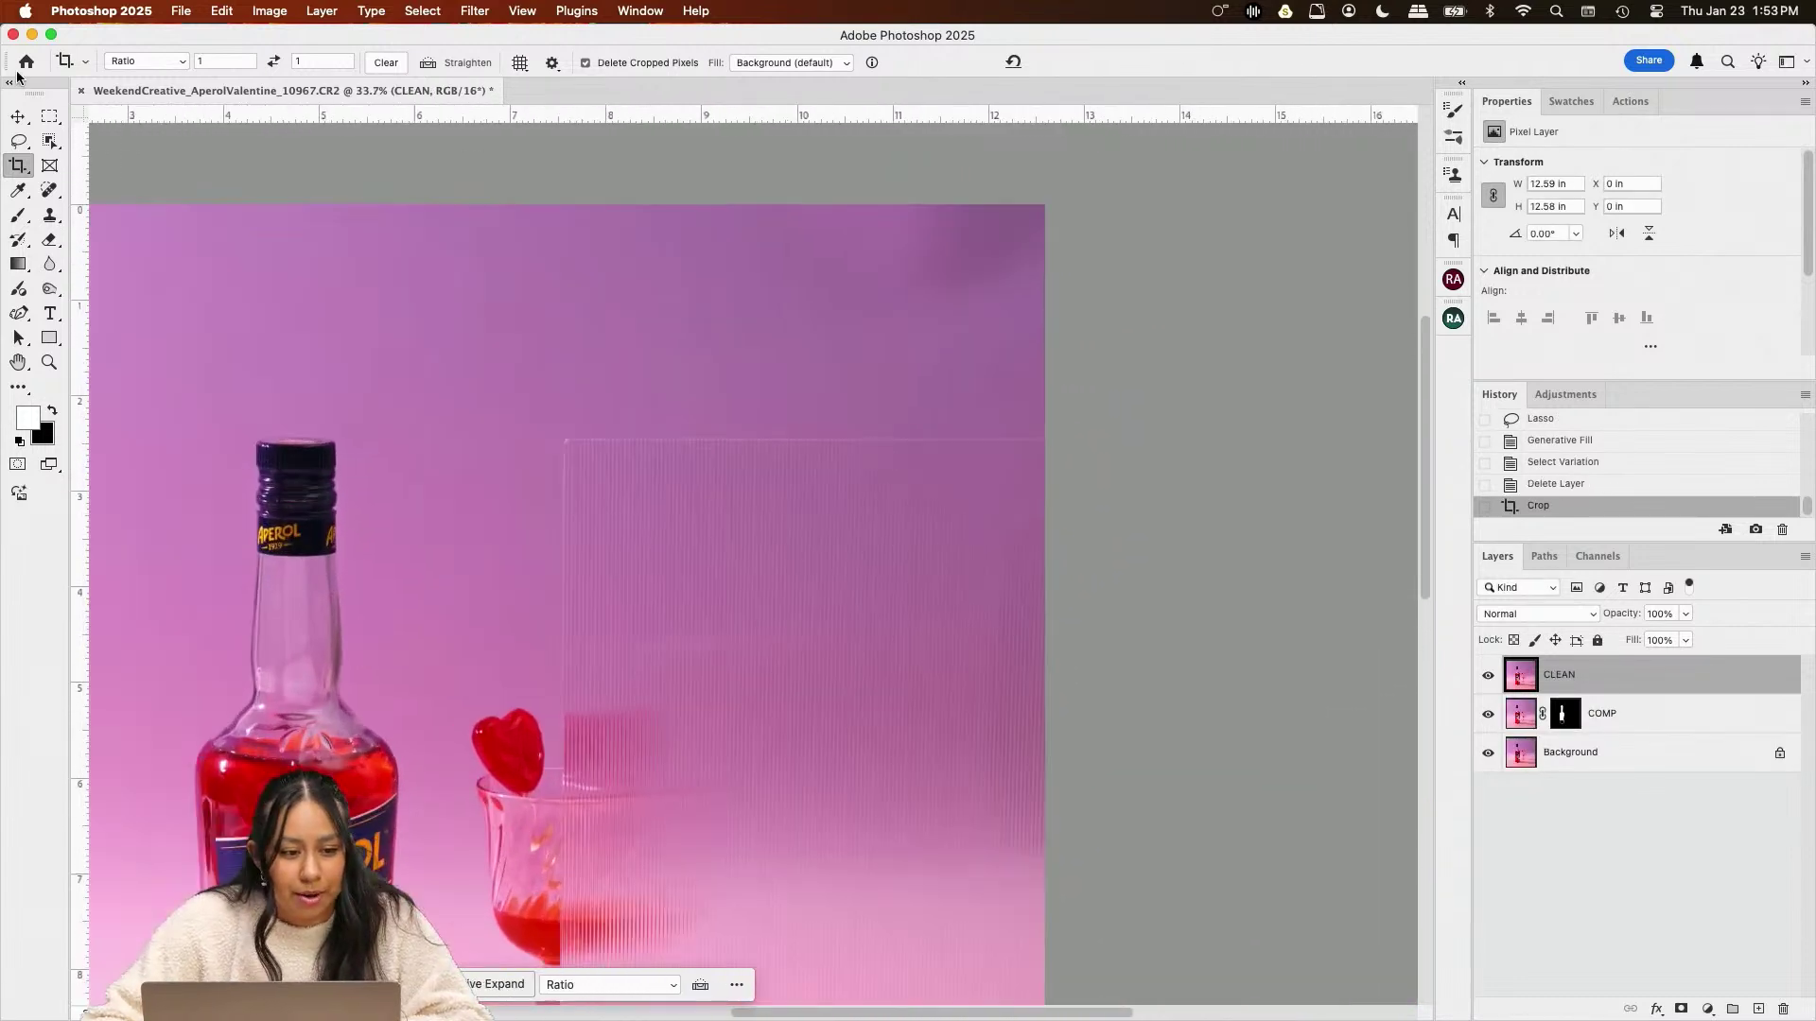
key(m)
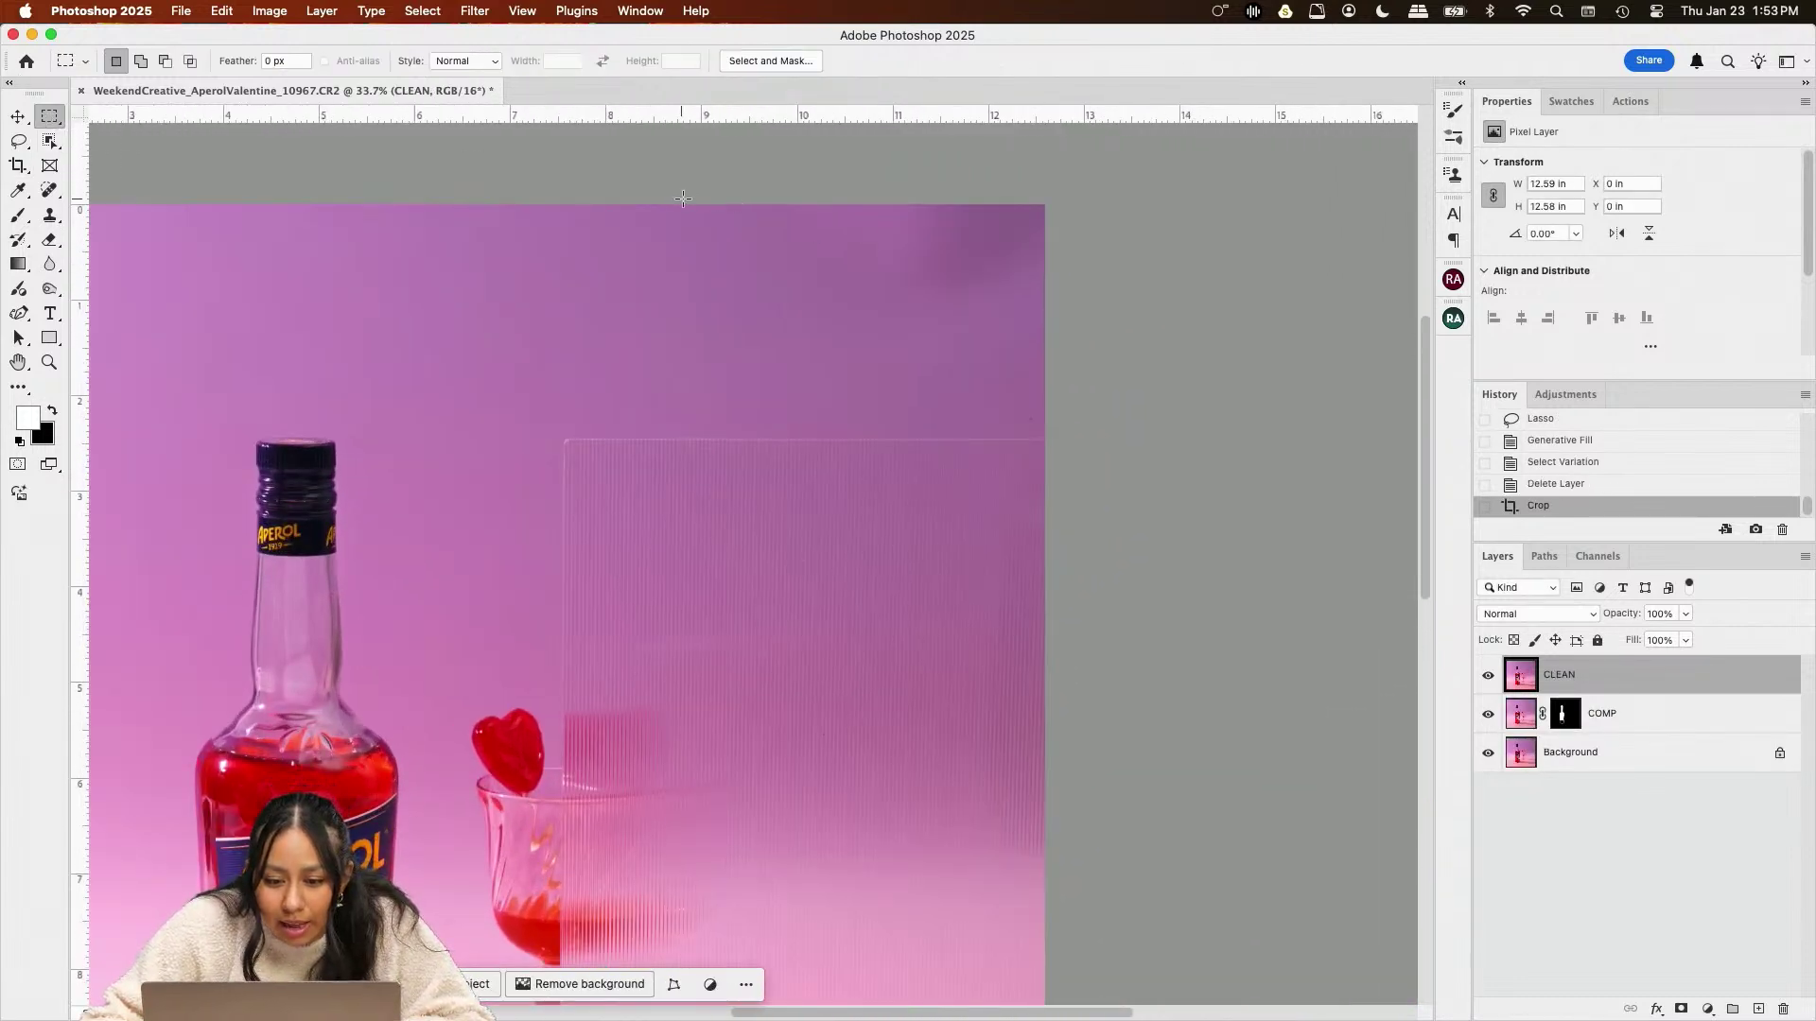
drag(683, 198, 1162, 340)
click(738, 378)
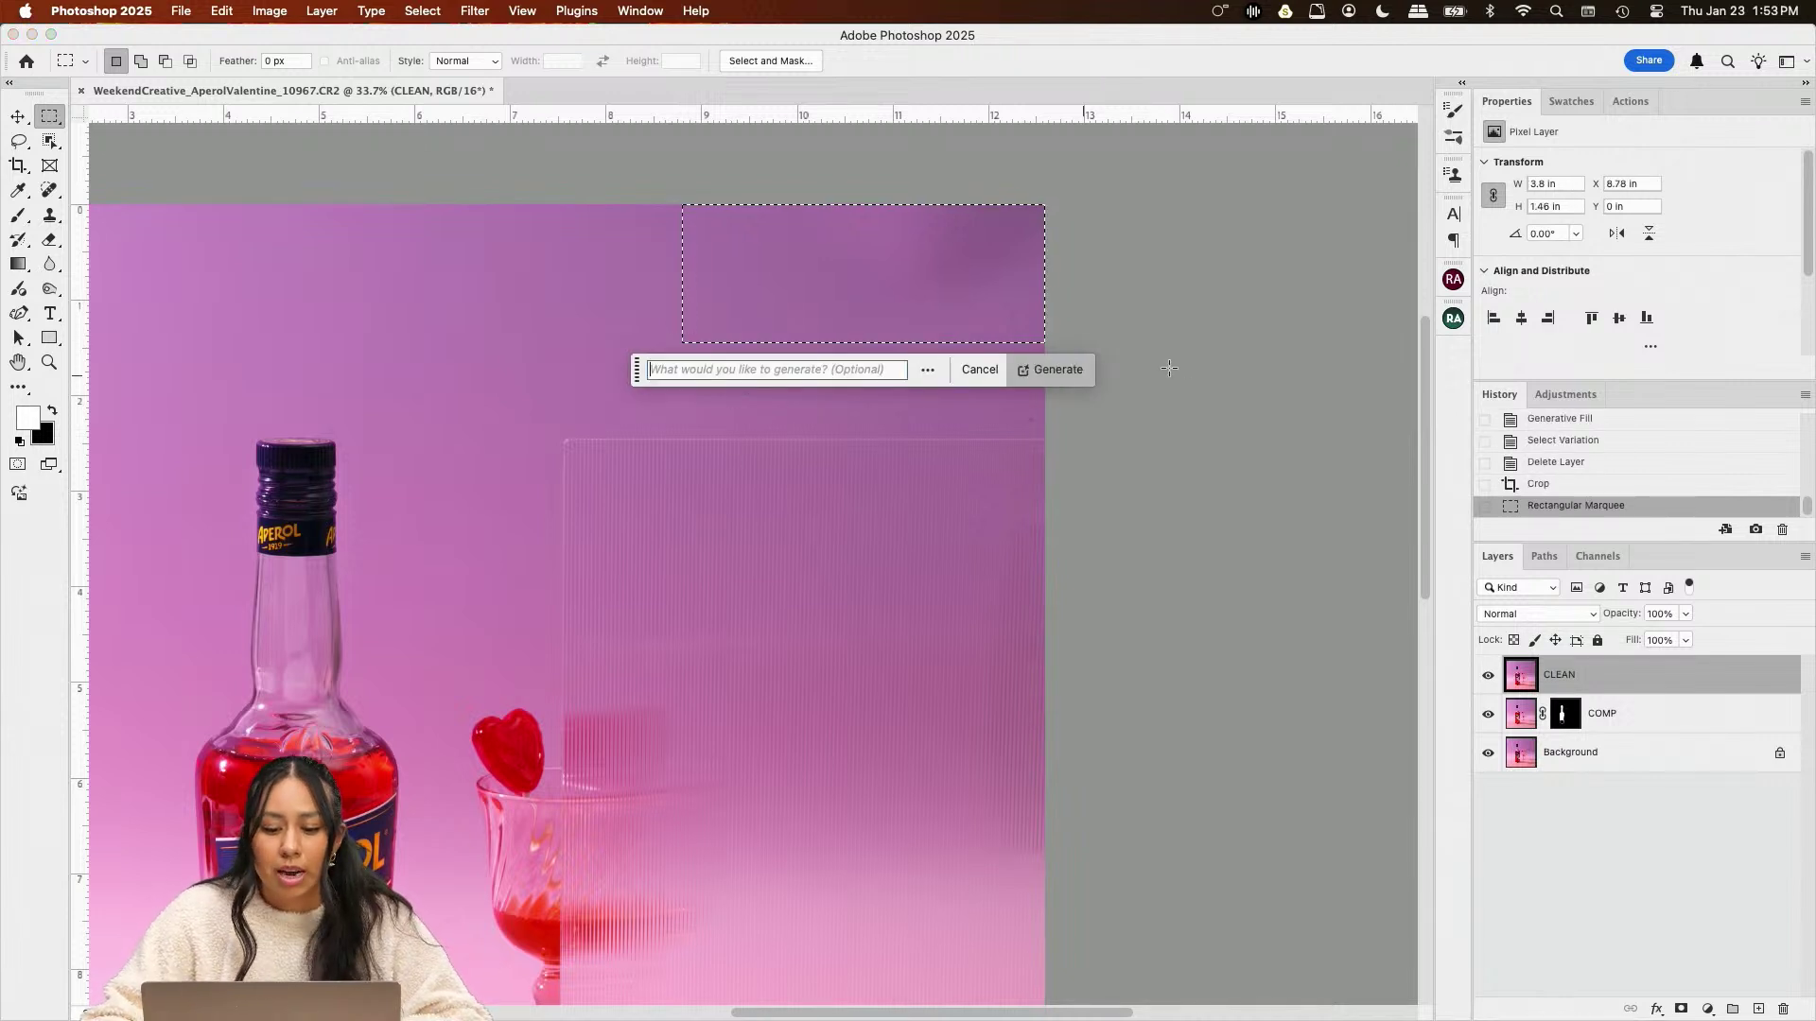
click(1045, 369)
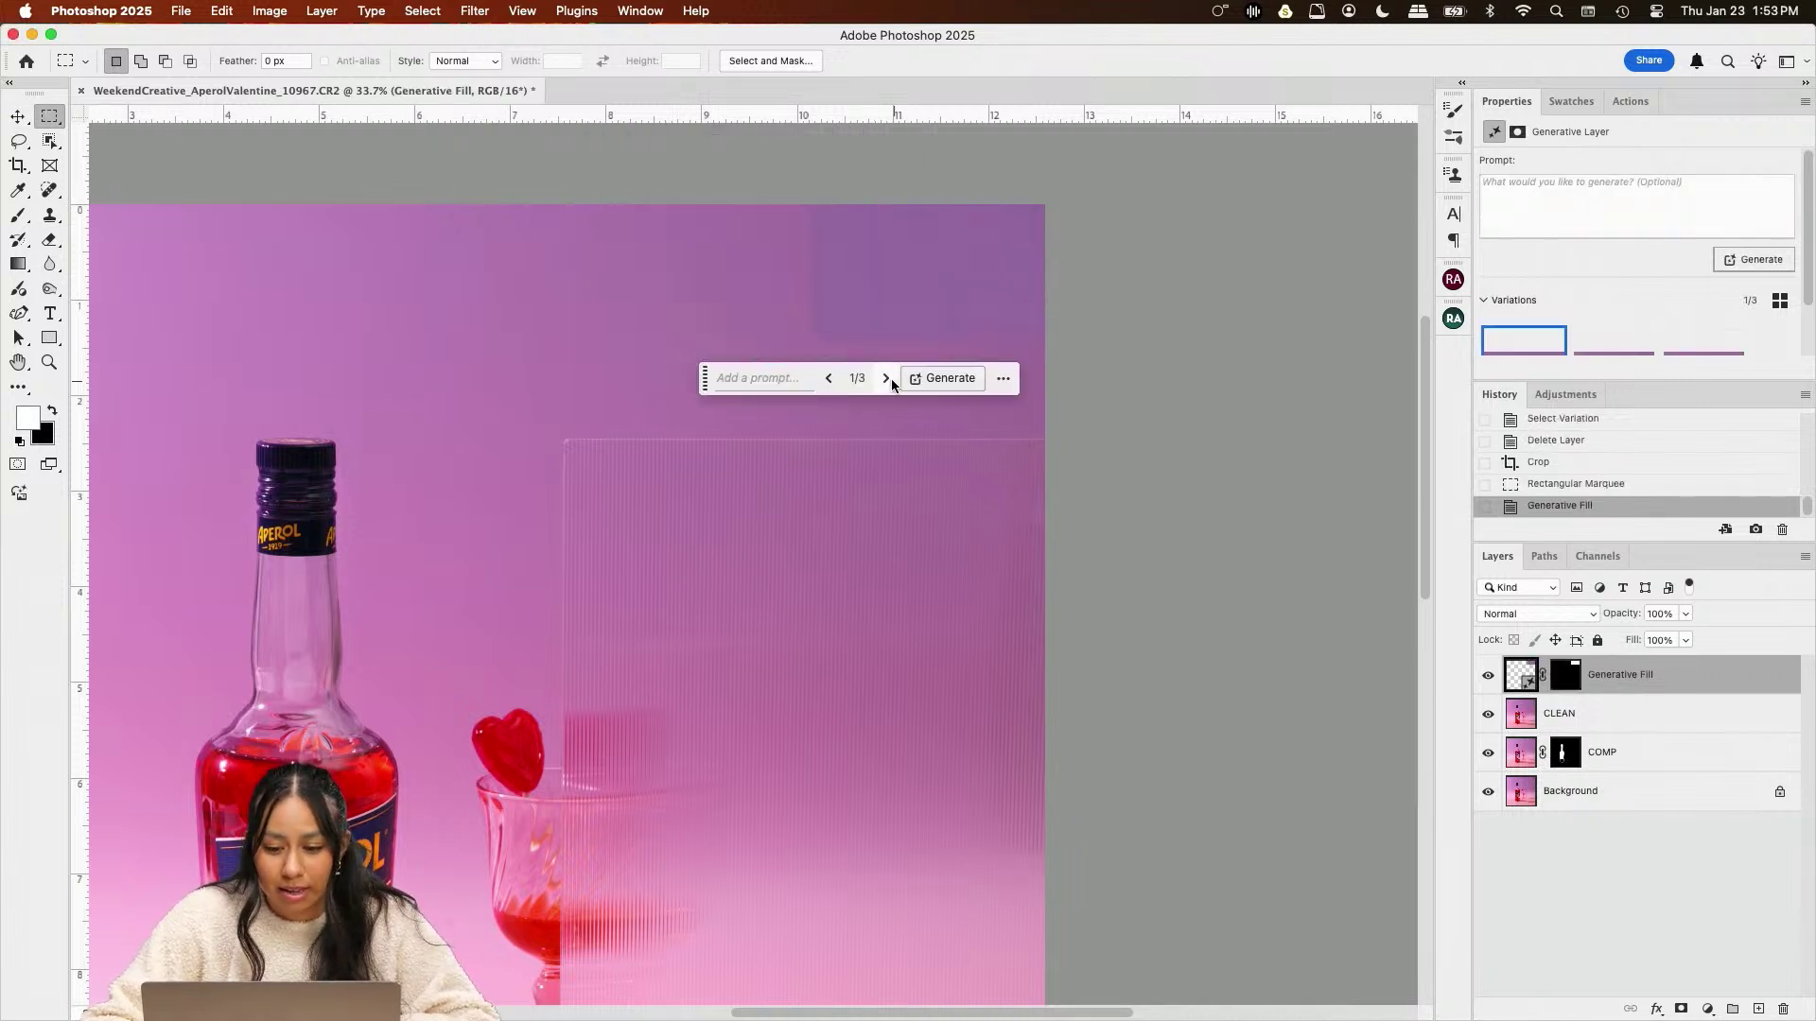
Choose the third Generative Fill variation for the backdrop corner and compare it with the original by toggling the generated layer's visibility
click(889, 380)
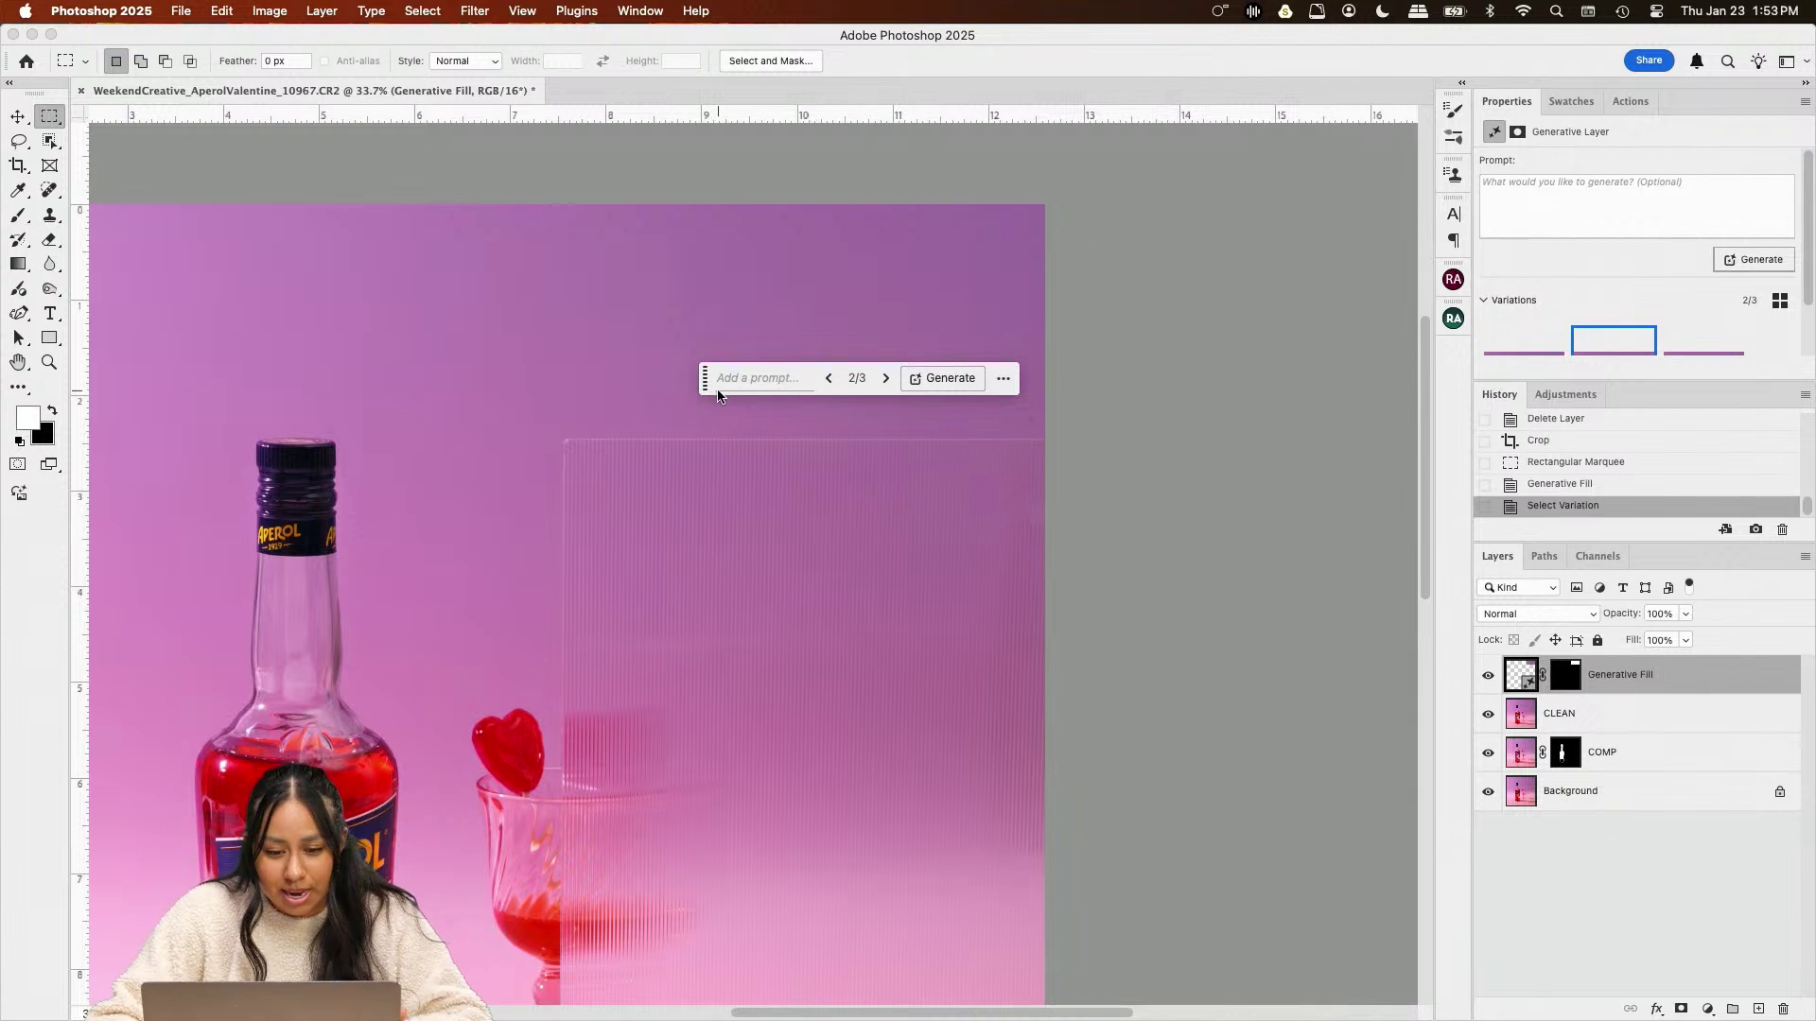
drag(705, 380, 722, 509)
click(903, 511)
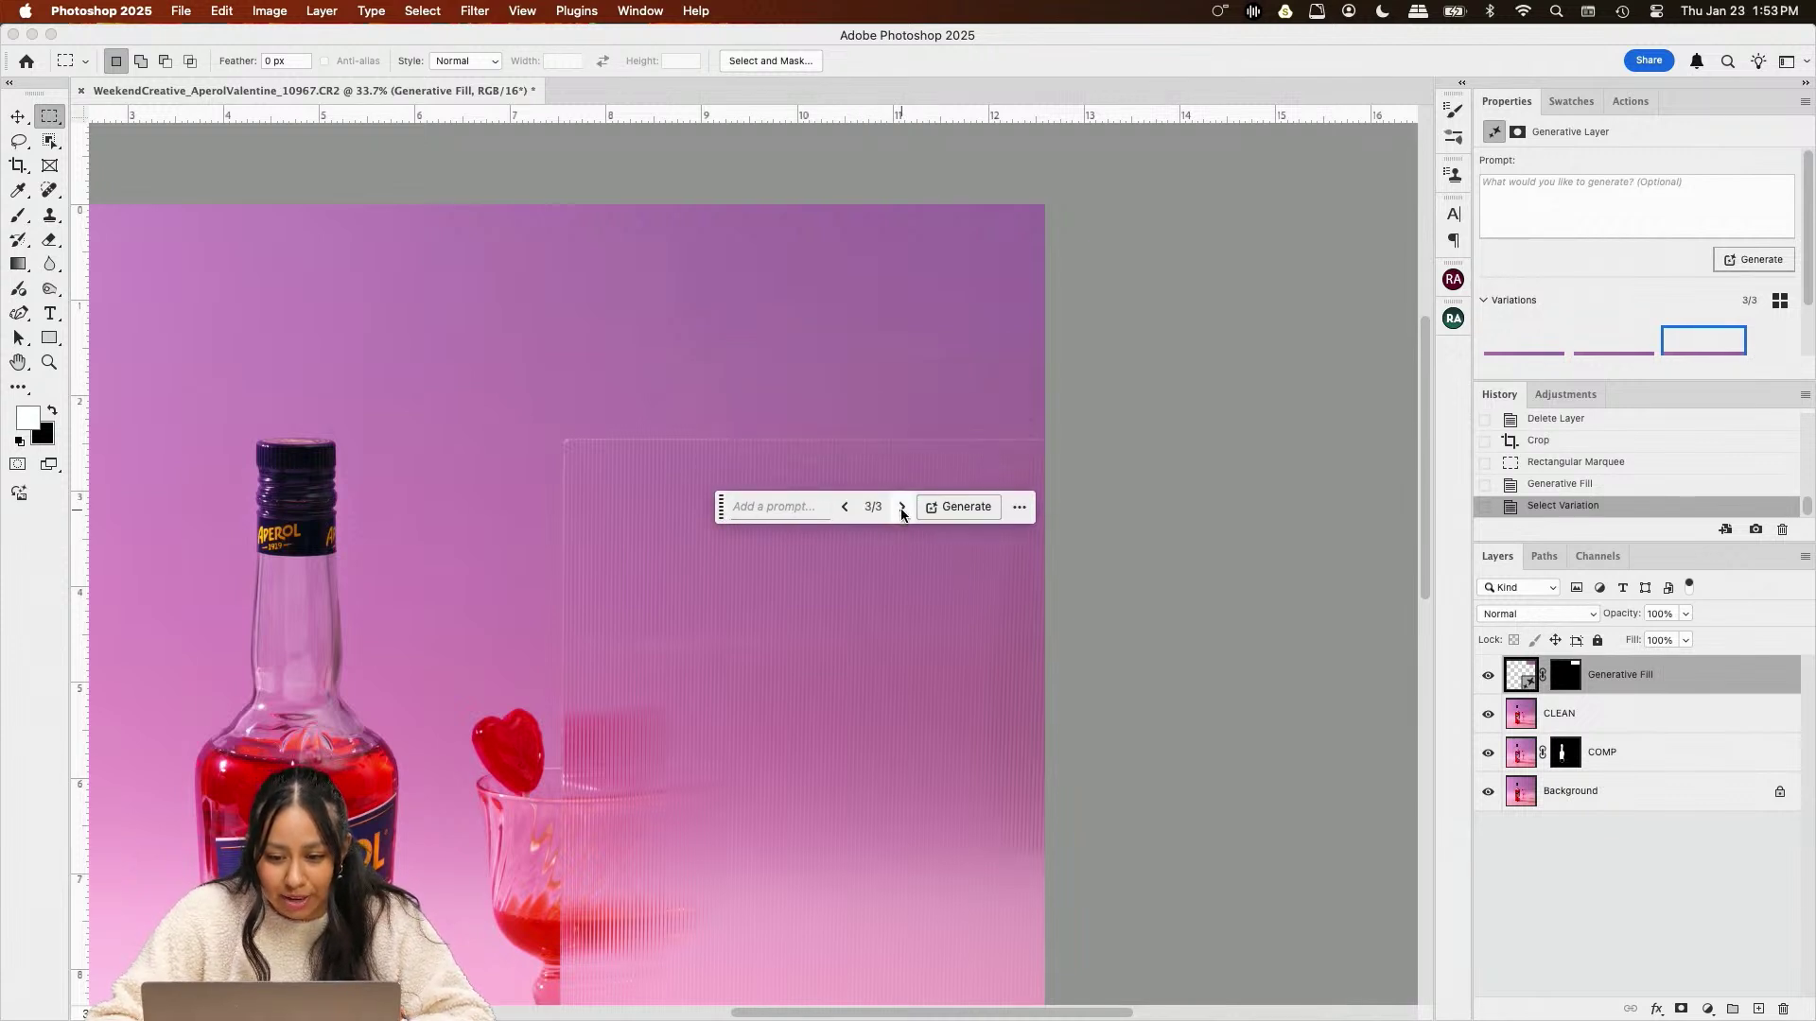
click(1486, 676)
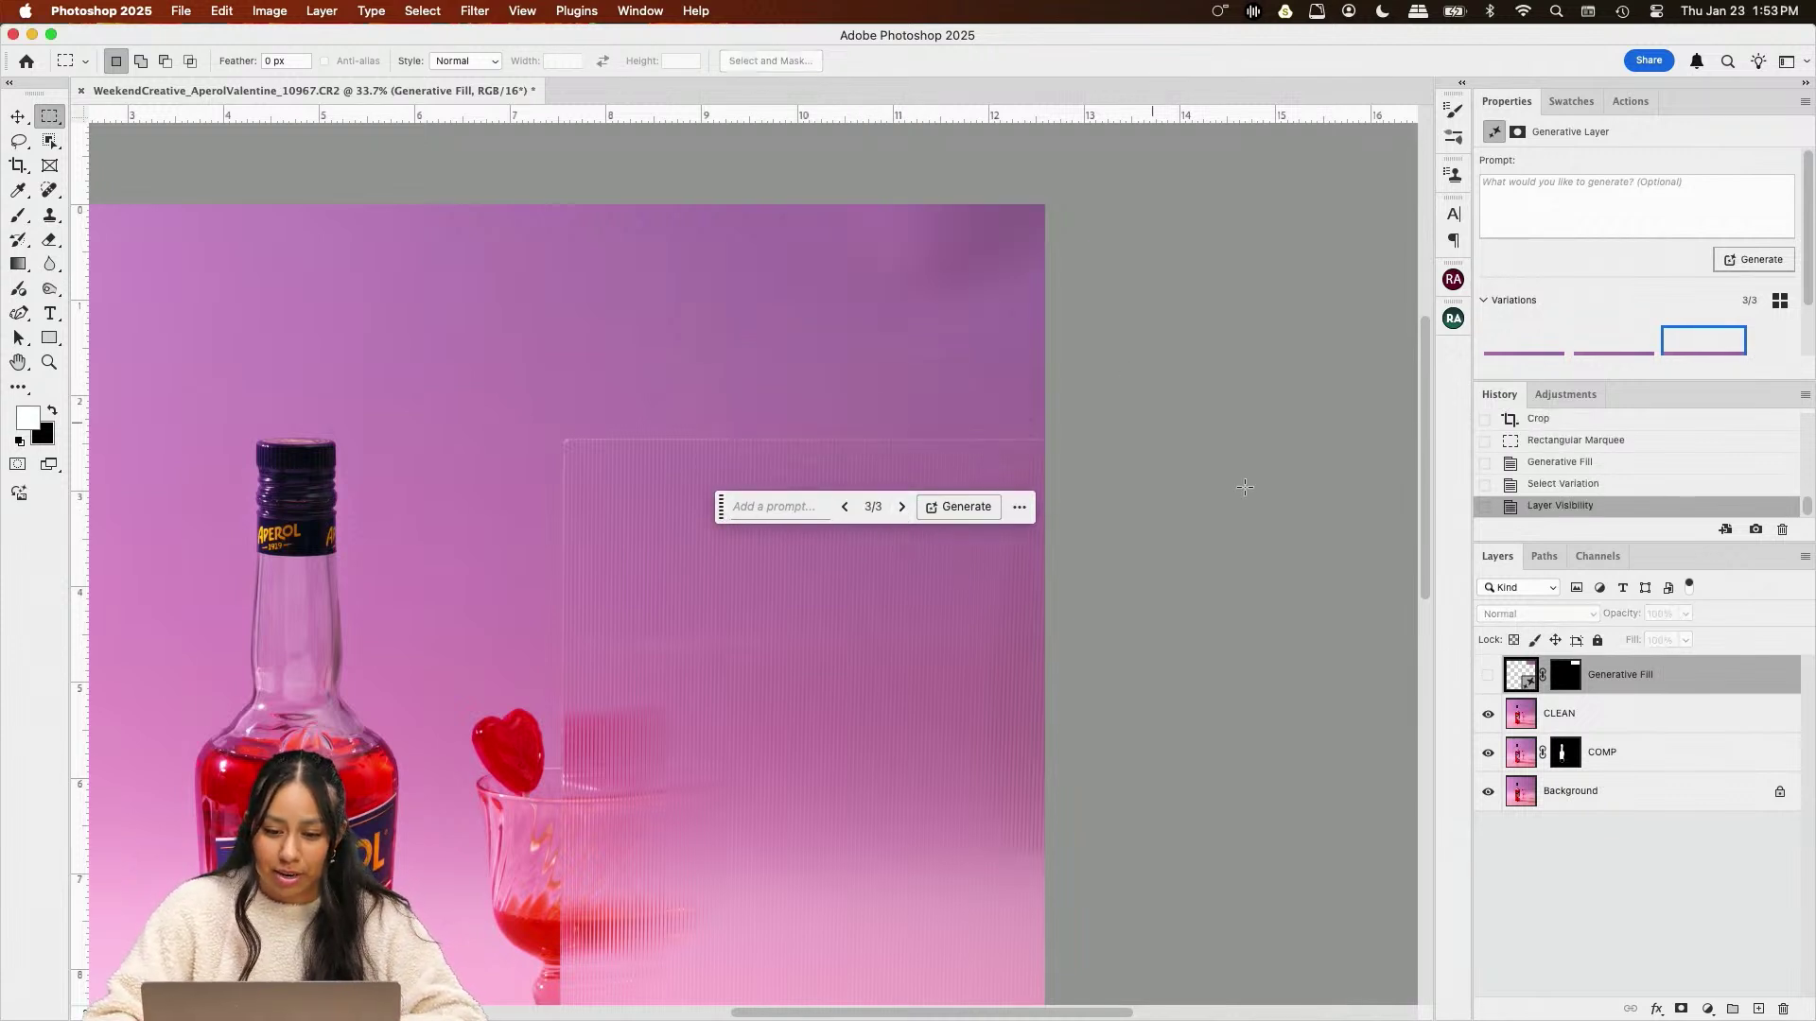
click(1487, 675)
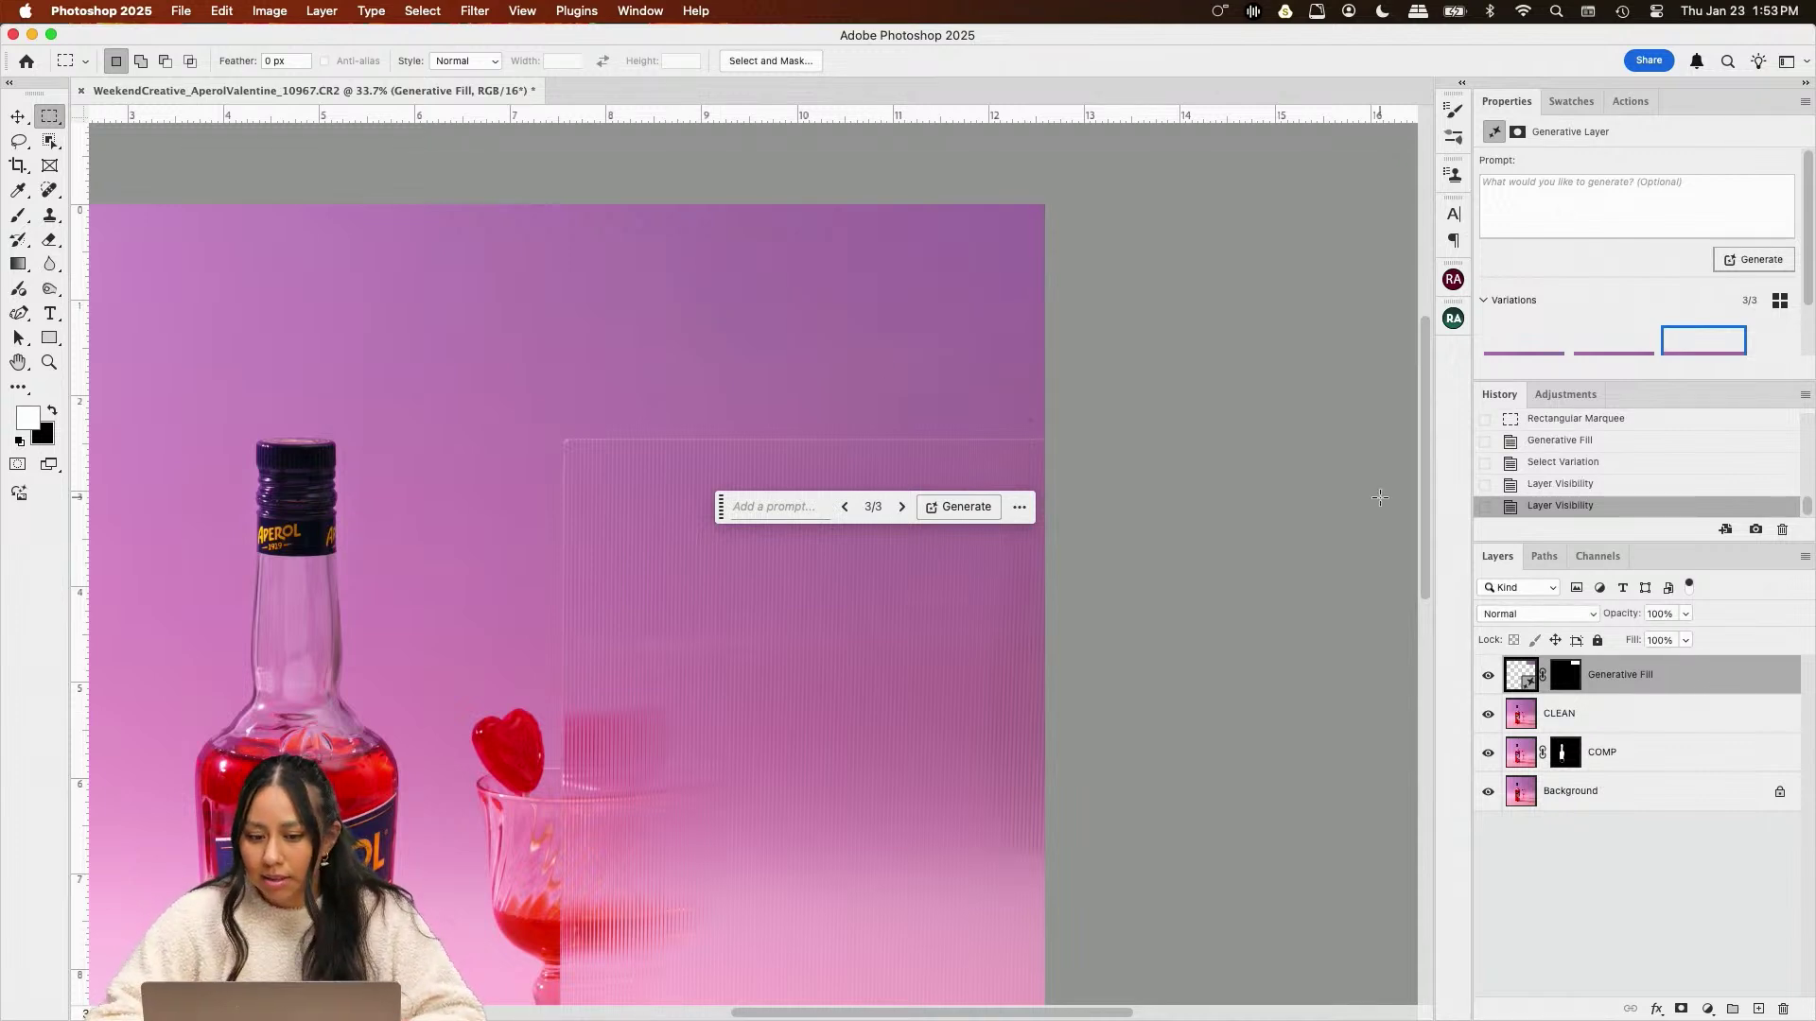
Try Generative Fill without a prompt on a narrow vertical selection along the ribbed panel's dark outer edge
scroll(1380, 498, down, 5)
scroll(1380, 498, down, 2)
scroll(1380, 498, left, 2)
scroll(1380, 497, up, 4)
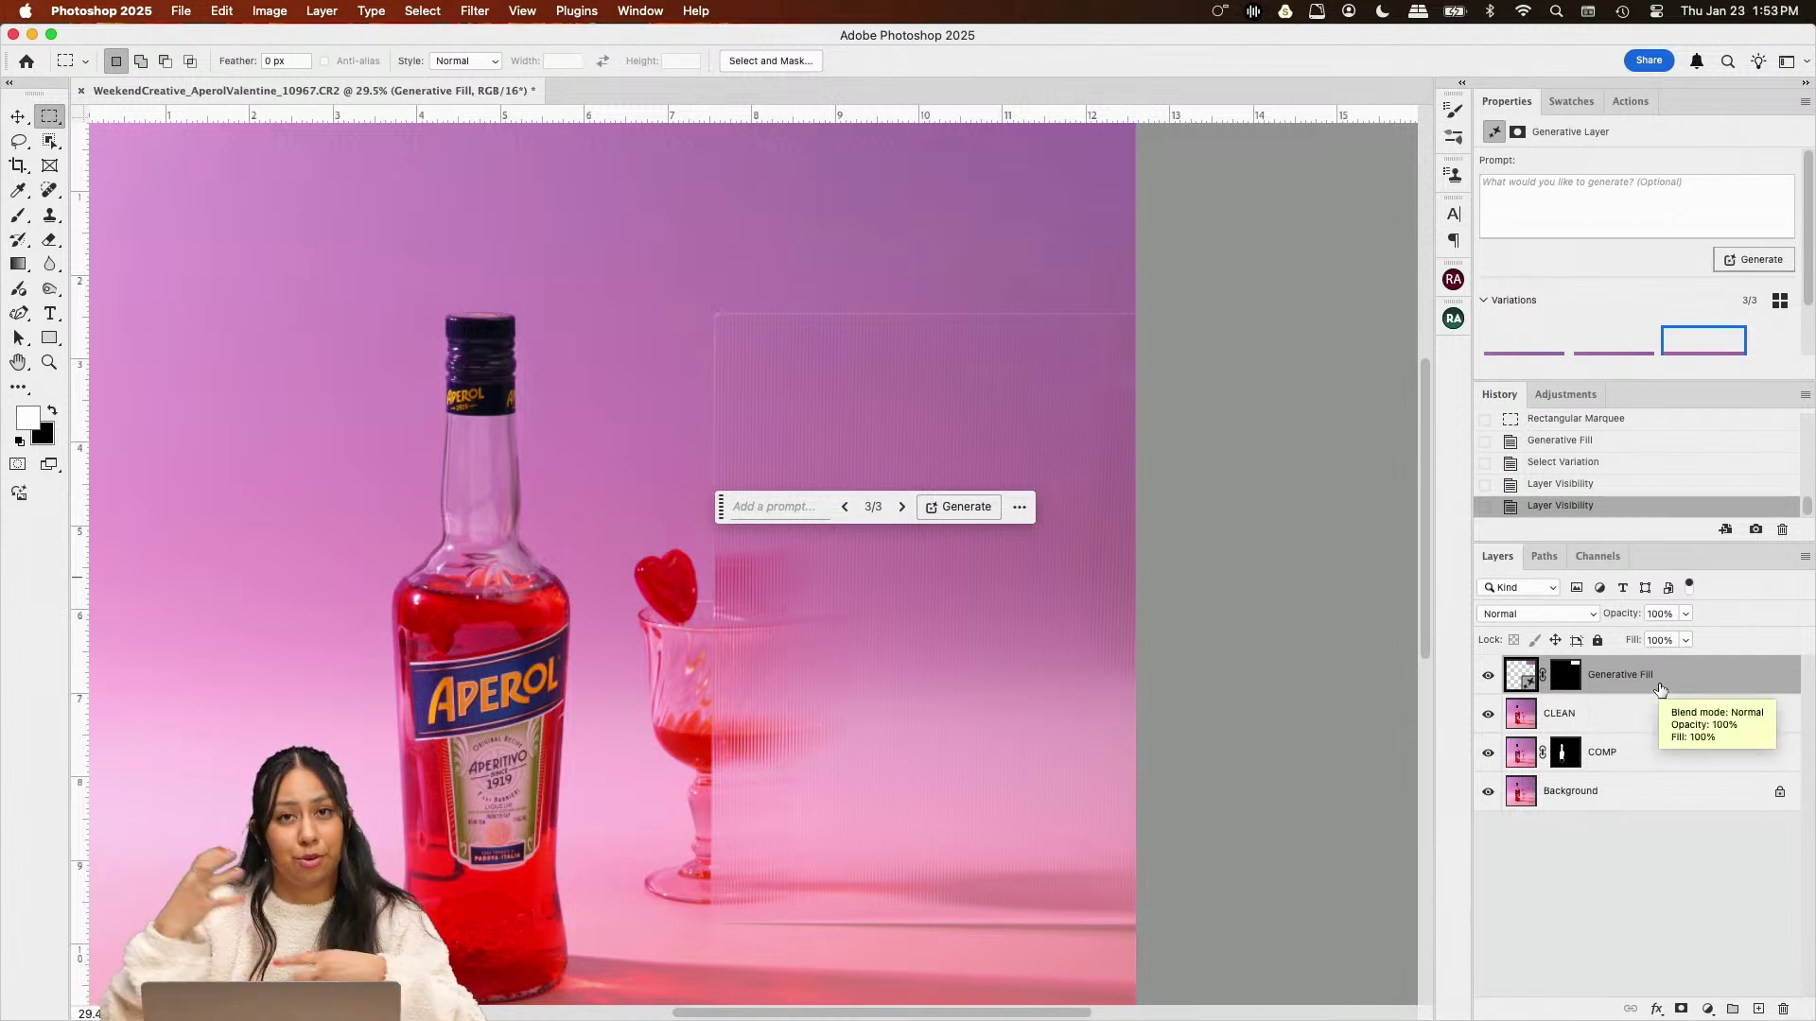
scroll(1109, 386, up, 5)
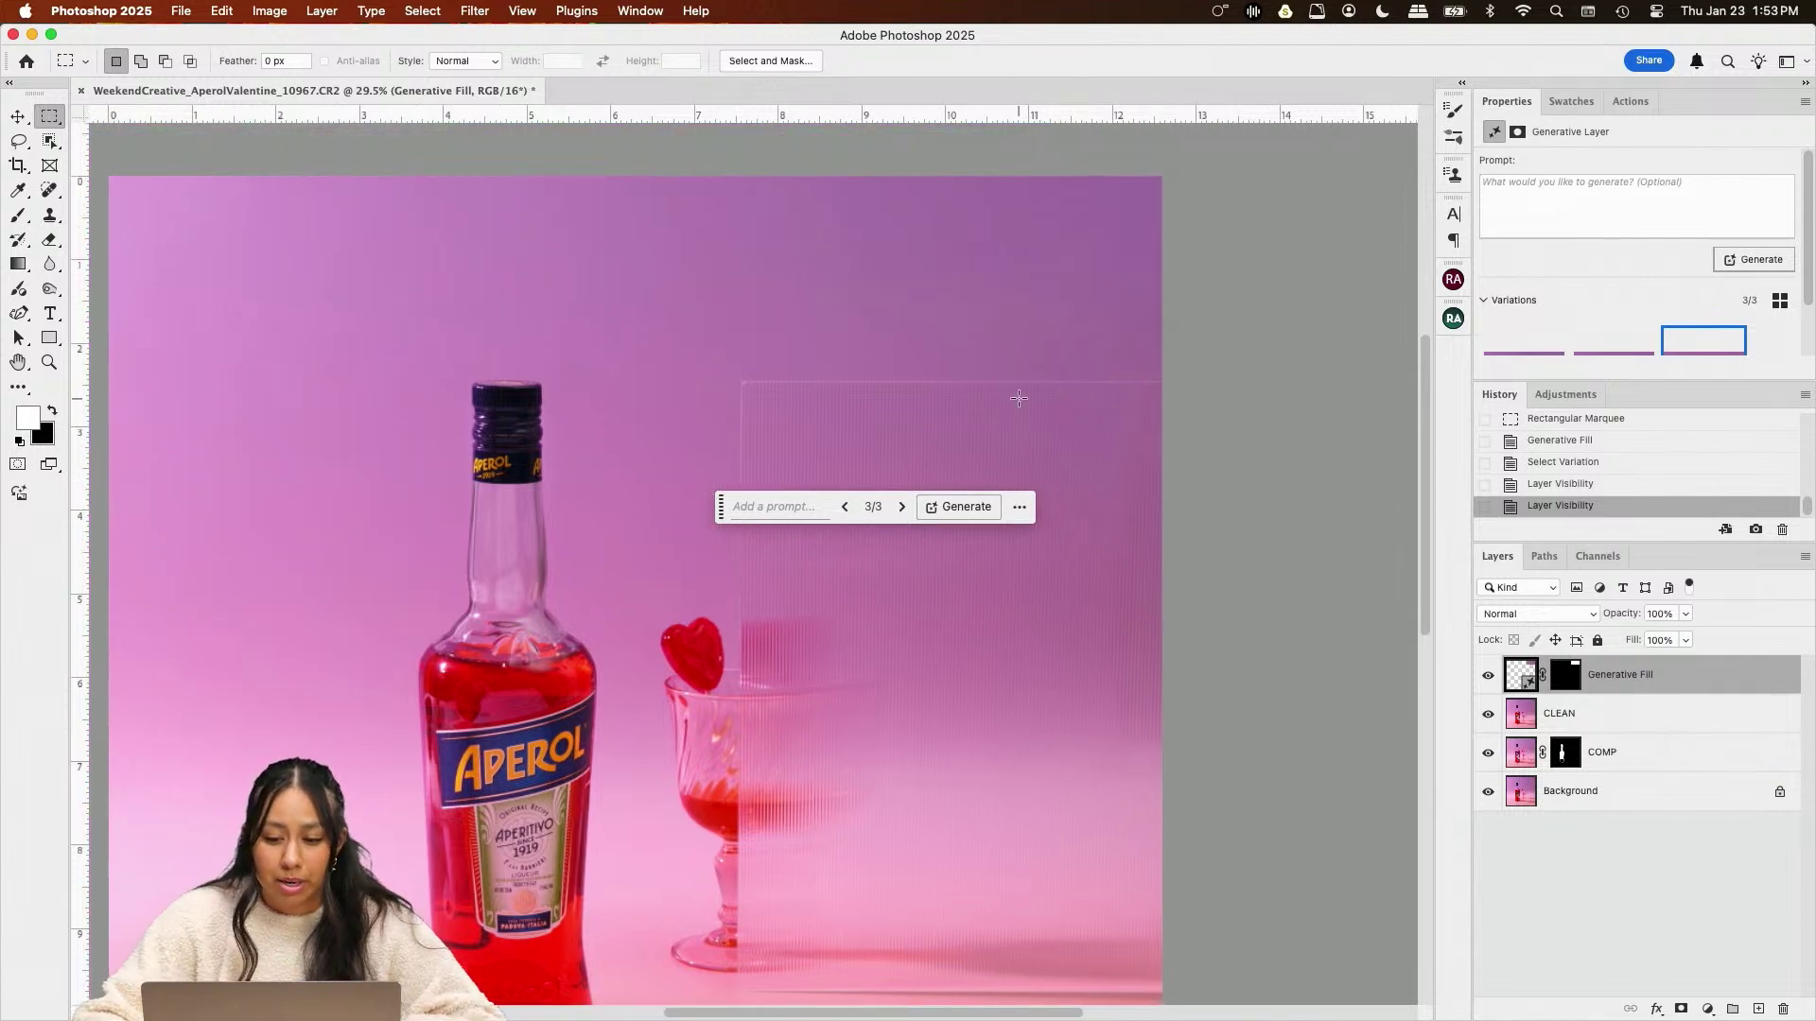
scroll(1109, 386, down, 4)
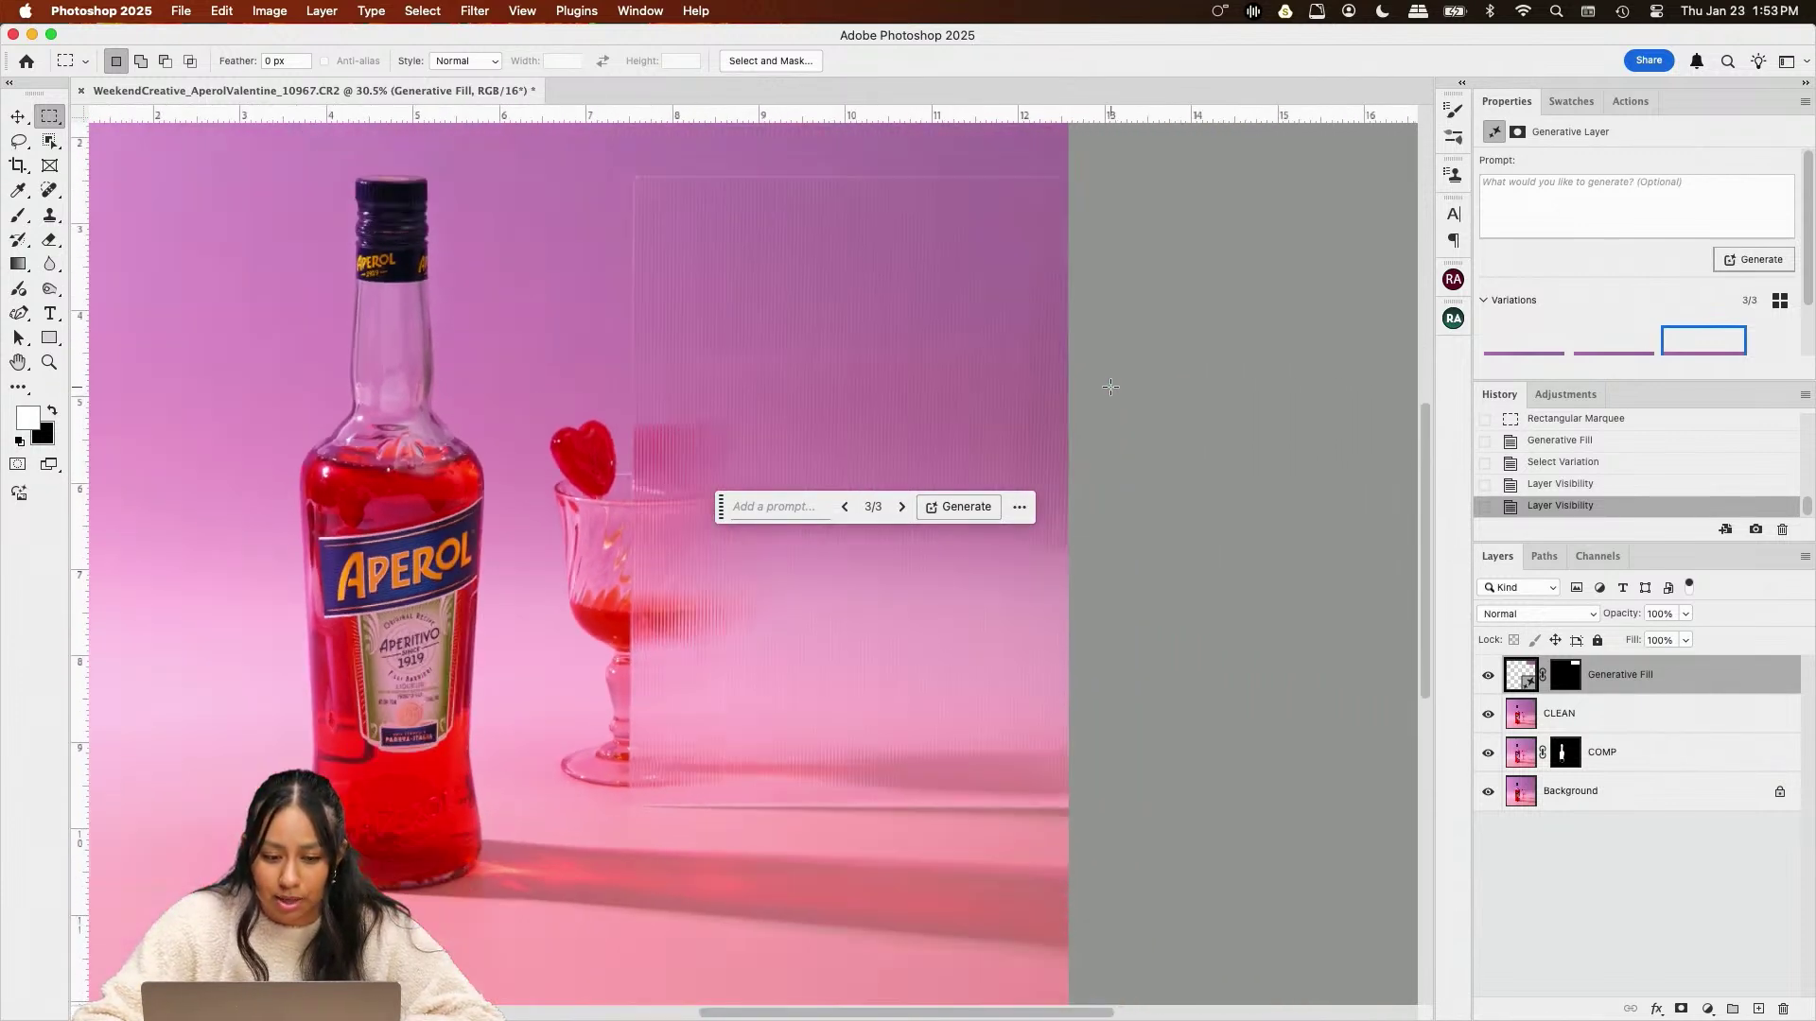
scroll(885, 313, up, 3)
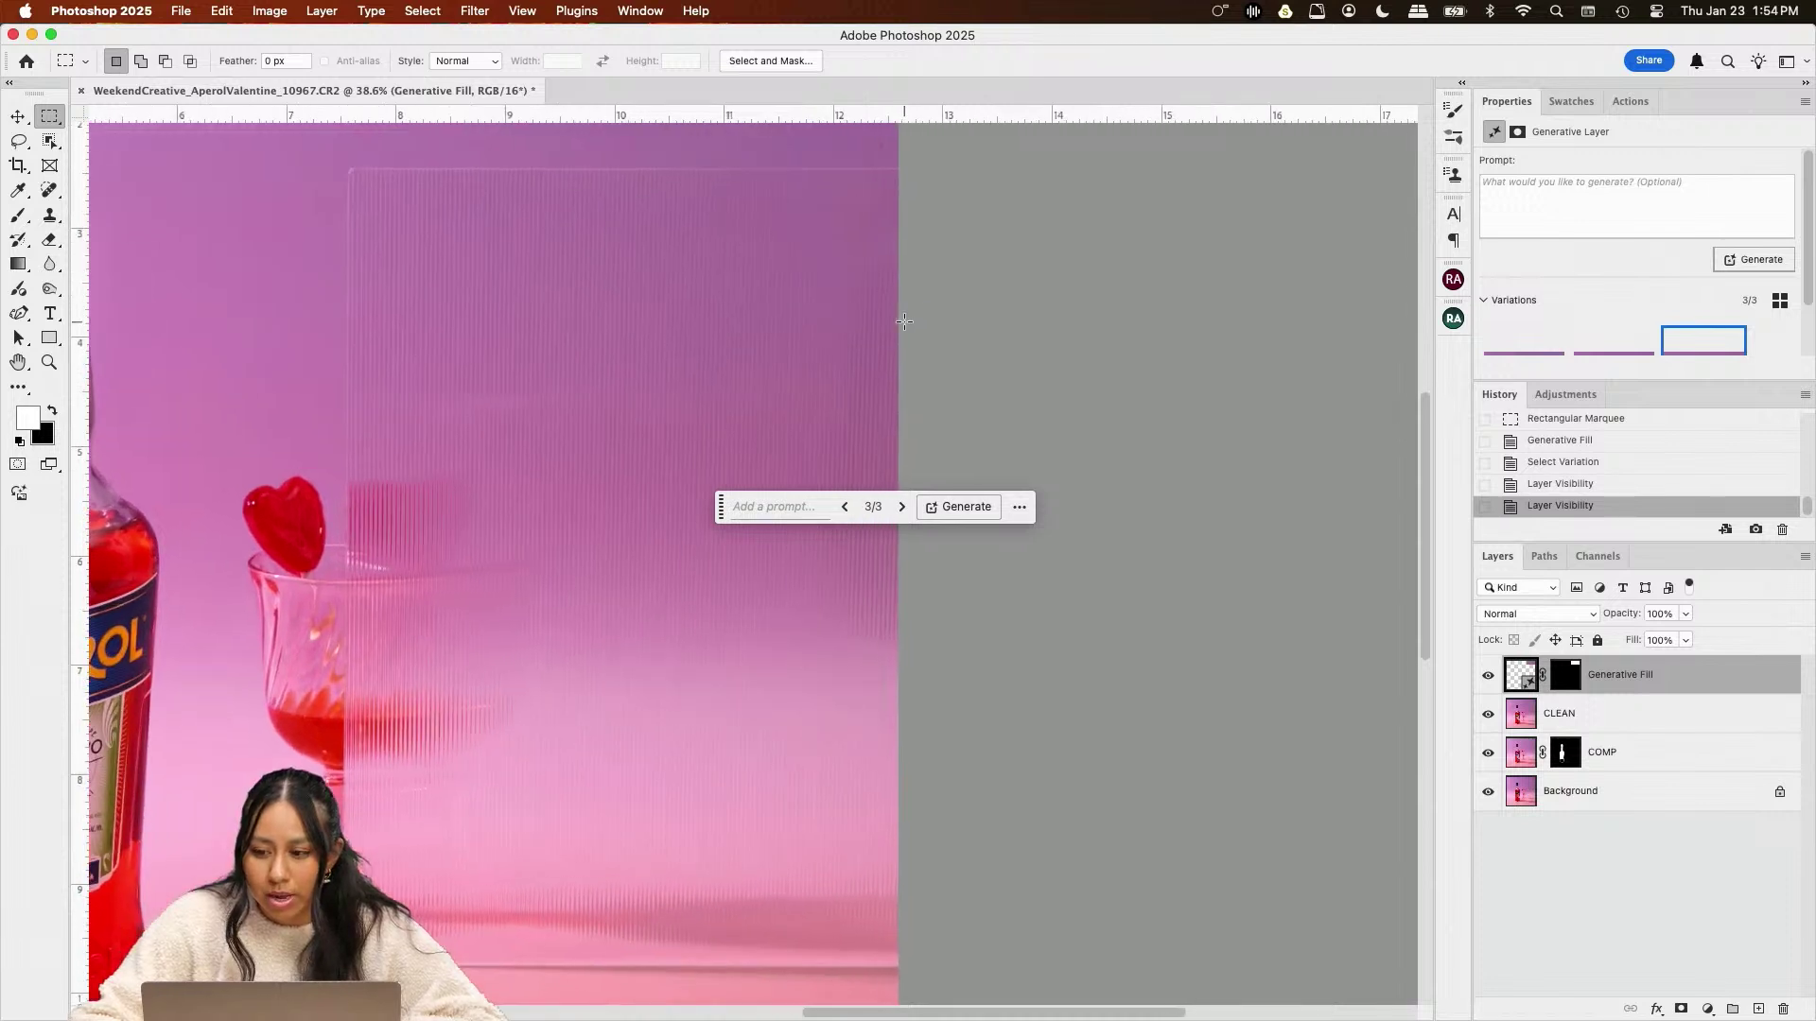
drag(821, 138, 965, 803)
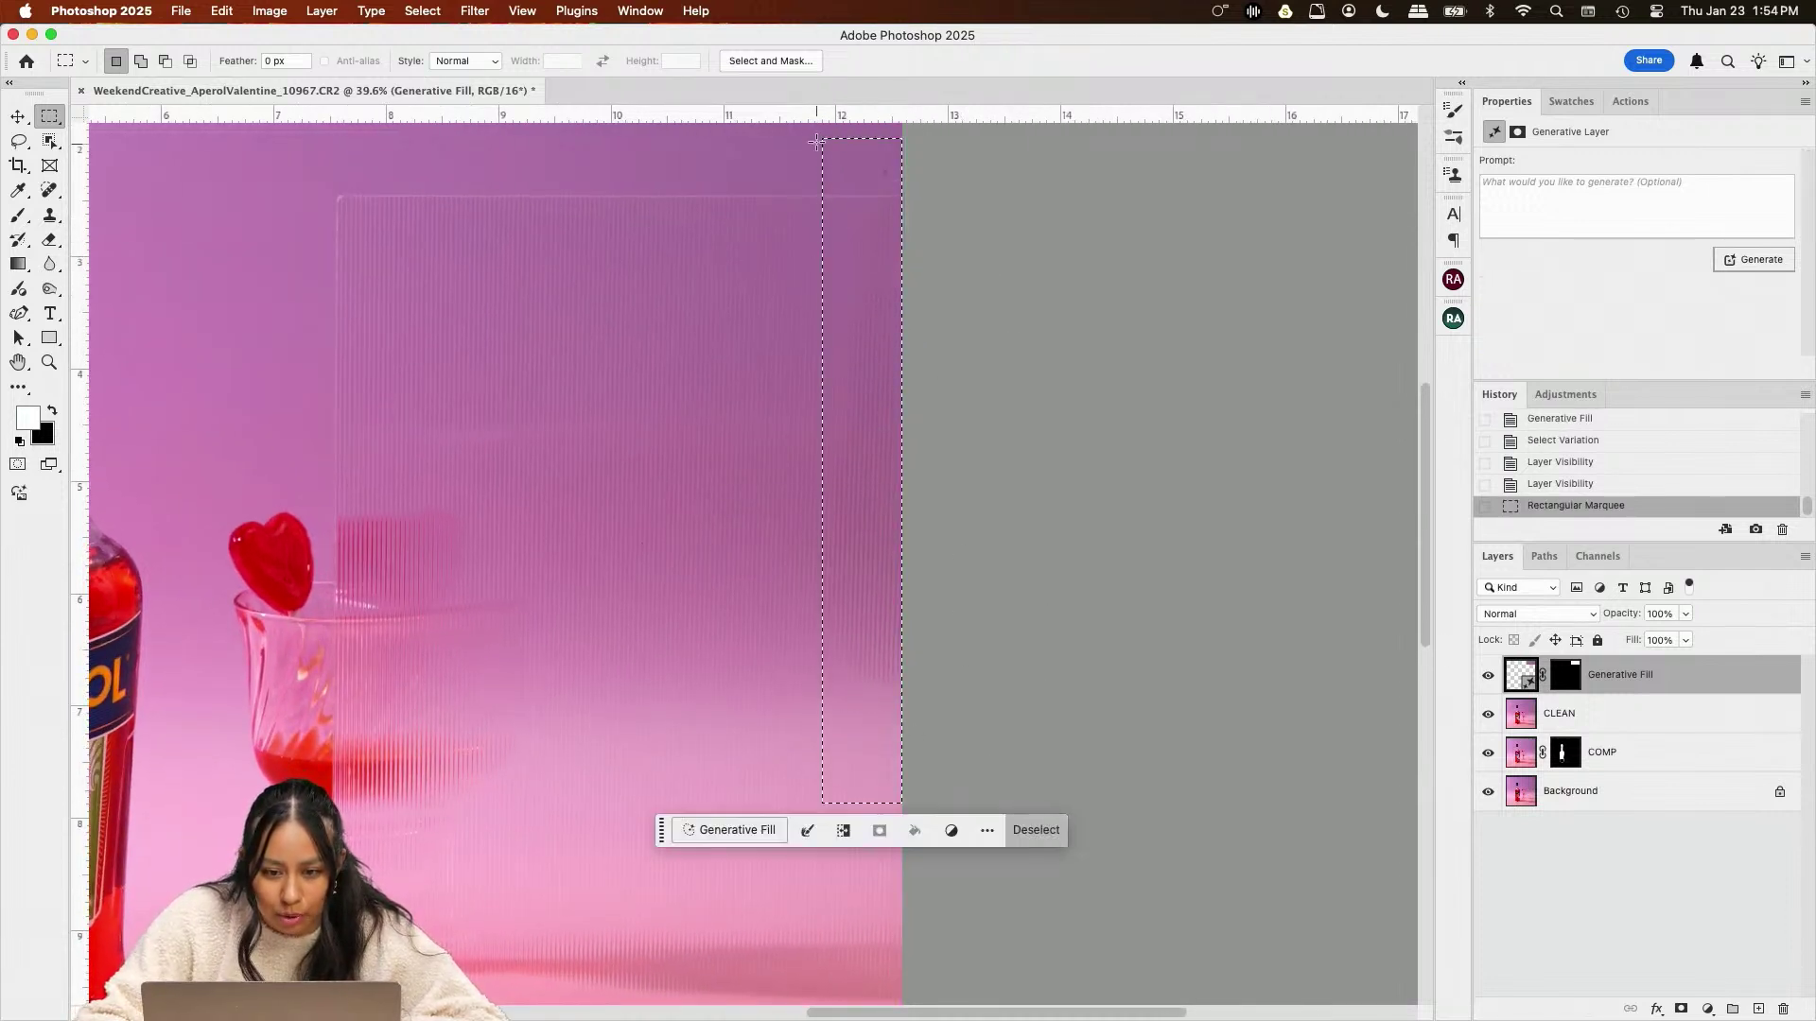
drag(809, 138, 1007, 720)
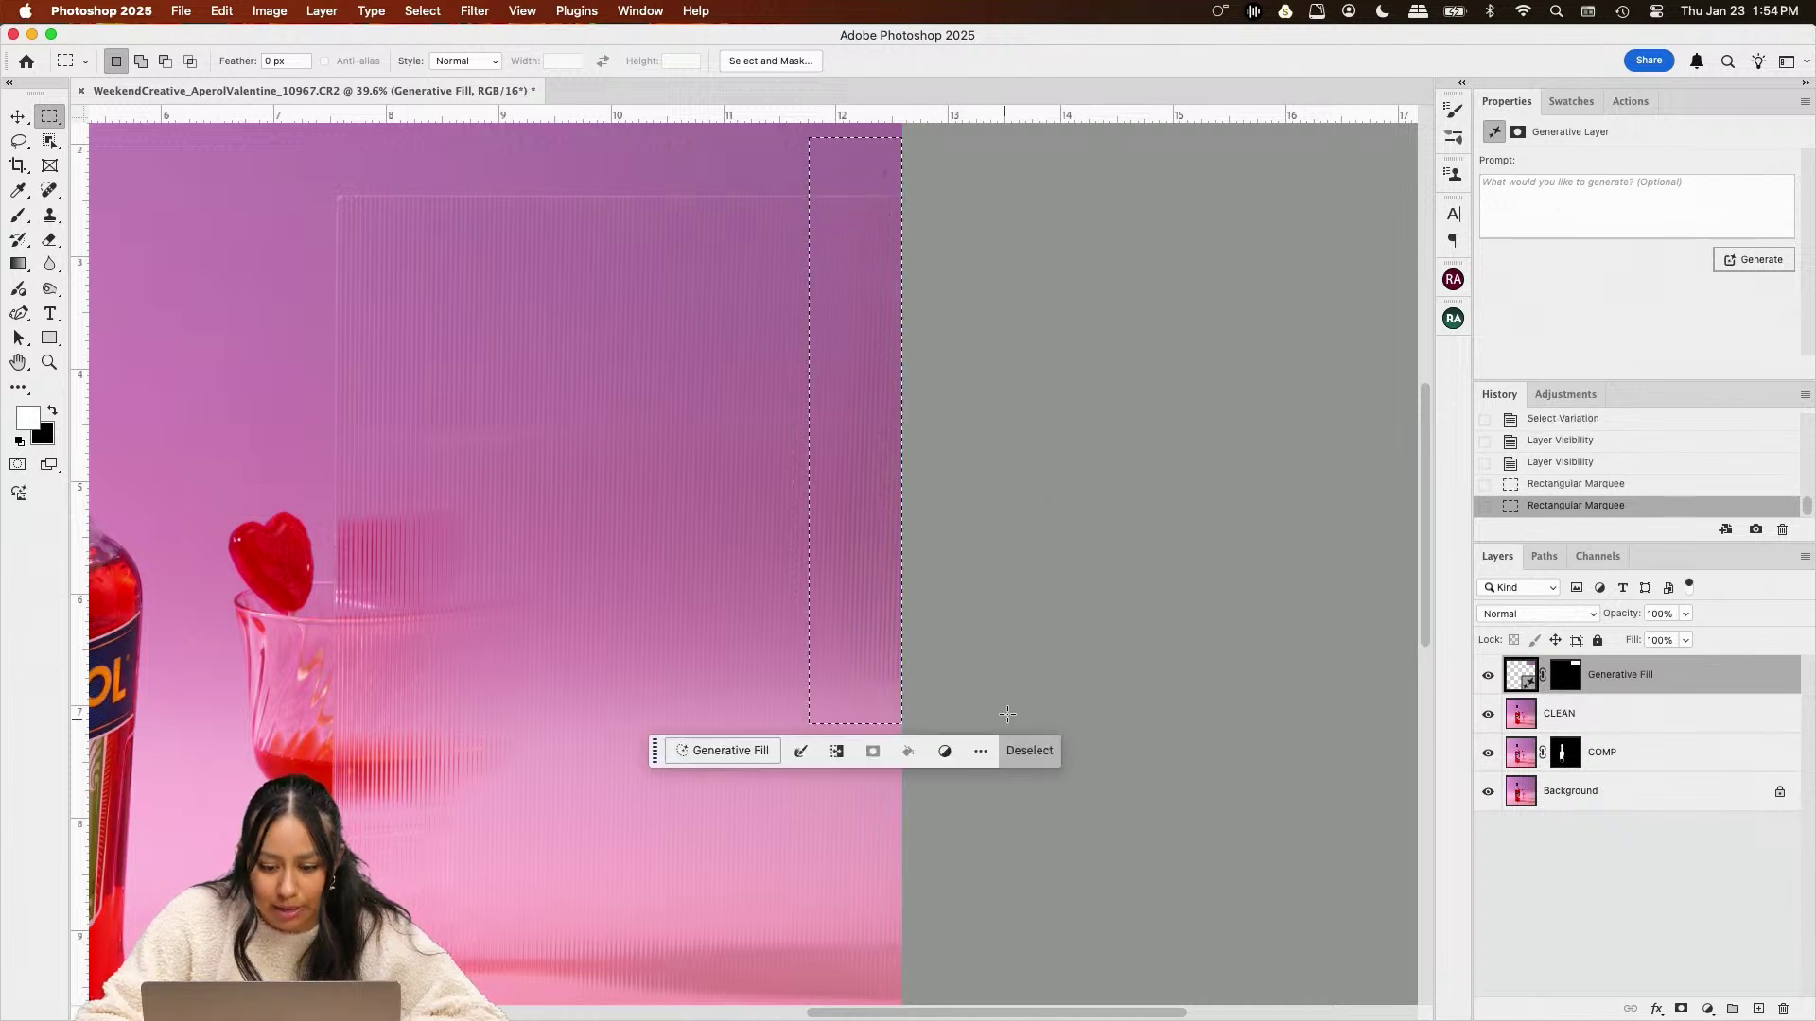
click(755, 752)
click(1052, 758)
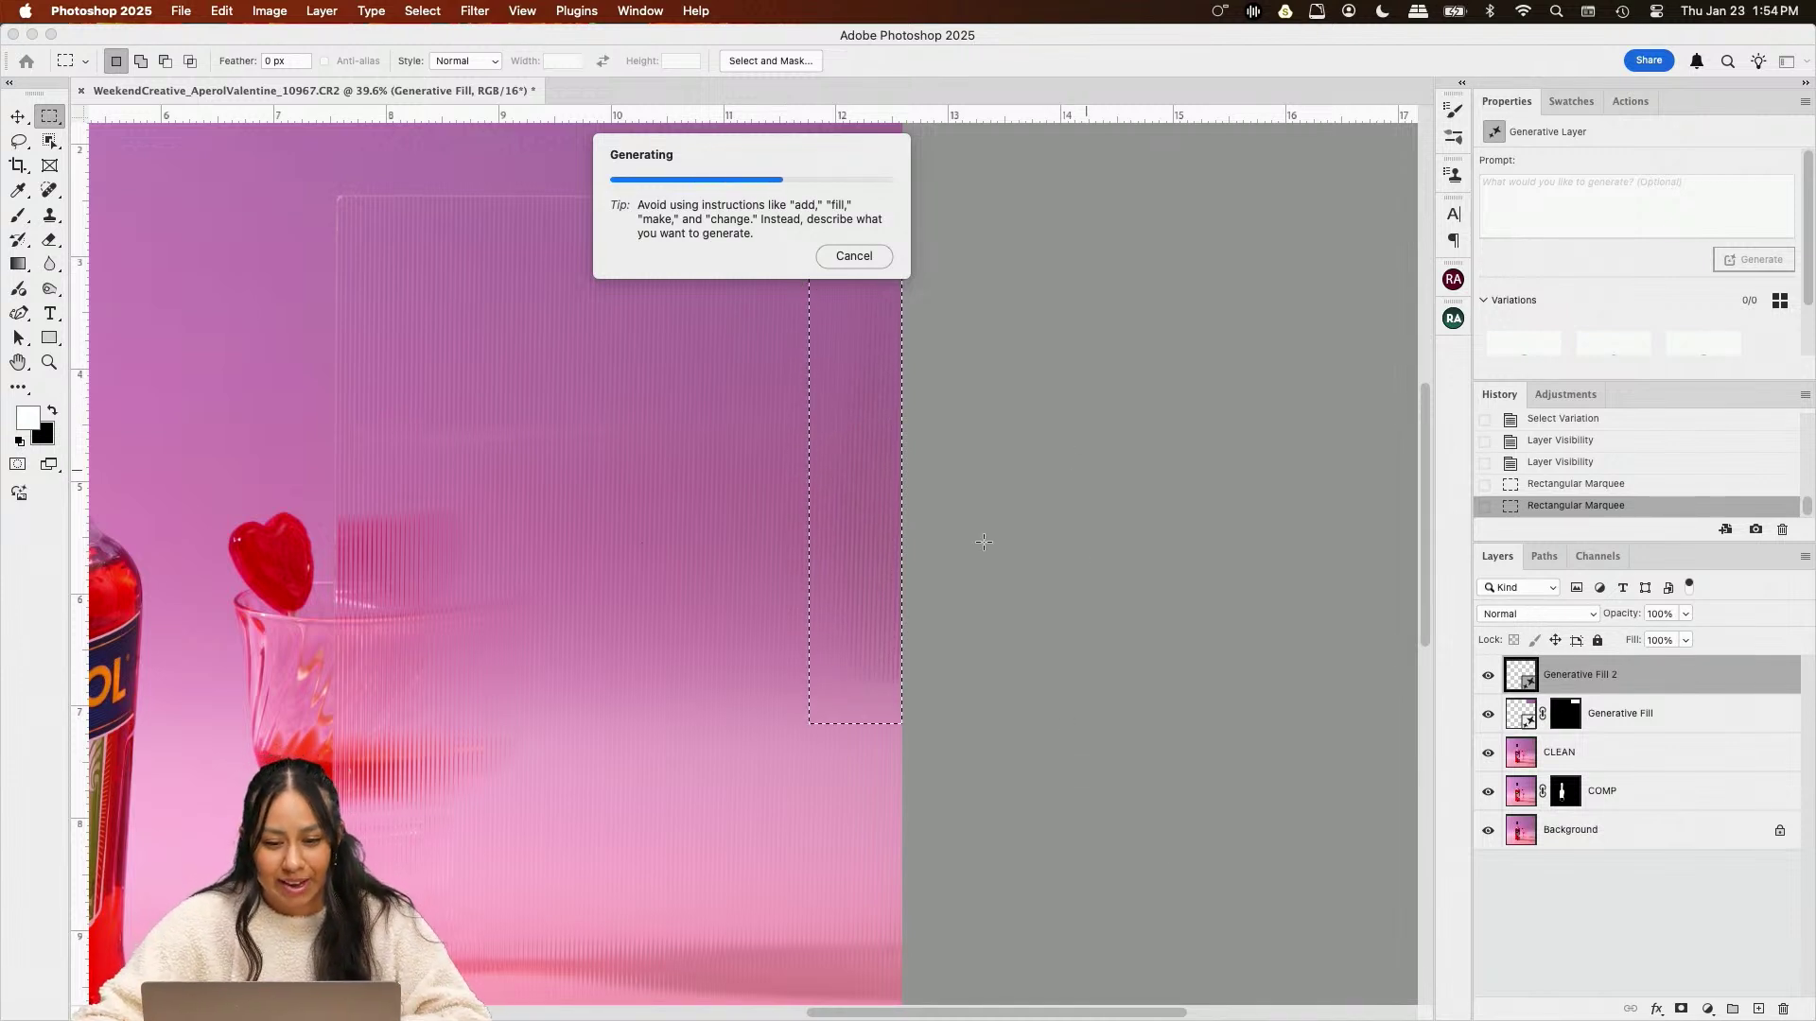
Cycle through the panel-edge variations to the third, hide the Generative Fill 2 layer for comparison, and delete it
scroll(757, 466, left, 5)
scroll(757, 467, up, 2)
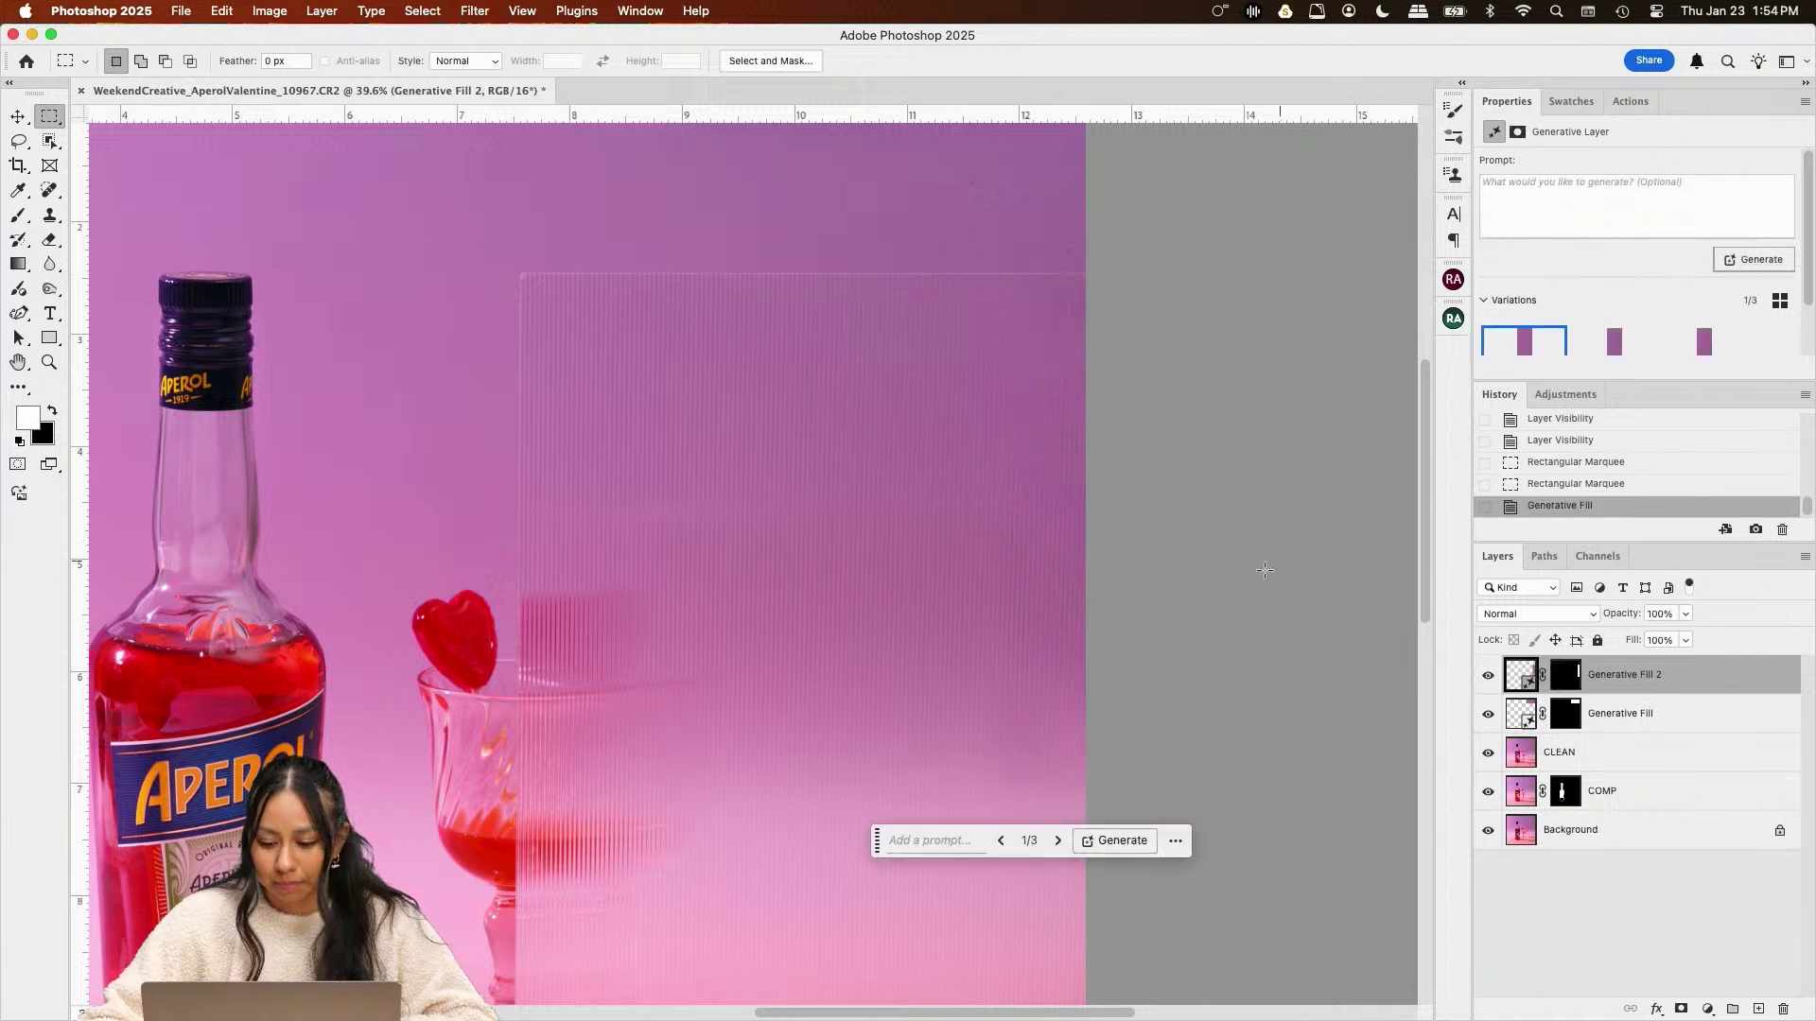
click(1055, 842)
click(1057, 842)
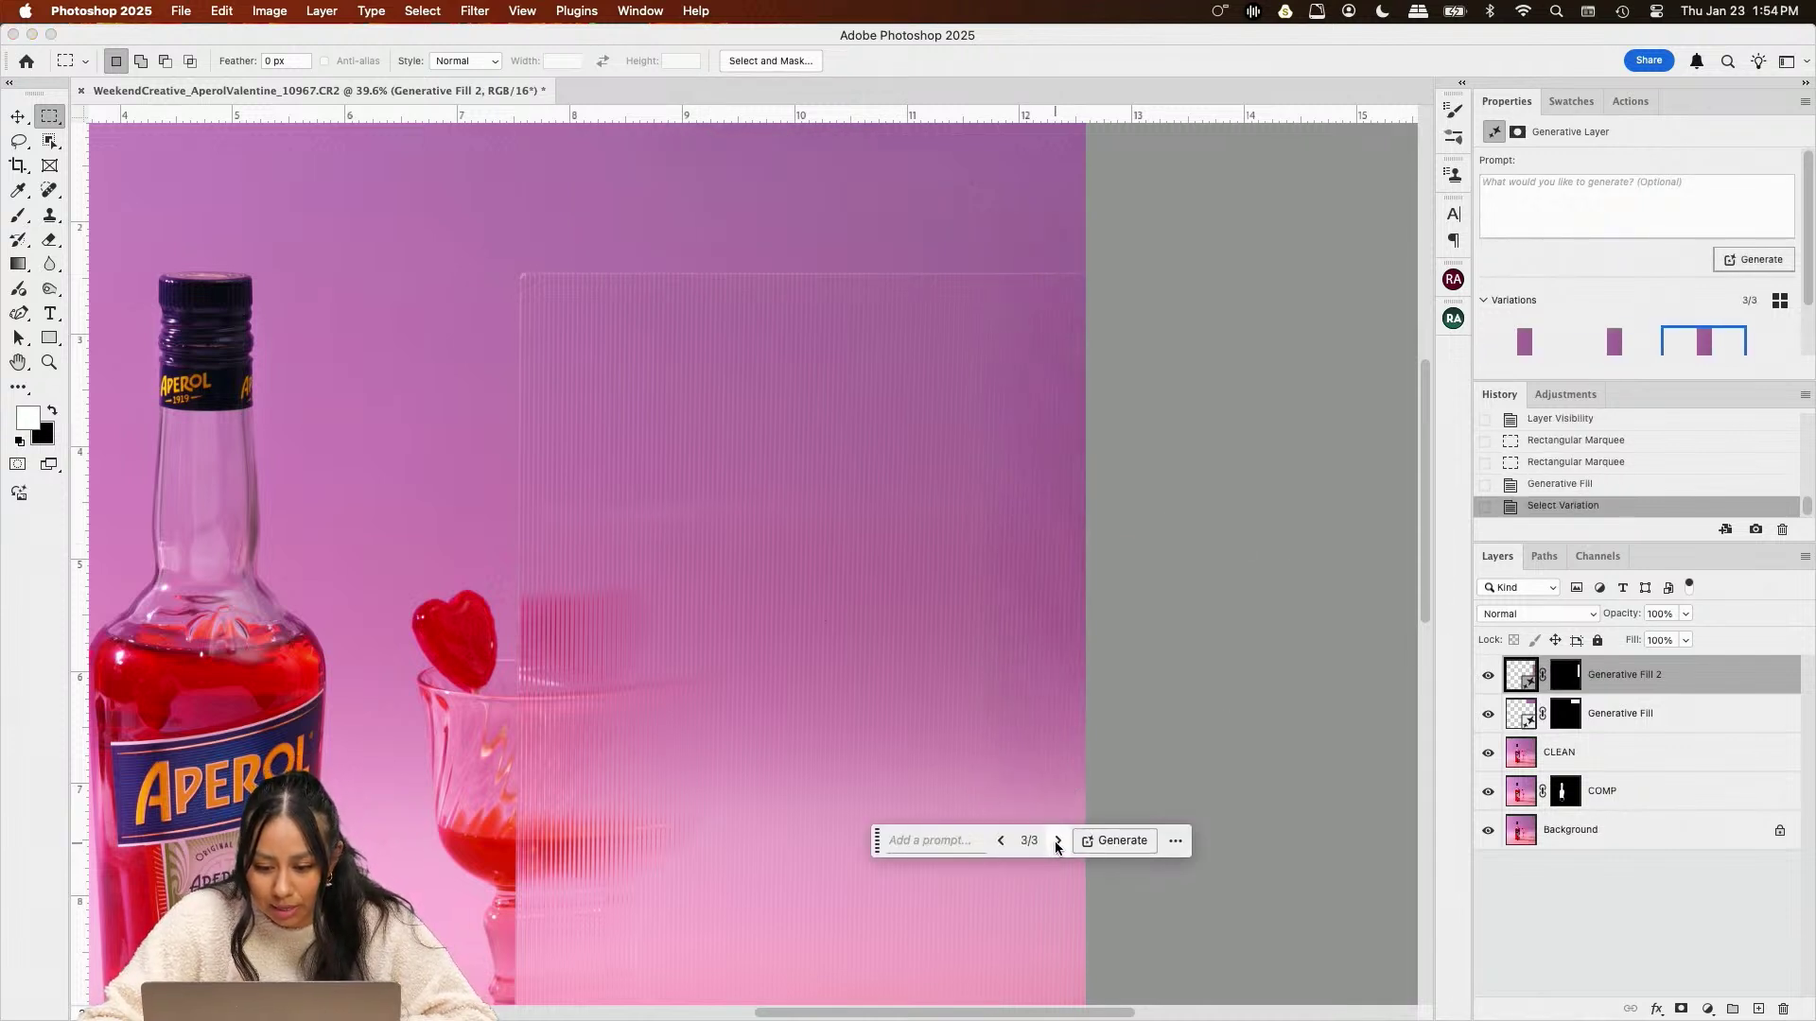
click(1488, 675)
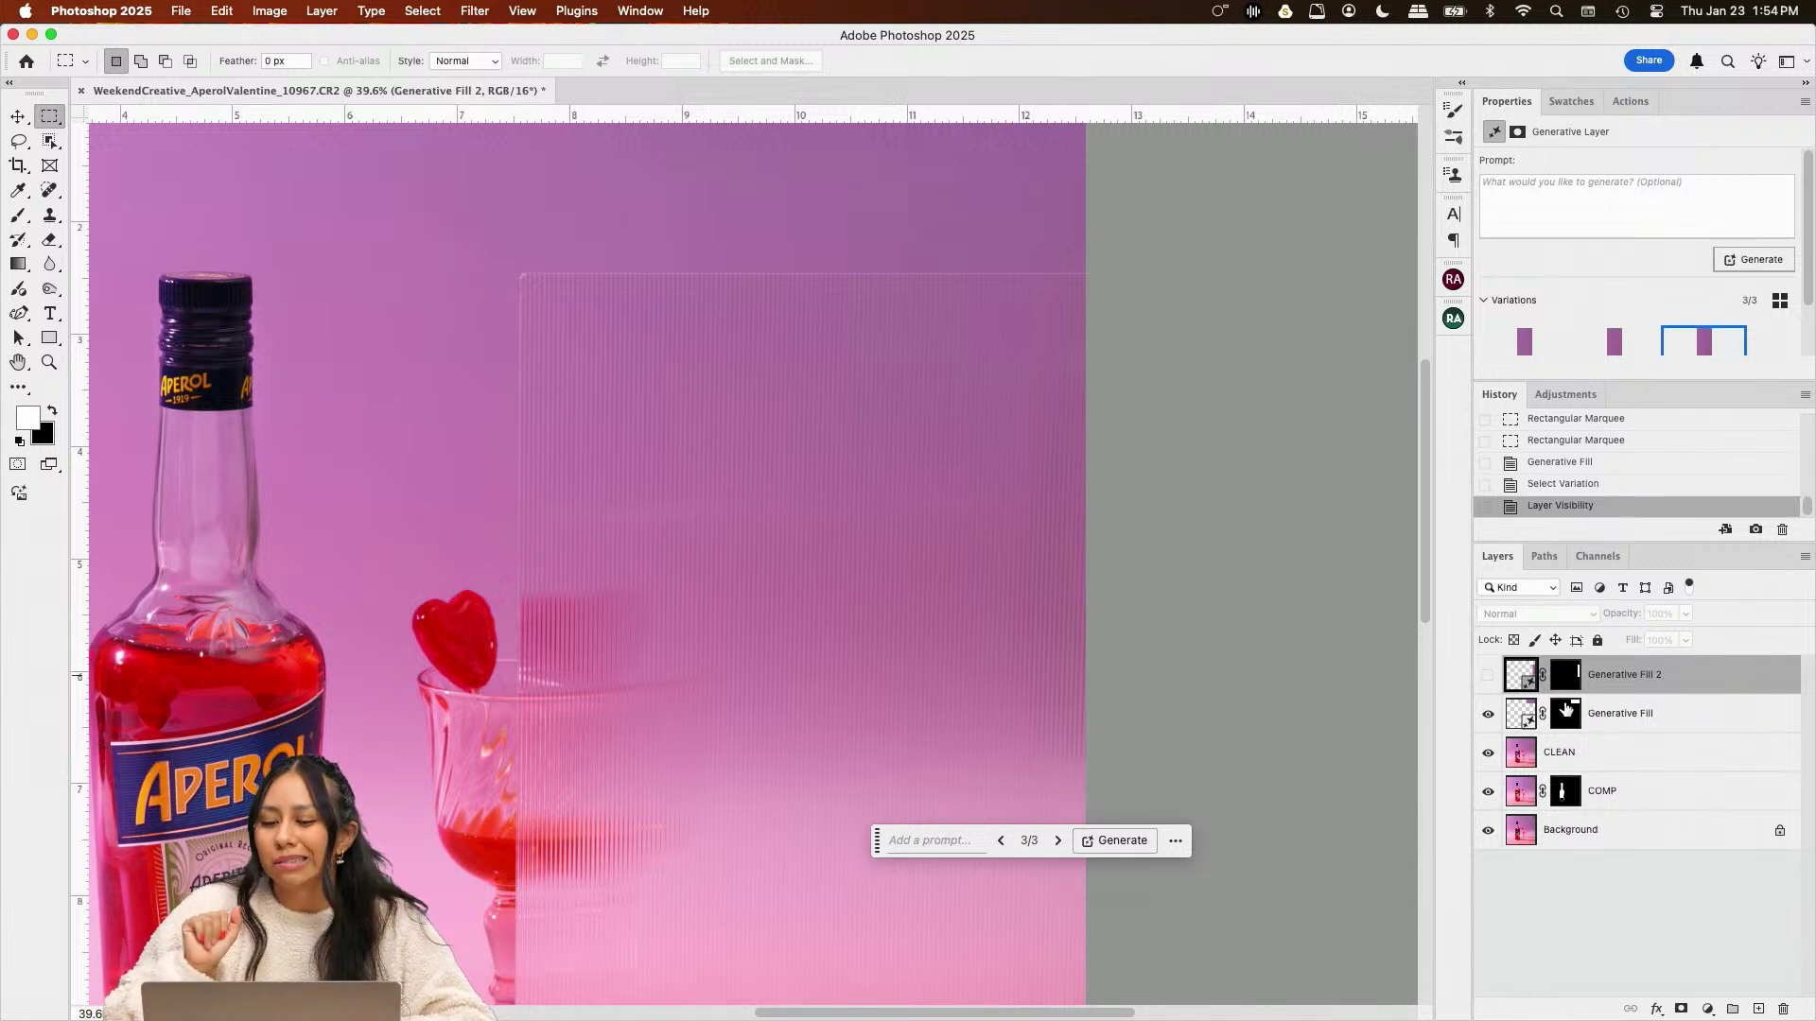
key(Delete)
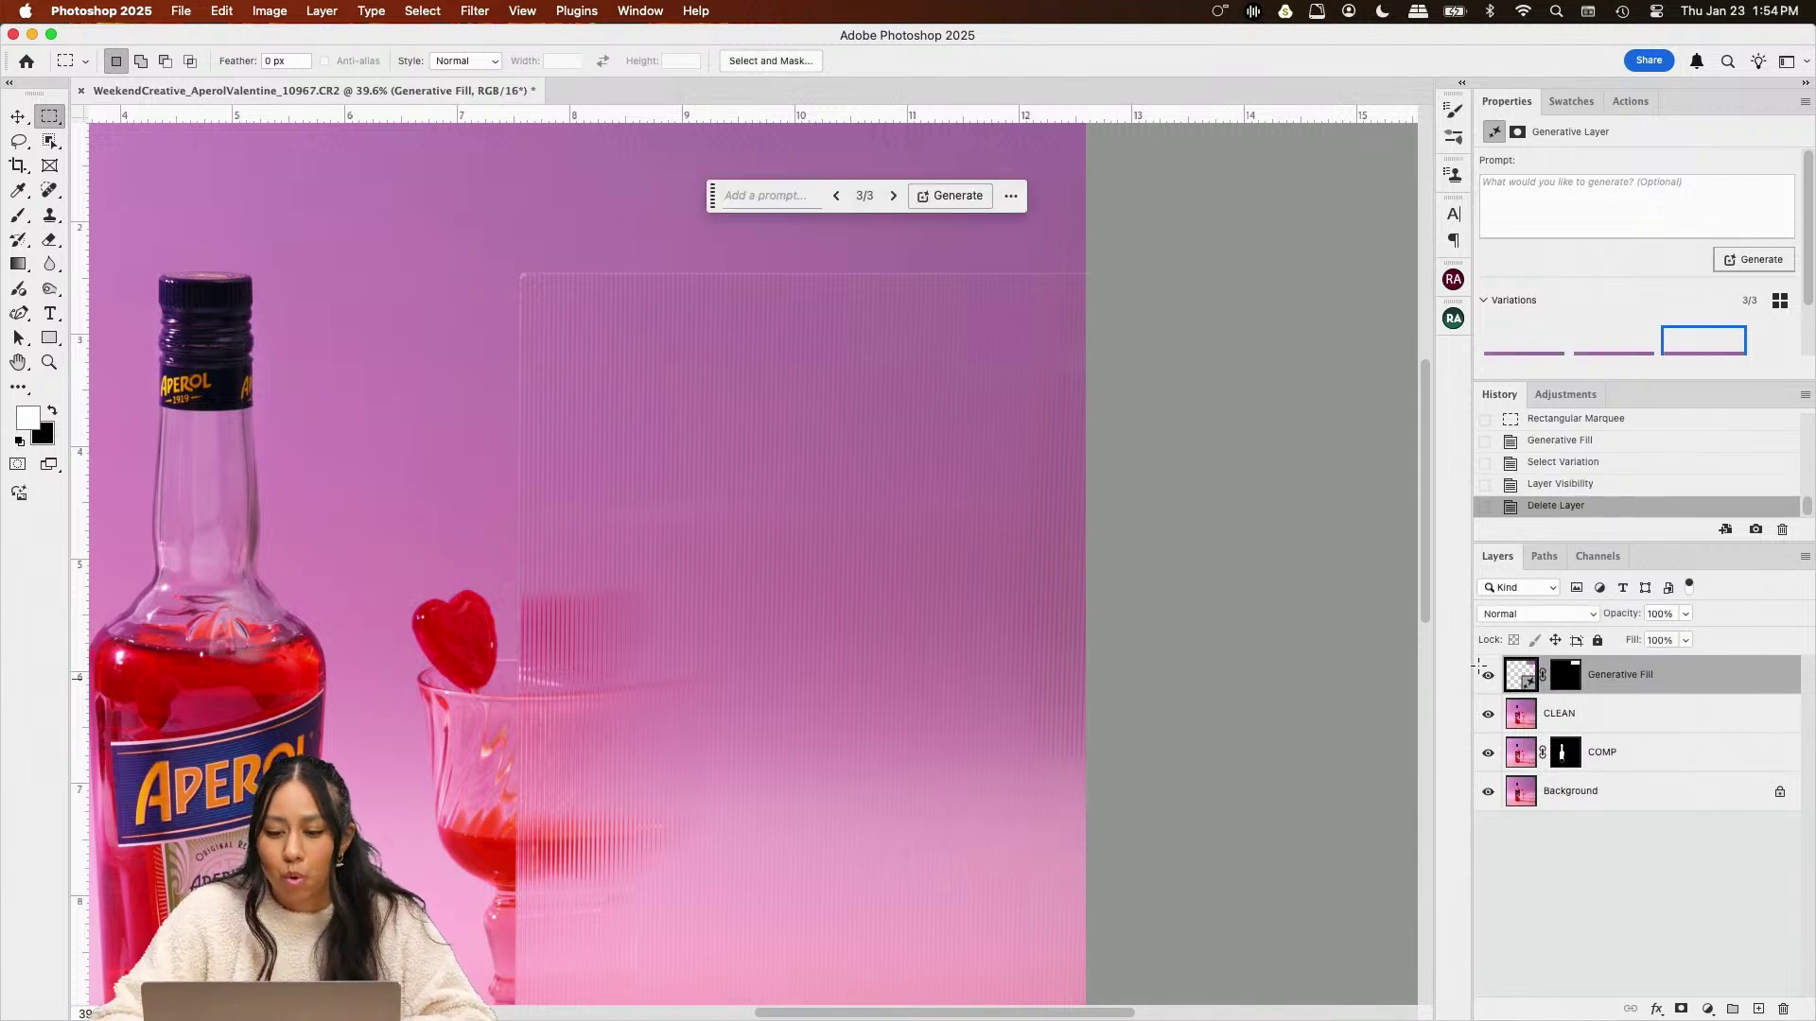
Marquee-select the upper-right backdrop down over the ribbed panel's top edge and run Generative Fill without a prompt
scroll(737, 527, up, 5)
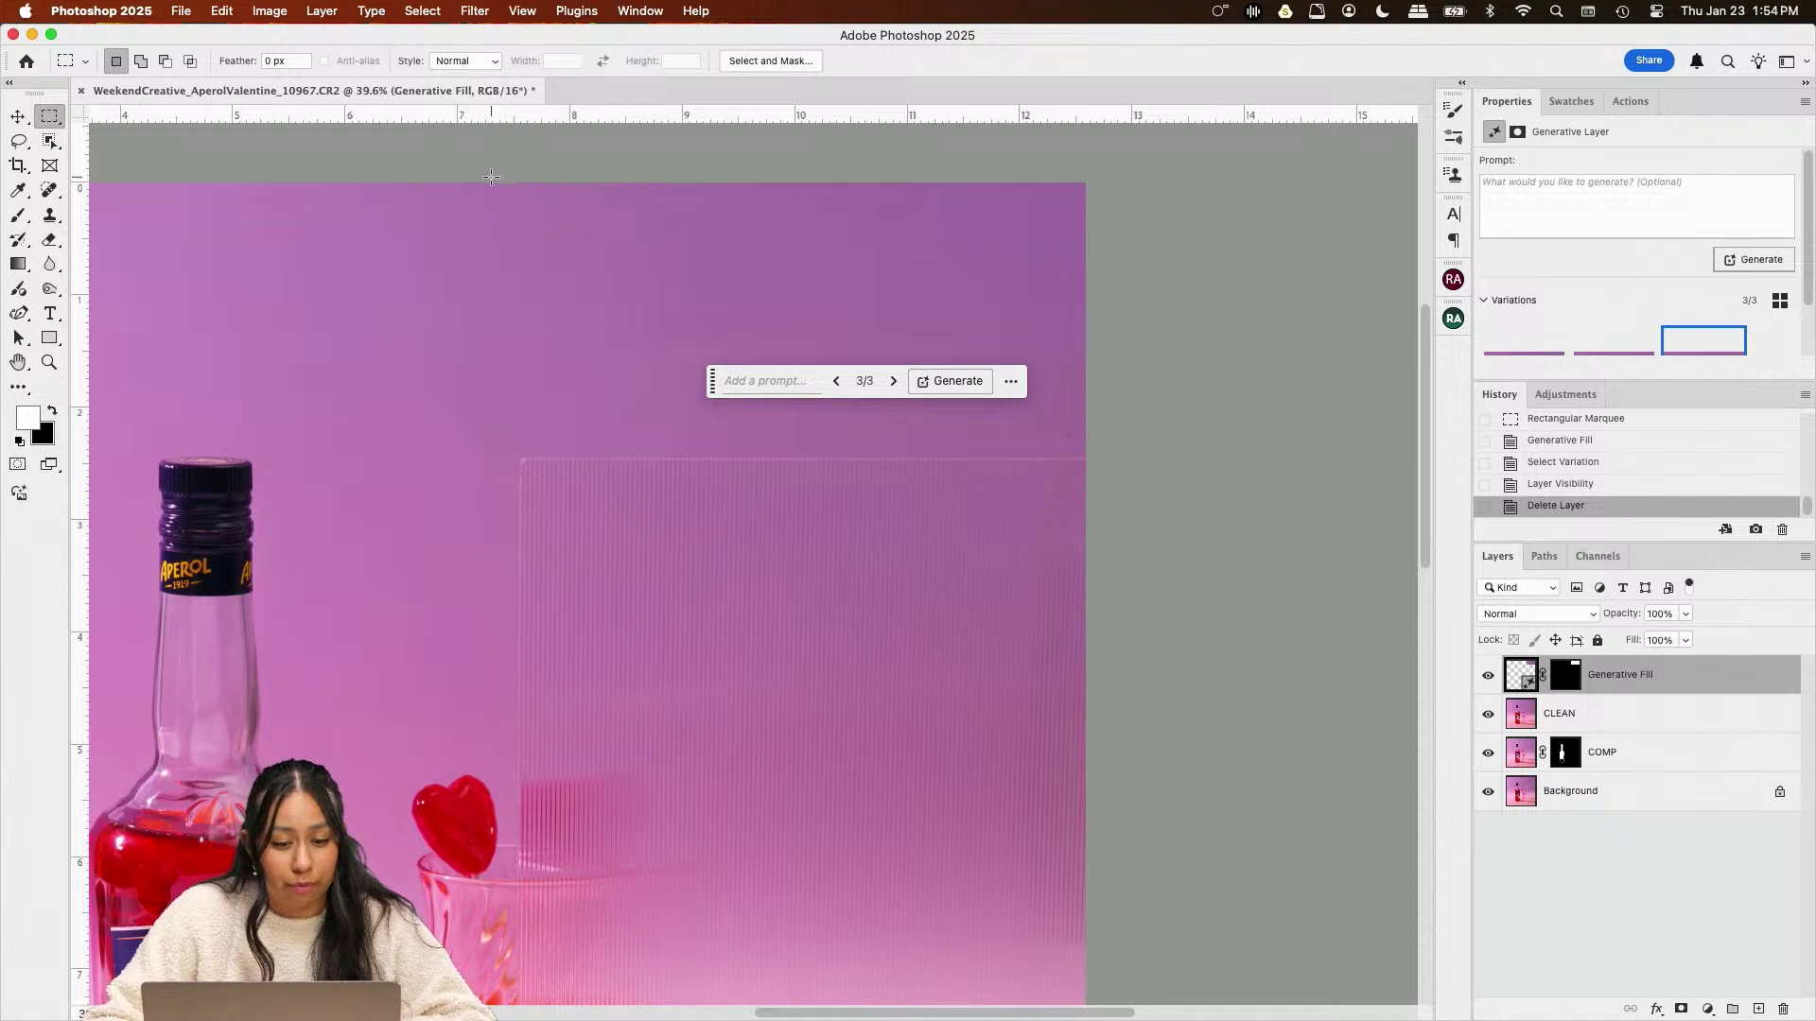
drag(491, 177, 1170, 476)
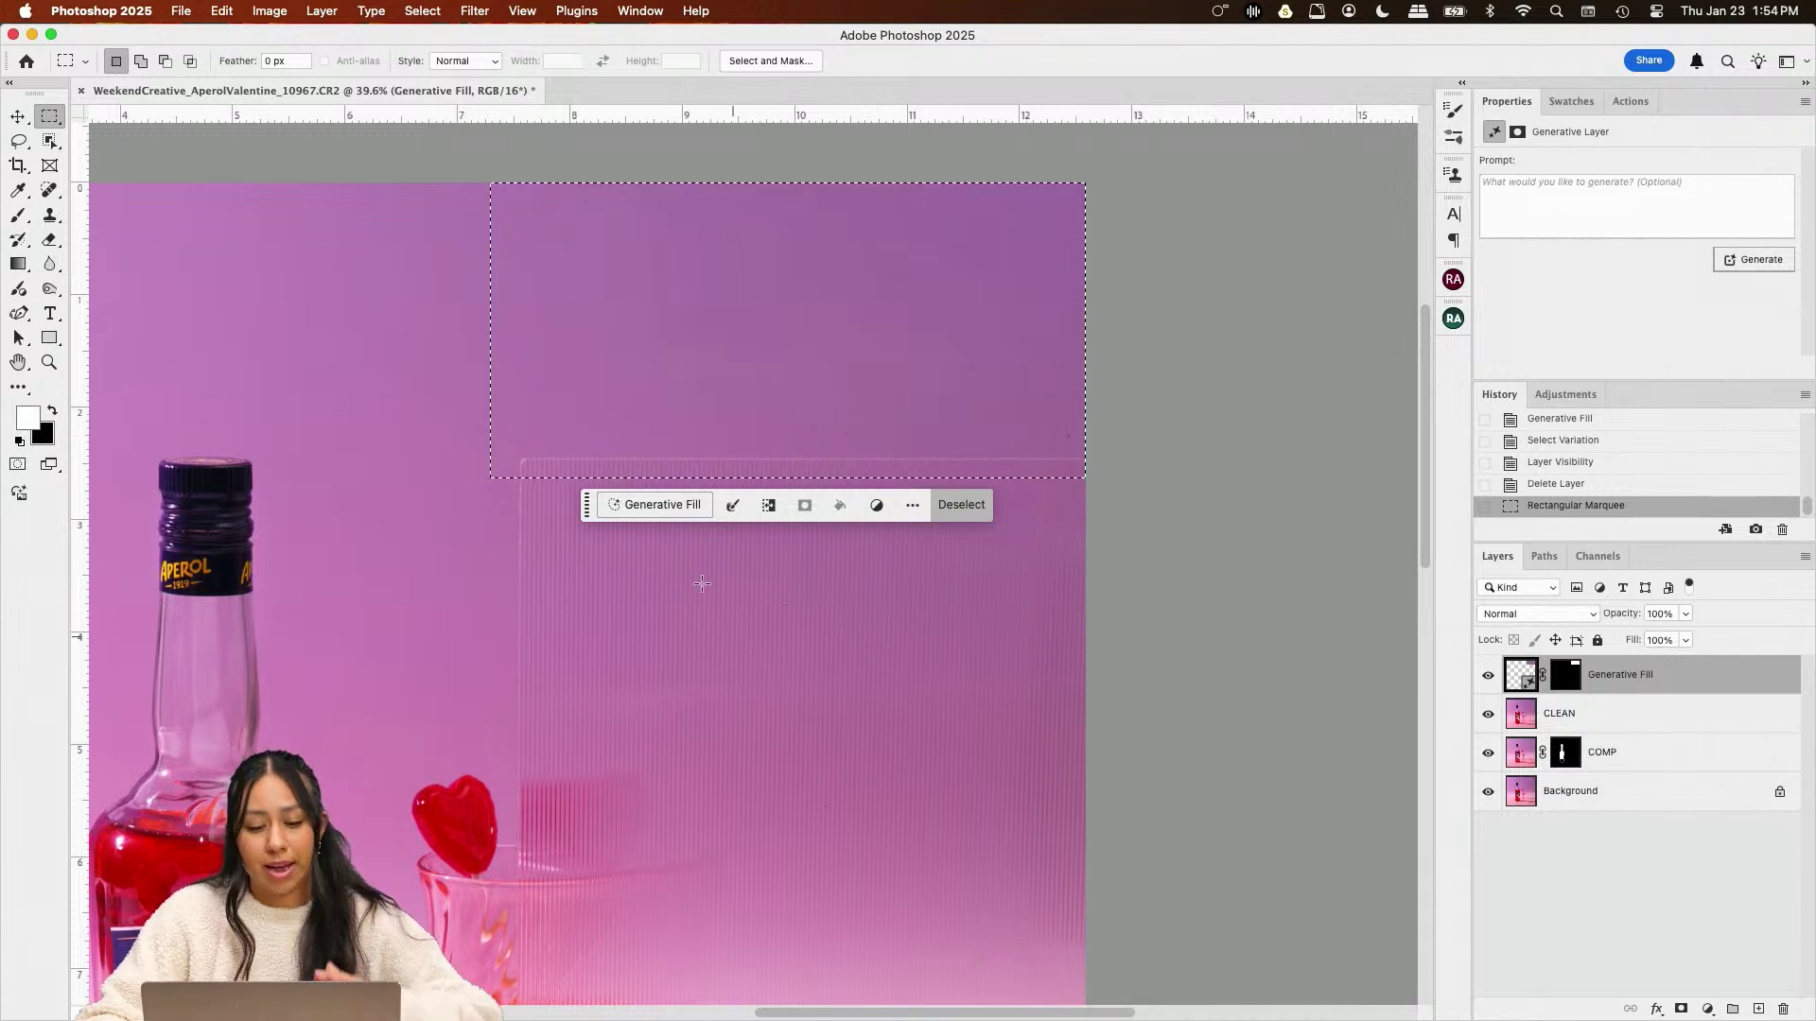
click(673, 506)
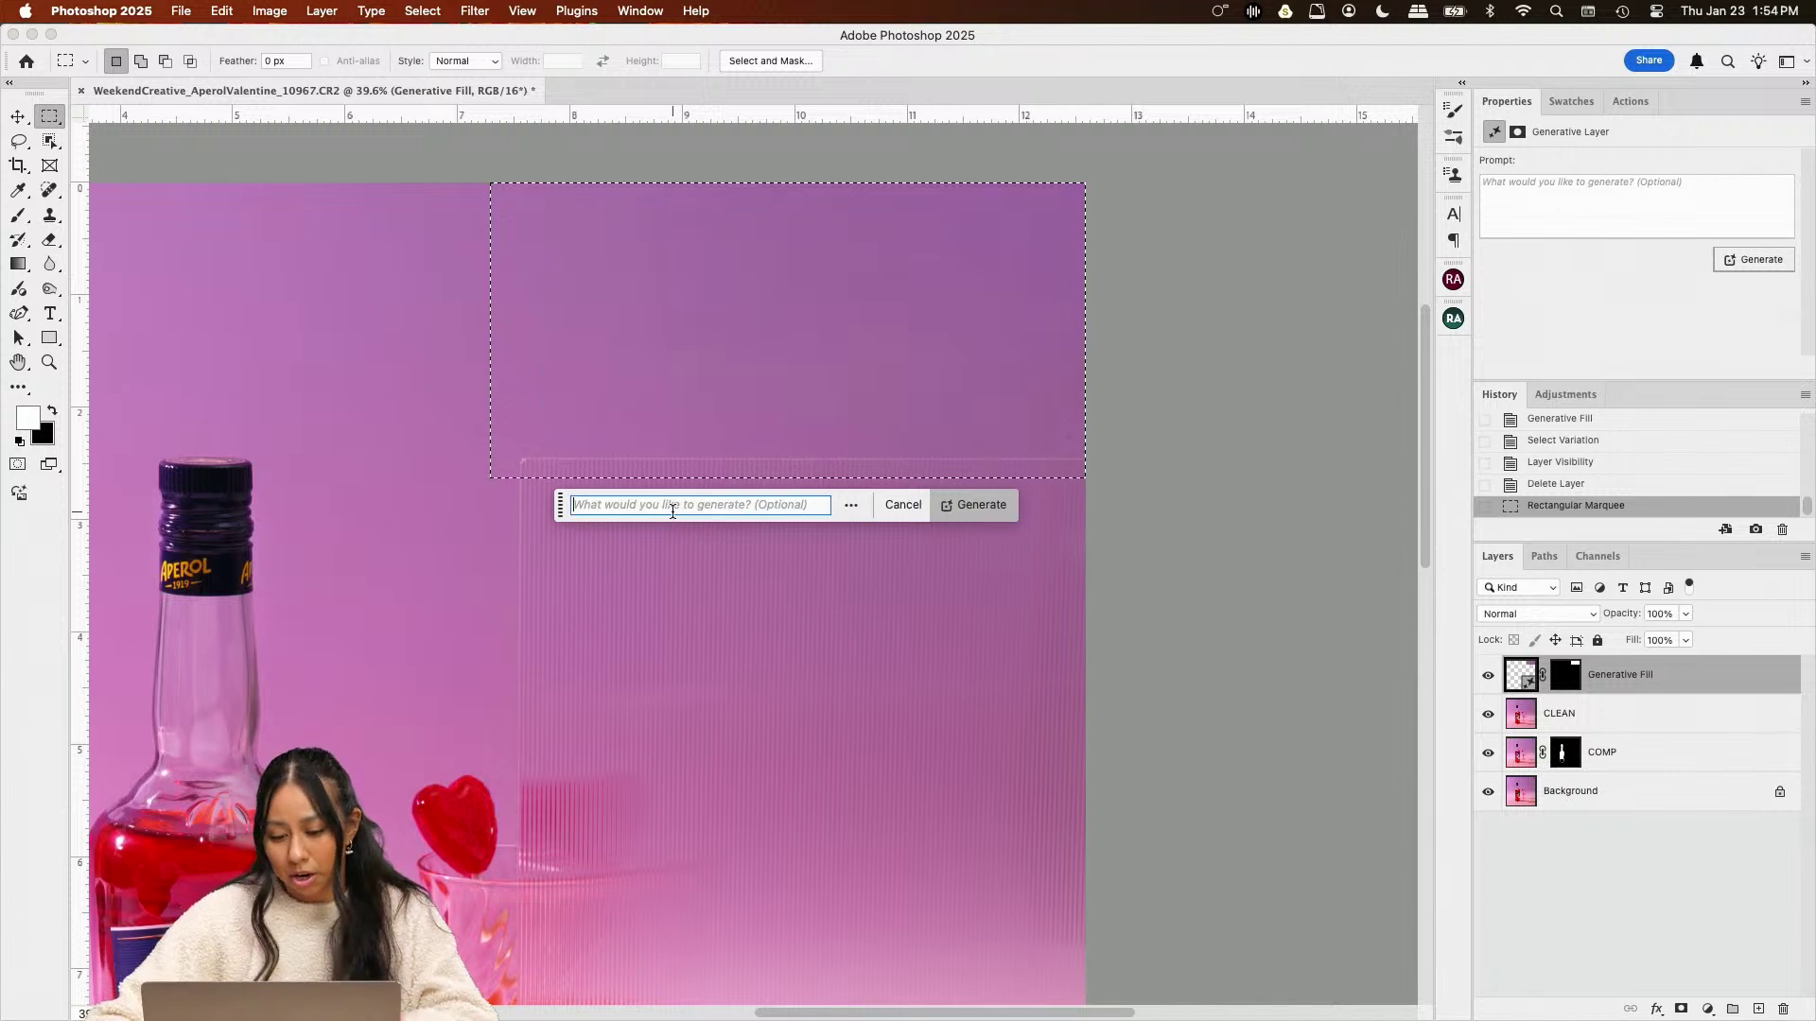
click(981, 507)
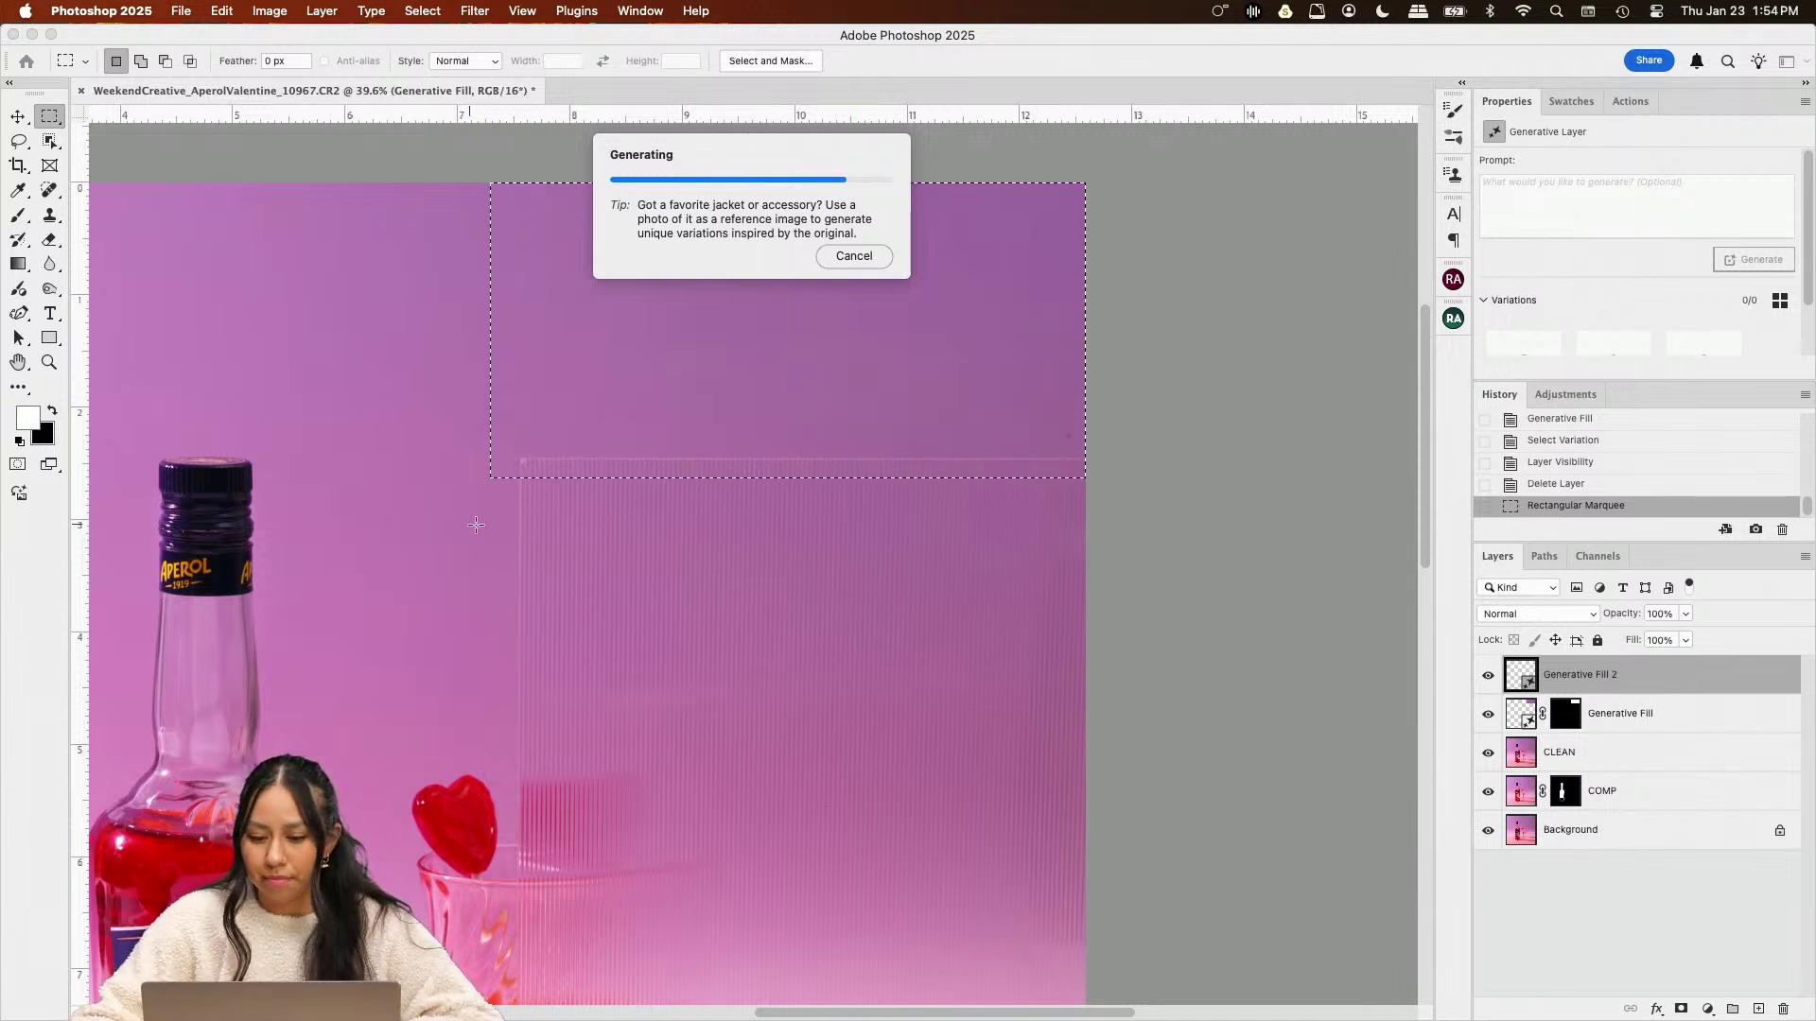
Examine the bottle, glass and ribbed panel, and check the first generated variation around the panel's upper edge
scroll(599, 637, down, 5)
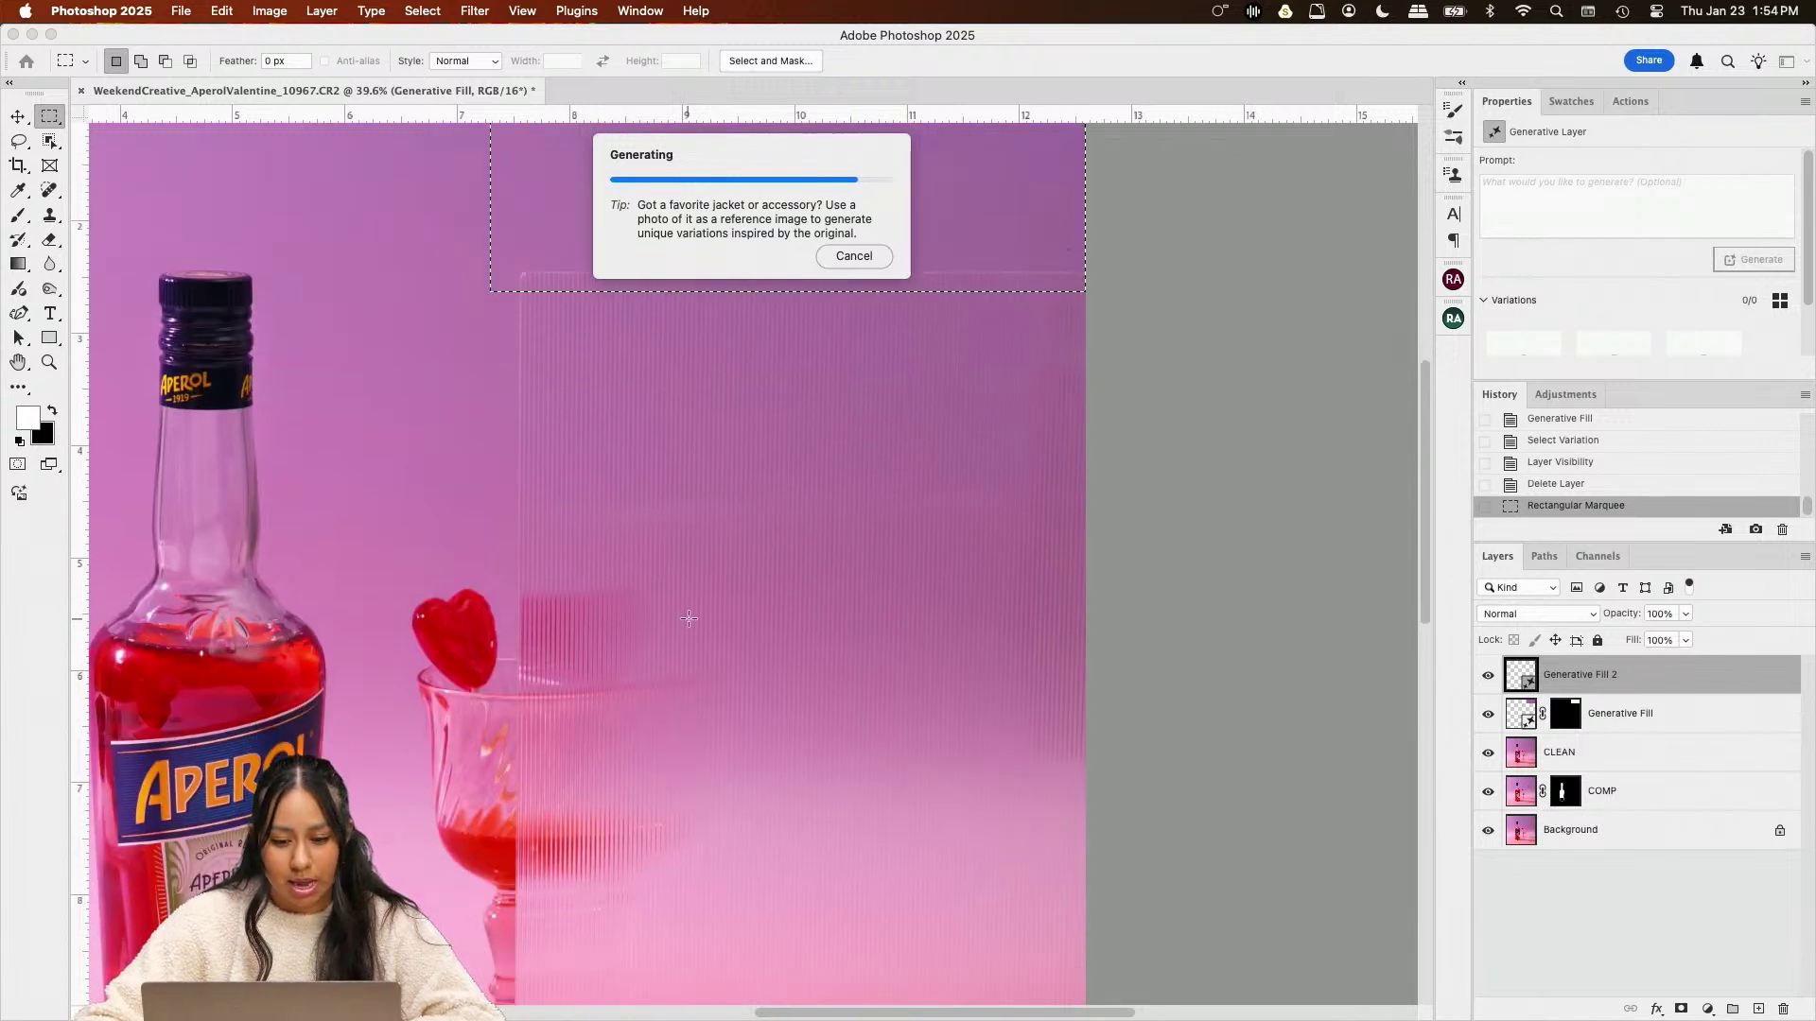
scroll(690, 615, left, 1)
scroll(691, 613, down, 7)
scroll(690, 613, left, 5)
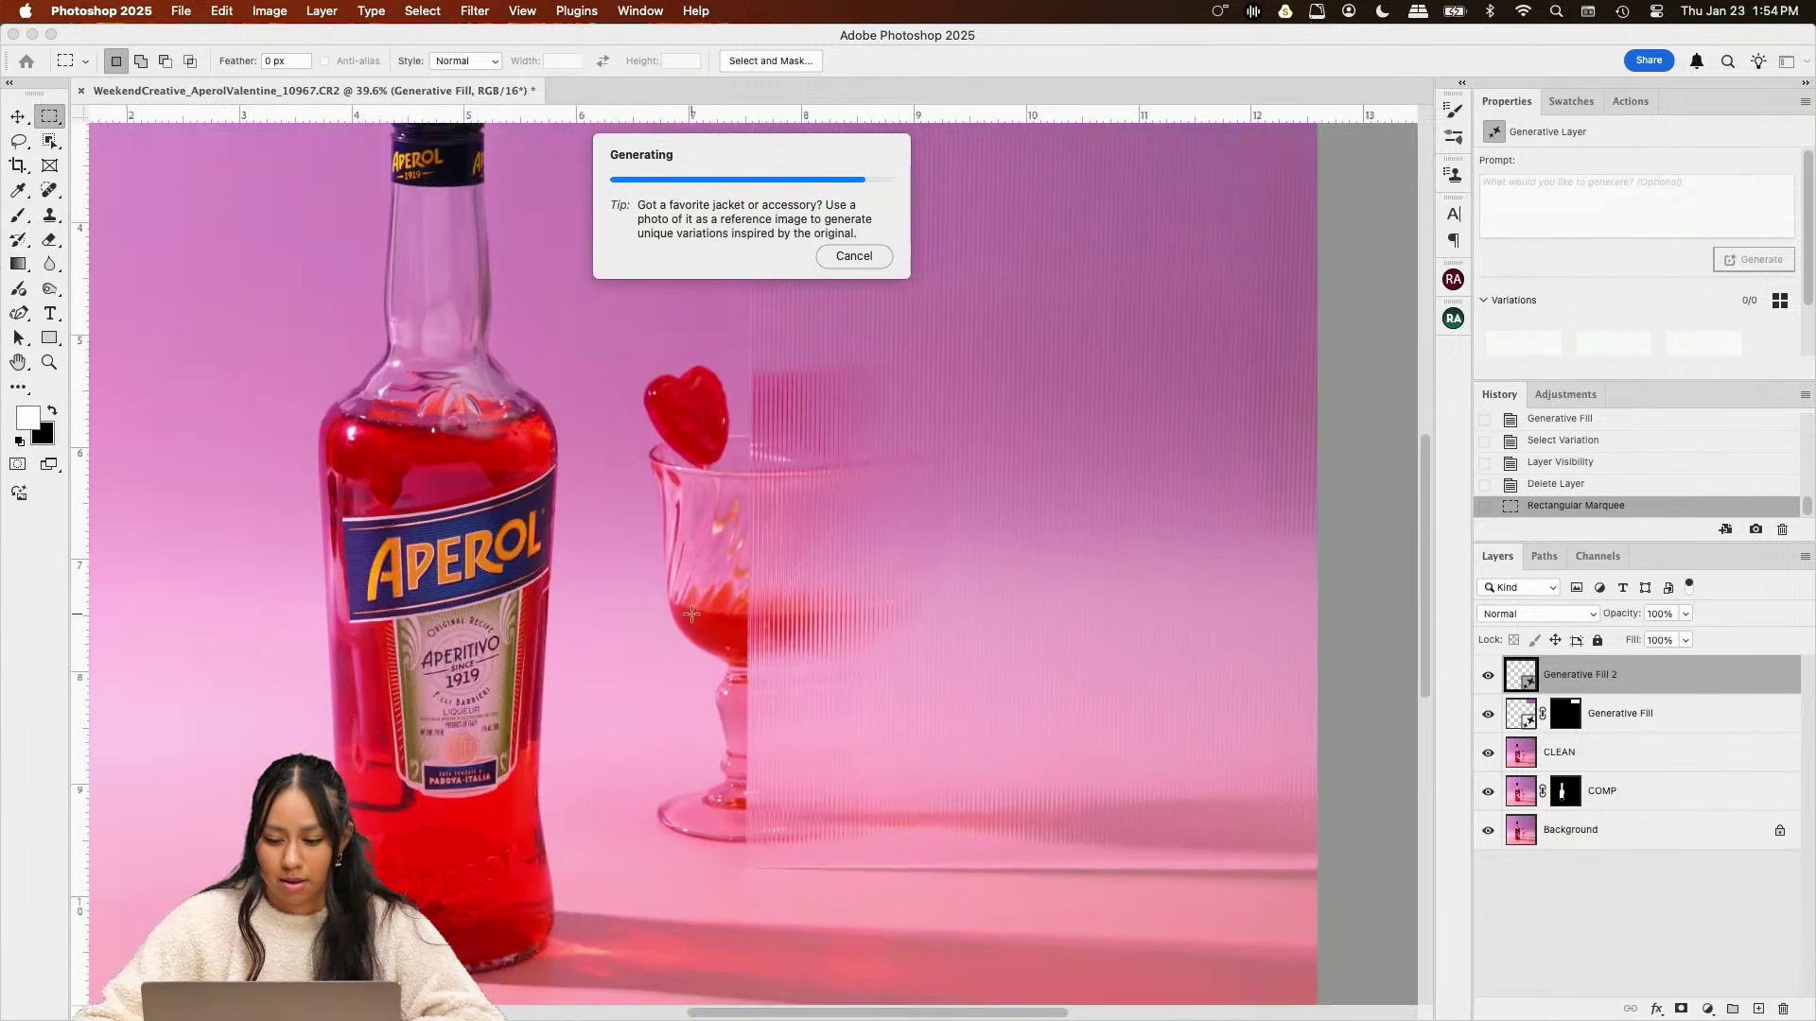
scroll(351, 591, up, 5)
scroll(350, 591, left, 3)
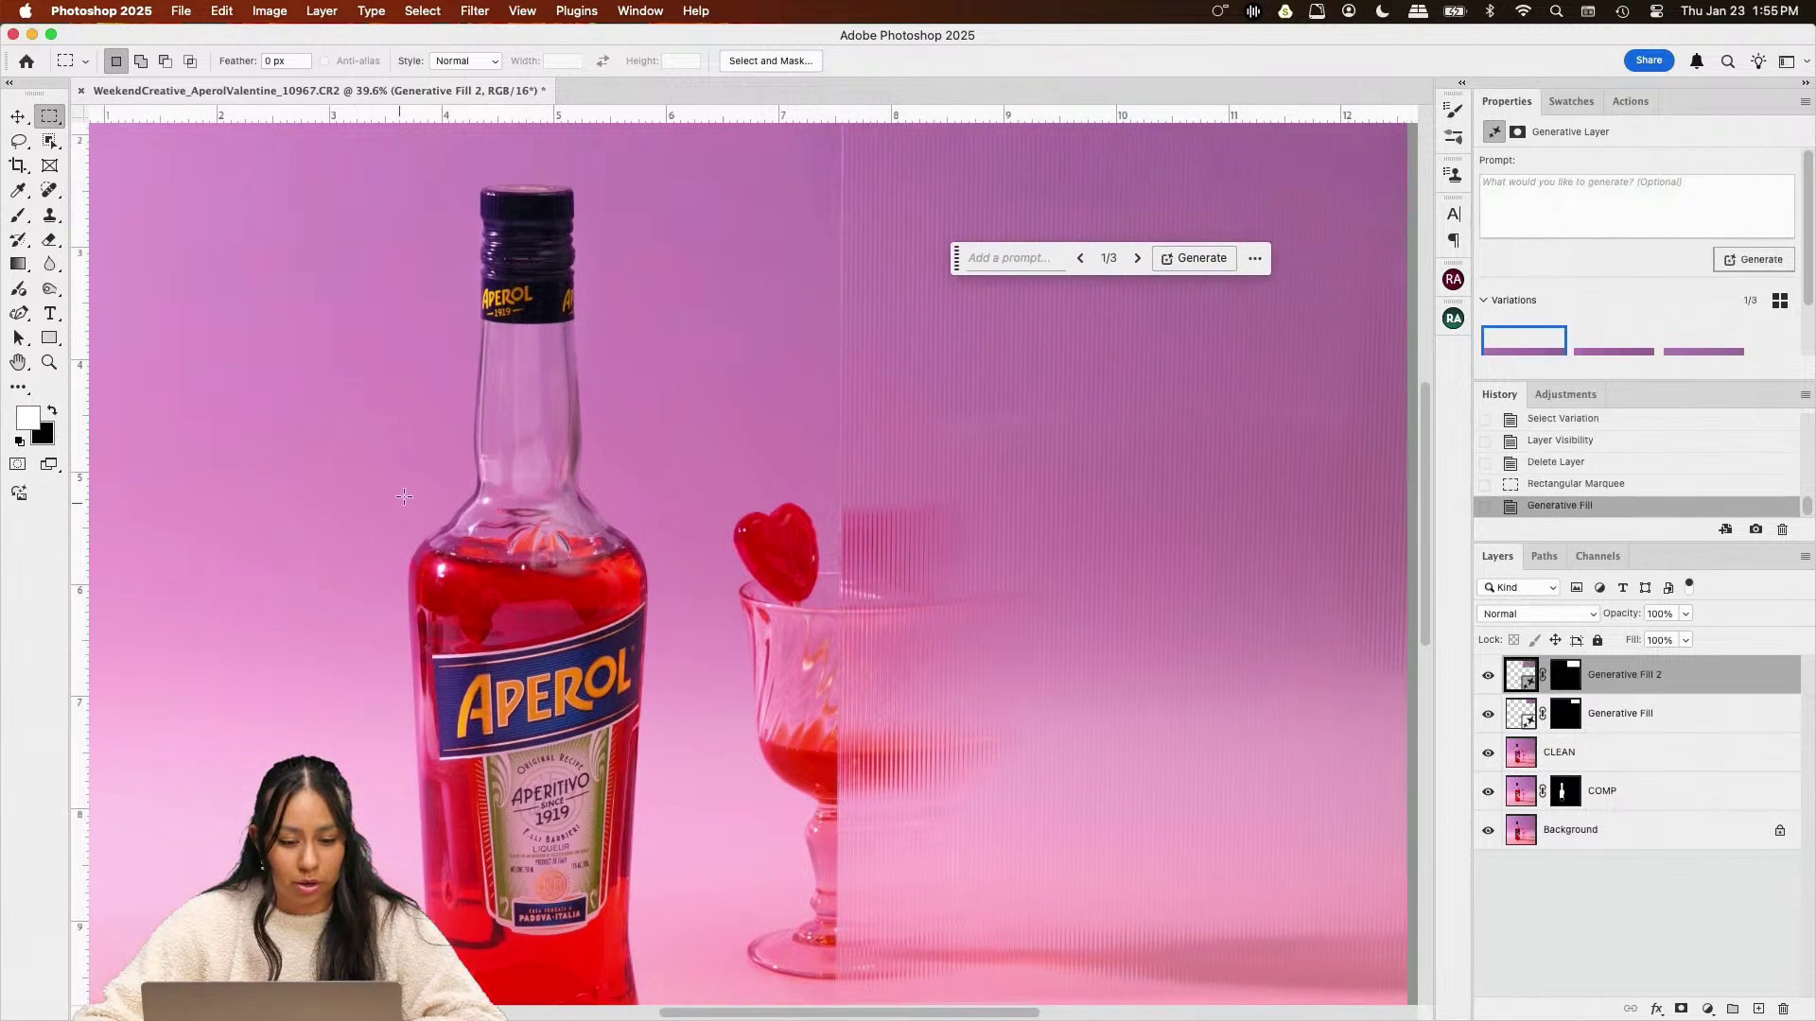
scroll(597, 572, up, 8)
scroll(597, 572, right, 8)
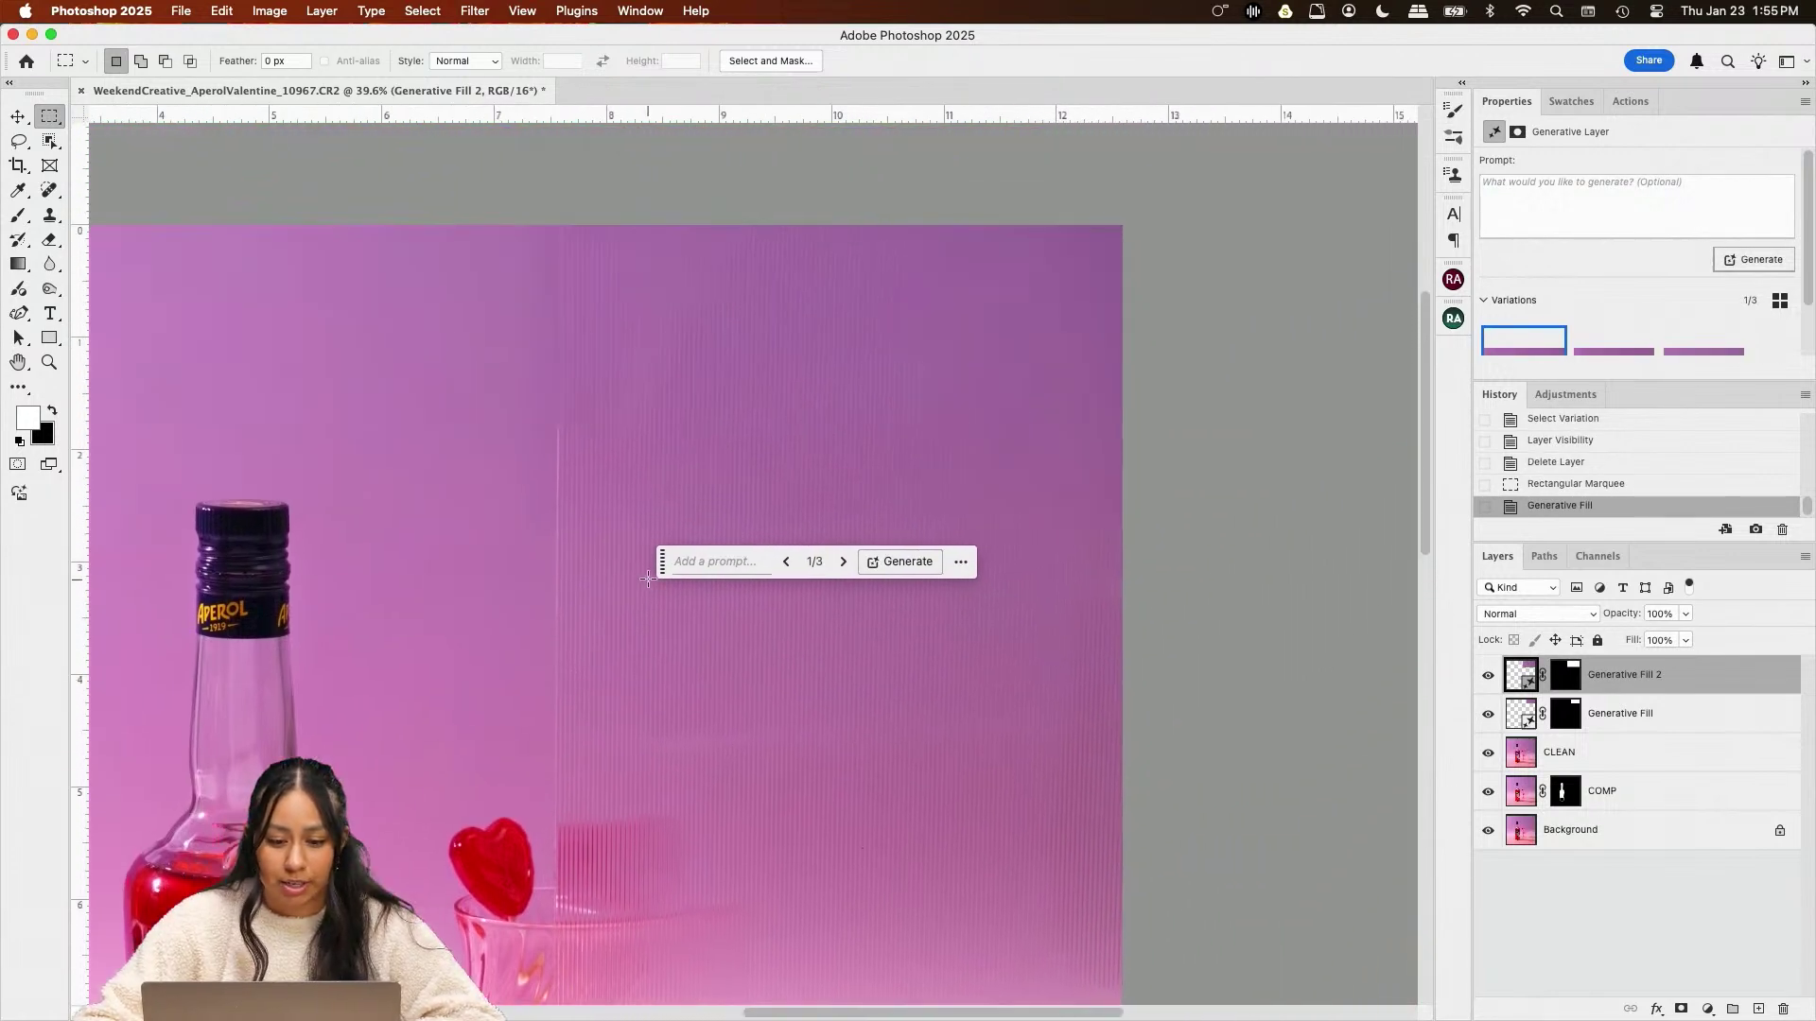
Switch the Generative Fill 2 layer to its third variation and check the backdrop and ribbed panel
click(842, 564)
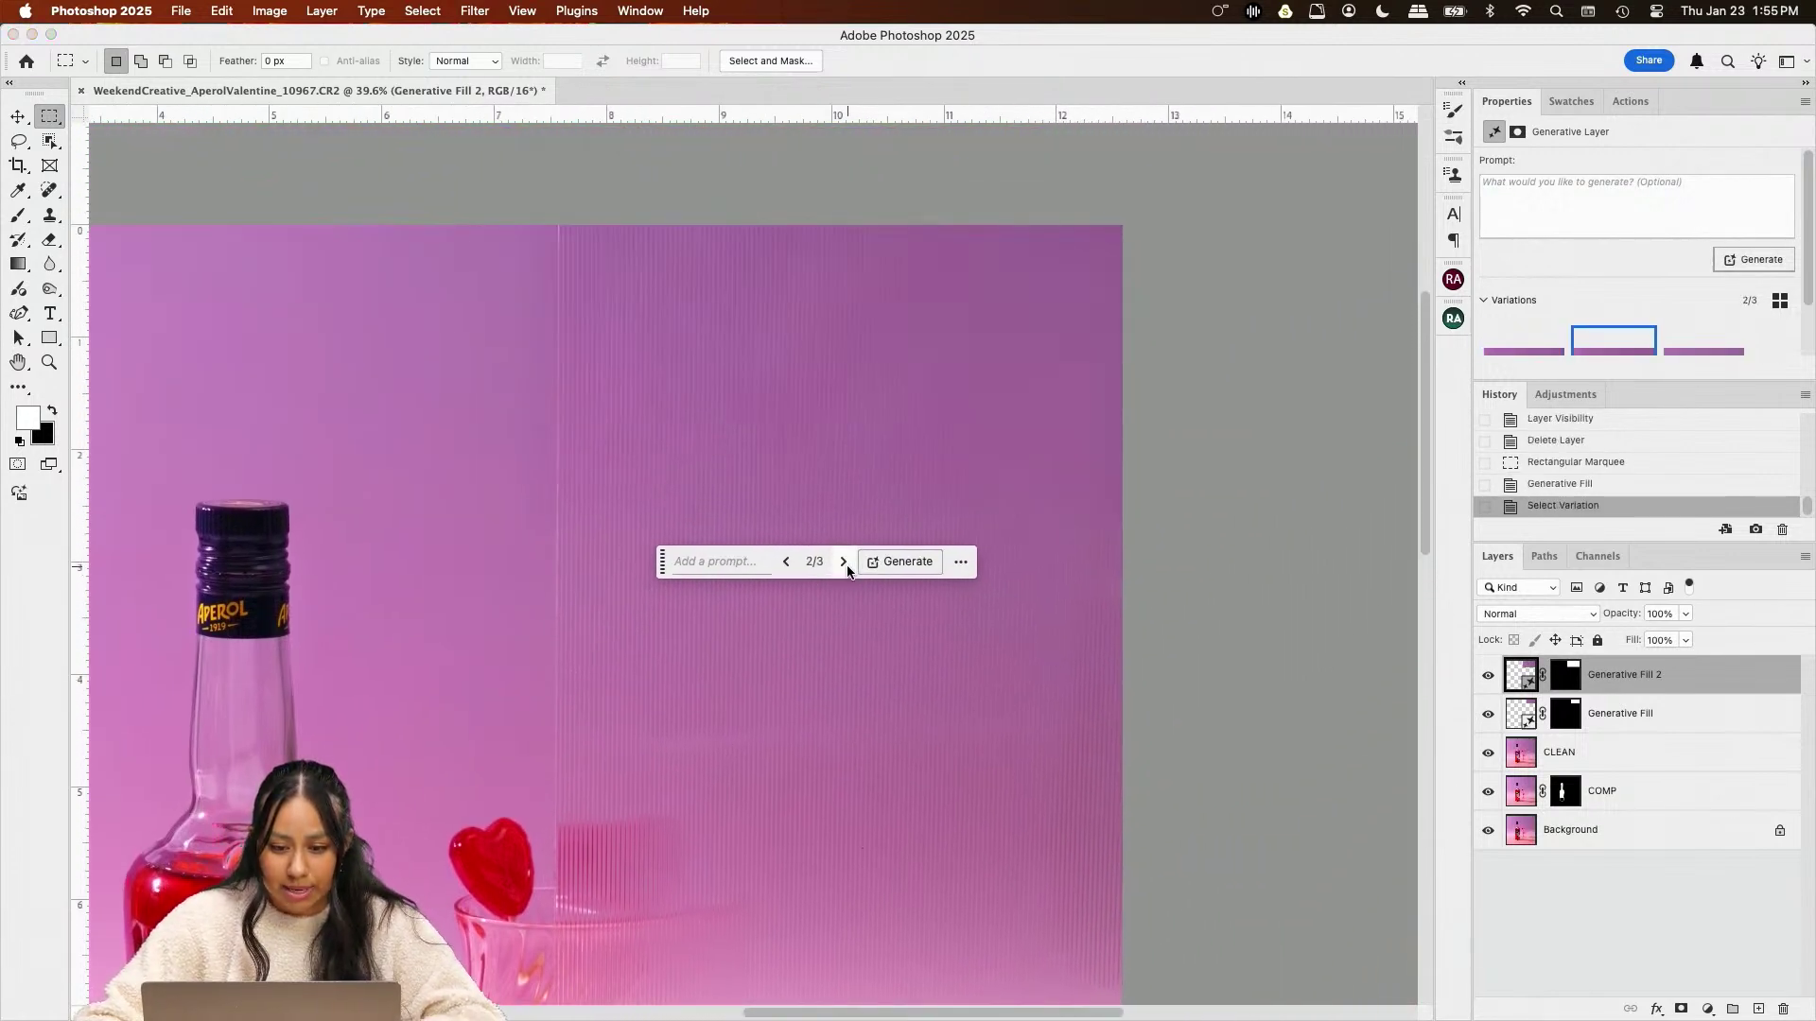
click(844, 564)
scroll(747, 599, down, 3)
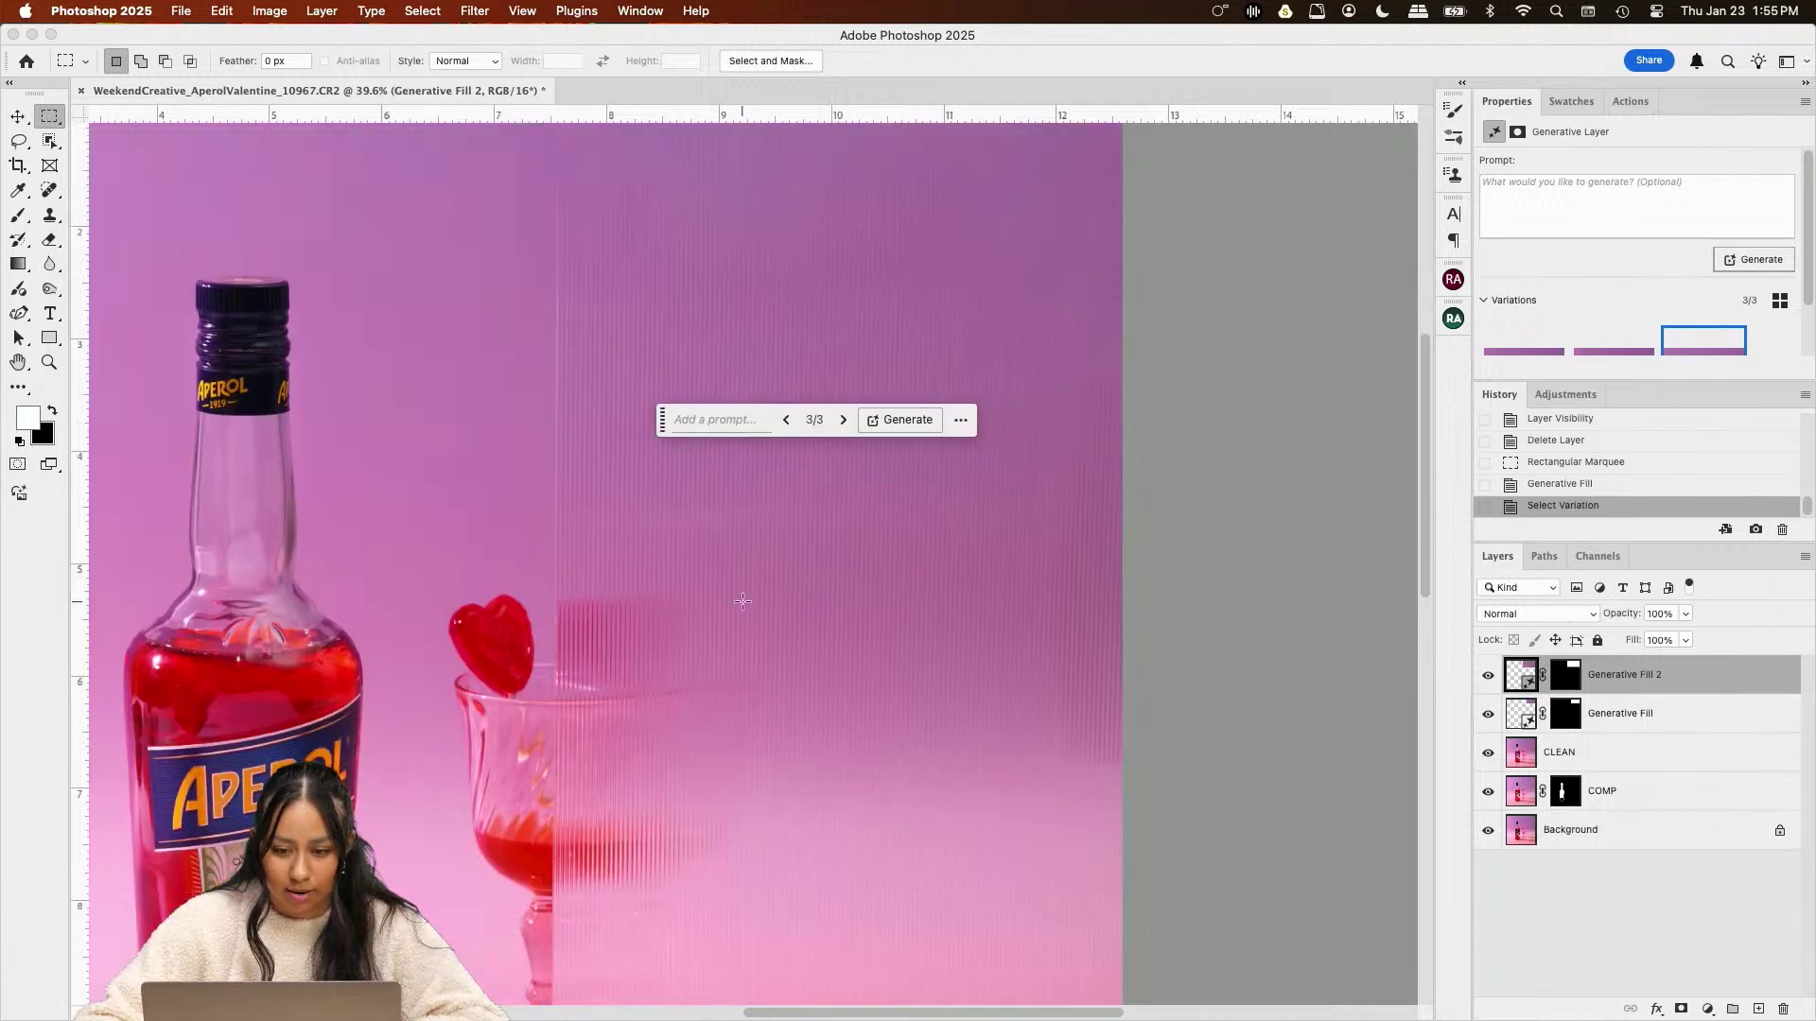
scroll(1140, 635, up, 1)
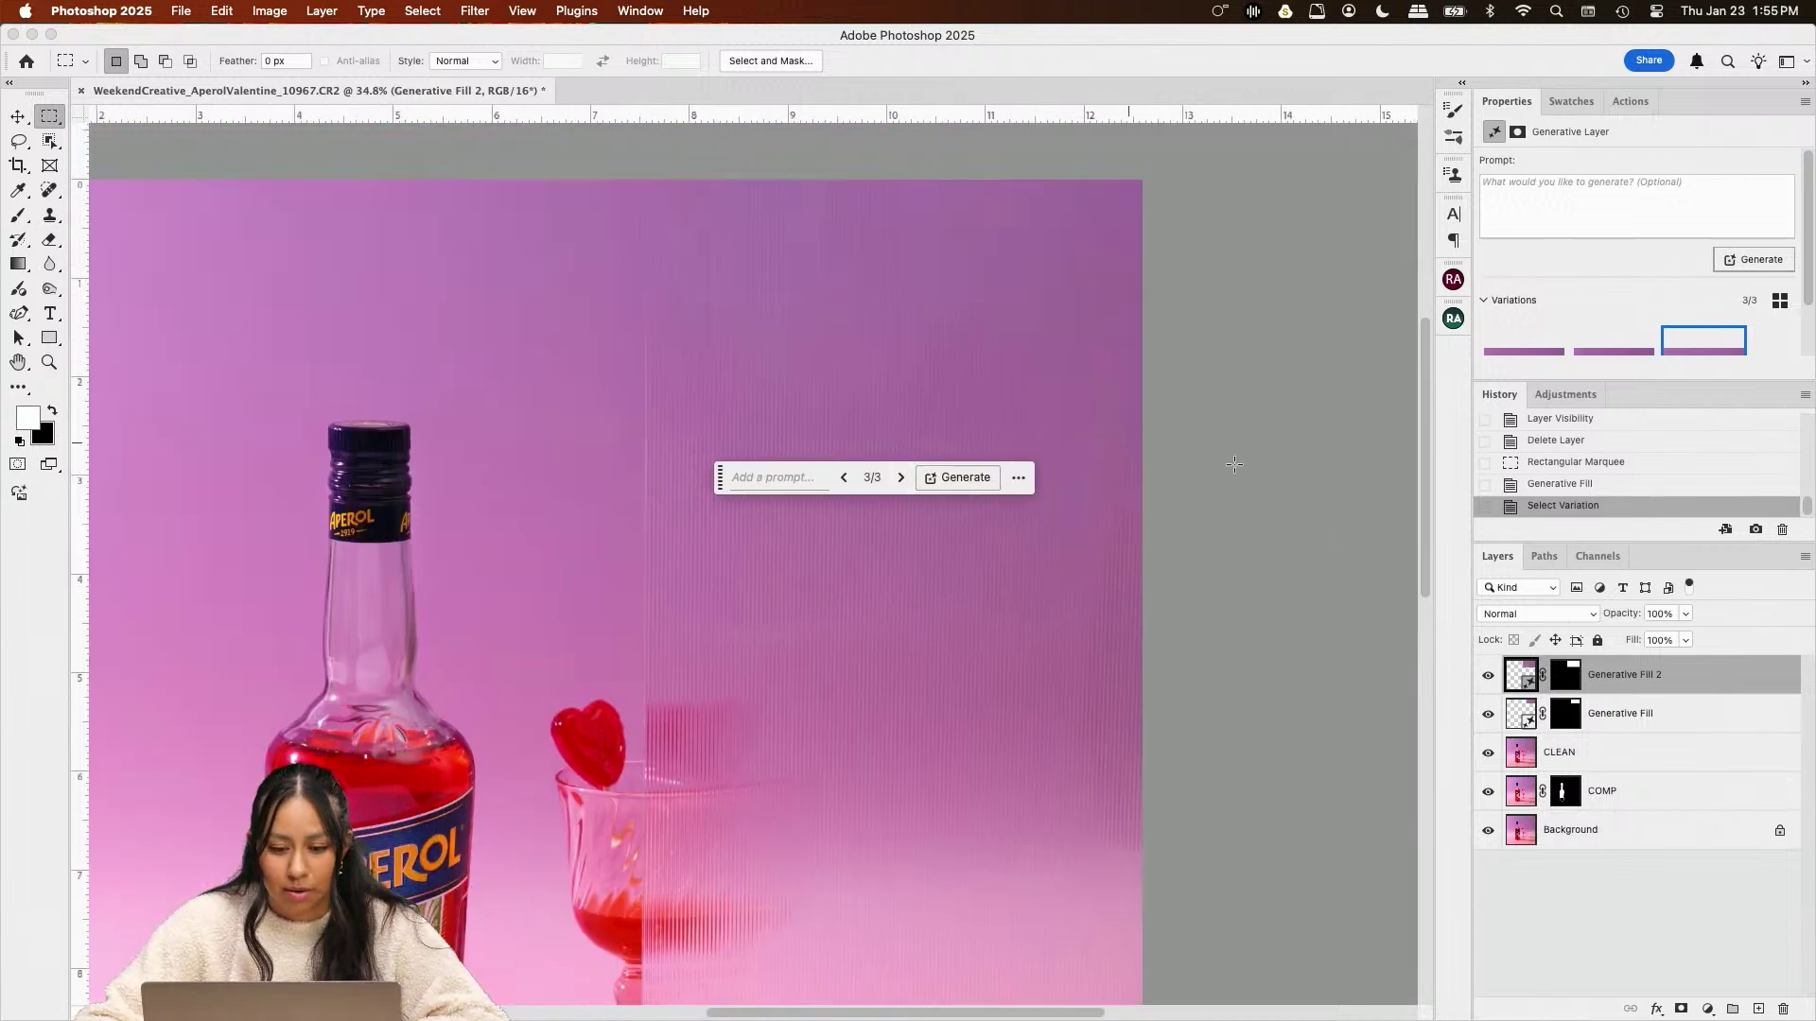
scroll(1235, 464, up, 1)
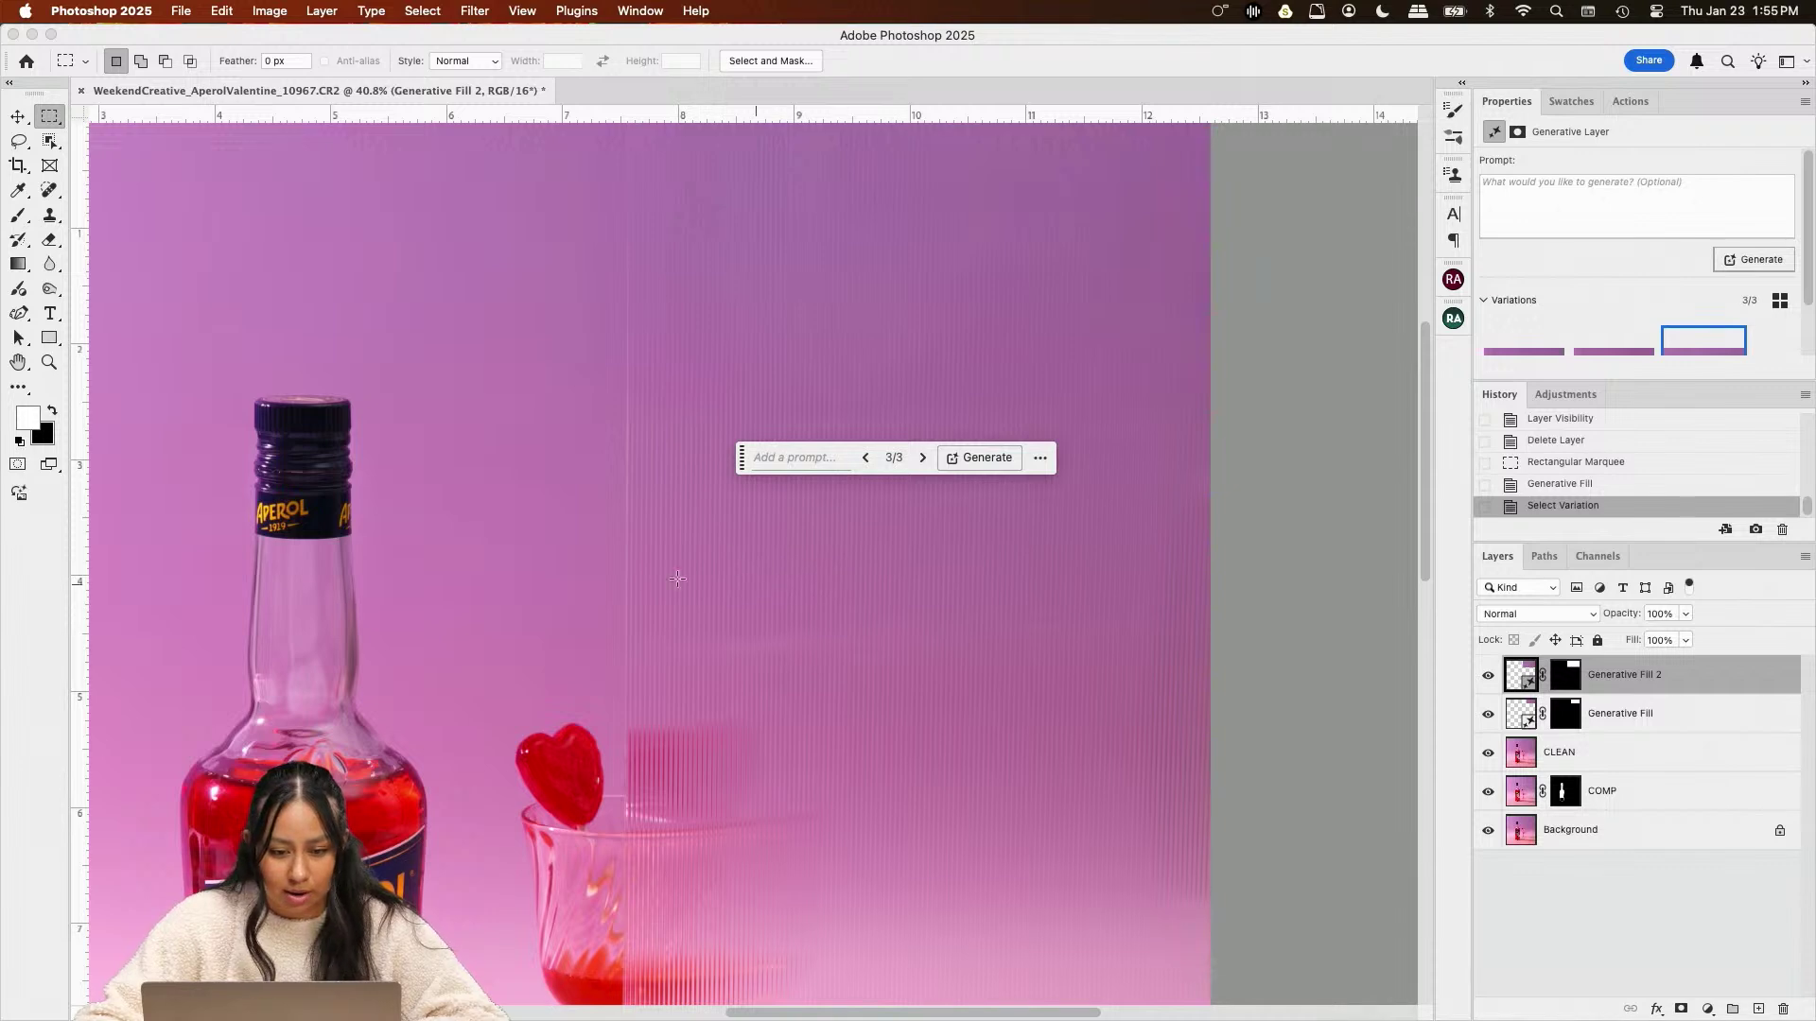
Lasso the reflections inside the bottle's clear neck, from below the neck label to the shoulder, and run Generative Fill without a prompt
scroll(677, 578, left, 5)
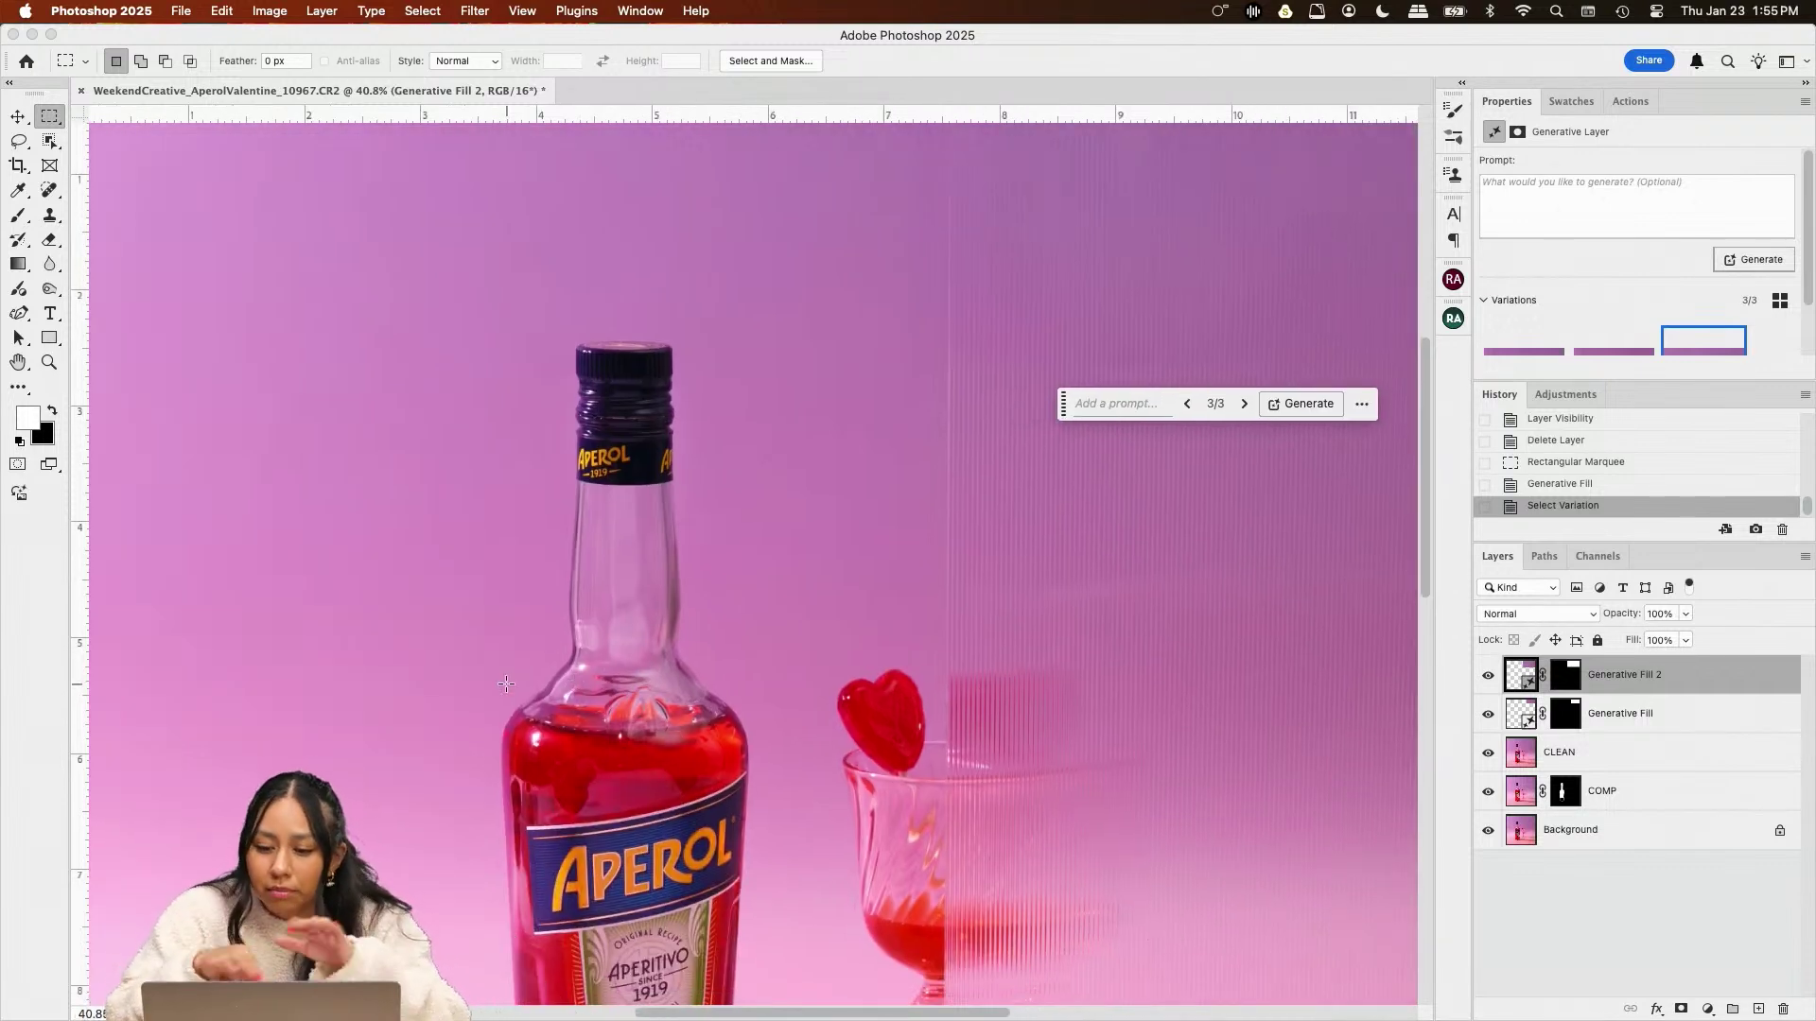
scroll(515, 681, up, 3)
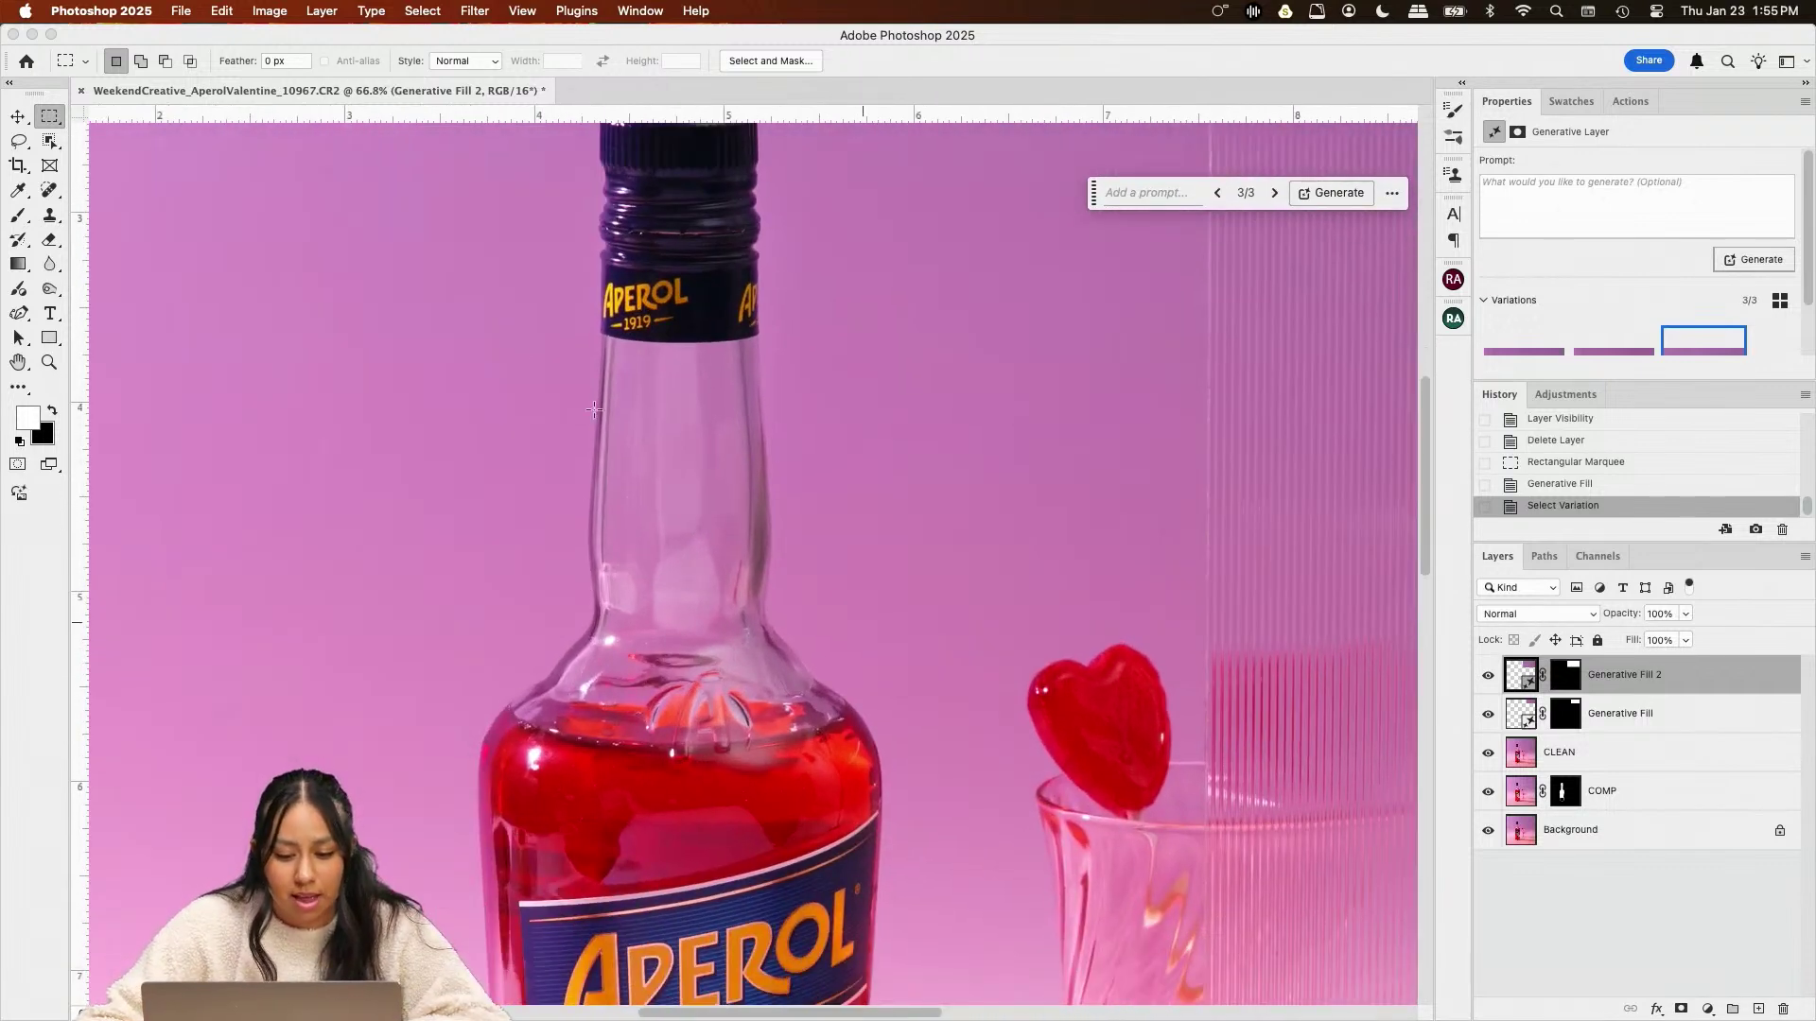
scroll(520, 356, down, 2)
click(23, 142)
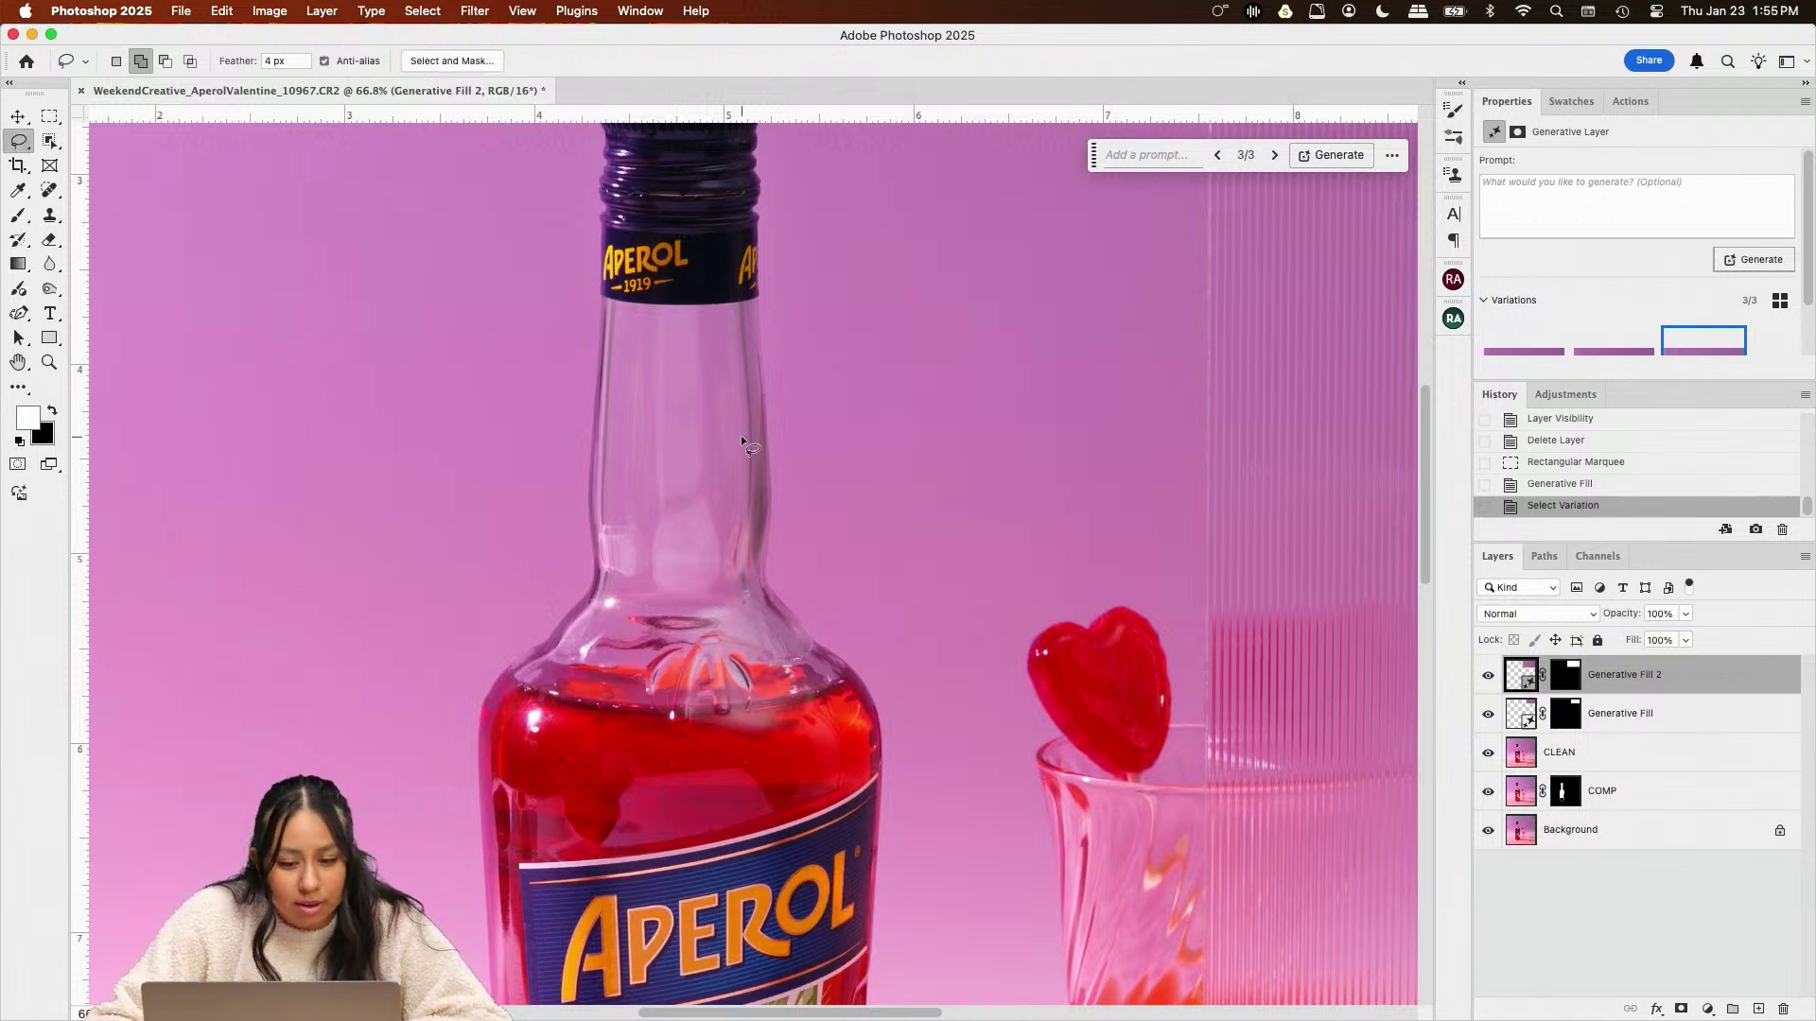
drag(651, 307, 626, 373)
drag(621, 452, 626, 506)
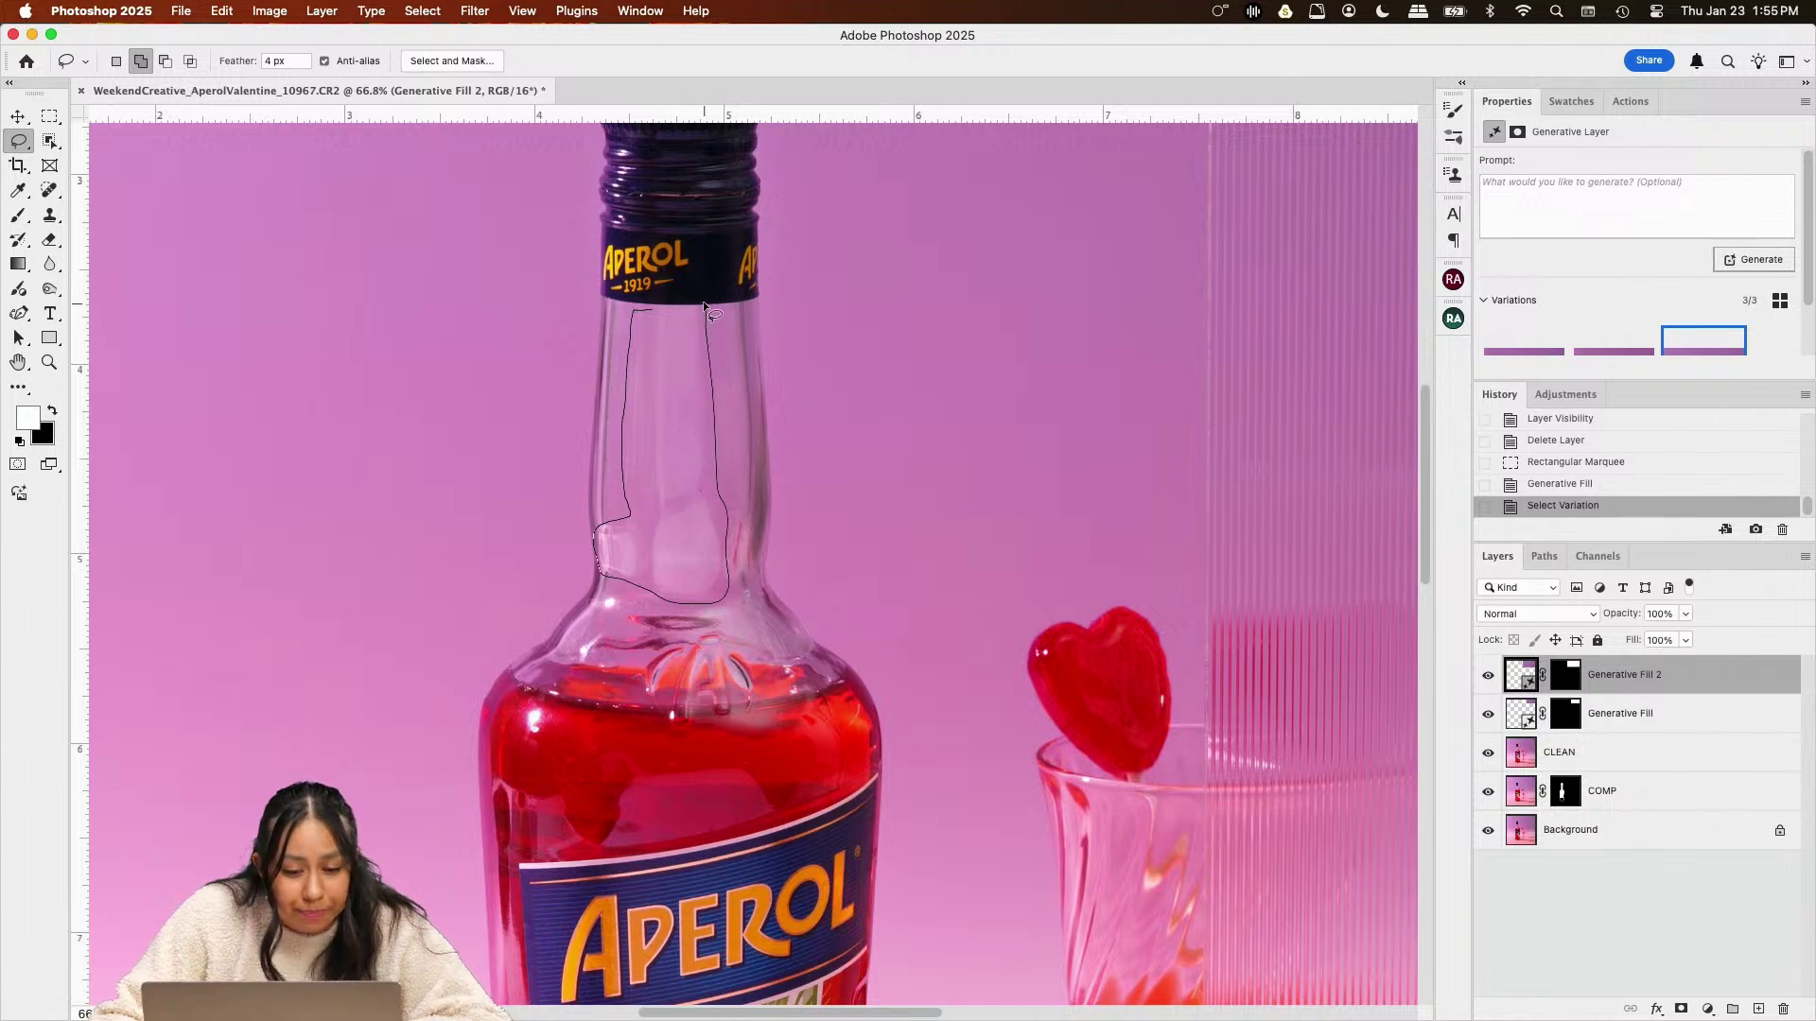
drag(666, 299, 652, 304)
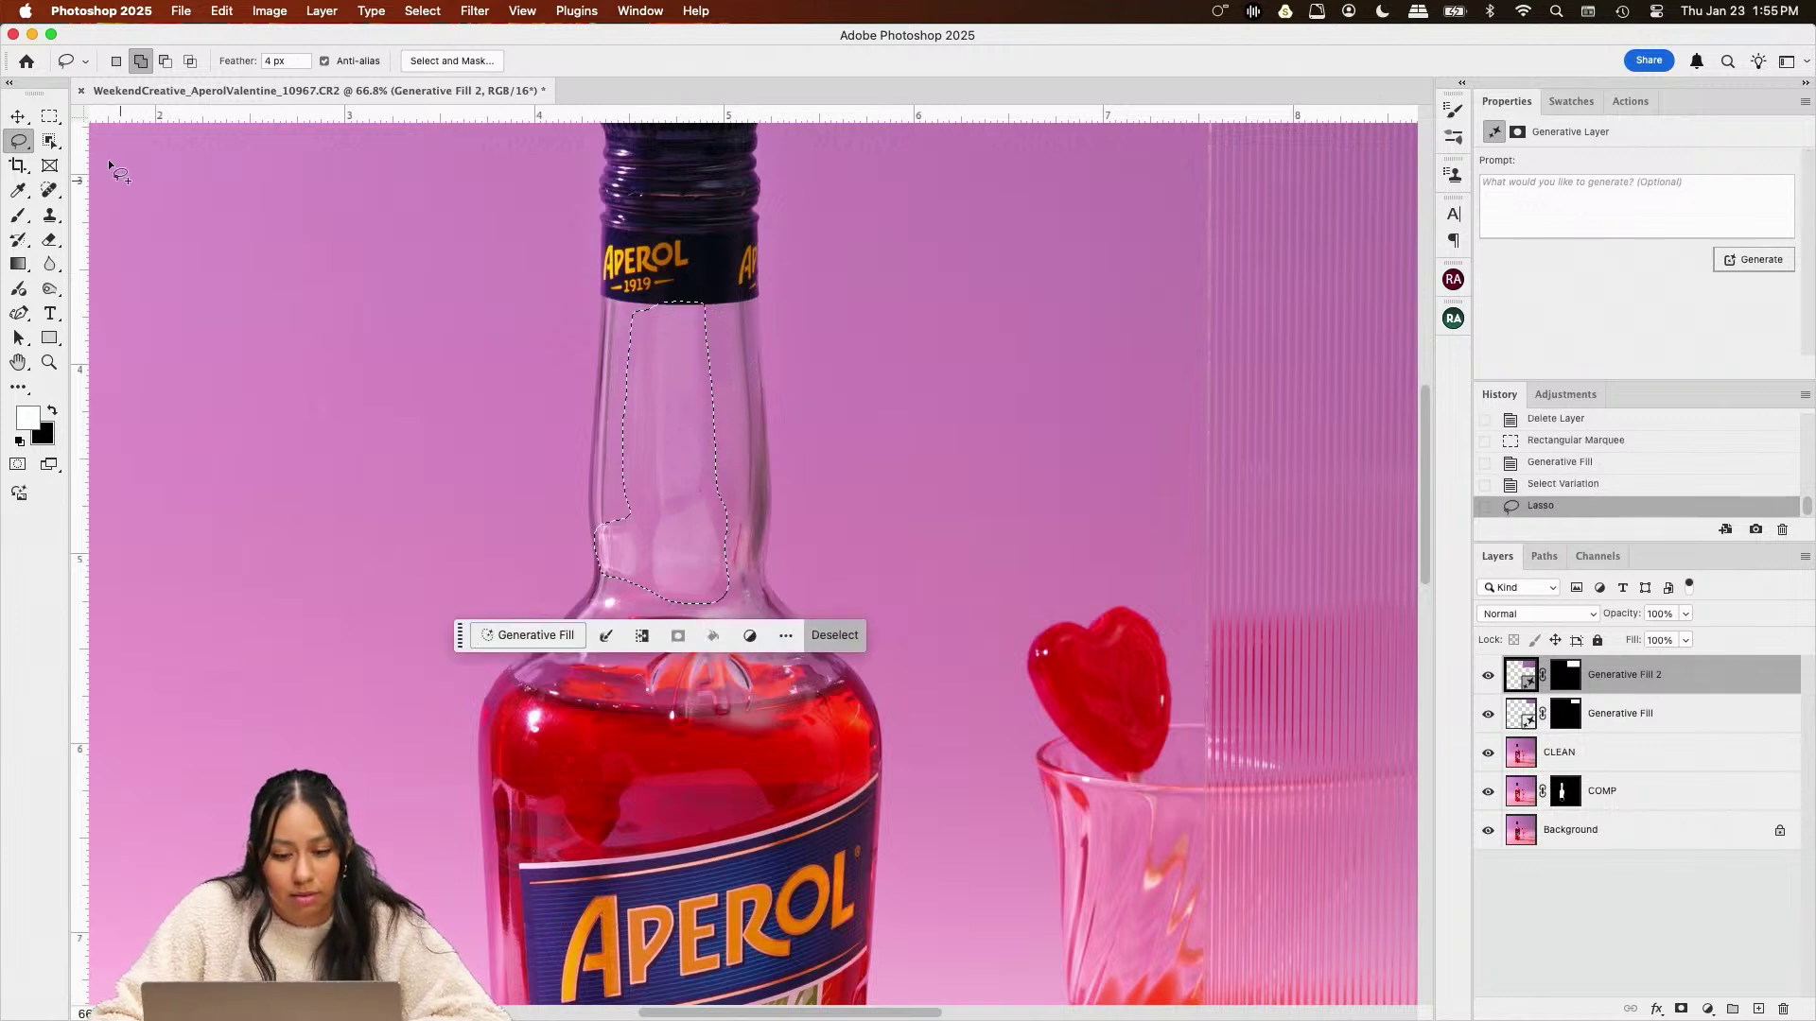
click(530, 634)
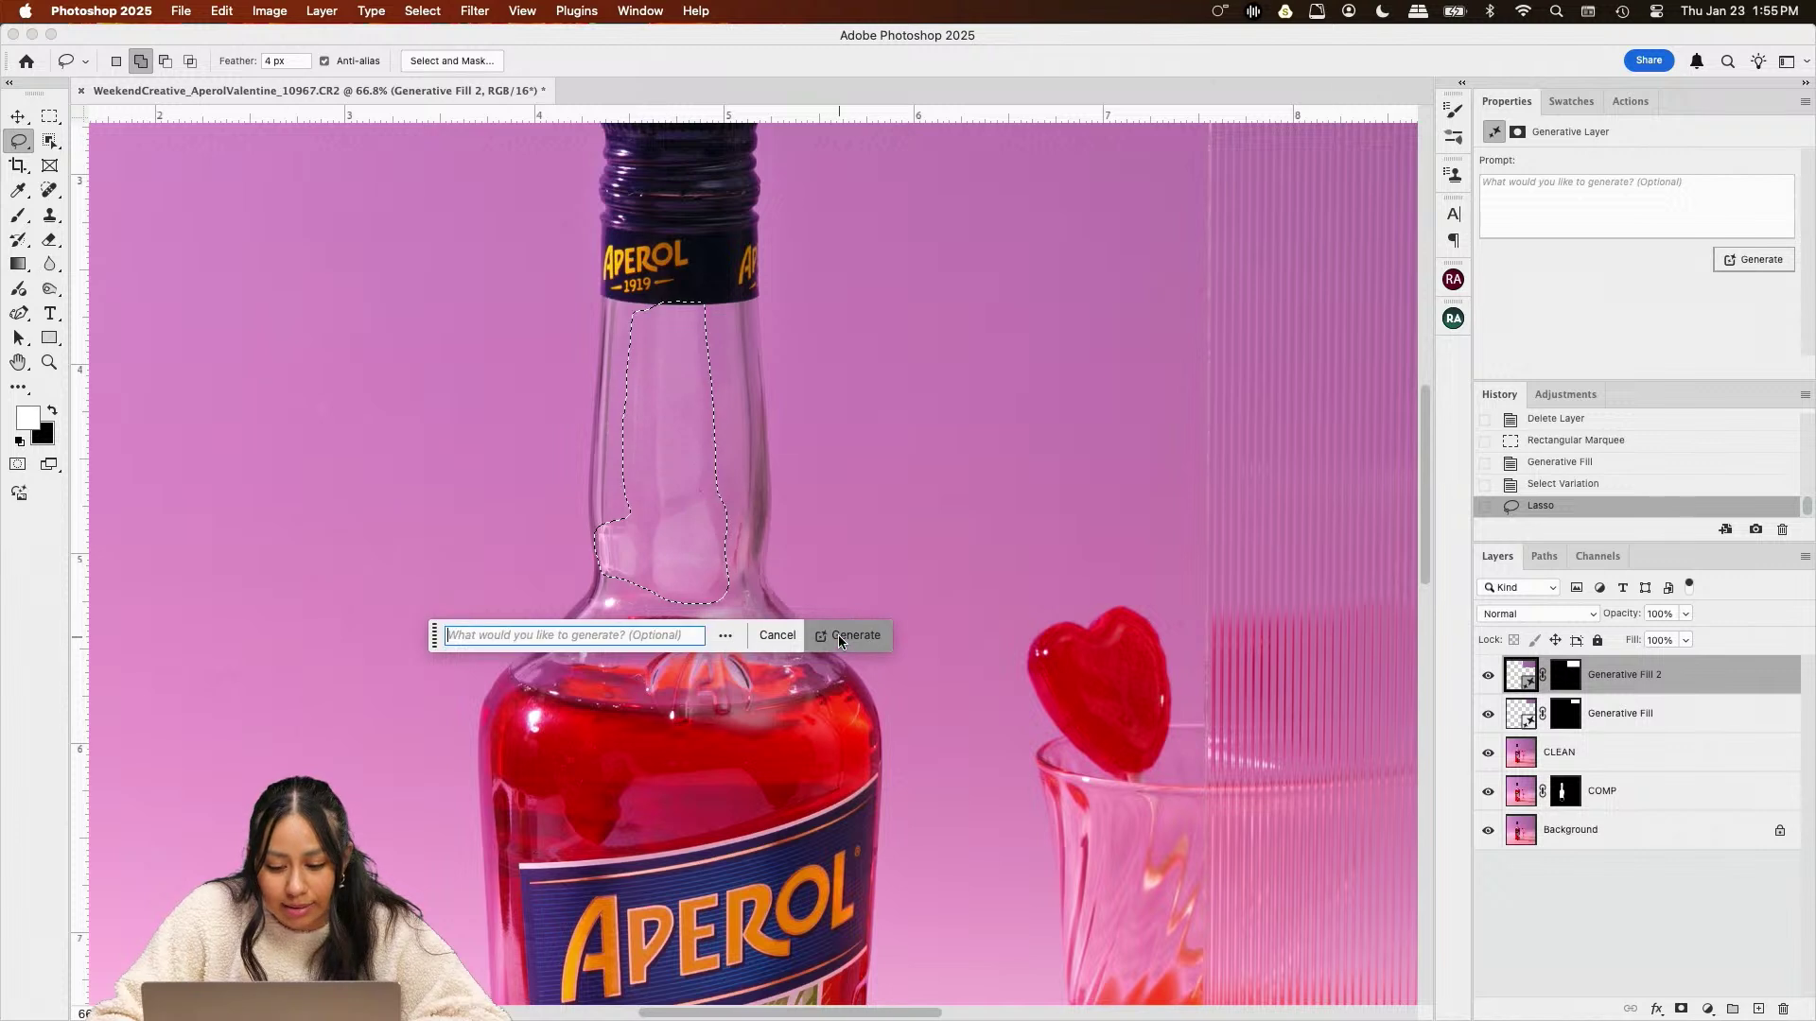
click(838, 634)
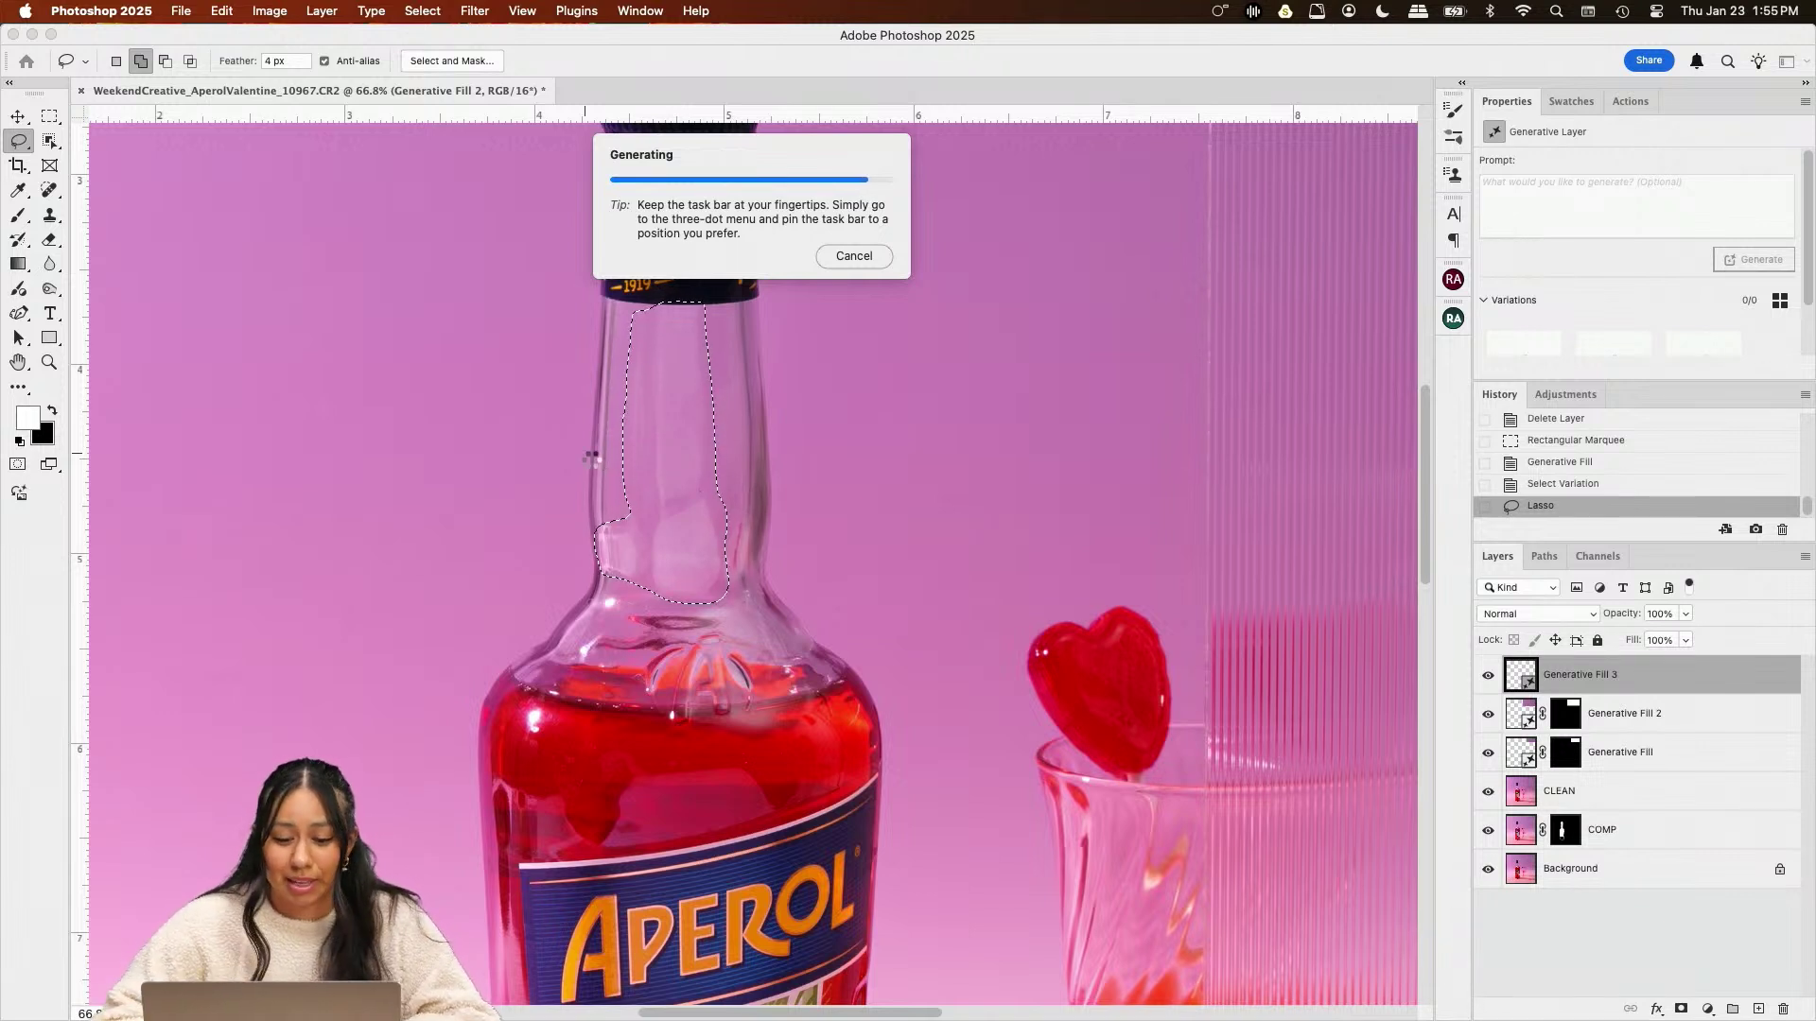
Compare the generated variations of the bottle neck and keep the second one
click(686, 649)
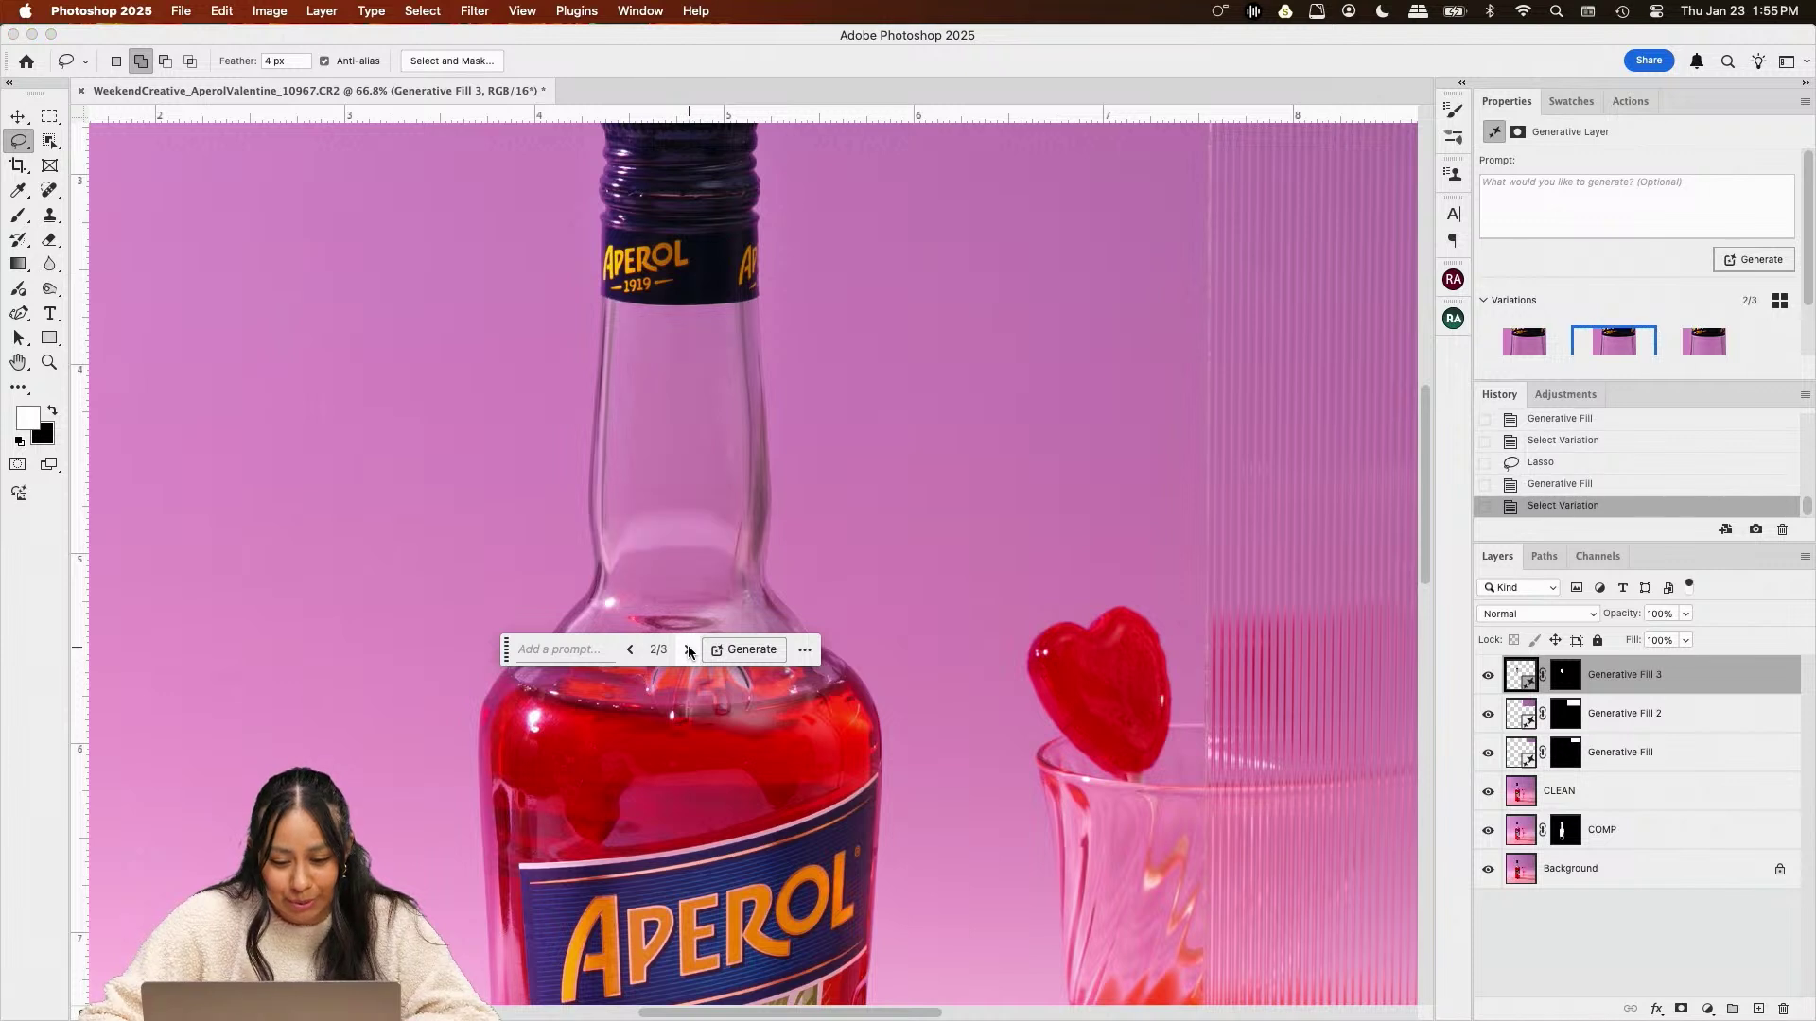
click(685, 649)
click(630, 651)
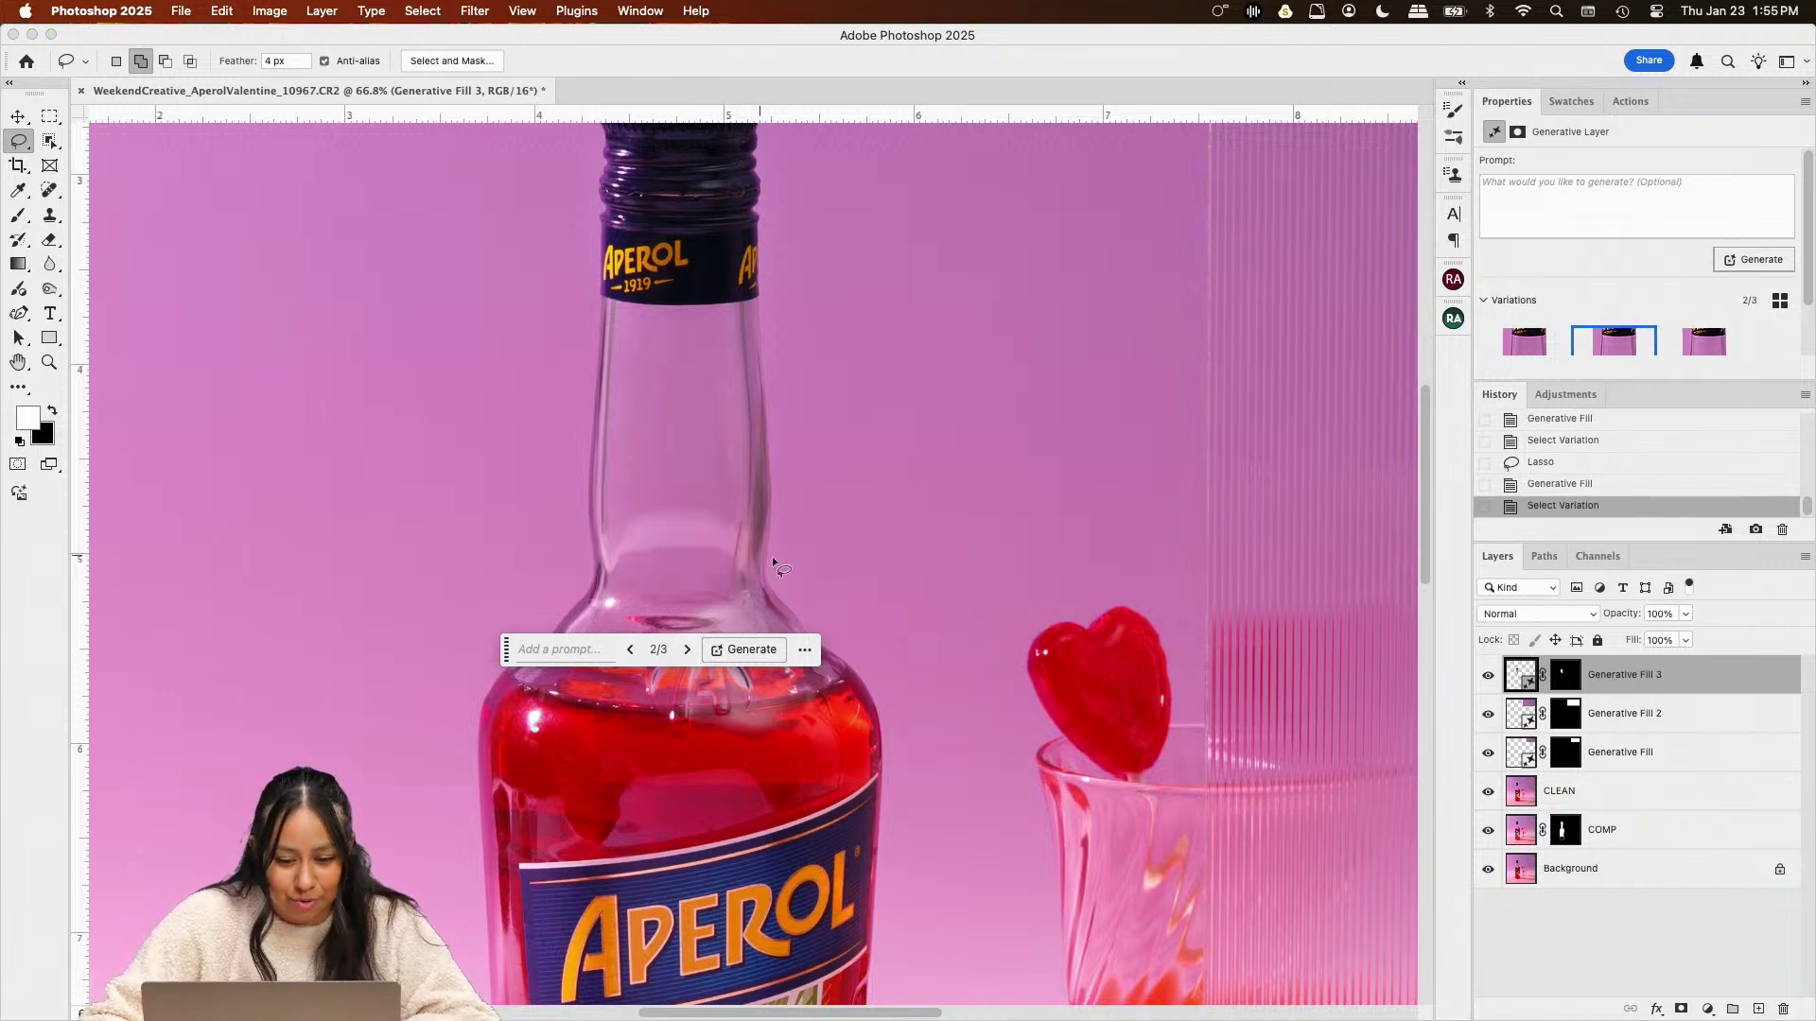
Lasso the remaining reflection at the base of the neck, run Generative Fill without a prompt, and choose the second variation
drag(649, 503, 628, 513)
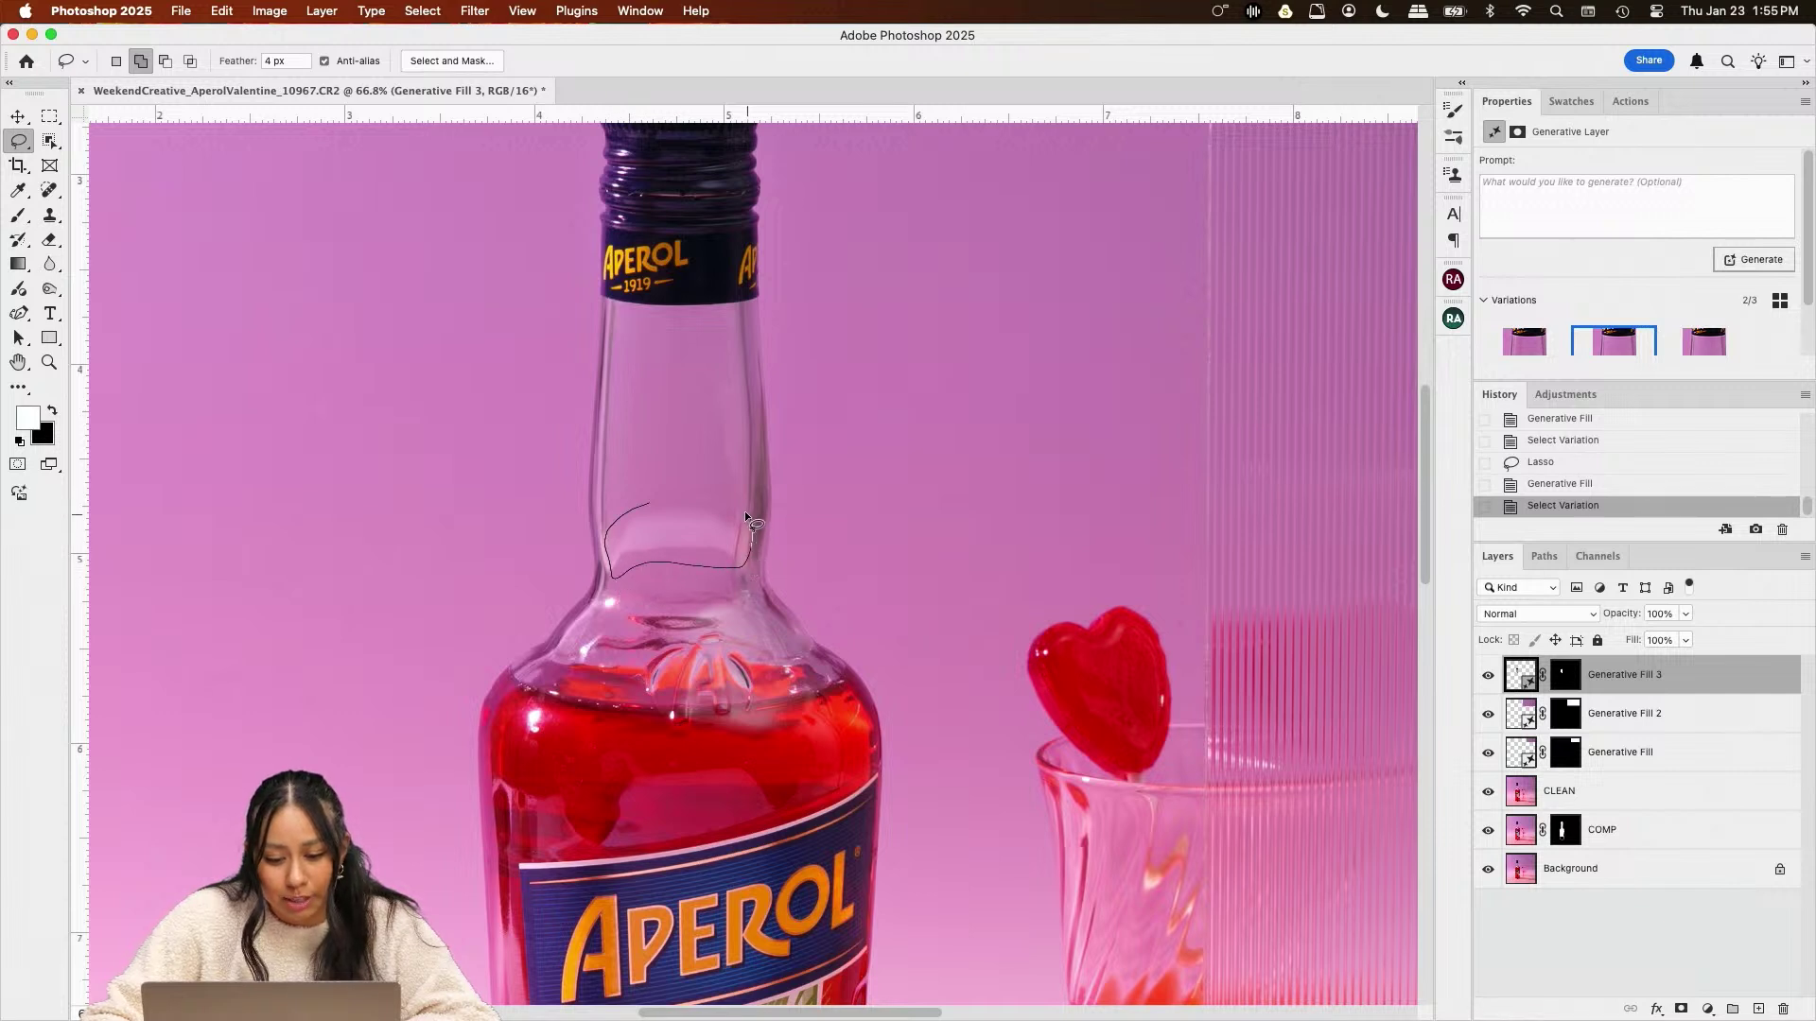
drag(753, 531, 750, 517)
click(568, 608)
click(861, 606)
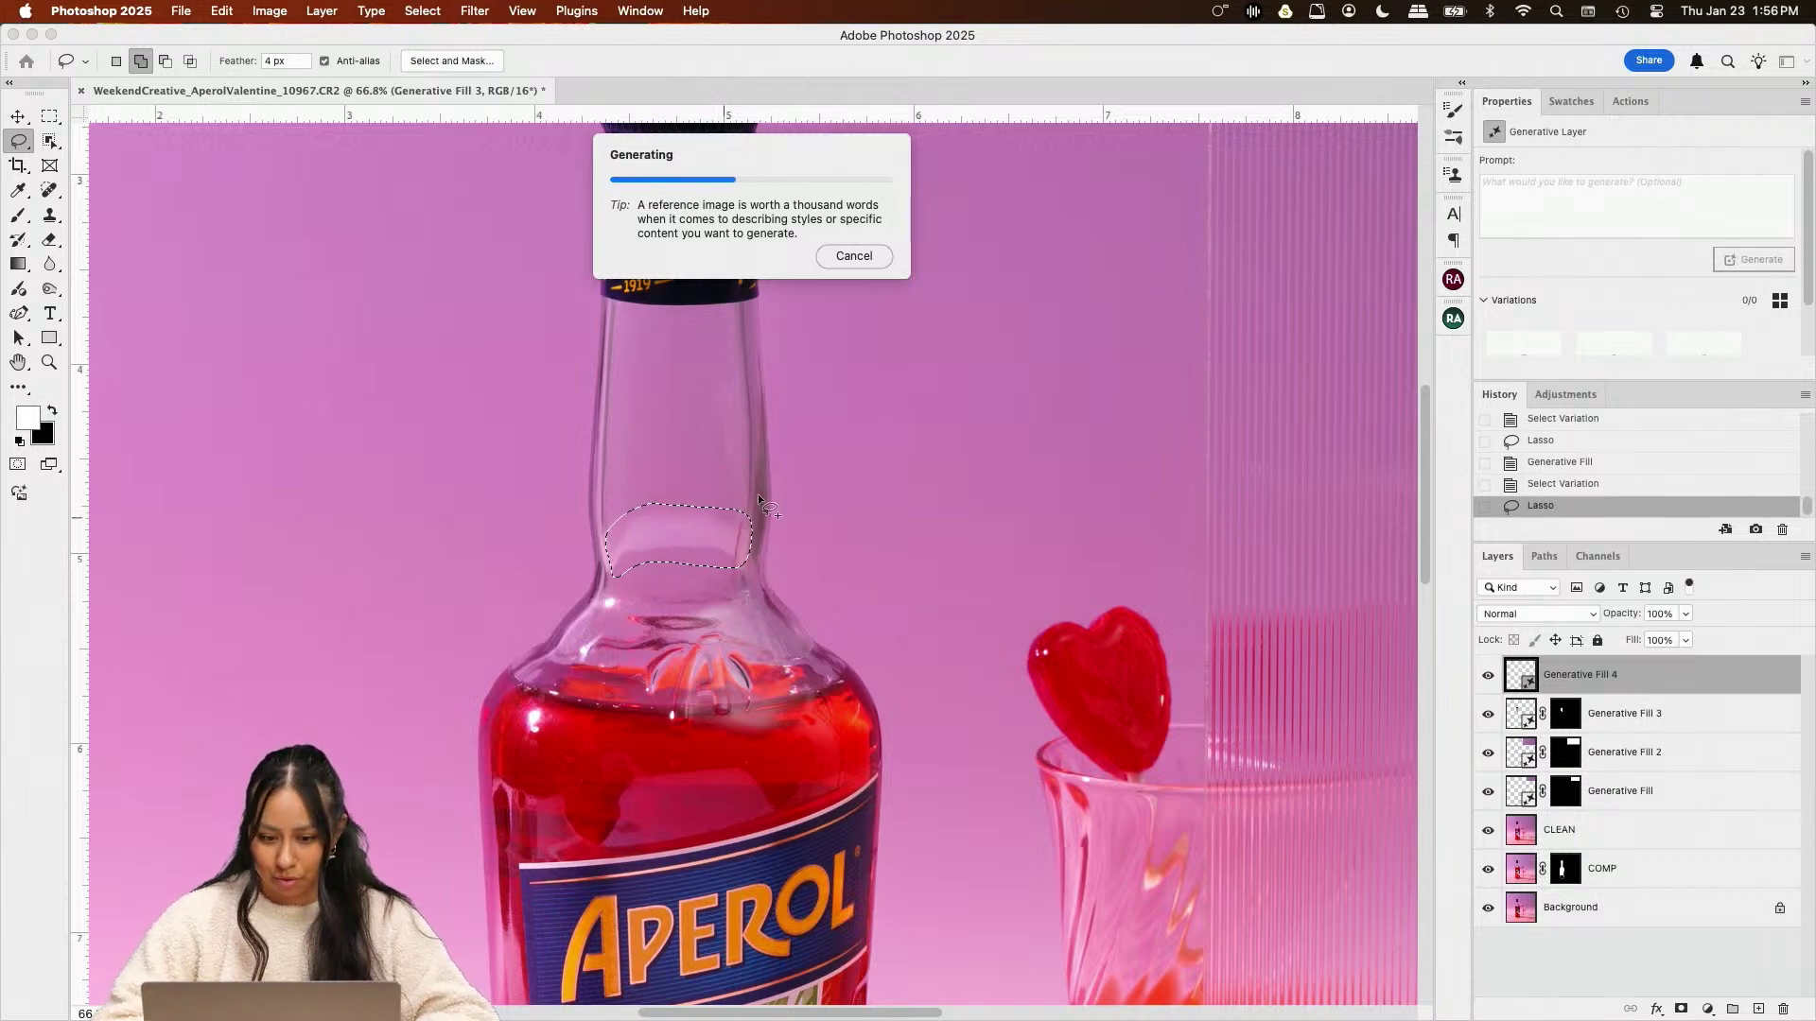
scroll(701, 542, down, 5)
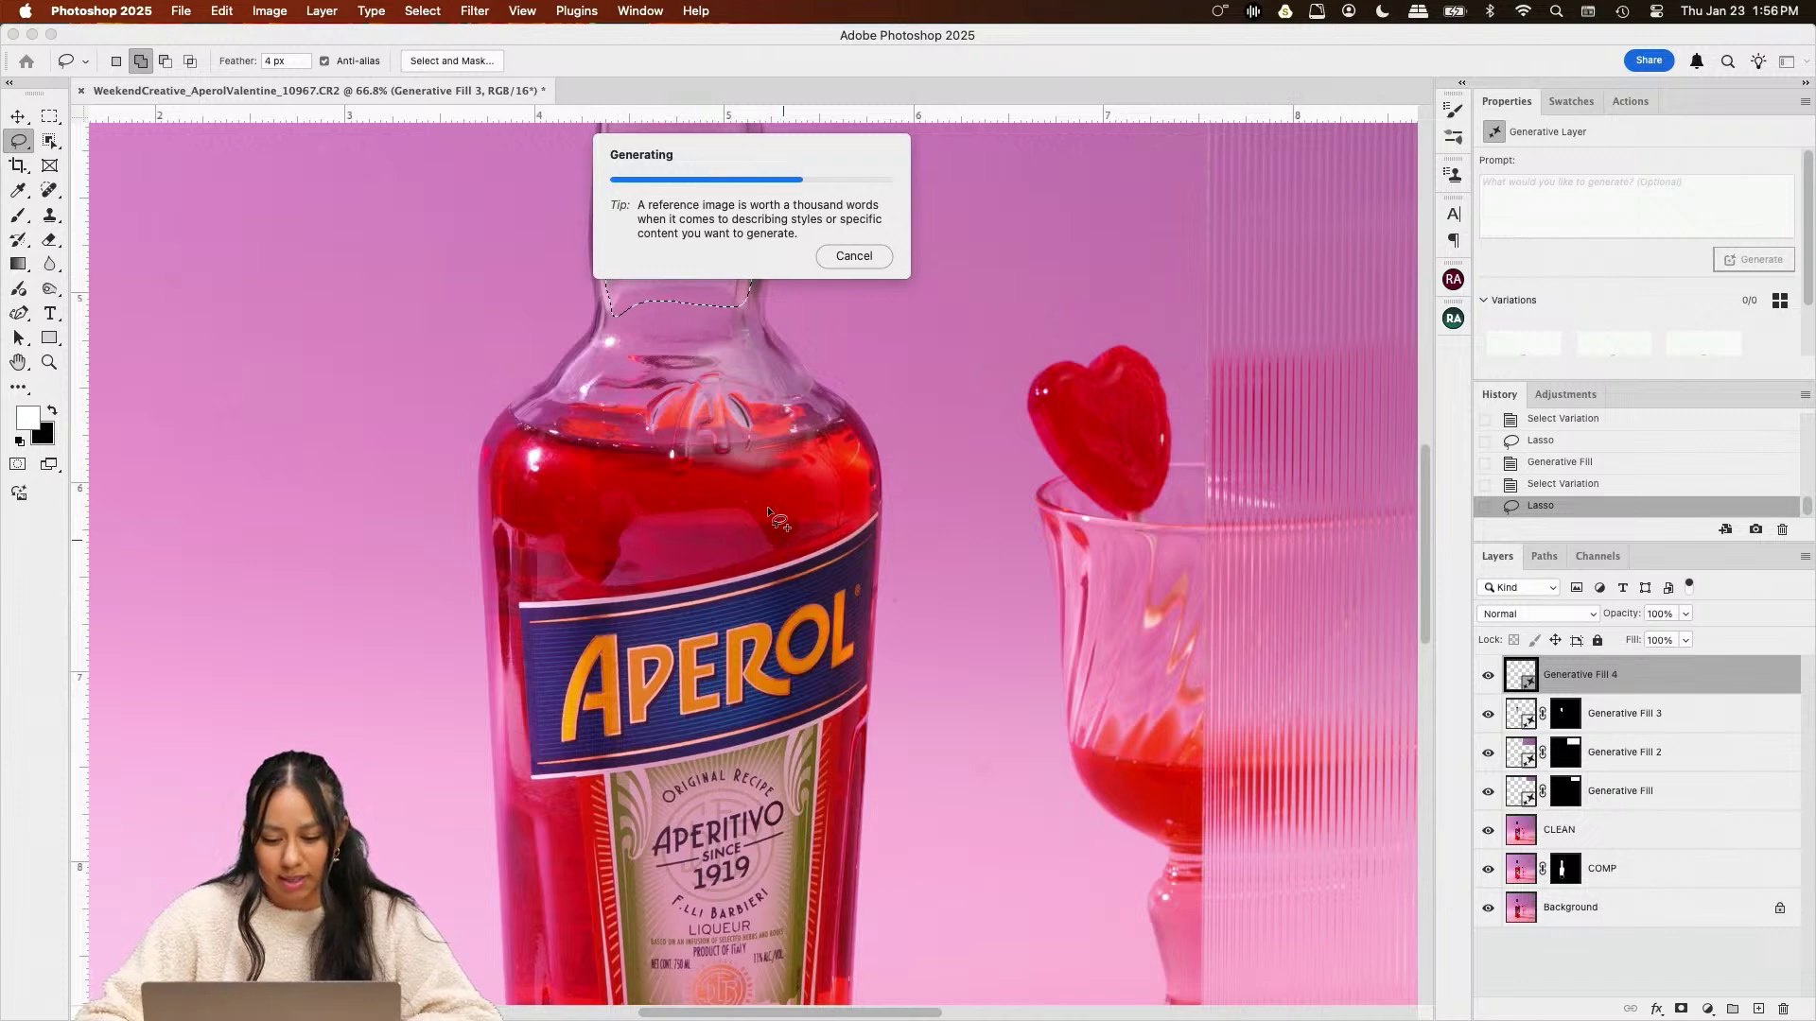
scroll(792, 482, up, 3)
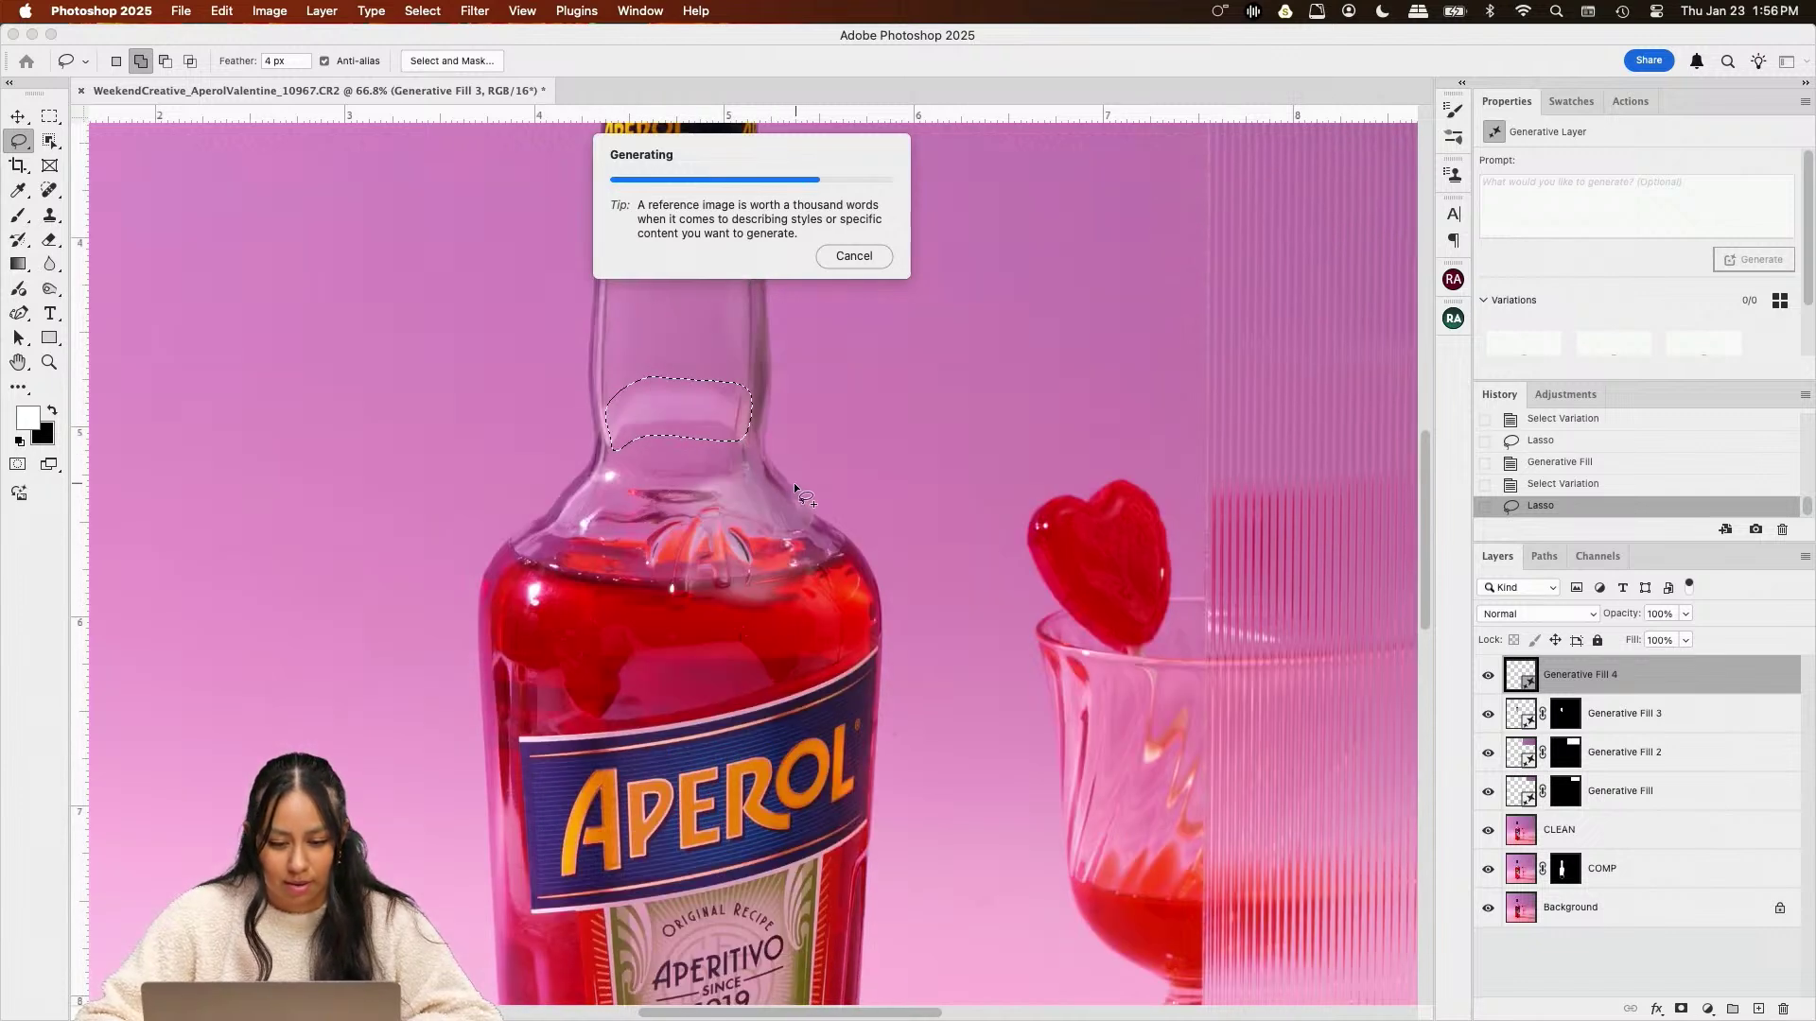
scroll(693, 437, up, 2)
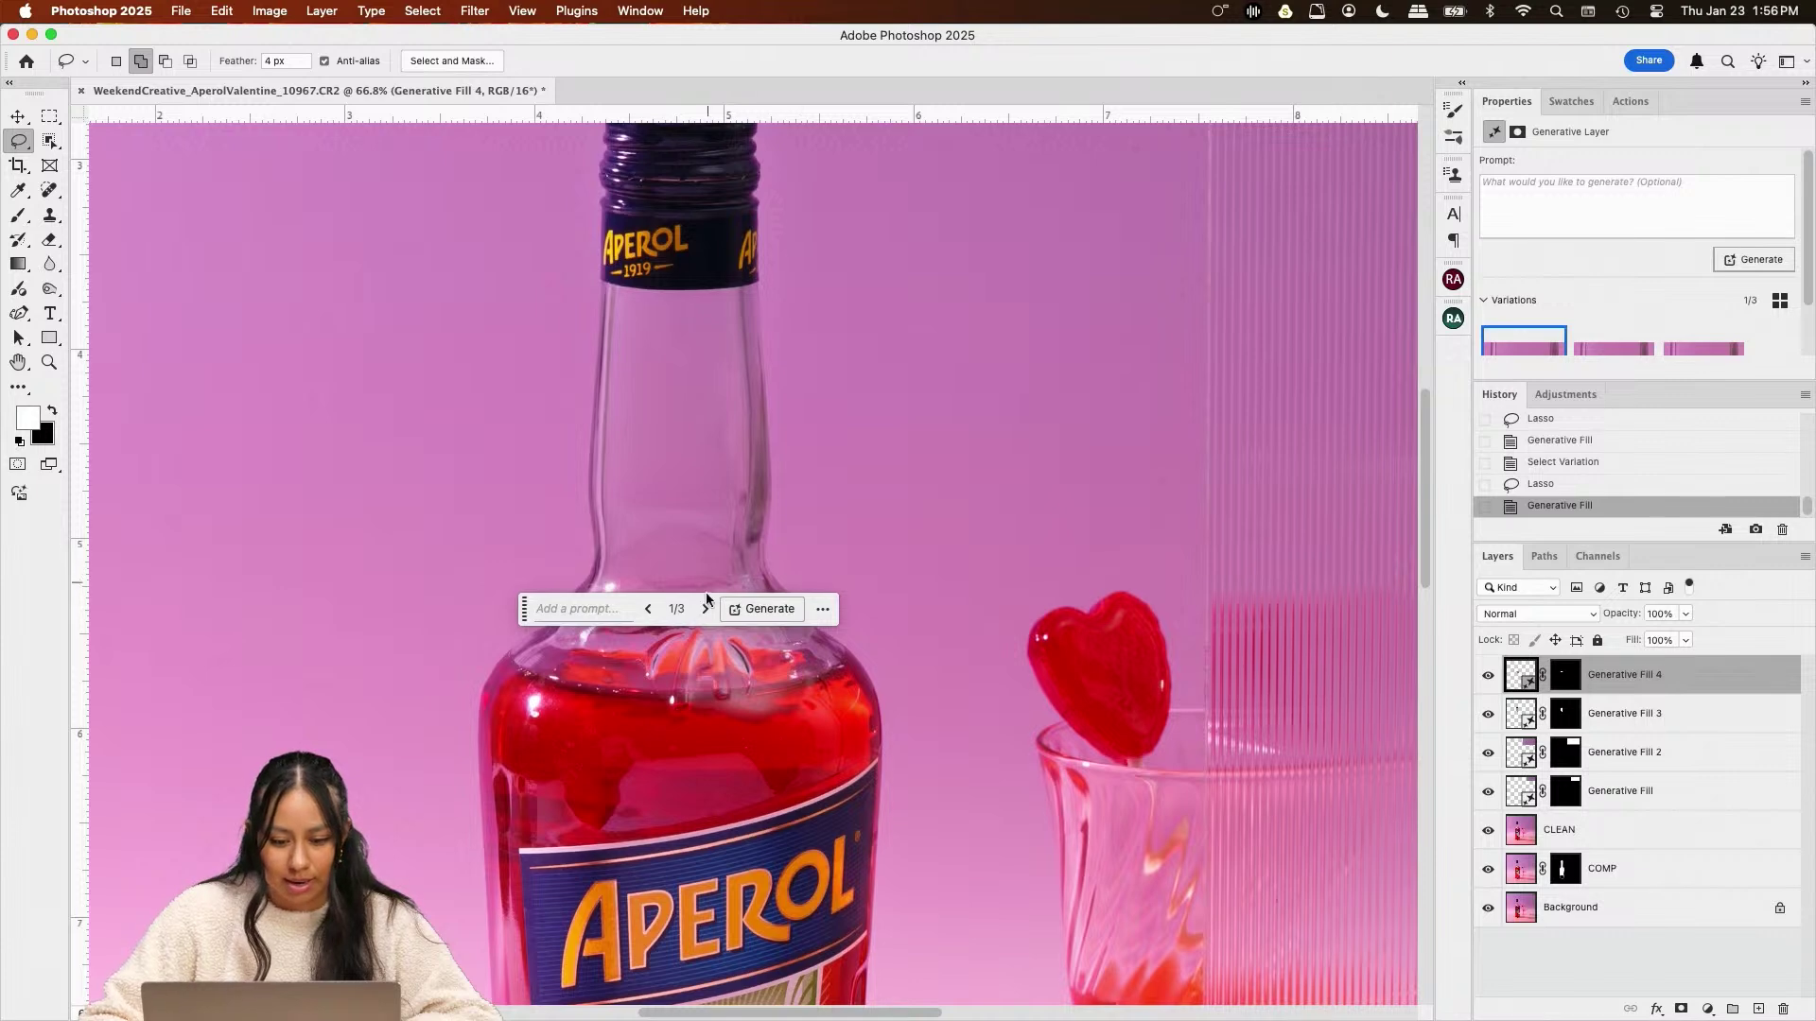
click(707, 610)
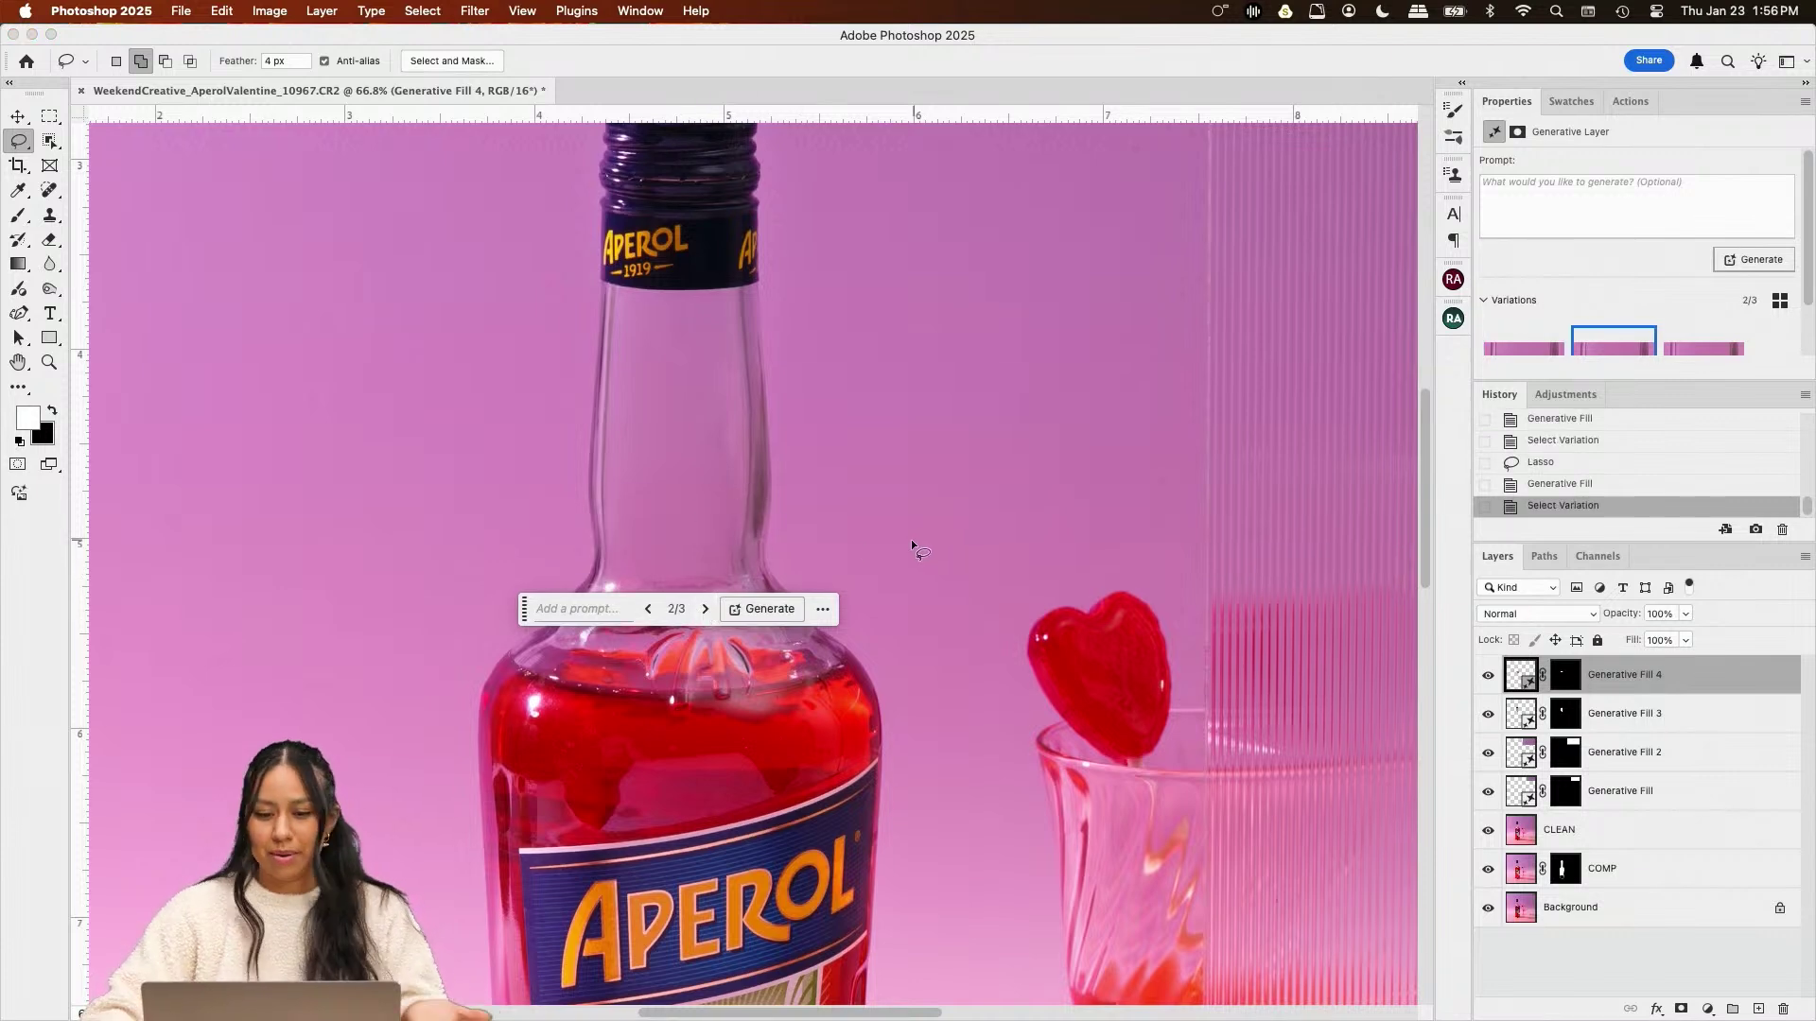
Lasso the reflection in the red liquid just above the main label and run Generative Fill without a prompt
scroll(851, 568, down, 2)
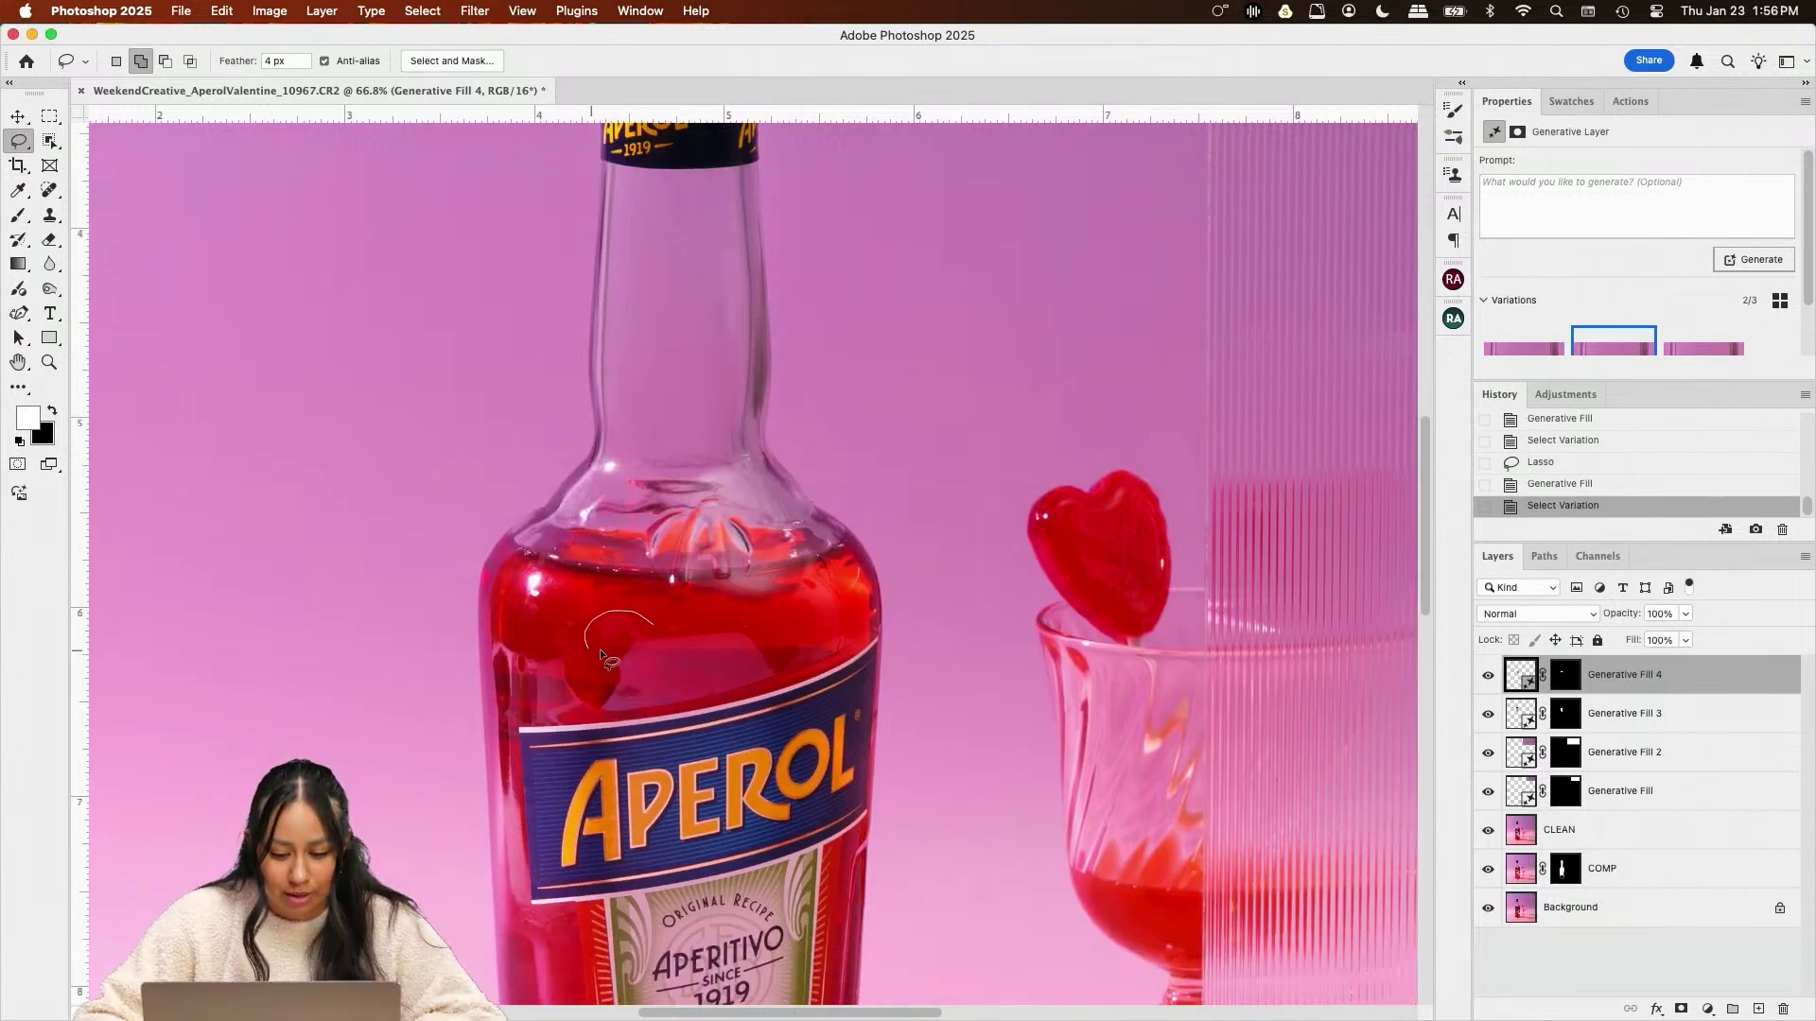
drag(623, 712, 682, 706)
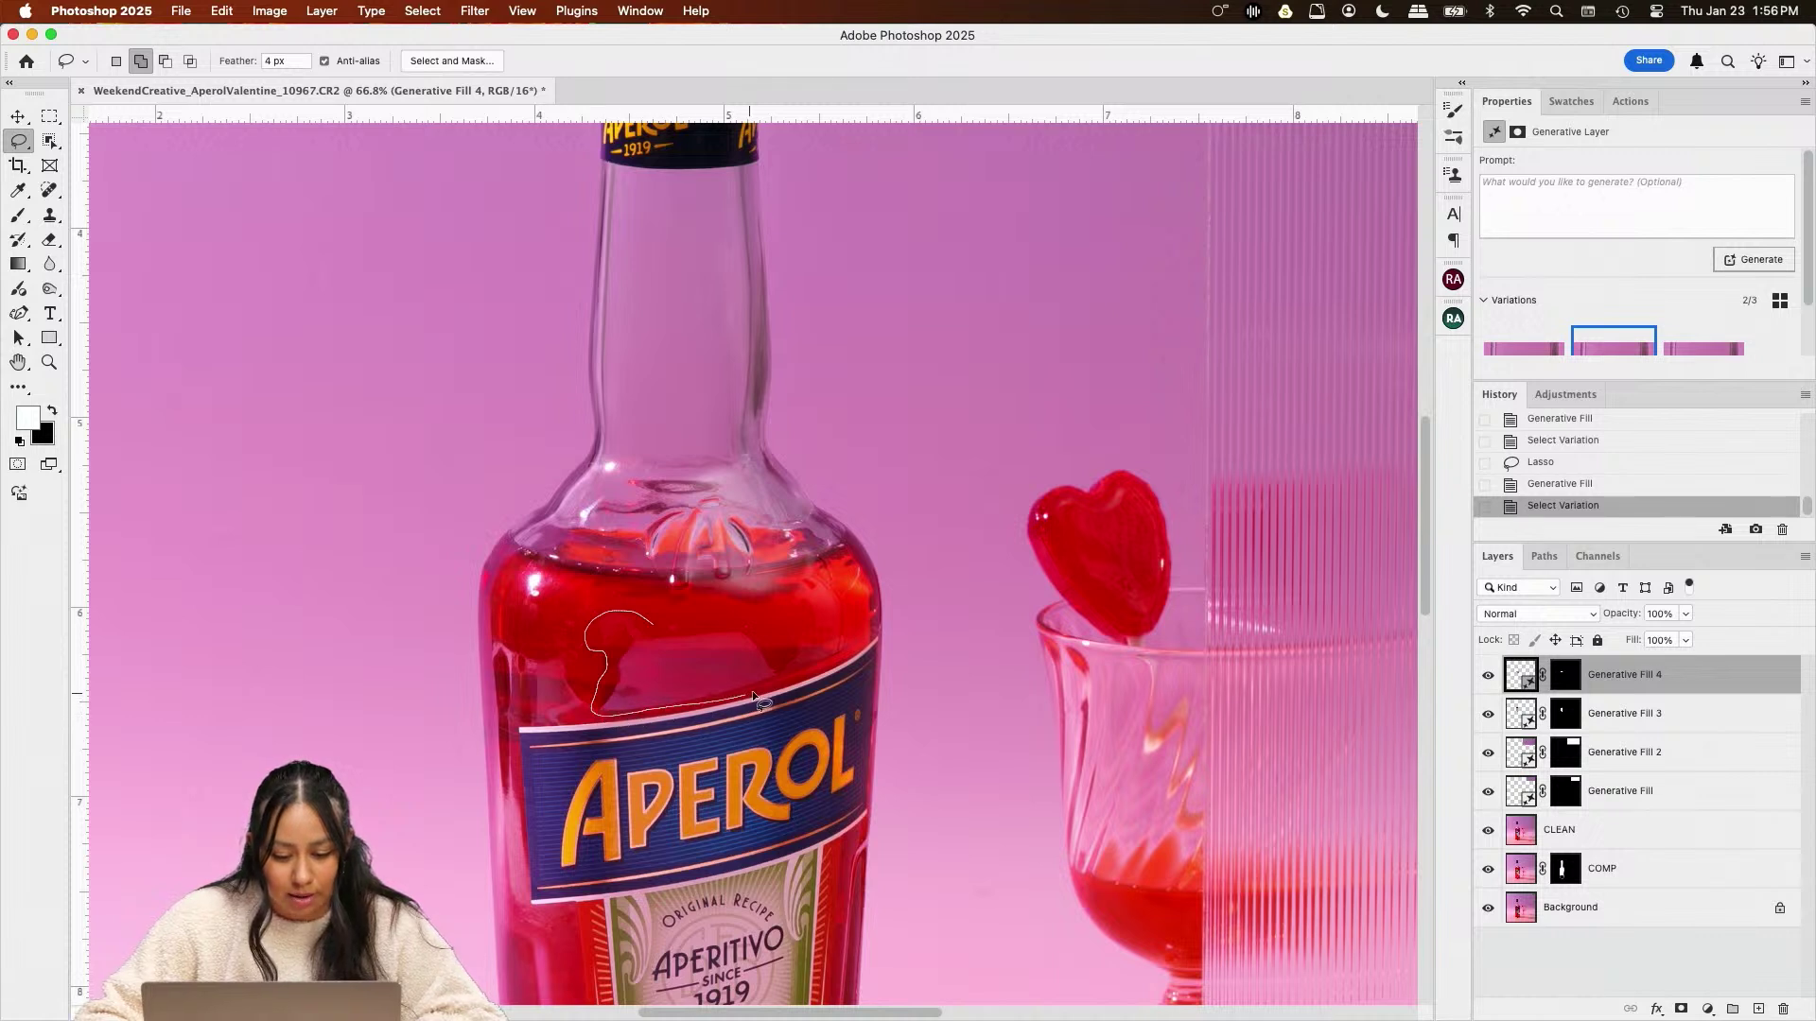
drag(729, 620, 733, 622)
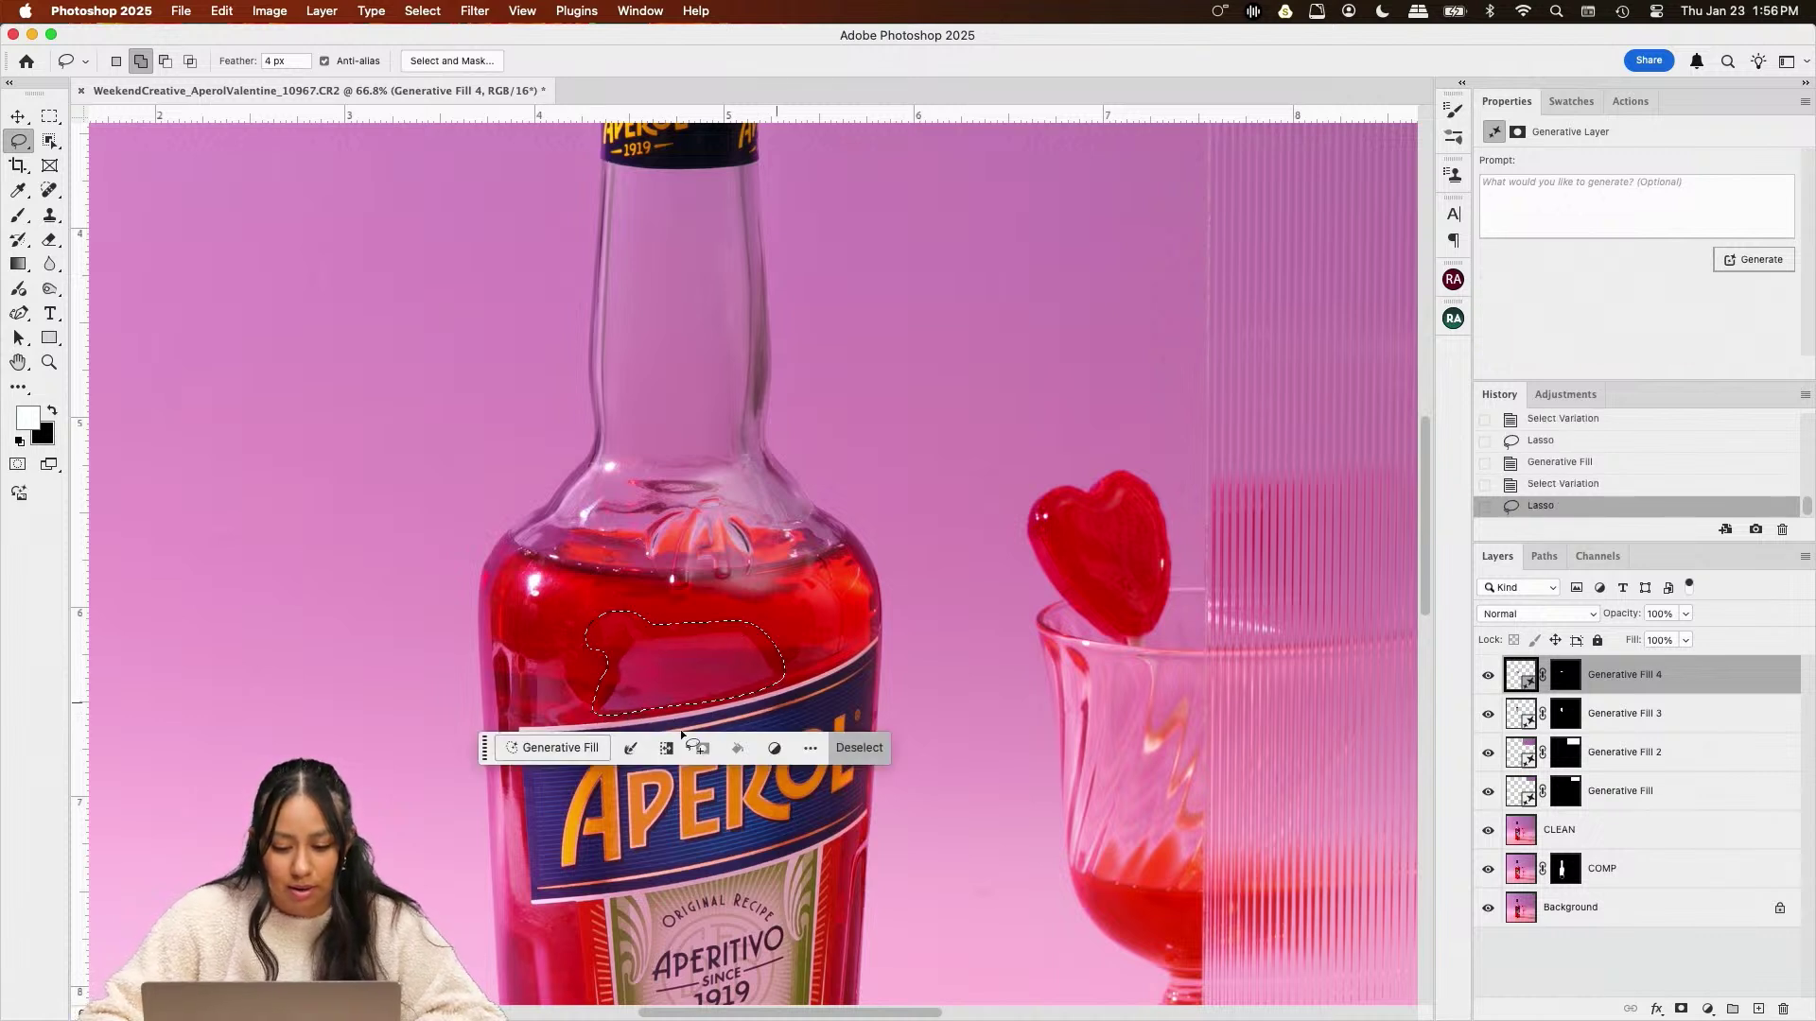
click(577, 748)
click(867, 754)
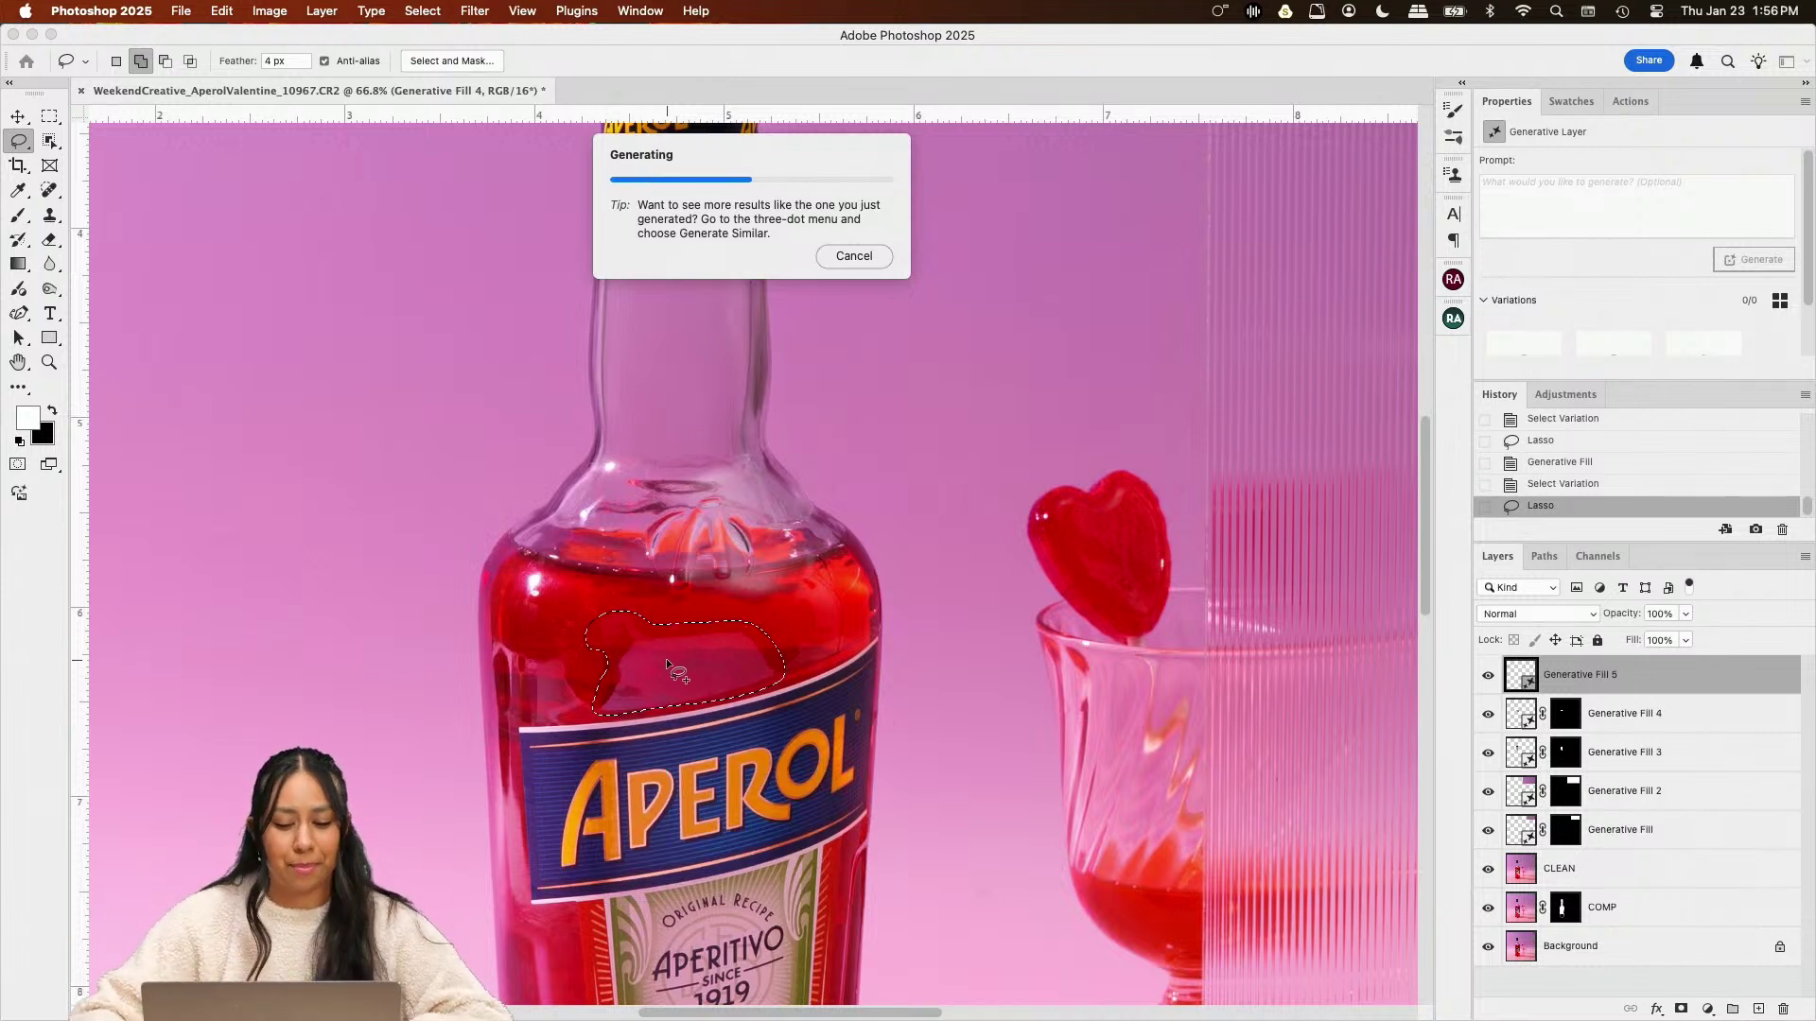
scroll(941, 495, down, 2)
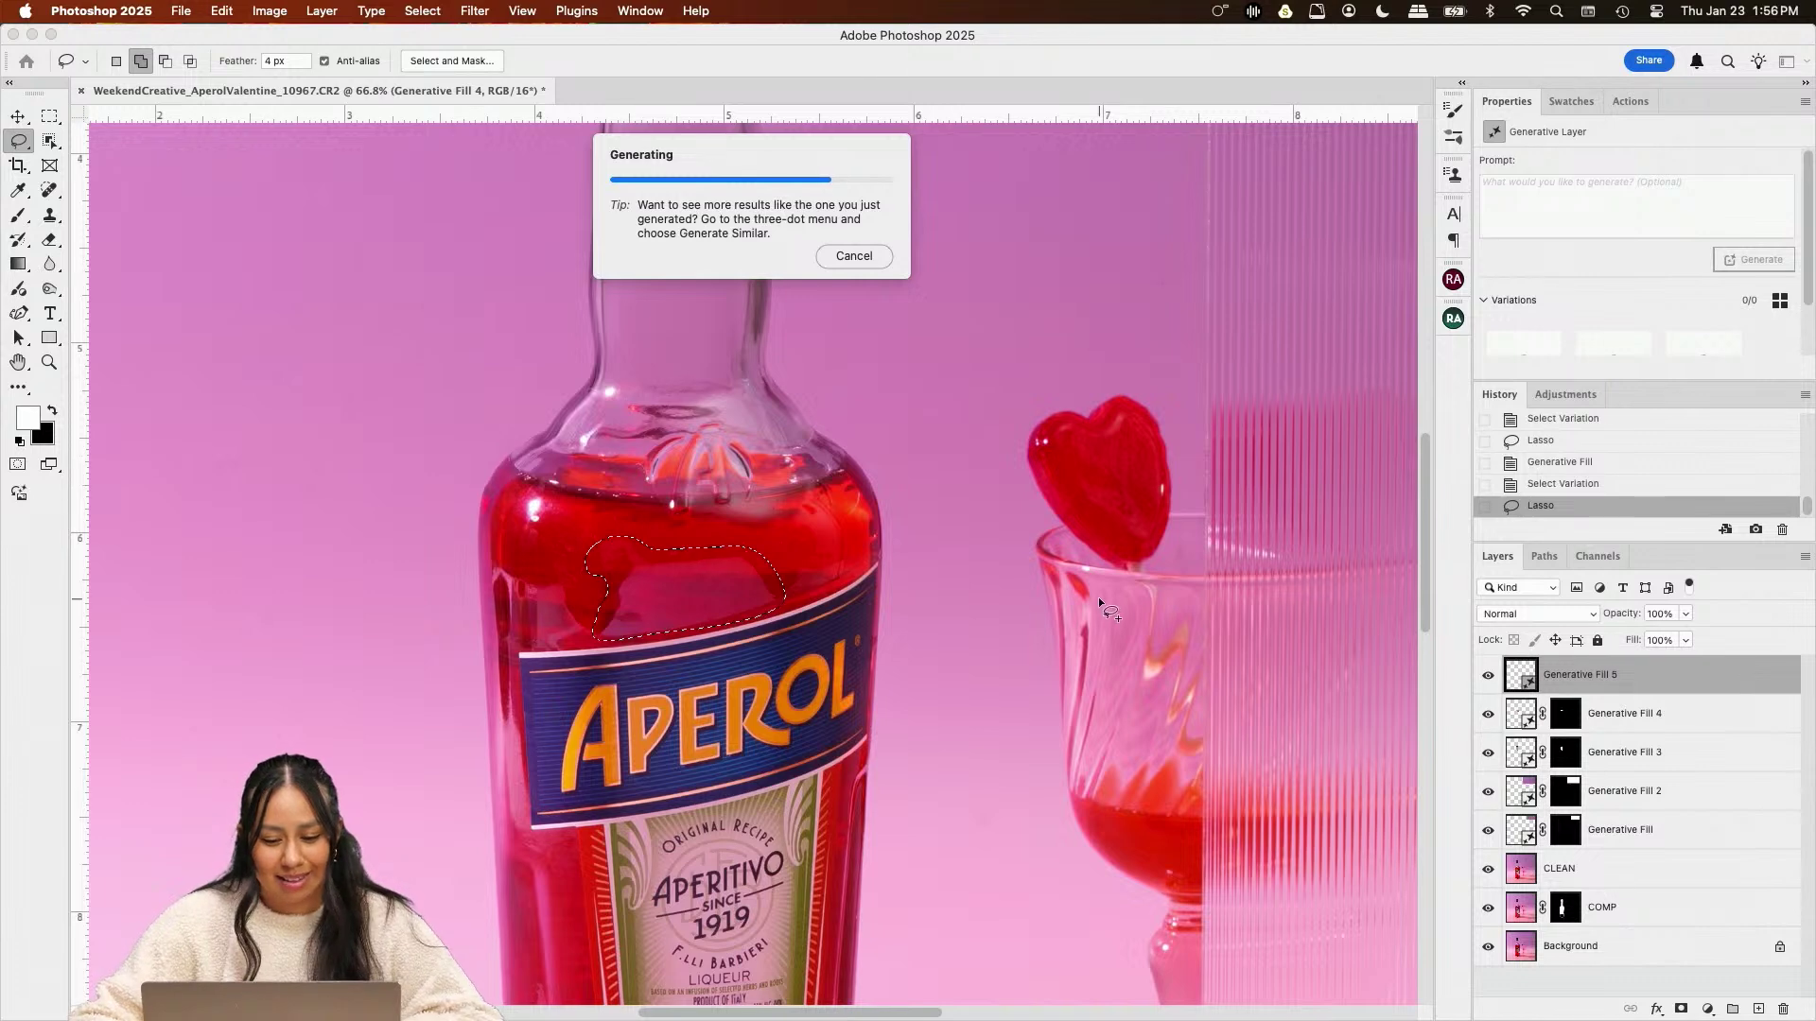
scroll(787, 494, down, 3)
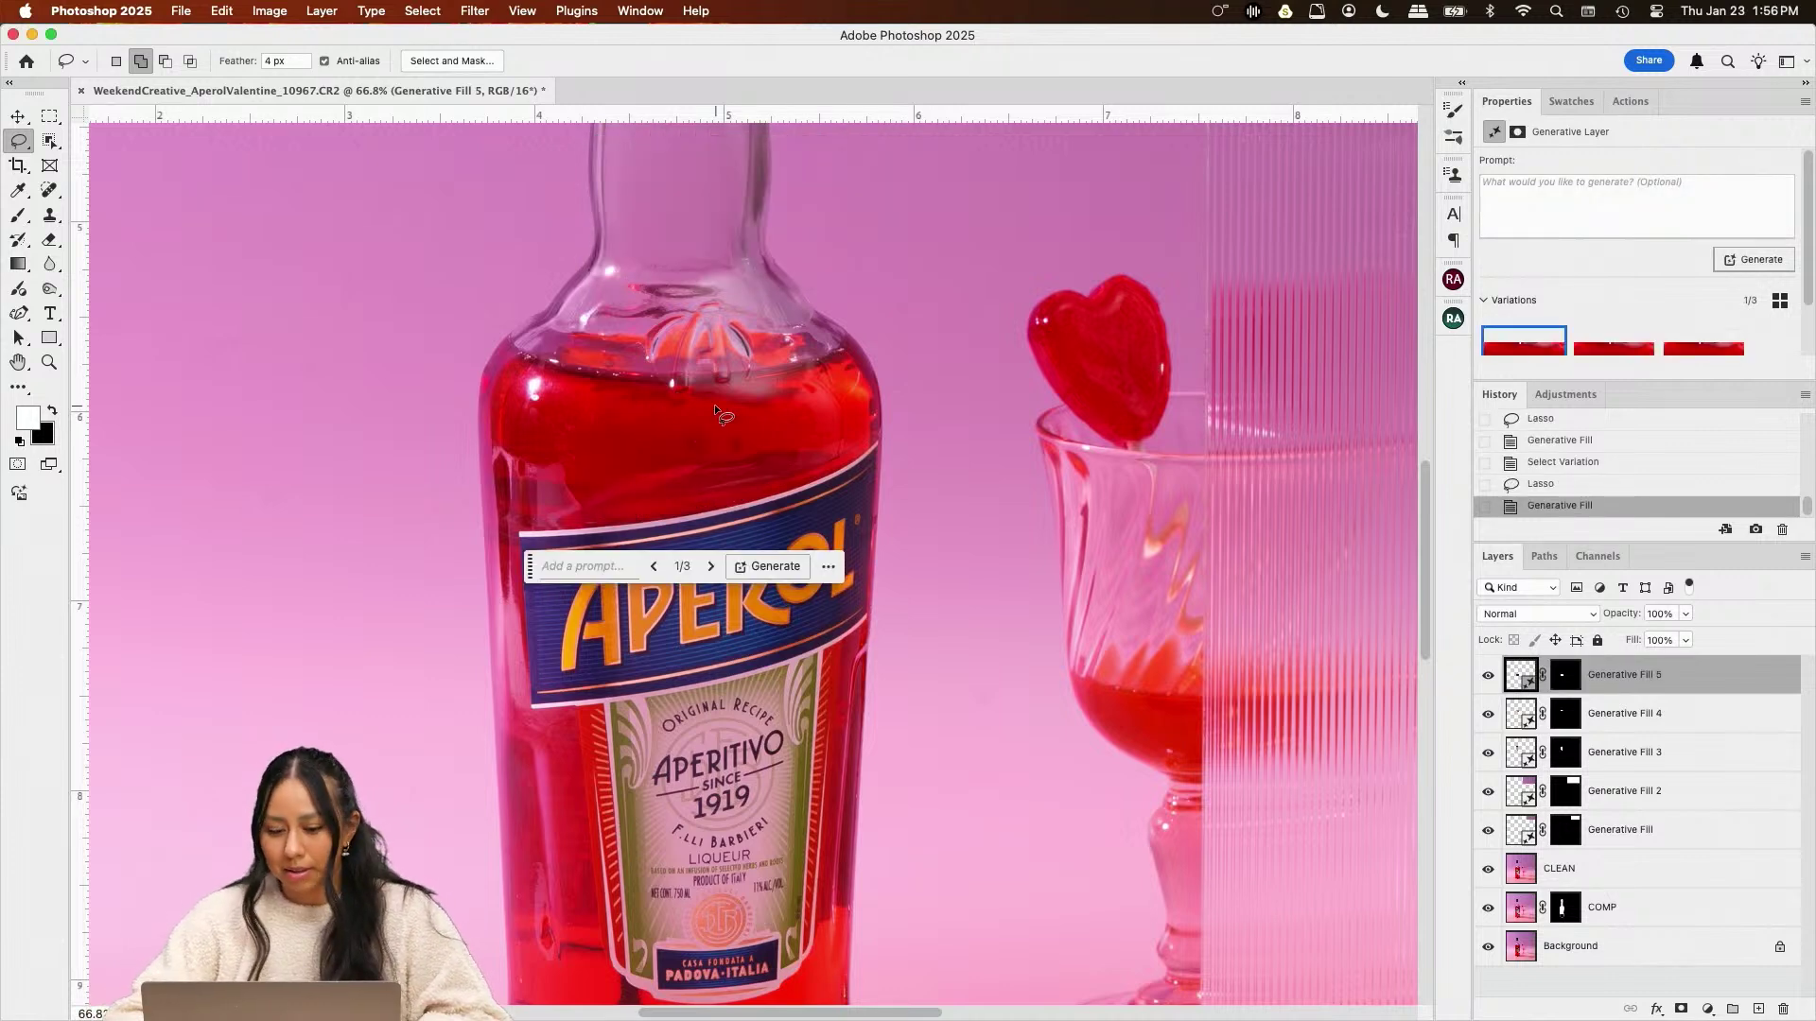
Compare the three variations of the red liquid above the label against the whole bottle and keep the second one
scroll(713, 405, down, 3)
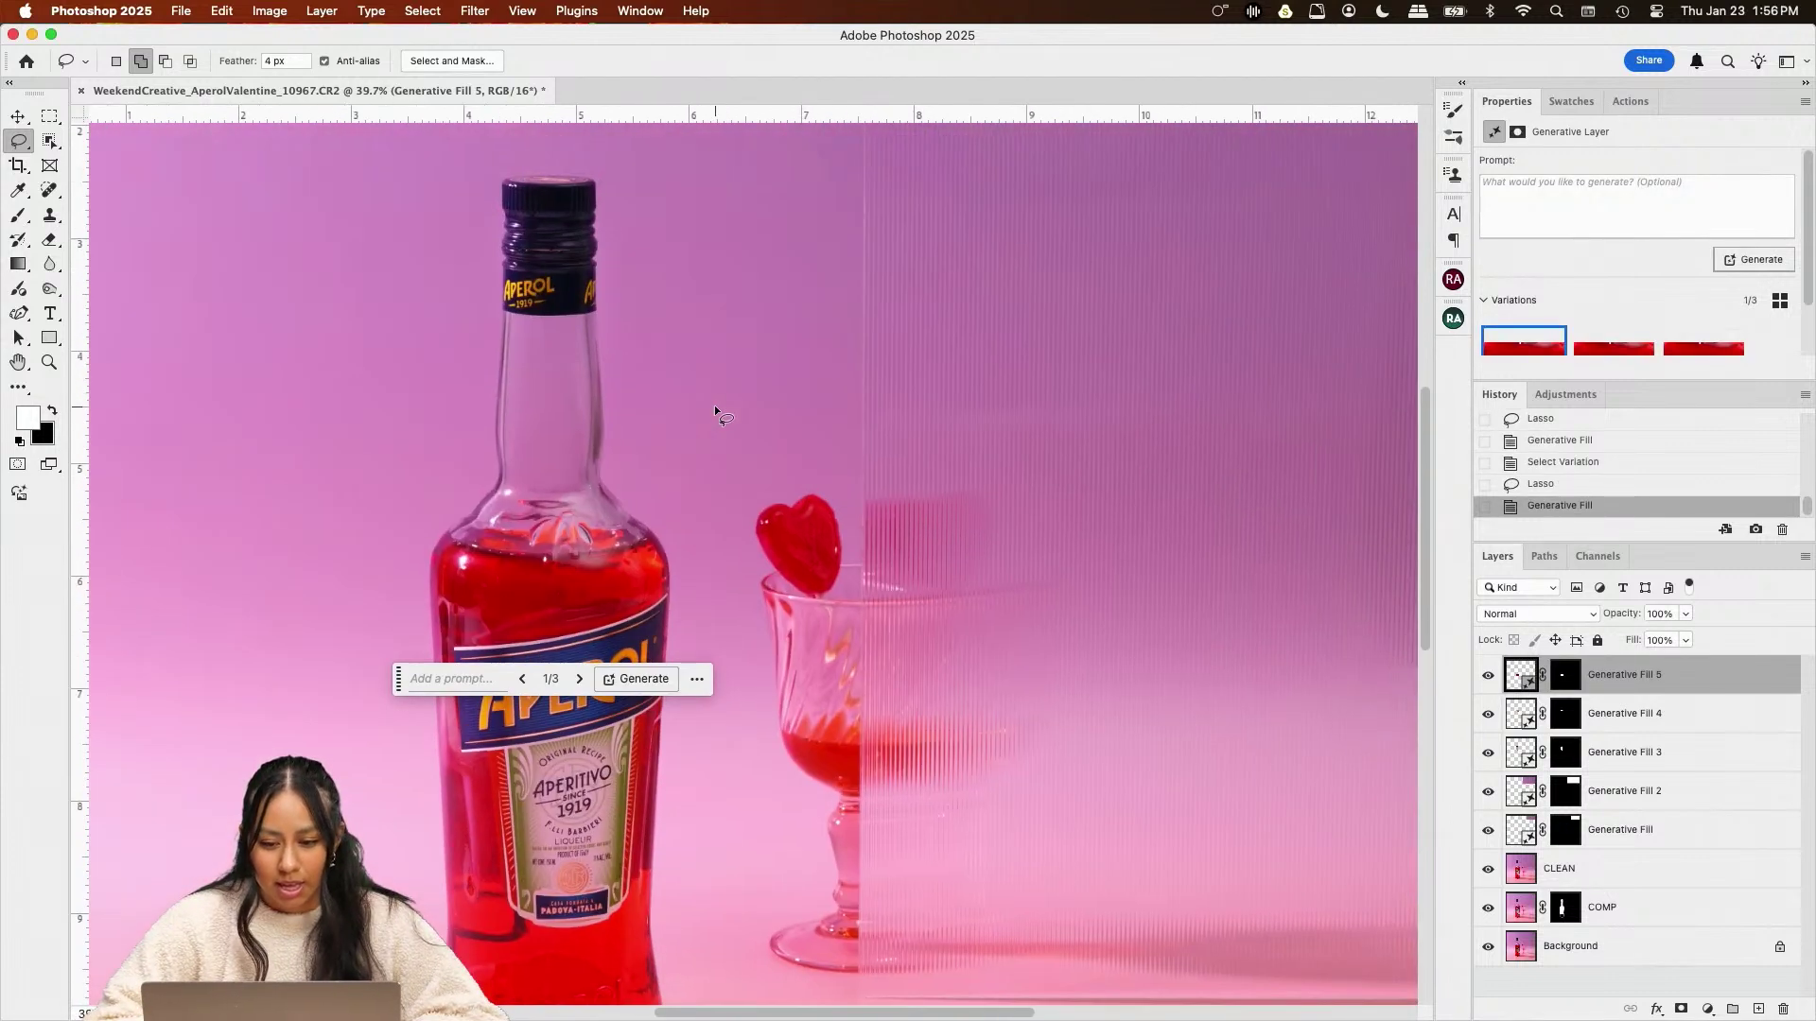
scroll(713, 406, up, 3)
scroll(714, 406, down, 4)
scroll(846, 478, down, 5)
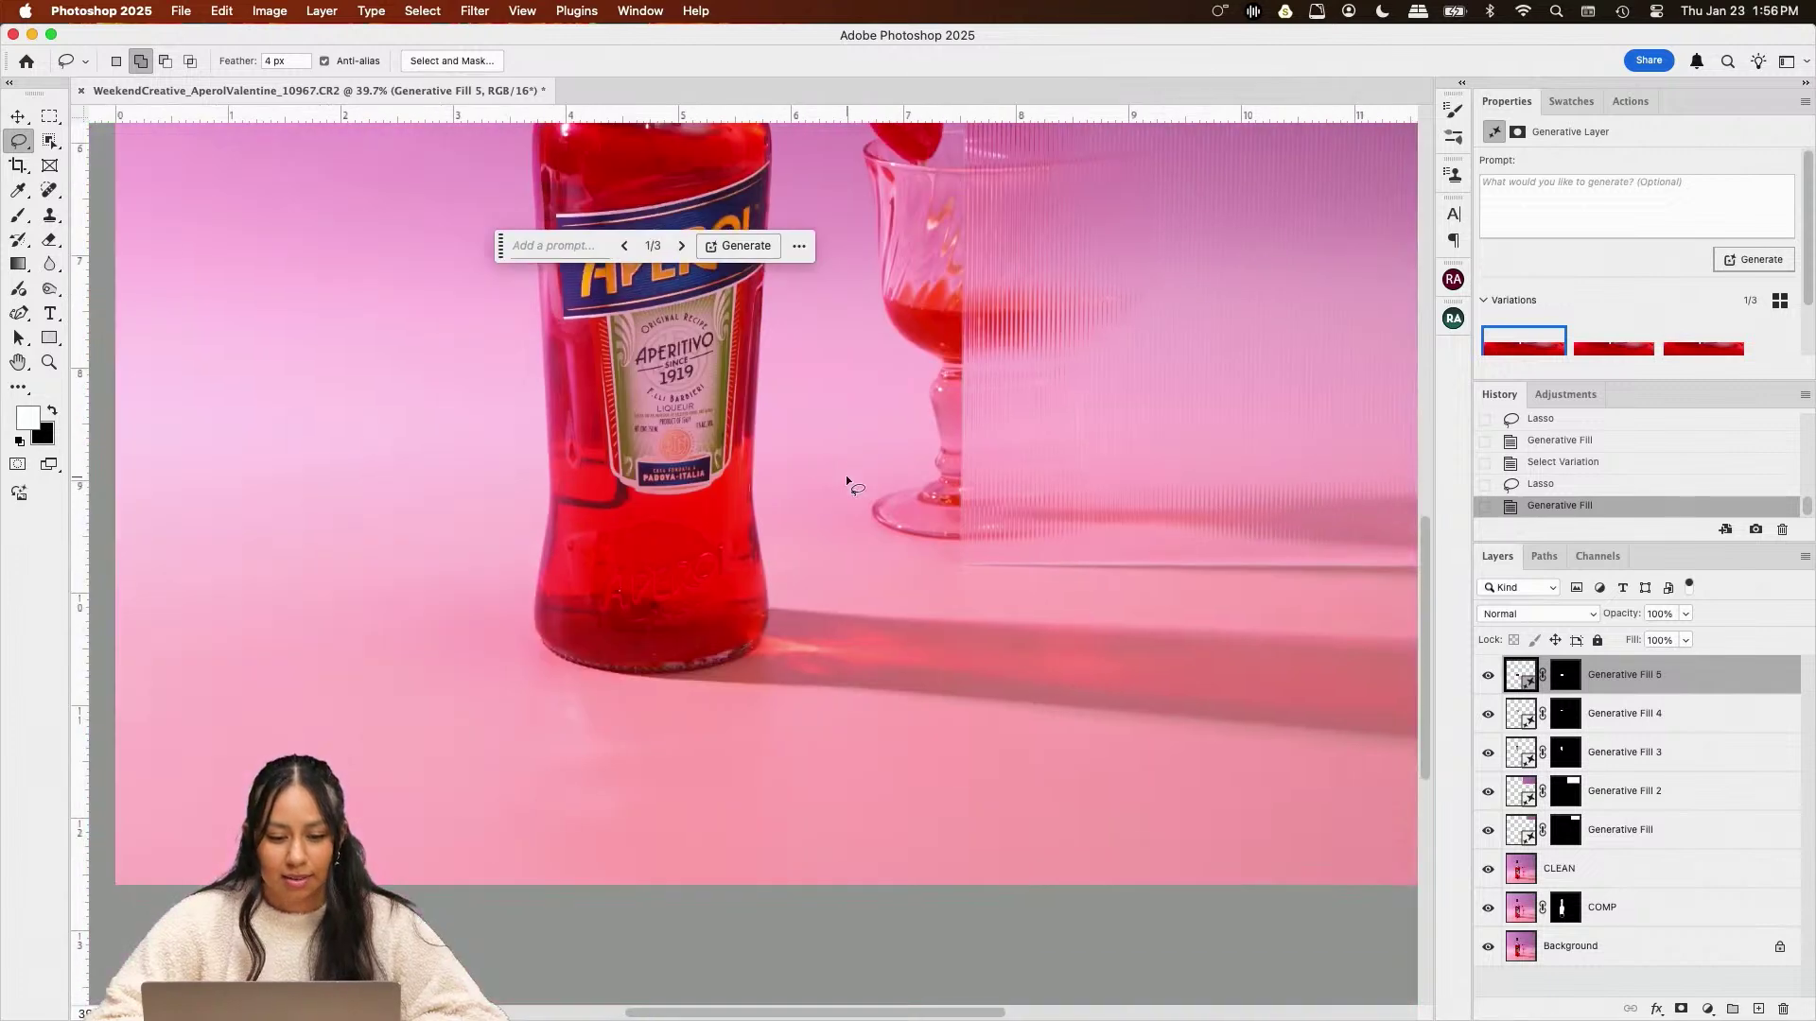
scroll(845, 475, up, 5)
click(680, 463)
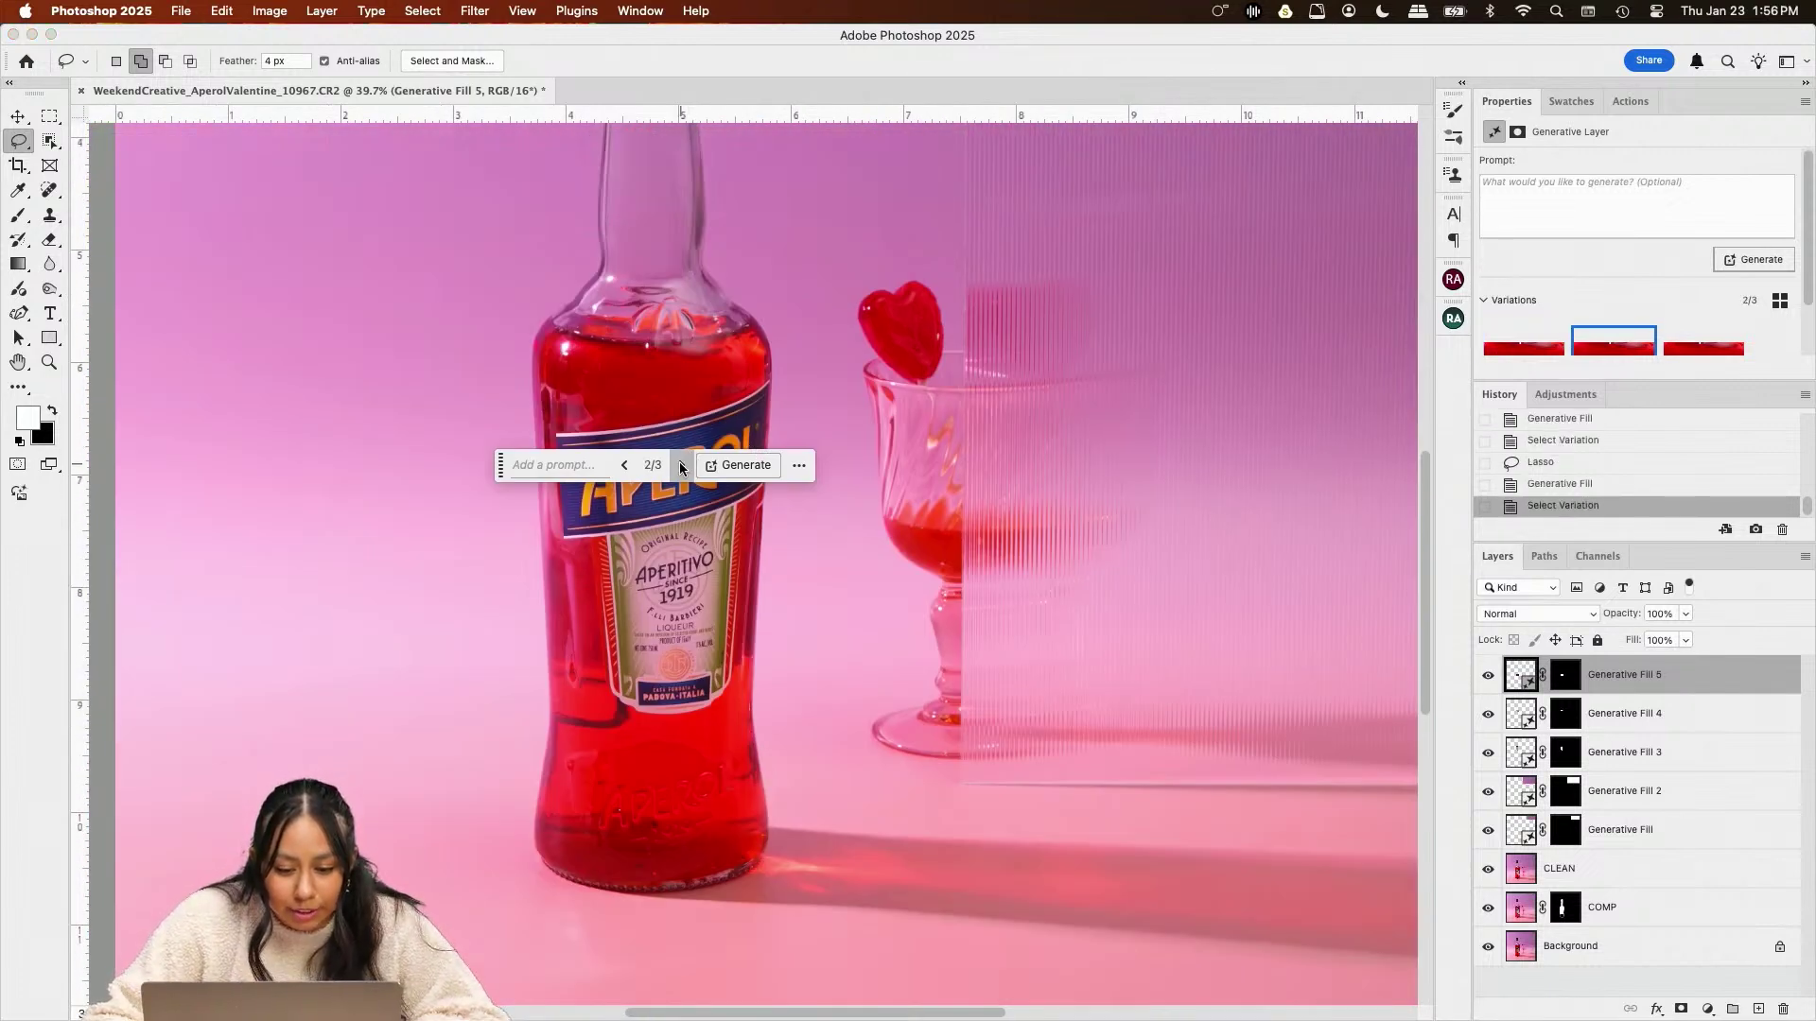
click(680, 463)
click(626, 463)
click(626, 463)
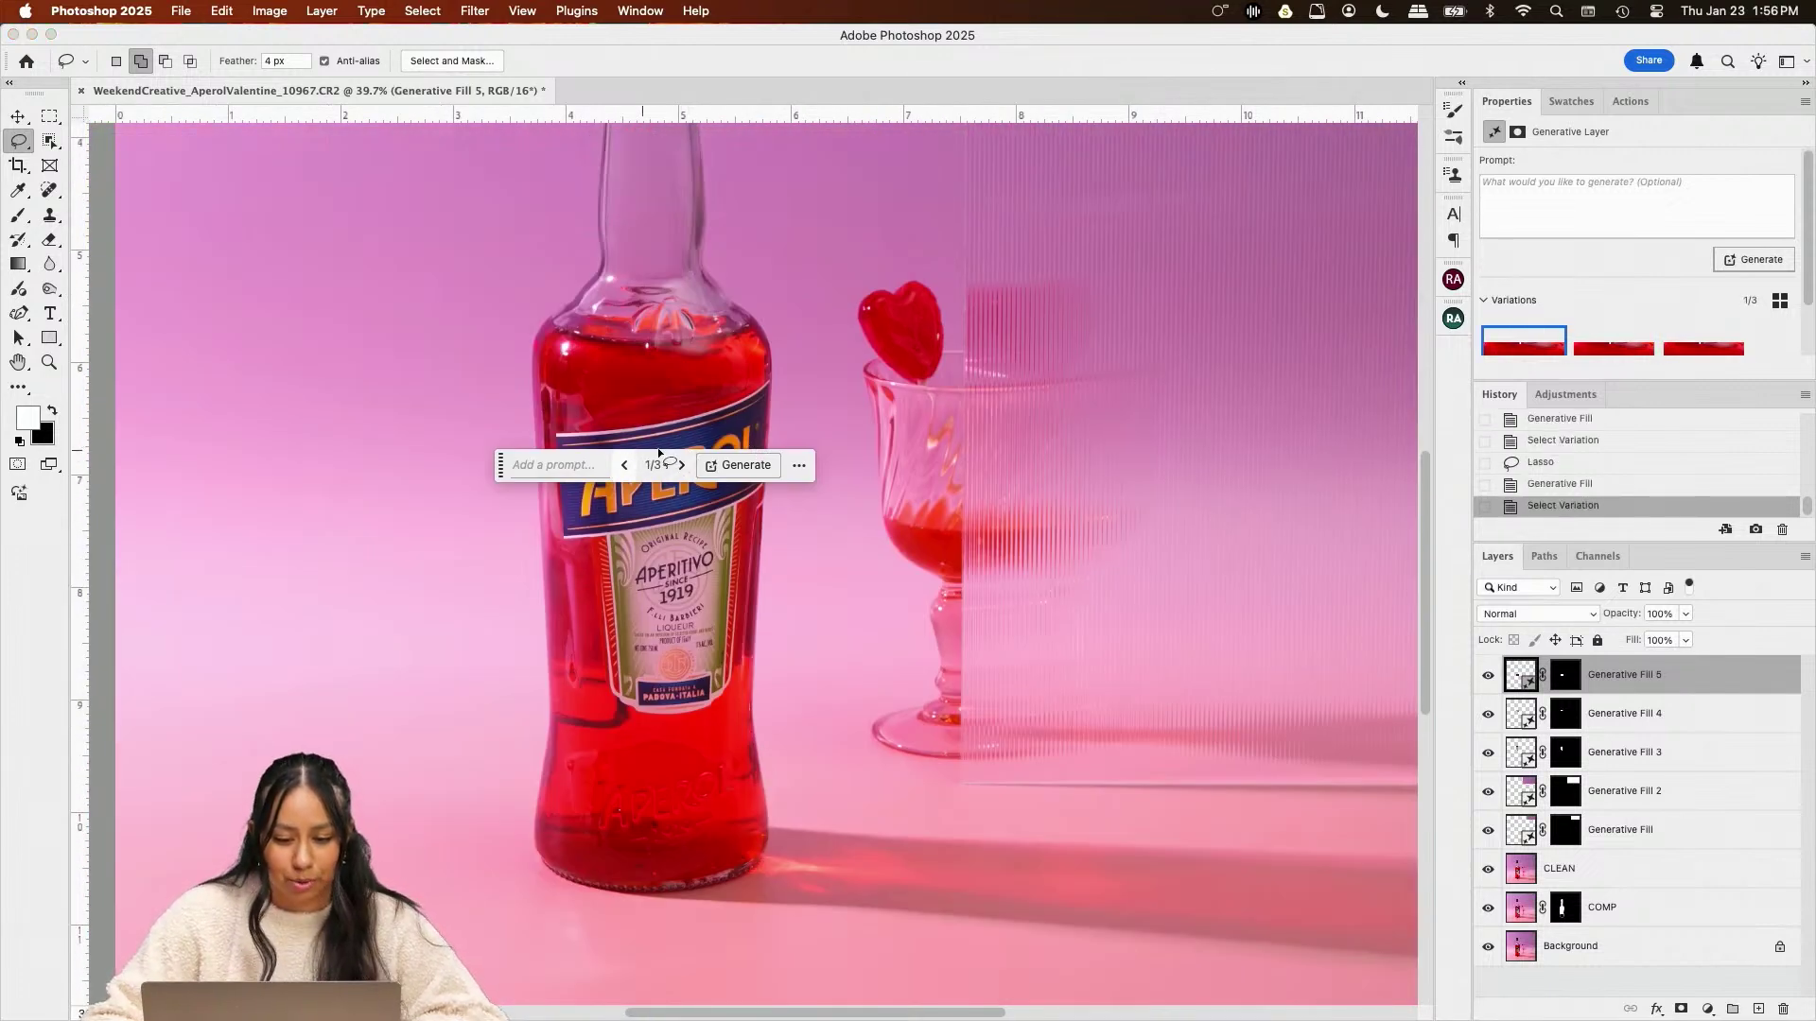
scroll(832, 452, up, 2)
click(679, 519)
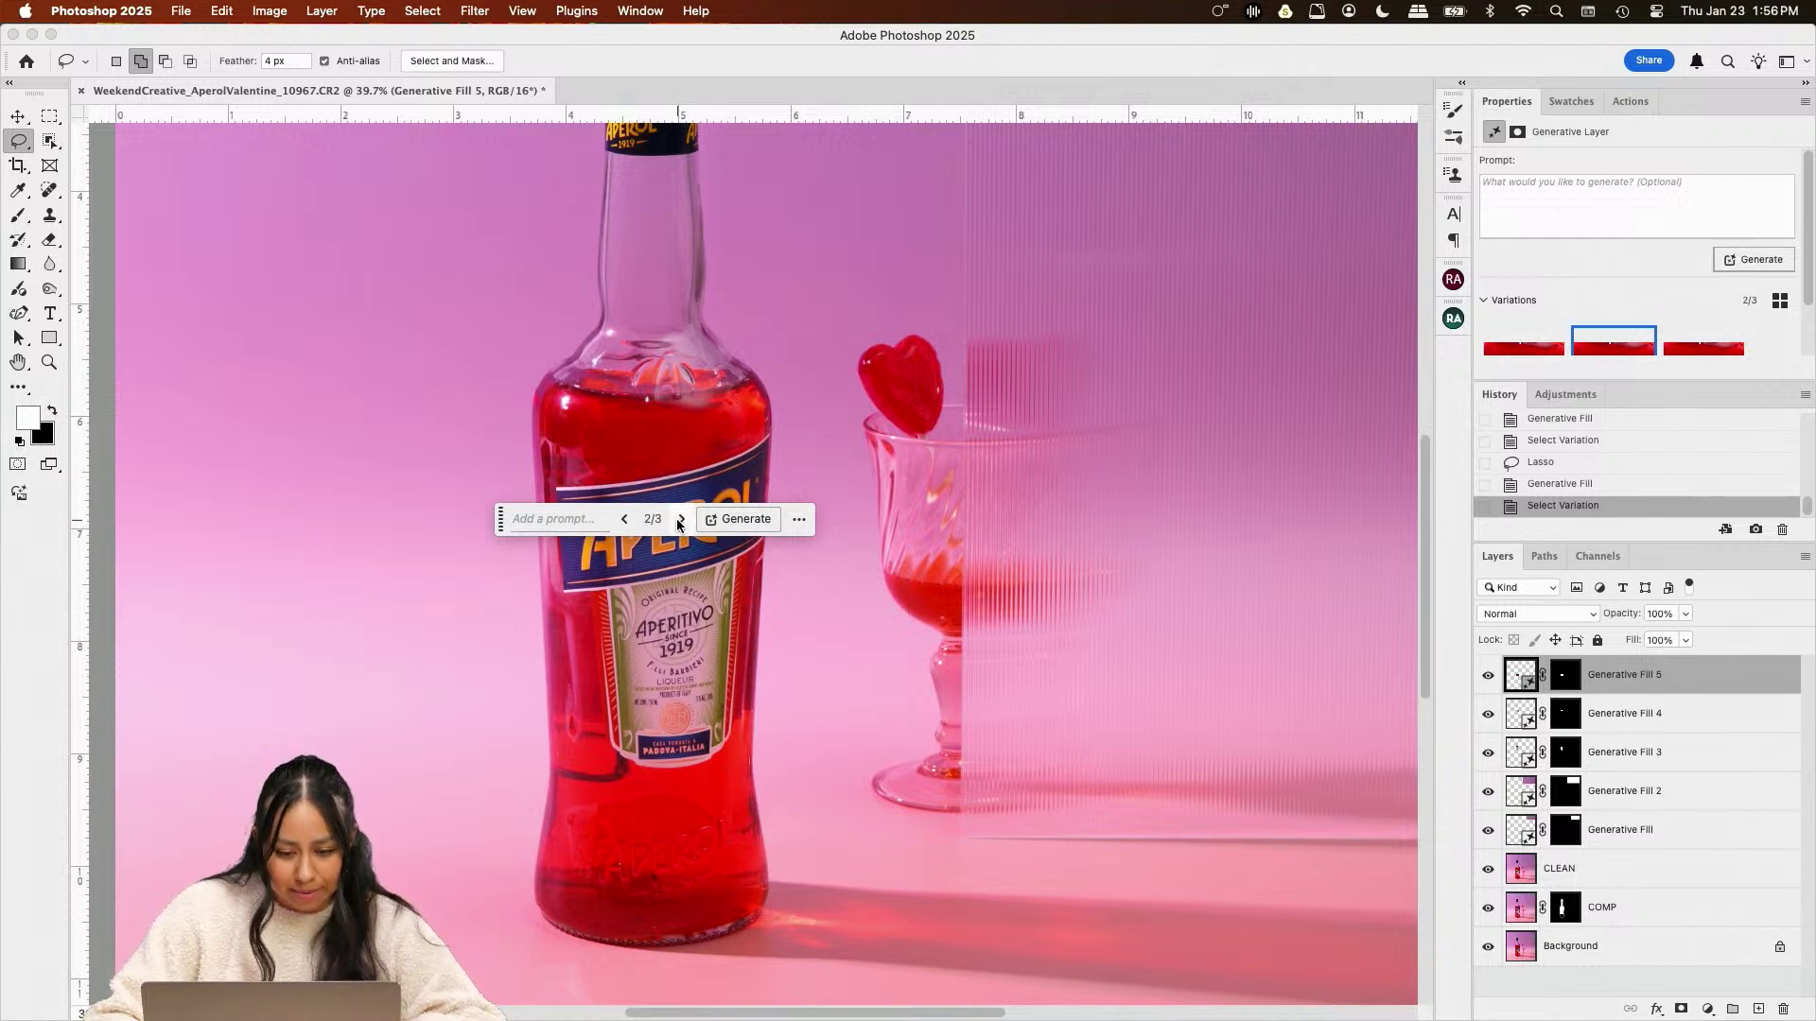
click(679, 519)
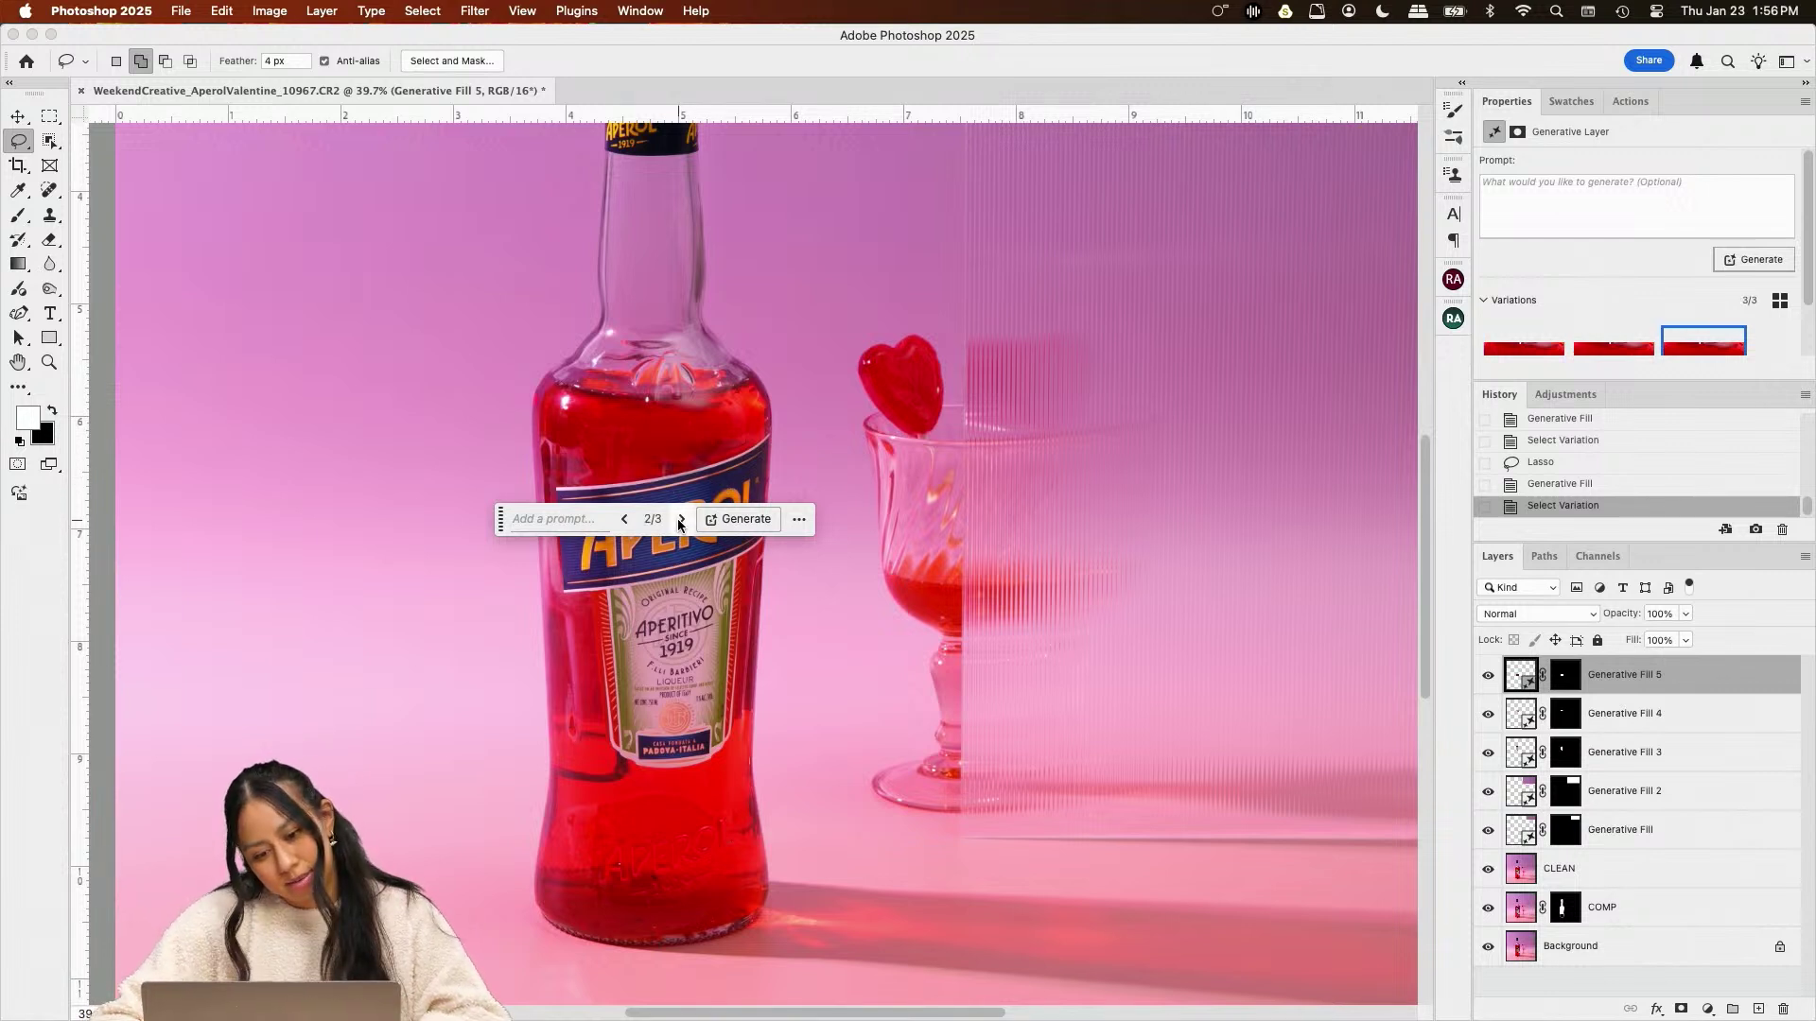
click(624, 520)
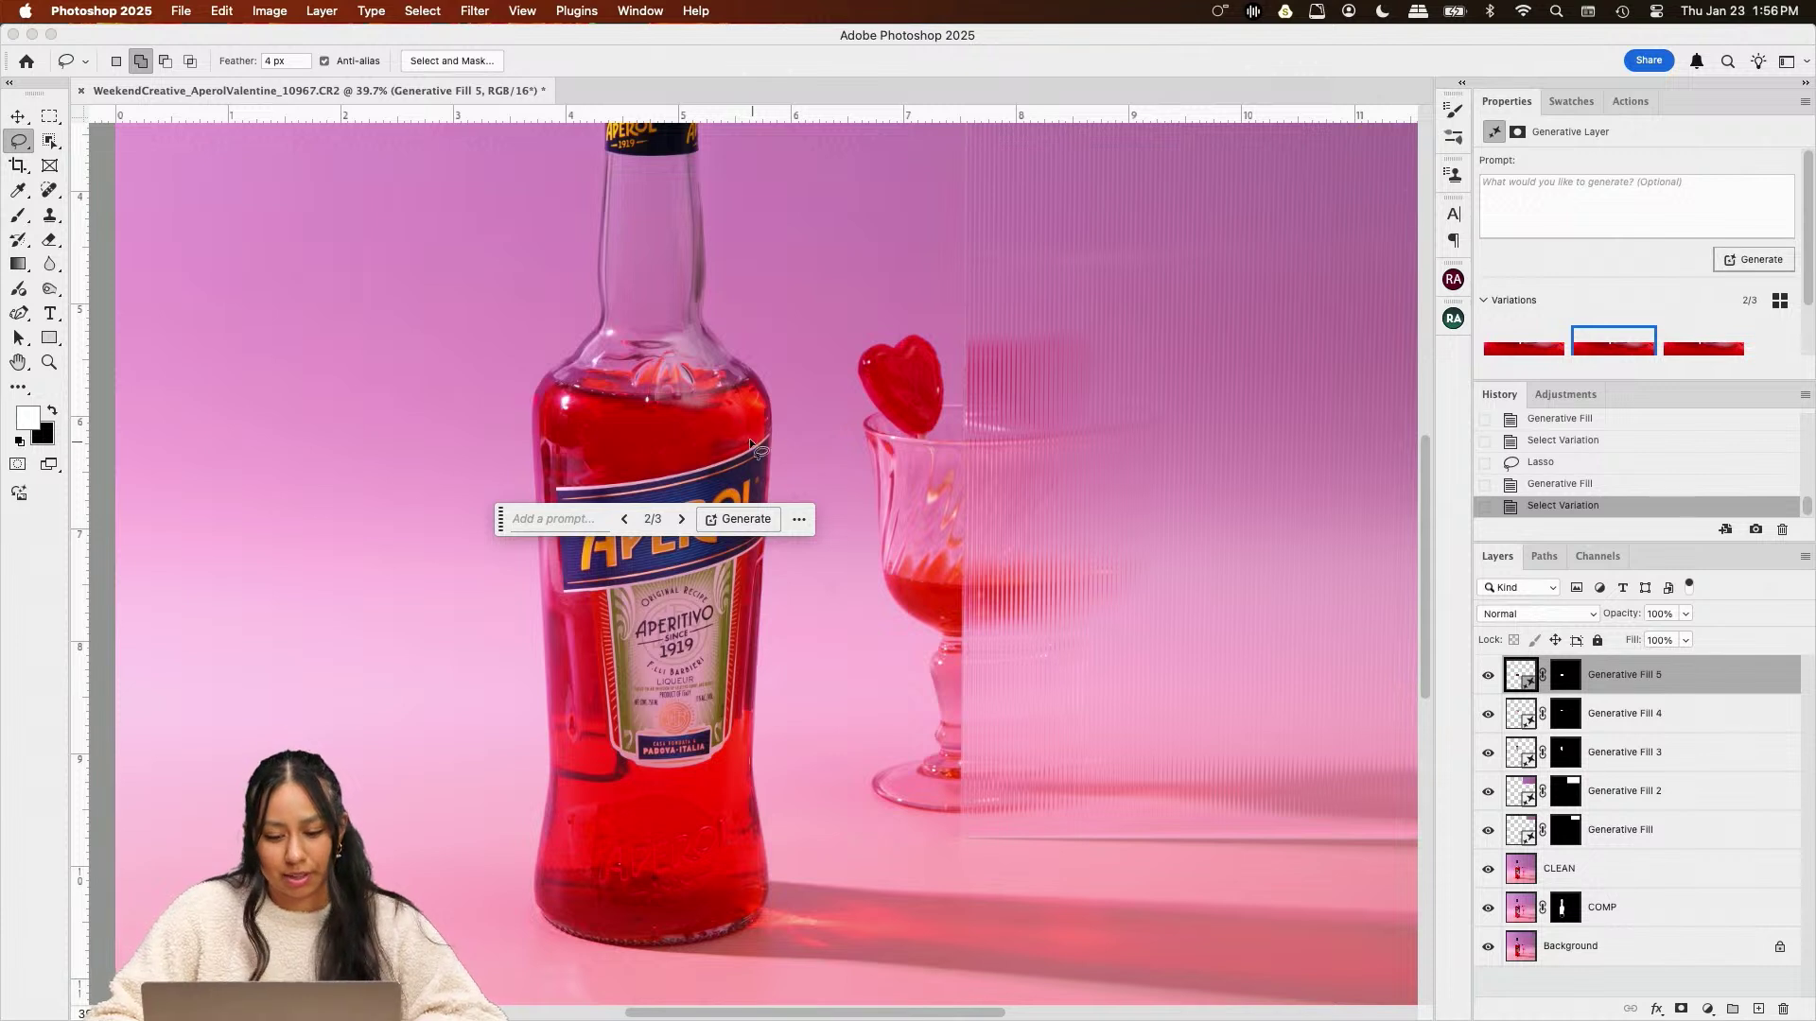
Lasso the leftover patch of liquid above the label's upper edge toward the glass and run Generative Fill without a prompt
mouse_move(737, 430)
mouse_down()
mouse_move(688, 413)
mouse_move(644, 447)
mouse_move(759, 440)
mouse_up()
click(526, 491)
click(887, 492)
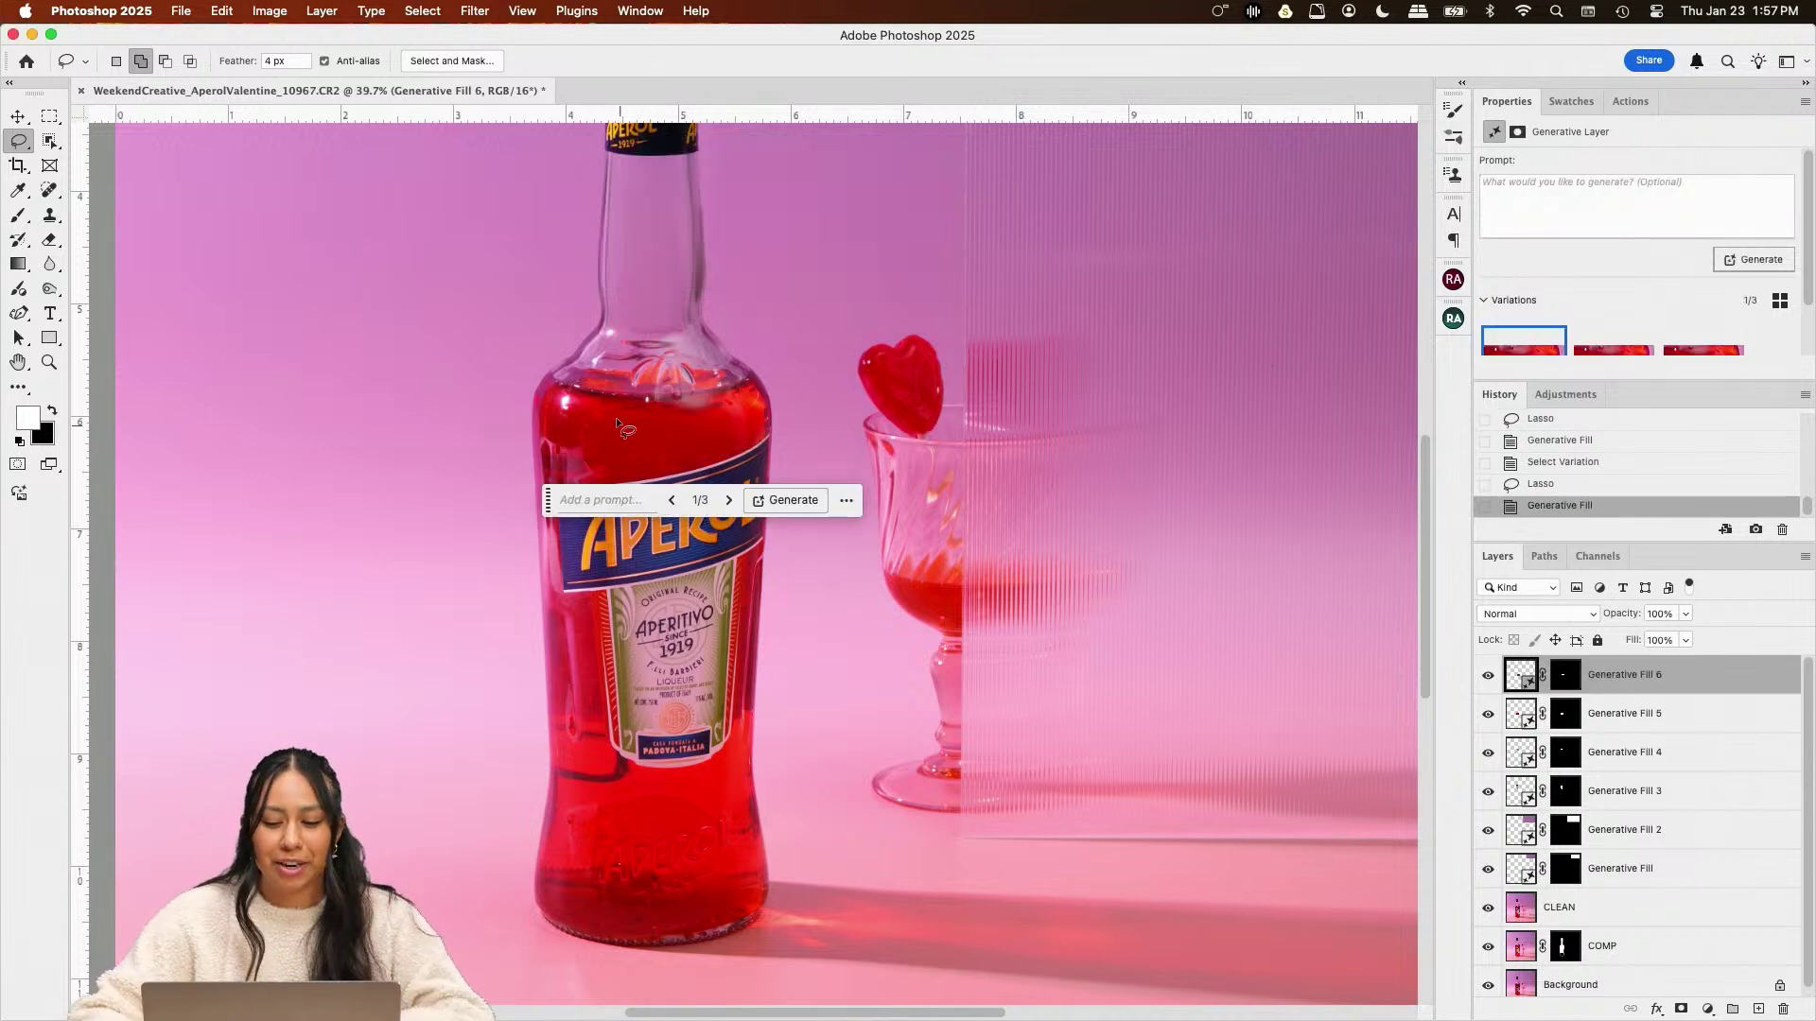
Merge the six Generative Fill layers into one layer and merge that layer down into CLEAN
shift+click(1669, 874)
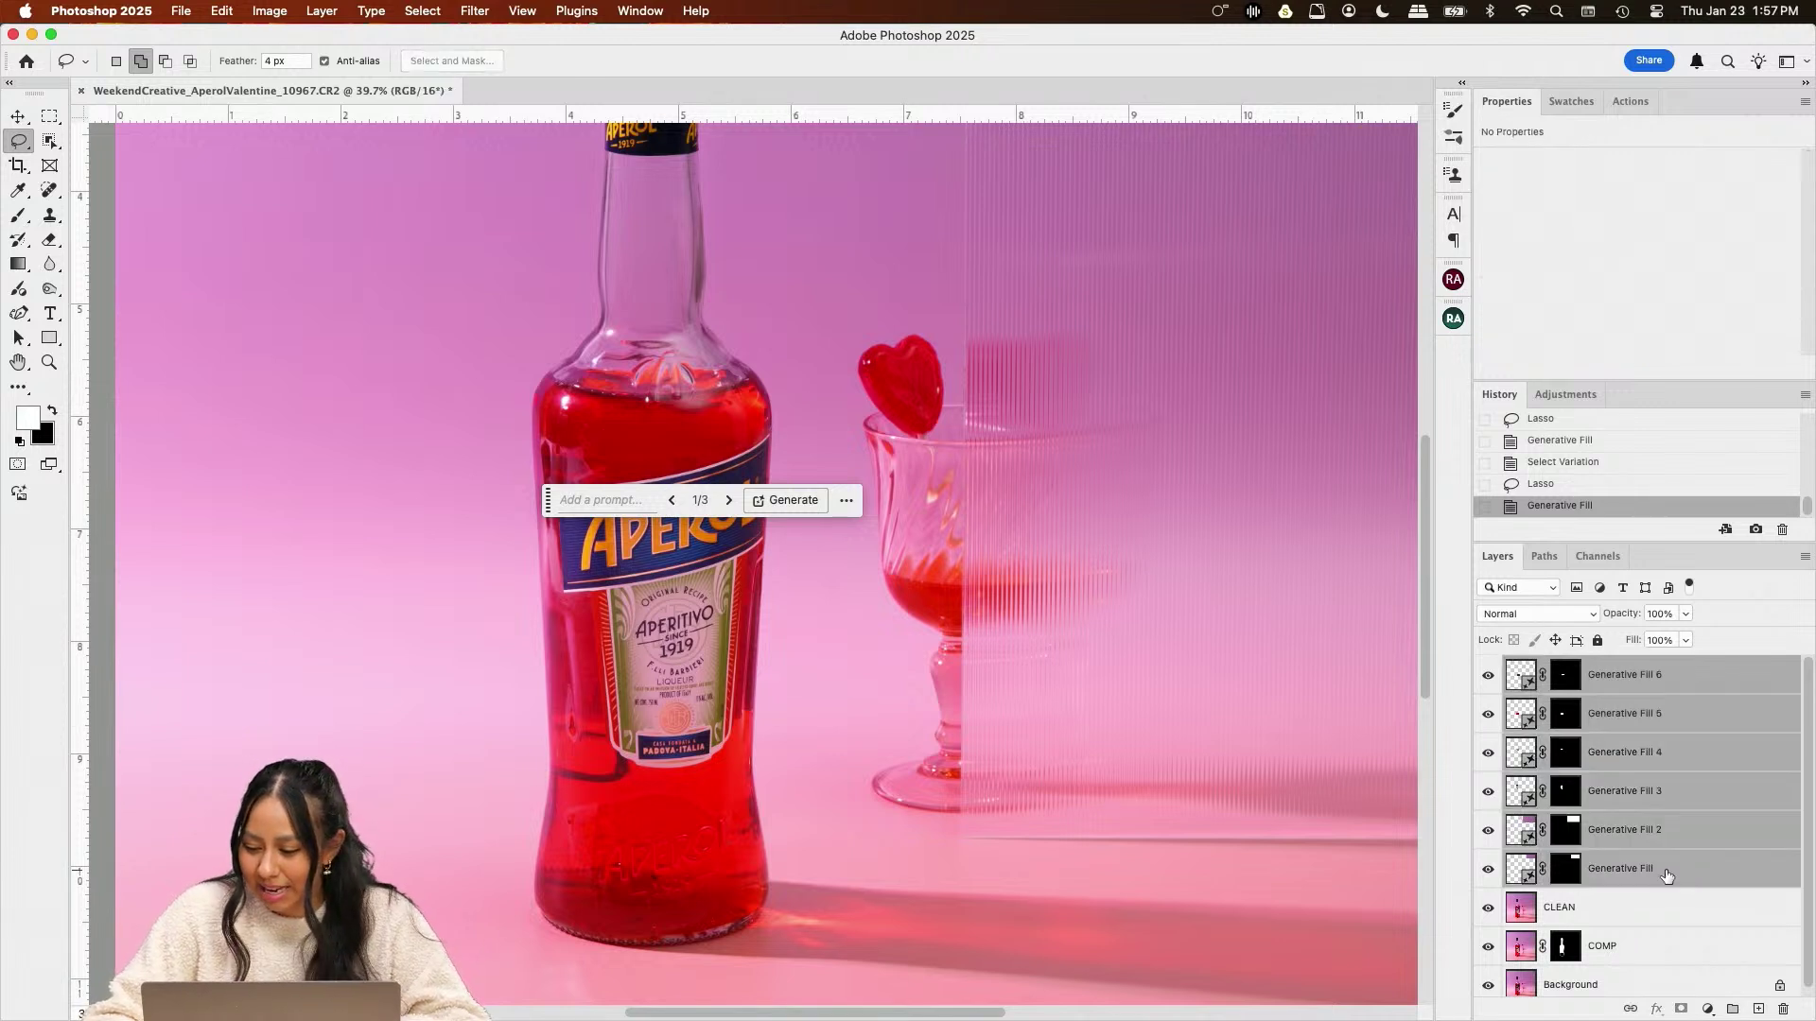
right_click(1687, 831)
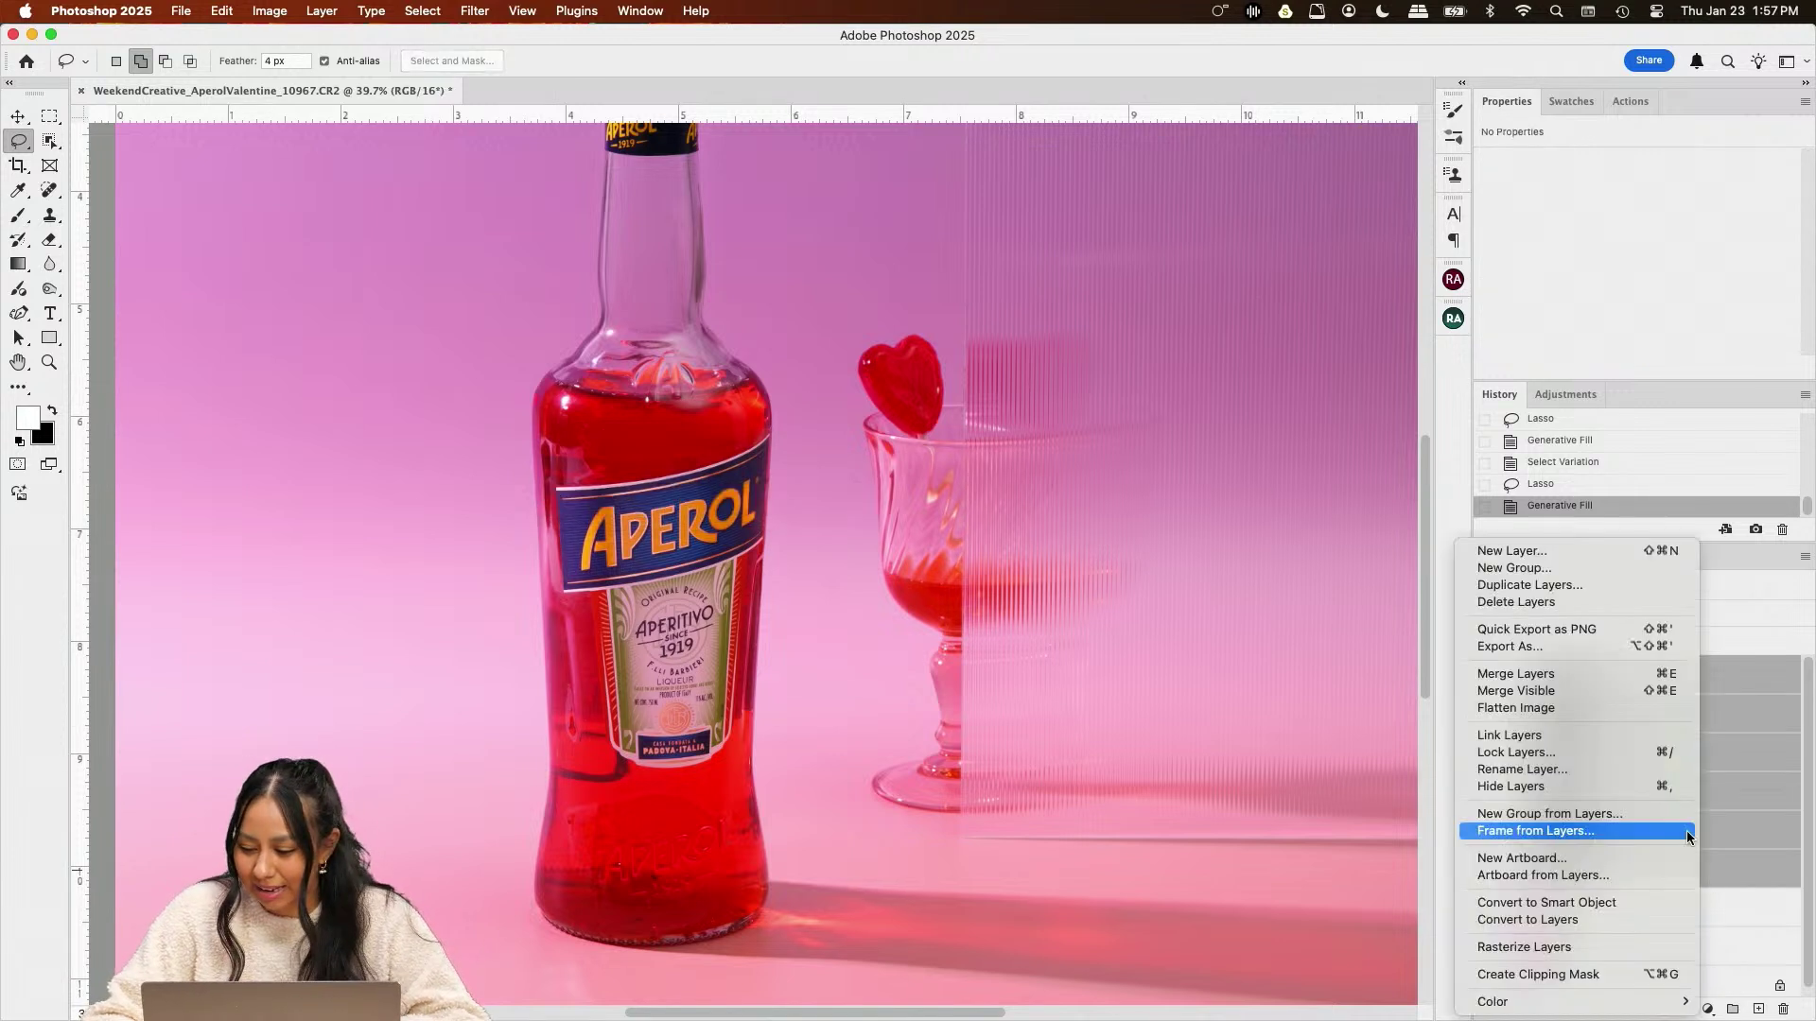
click(1565, 675)
right_click(1659, 678)
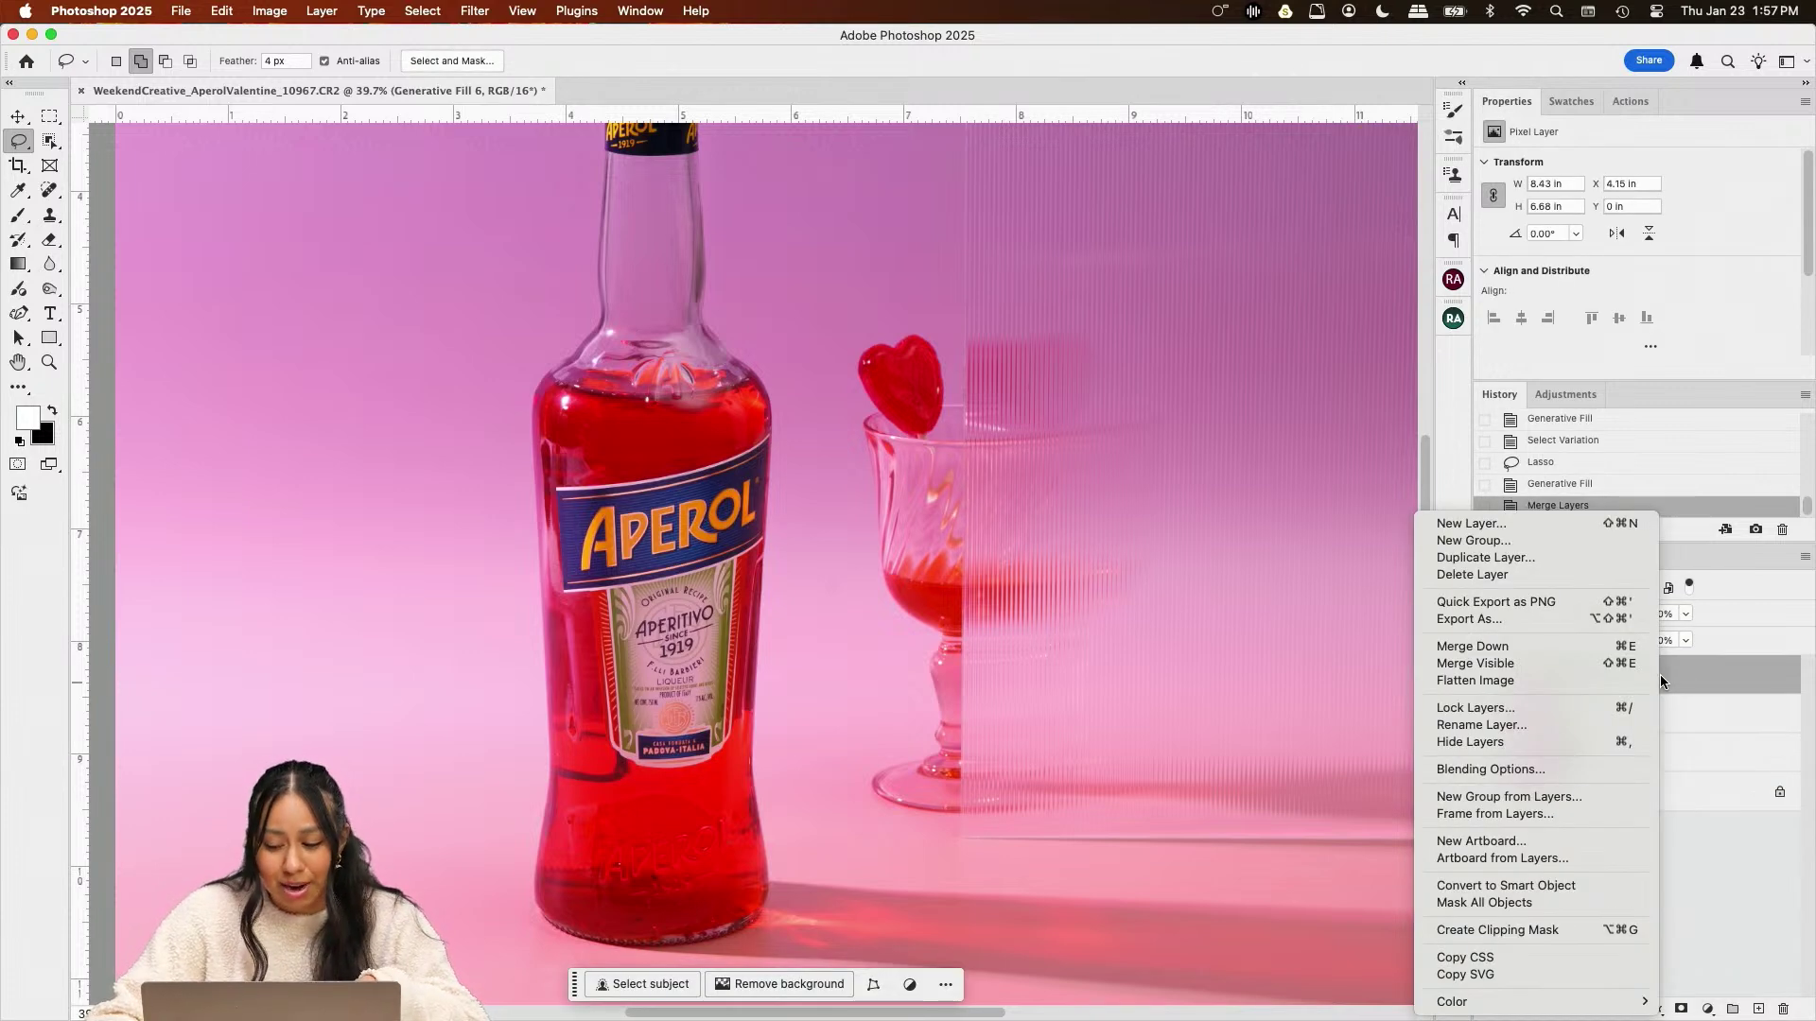
key(Escape)
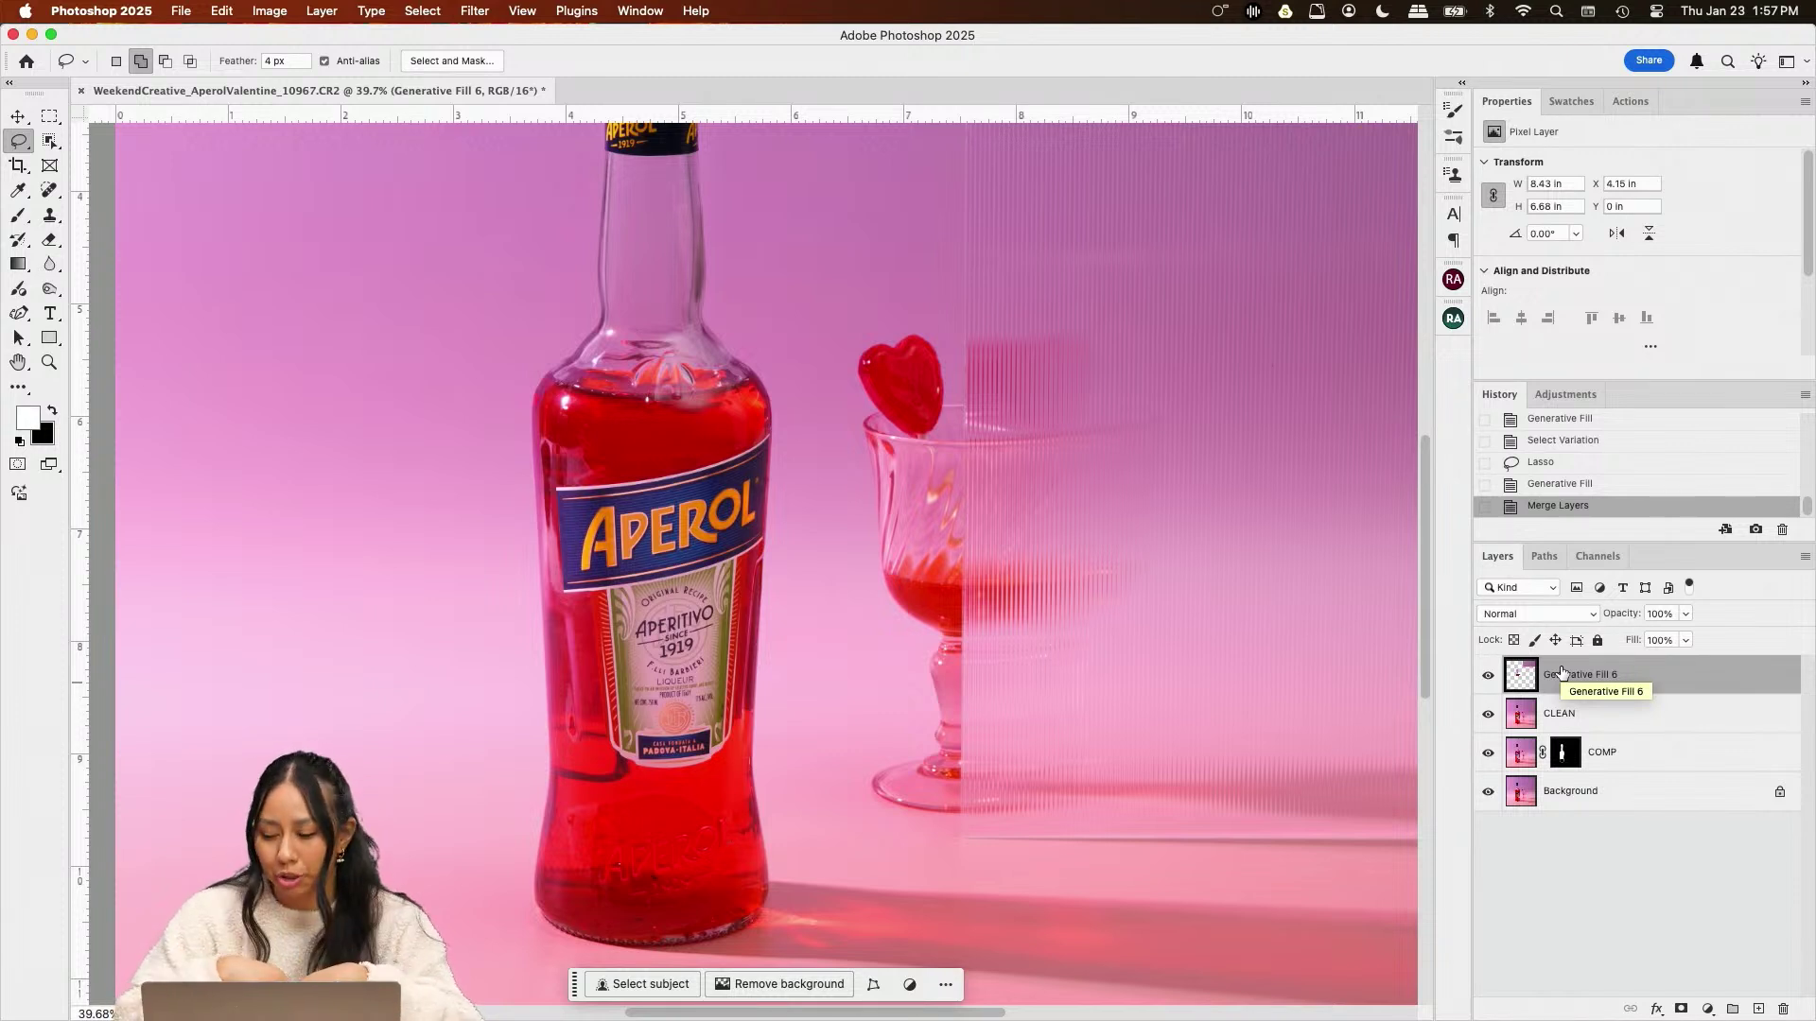
right_click(1678, 673)
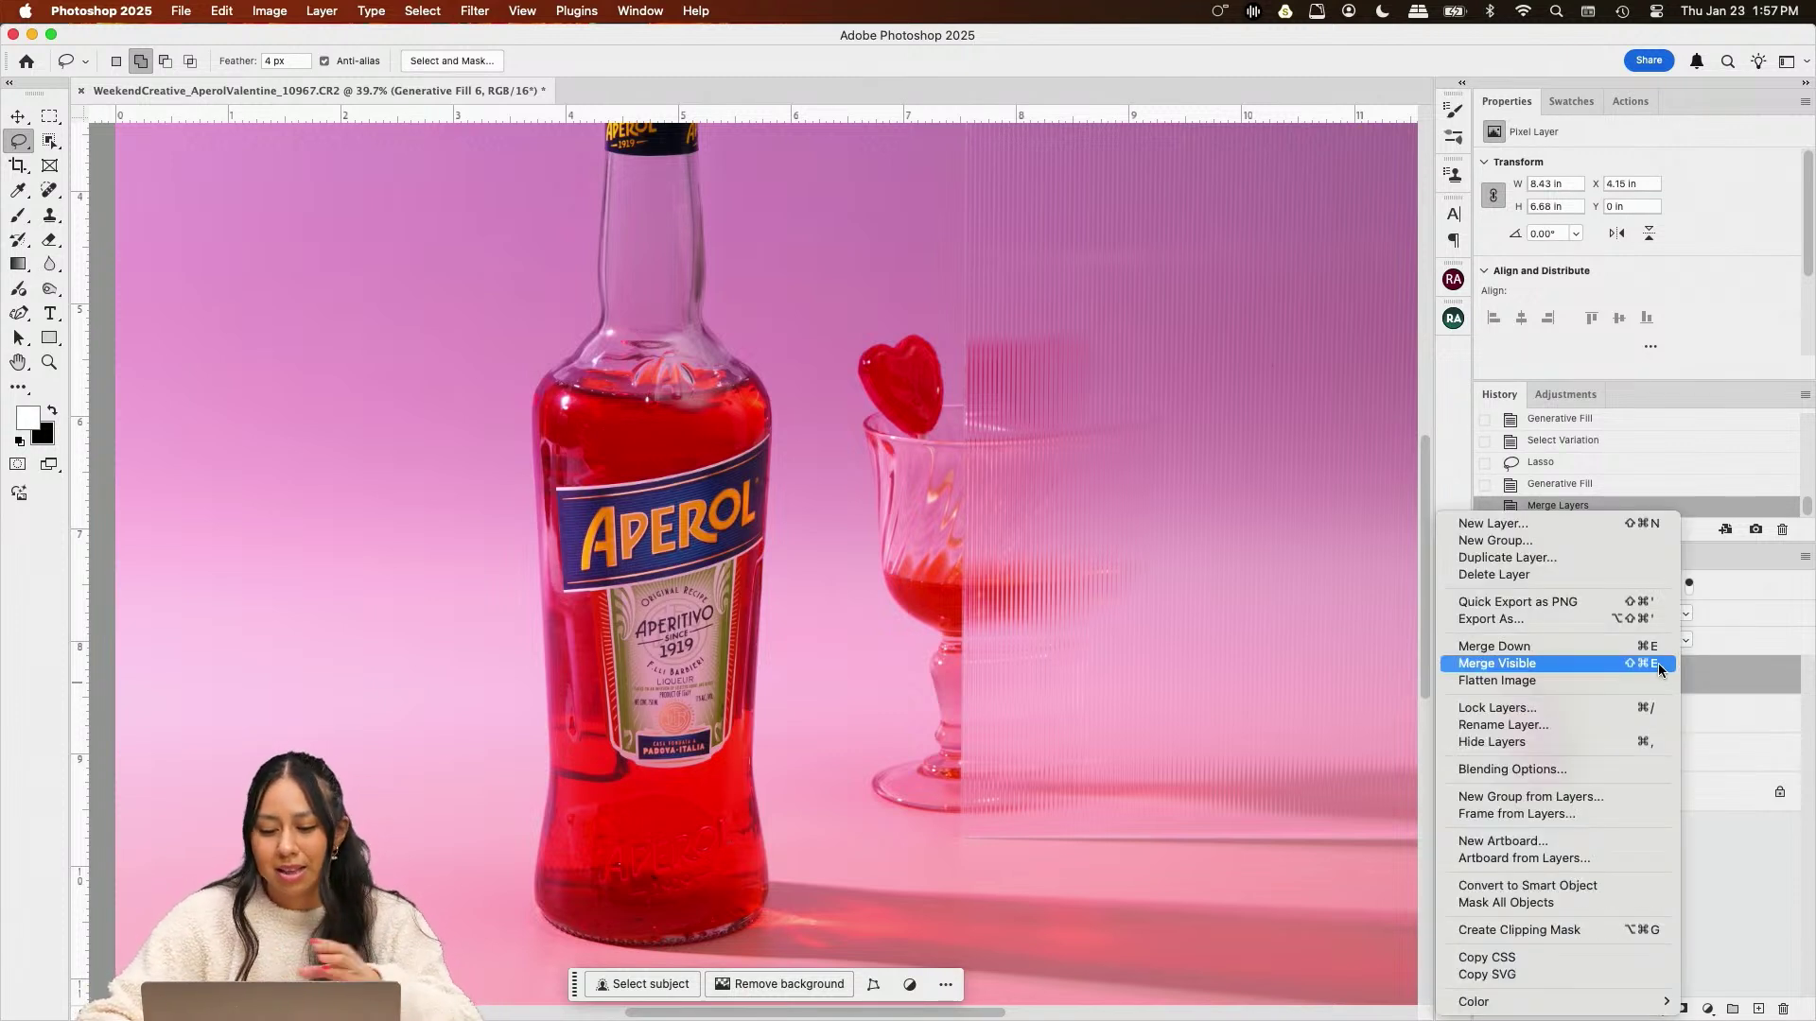
click(1645, 646)
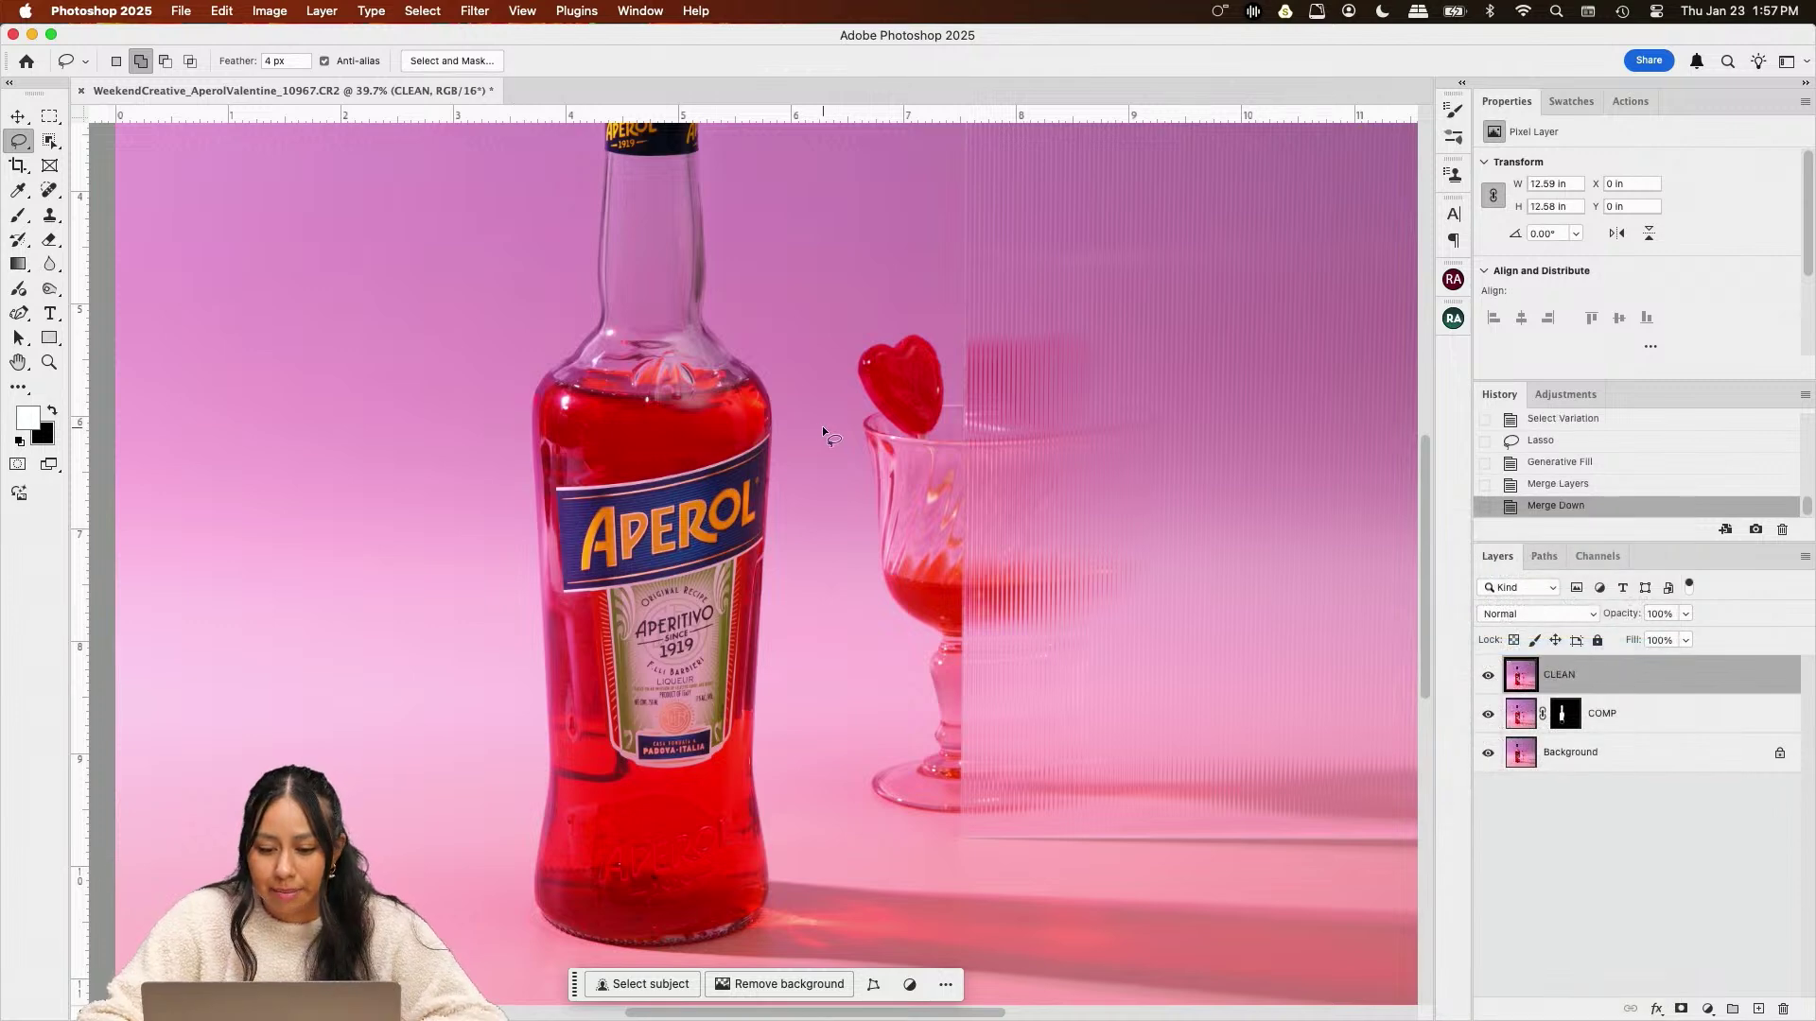
Use the Remove tool to brush over the thin line beside the heart at the glass rim
scroll(809, 410, up, 3)
scroll(810, 410, up, 1)
click(49, 190)
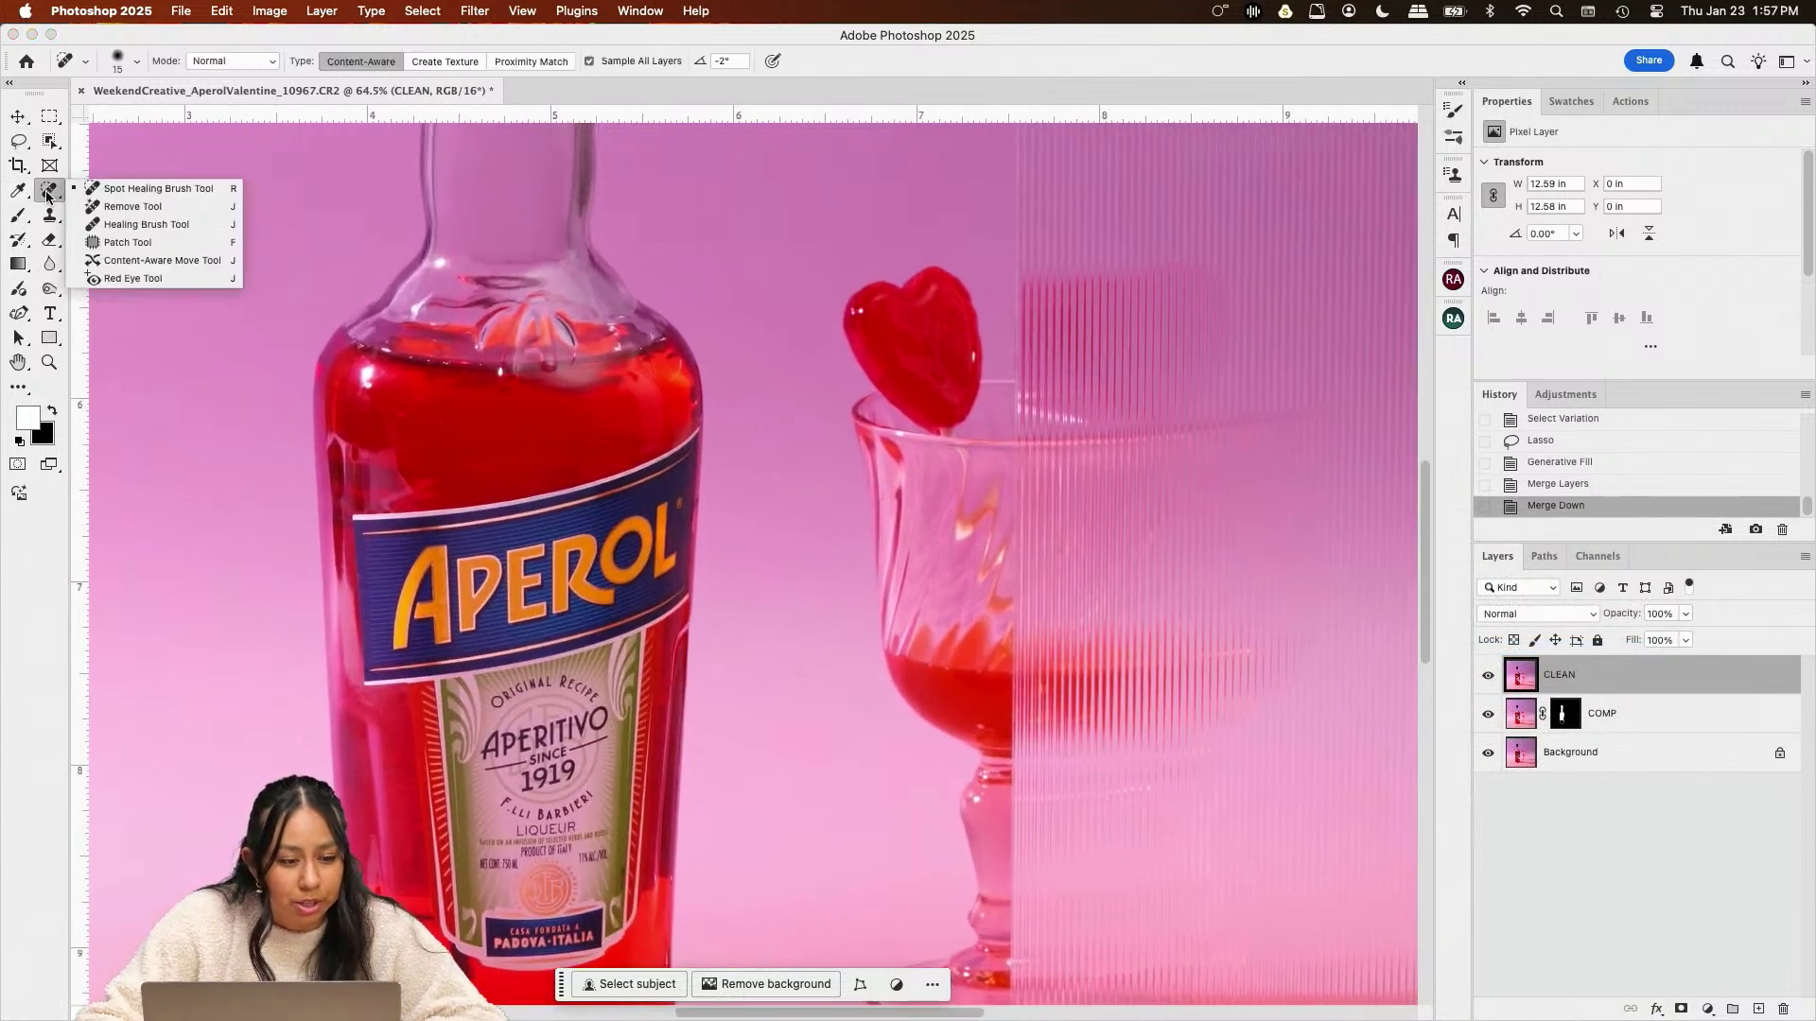
click(120, 208)
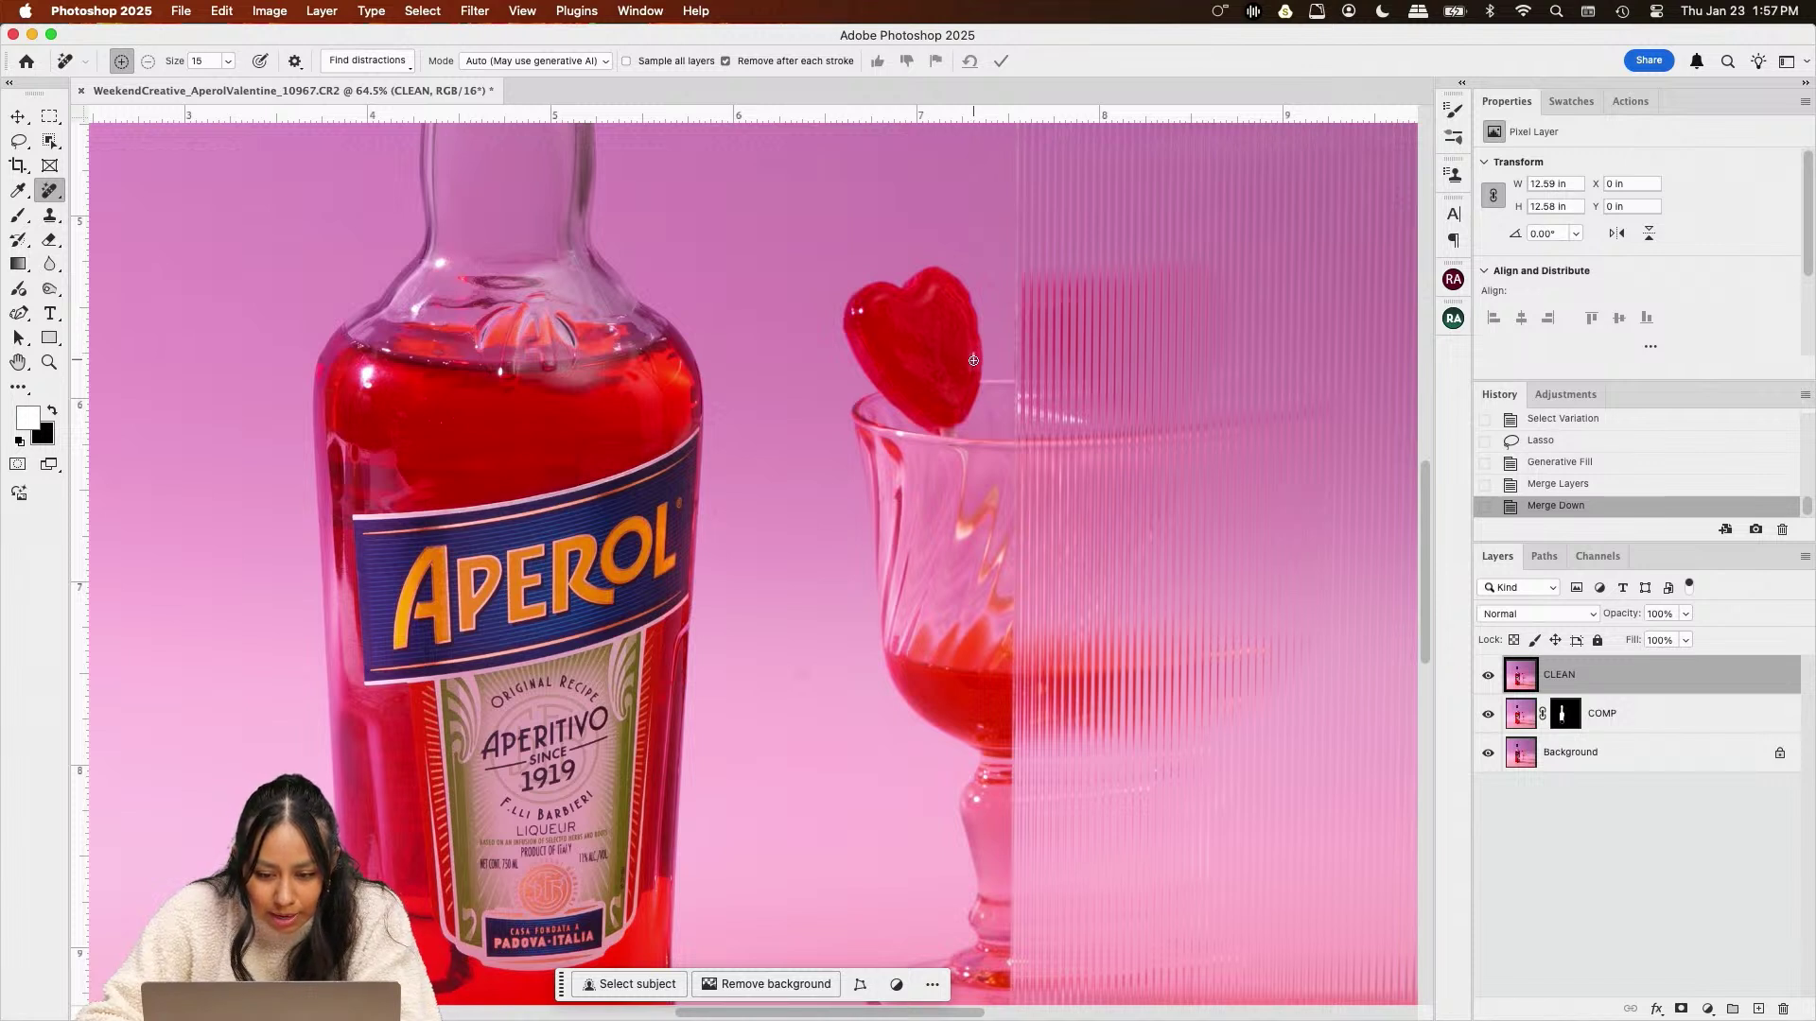
drag(995, 359, 1093, 388)
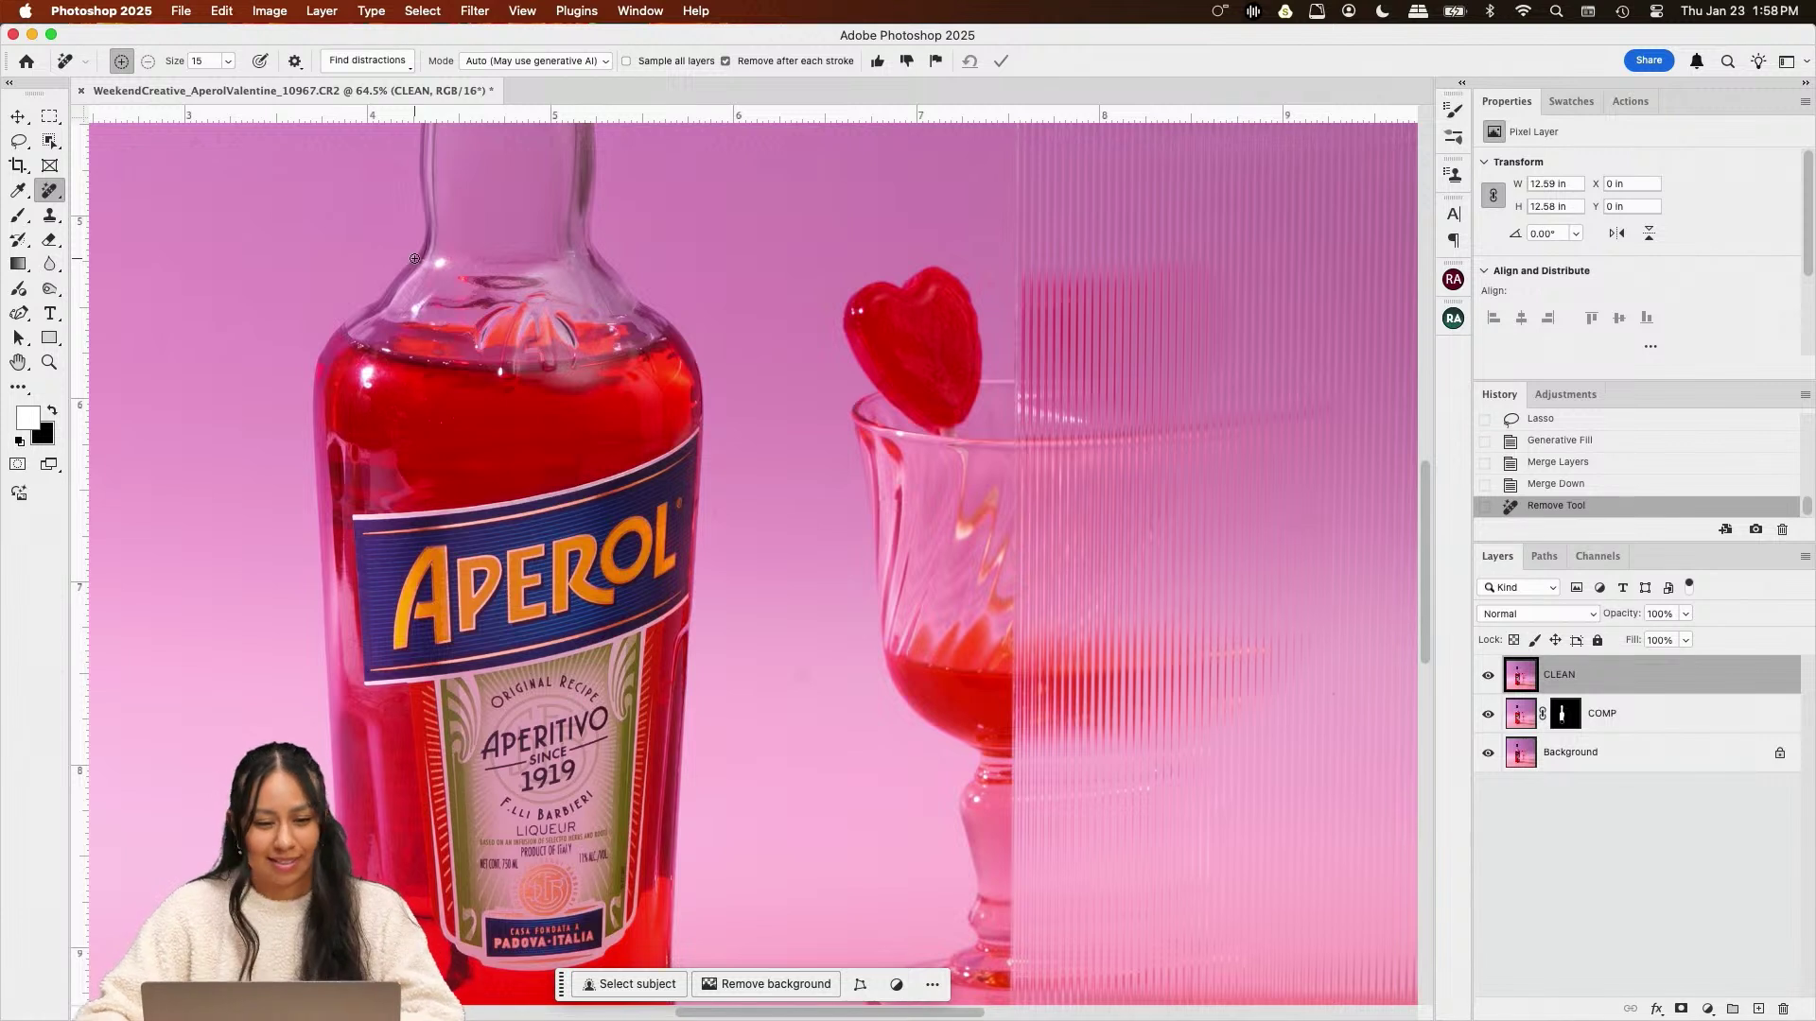
right_click(53, 196)
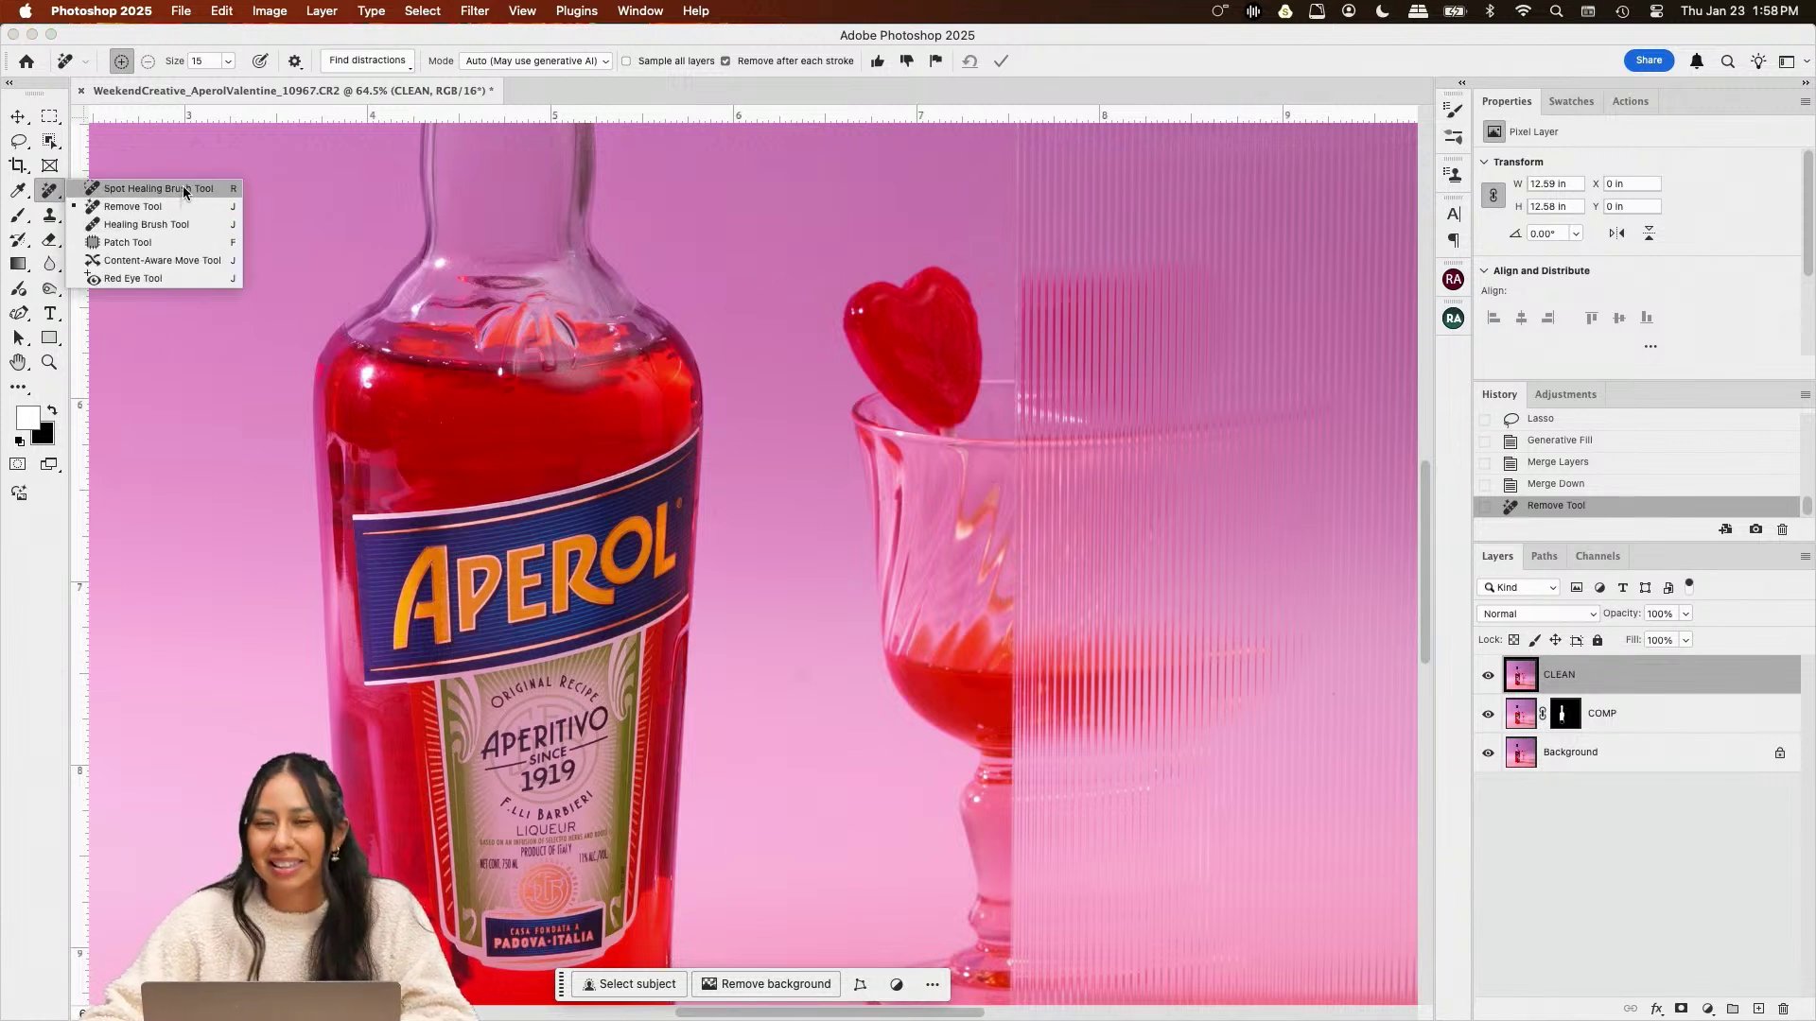
click(49, 196)
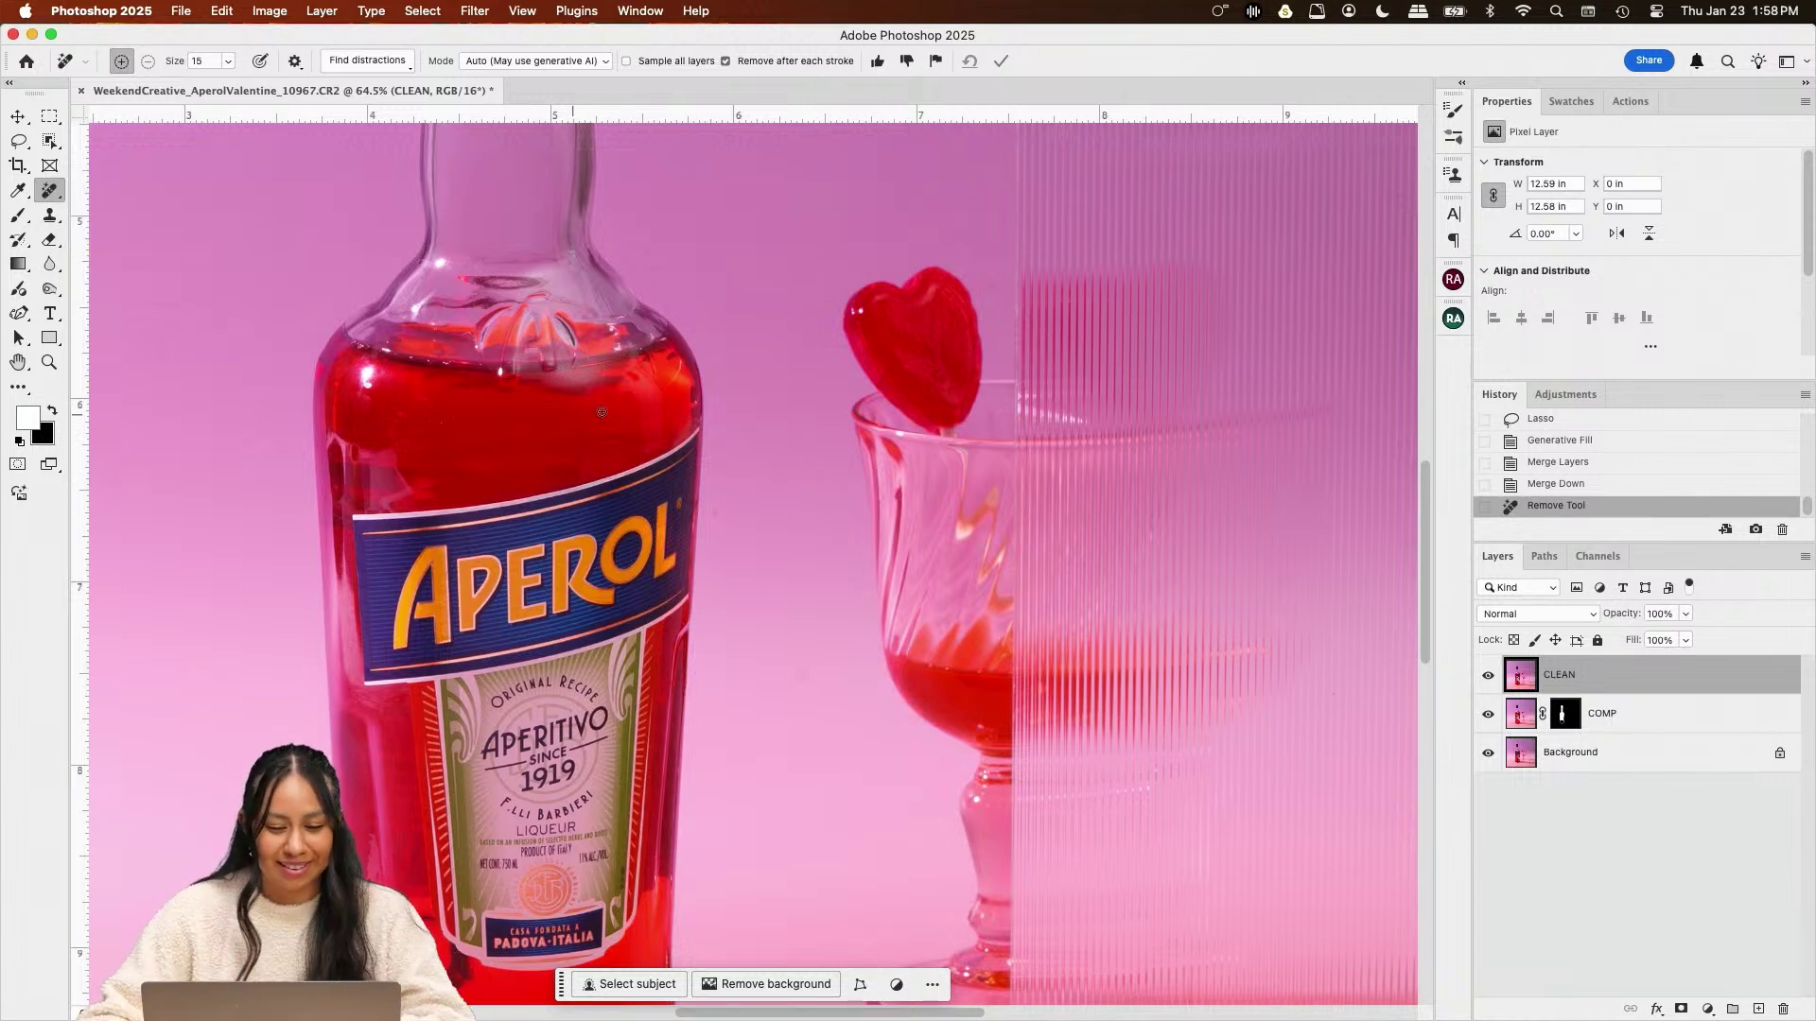
scroll(645, 418, down, 5)
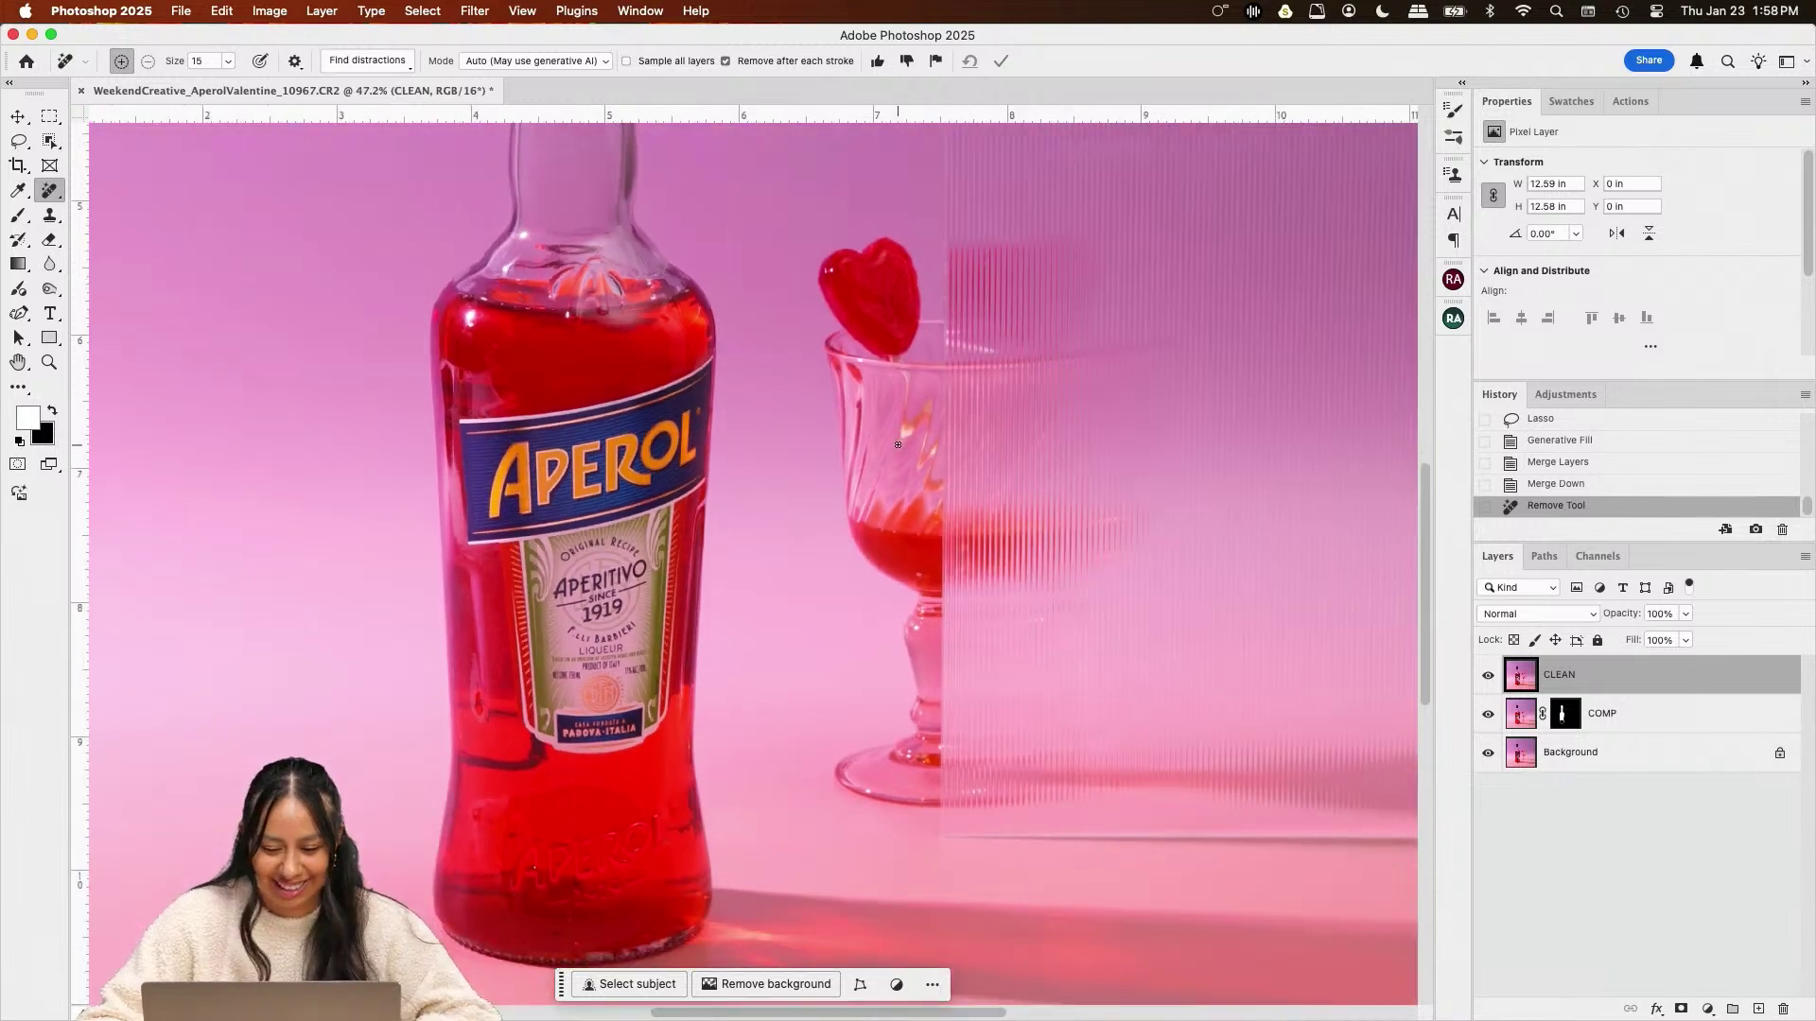
scroll(893, 440, down, 4)
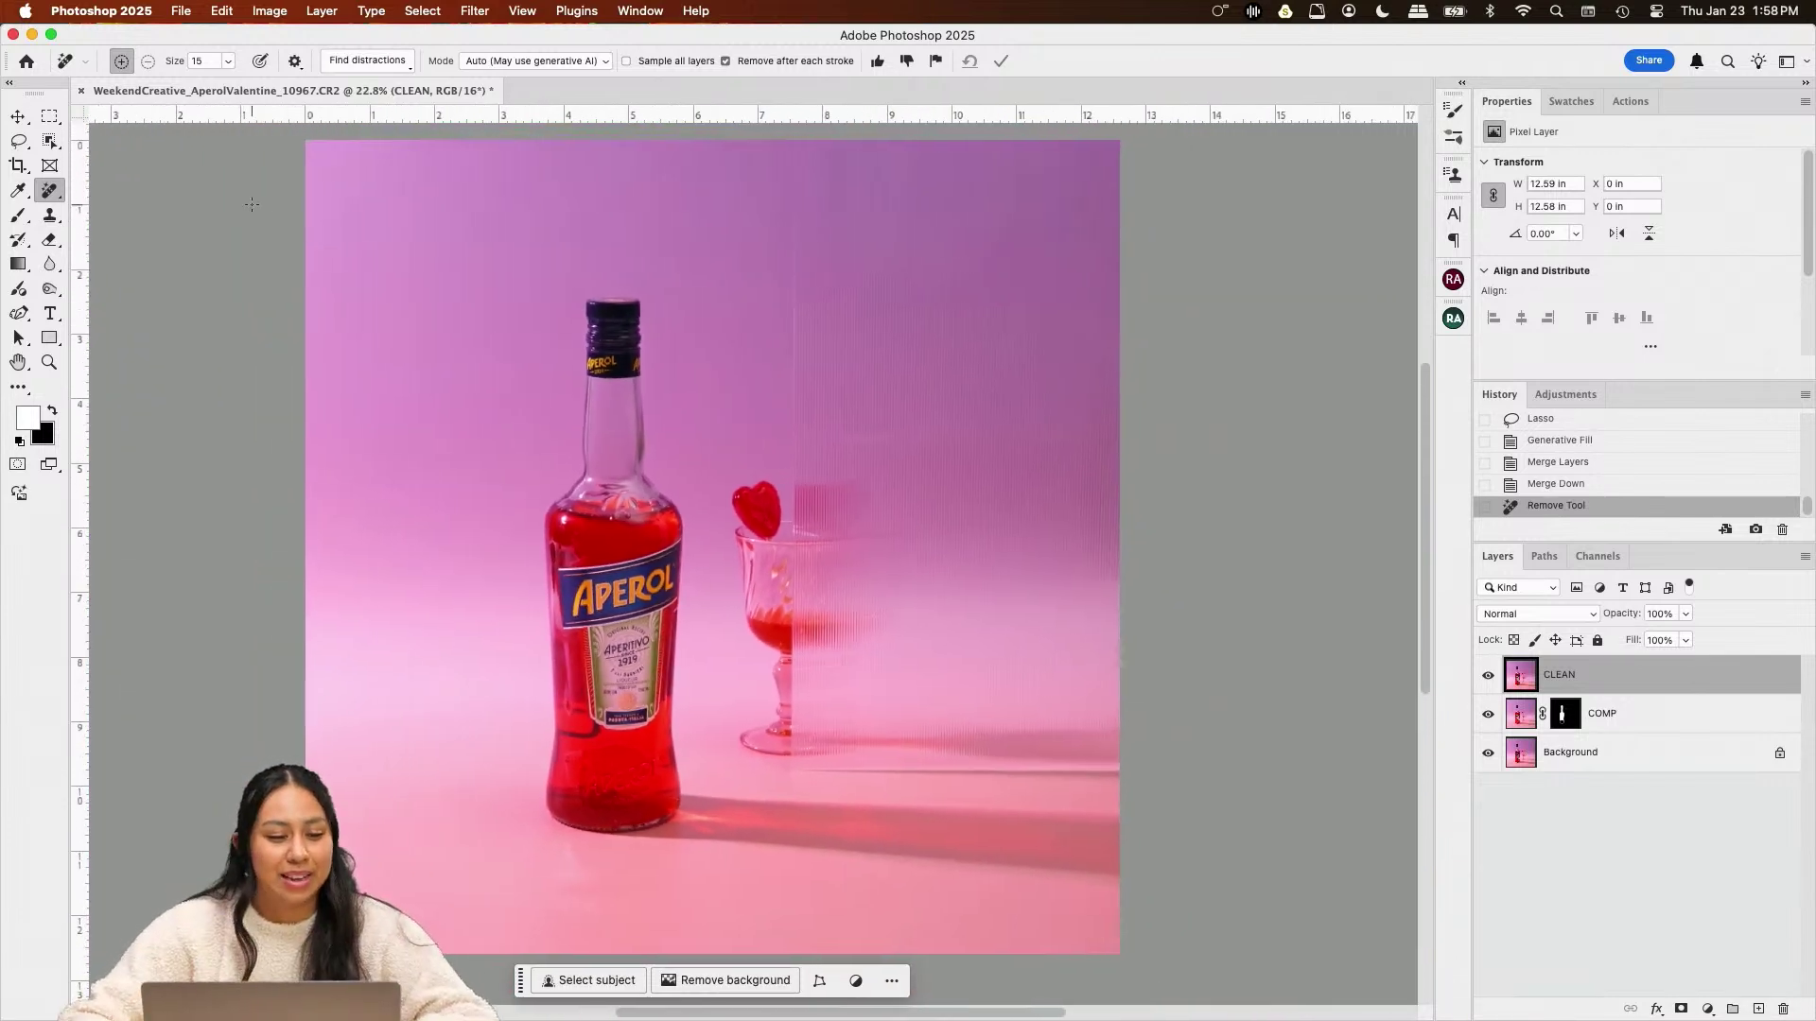
Enlarge the Clone Stamp brush to 500 and clone ribbed texture upward inside the panel's left edge to the top of the image
key(s)
scroll(1107, 568, up, 3)
scroll(1106, 562, up, 2)
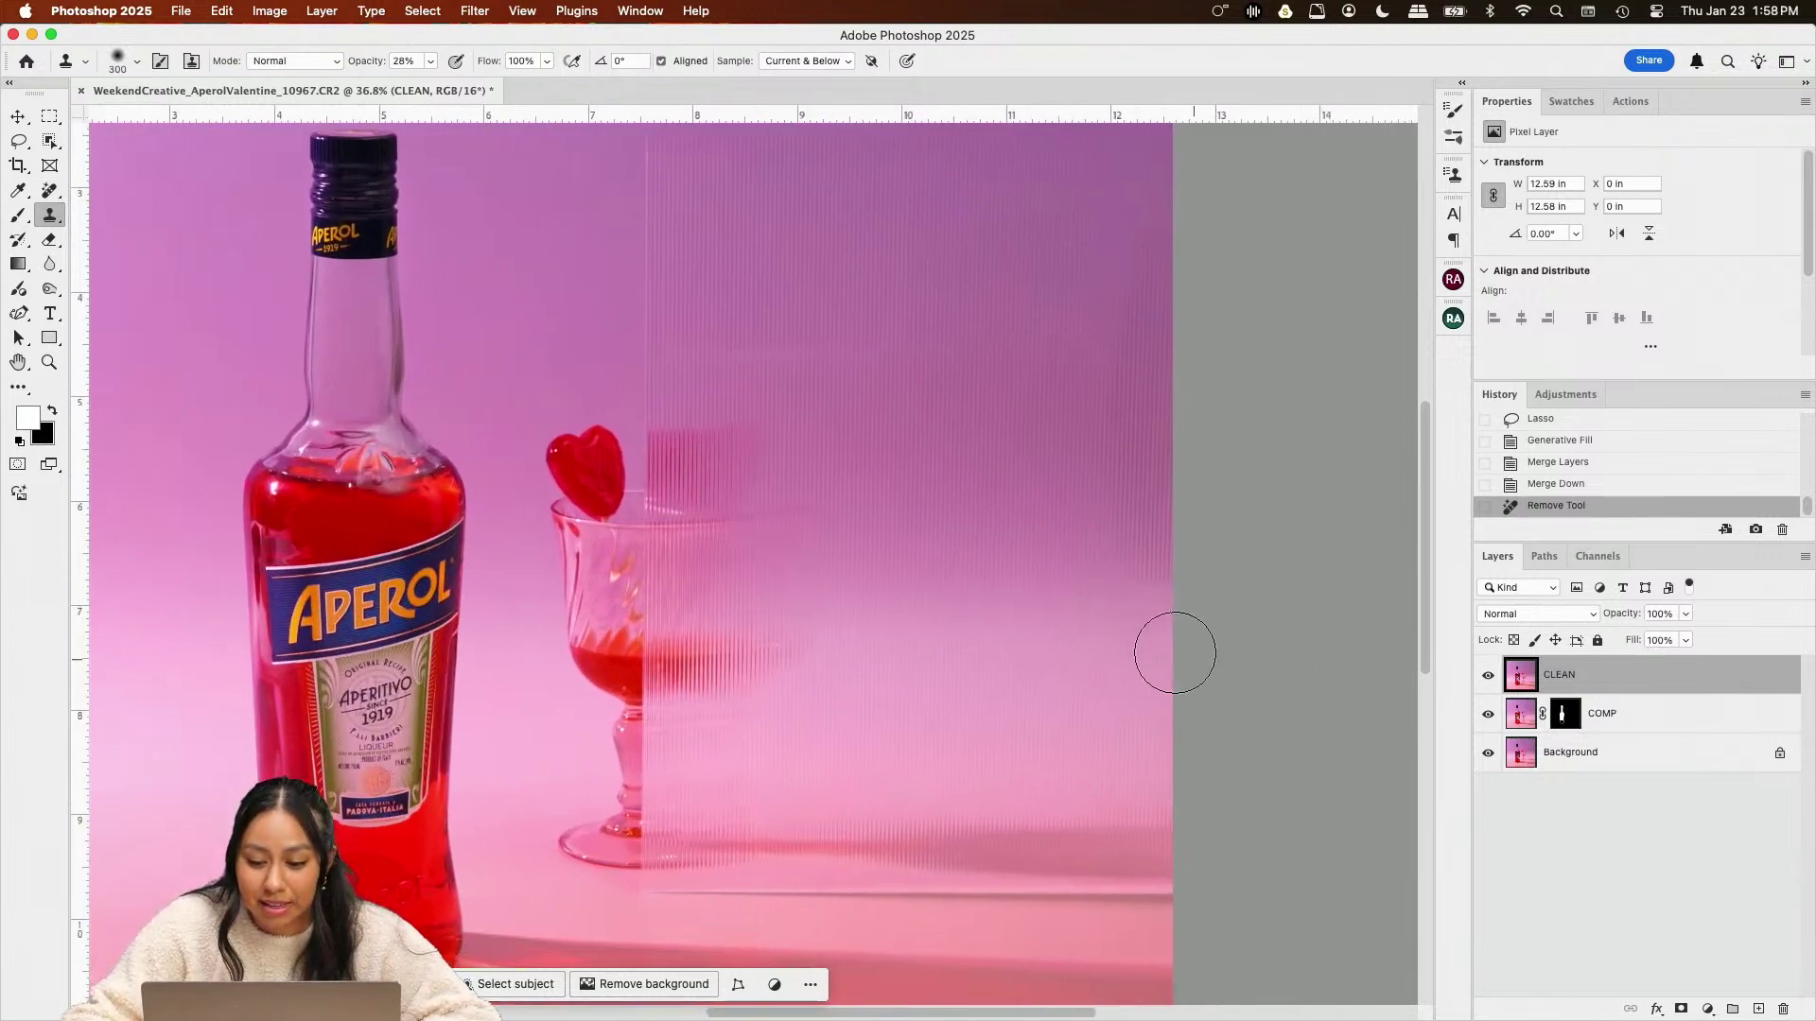
scroll(996, 540, up, 1)
scroll(999, 539, right, 1)
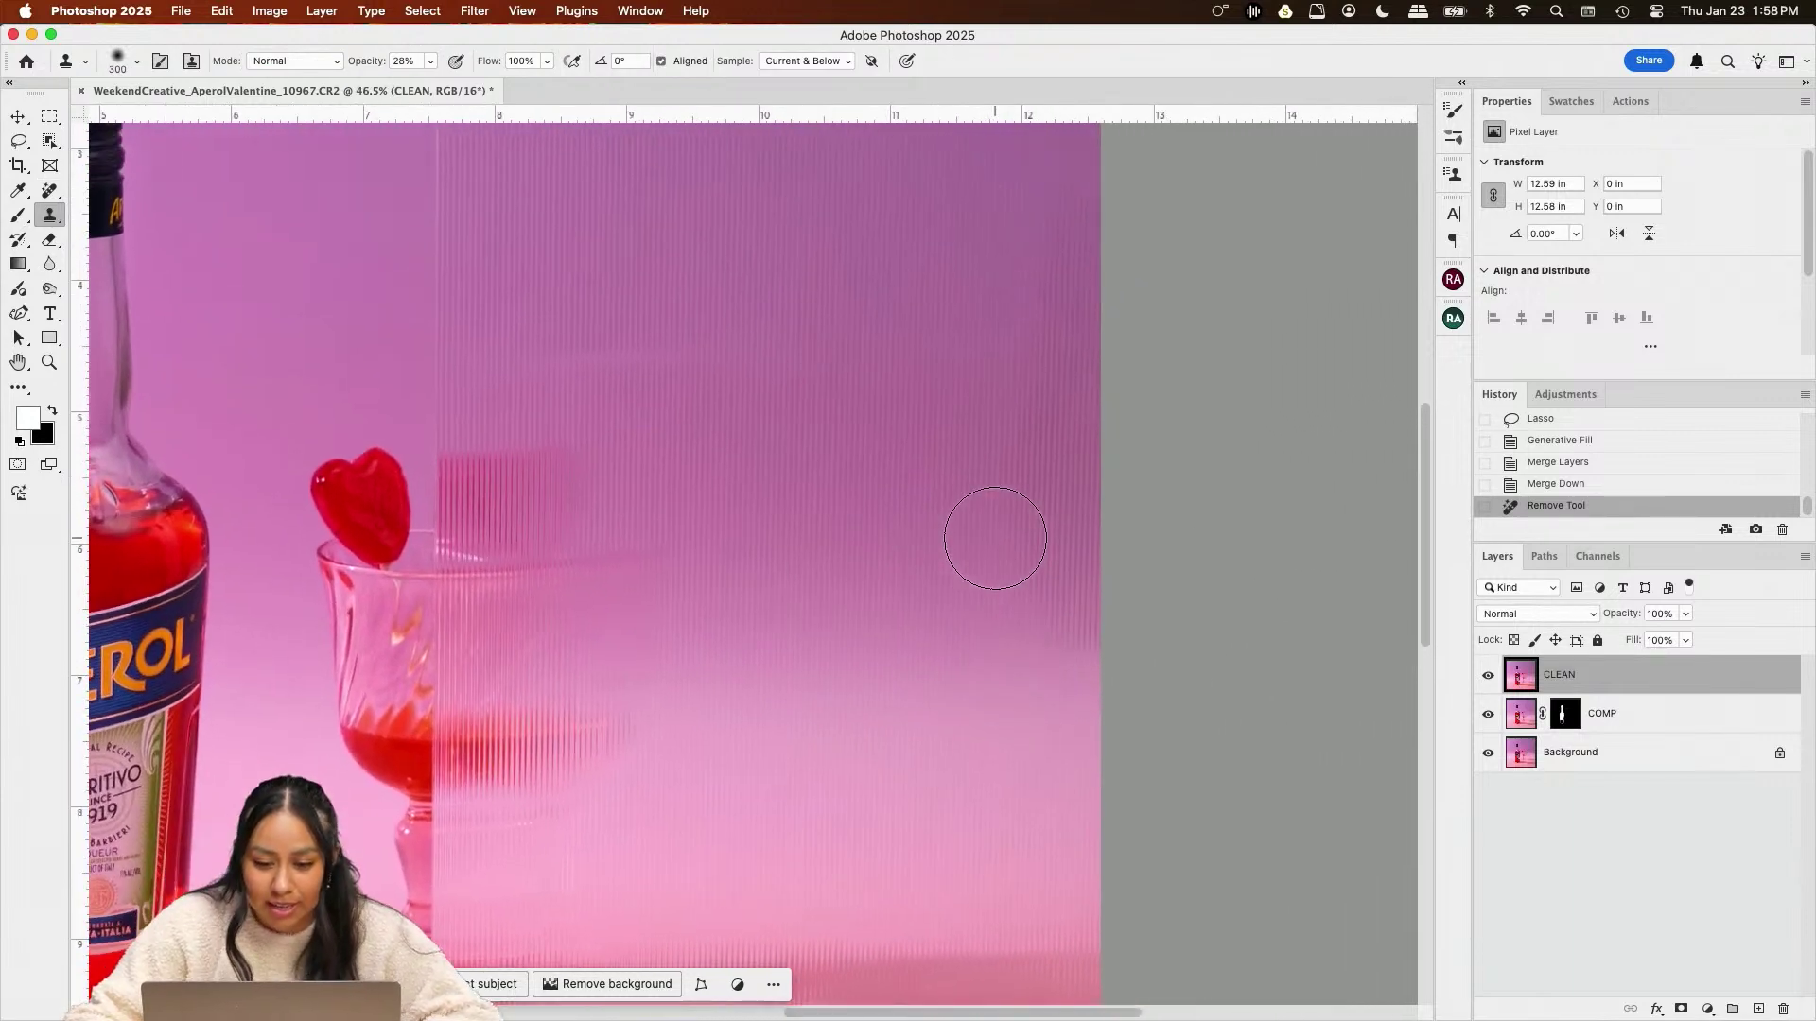
scroll(1000, 539, up, 3)
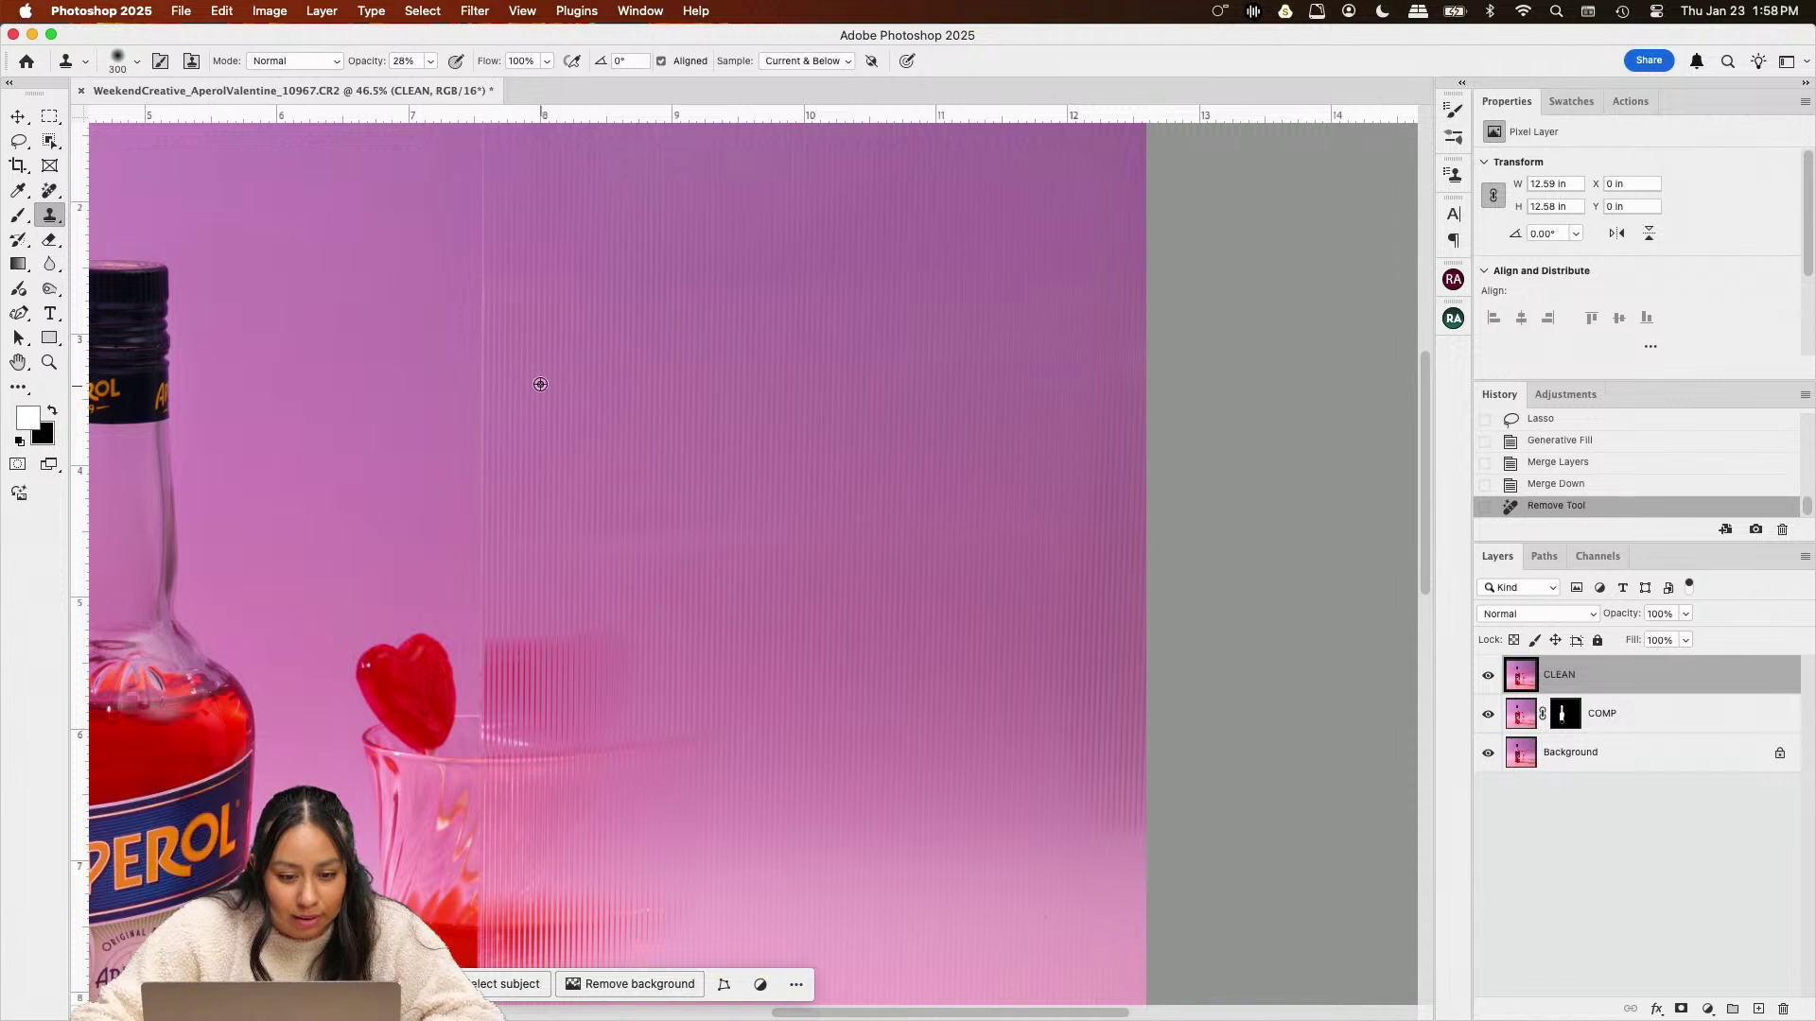
key(bracketright)
key(bracketright)
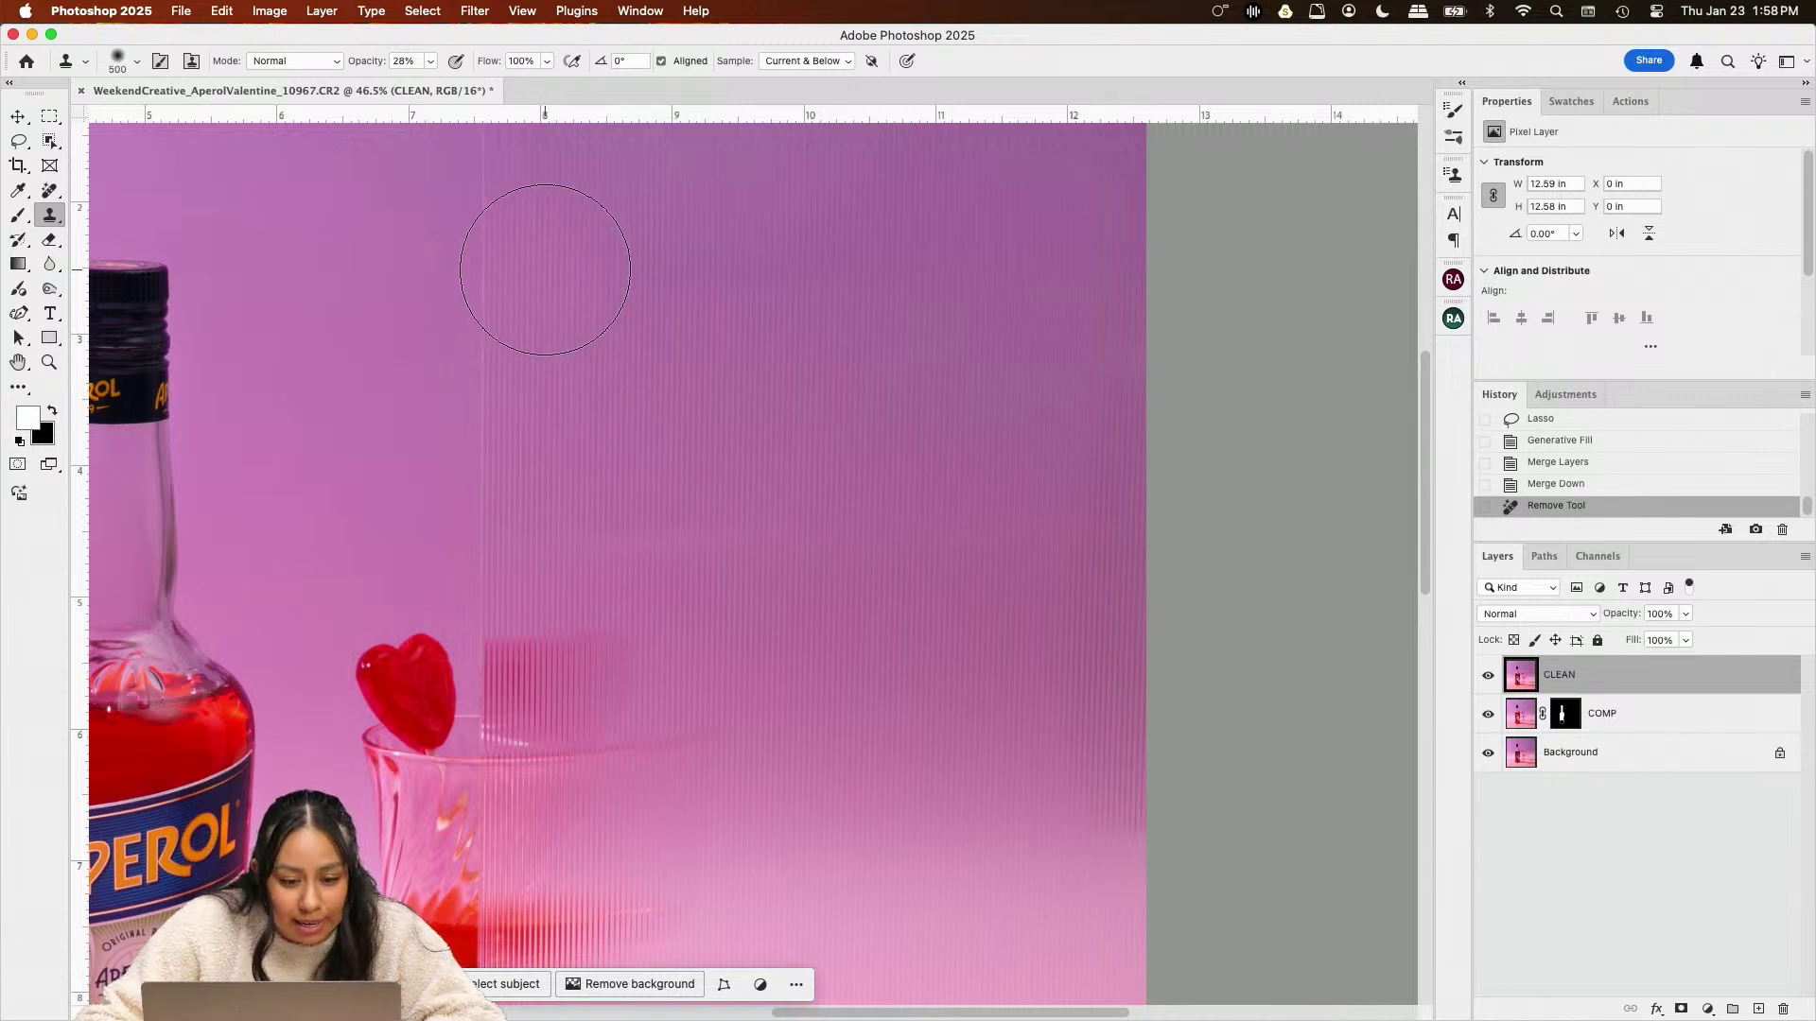
click(544, 271)
drag(543, 265, 547, 223)
scroll(554, 248, up, 5)
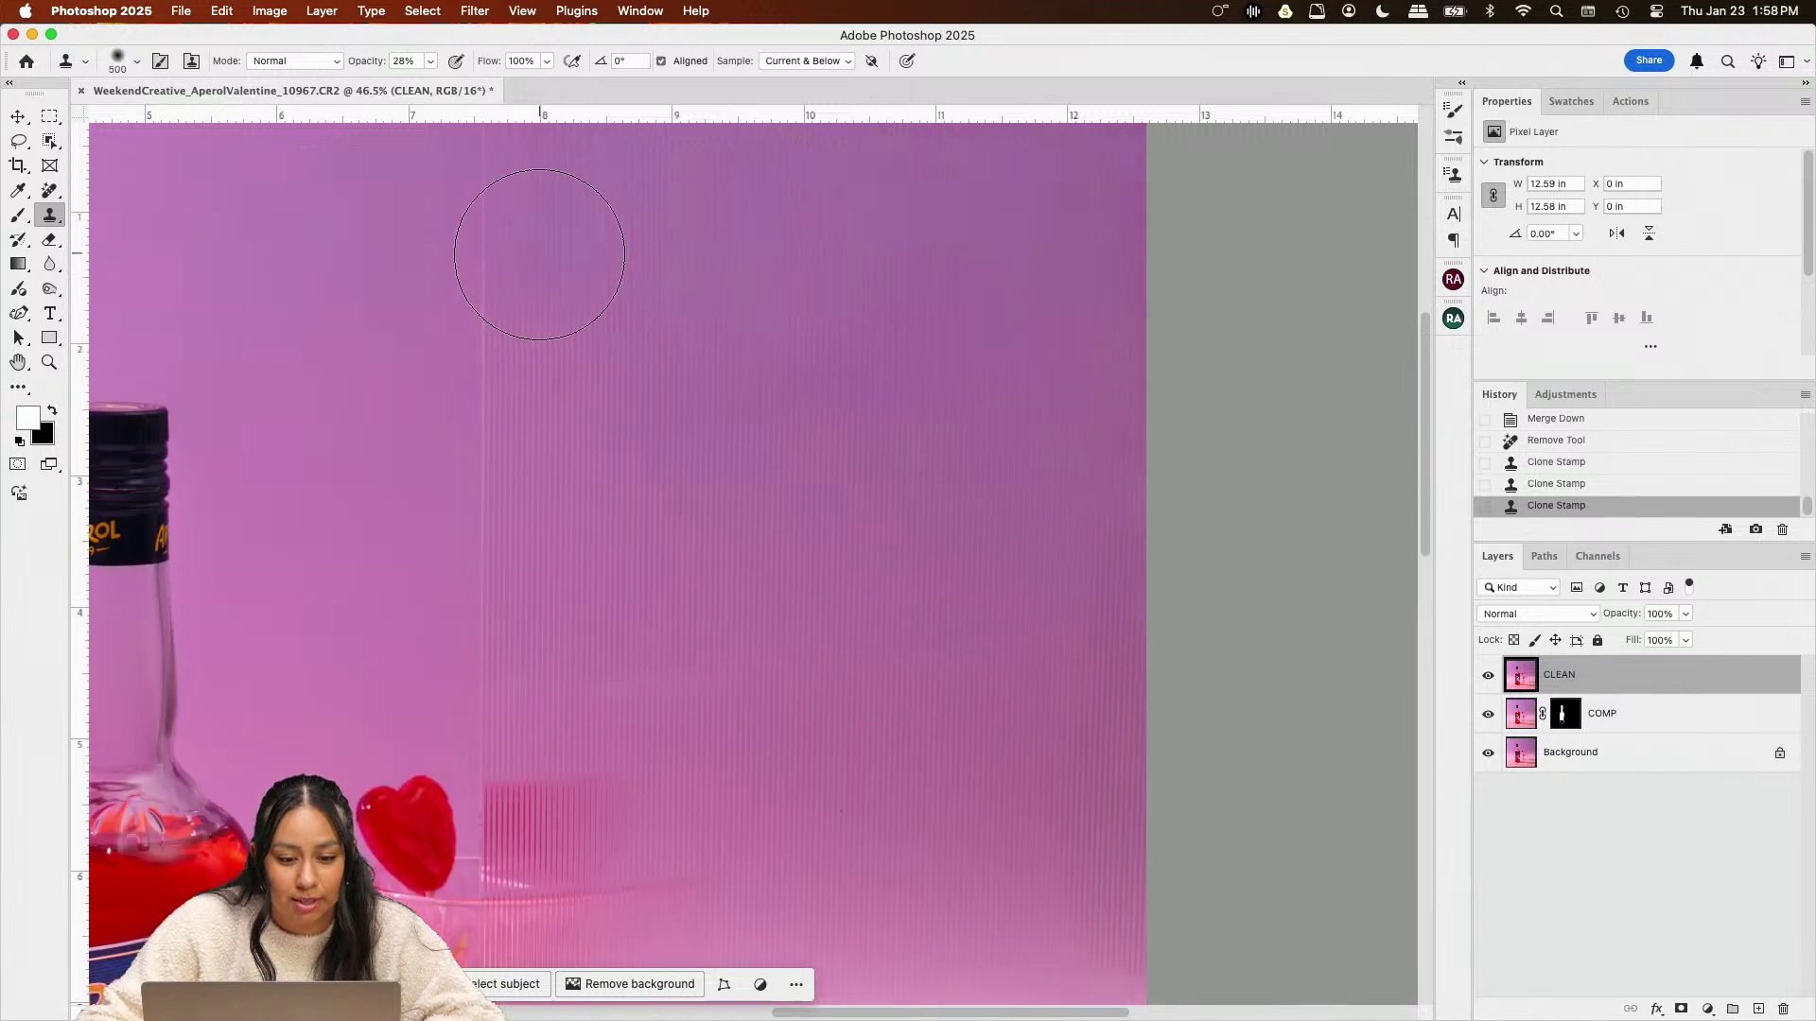
mouse_move(545, 437)
mouse_down()
mouse_move(534, 507)
mouse_move(564, 386)
mouse_move(543, 240)
mouse_up()
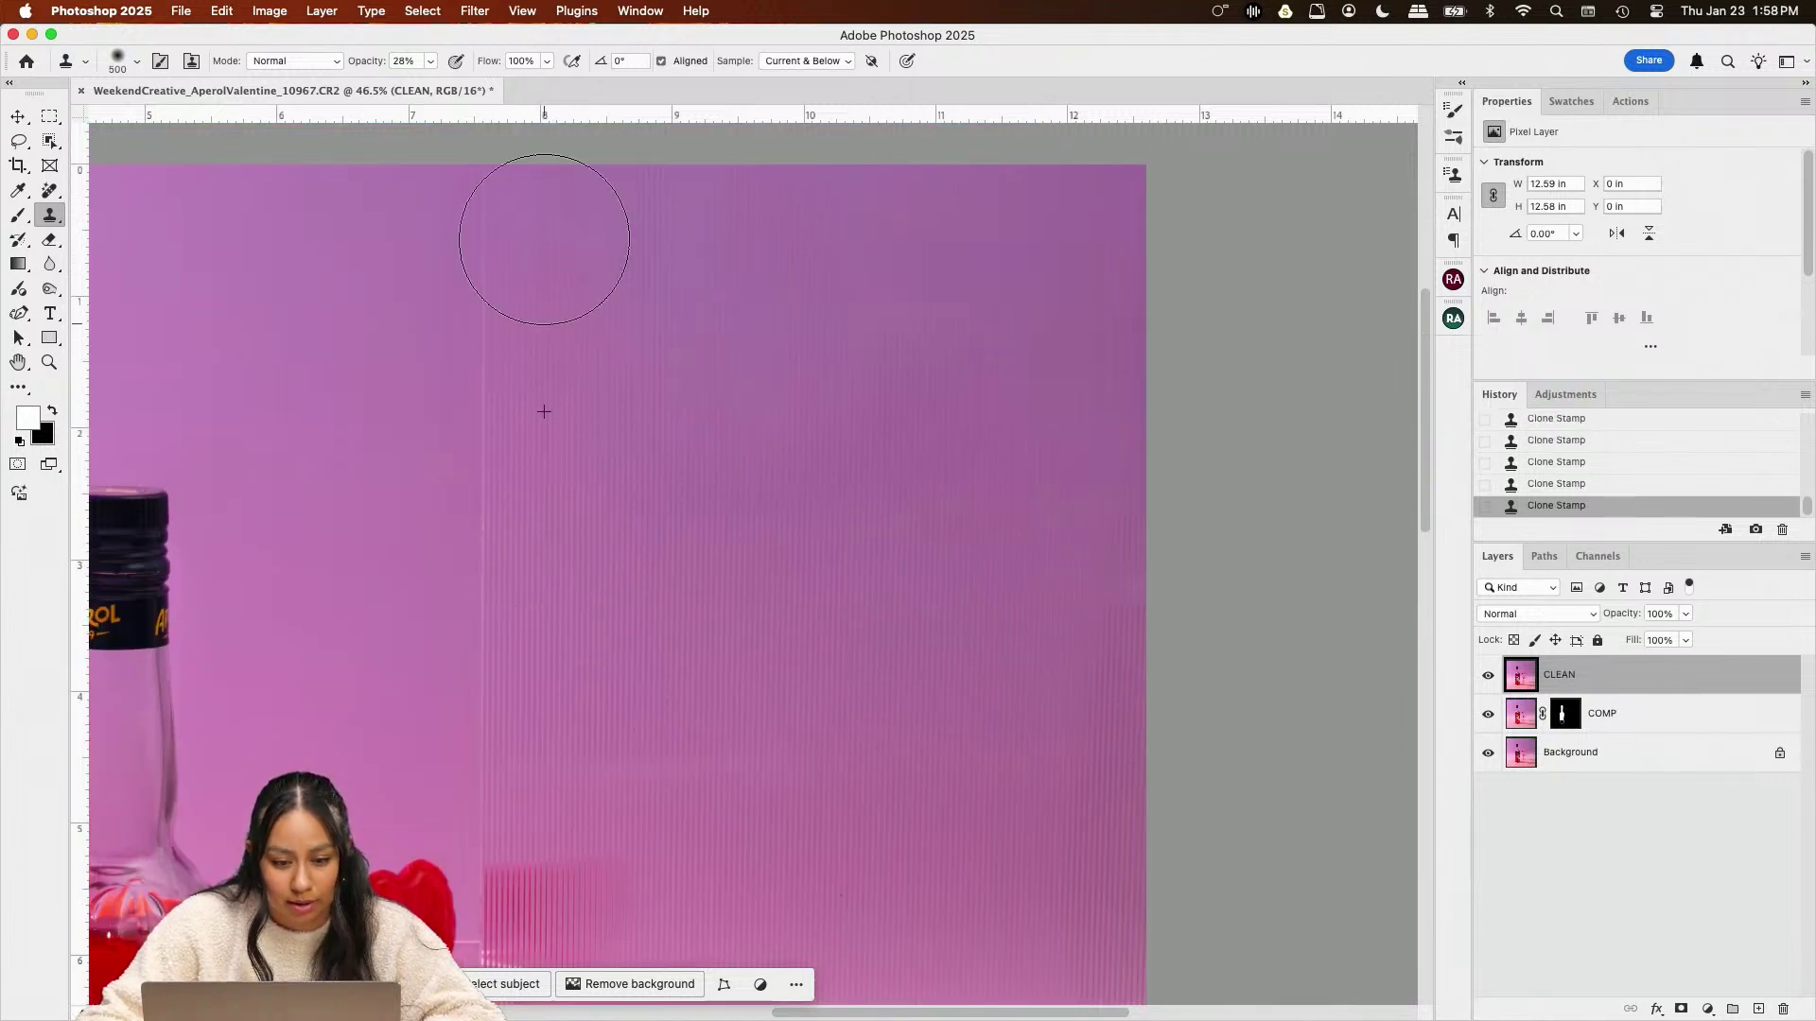
Clone sampled ribbed texture across the upper panel and into its upper-right corner to even out the purple tones
mouse_move(552, 510)
mouse_down()
mouse_move(648, 580)
mouse_move(695, 355)
mouse_move(661, 267)
mouse_move(758, 438)
mouse_move(750, 203)
mouse_move(758, 317)
mouse_move(839, 507)
mouse_move(910, 463)
mouse_up()
alt+click(977, 293)
alt+click(1051, 380)
mouse_move(1057, 304)
mouse_down()
mouse_move(1075, 293)
mouse_move(1054, 296)
mouse_move(1131, 386)
mouse_up()
alt+click(1048, 463)
Clone ribbed texture across the panel above the glass to the right edge, and revert the last three strokes
scroll(649, 507, down, 2)
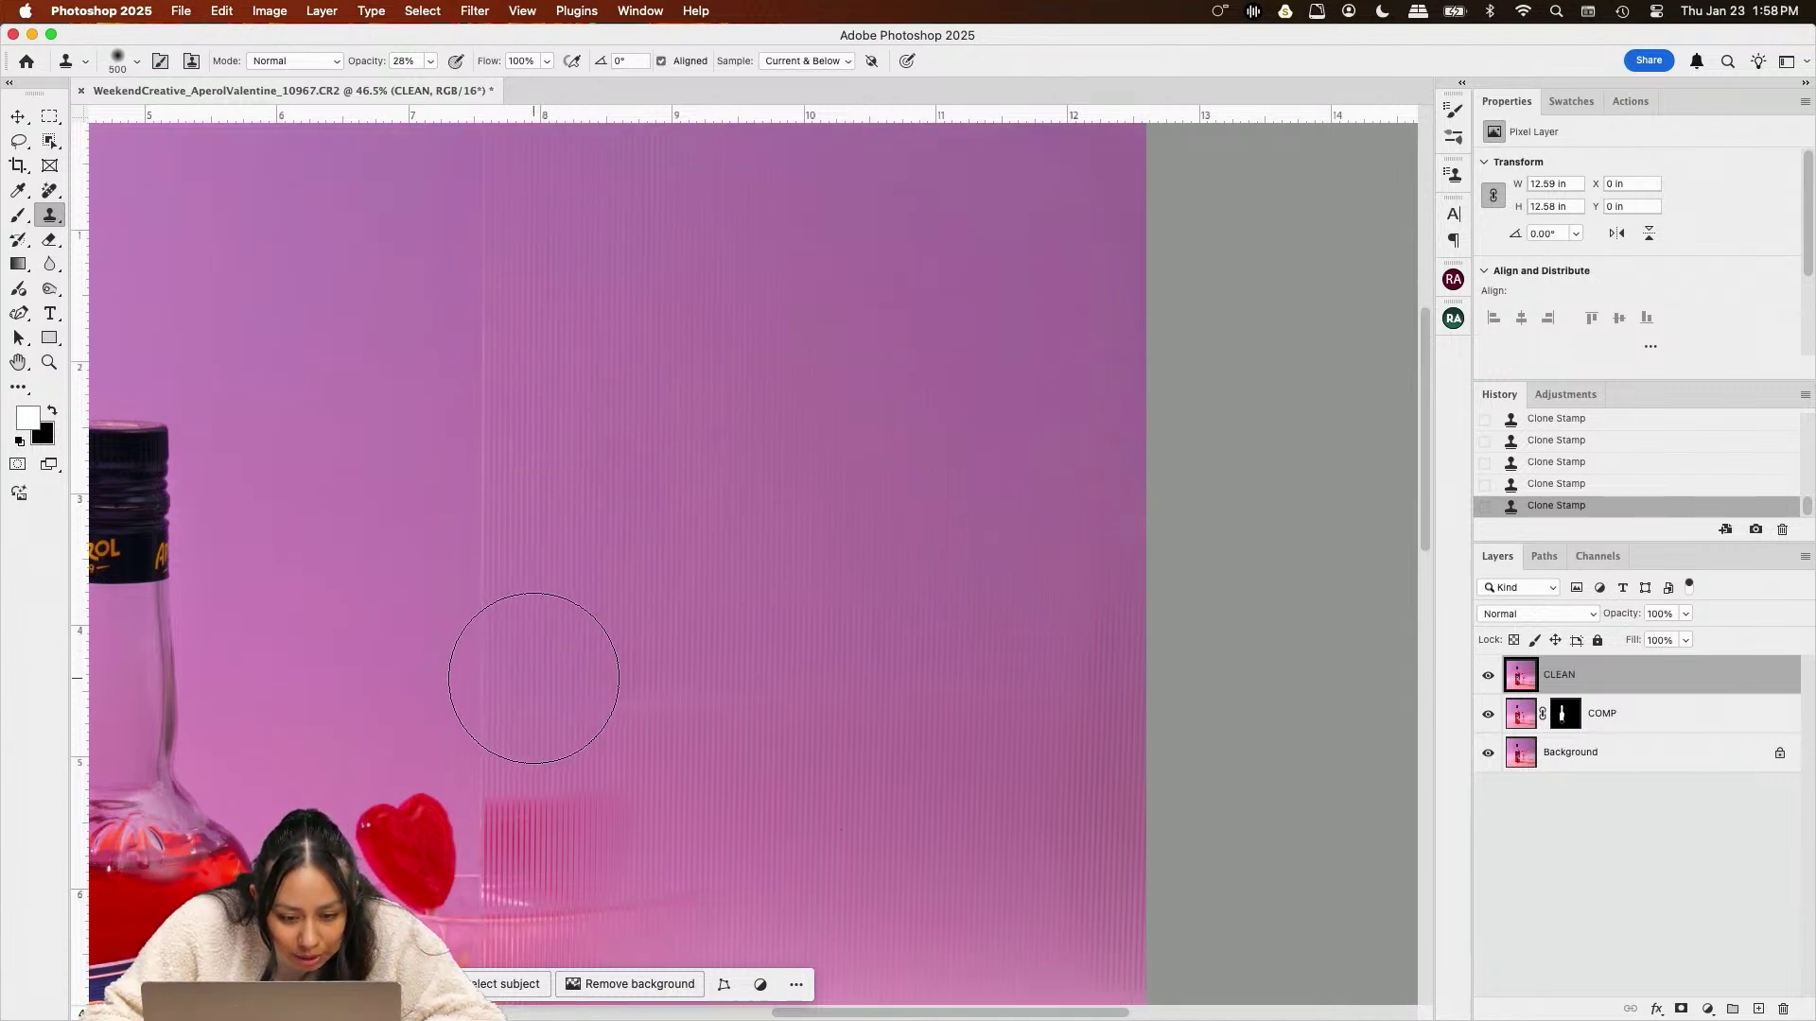
mouse_move(567, 672)
mouse_down()
mouse_move(631, 706)
mouse_move(667, 695)
mouse_move(758, 605)
mouse_move(834, 738)
mouse_move(902, 718)
mouse_move(1033, 622)
mouse_move(1092, 471)
mouse_move(1109, 663)
mouse_move(1064, 673)
mouse_move(1072, 817)
mouse_move(1121, 531)
mouse_move(1108, 463)
mouse_move(1056, 767)
mouse_move(1103, 832)
mouse_up()
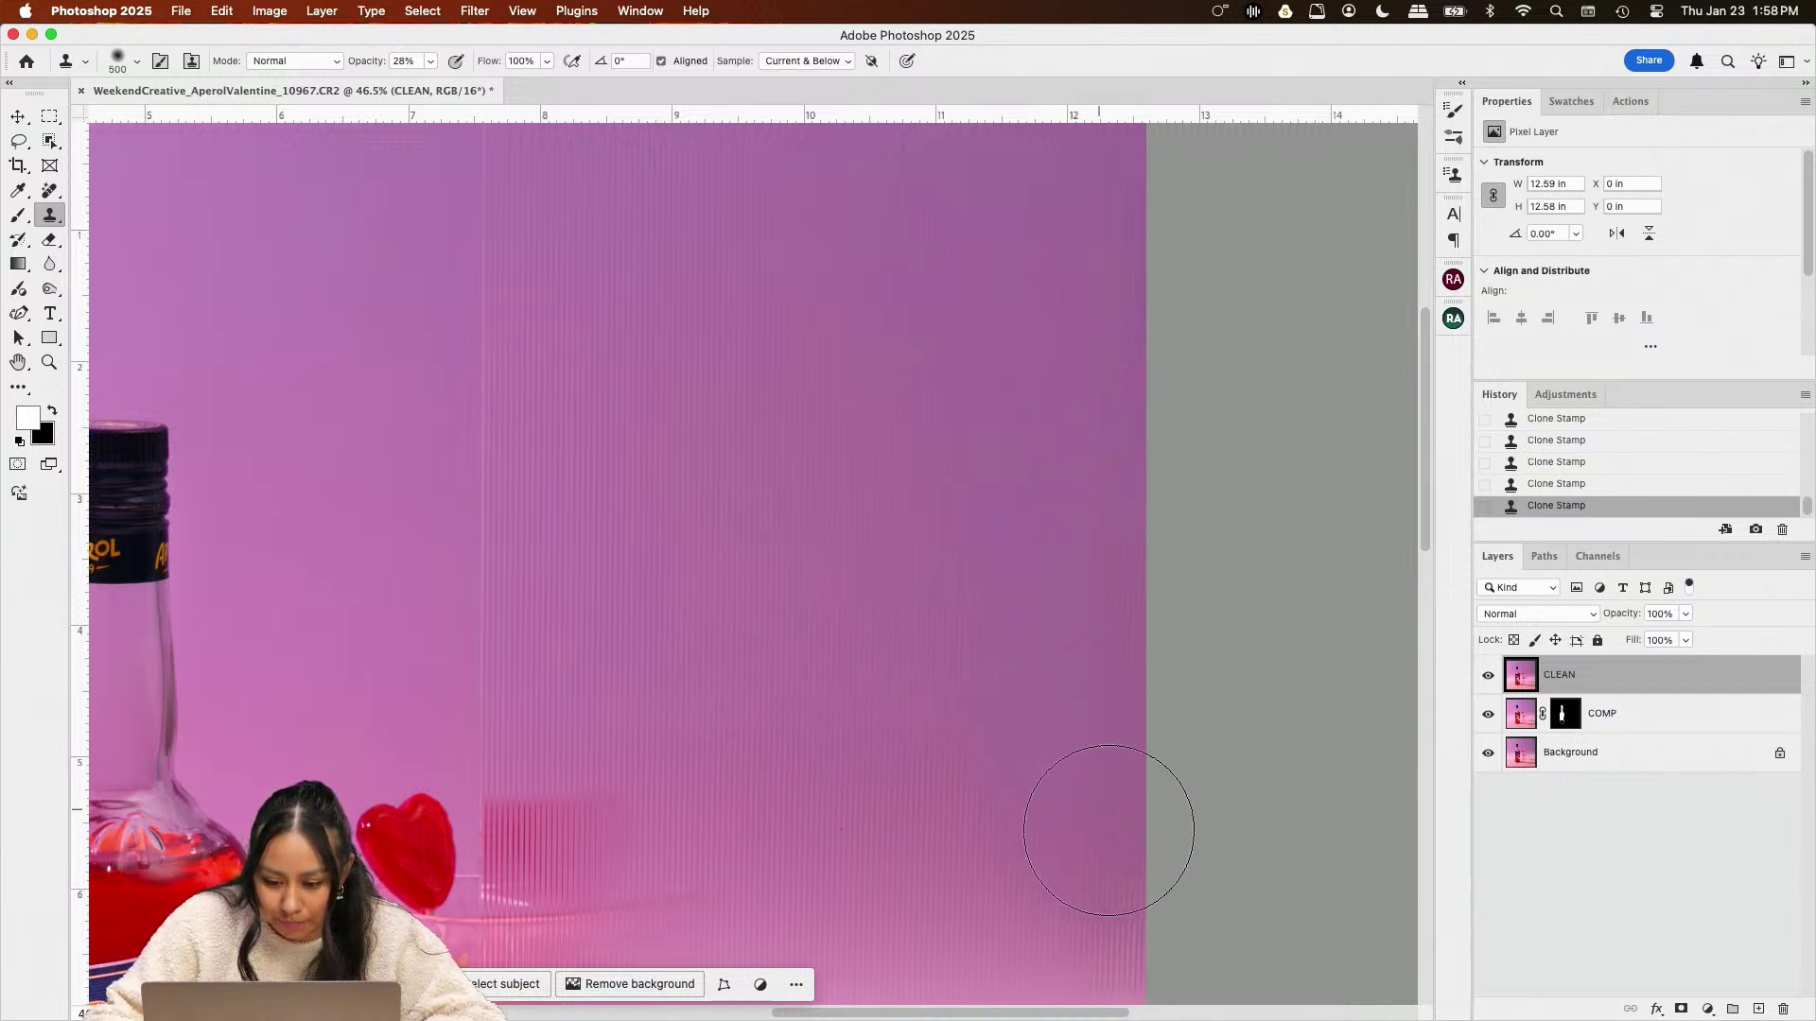
scroll(1120, 567, down, 5)
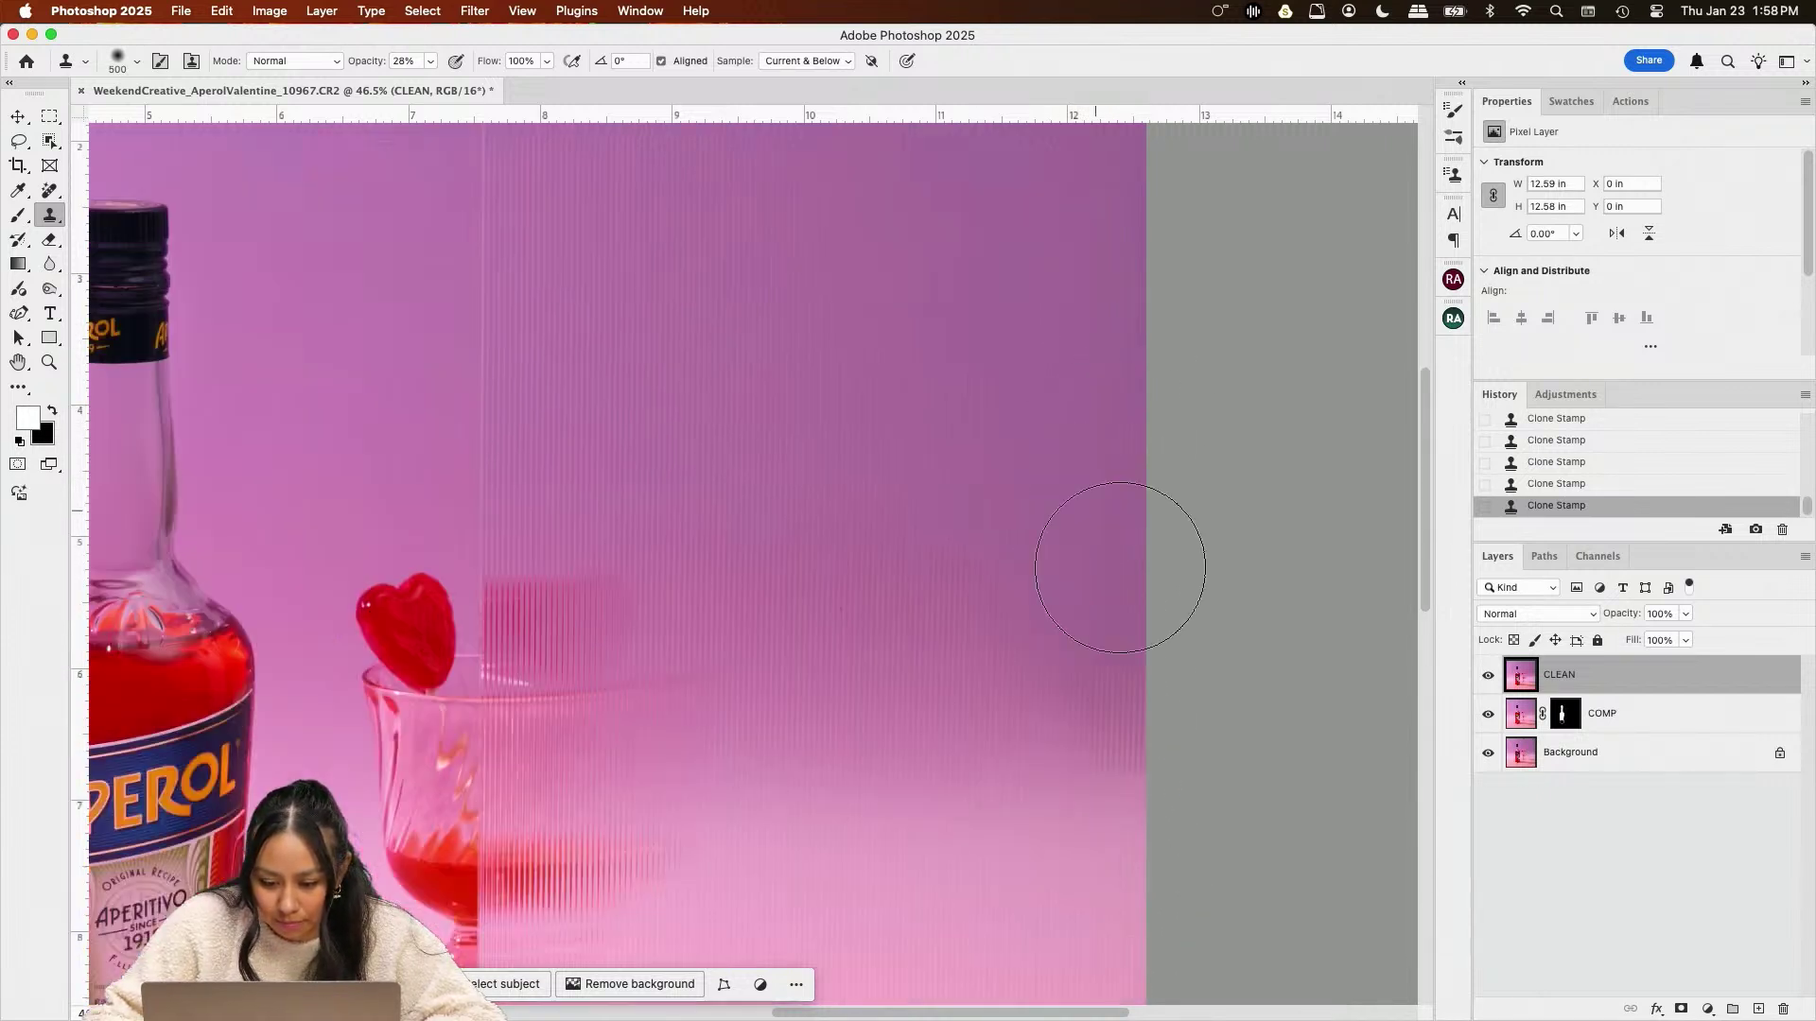
click(1621, 461)
click(1626, 440)
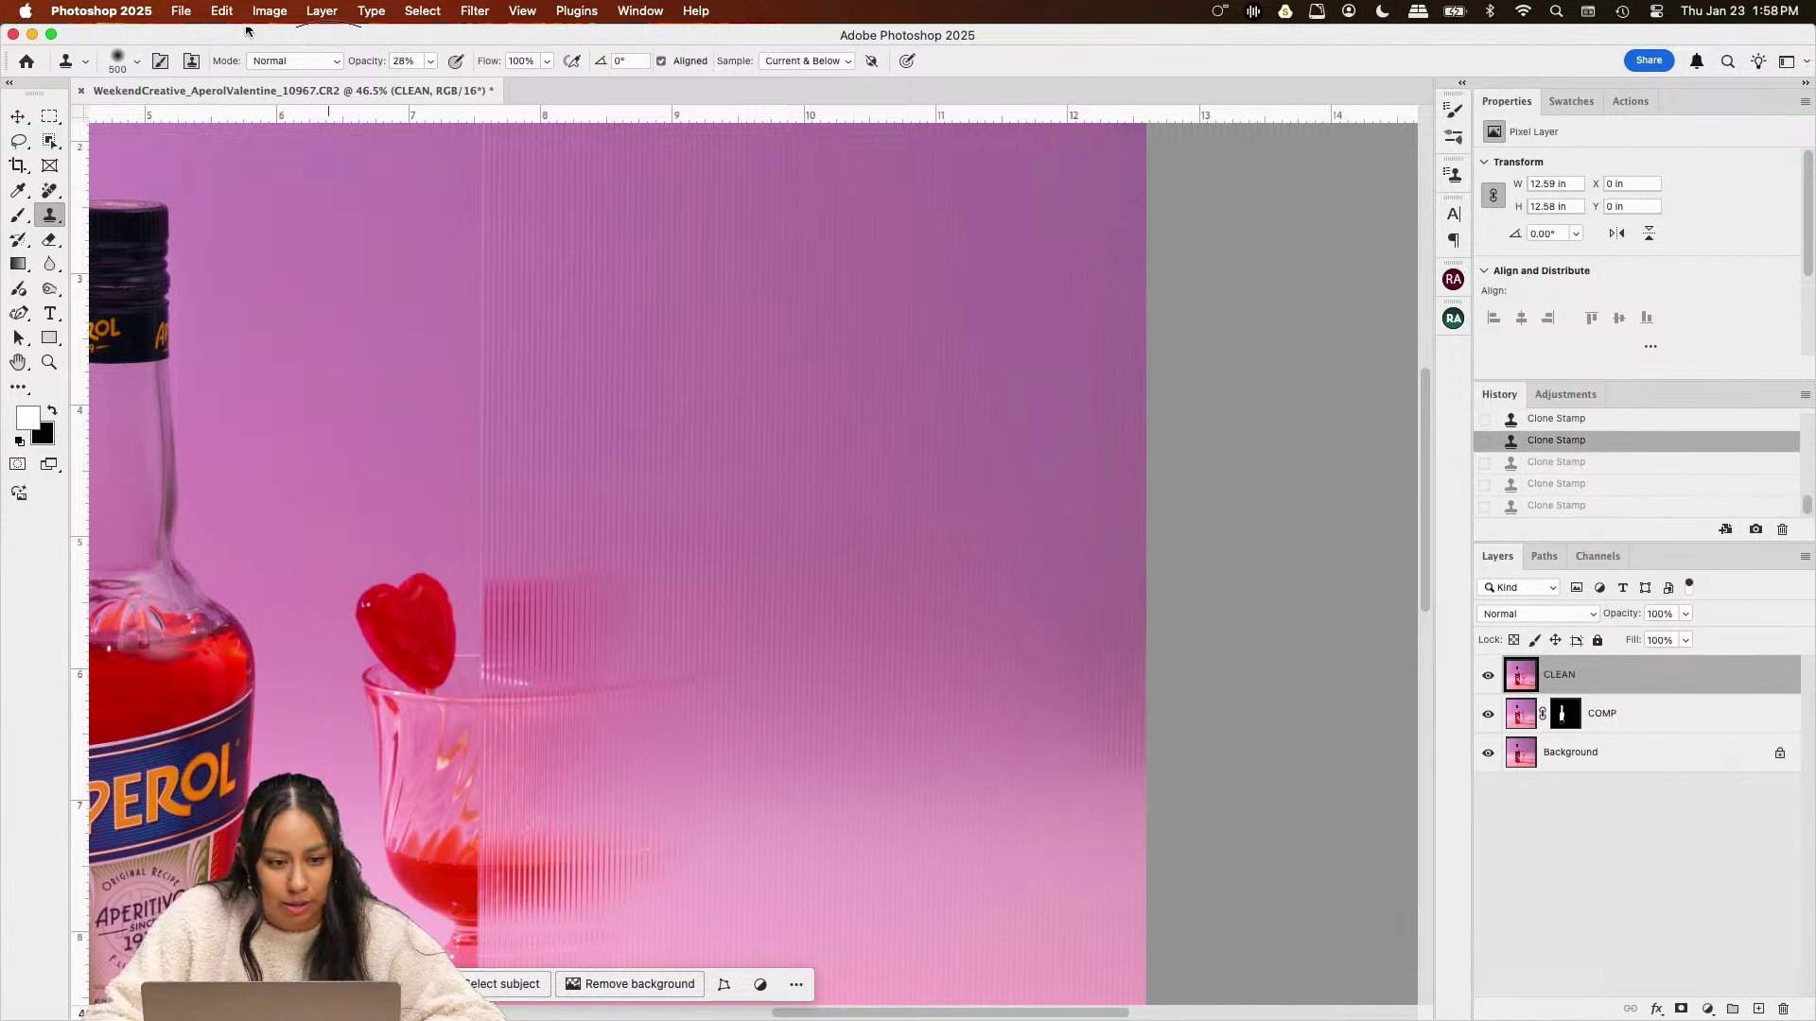
Lower the Clone Stamp opacity to 19% and blend the purple-to-pink transition at the panel's right edge with sampled lighter texture
click(431, 62)
scroll(1272, 745, down, 5)
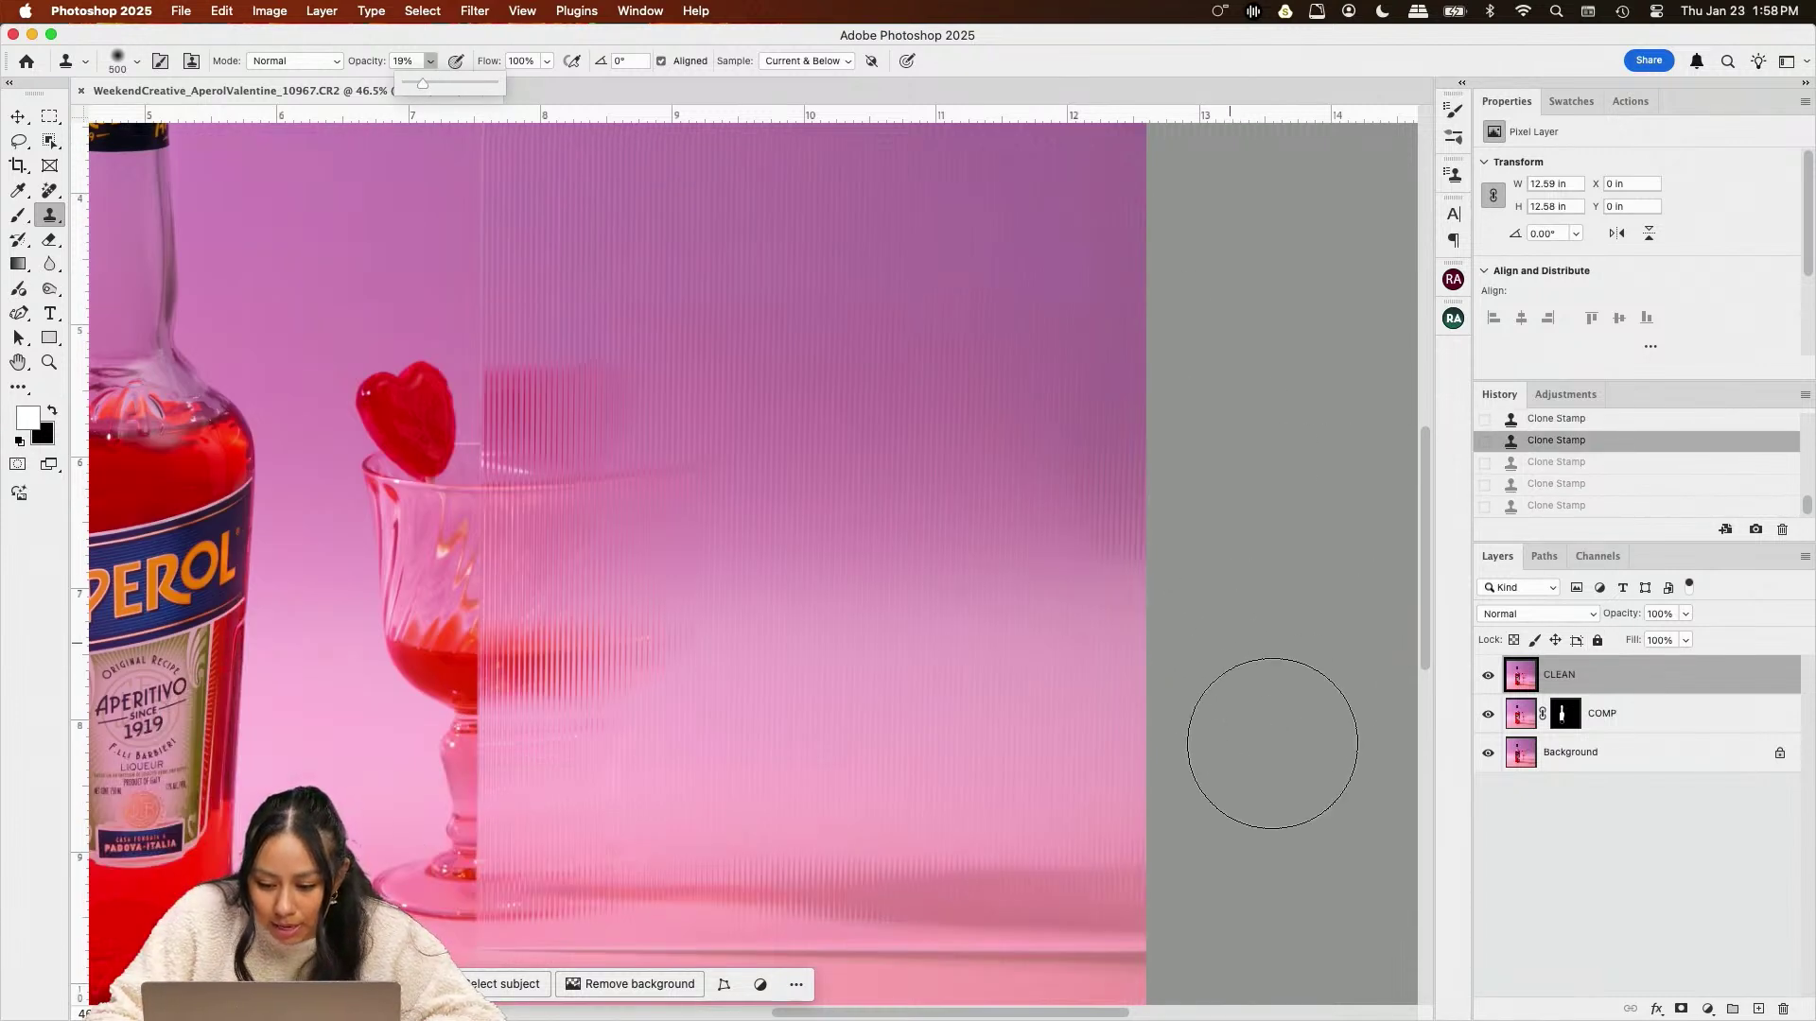
alt+click(1110, 654)
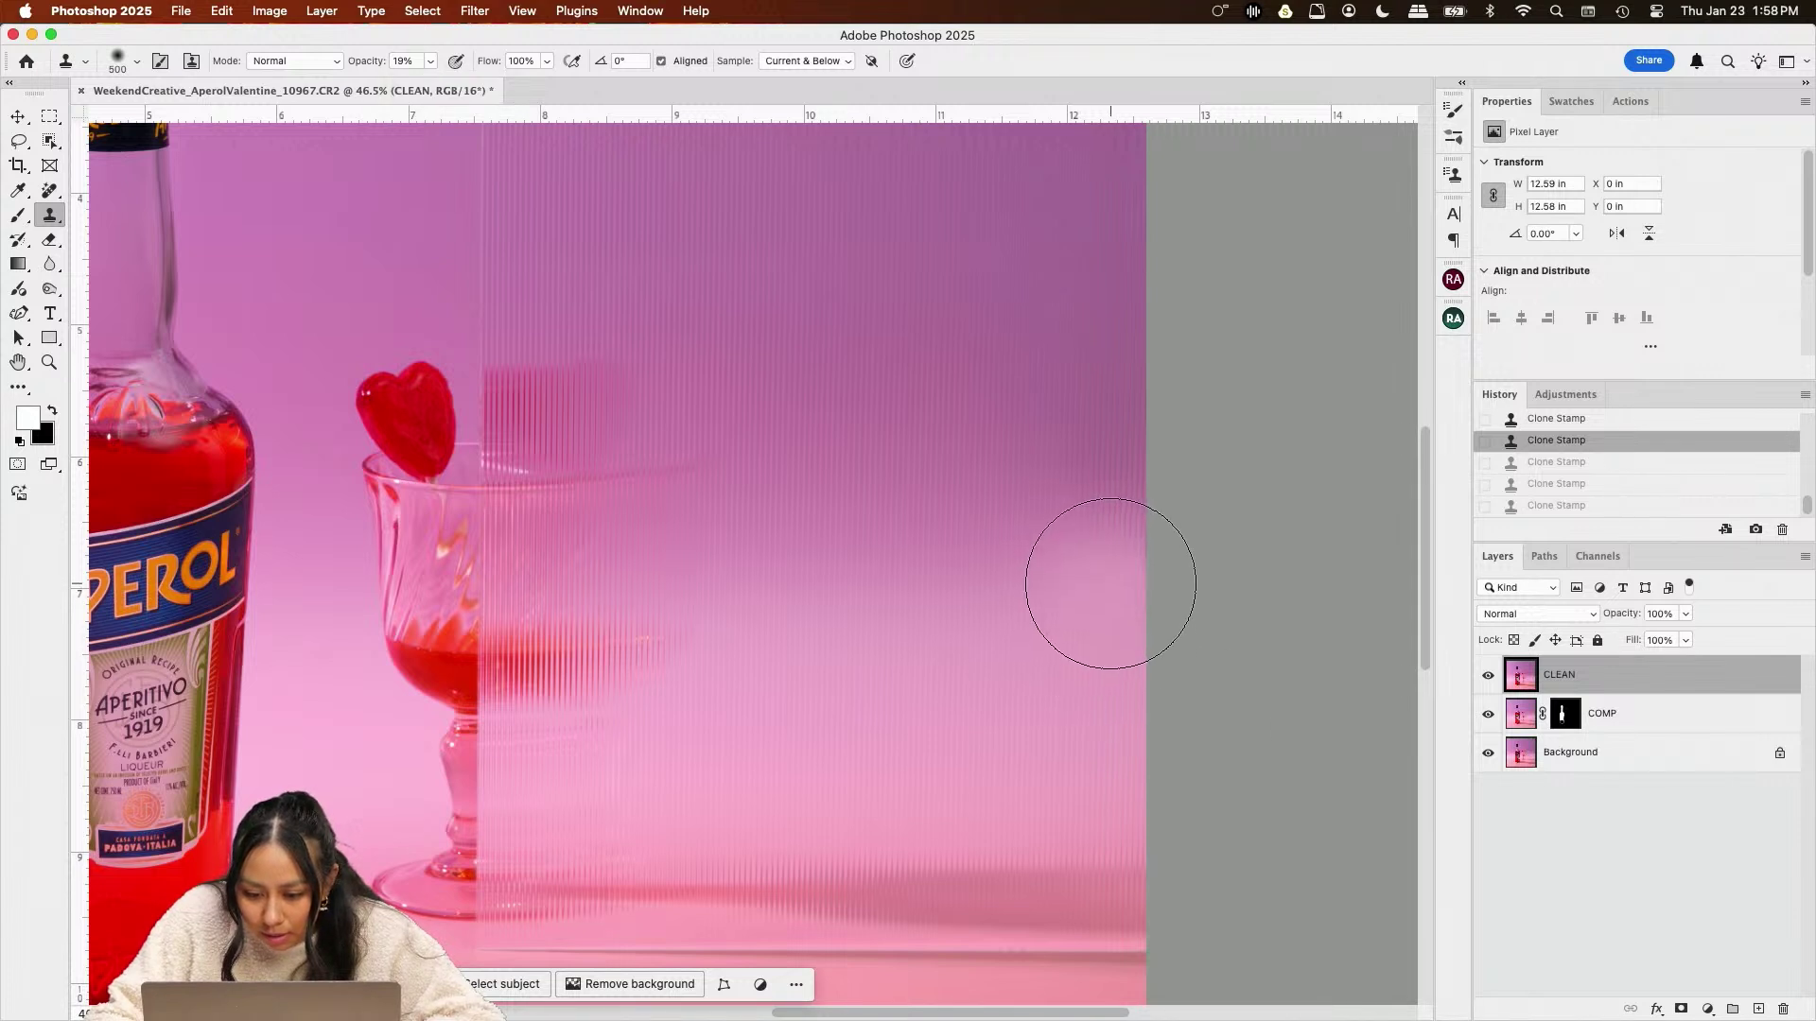
drag(1110, 591, 1111, 569)
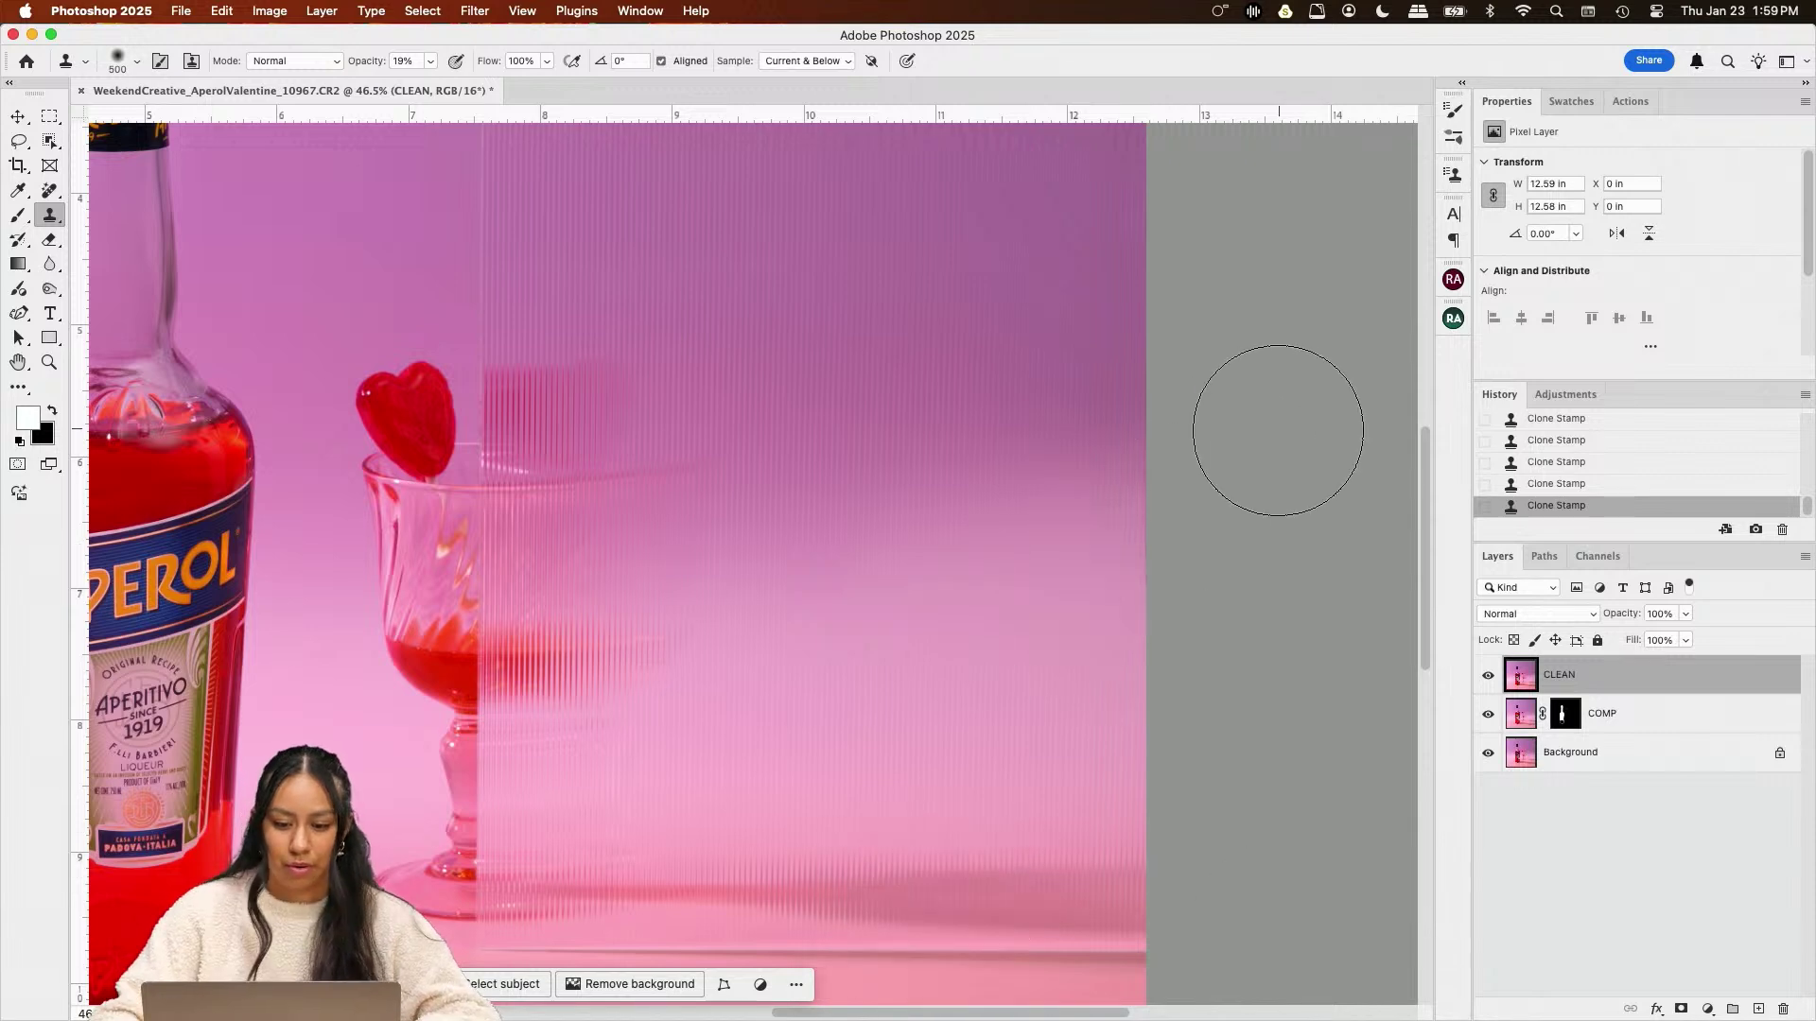
Examine the whole composition to check how the cloned panel blends with the backdrop
scroll(1248, 445, down, 5)
scroll(1255, 457, left, 3)
scroll(1232, 620, down, 1)
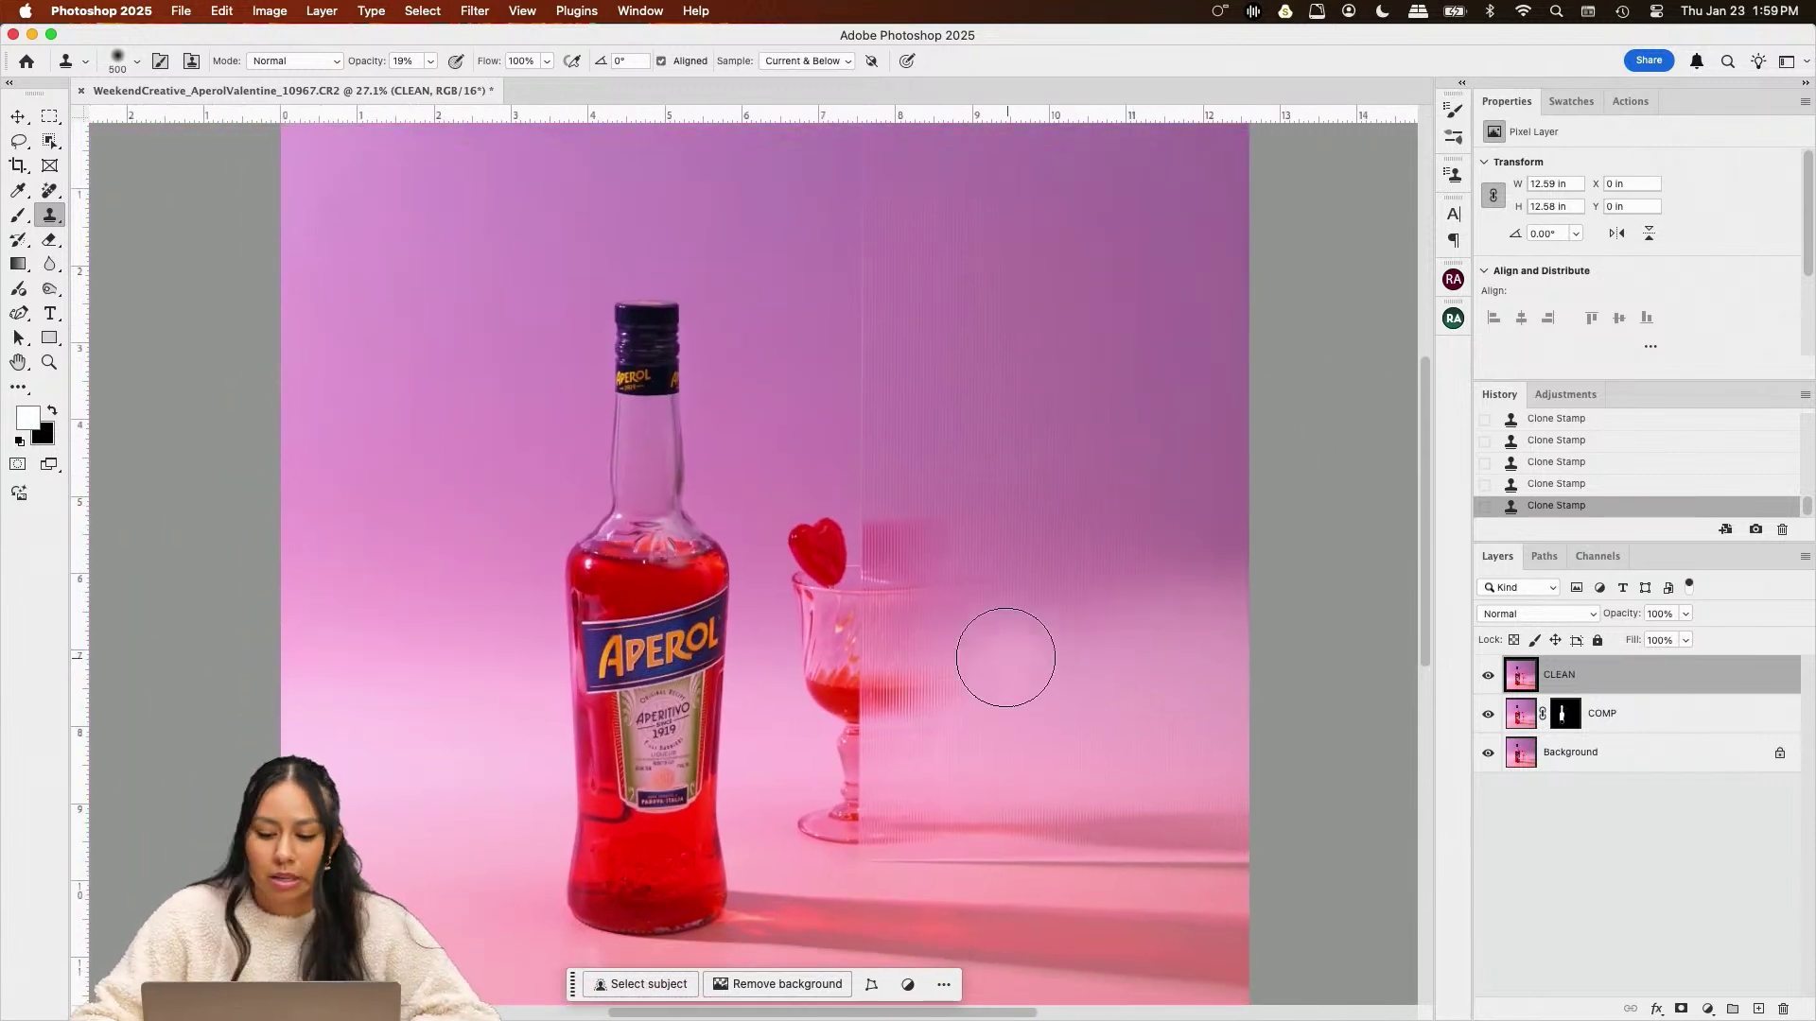
scroll(1229, 652, right, 1)
scroll(797, 591, up, 1)
scroll(822, 424, down, 2)
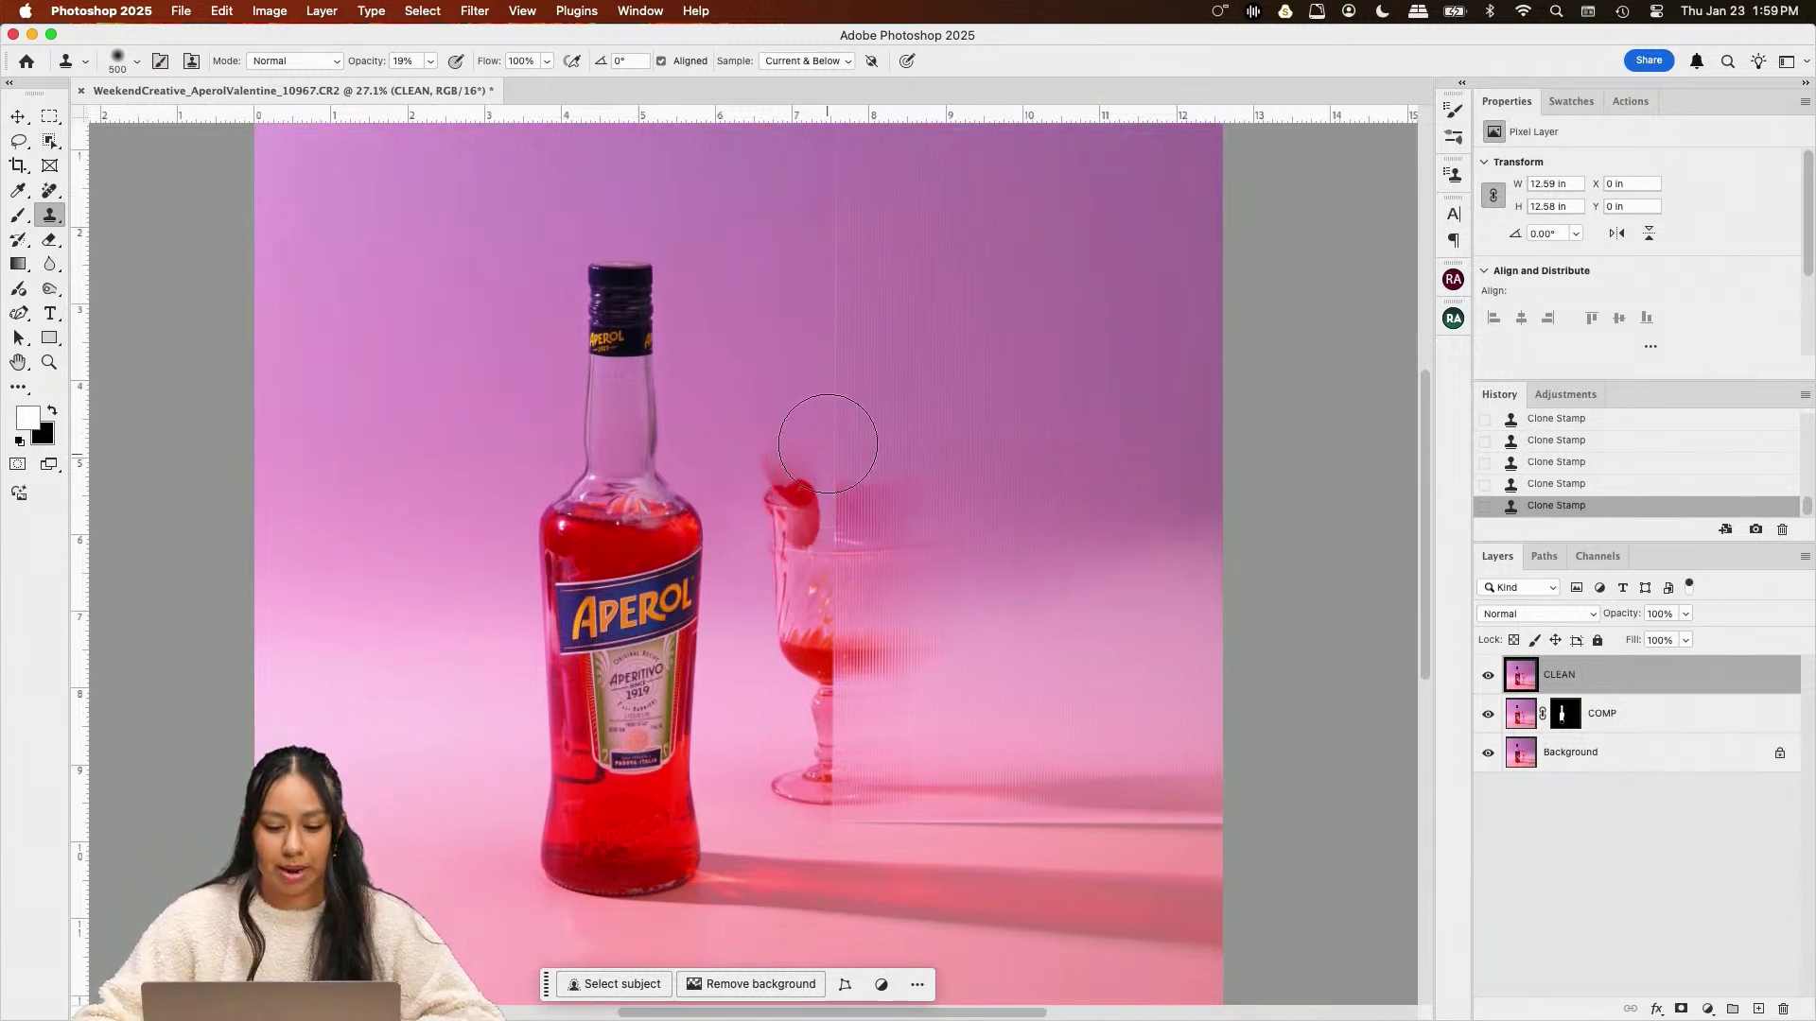
scroll(818, 439, down, 2)
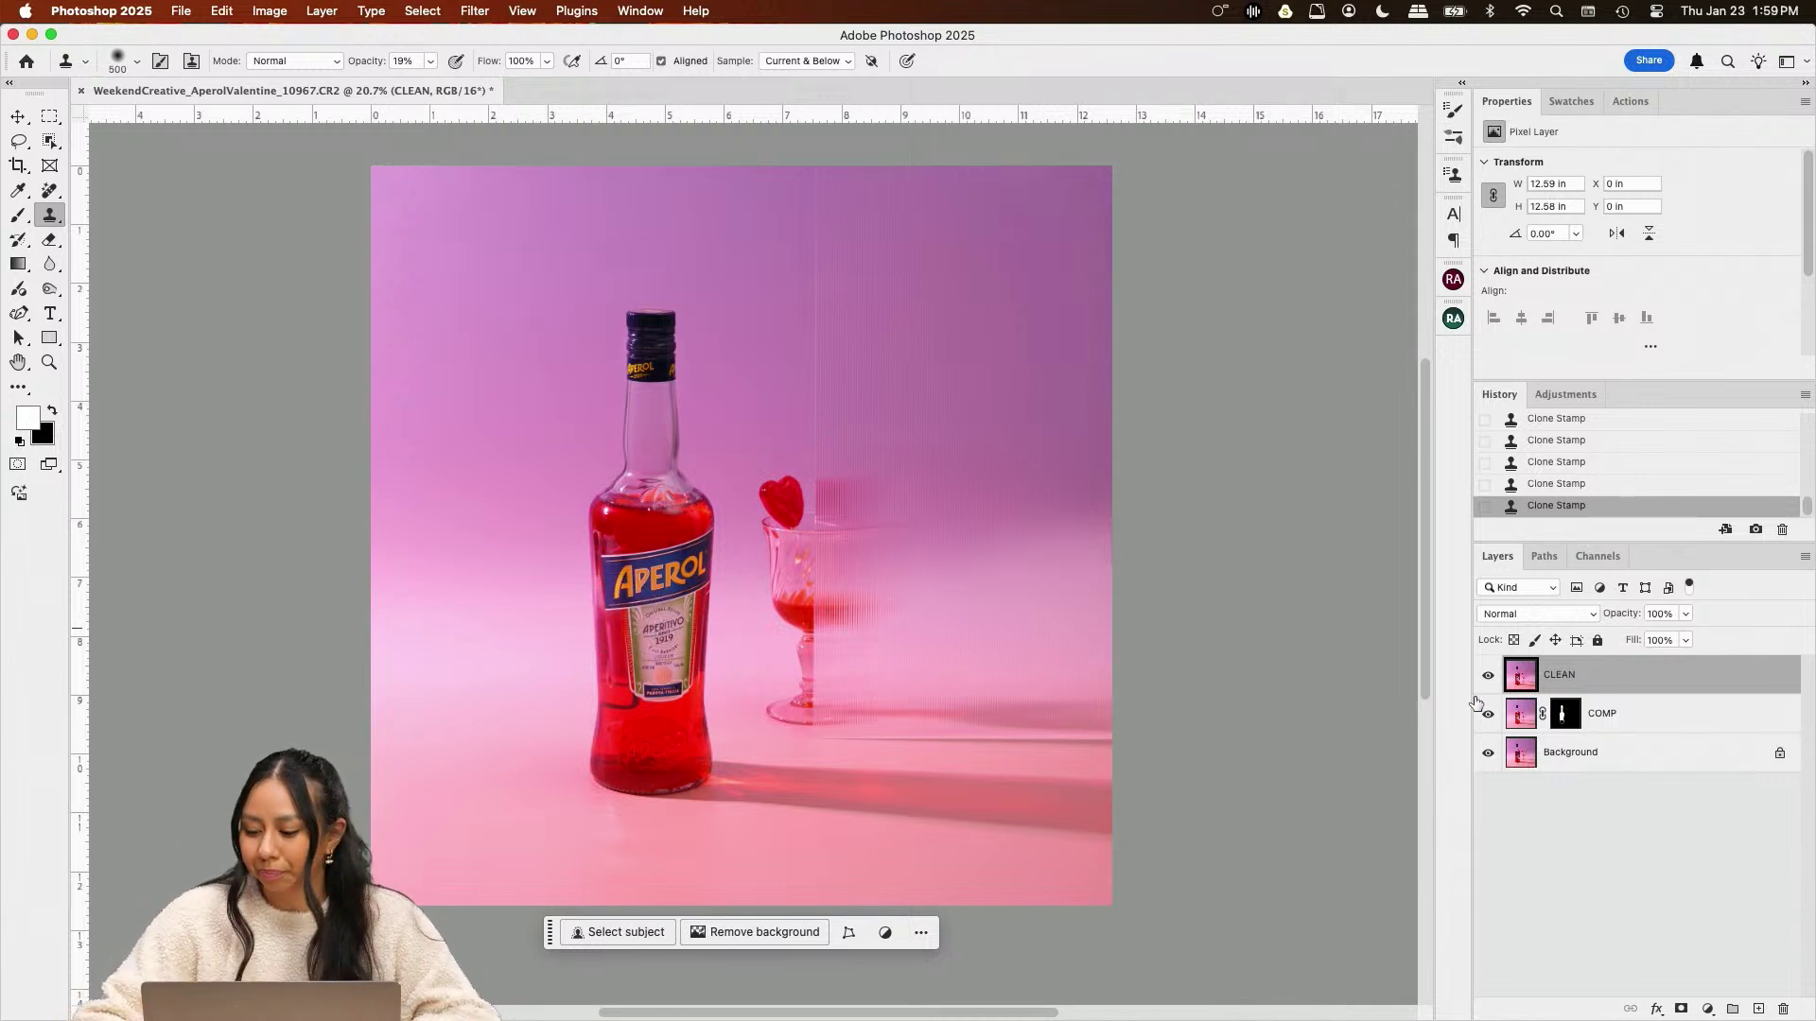
Select the Aperol bottle on the CLEAN layer with the Object Selection tool in Rectangle mode
key(m)
scroll(717, 200, up, 1)
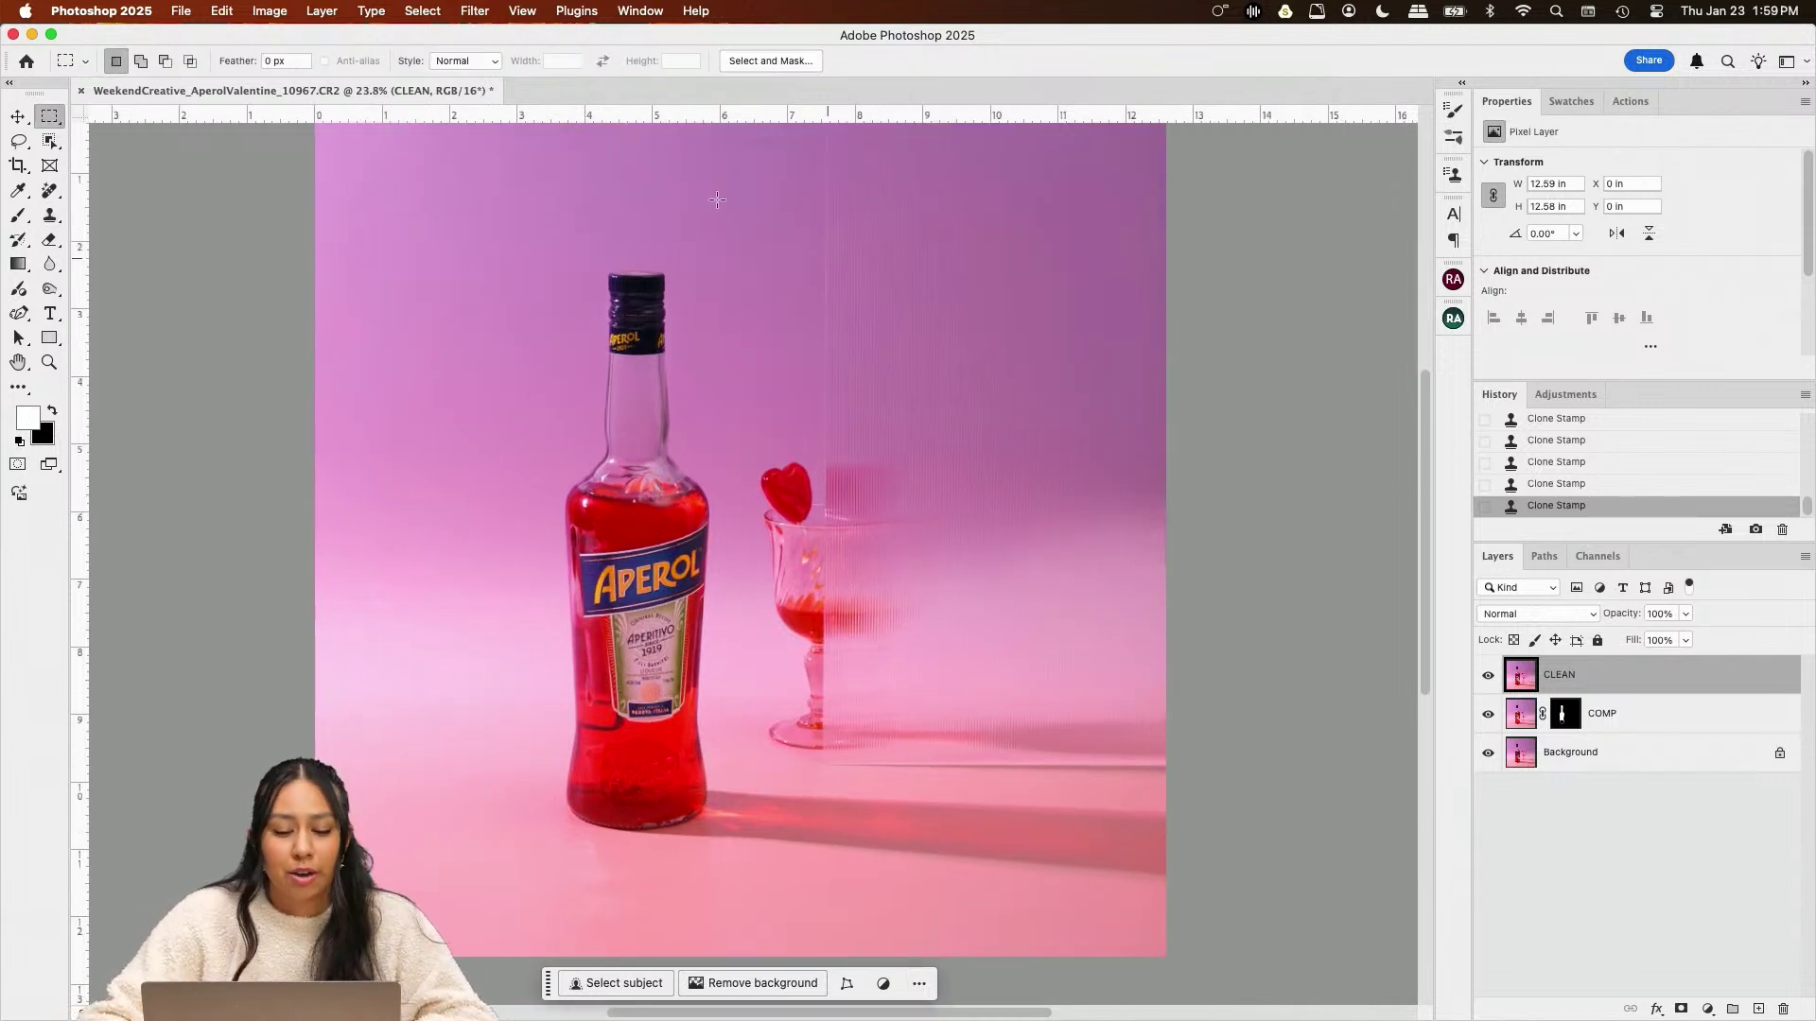
right_click(50, 140)
click(111, 149)
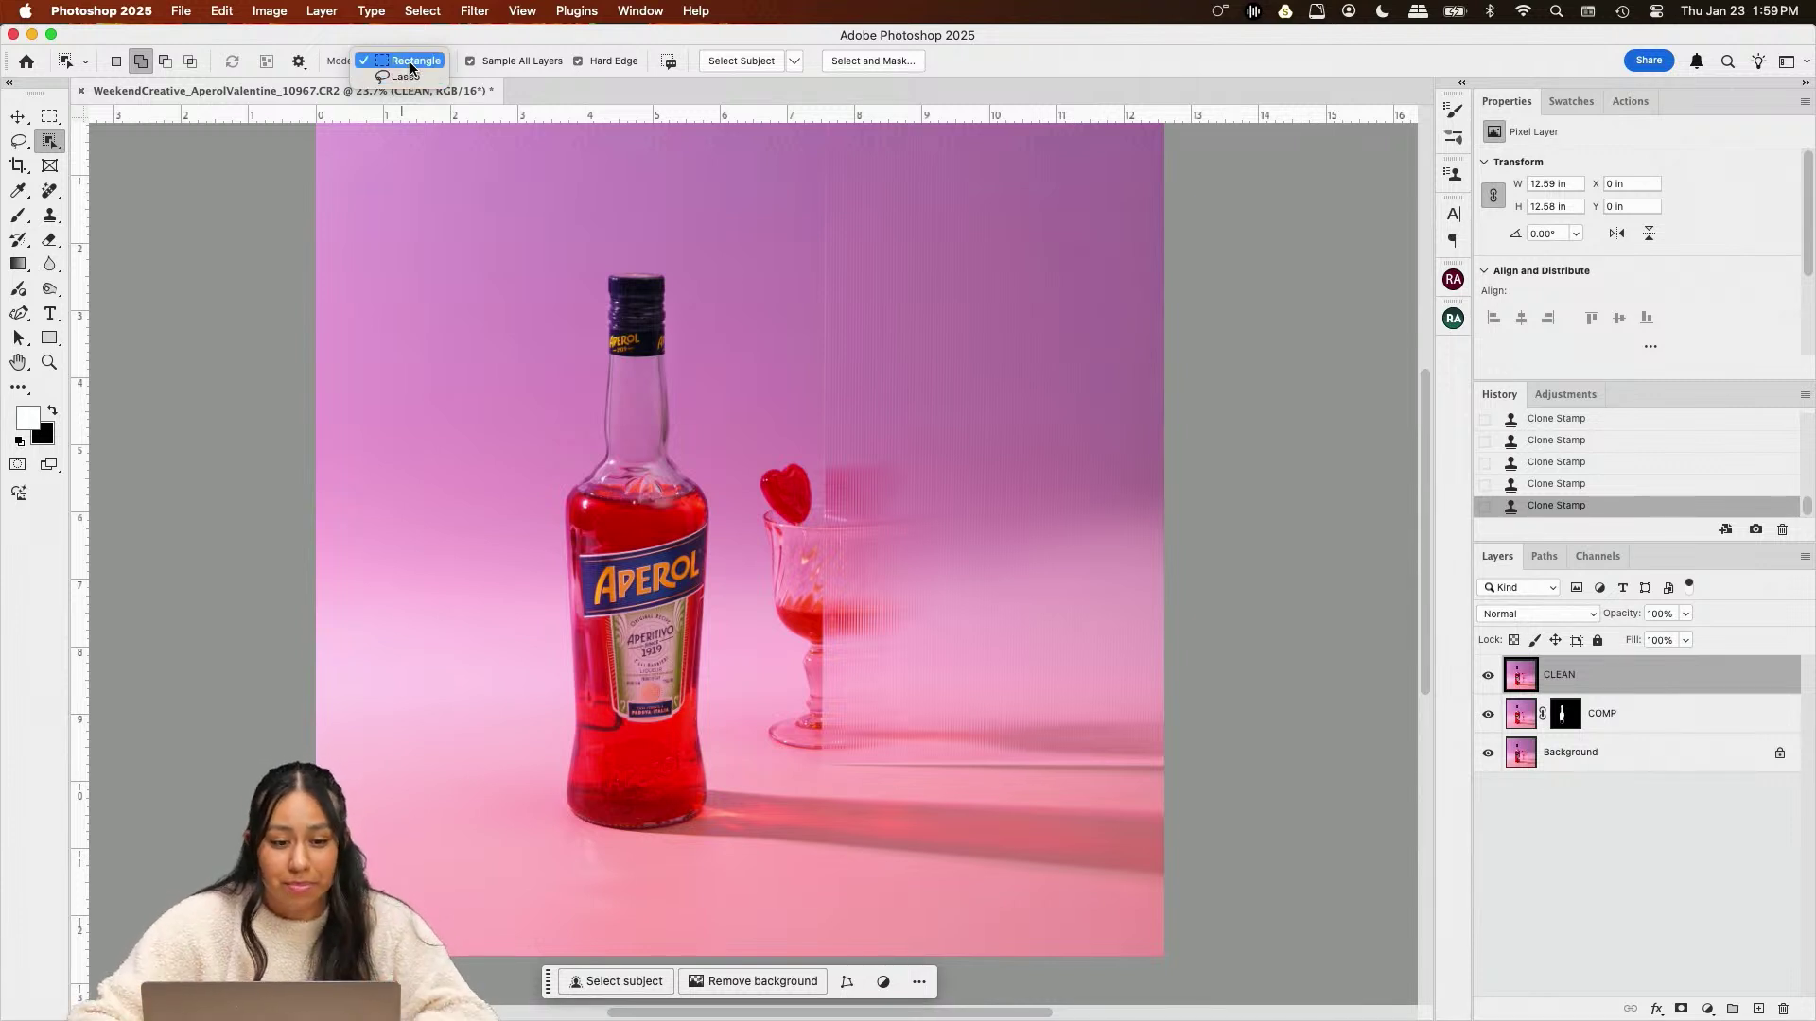
click(410, 62)
drag(545, 246, 740, 857)
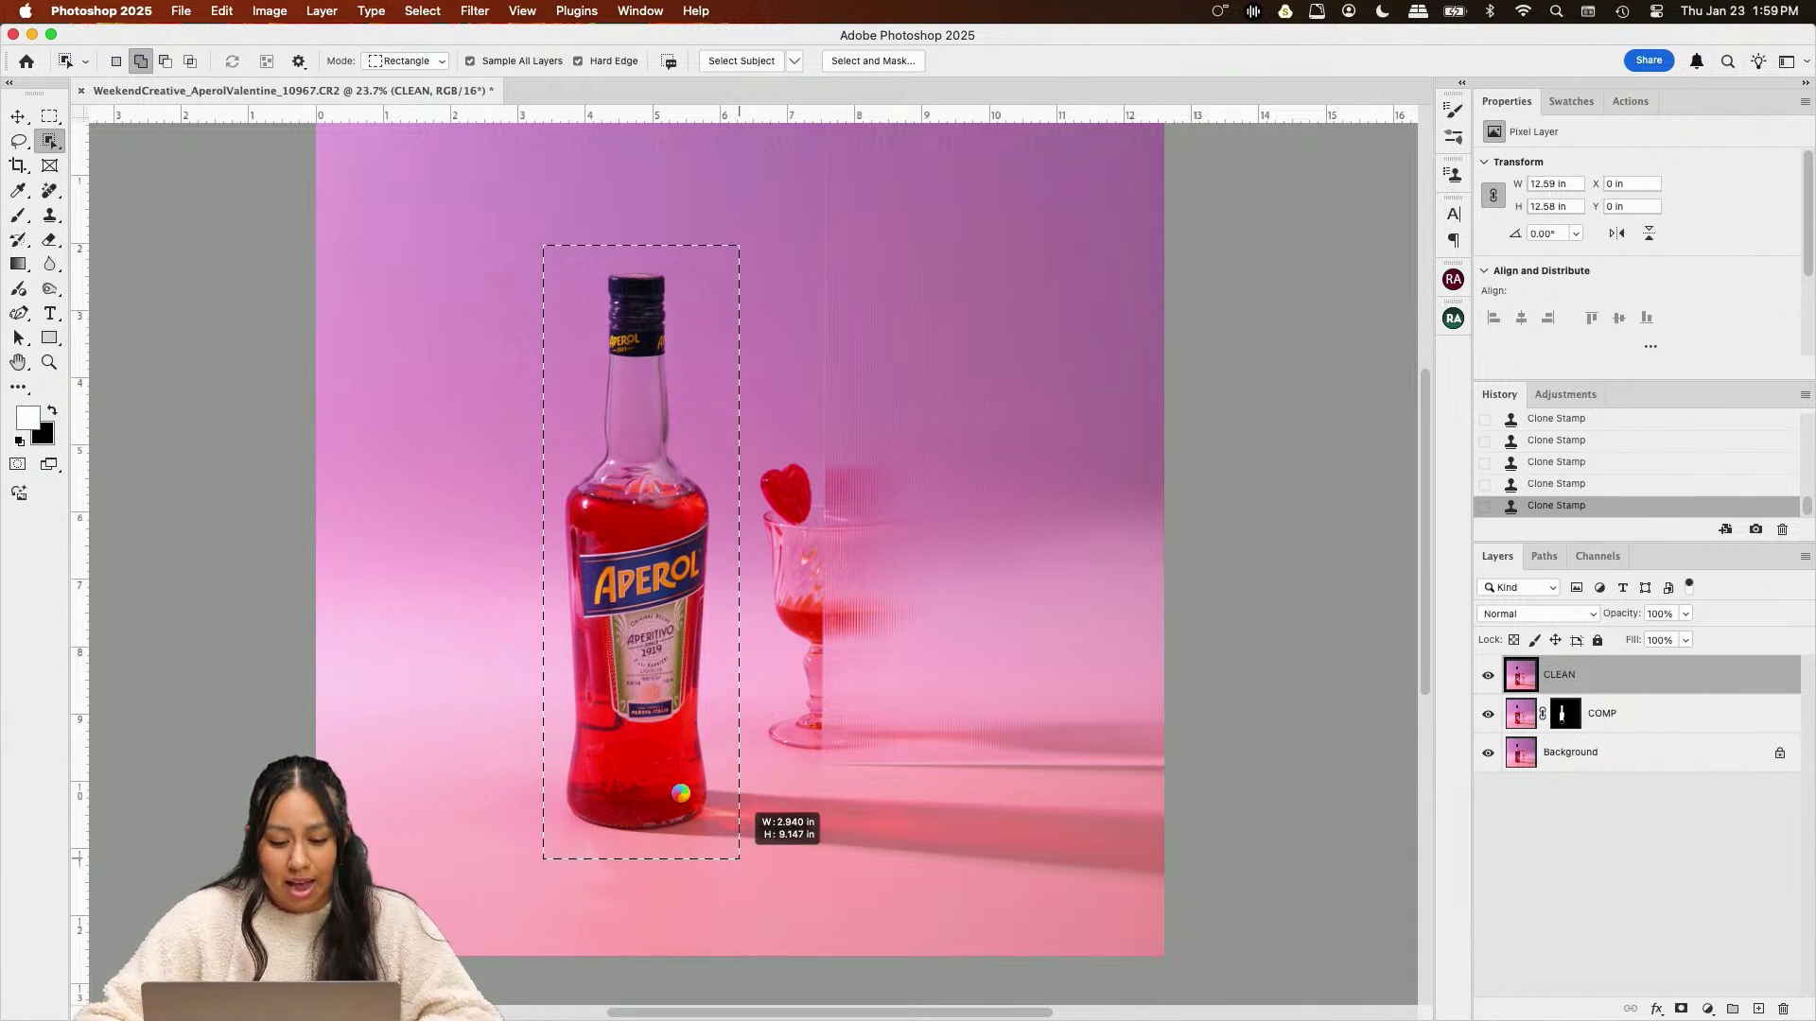
Refine the bottle selection in Select and Mask with Radius 2 px, Smooth 12 and Feather 0.9 px
click(583, 859)
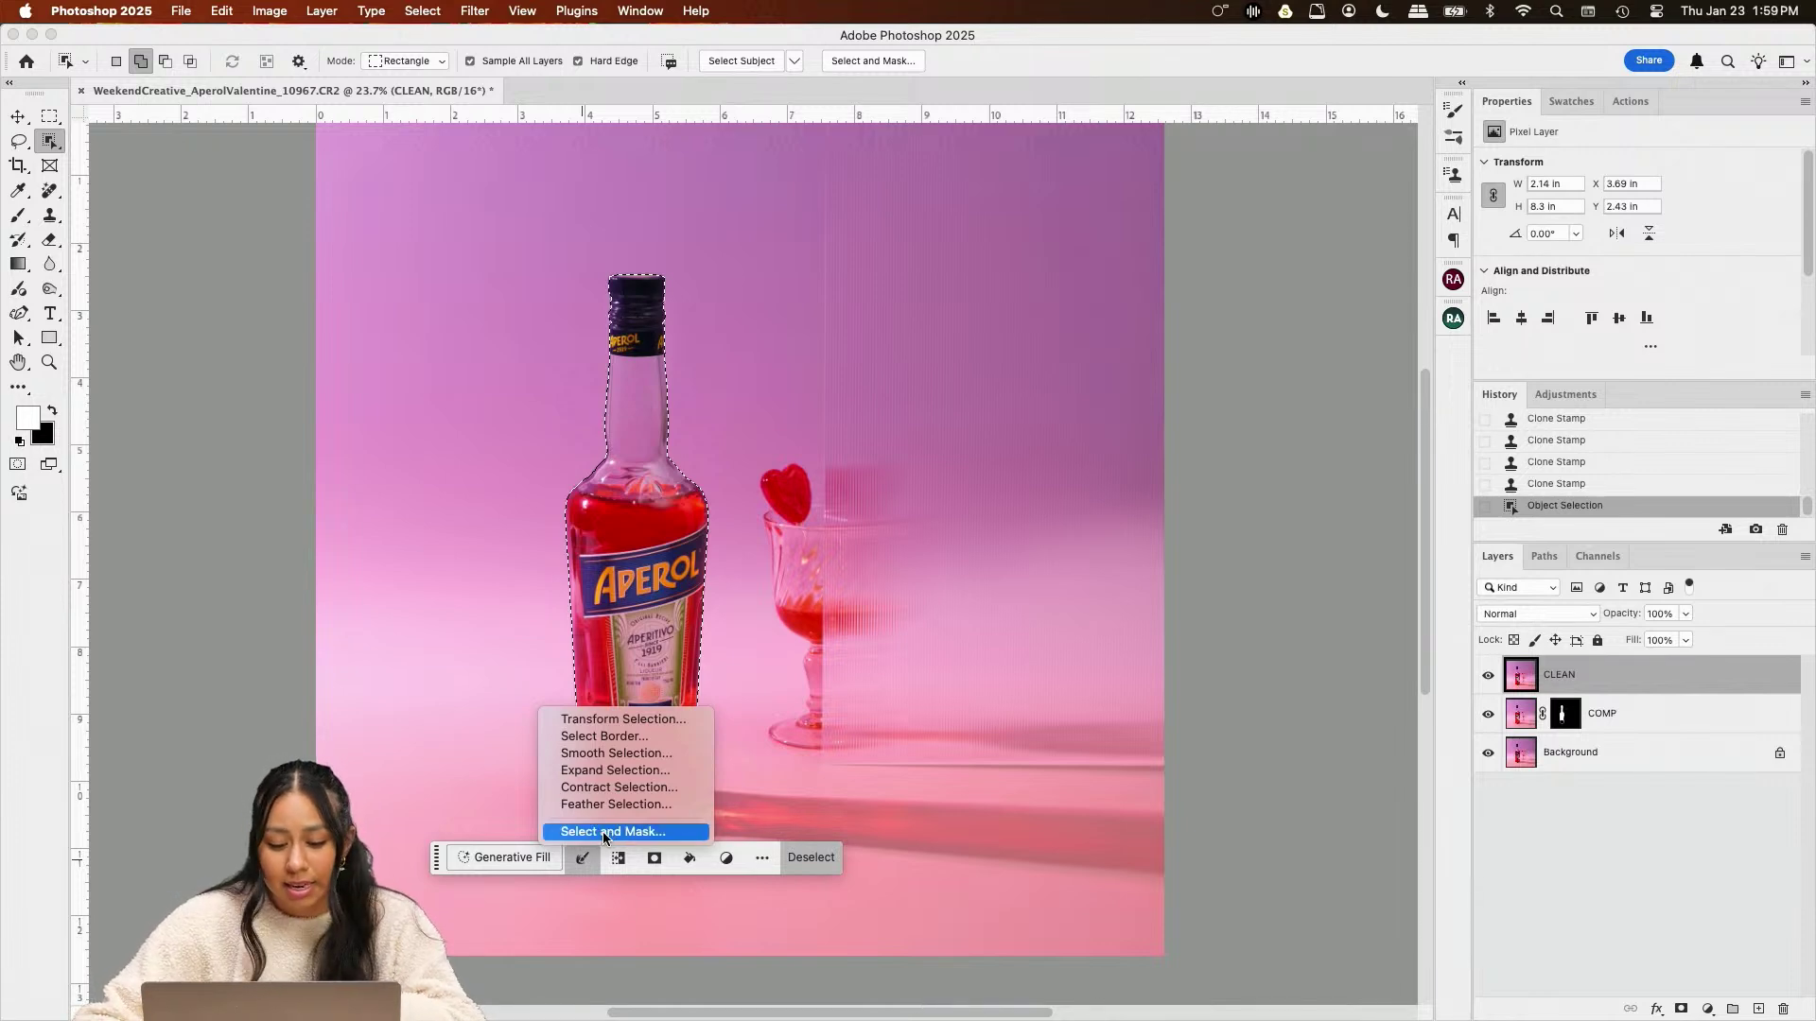
click(605, 833)
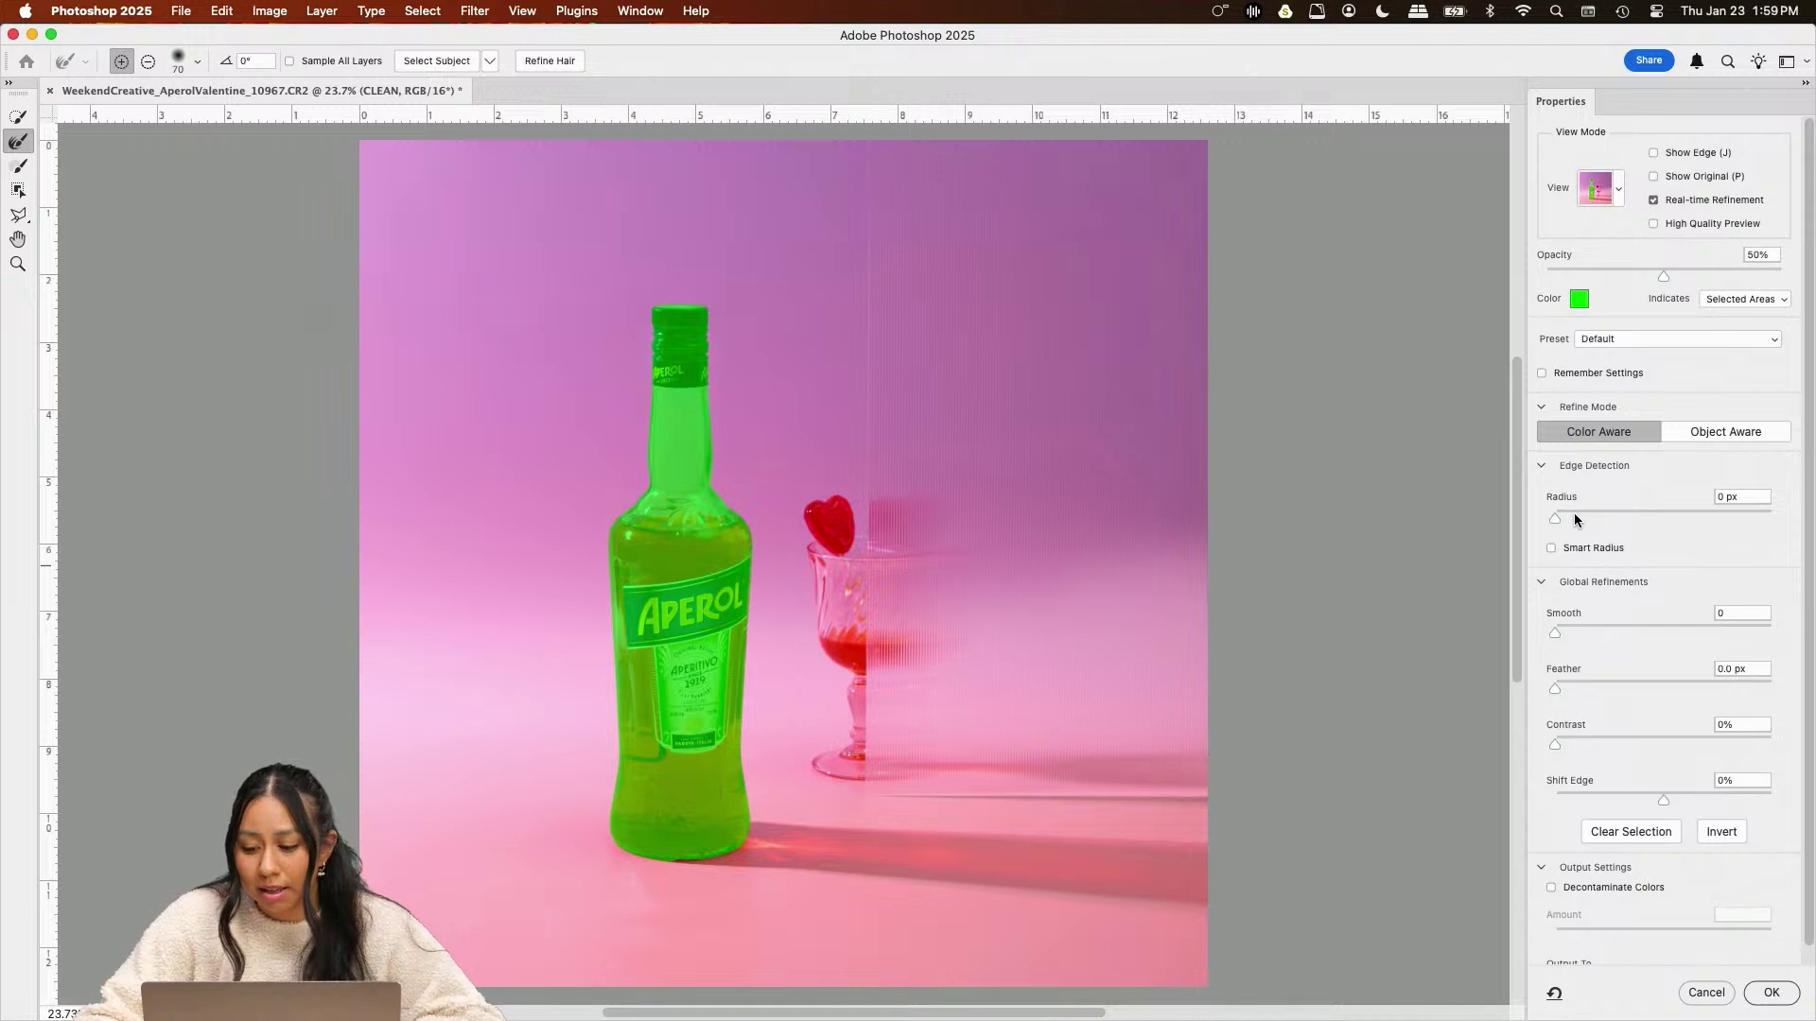
click(1581, 513)
scroll(769, 595, up, 4)
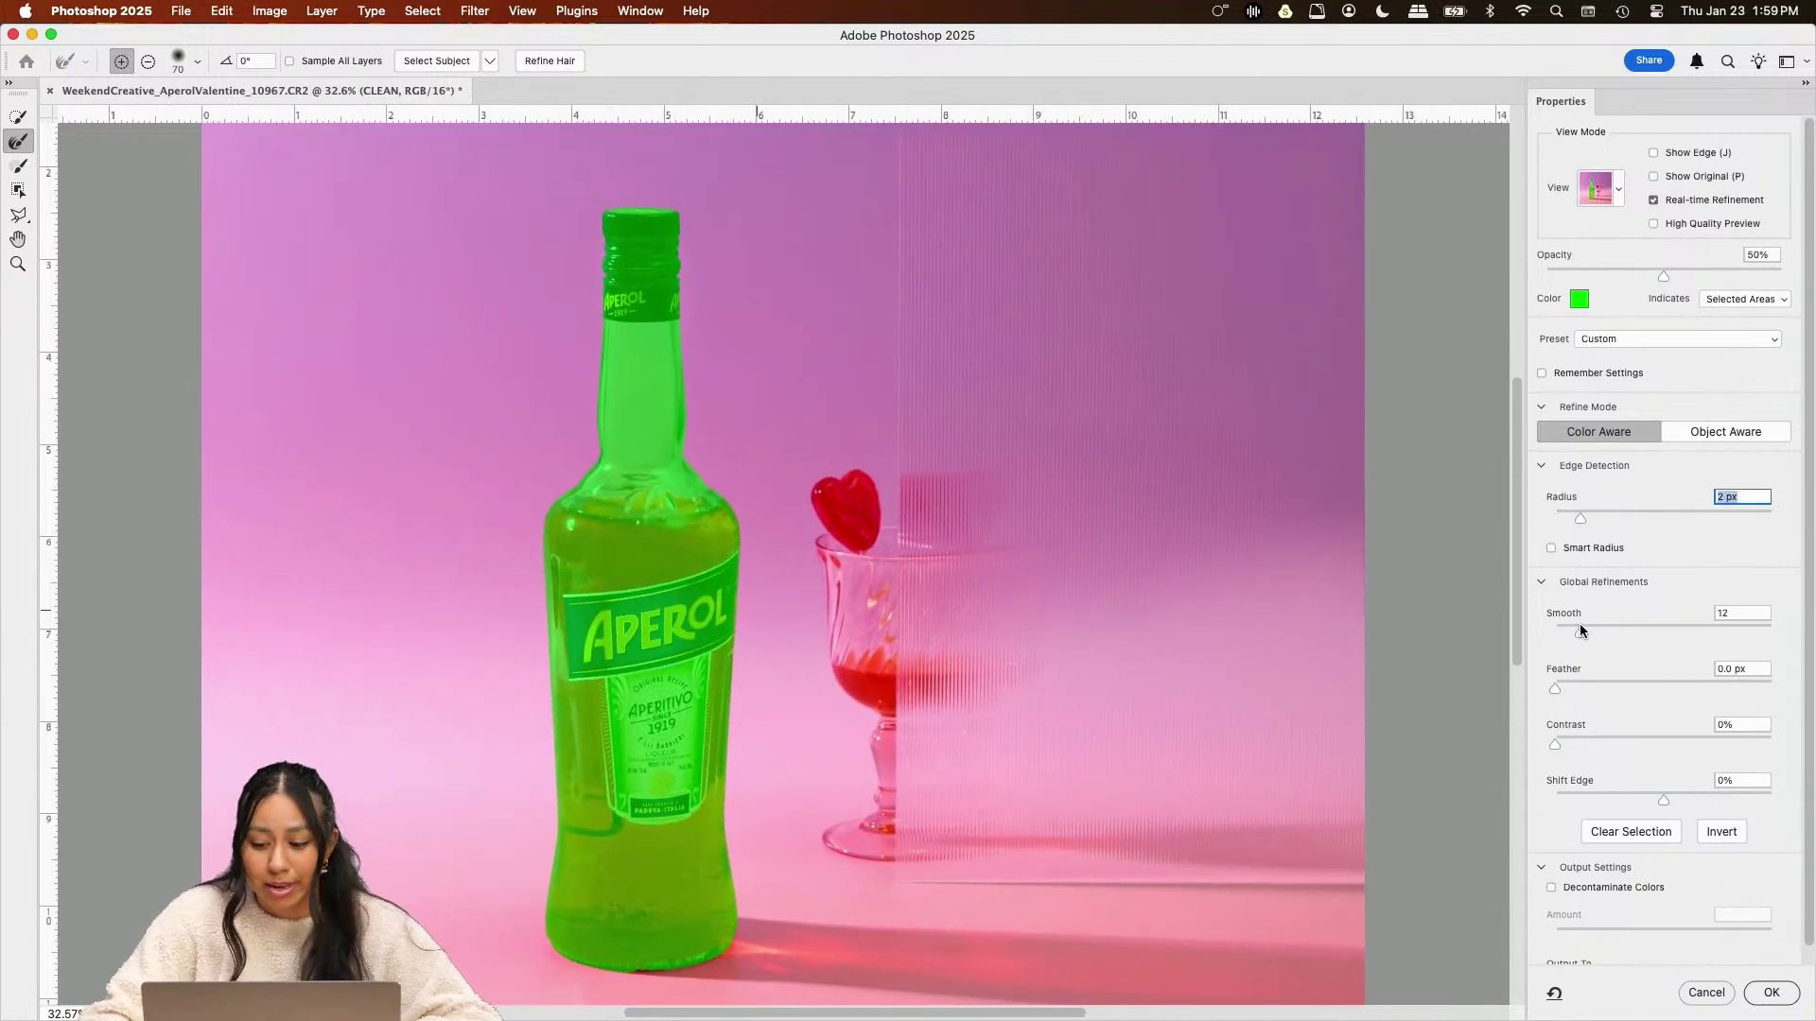
click(1579, 624)
drag(1570, 683, 1565, 682)
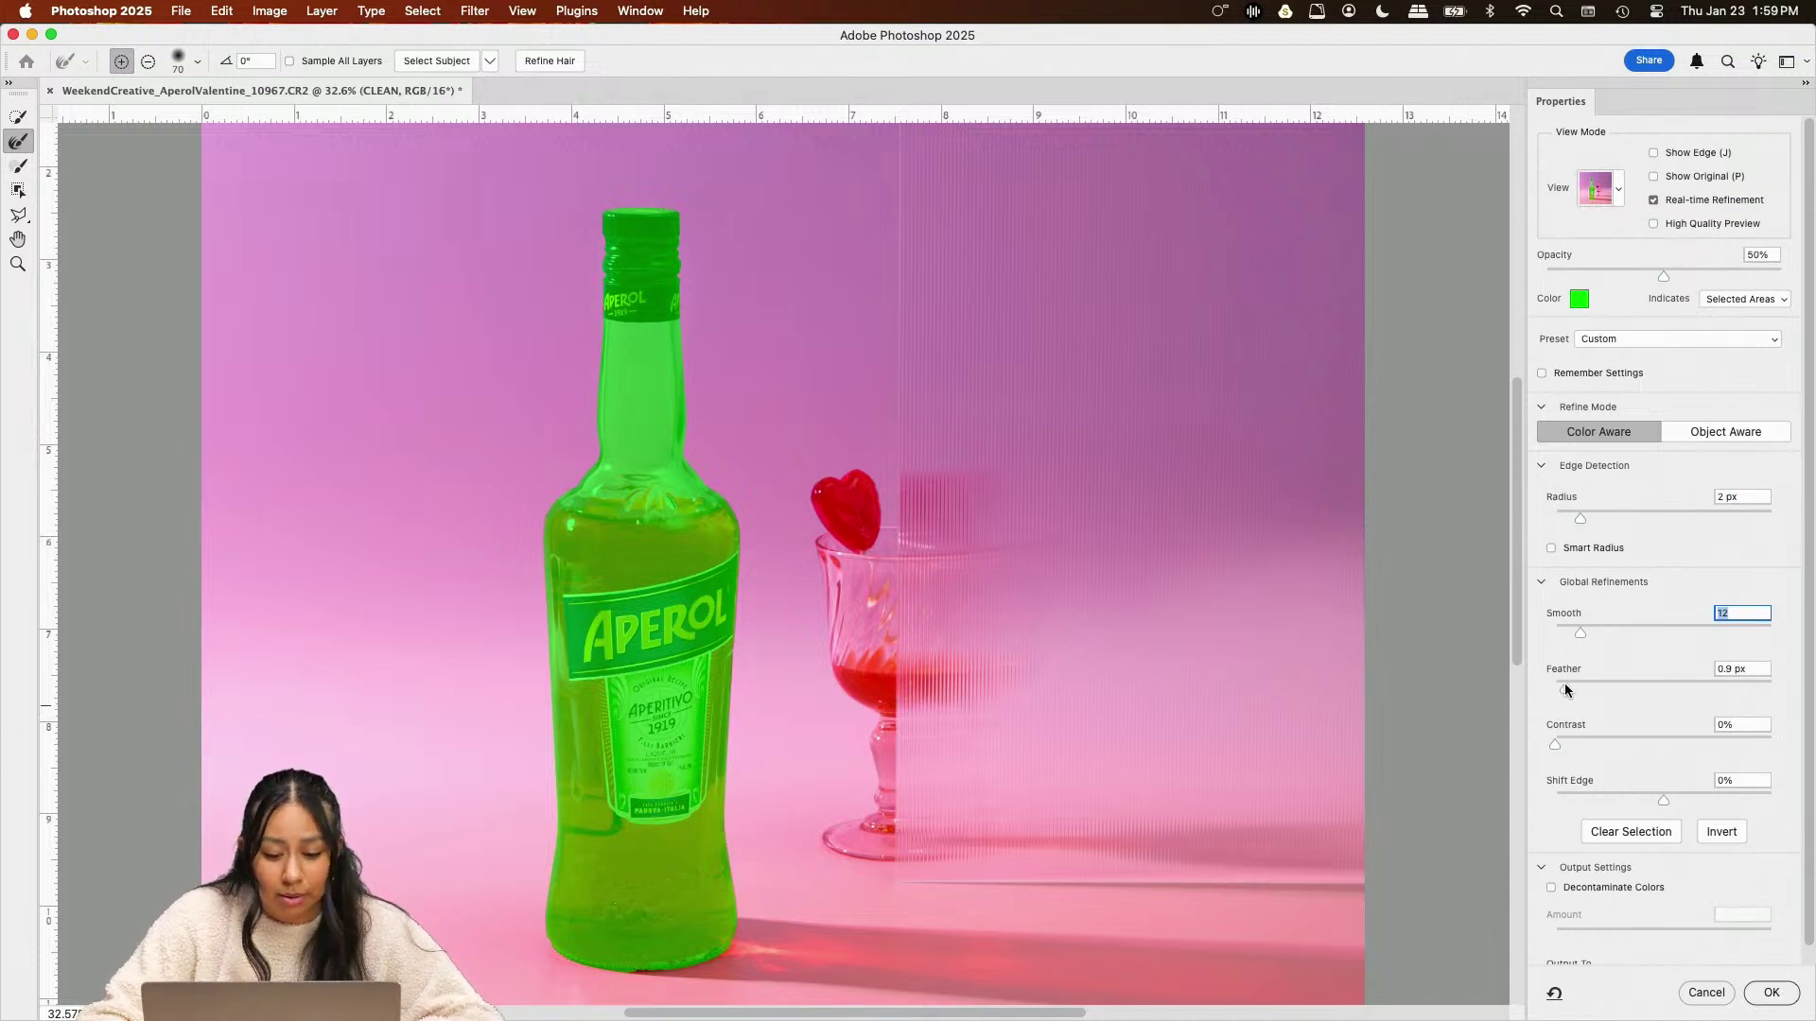
key(Tab)
click(1770, 993)
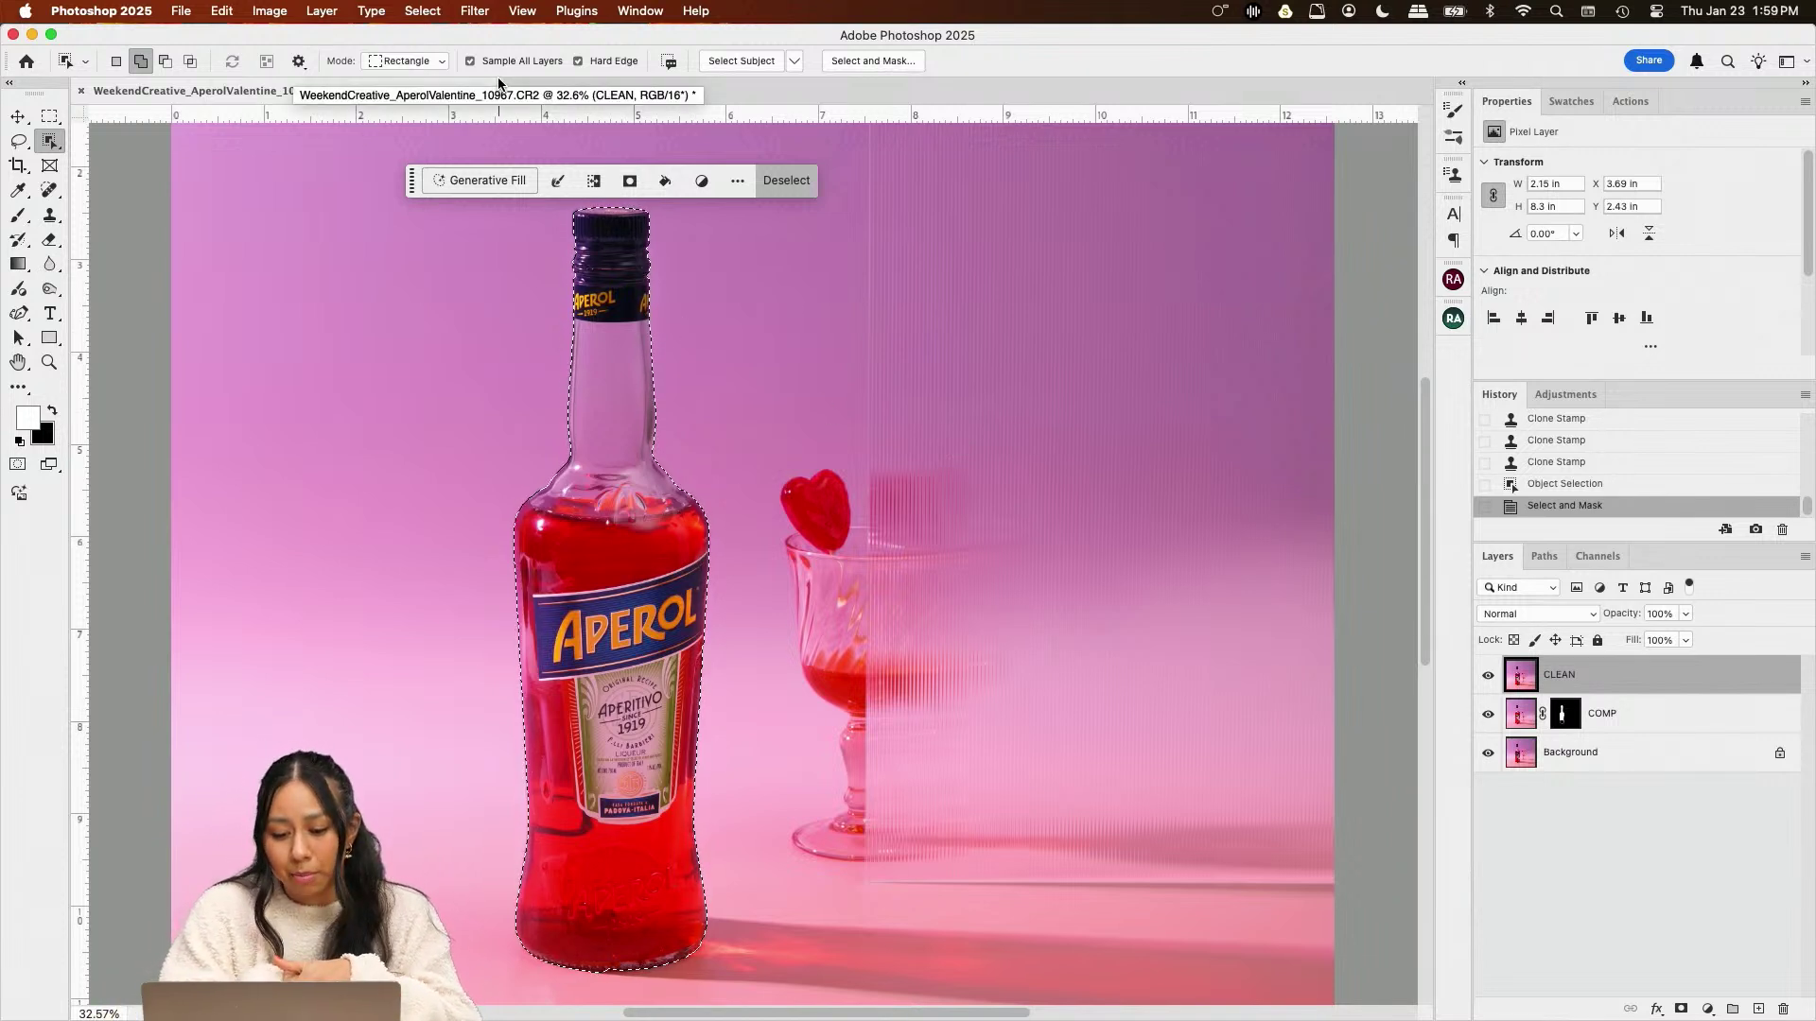
Add a Levels adjustment layer limited to the bottle selection with input levels 9, 1.07 and 248, and compare the bottle with and without it
click(321, 10)
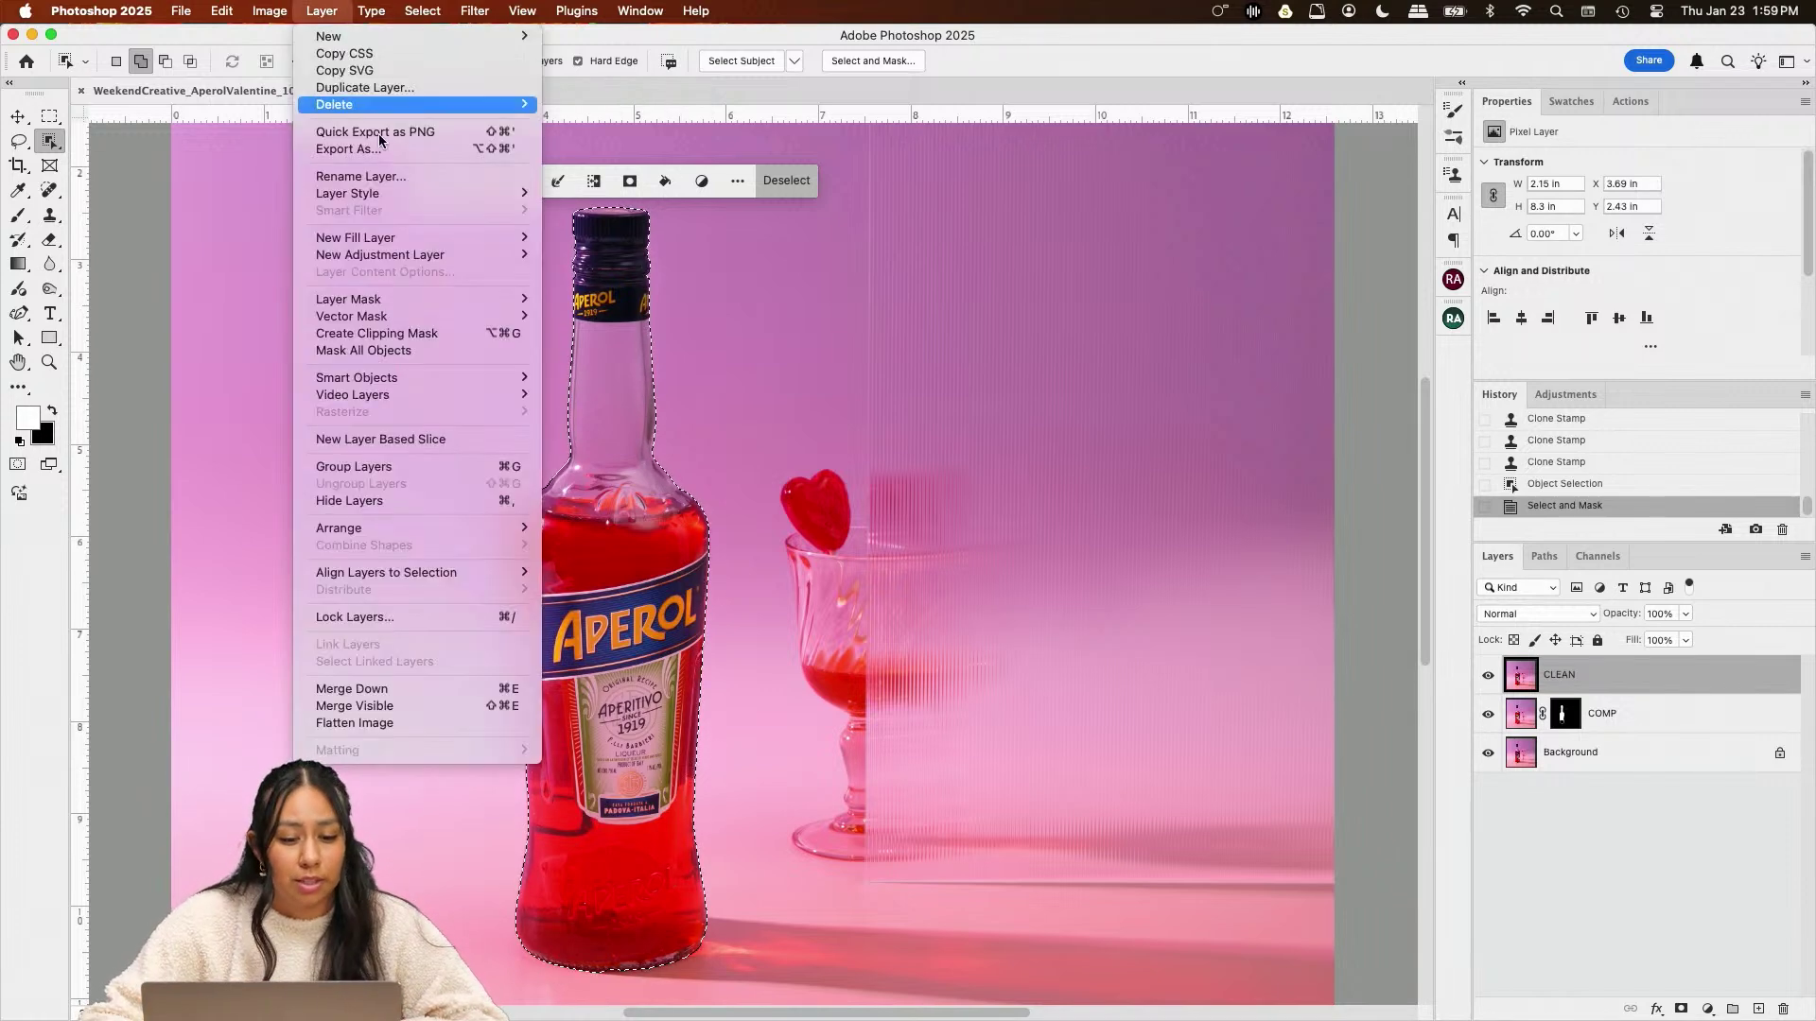
mouse_move(428, 256)
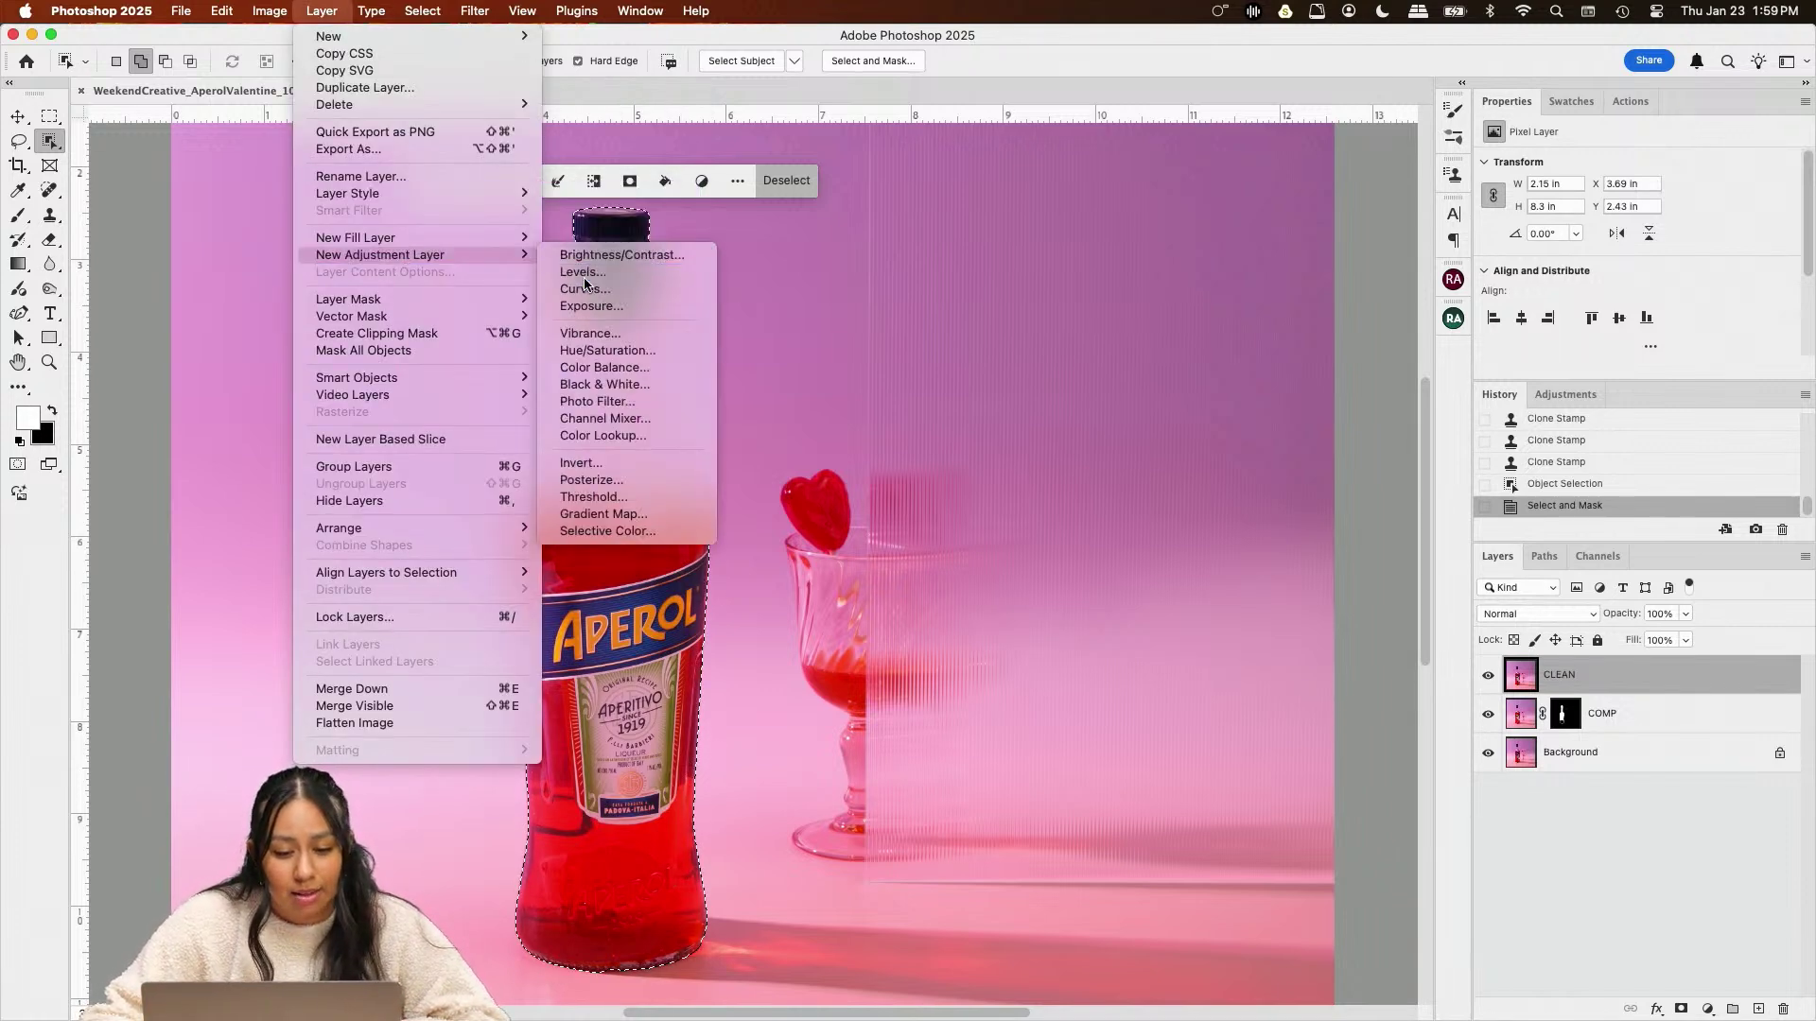
click(583, 274)
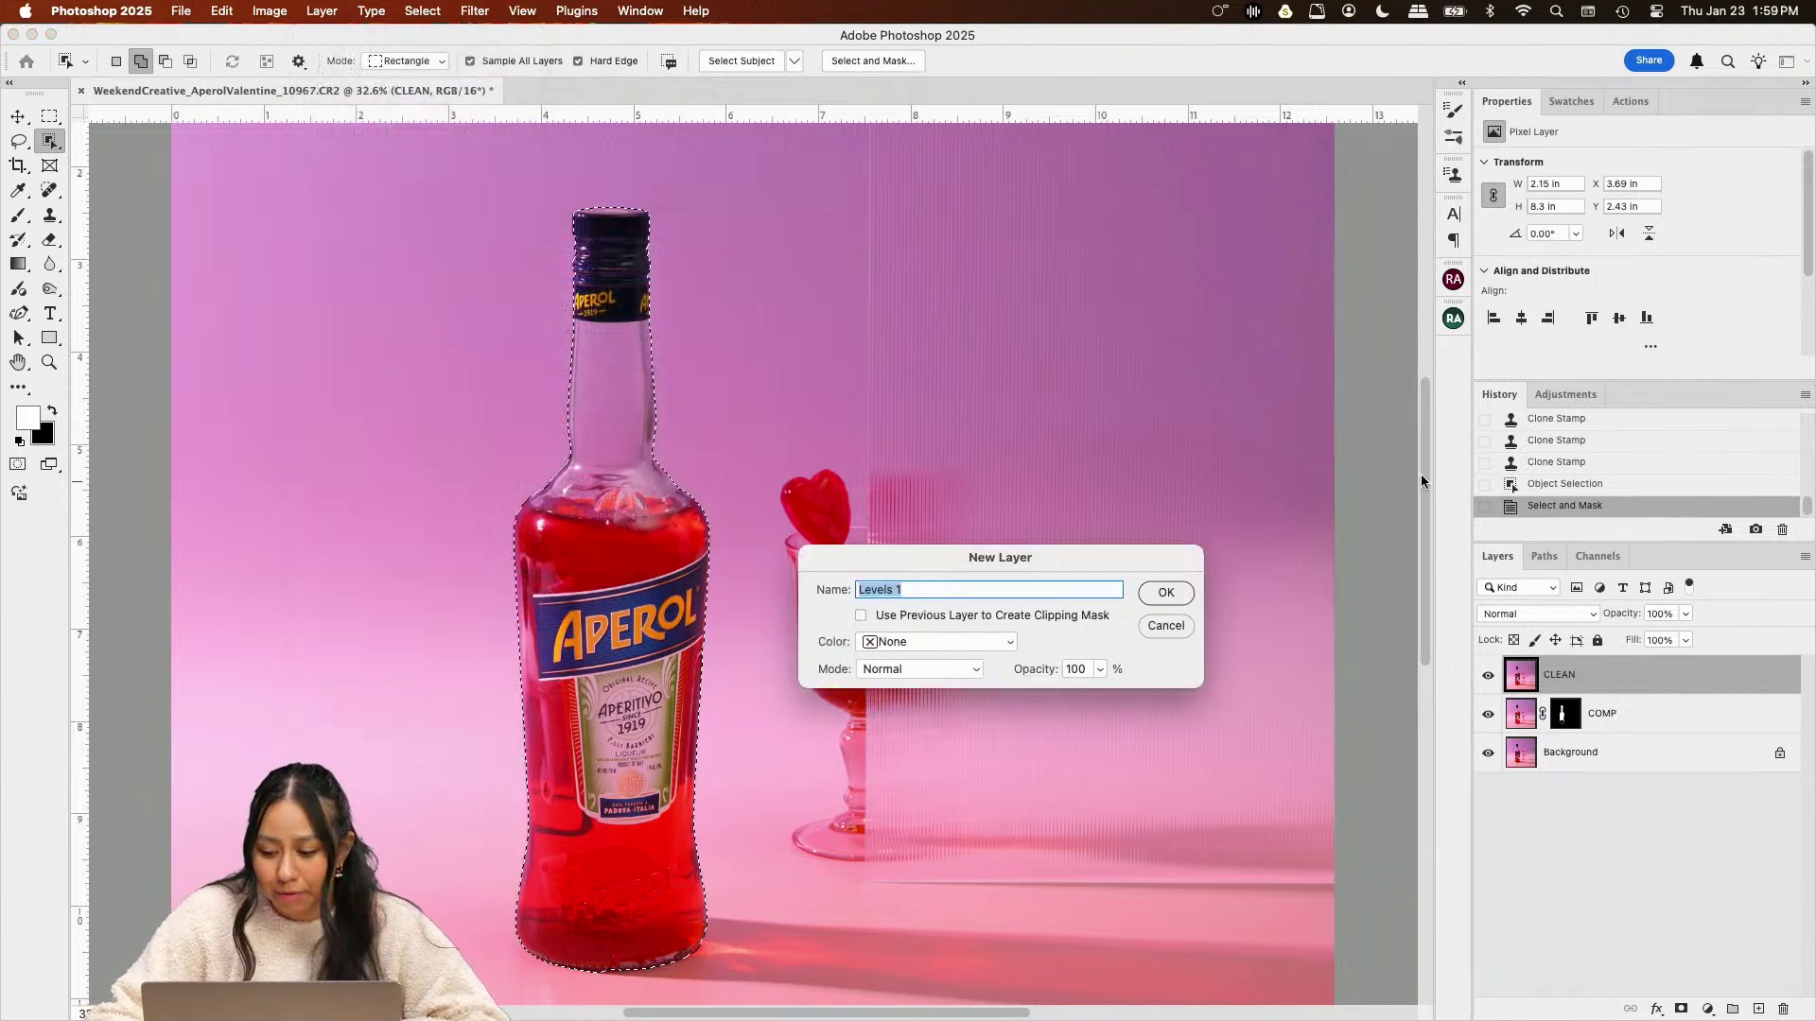
click(1166, 592)
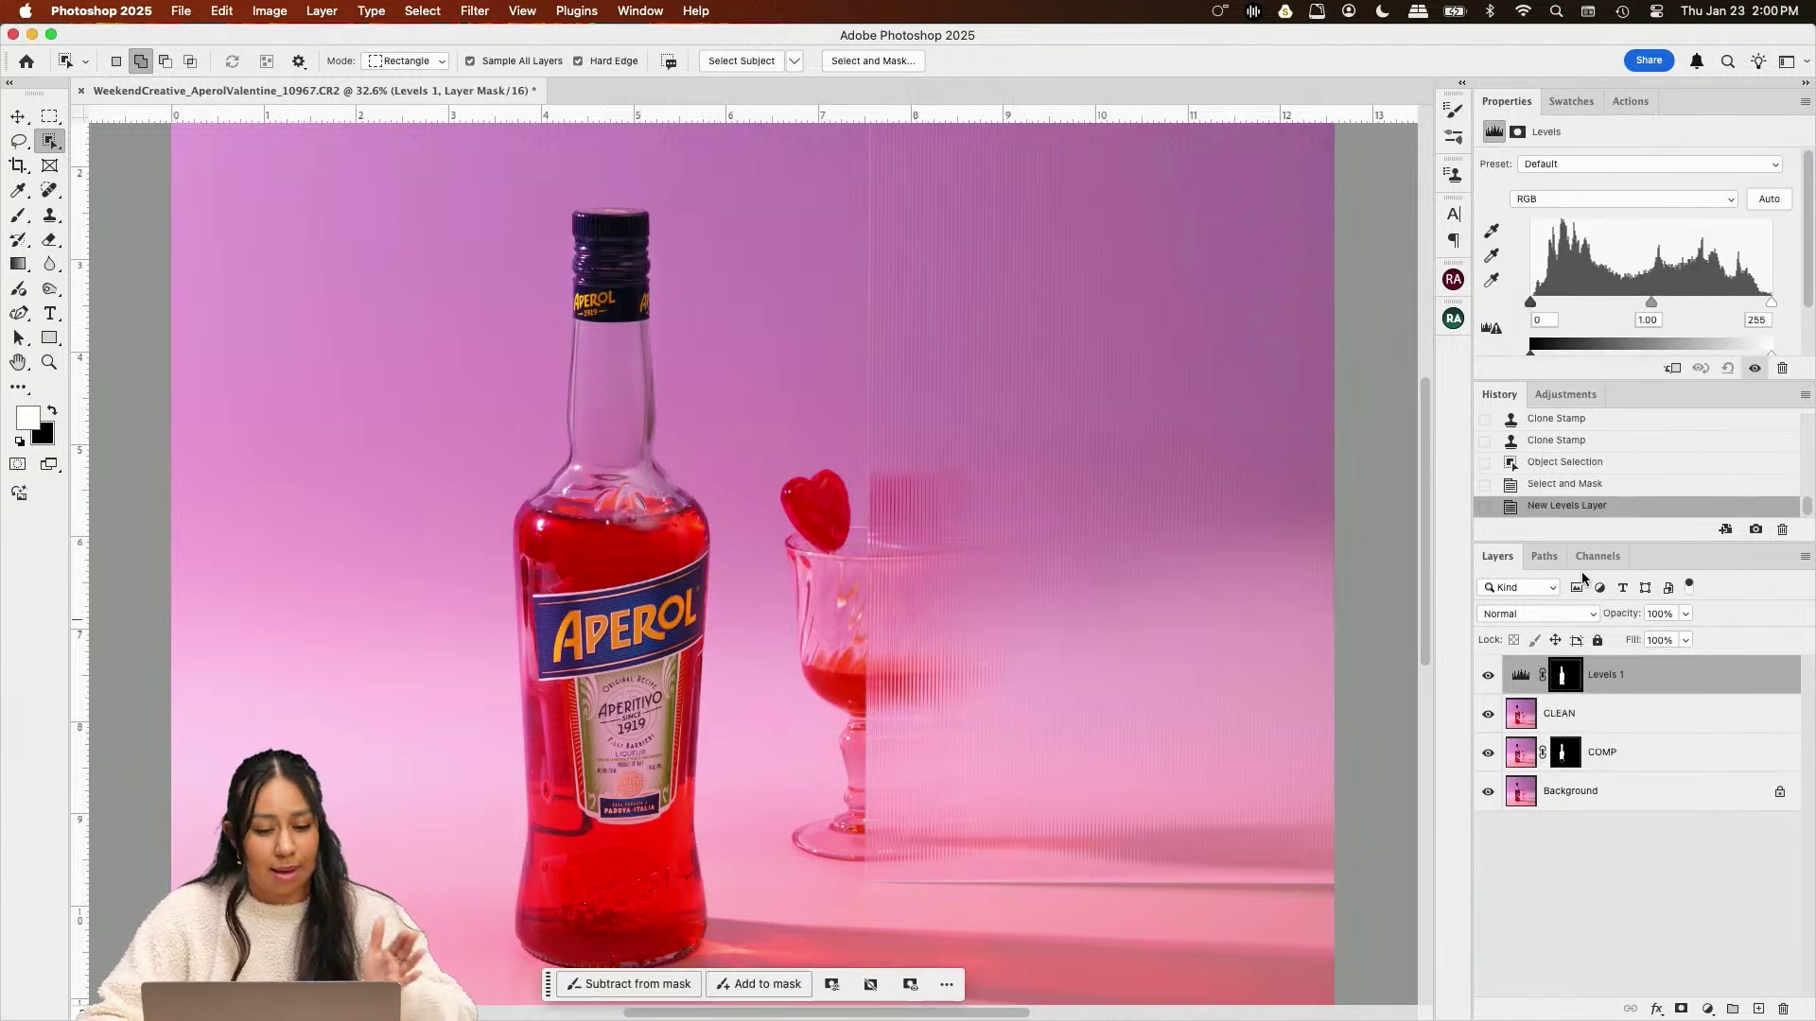
drag(1773, 304, 1765, 303)
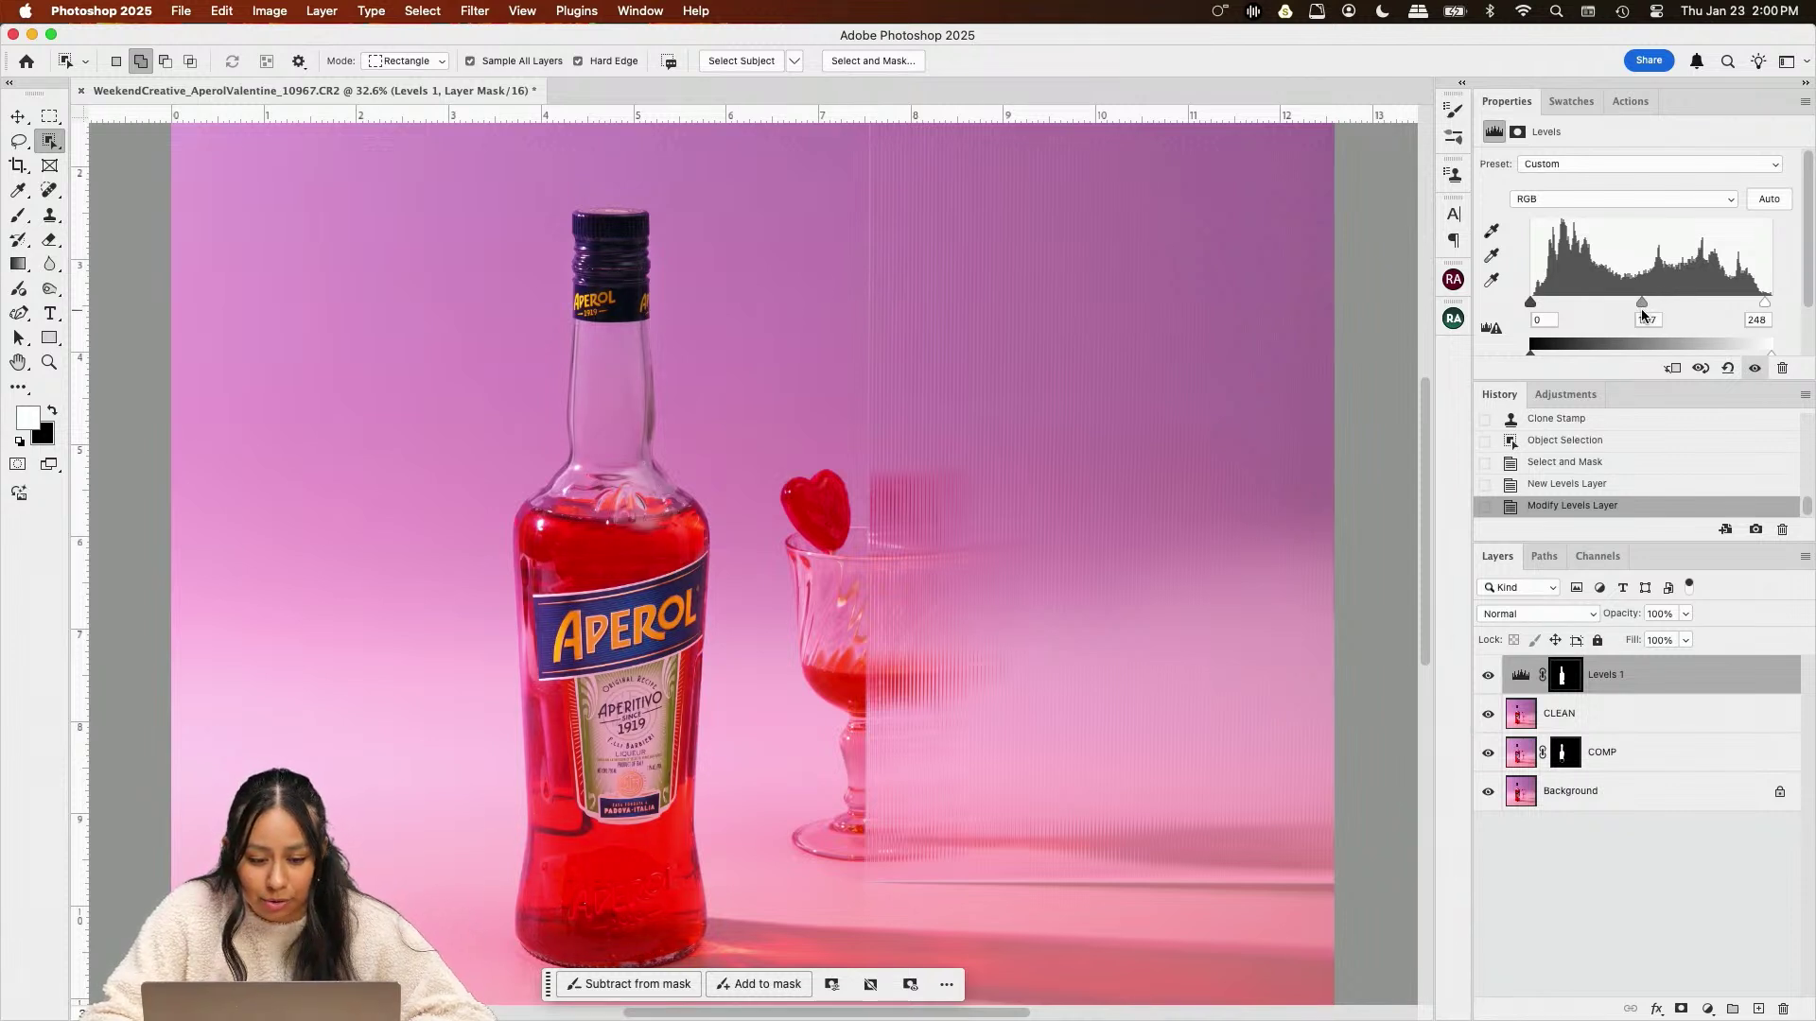
drag(1533, 304, 1539, 303)
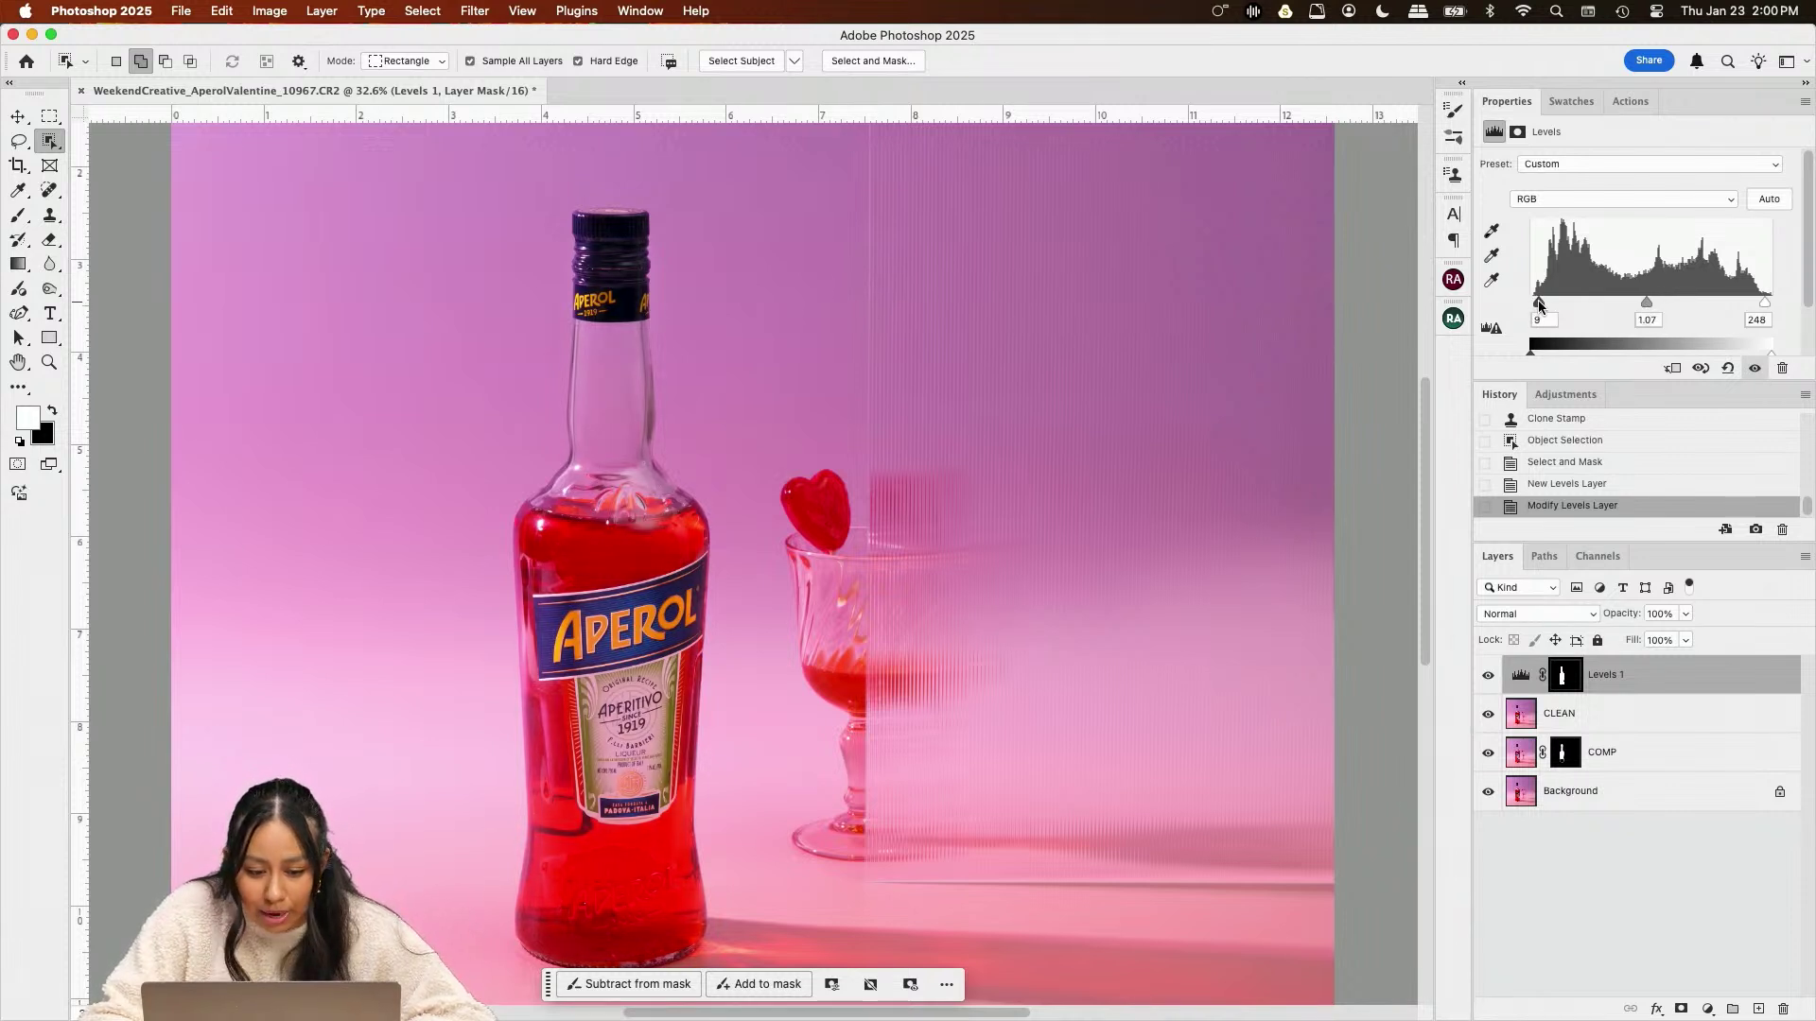
click(1488, 675)
click(1488, 675)
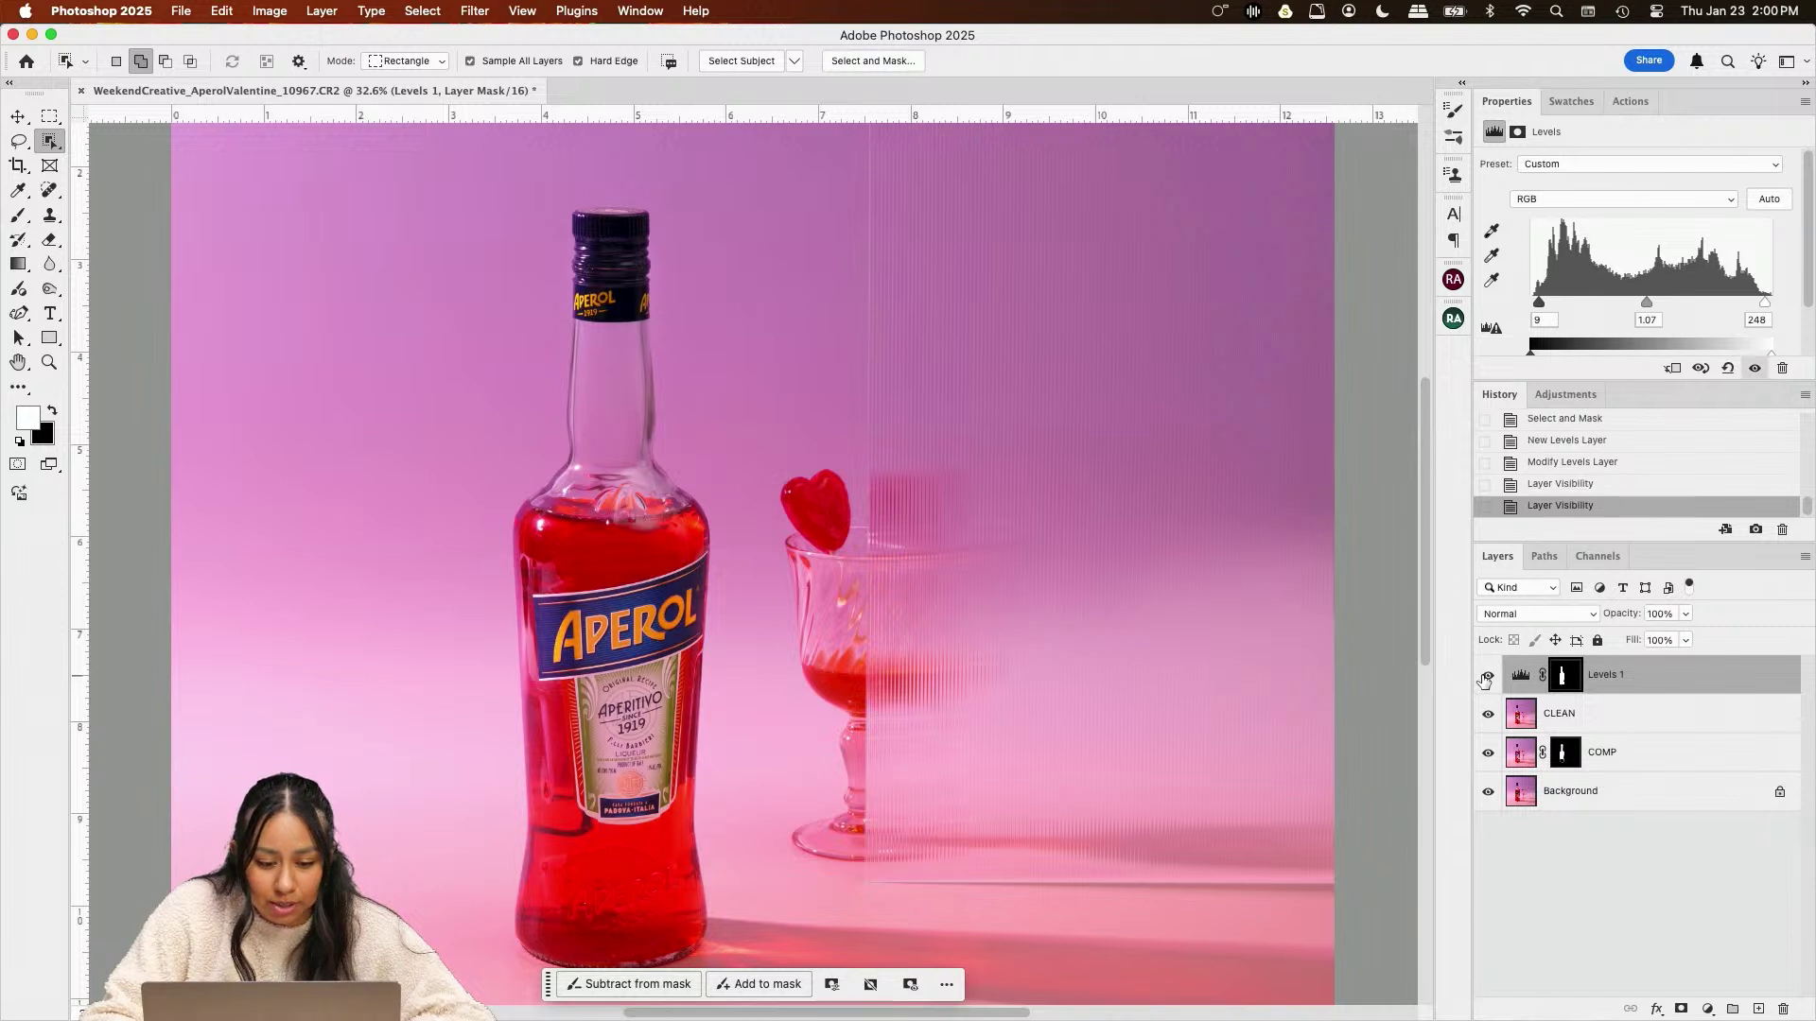
Select the heart and the clear half of the cocktail glass on the CLEAN layer with Object Selection in Lasso mode, including the back rim
click(1608, 726)
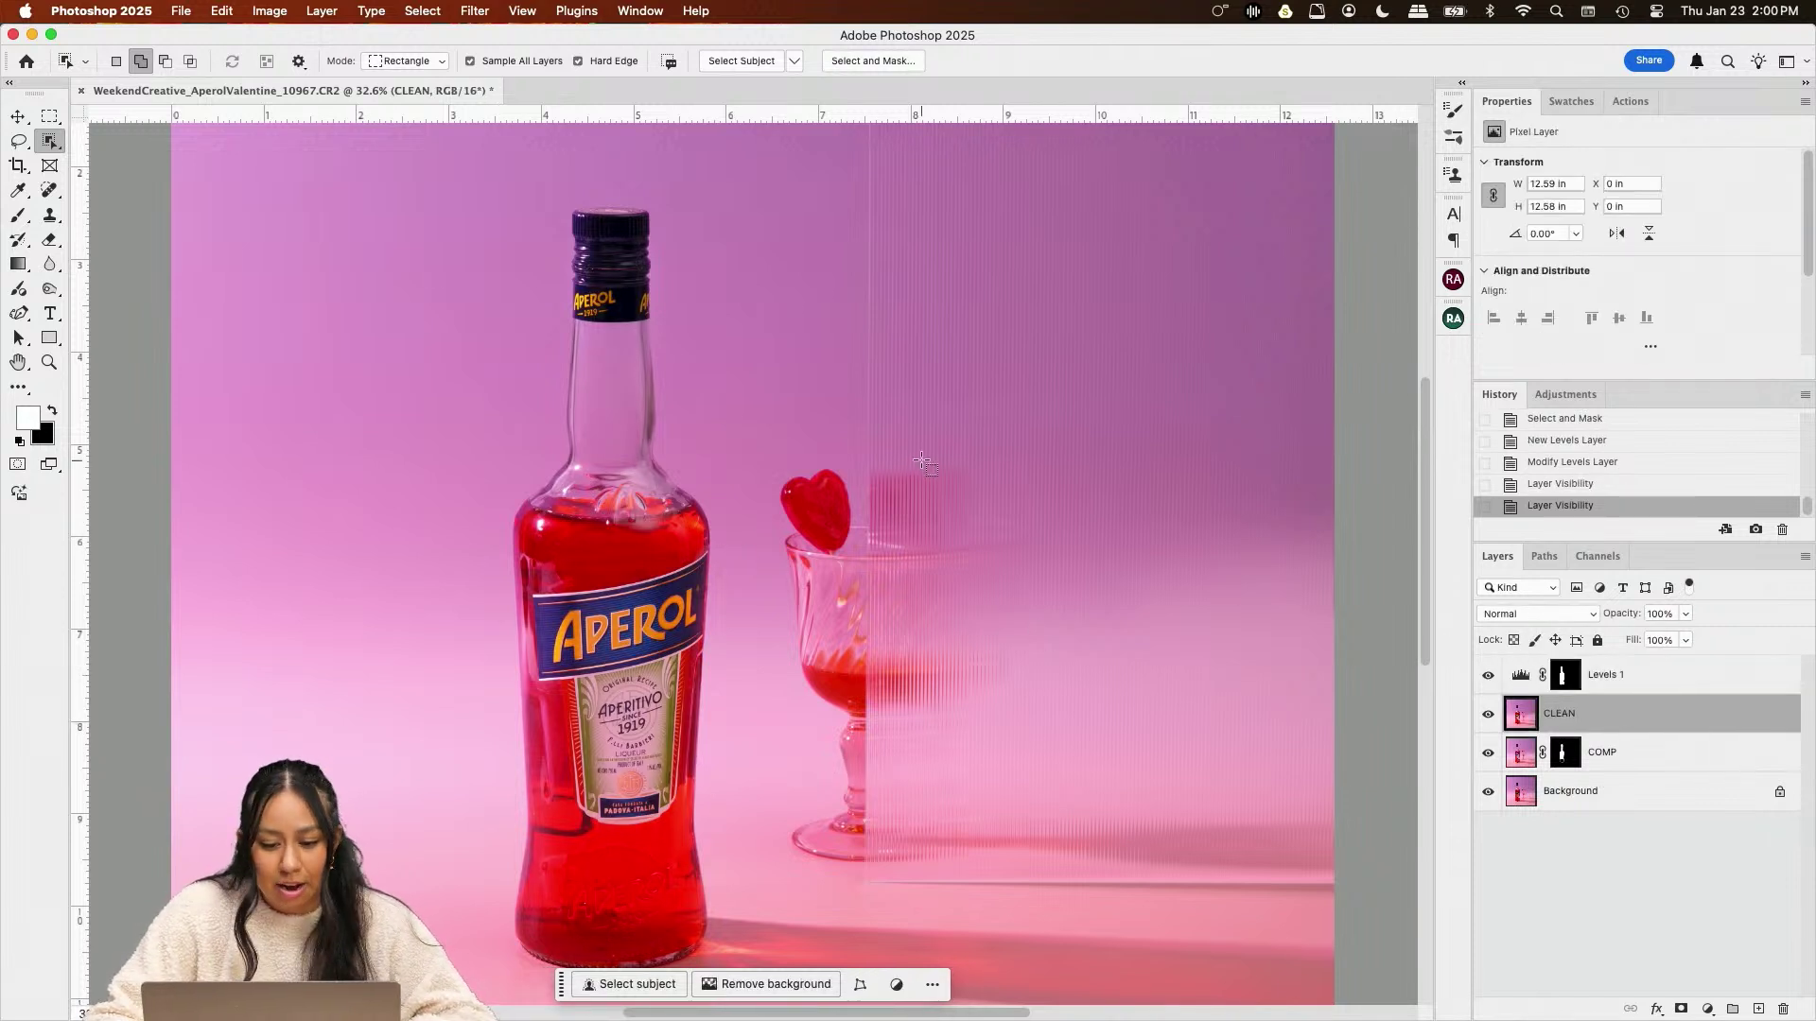
click(411, 62)
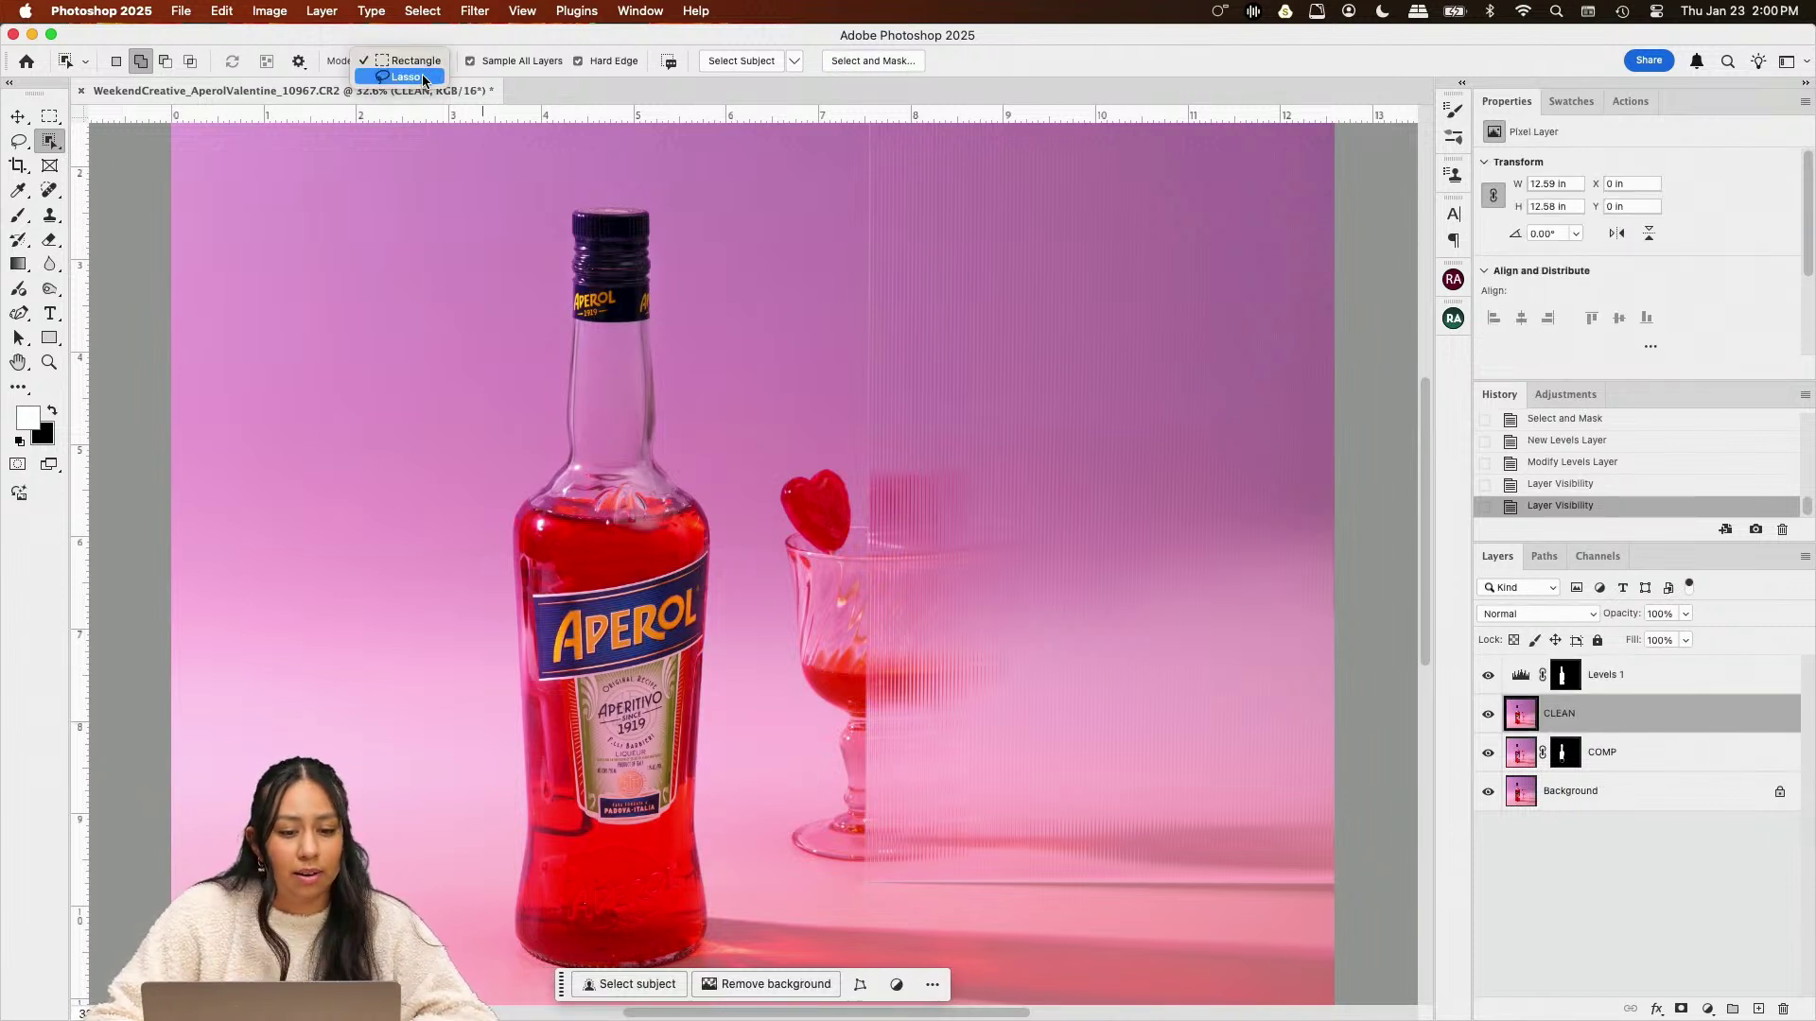
click(407, 79)
drag(889, 515, 842, 460)
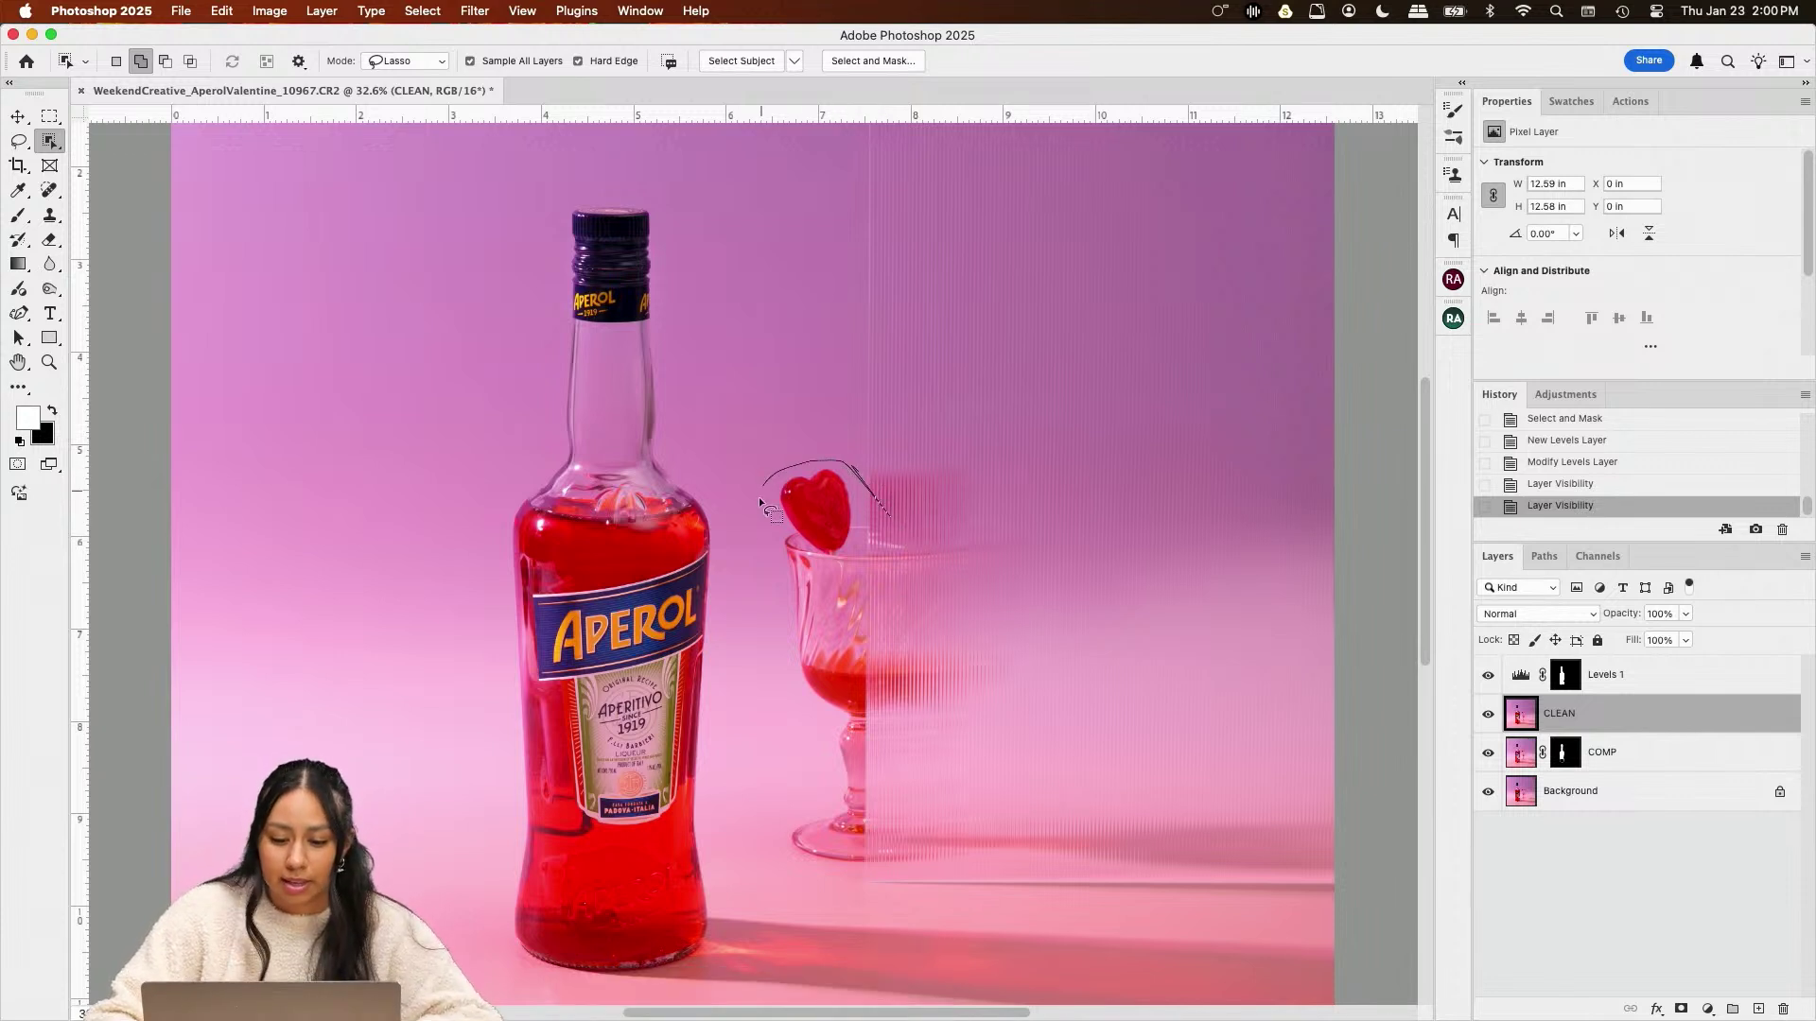
drag(761, 502, 778, 651)
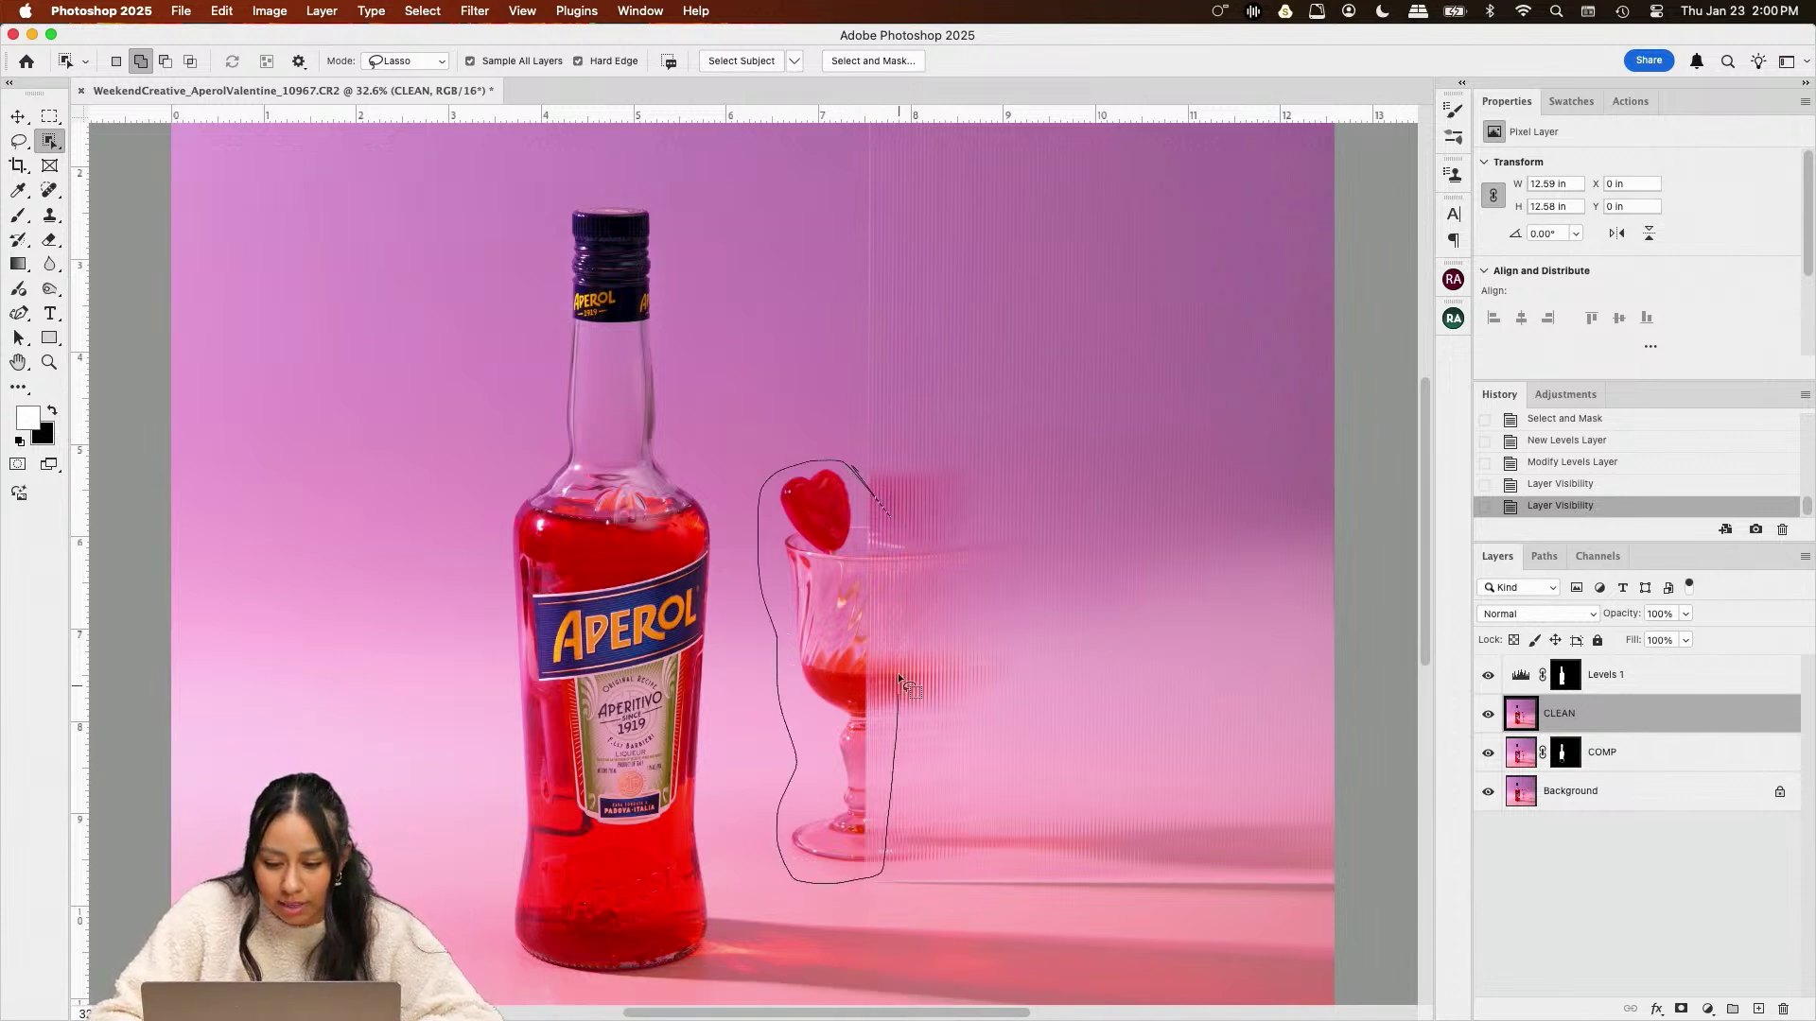
drag(895, 513, 895, 513)
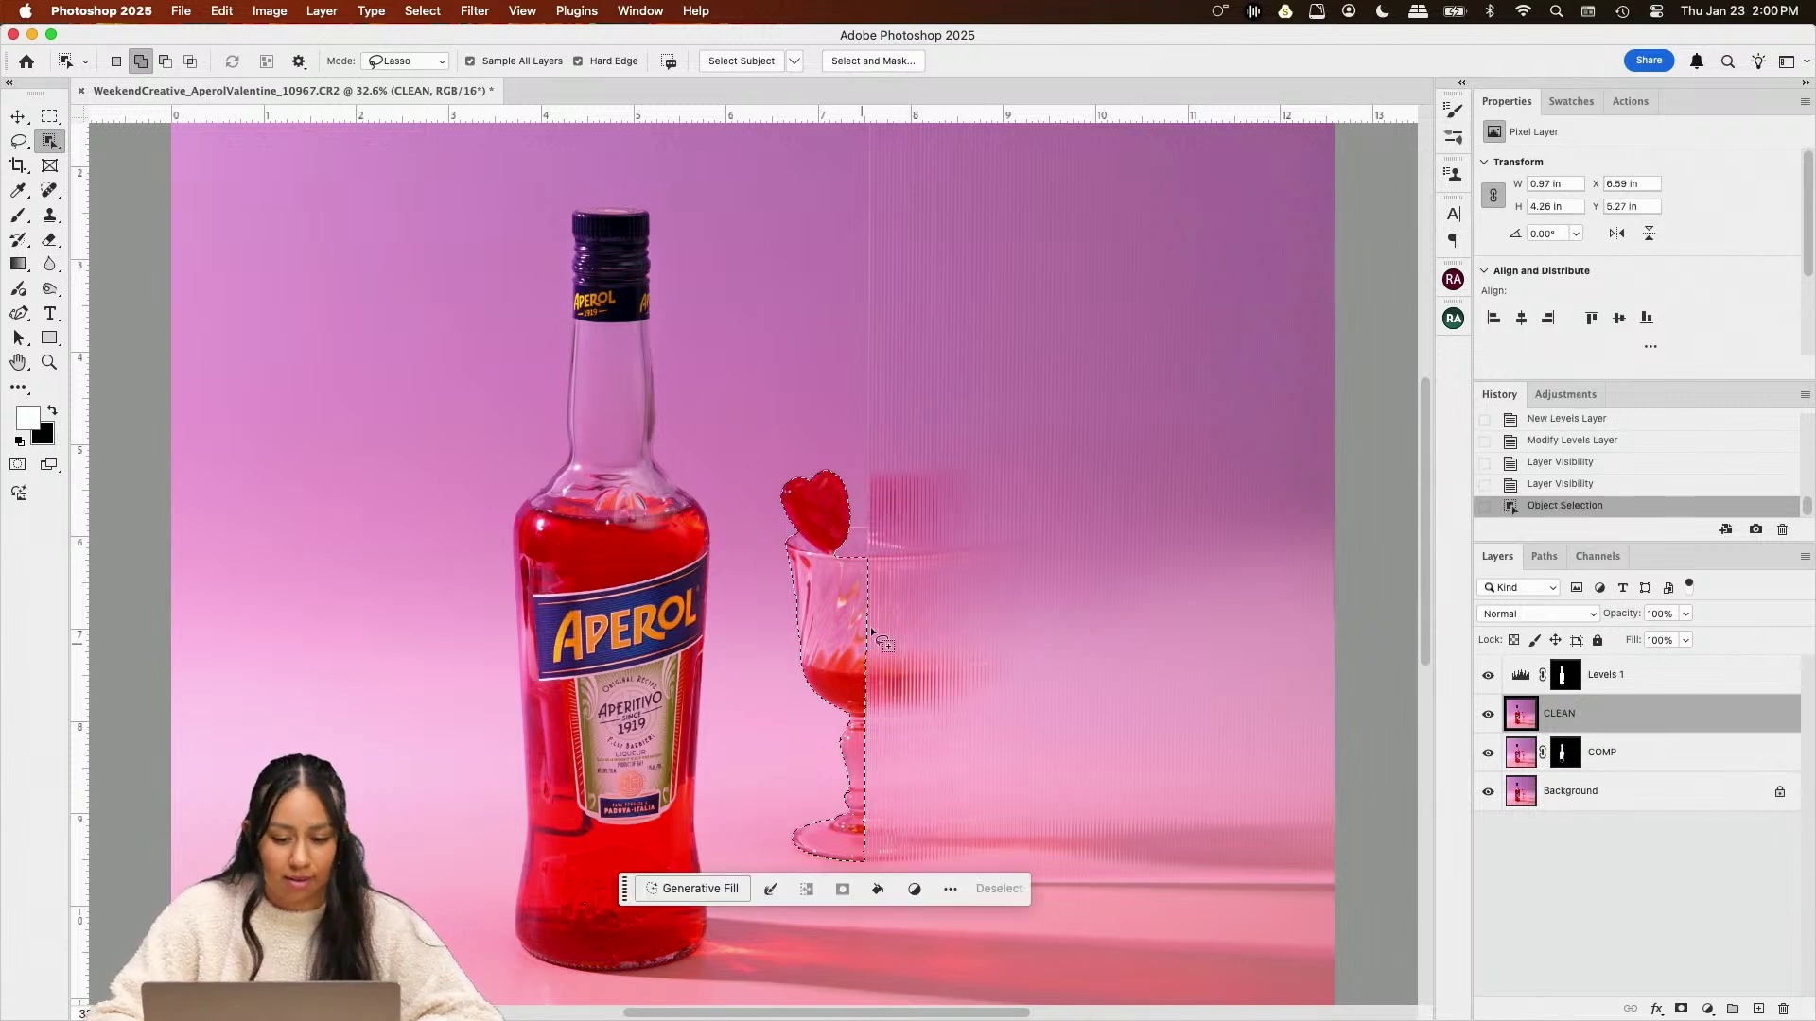
scroll(893, 548, up, 5)
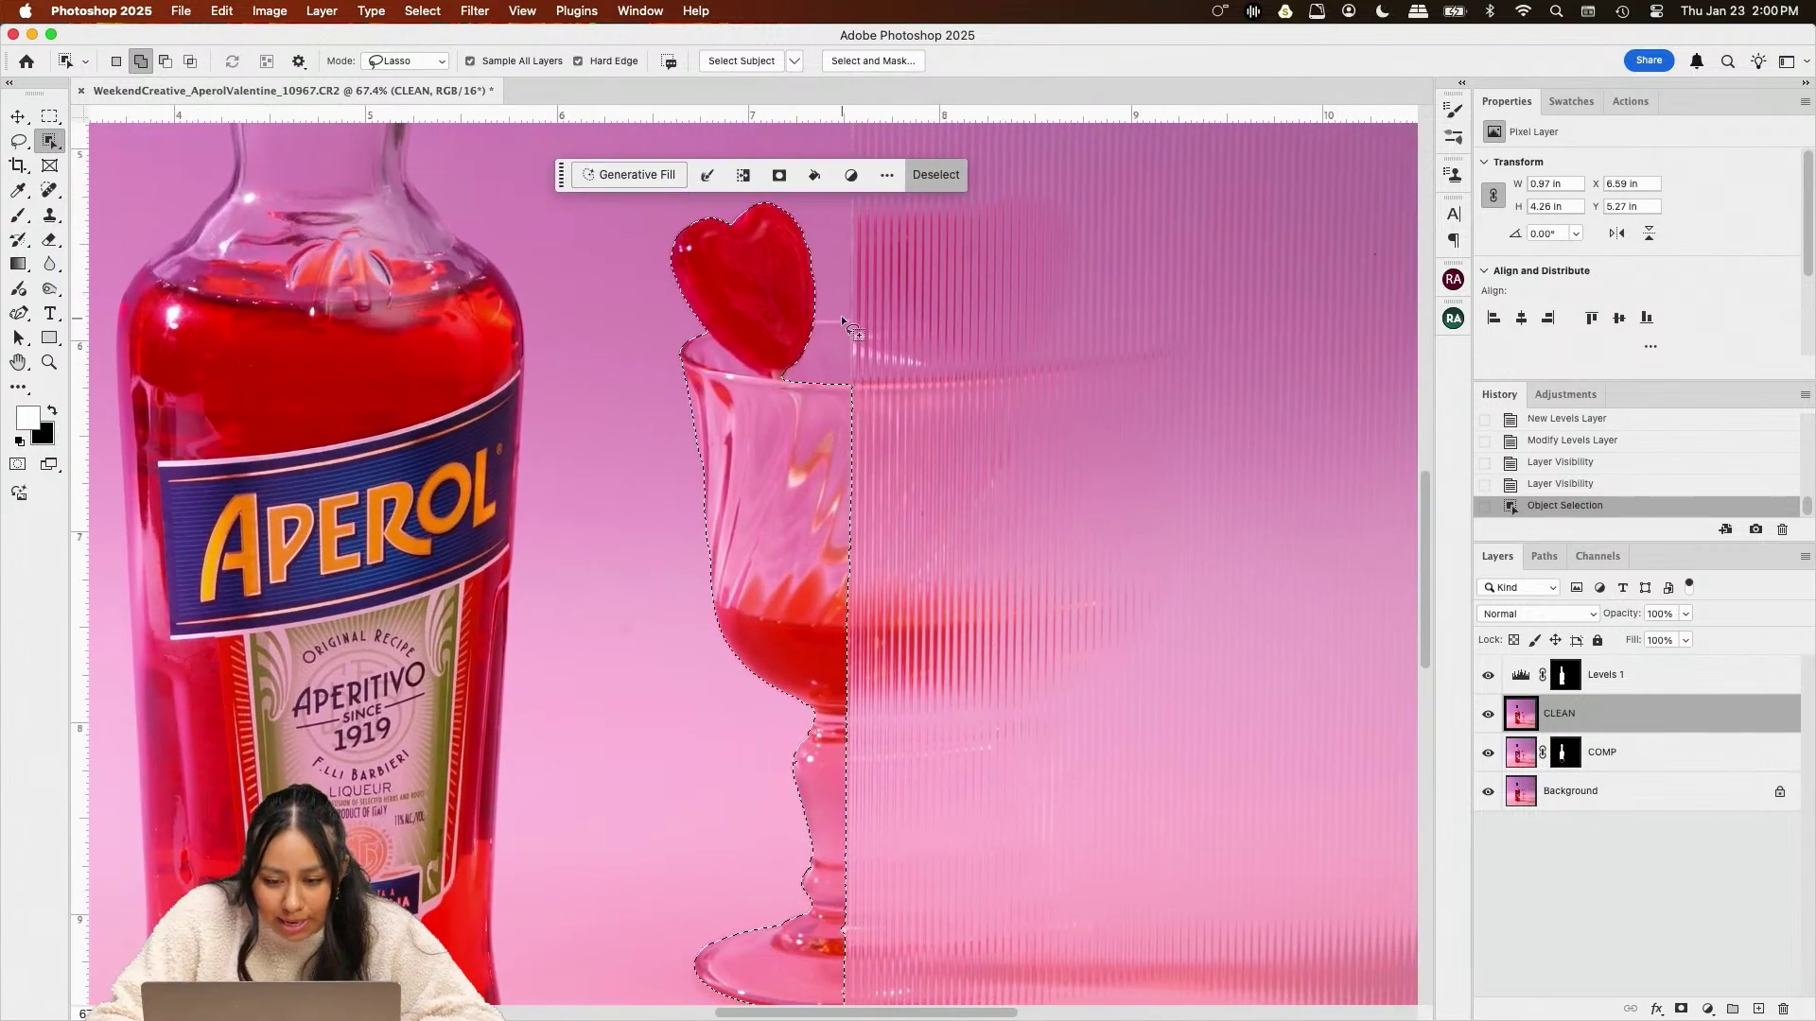
mouse_move(837, 324)
mouse_down()
mouse_move(774, 375)
mouse_move(843, 399)
mouse_move(860, 319)
mouse_up()
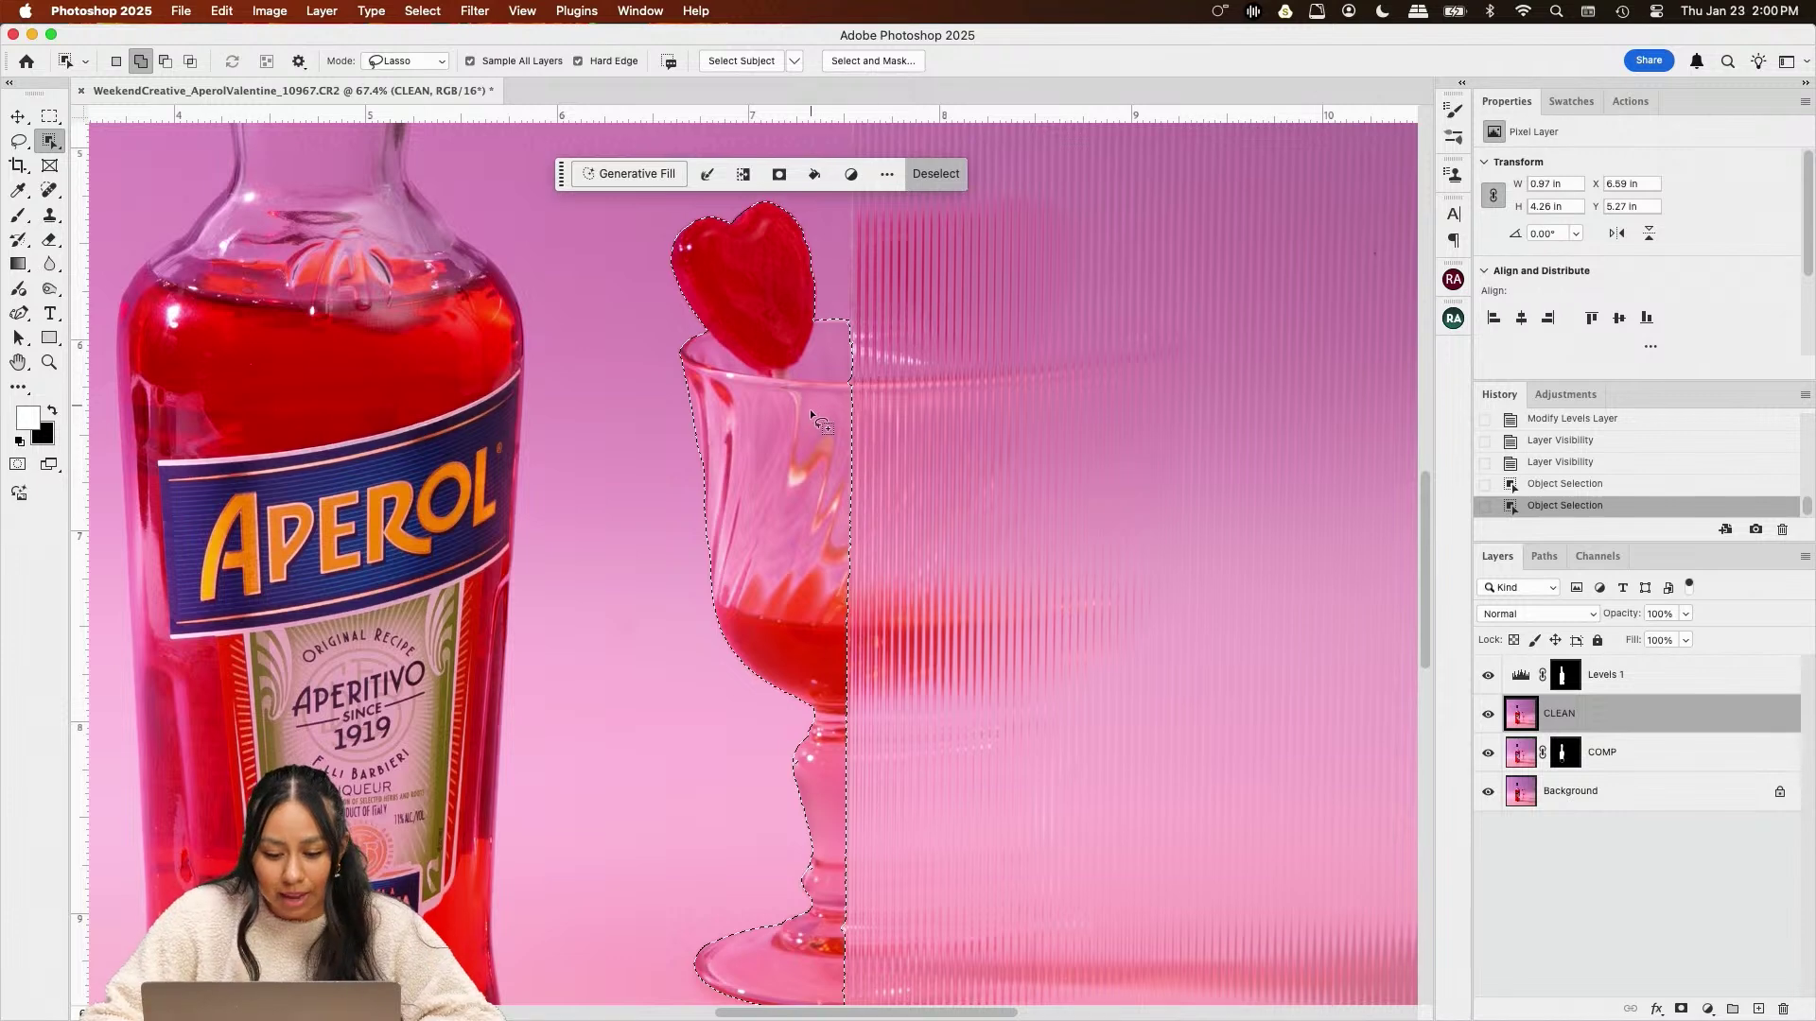
Refine the glass and heart selection in Select and Mask with Radius 3 px, Smooth 9 and Feather 0.8 px
scroll(809, 408, down, 2)
click(744, 925)
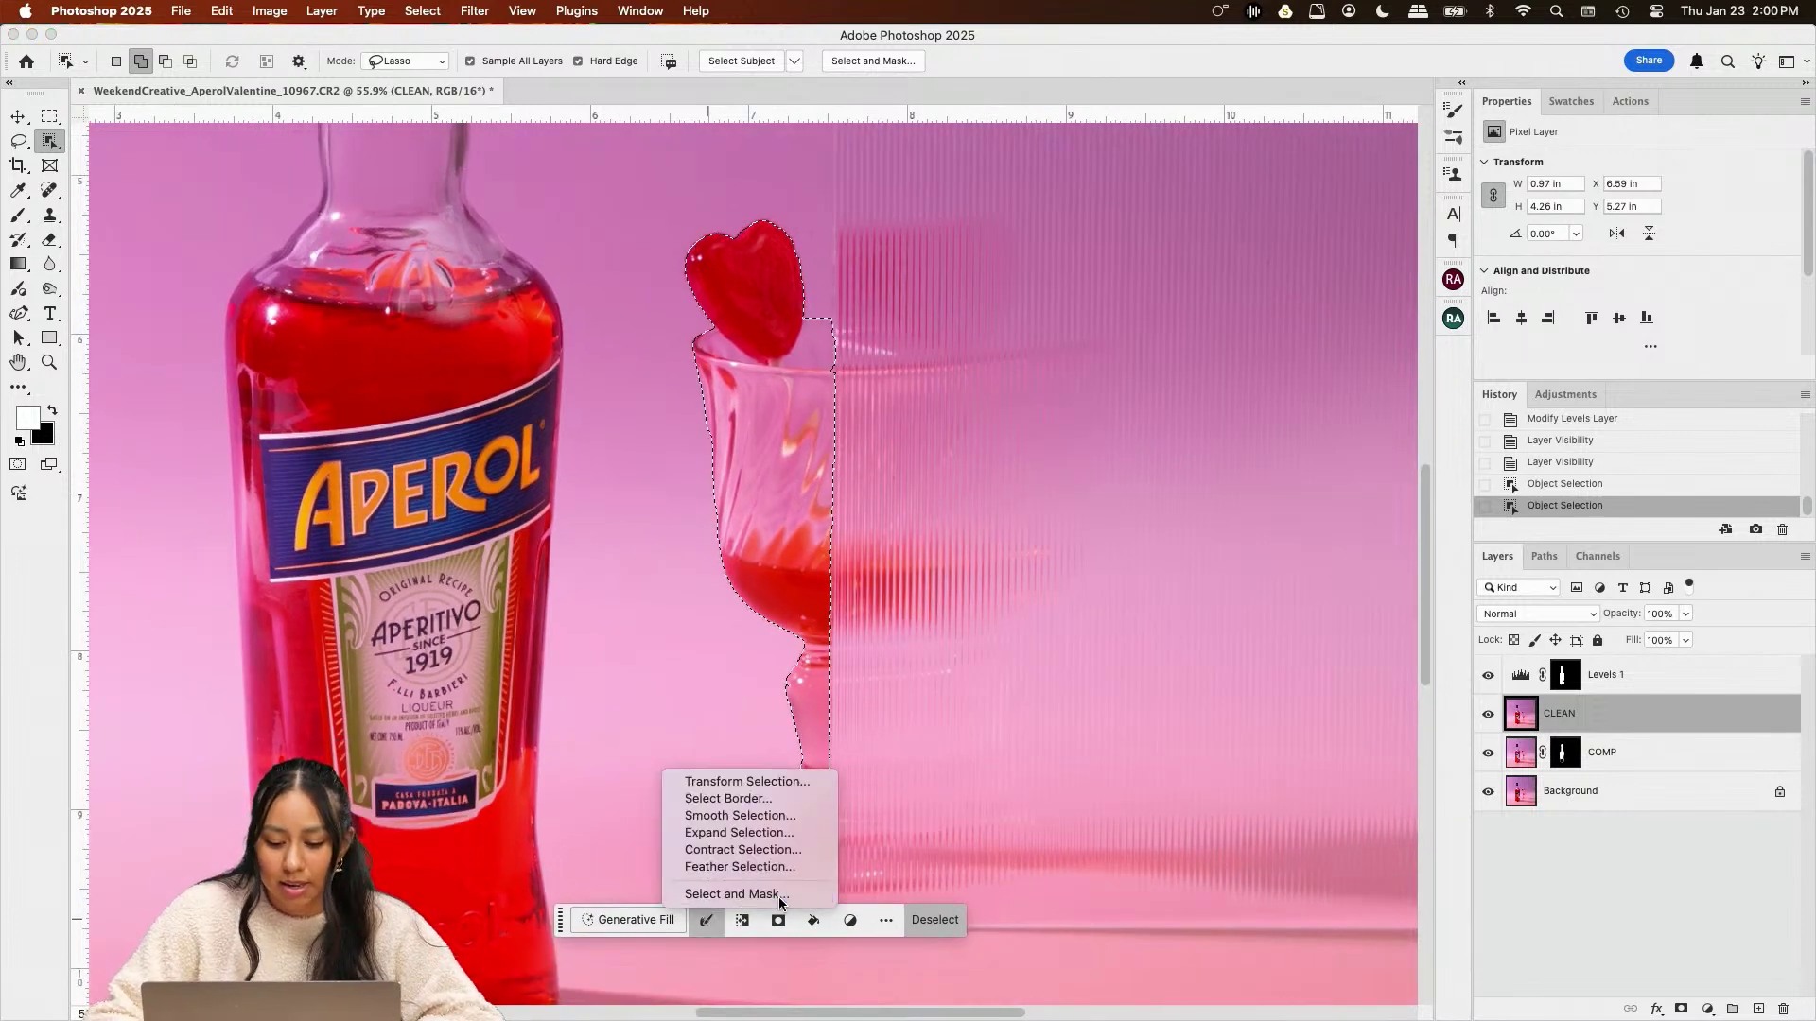
click(736, 893)
drag(1577, 519, 1587, 570)
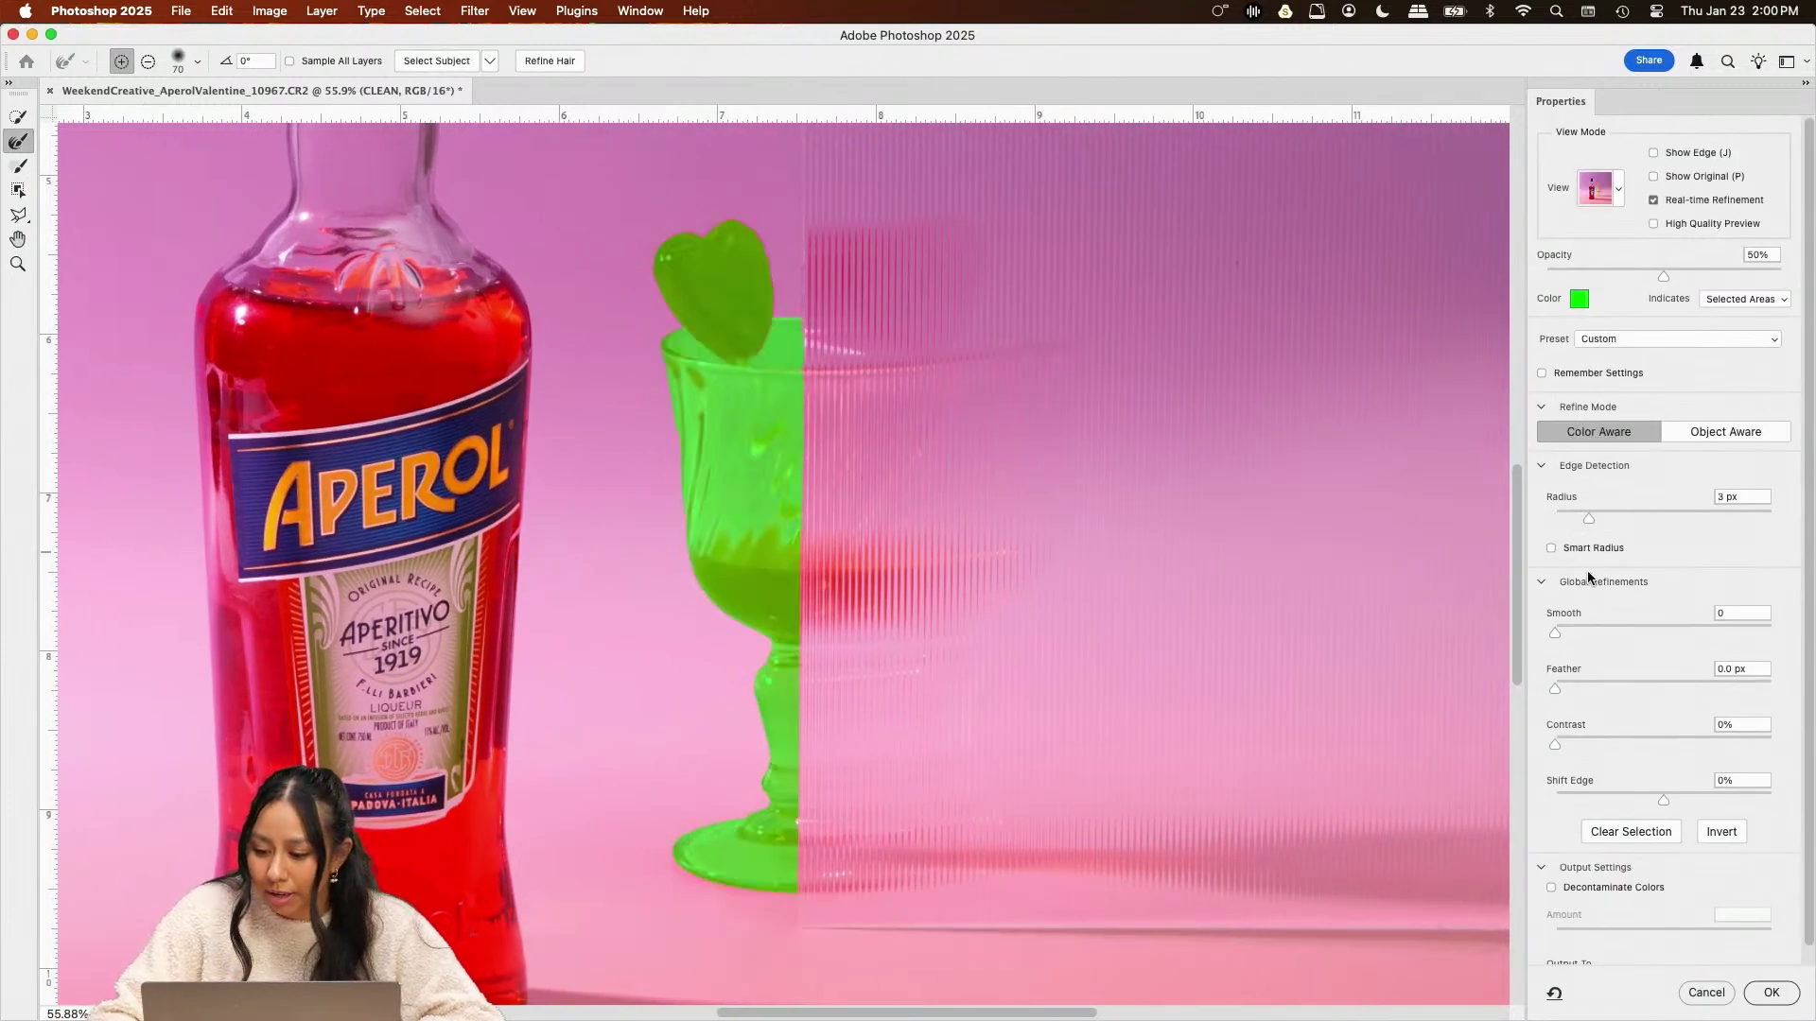
click(1573, 630)
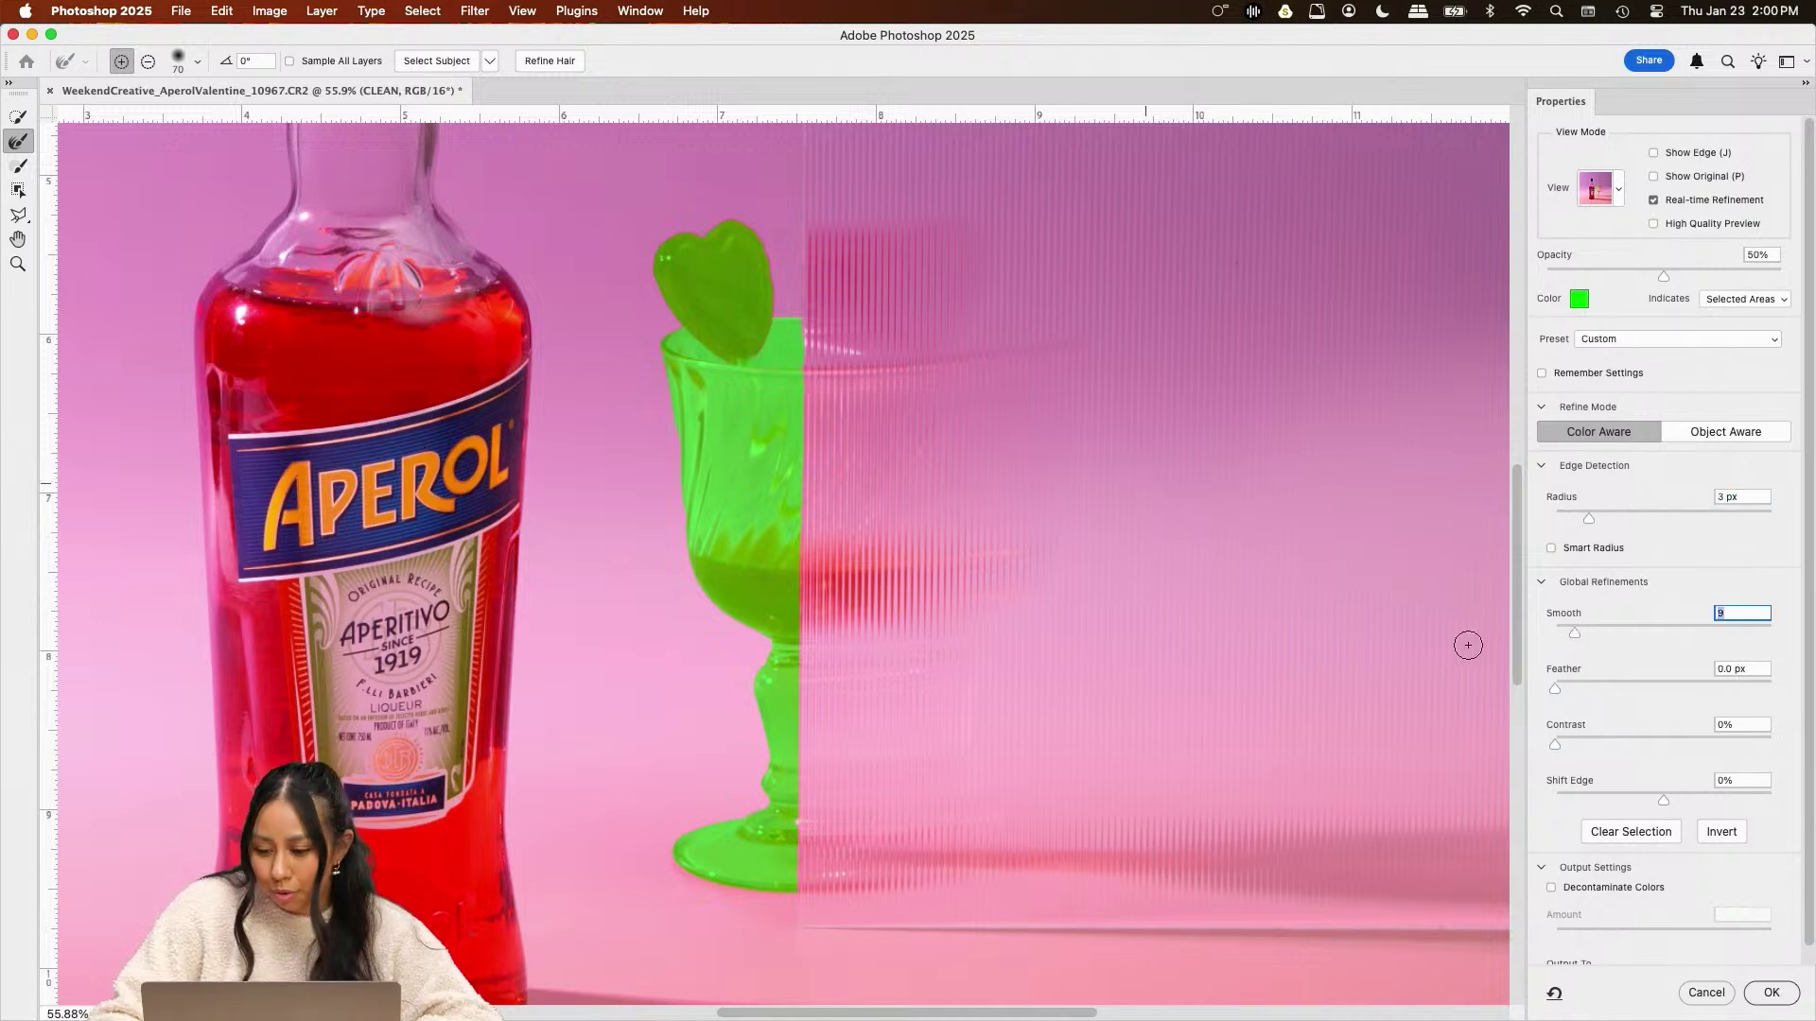
key(Tab)
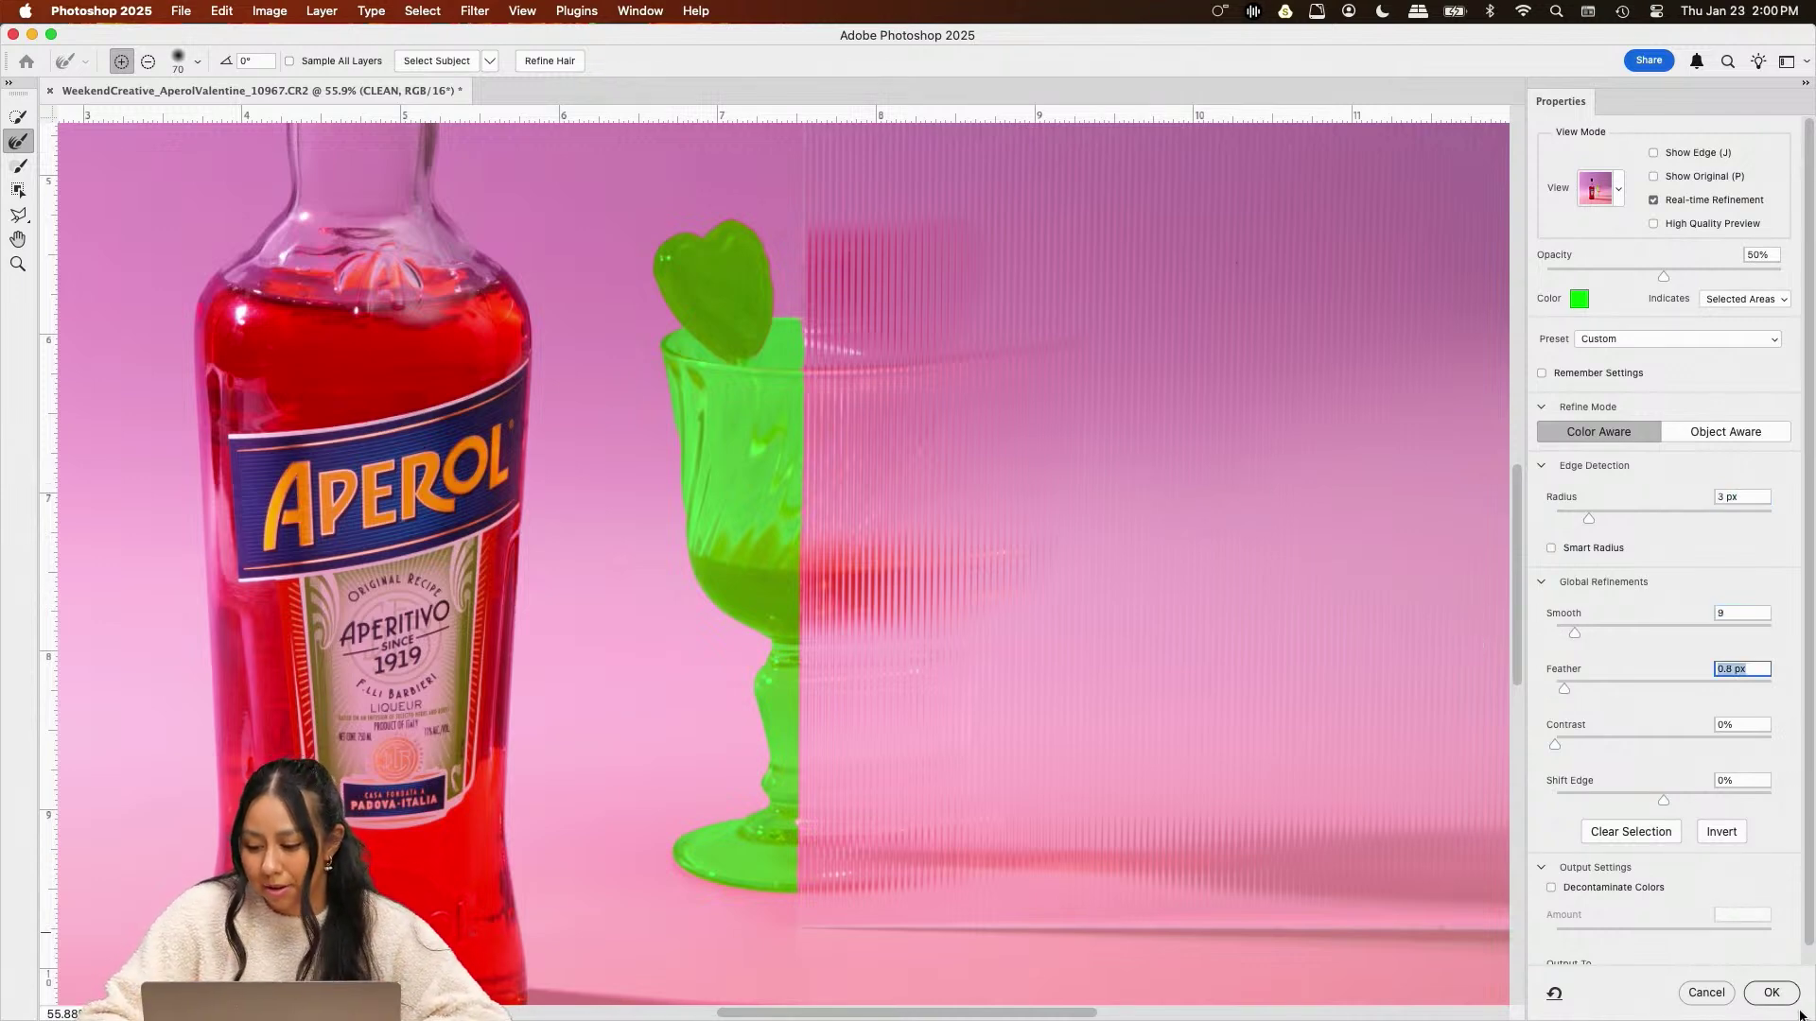
click(1771, 992)
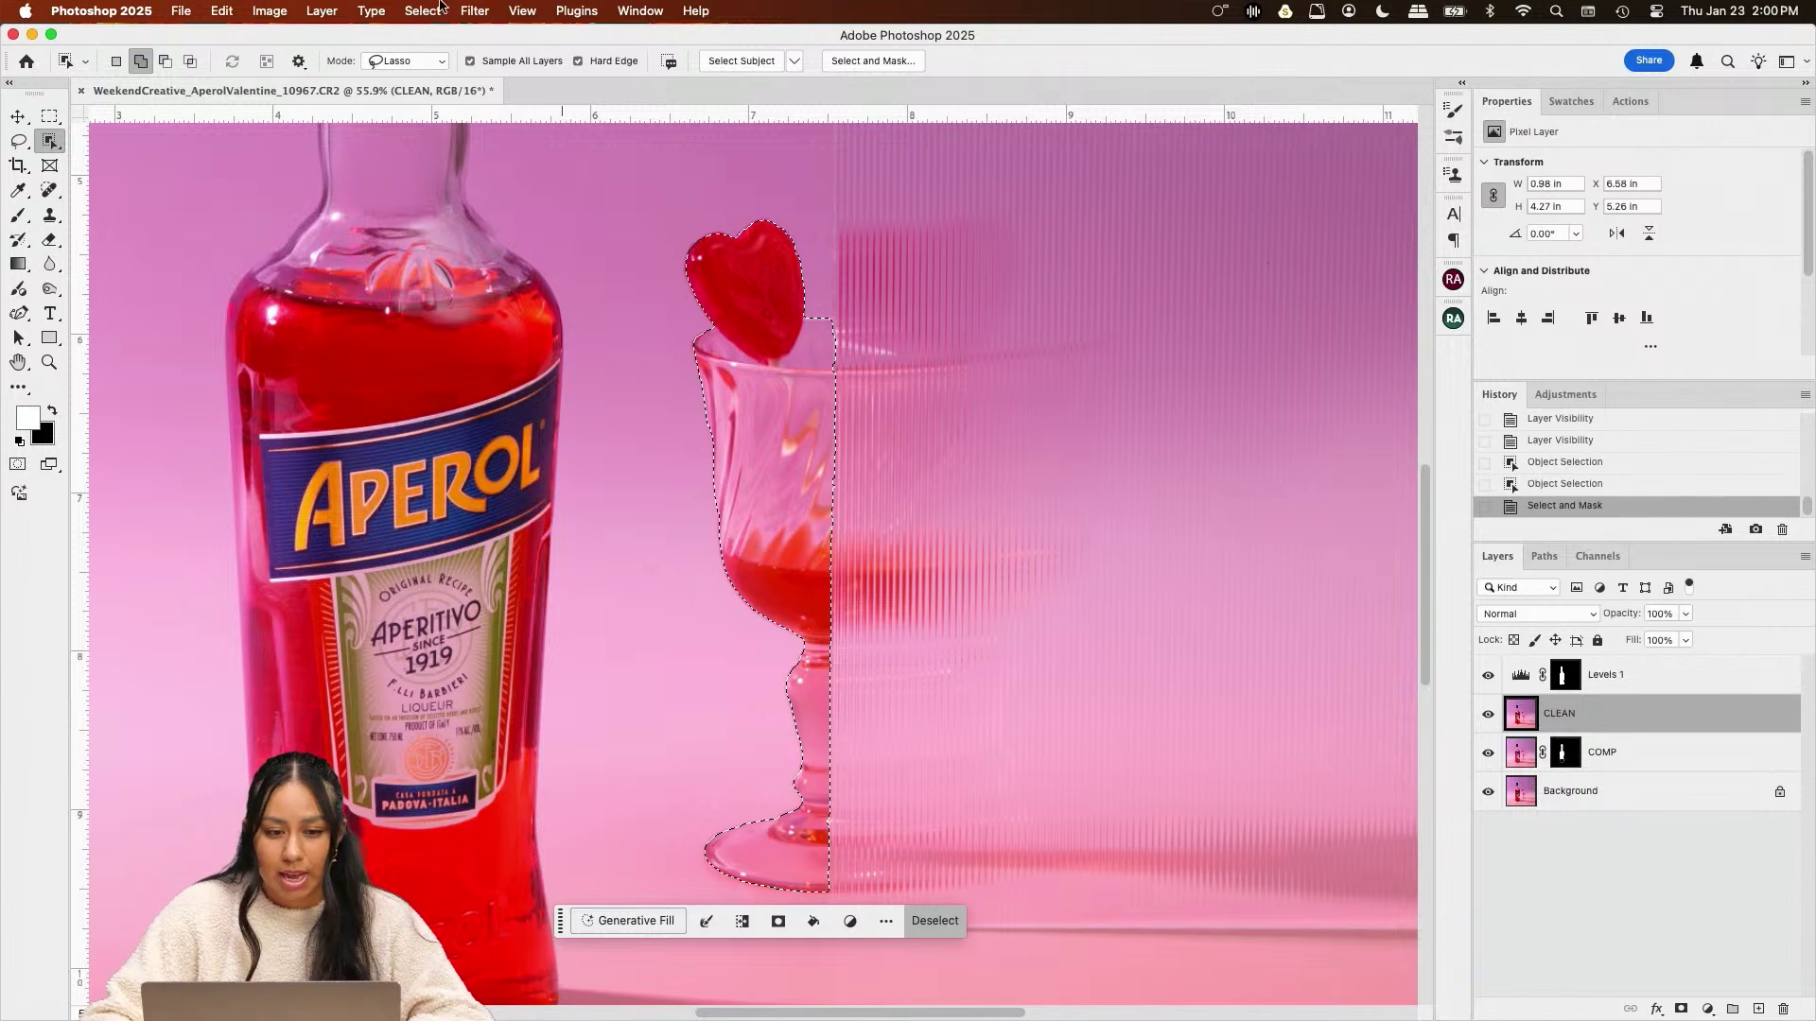
Add a Levels adjustment layer limited to the glass and heart selection with input levels 15, 1.06 and 248
click(321, 11)
mouse_move(424, 256)
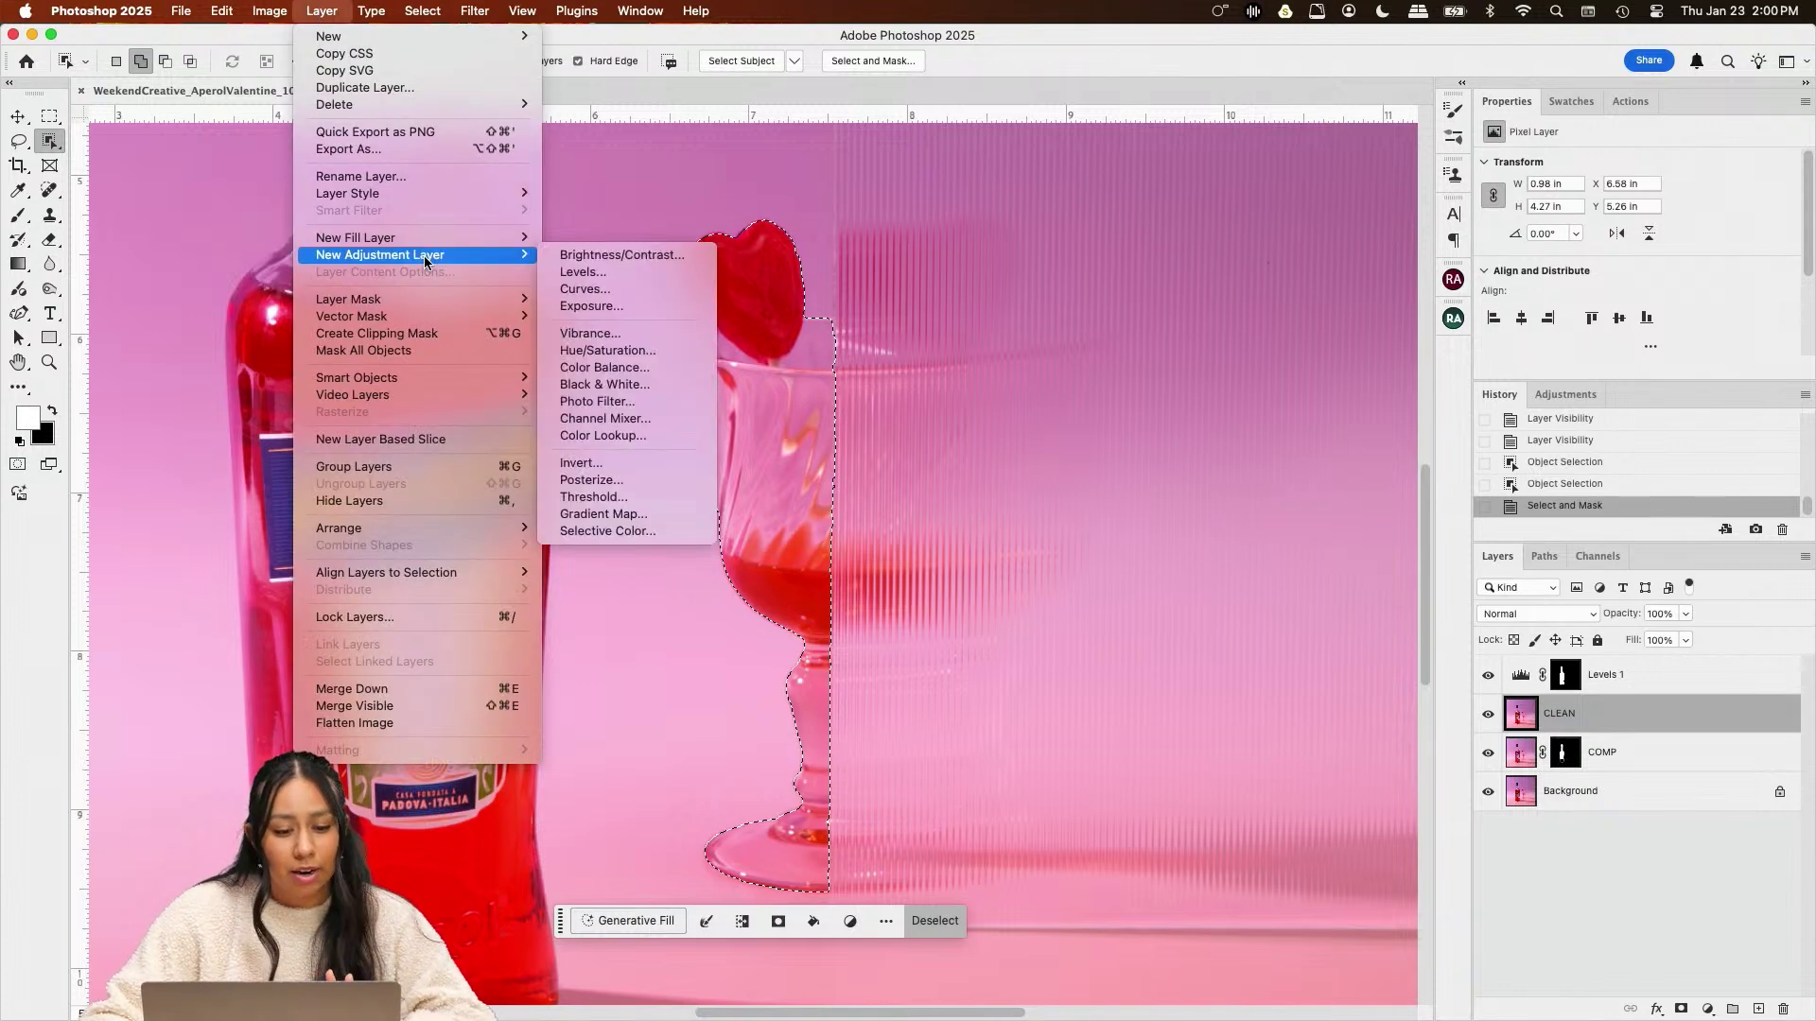
click(583, 272)
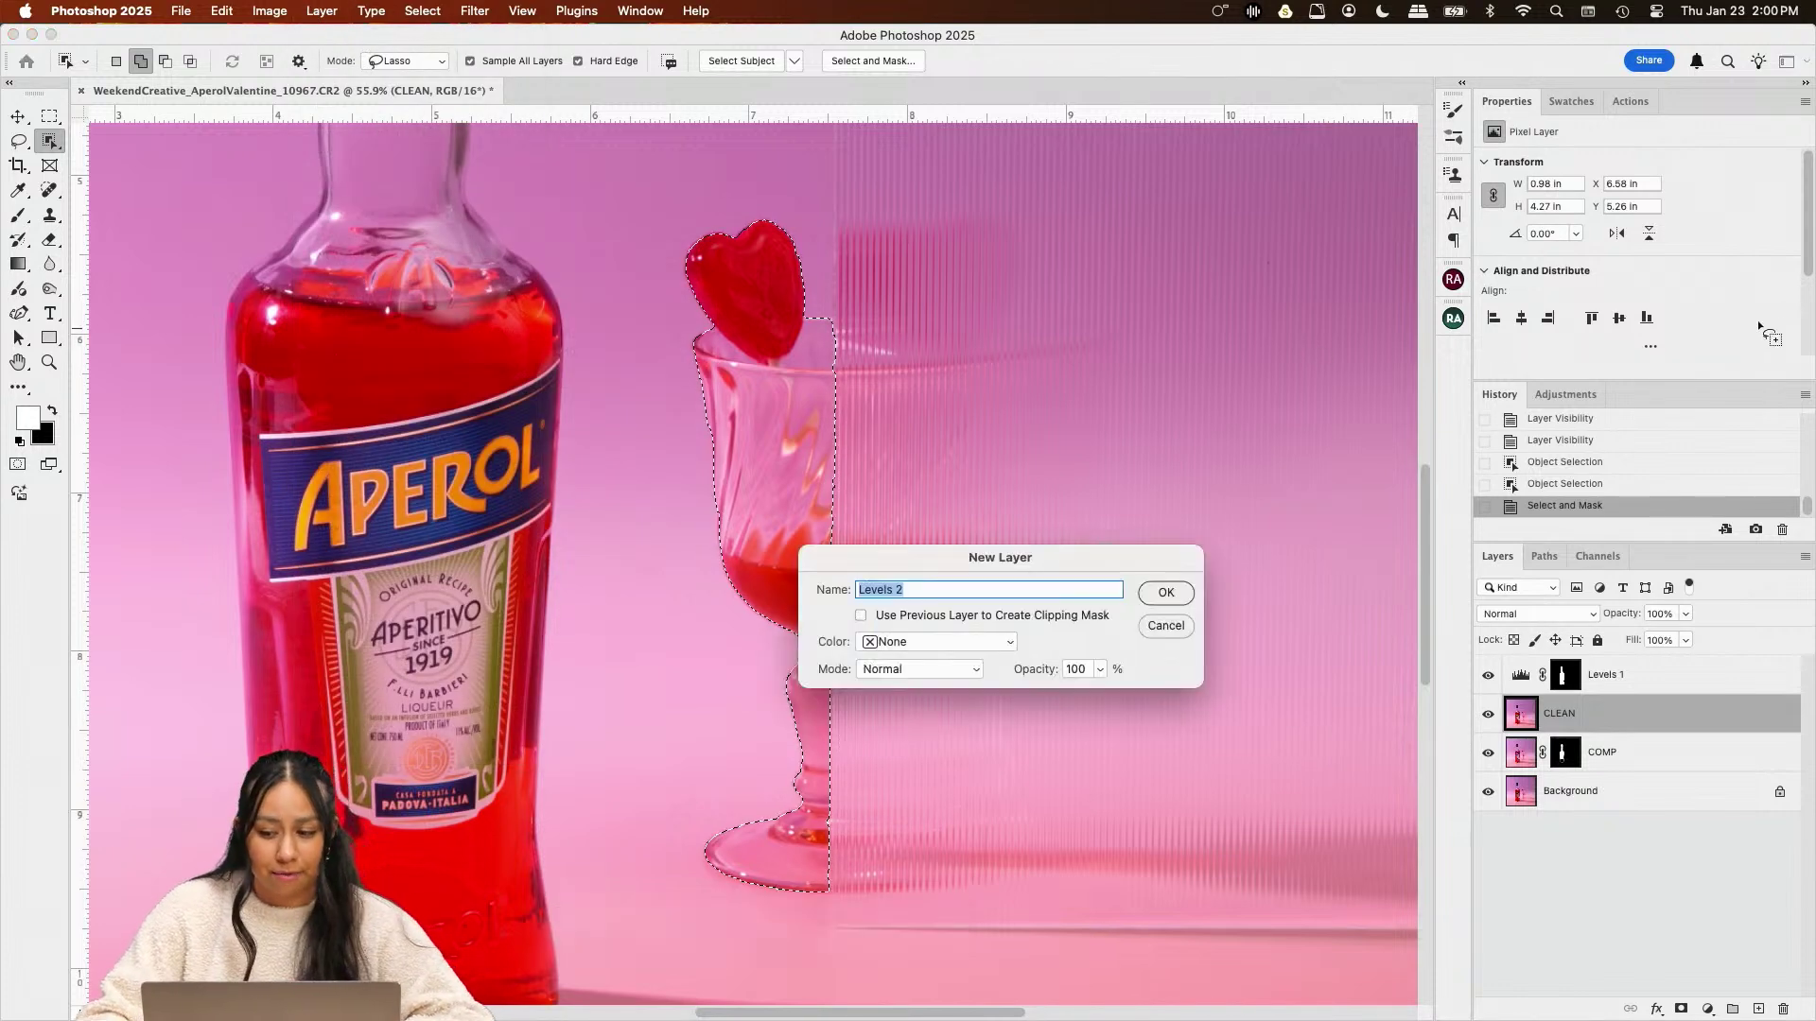
key(Return)
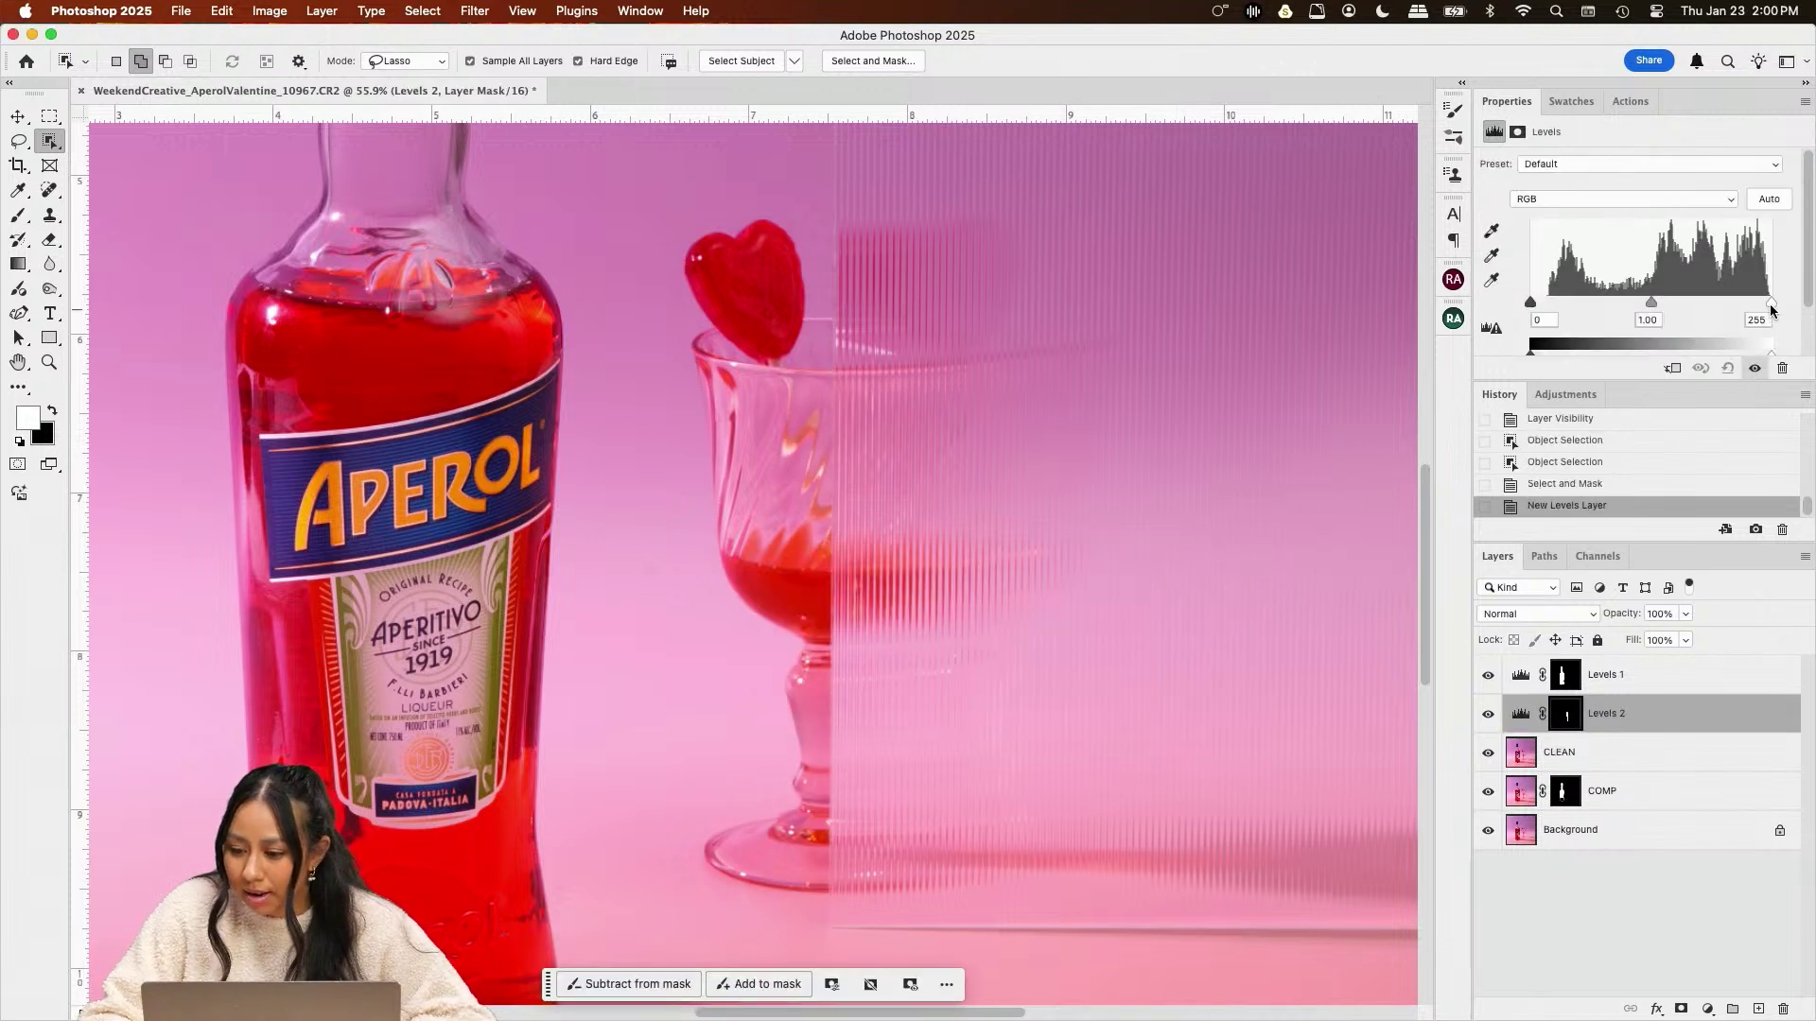
drag(1770, 304, 1764, 303)
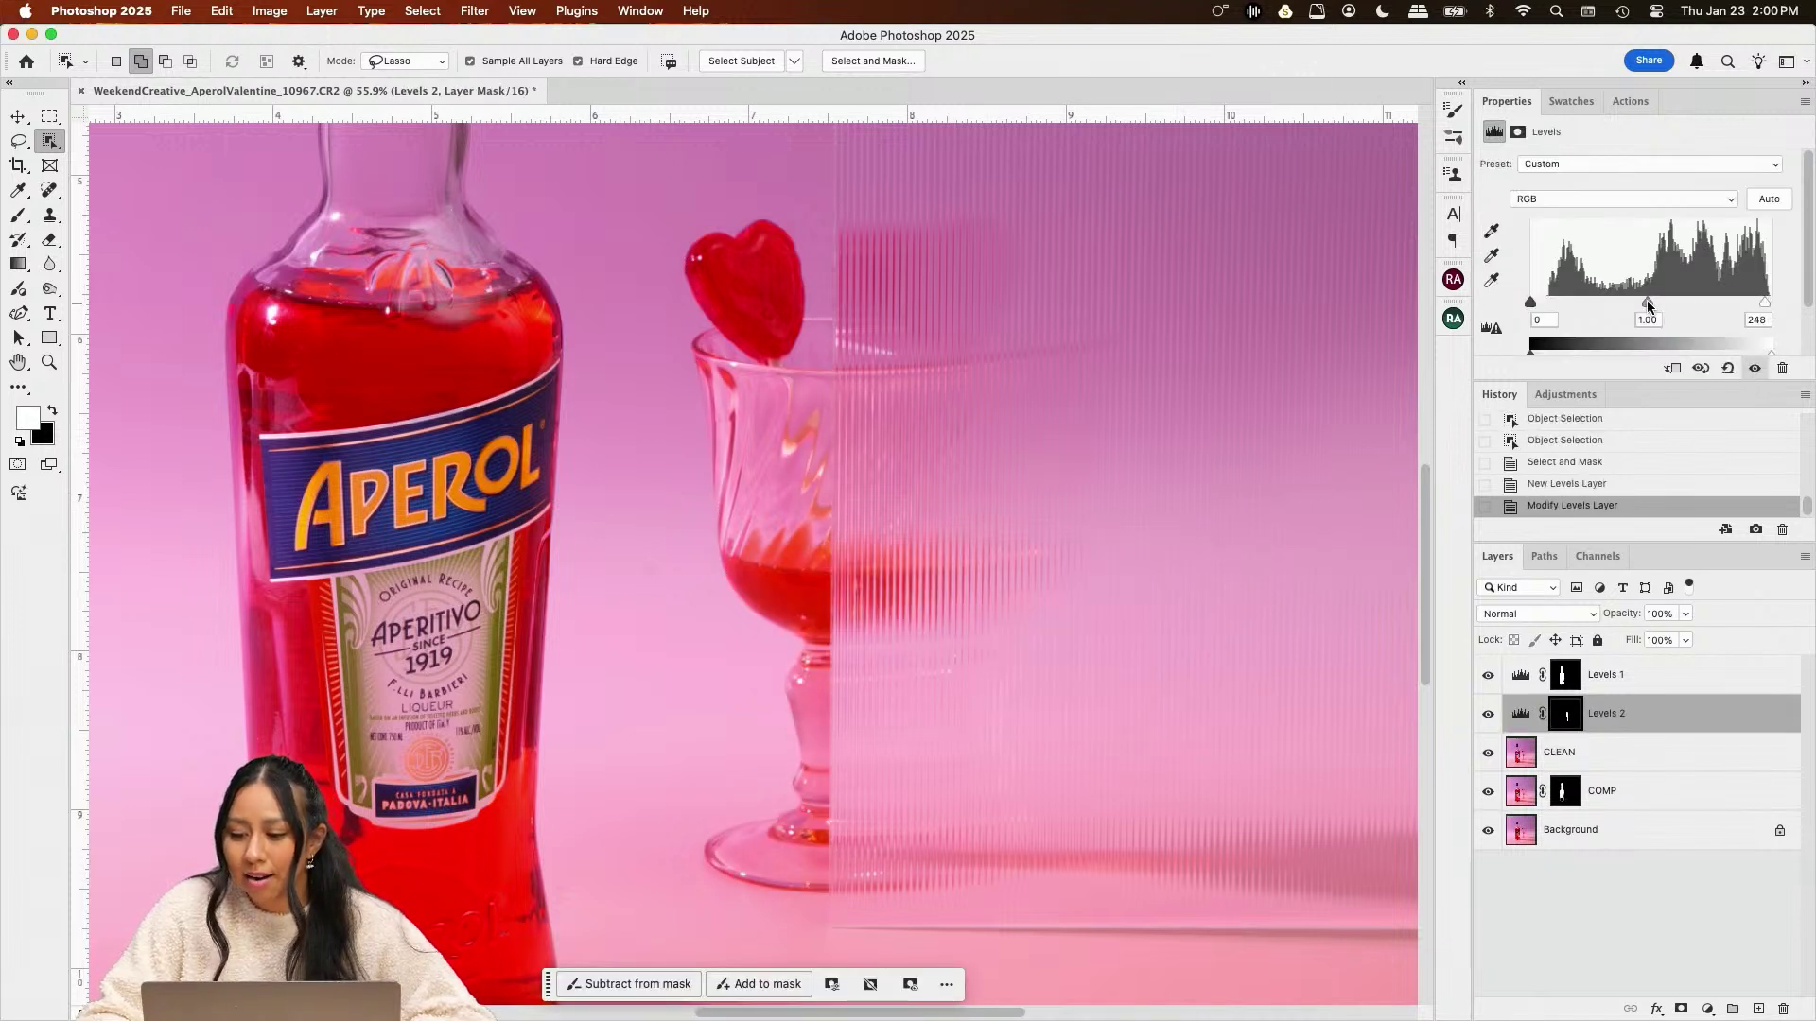
drag(1648, 303, 1642, 304)
drag(1531, 303, 1544, 305)
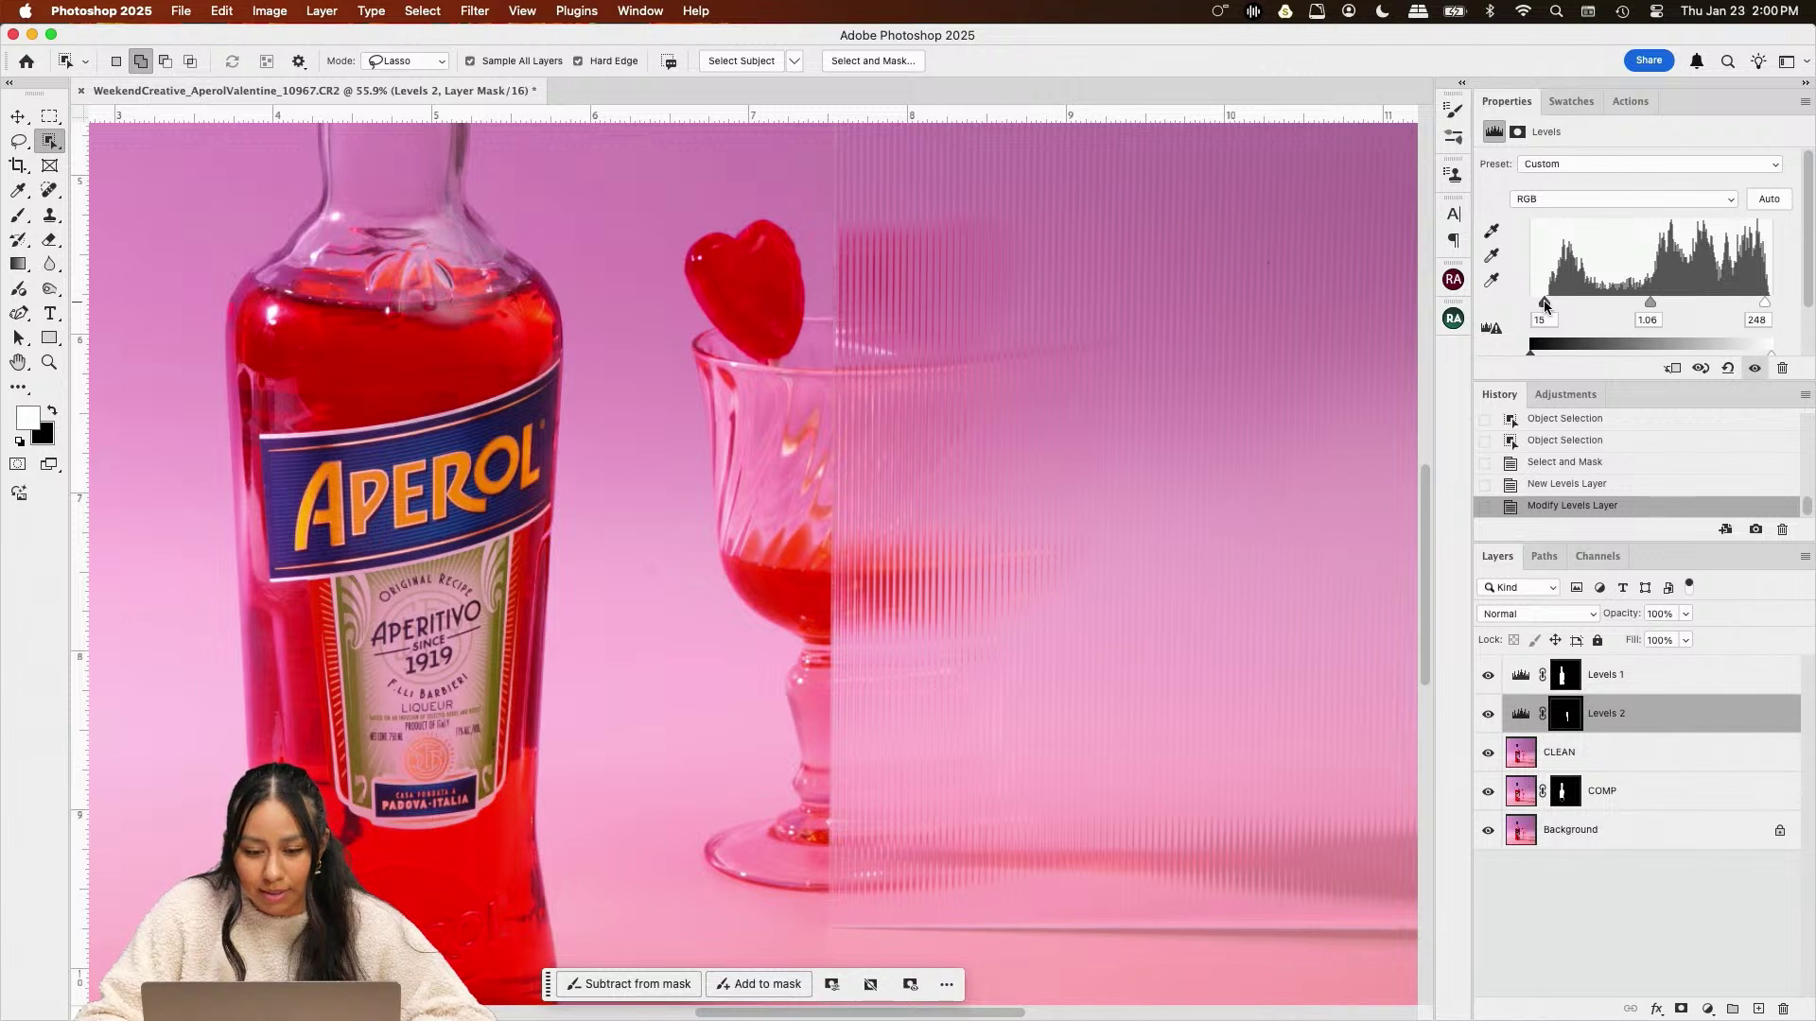
Rename the bottle's Levels layer to BOTTLE and the glass's Levels layer to COCKTAIL
double_click(1606, 714)
text(Co)
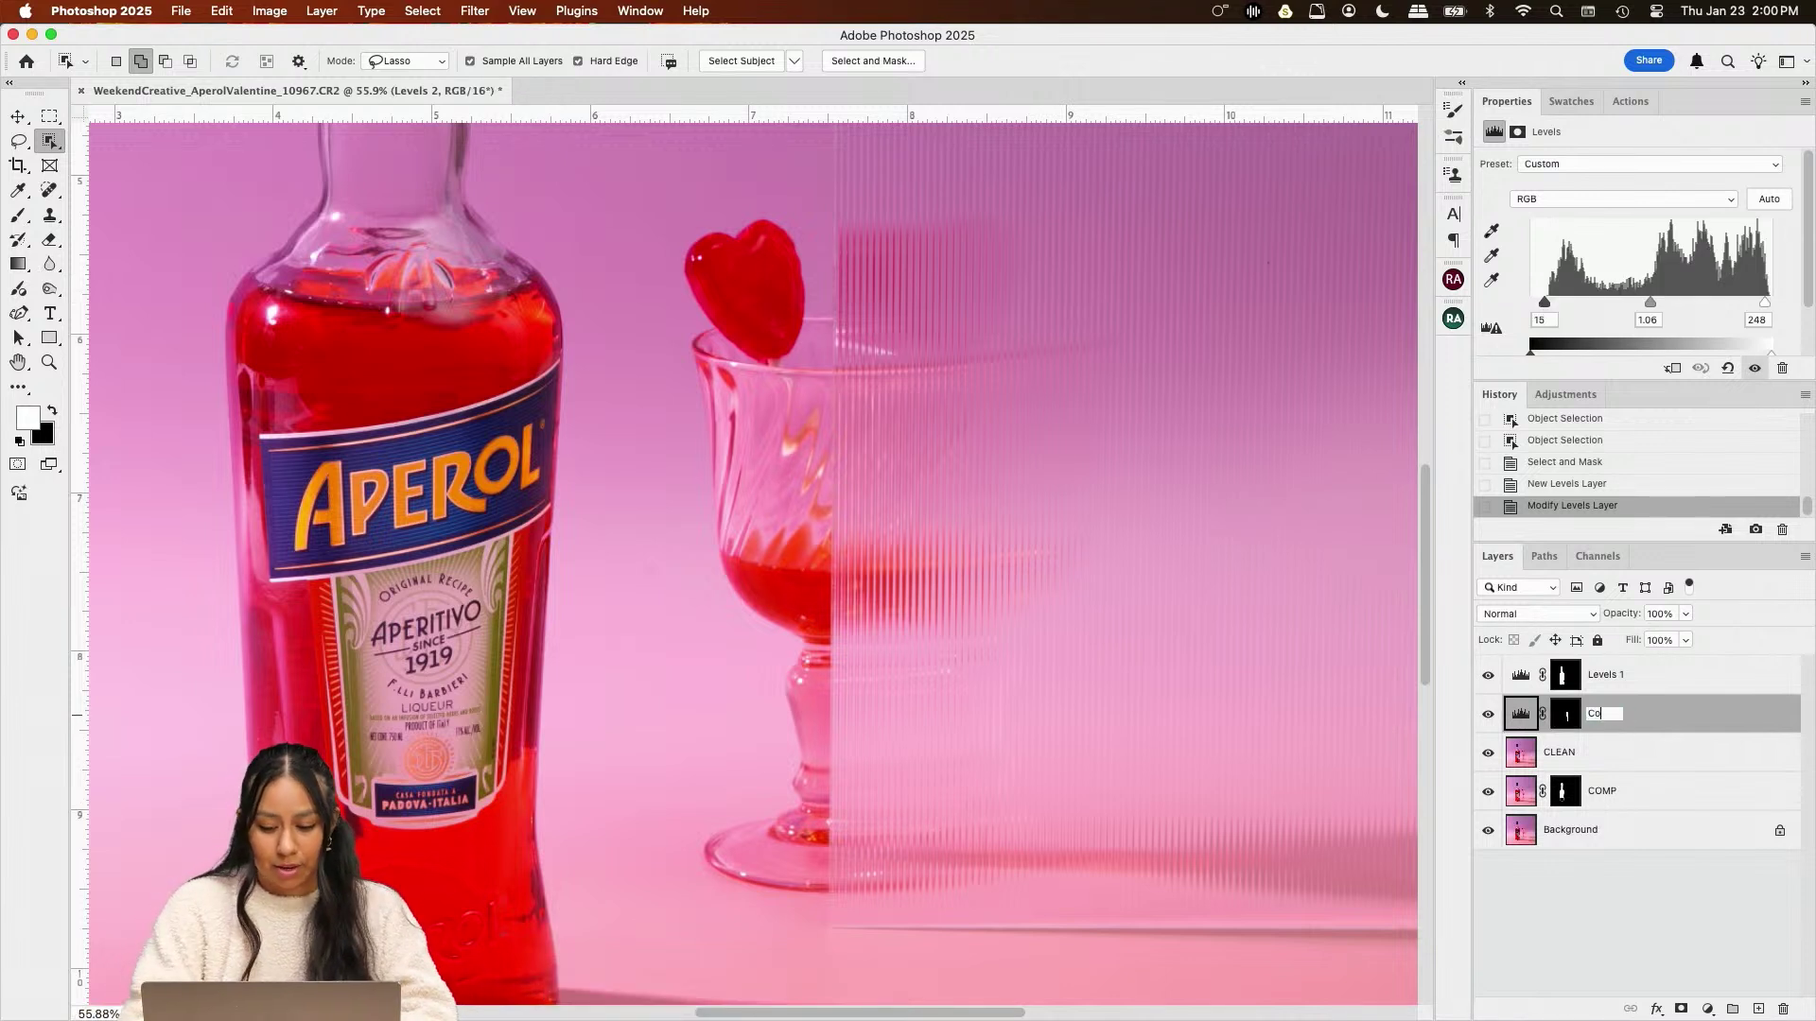
text(cktail)
key(Return)
double_click(1605, 676)
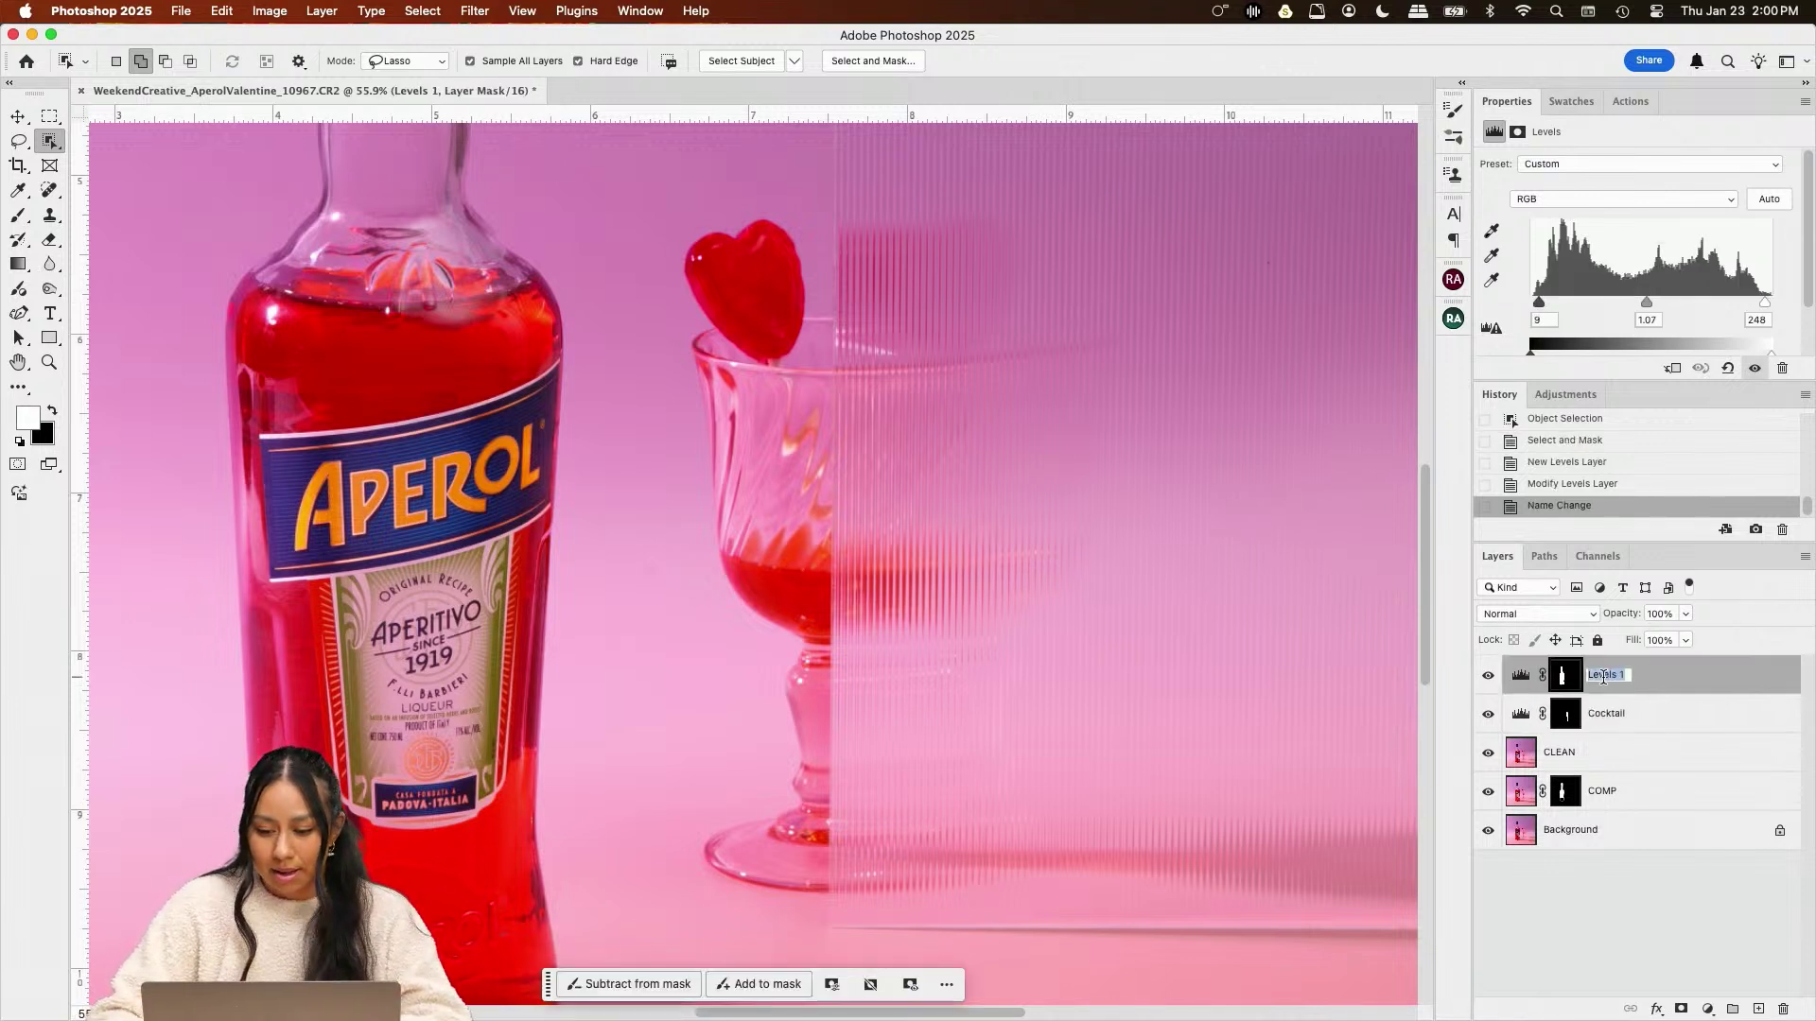
text(BOTTLE)
key(Return)
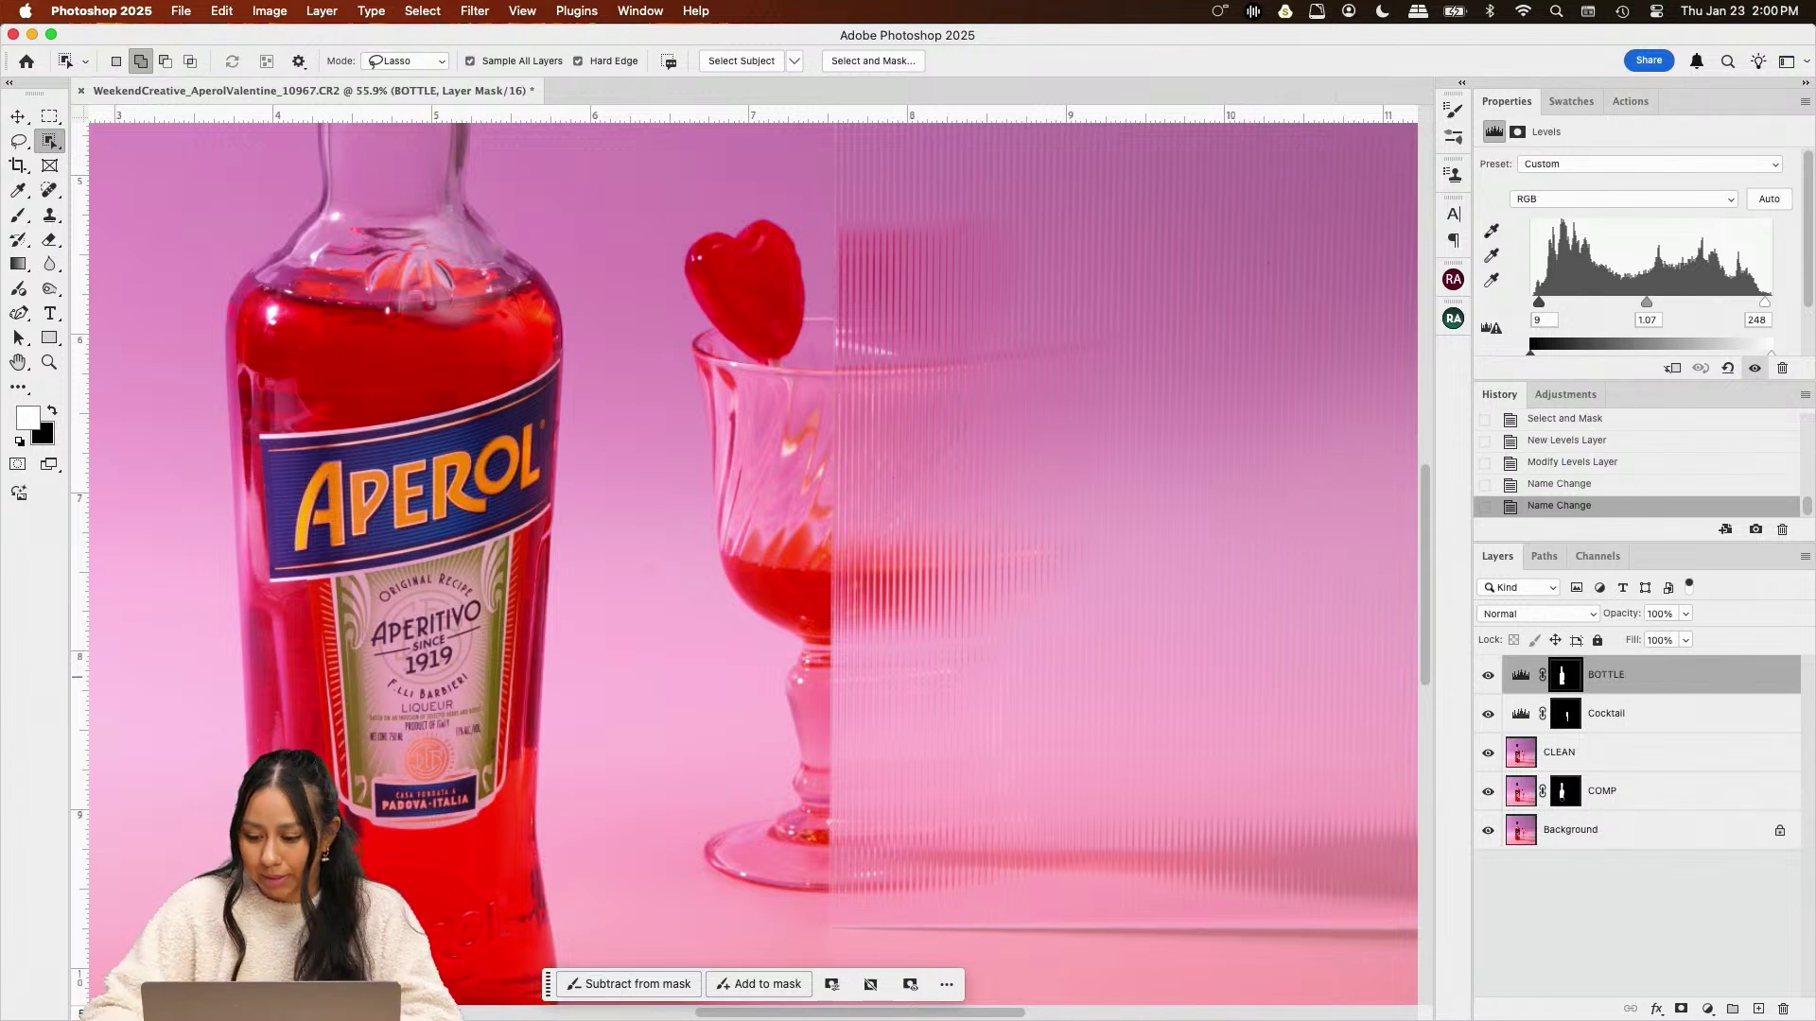
double_click(1614, 715)
text(COCKTAIL)
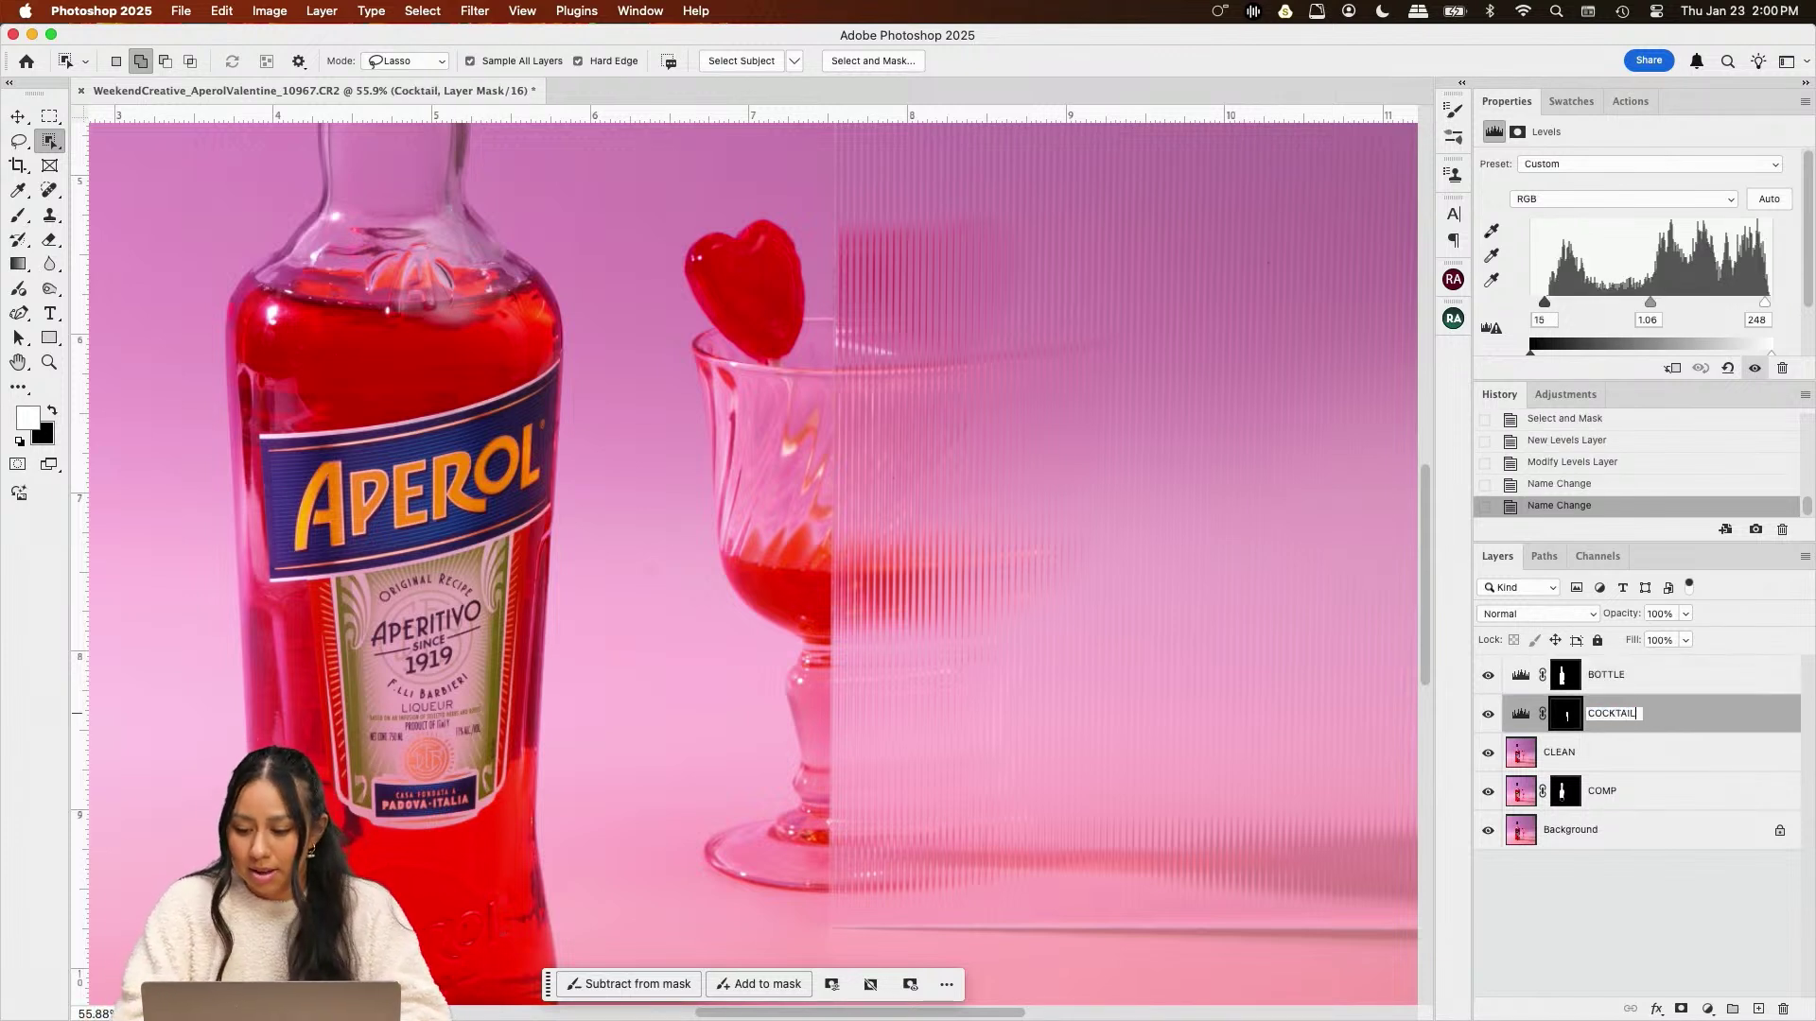
key(Return)
Make the CLEAN layer active and check the whole composition with both Levels adjustments
click(1548, 736)
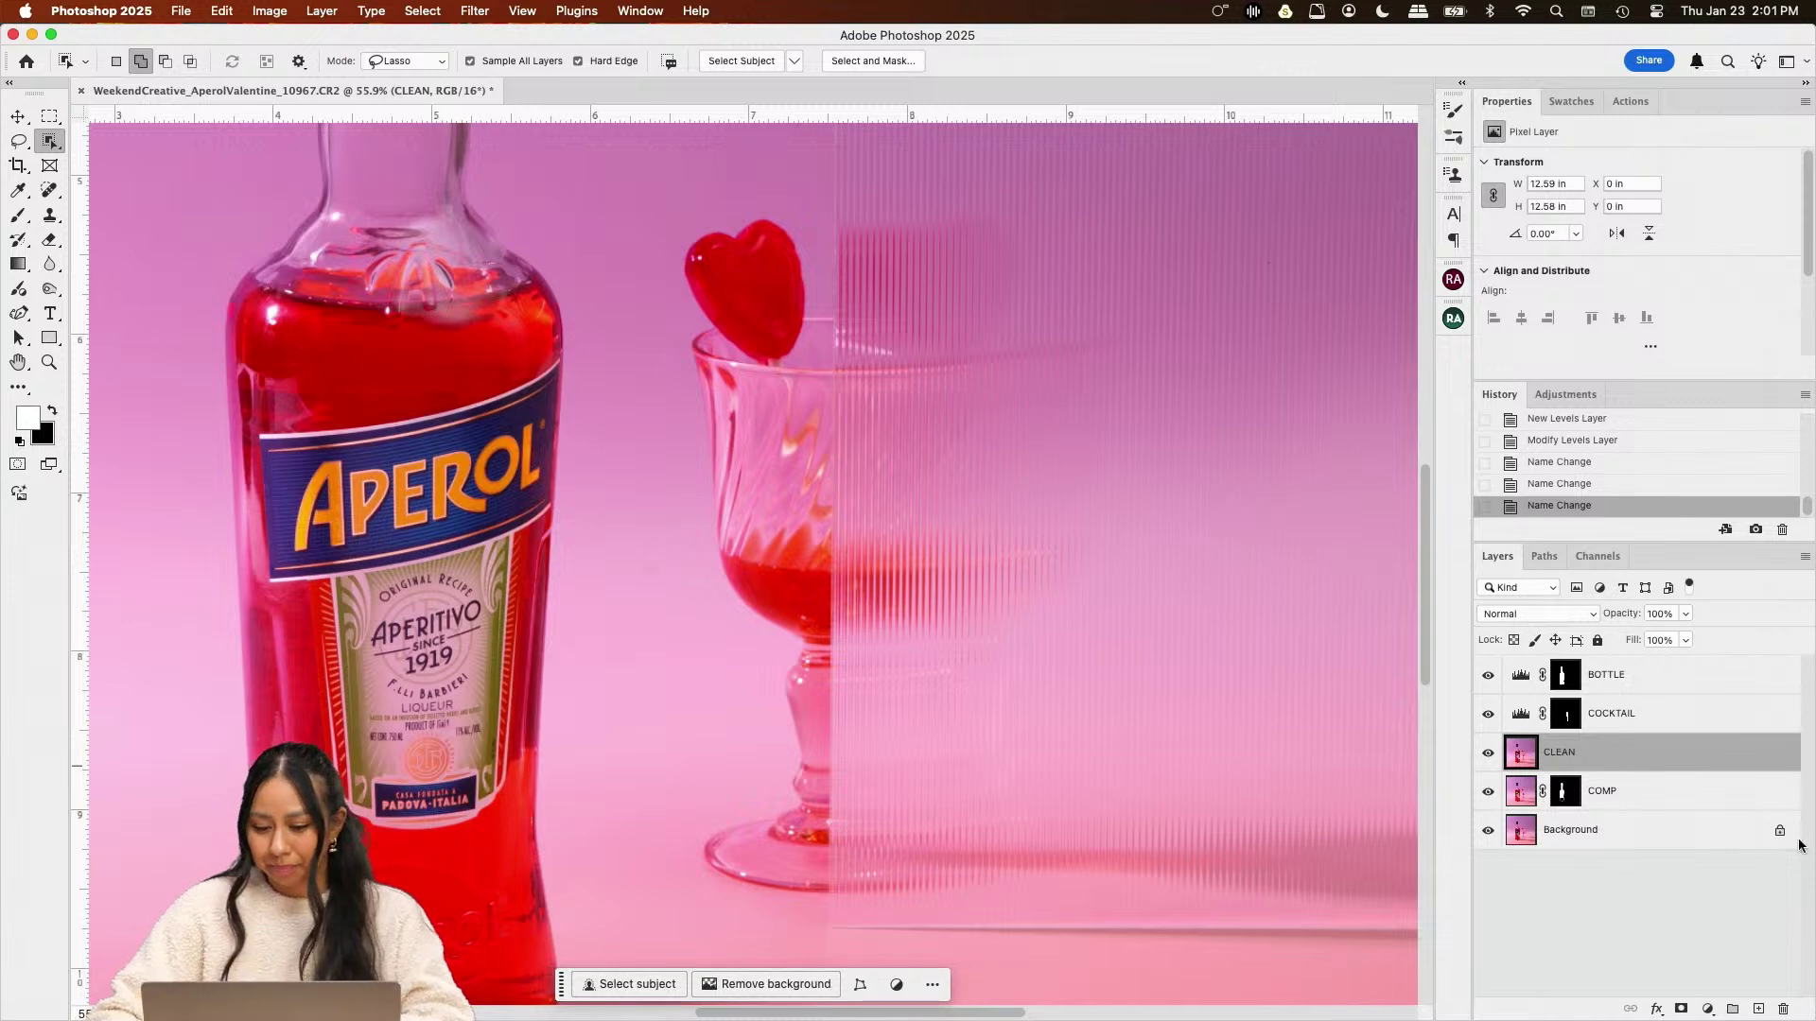
scroll(860, 522, down, 2)
scroll(859, 522, down, 3)
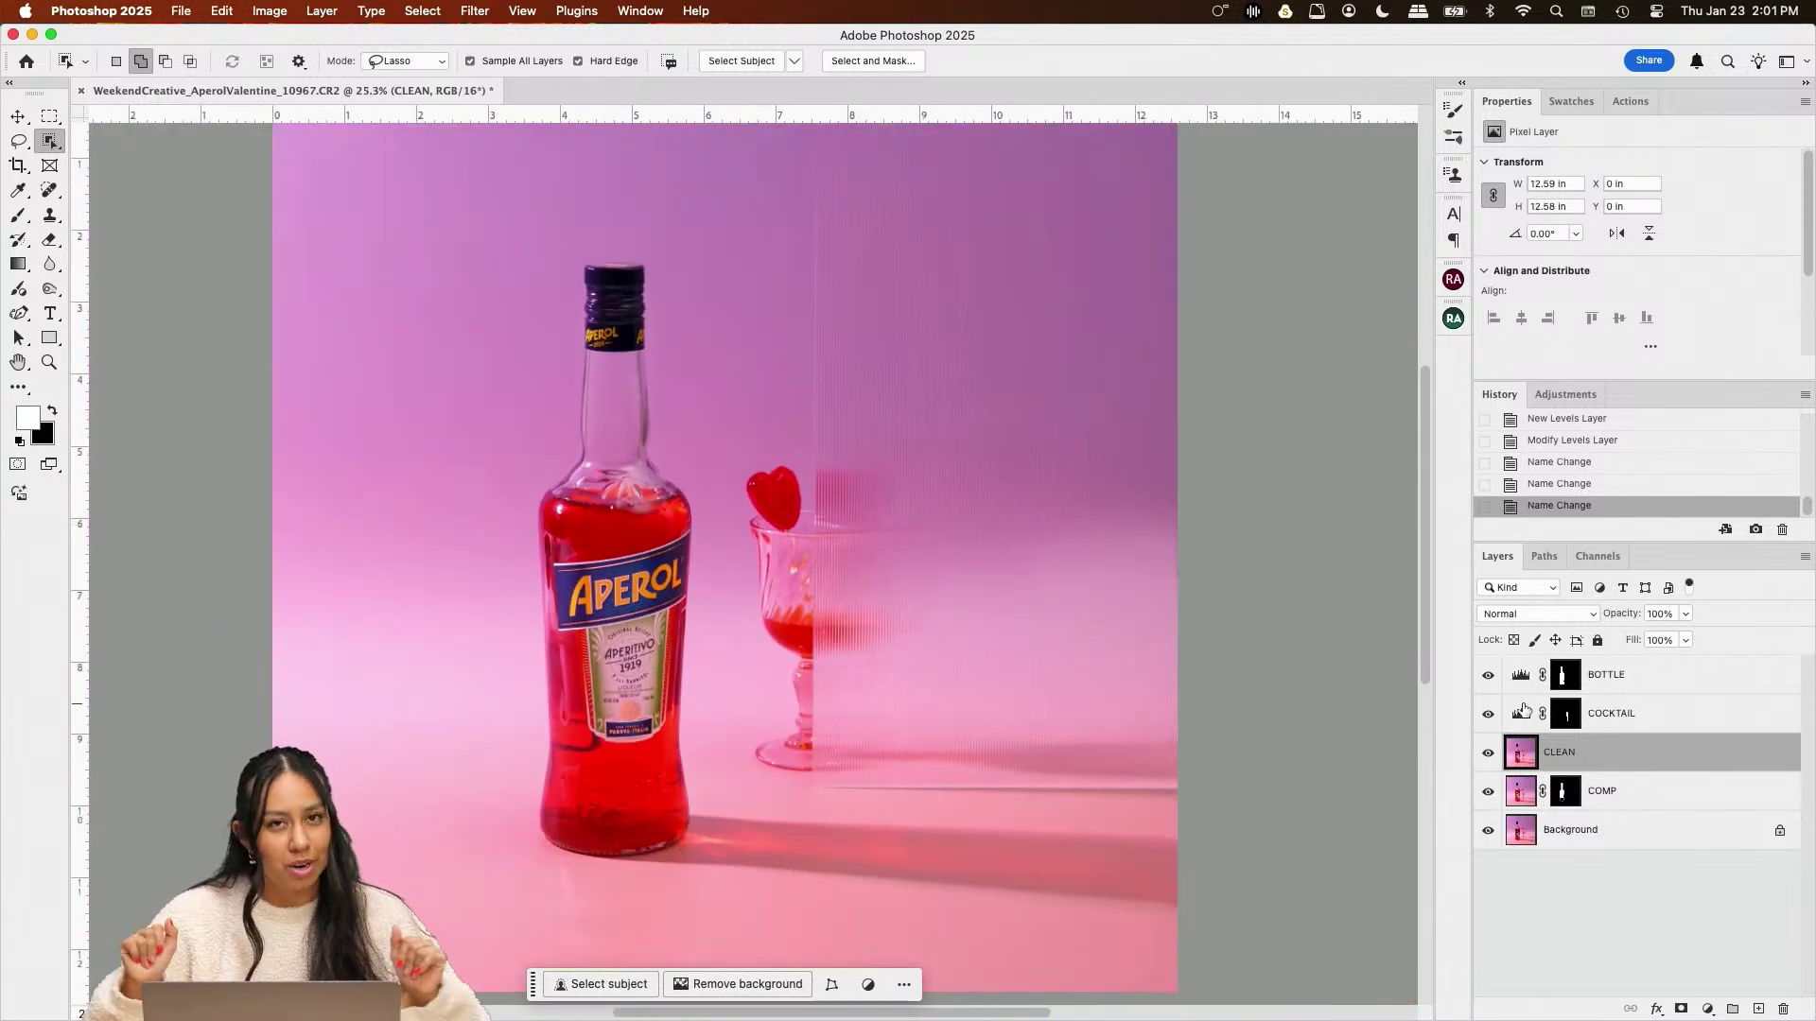
Load the BOTTLE mask as a selection and copy the bottle onto a new layer above the BOTTLE Levels layer
super+click(1565, 681)
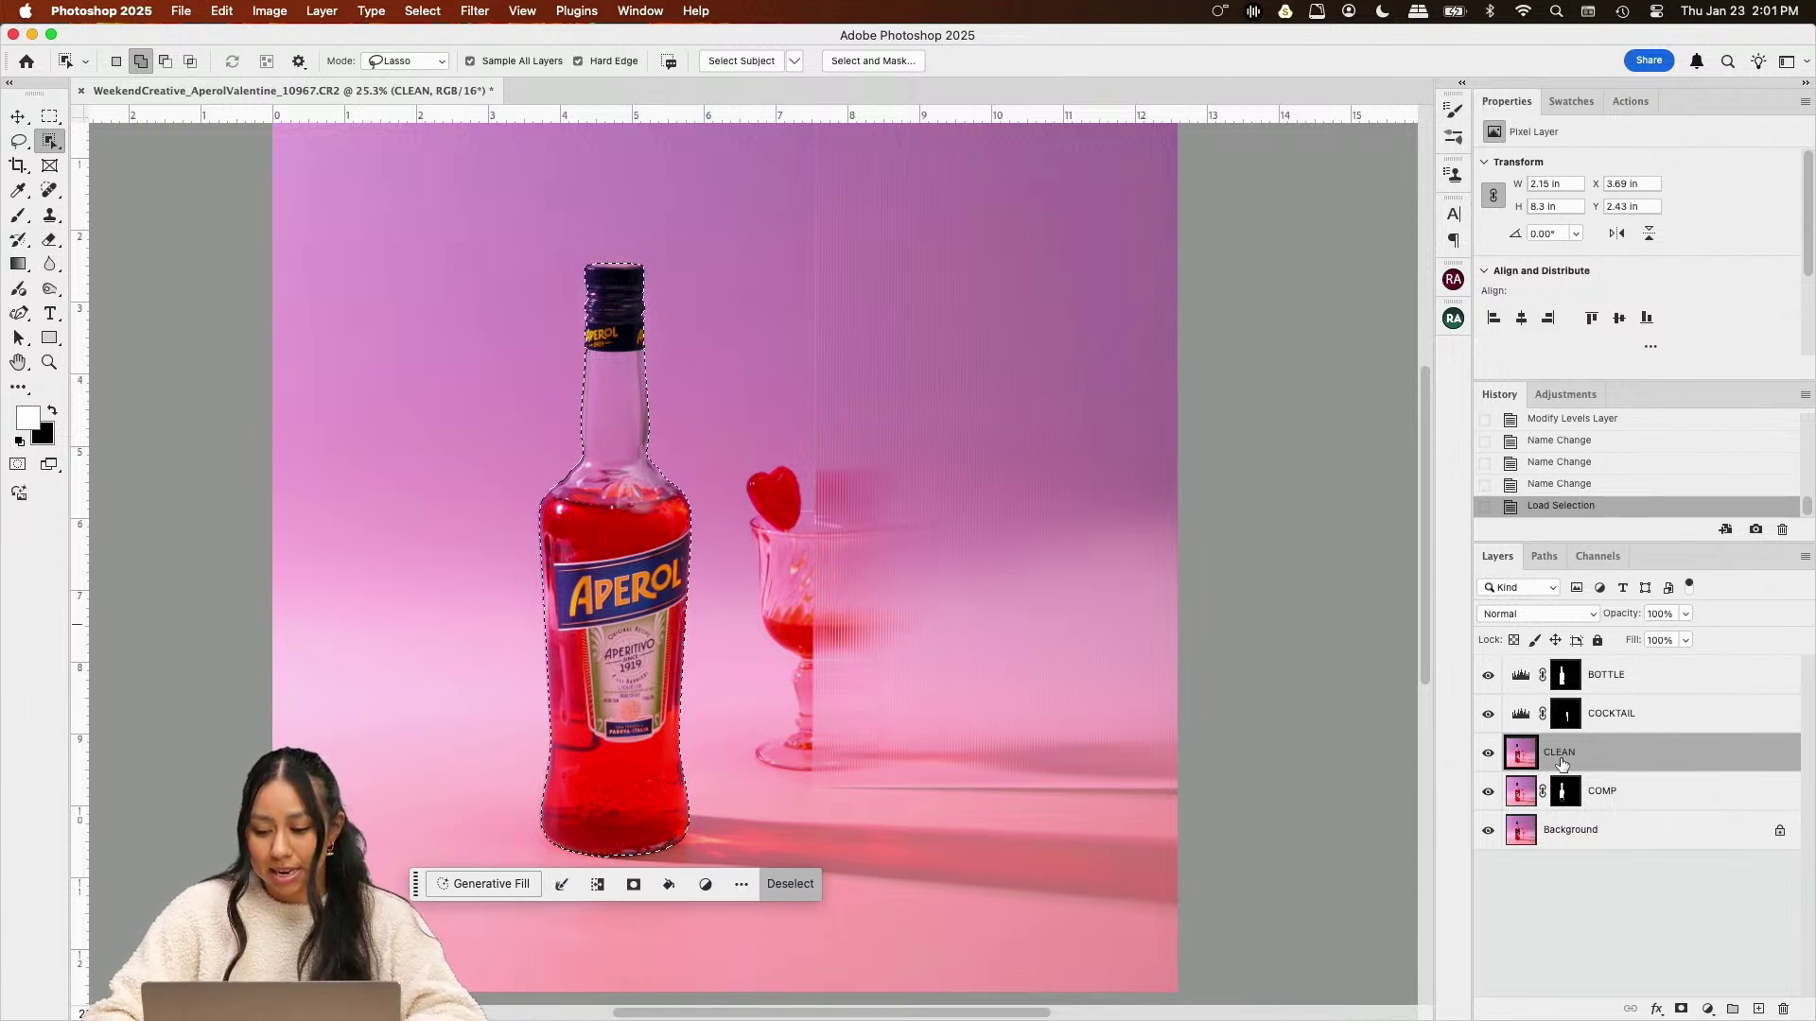
super+click(1568, 679)
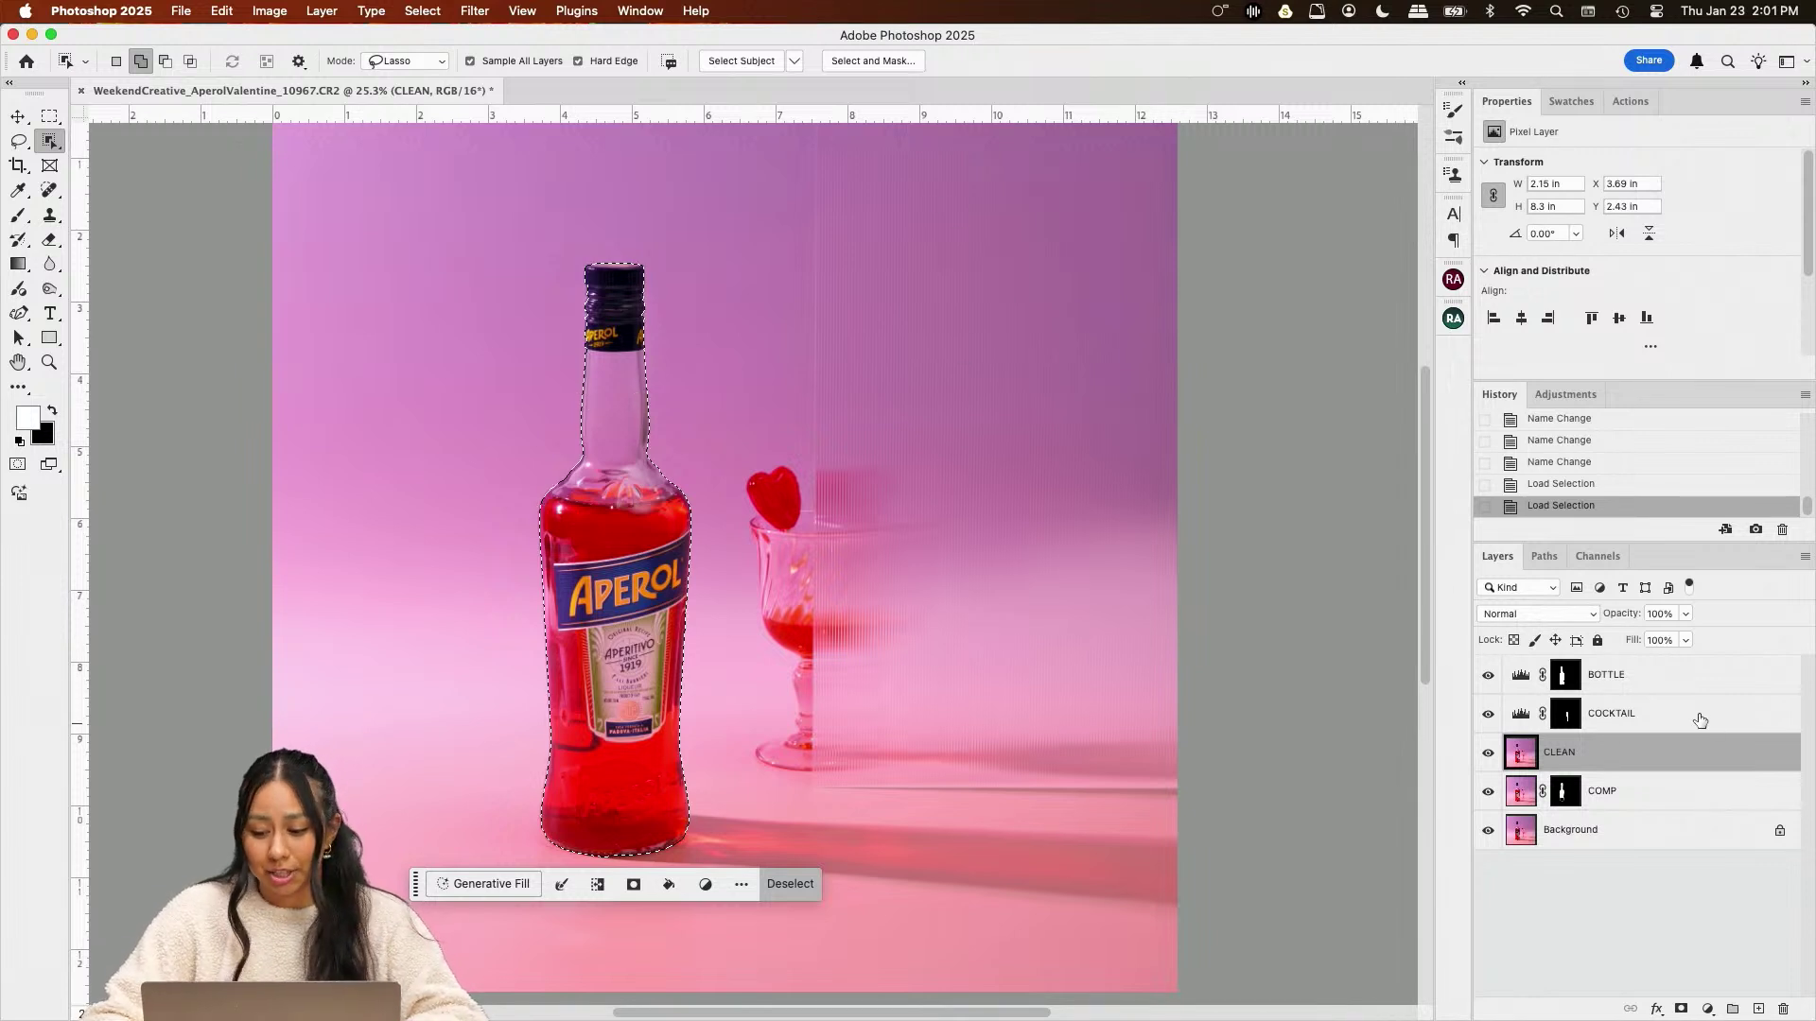
click(1673, 681)
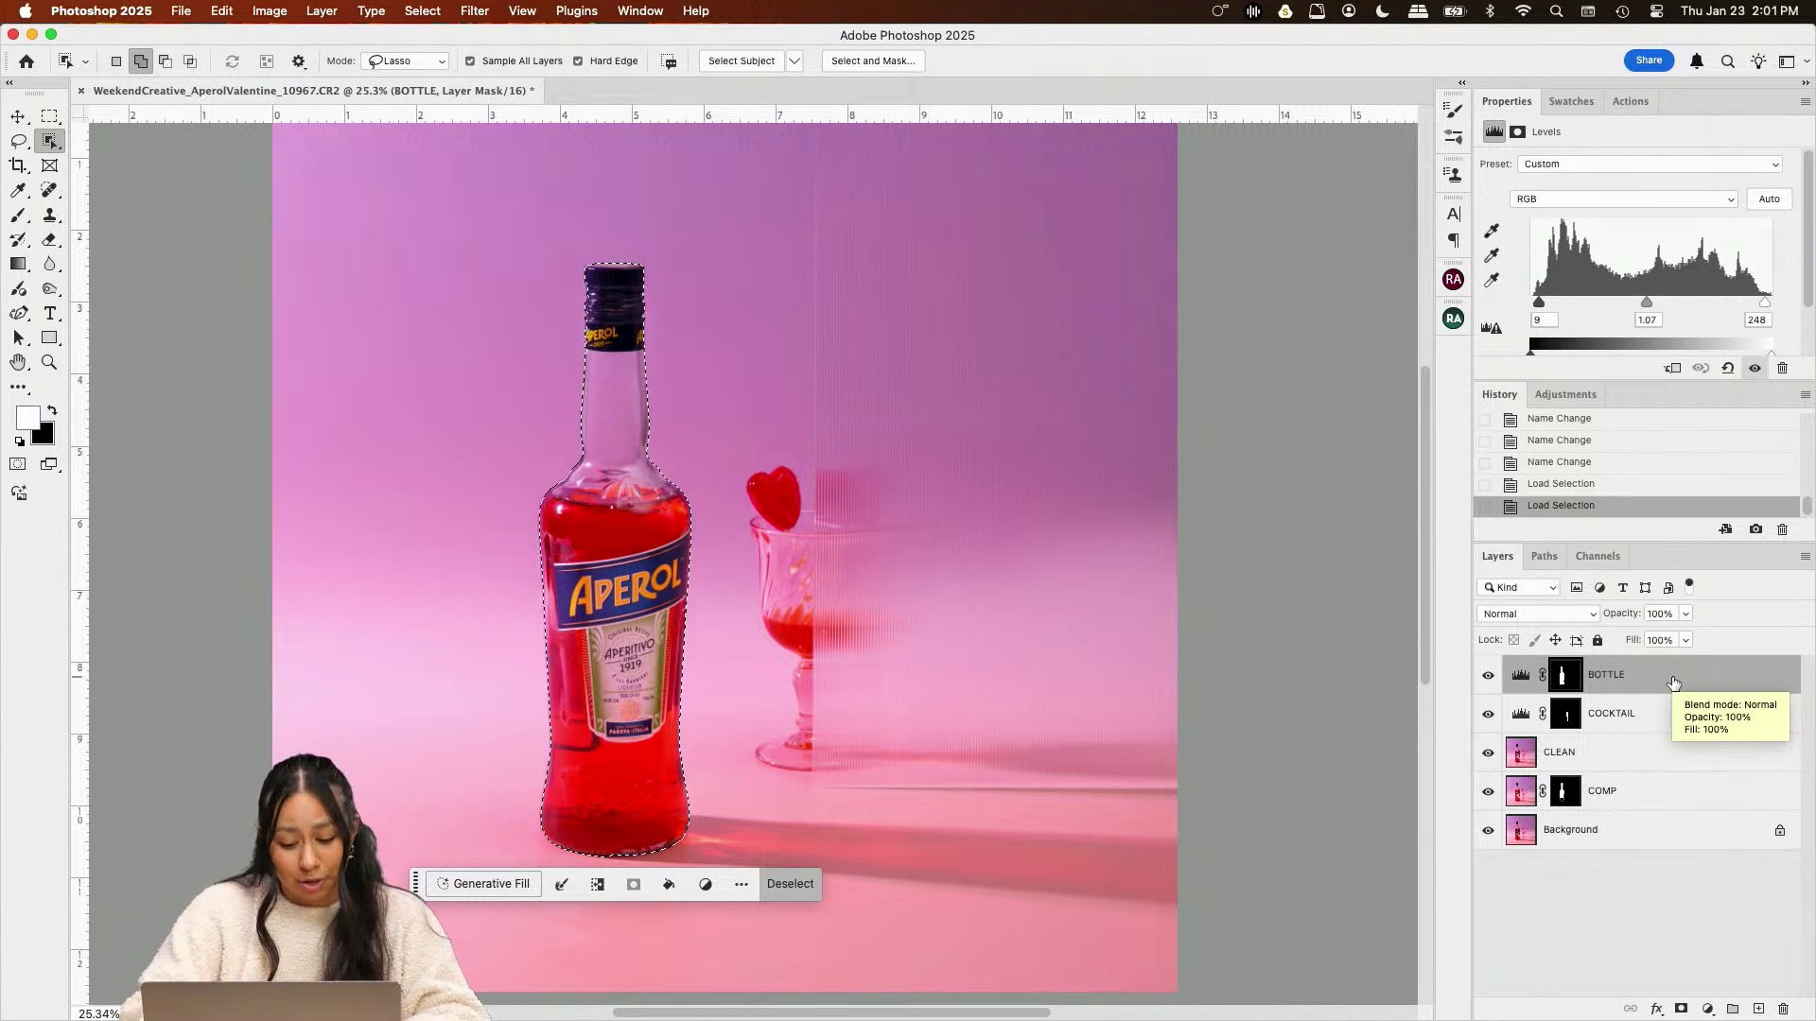
key(super+c)
key(super+v)
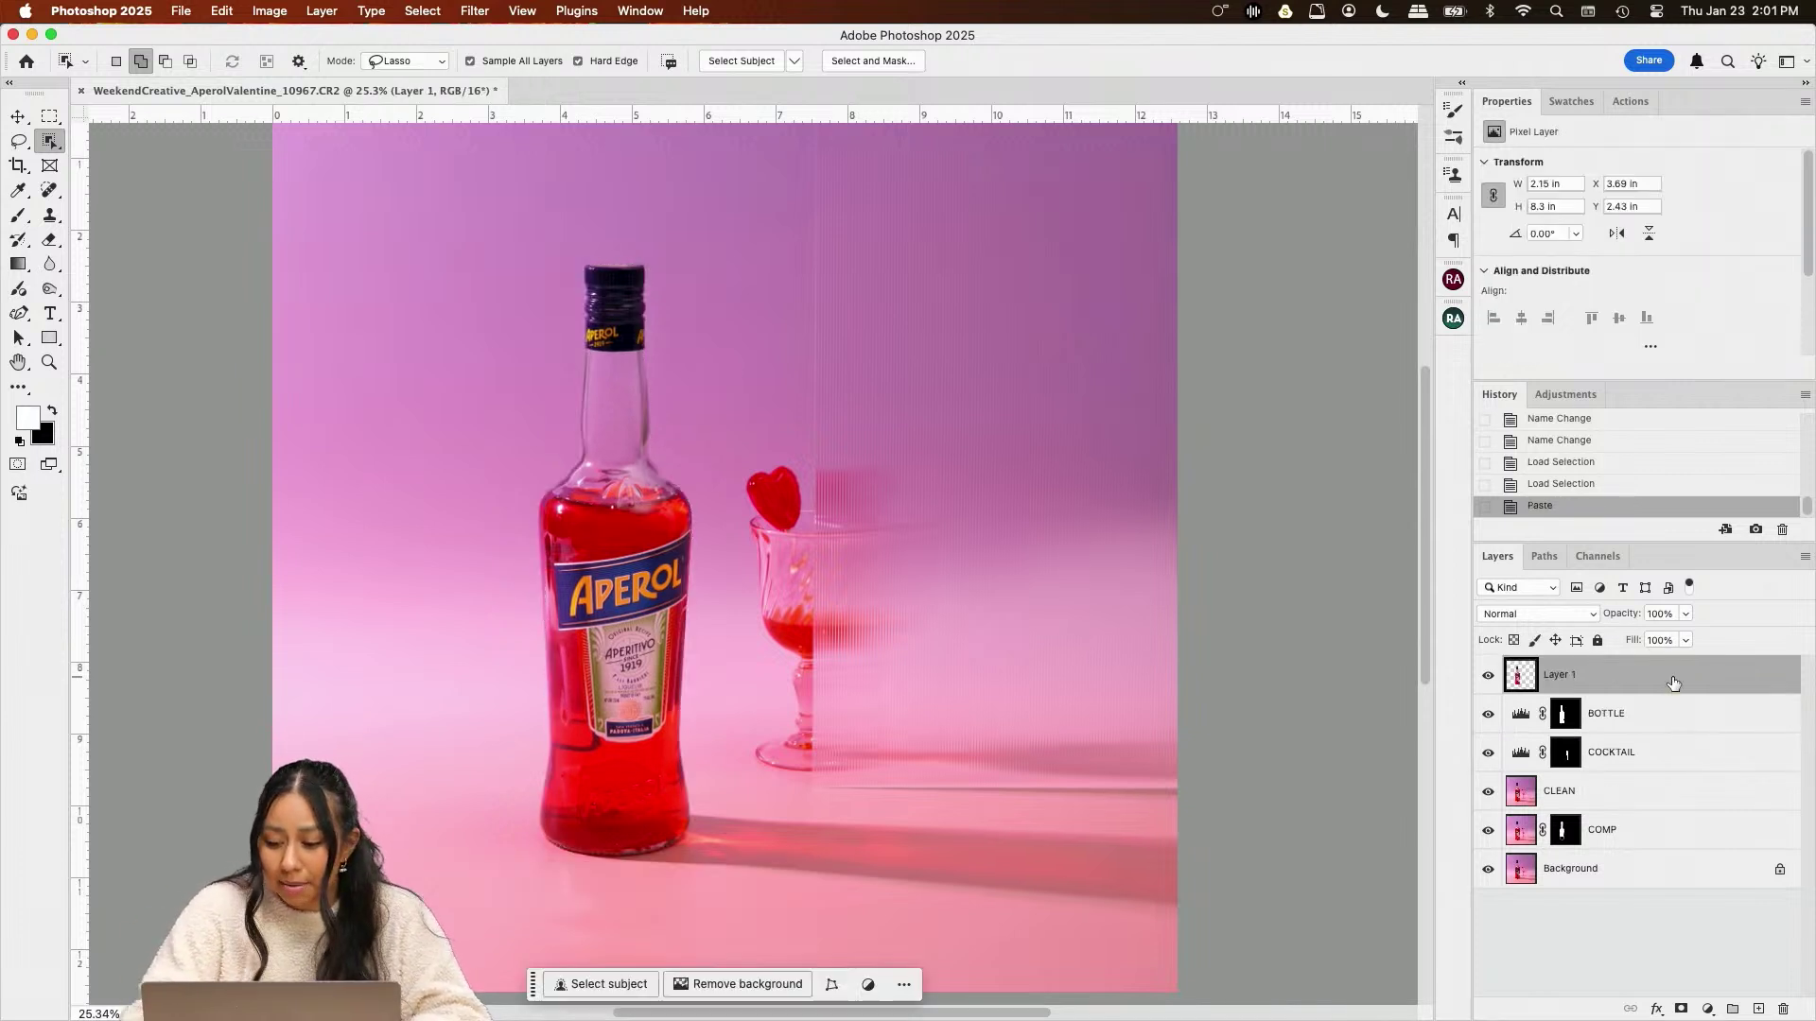
Rename the pasted bottle layer to BOTTLE 1
double_click(1564, 679)
text(BOTT)
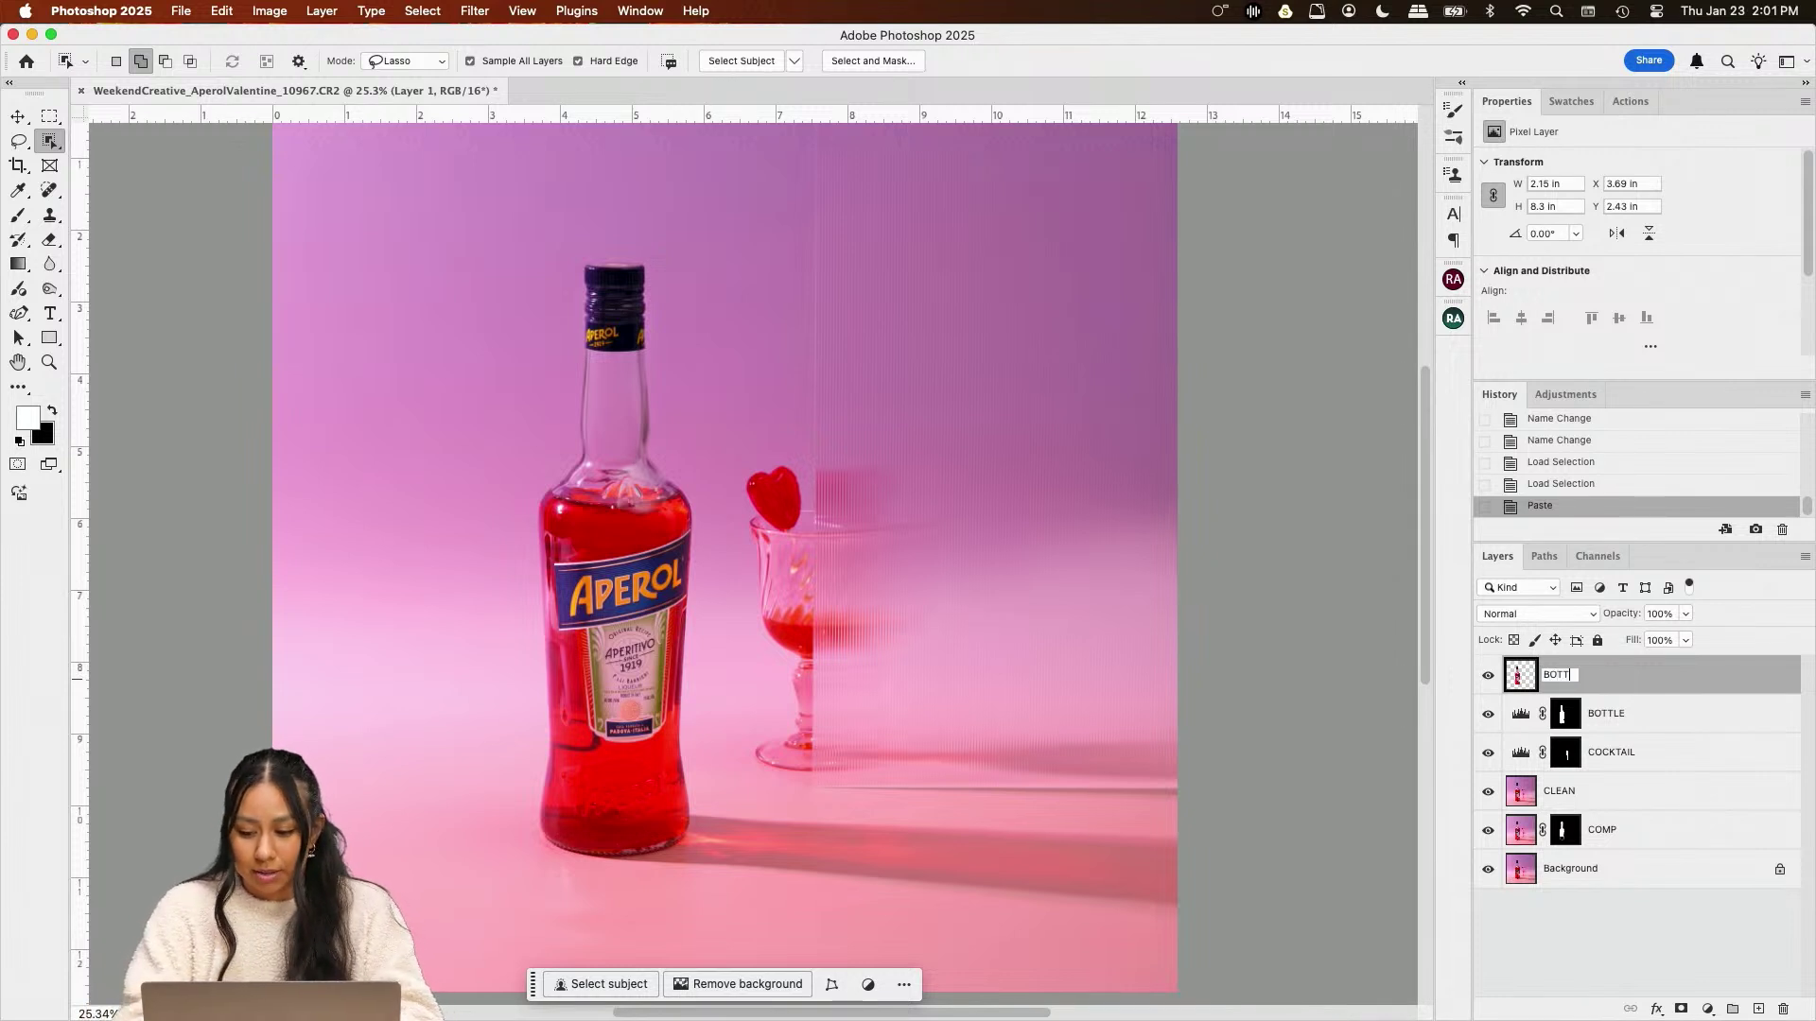
text(LE 1)
key(Return)
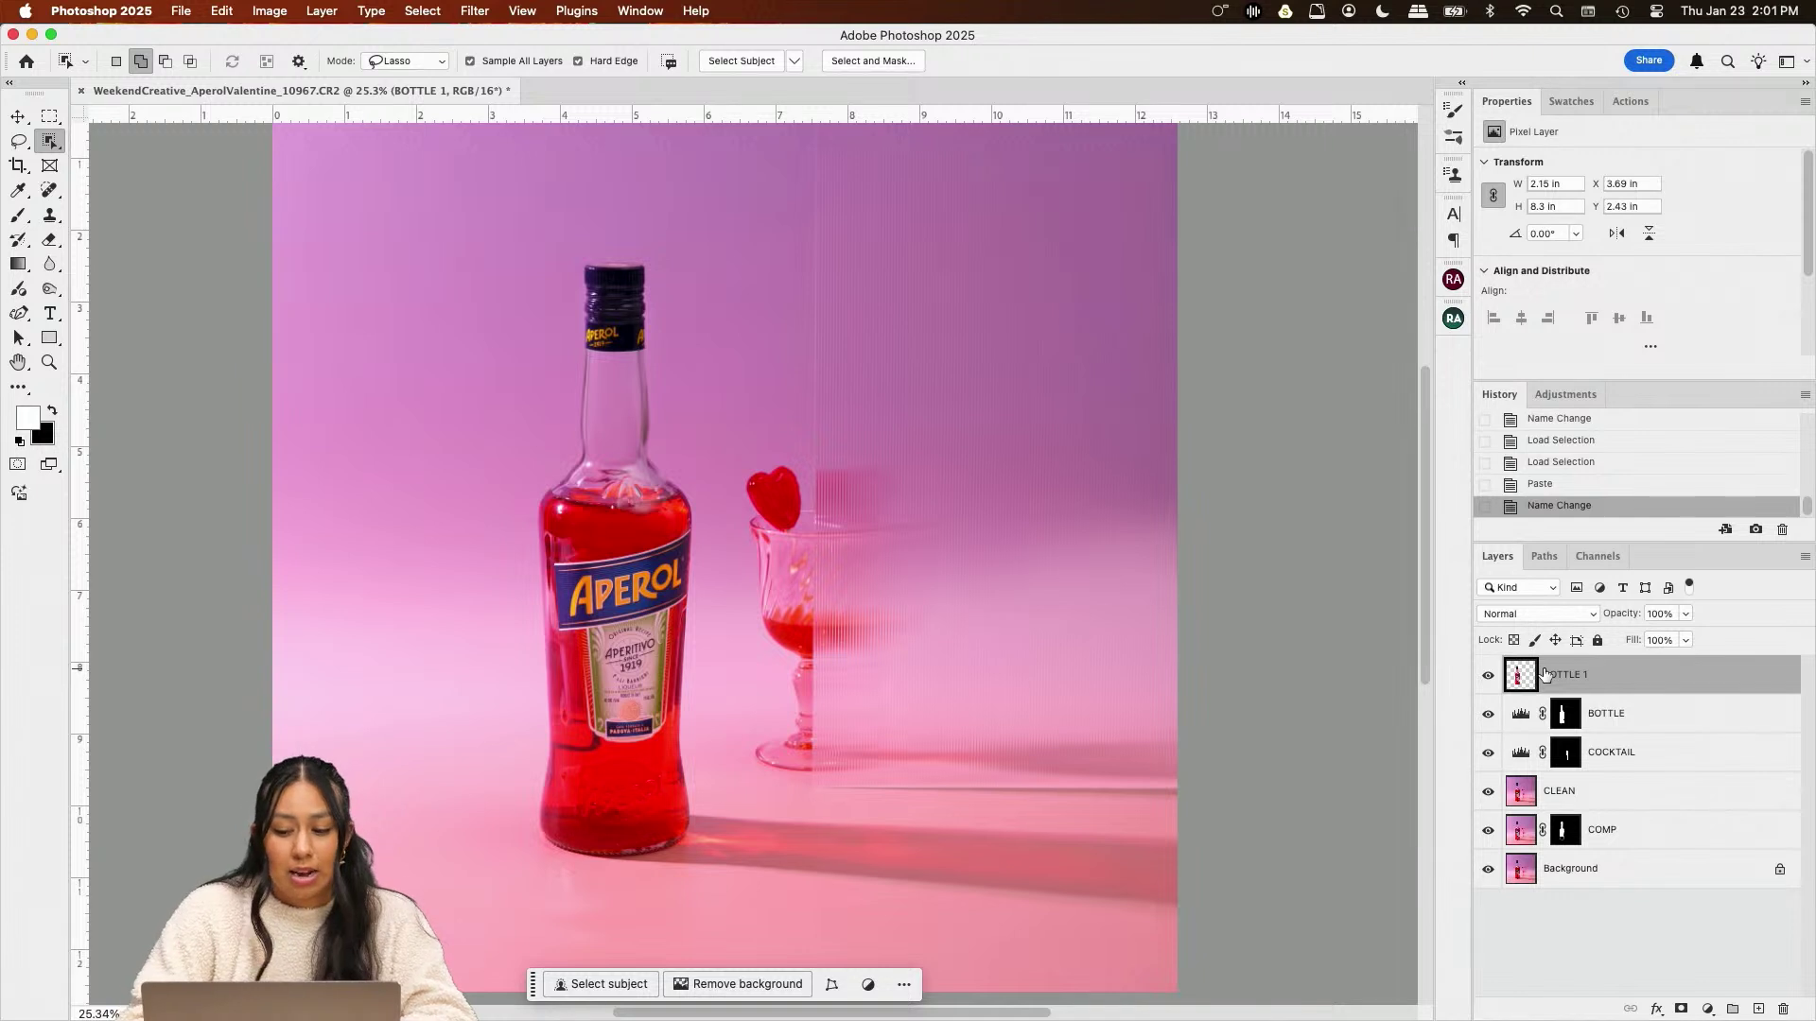
Duplicate the BOTTLE 1 layer twice and rename the lower duplicate to BOTTLE 2
key(super+j)
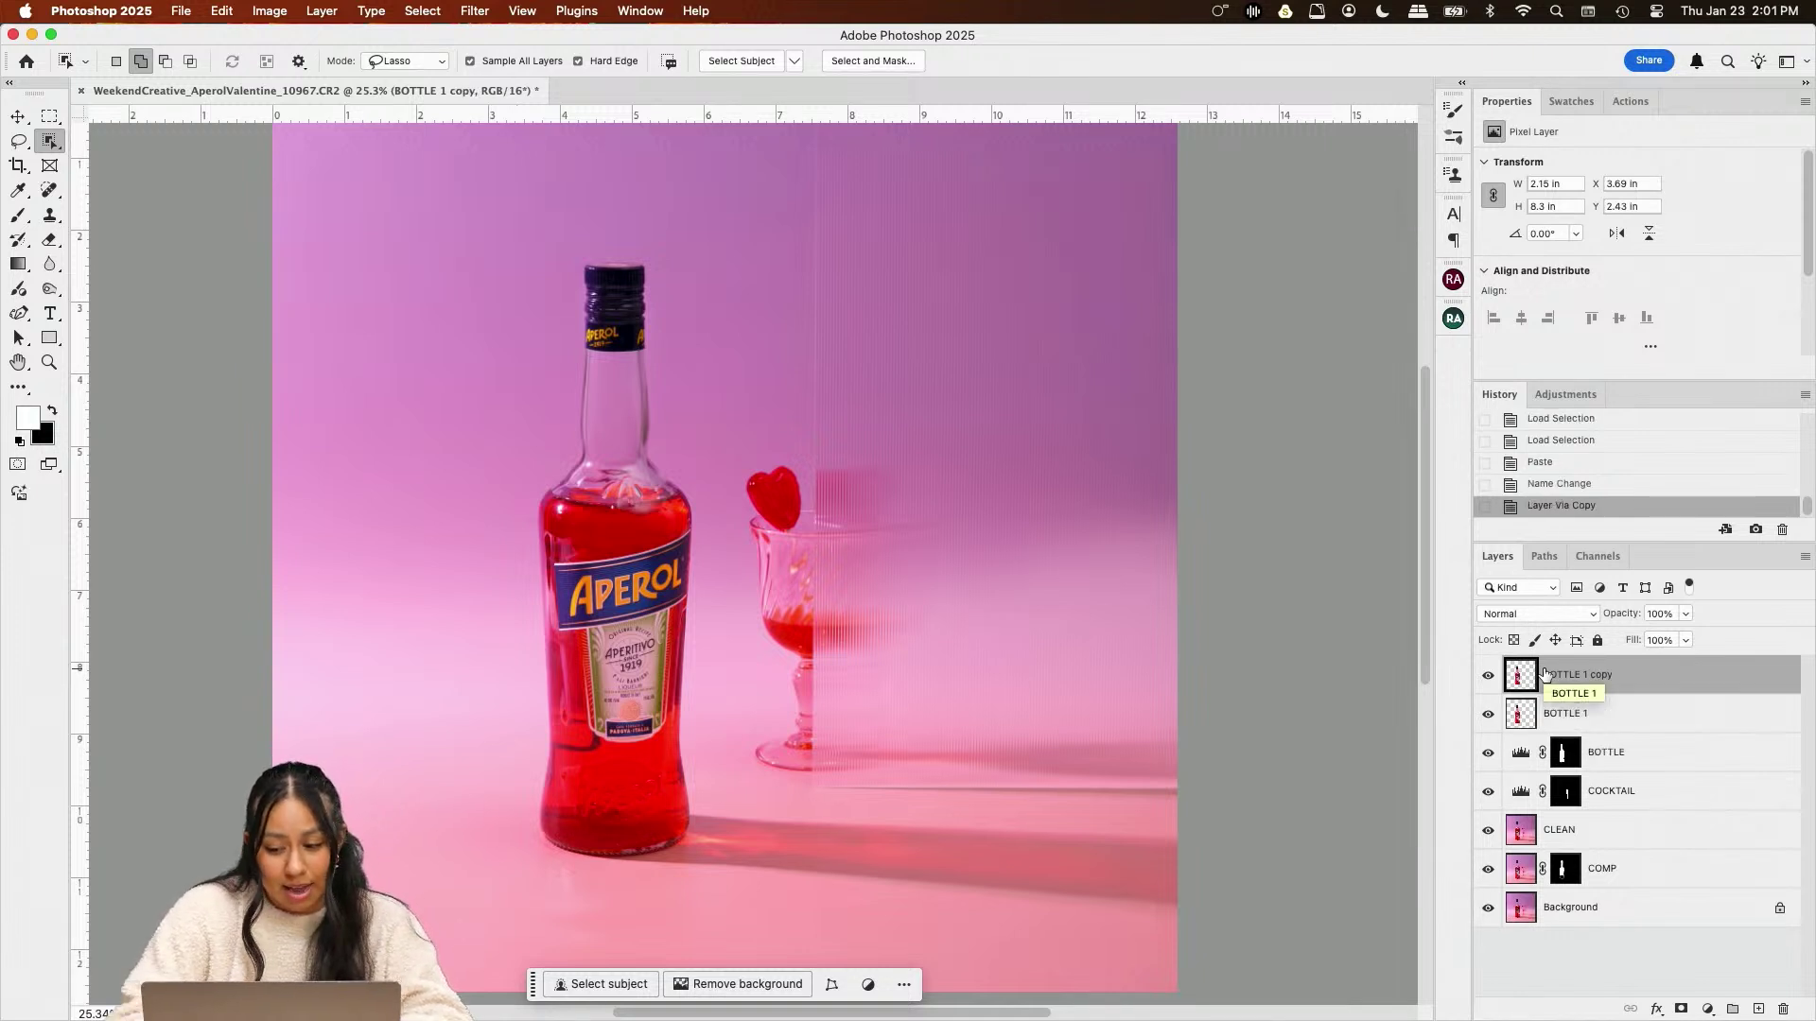
key(super+j)
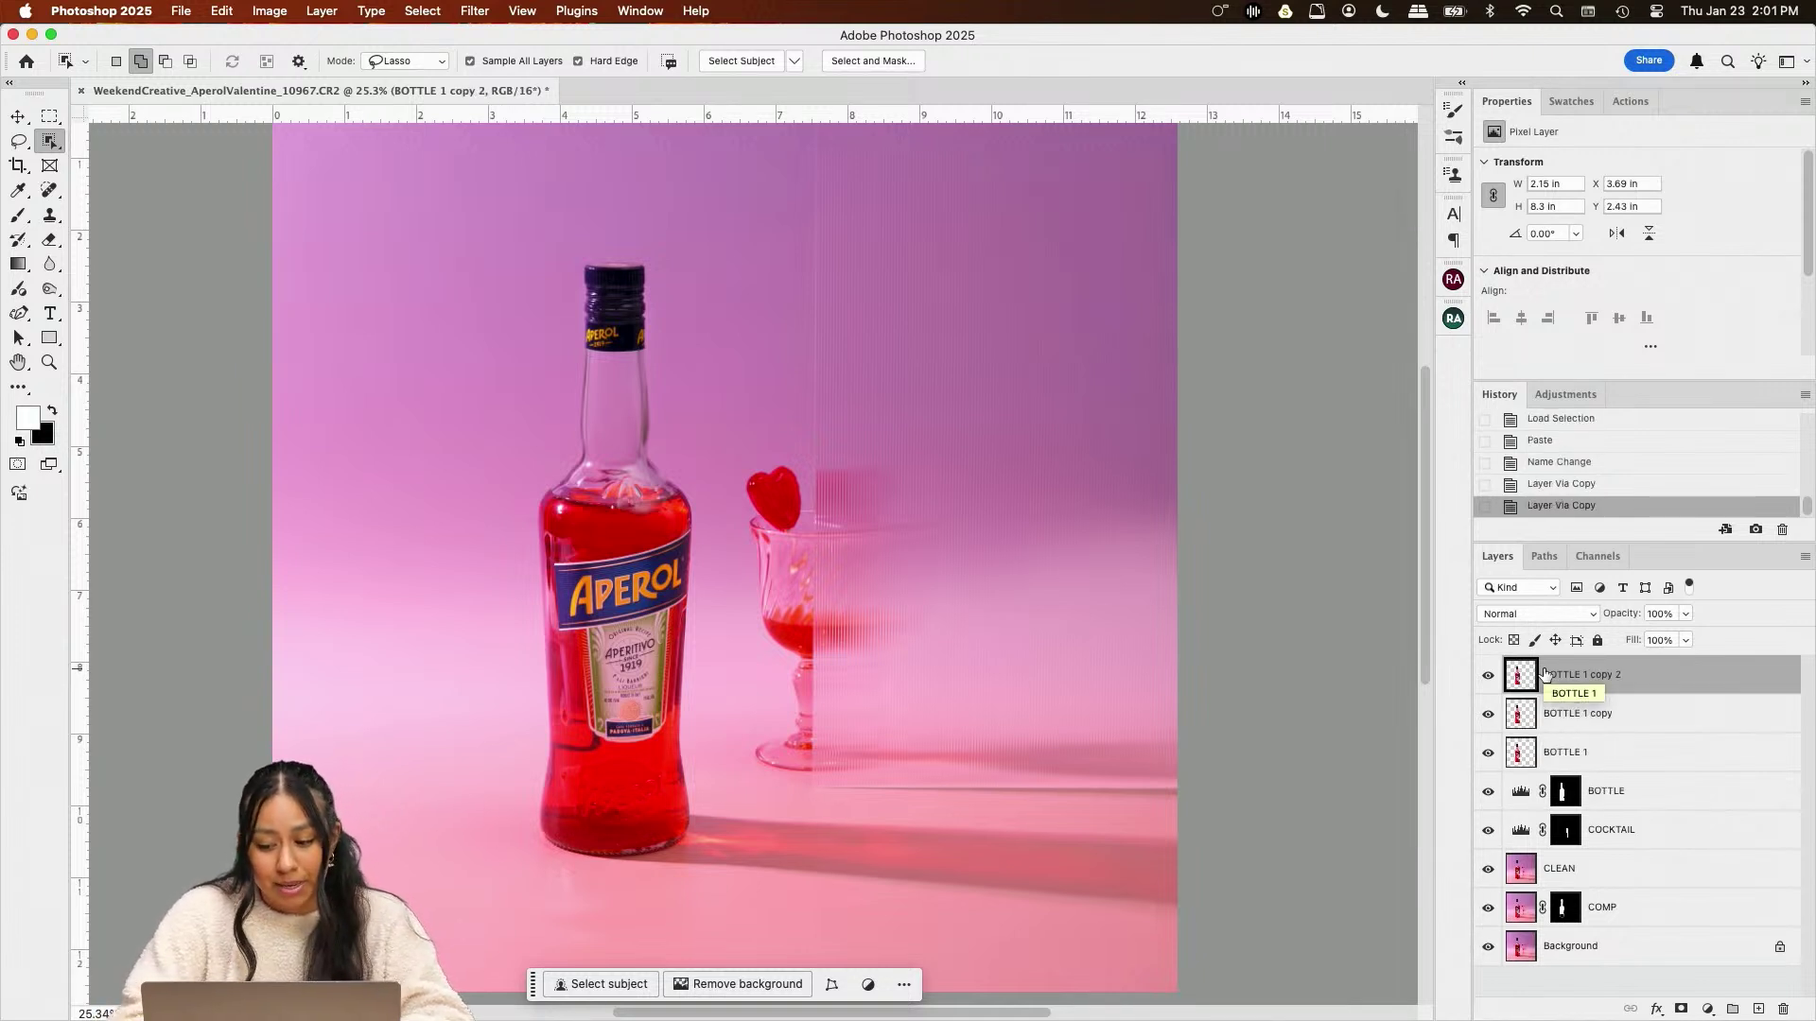
double_click(1606, 715)
text(BOTTLE 2)
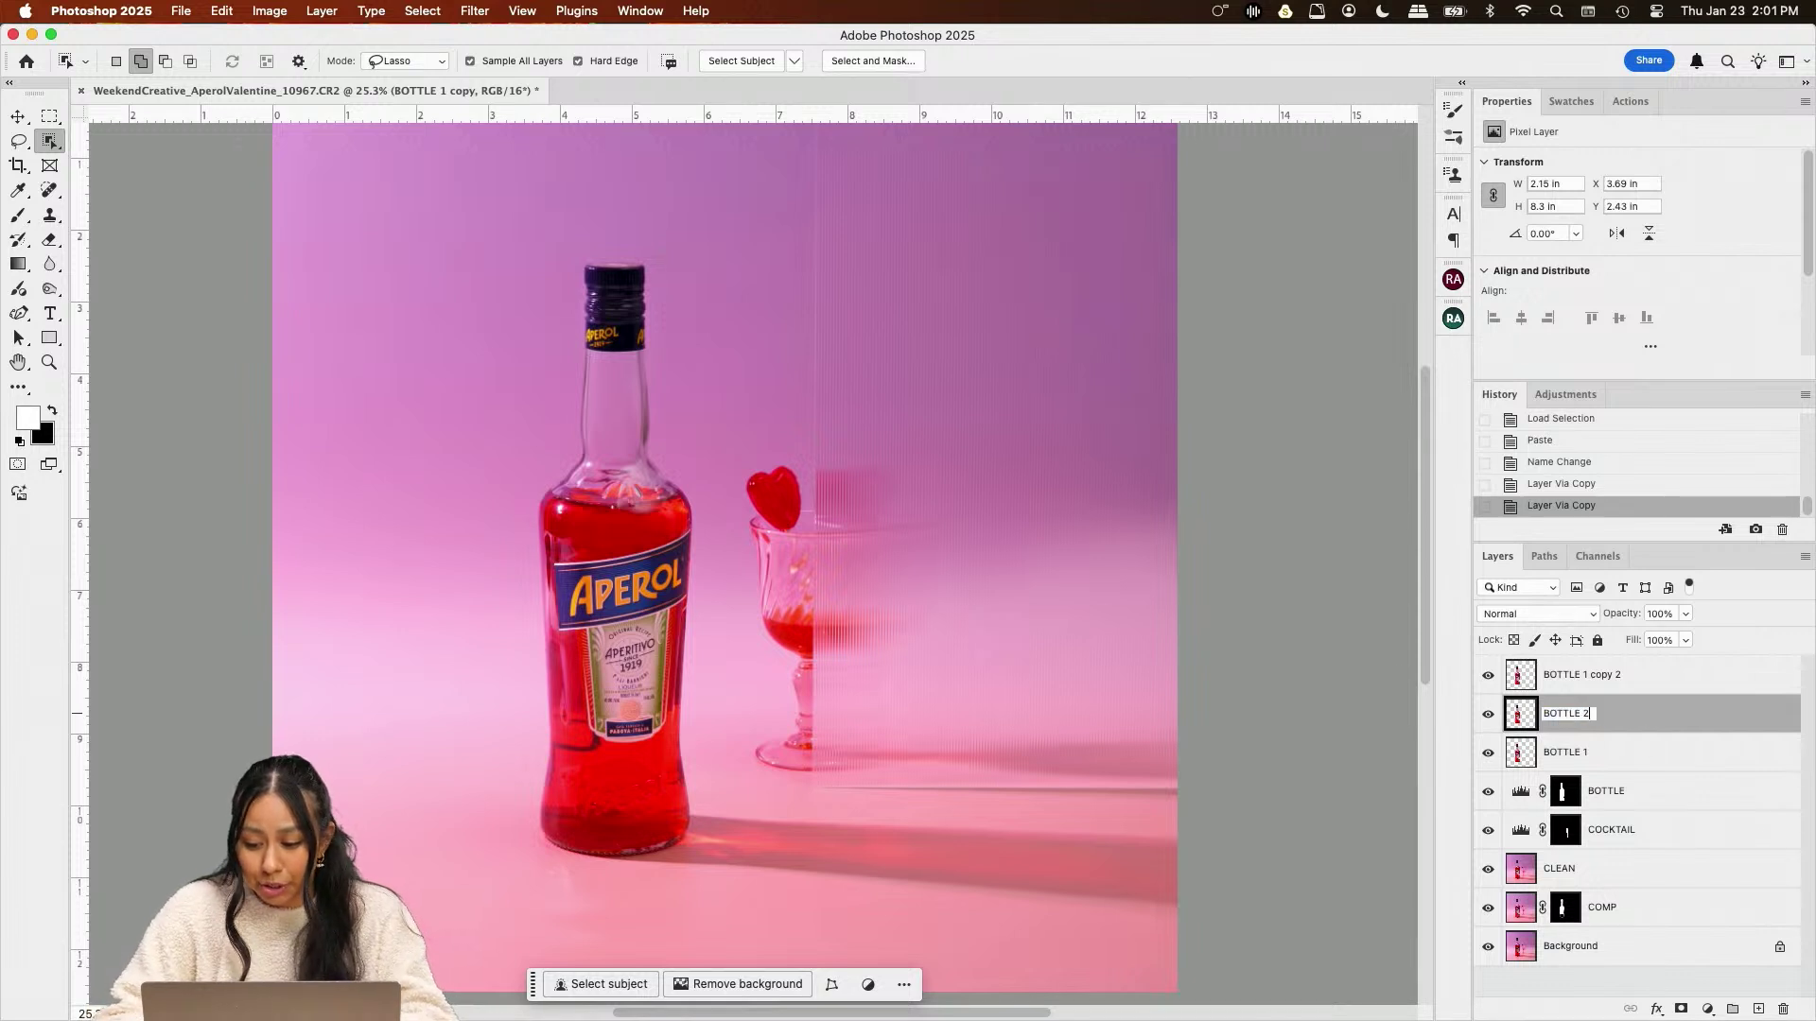
key(Return)
Rename the topmost duplicated bottle layer to BOTTLE 3
double_click(1626, 675)
text(BOTTLE 2)
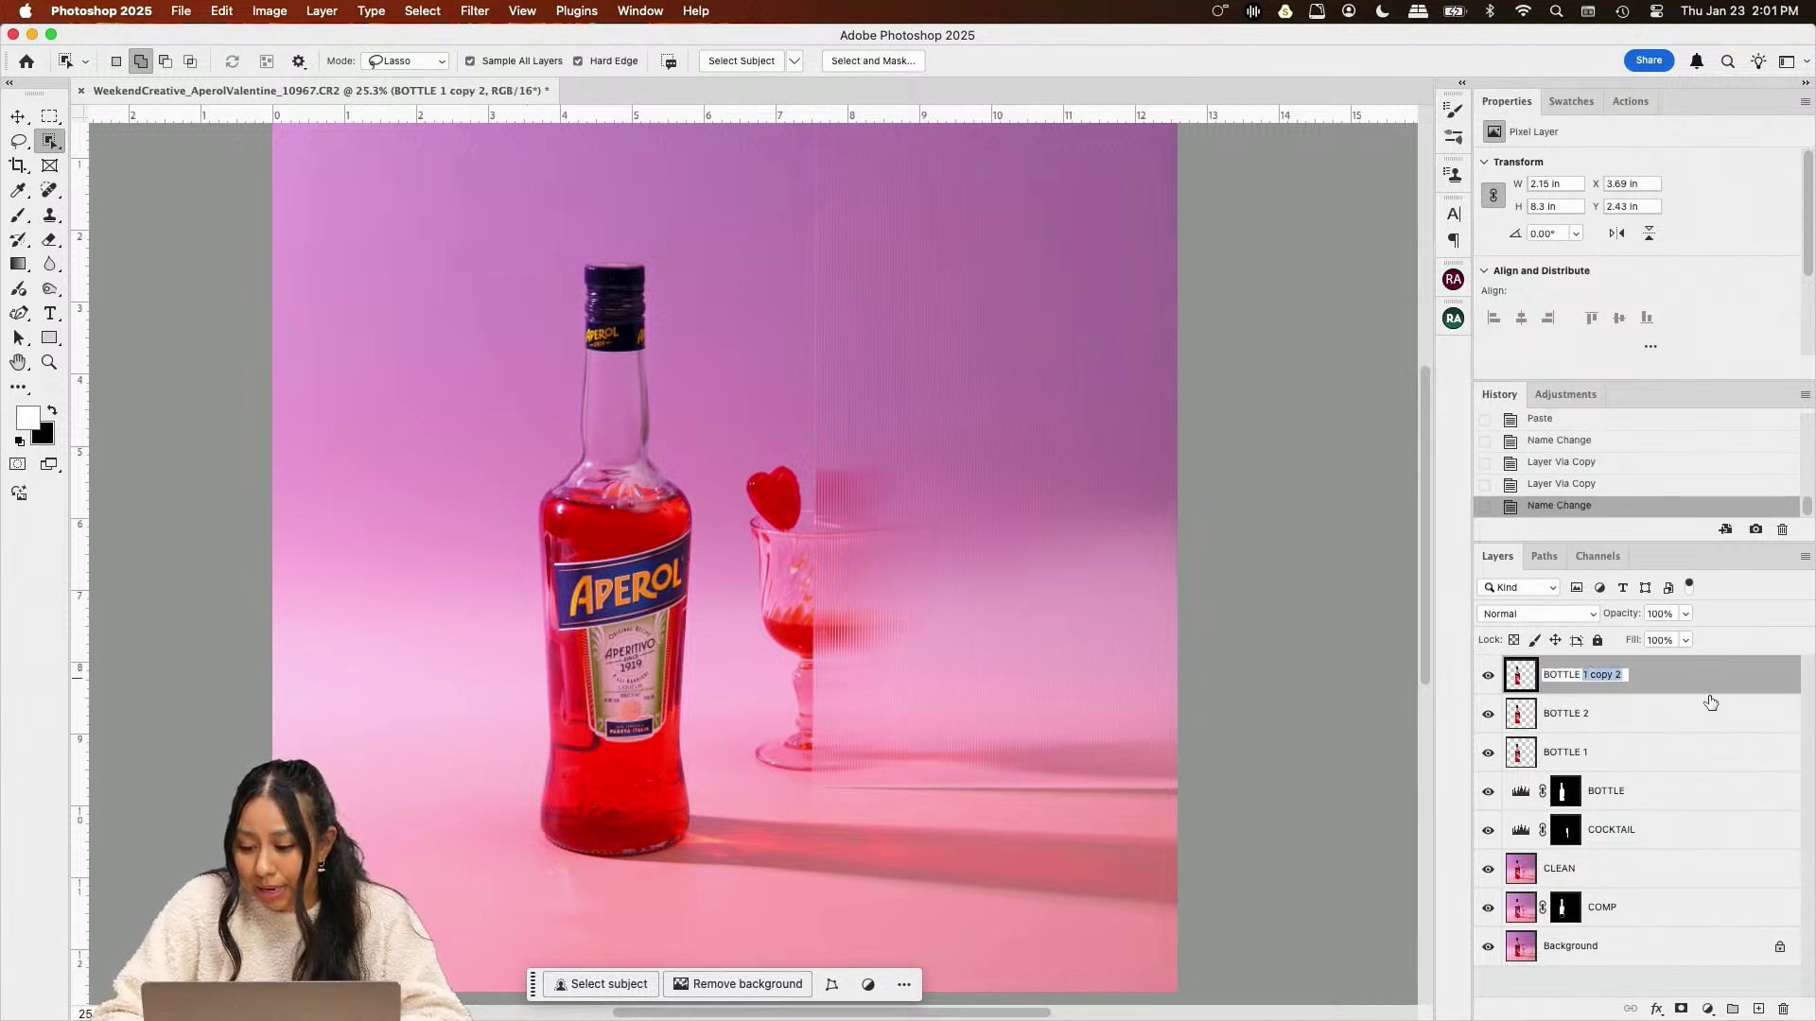
key(BackSpace)
text(=3)
key(BackSpace)
key(BackSpace)
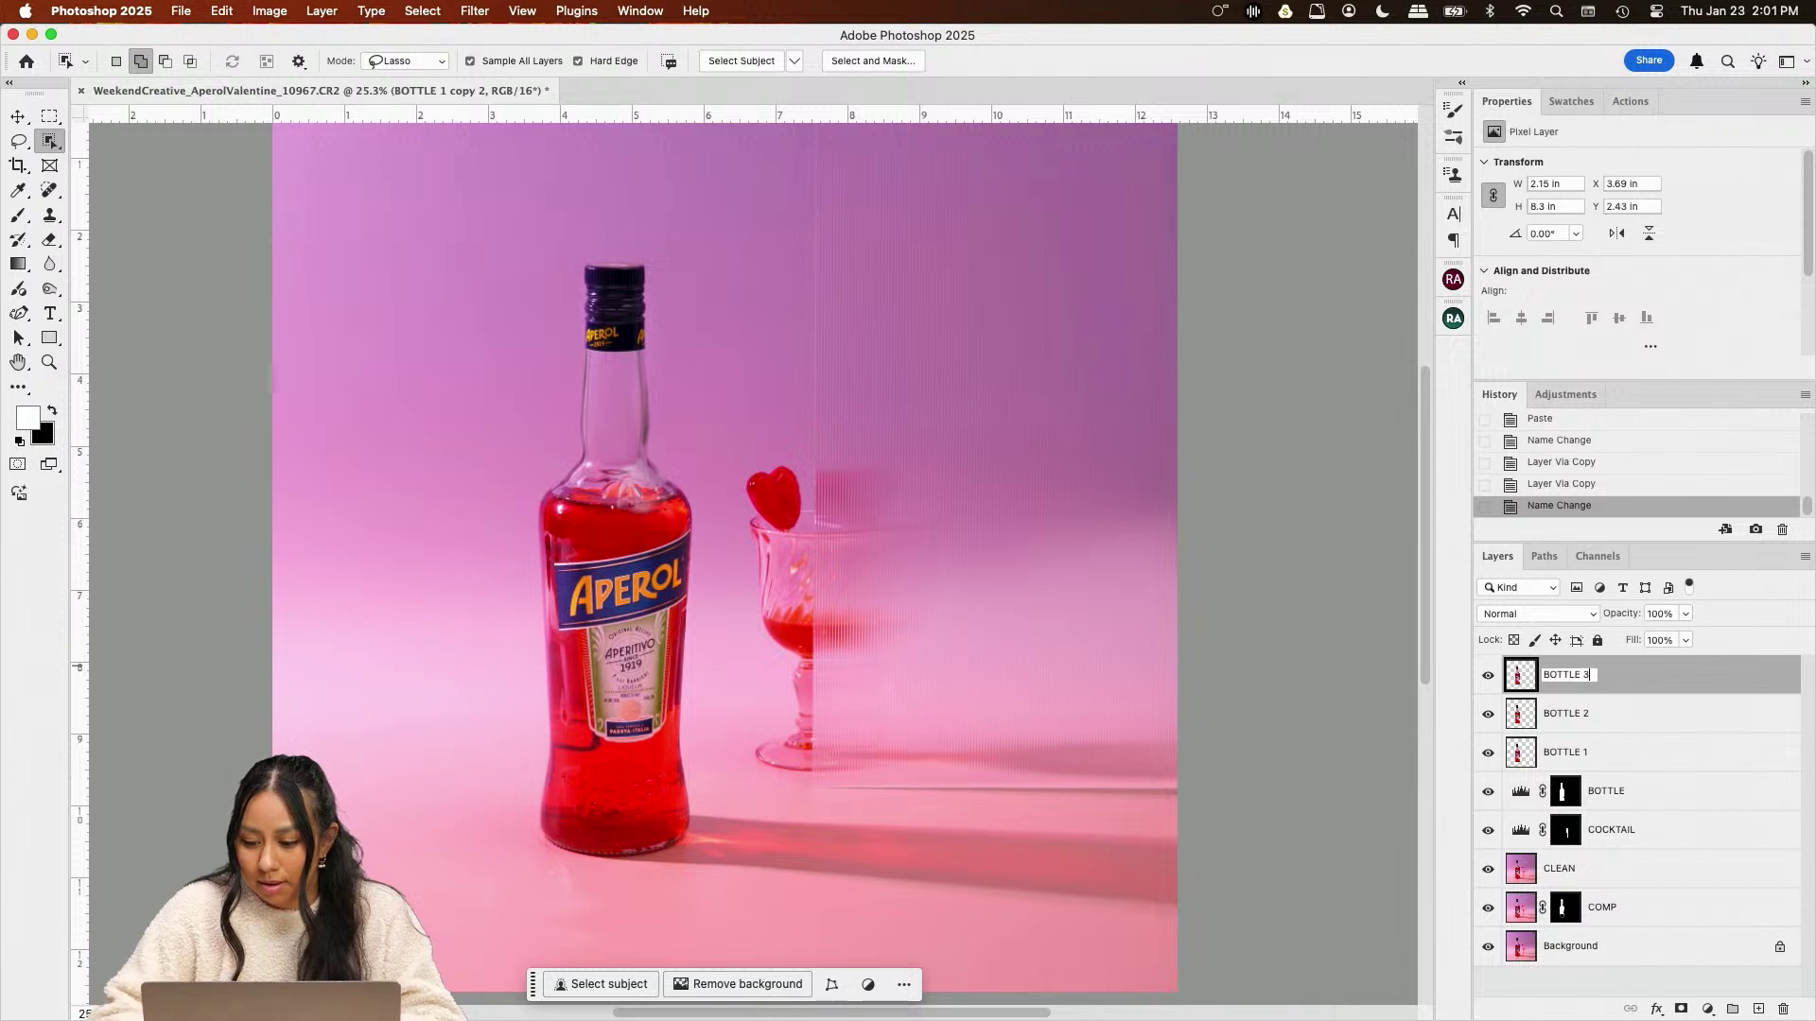
text(3)
key(Return)
Hide the BOTTLE 3 and BOTTLE 2 layers and convert BOTTLE 1 to a Smart Object
click(1486, 678)
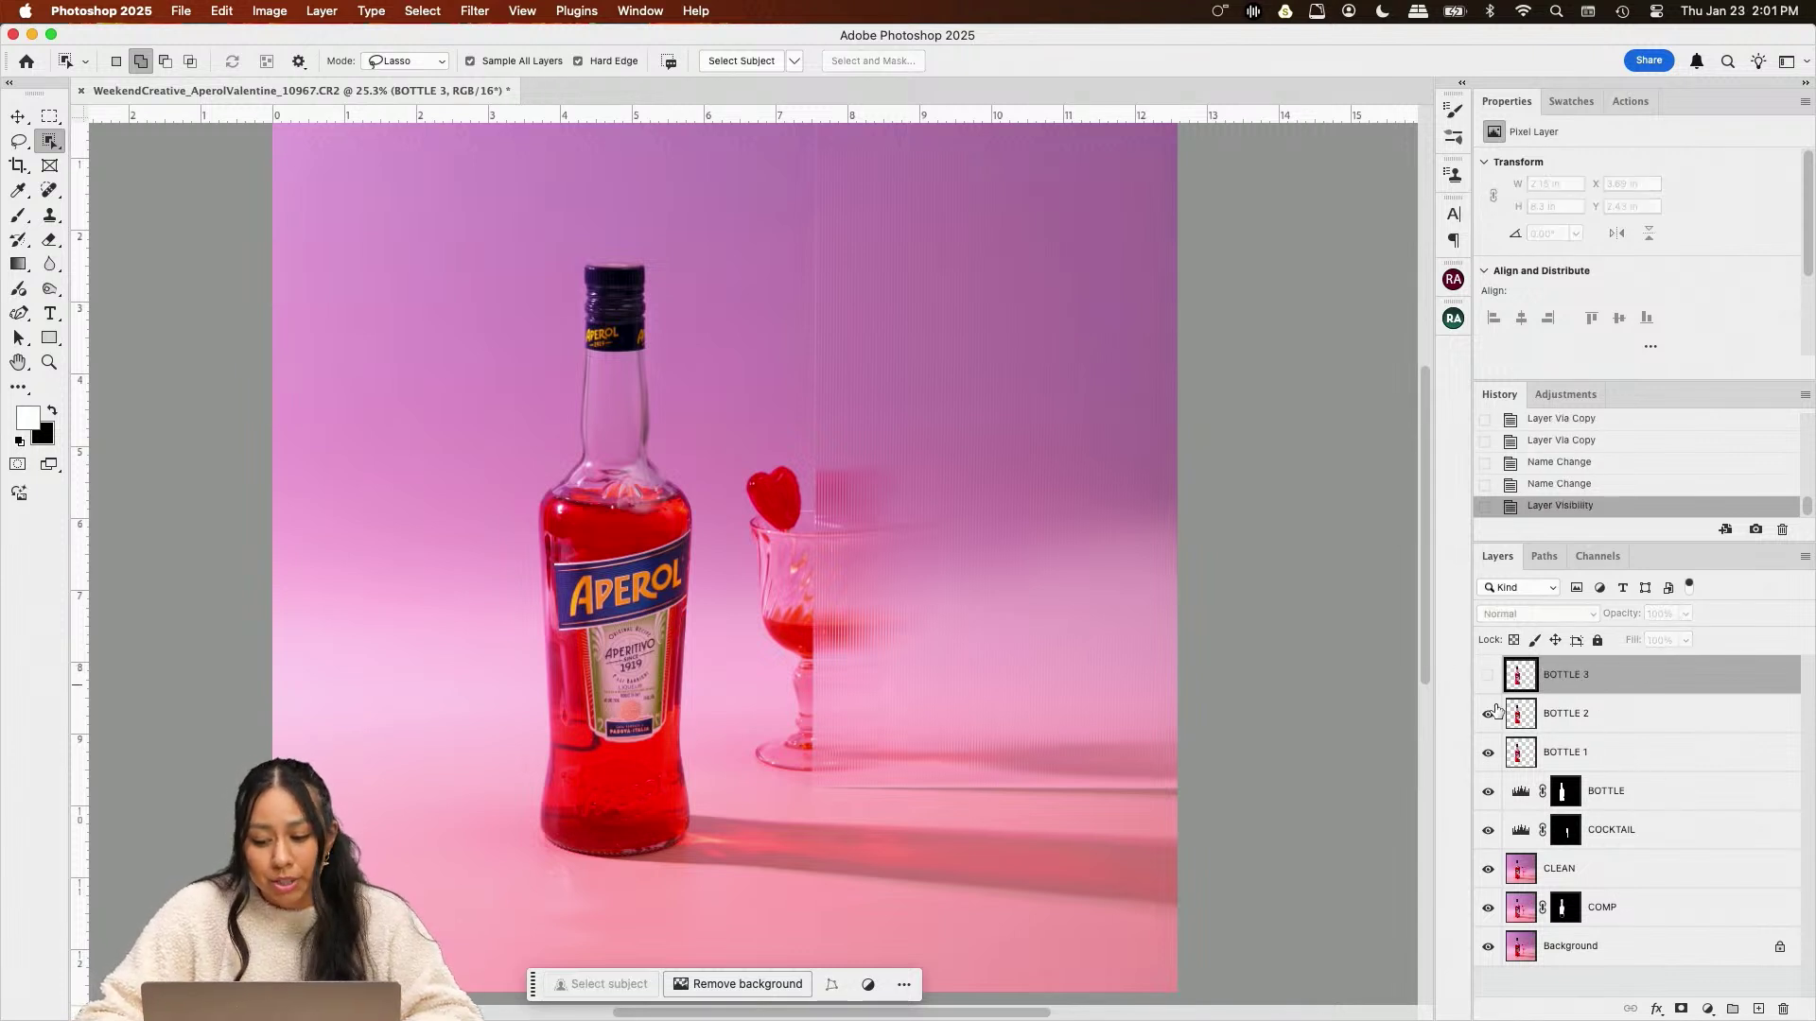
click(1488, 715)
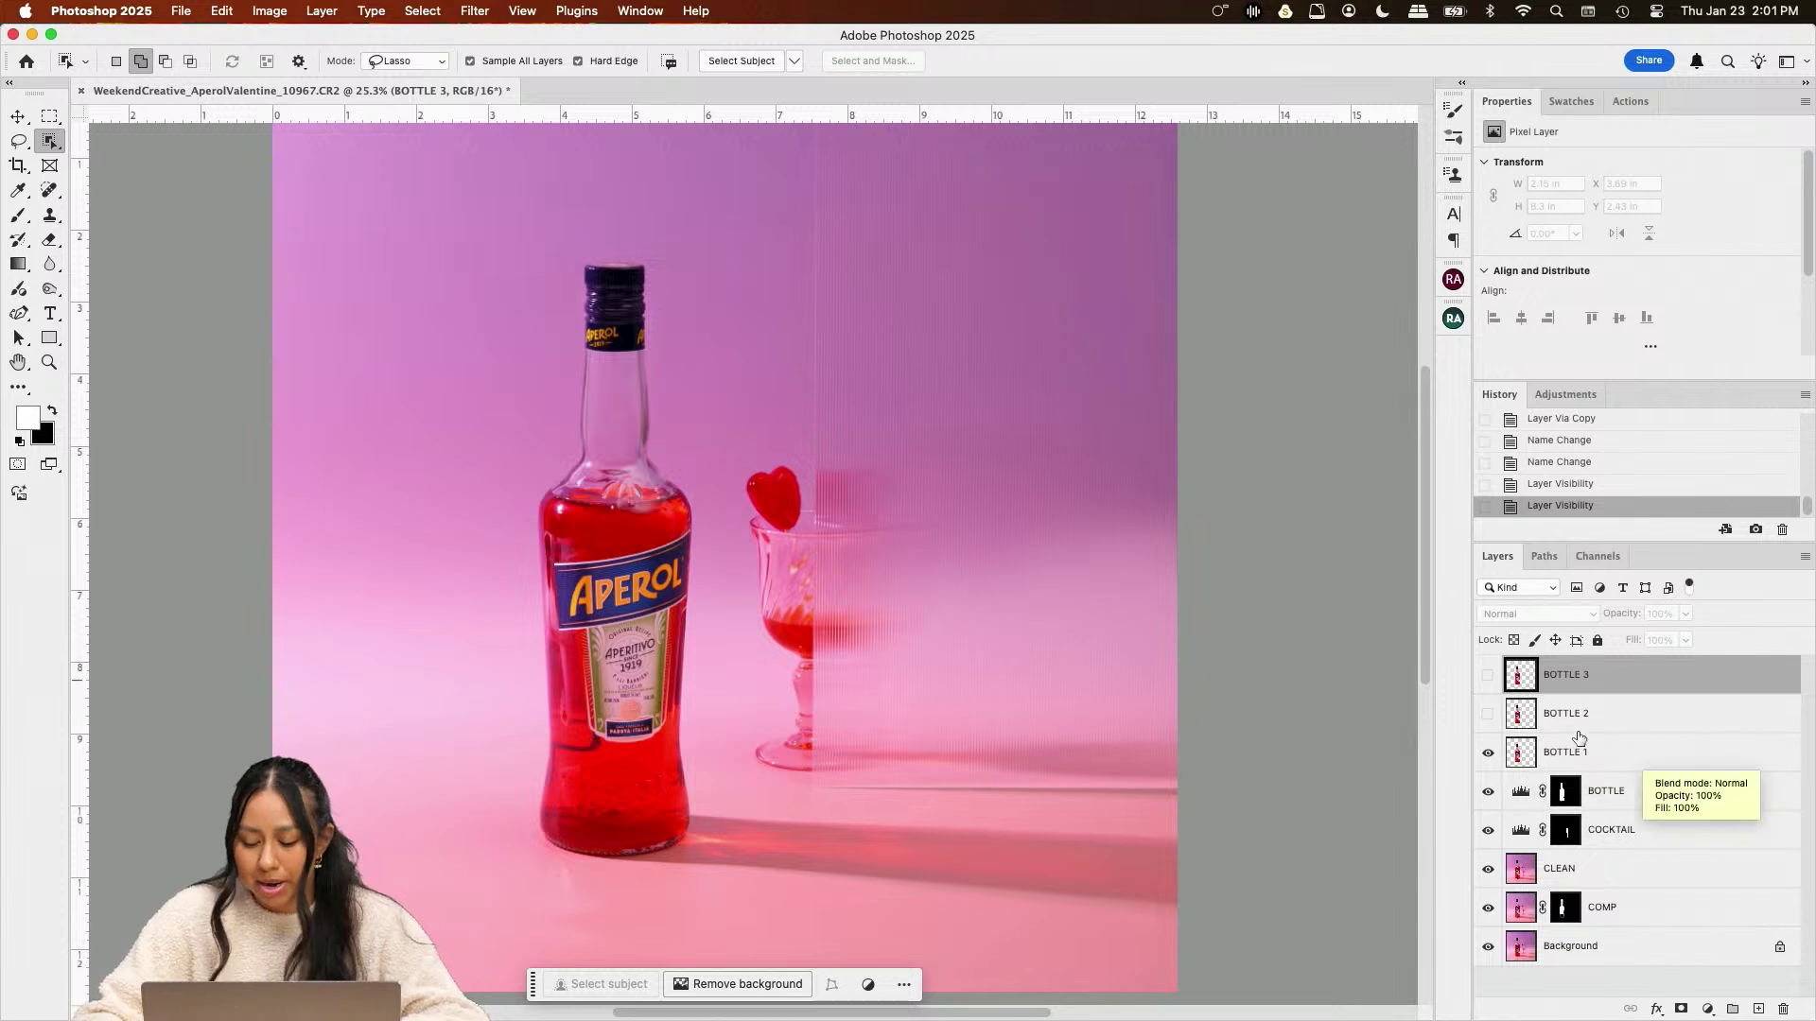
click(1613, 752)
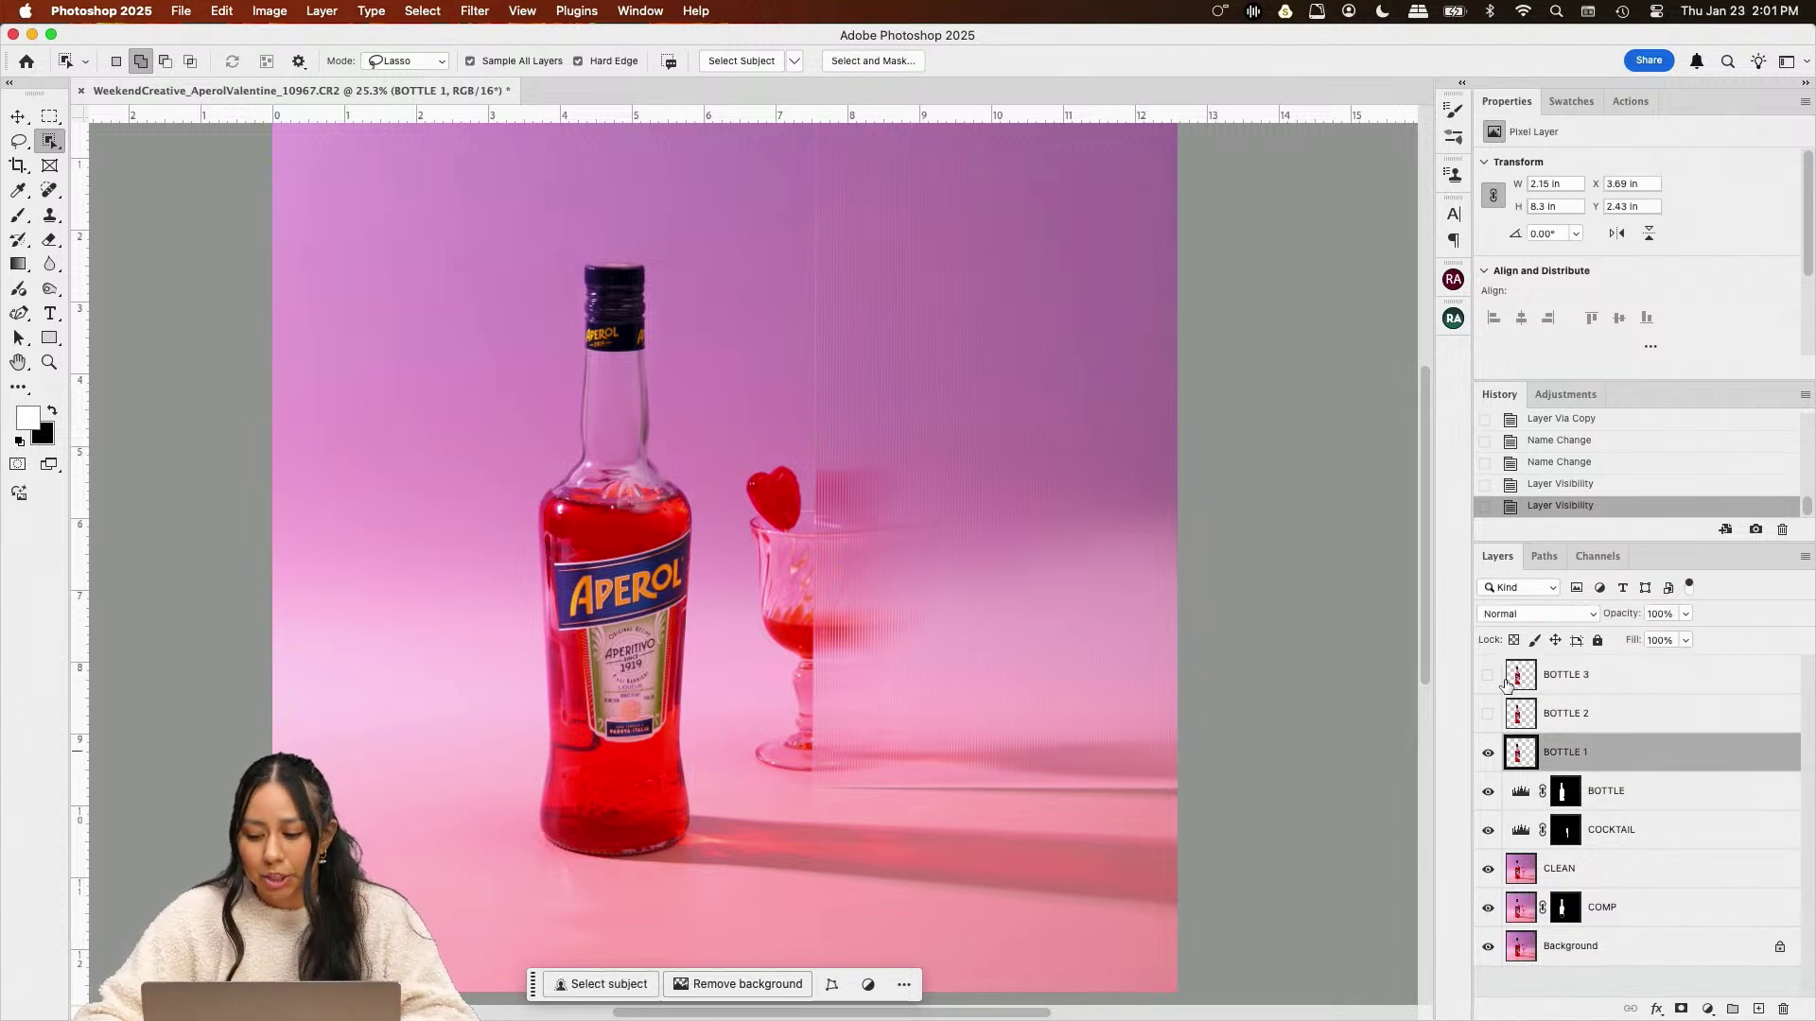
right_click(1619, 754)
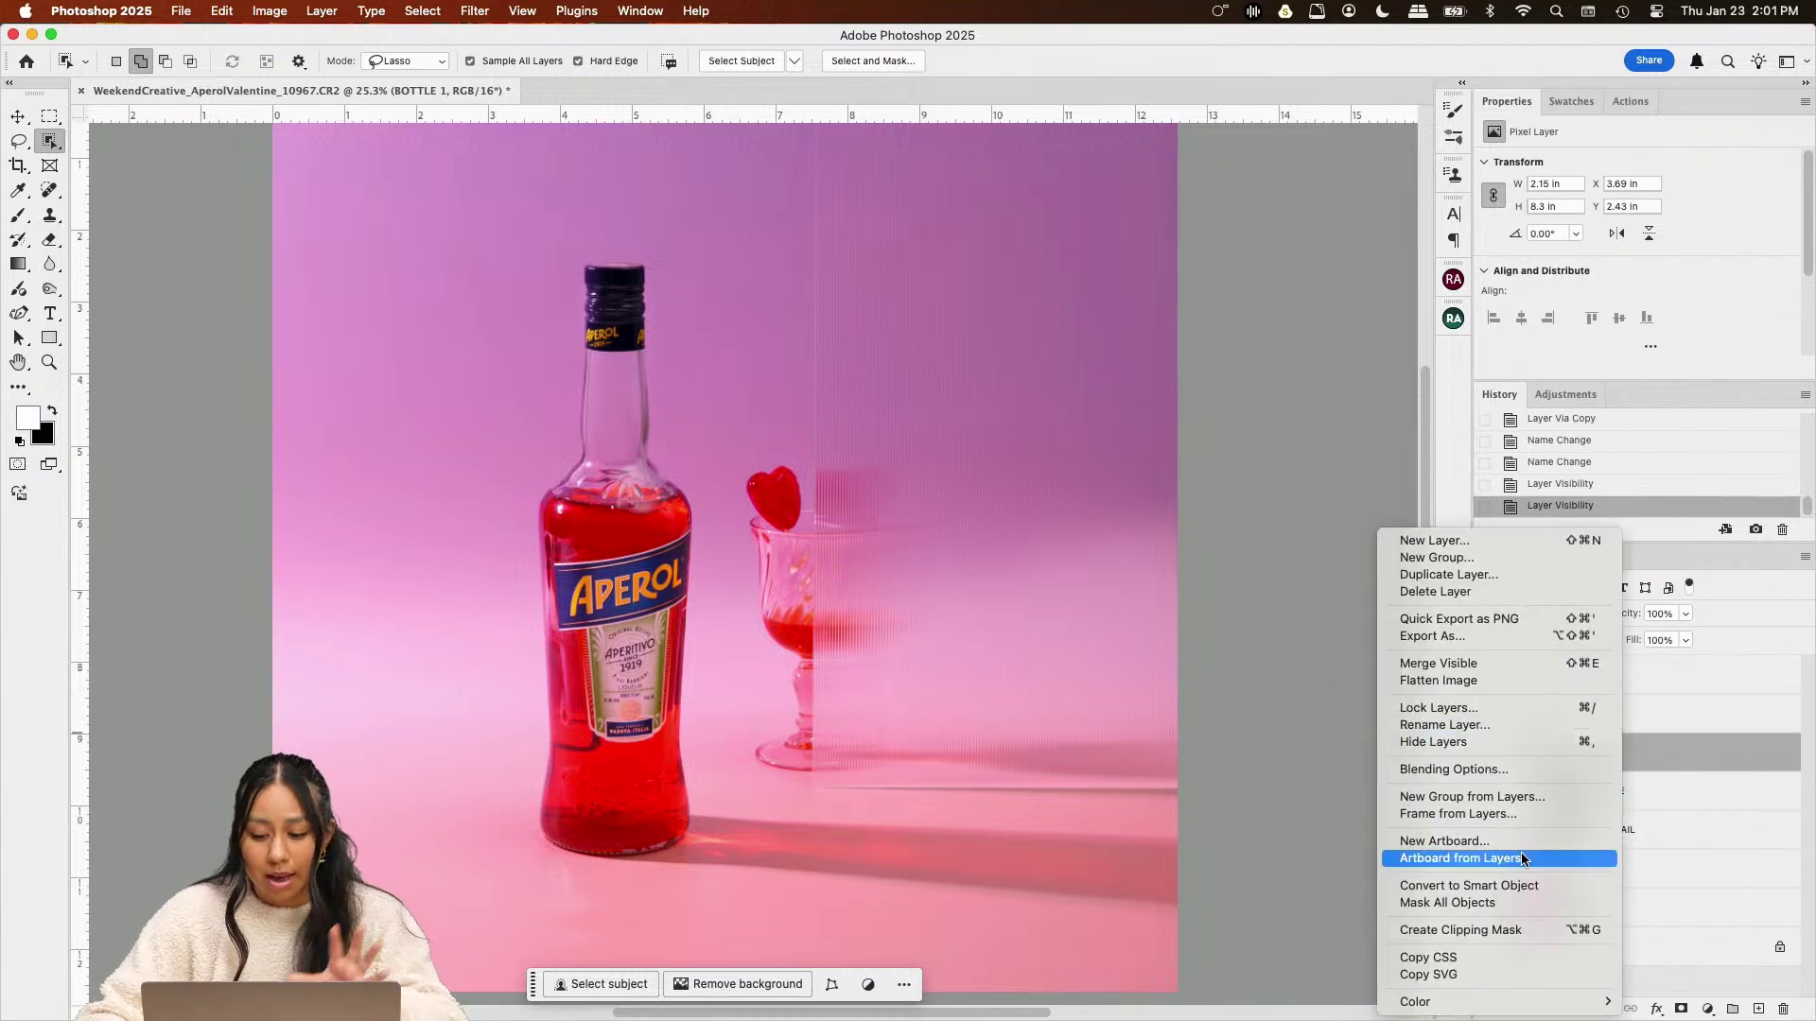
click(1525, 889)
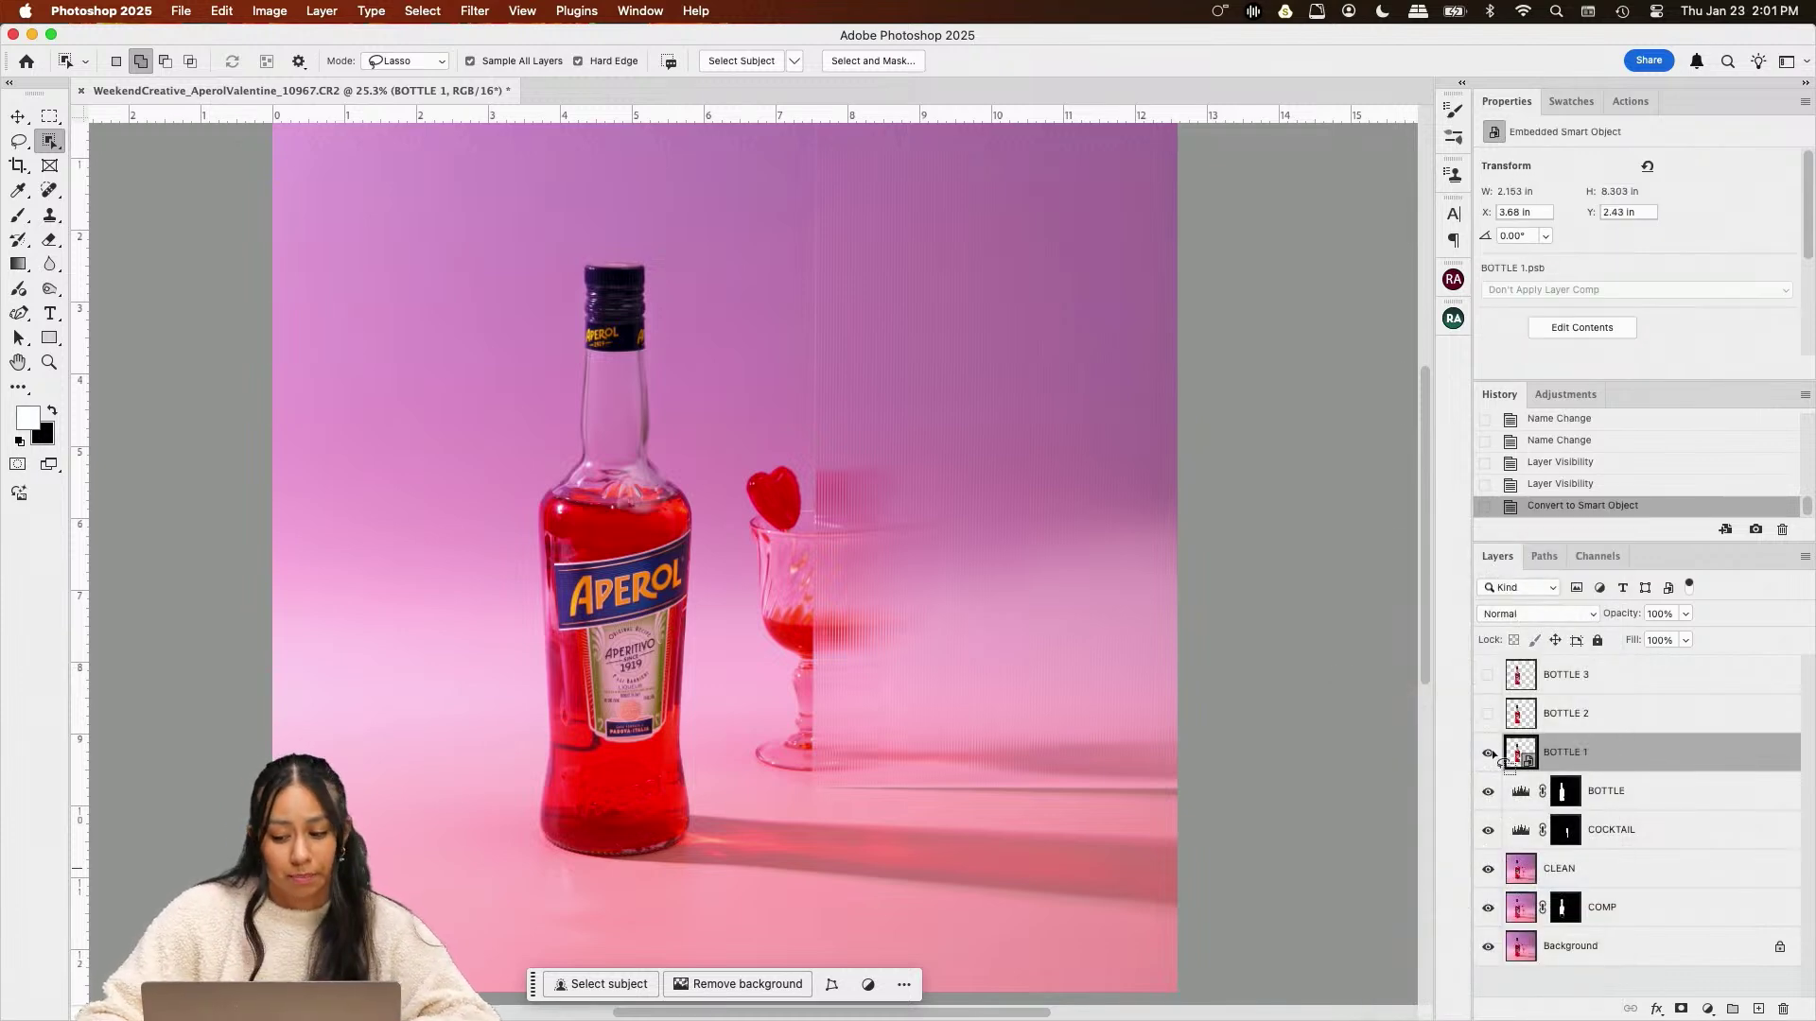
Start a Path Blur on BOTTLE 1 with a nearly horizontal path pointing left across the bottle and Speed 209%
click(472, 12)
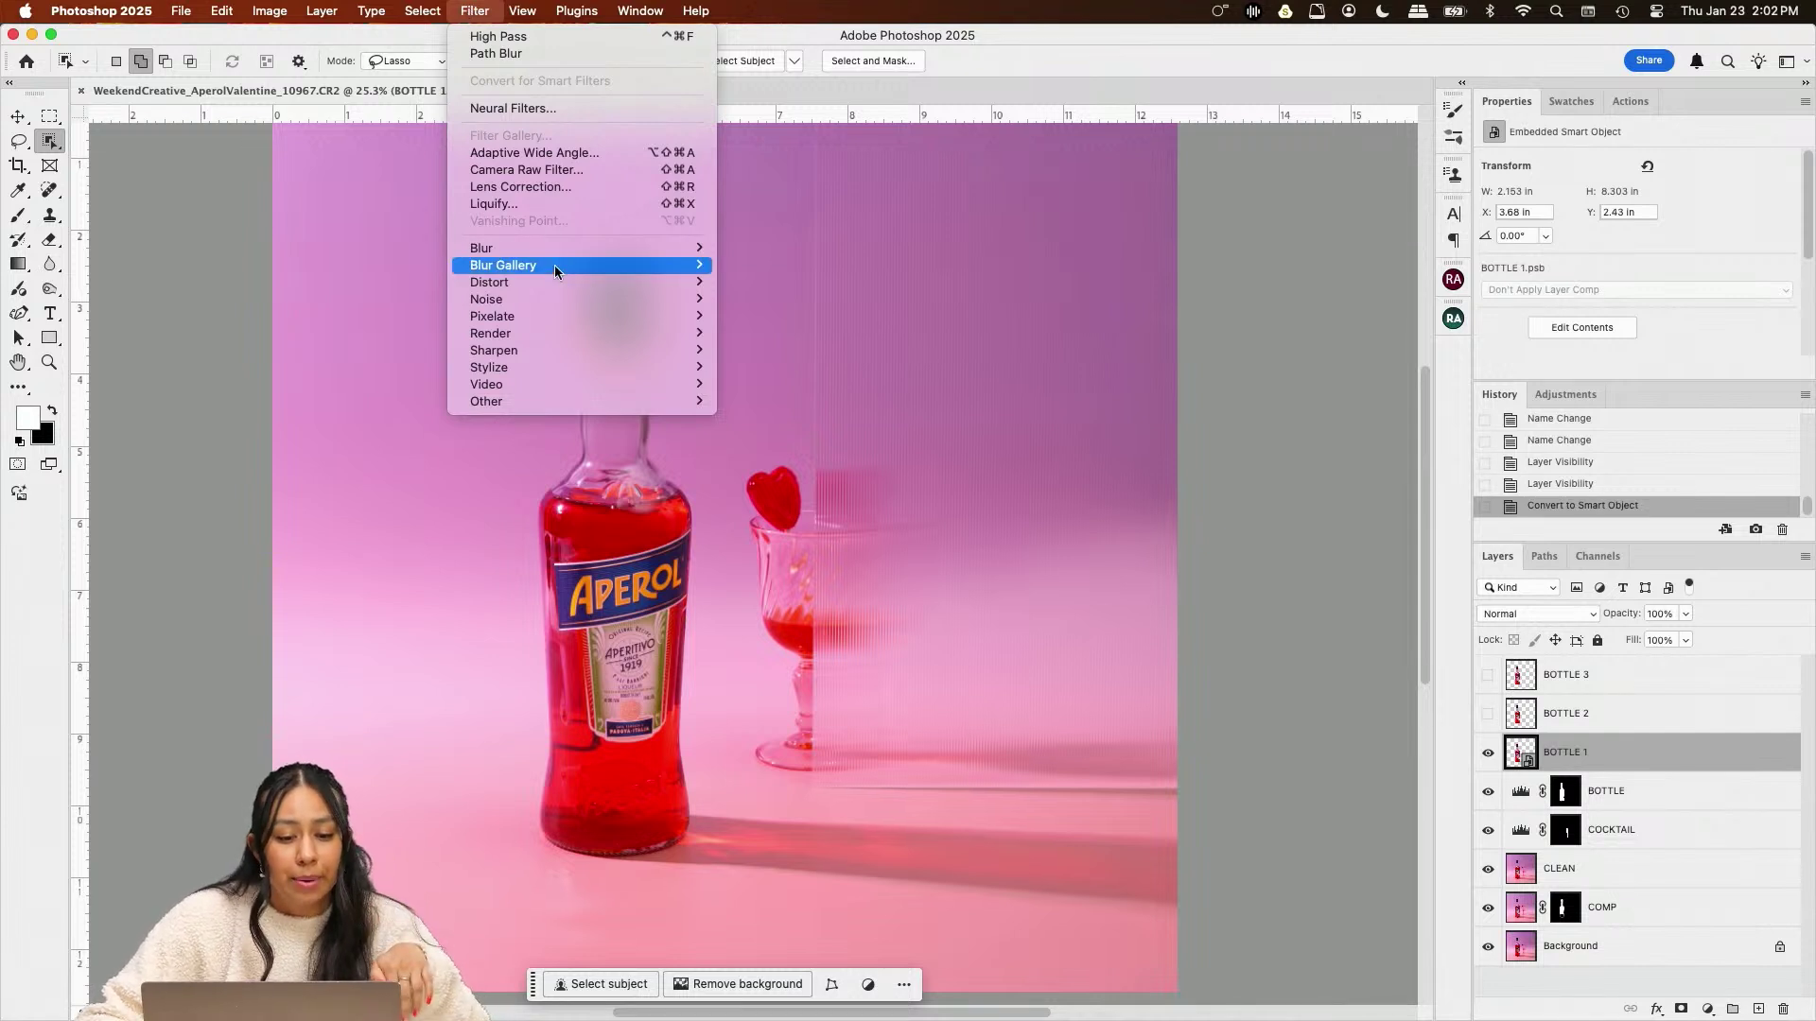
mouse_move(592, 269)
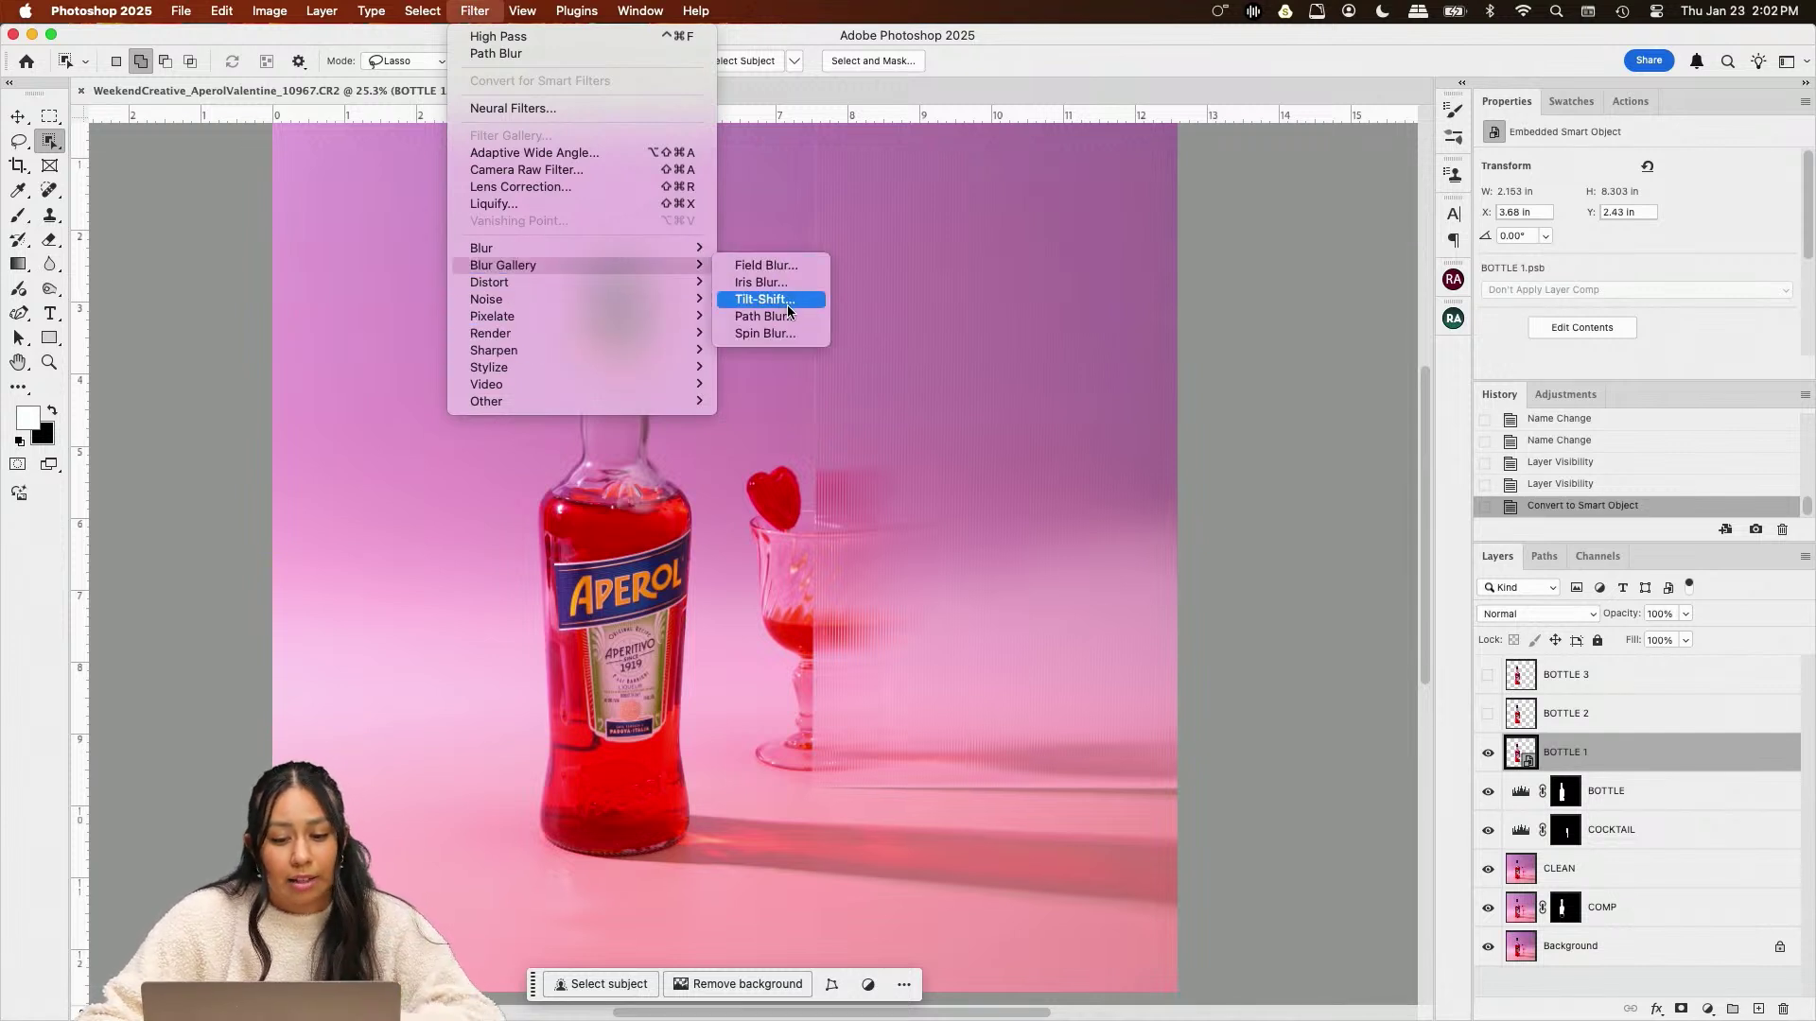
click(765, 316)
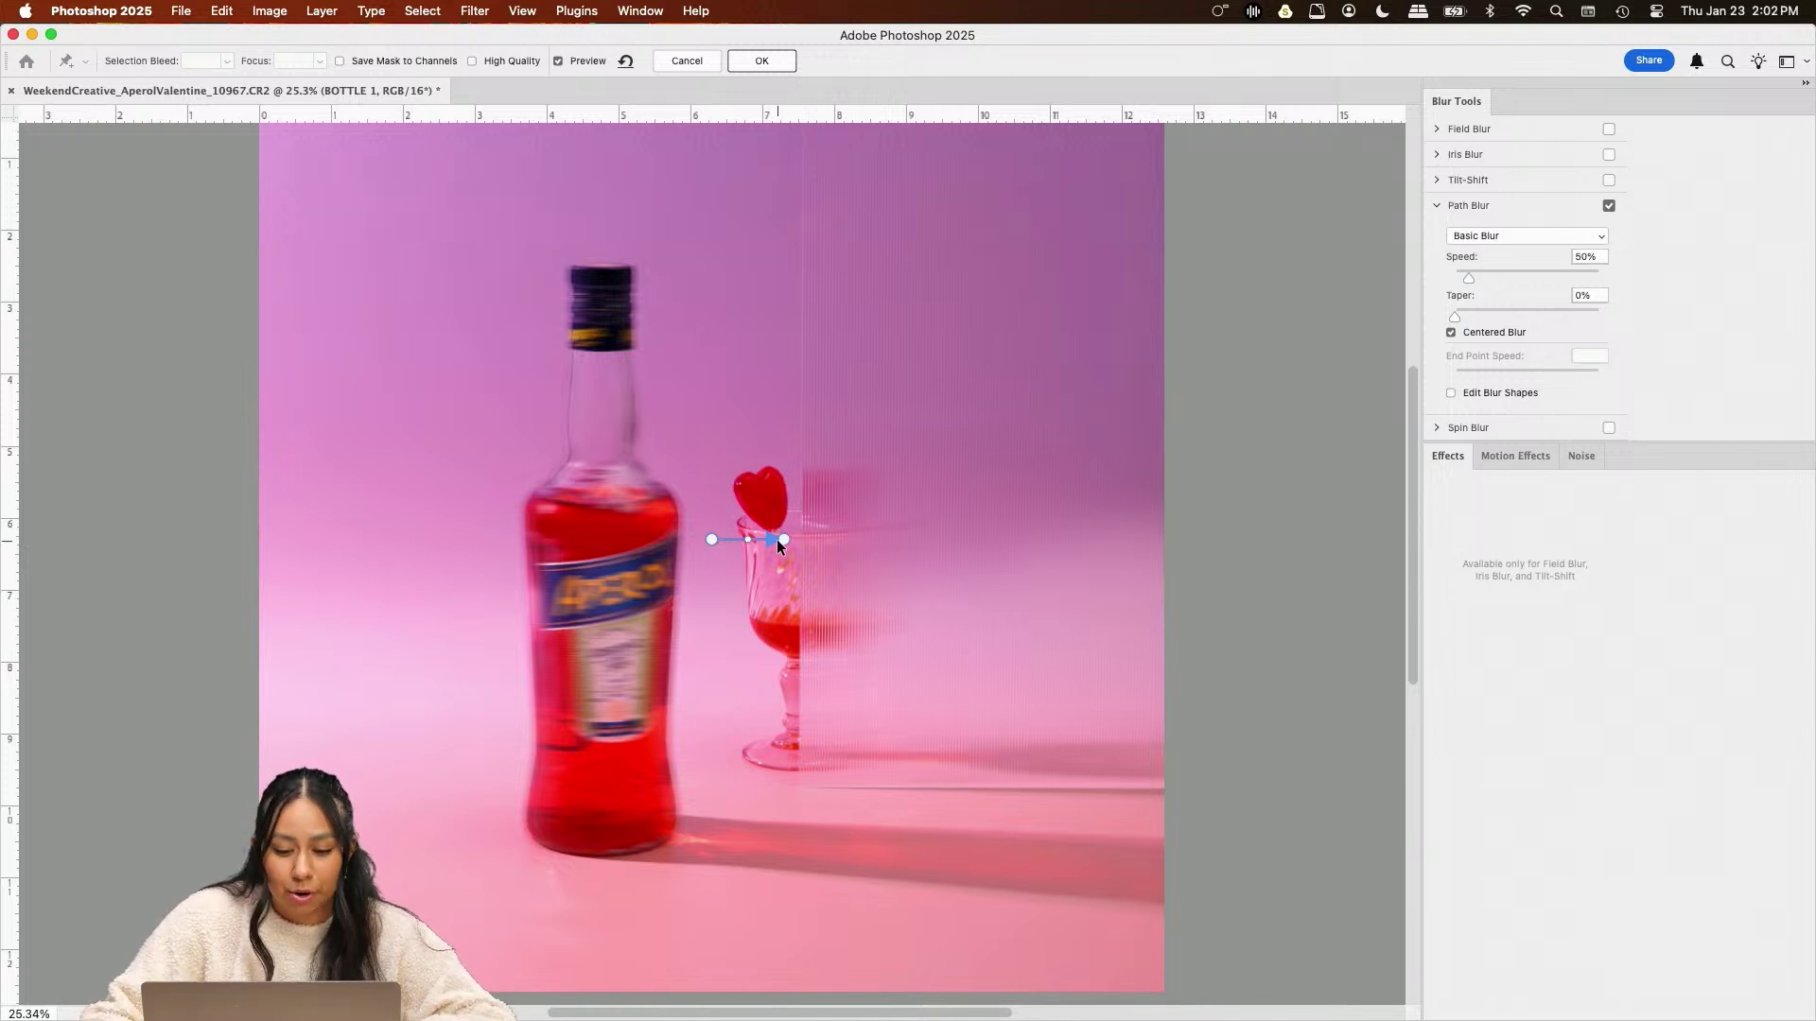
drag(777, 543, 412, 531)
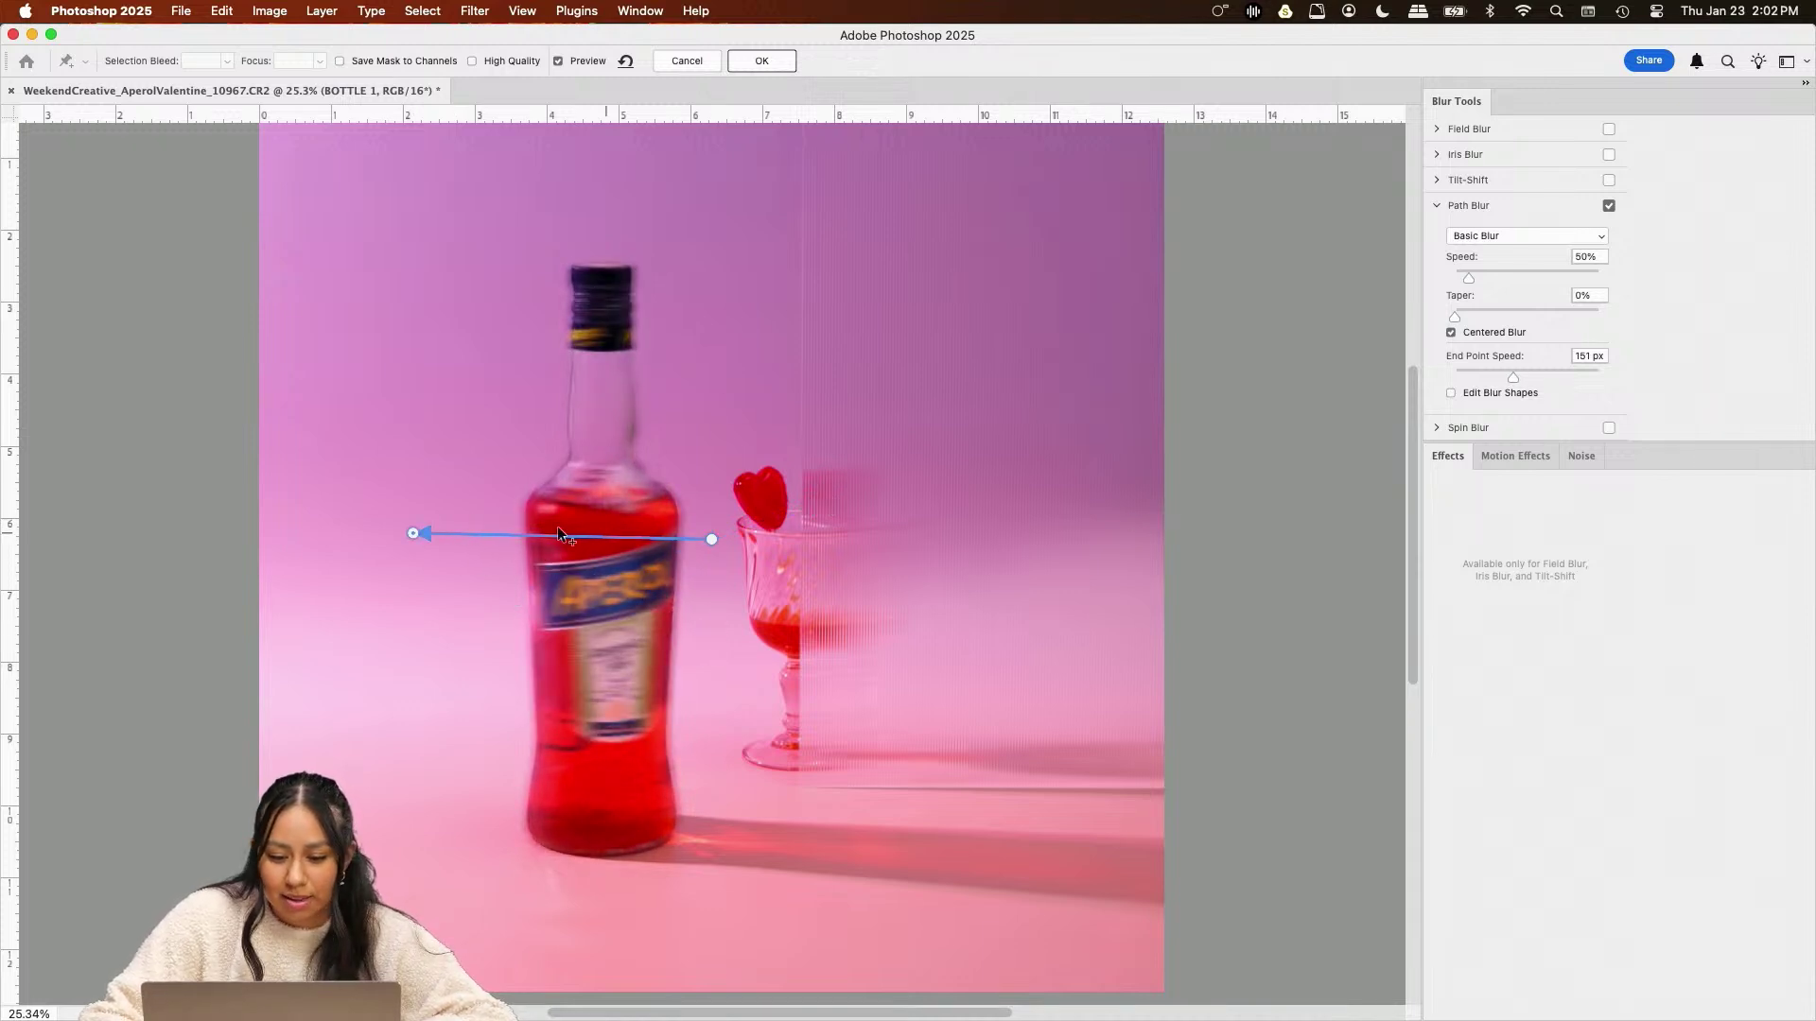
click(1513, 277)
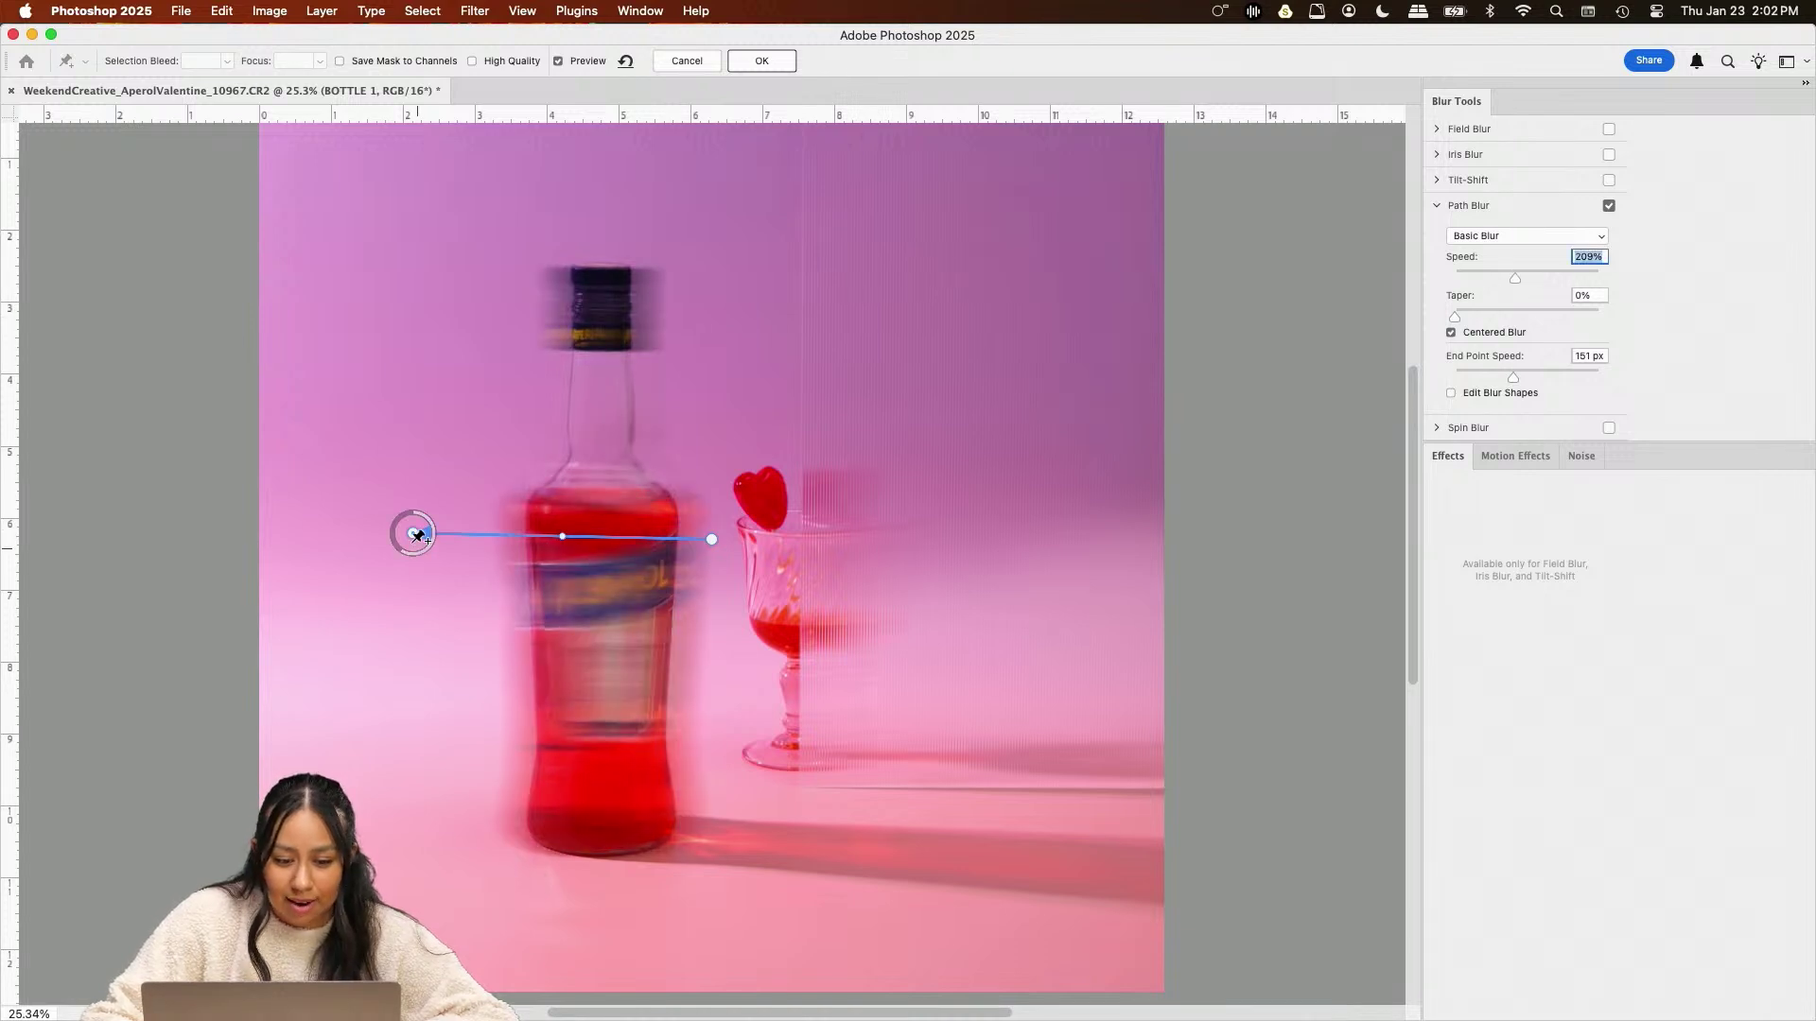
drag(417, 535, 404, 549)
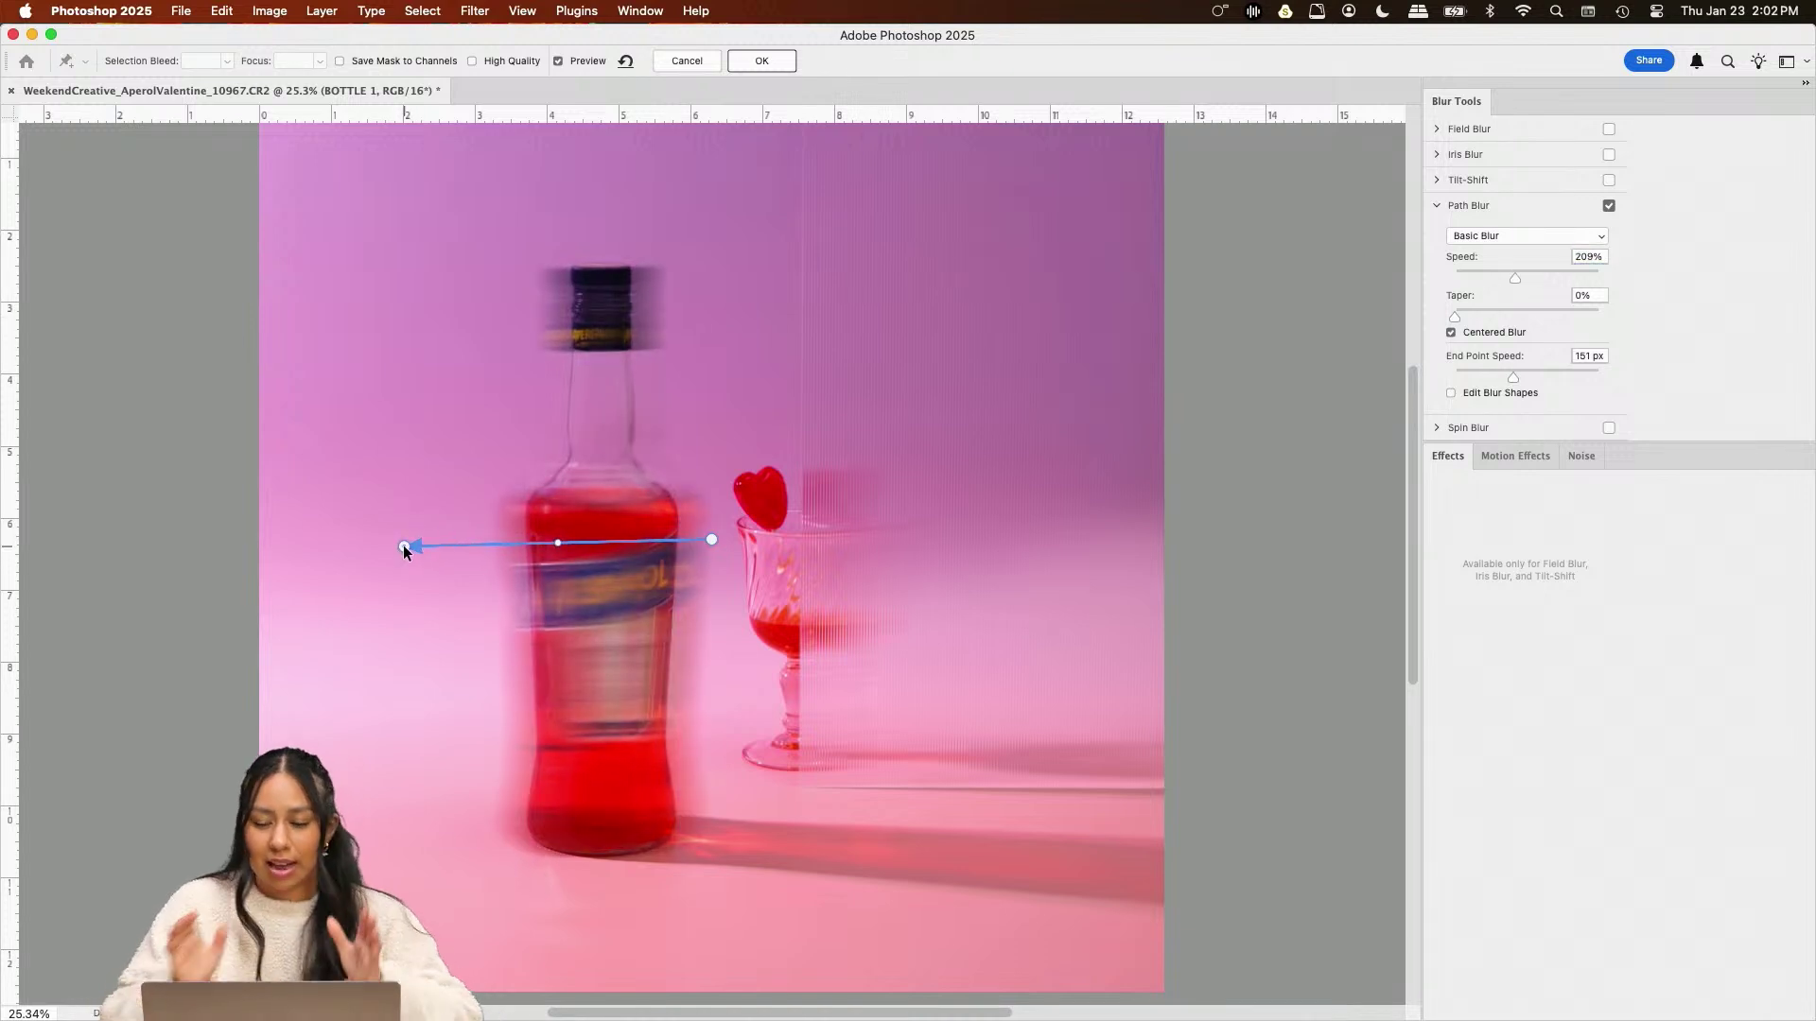
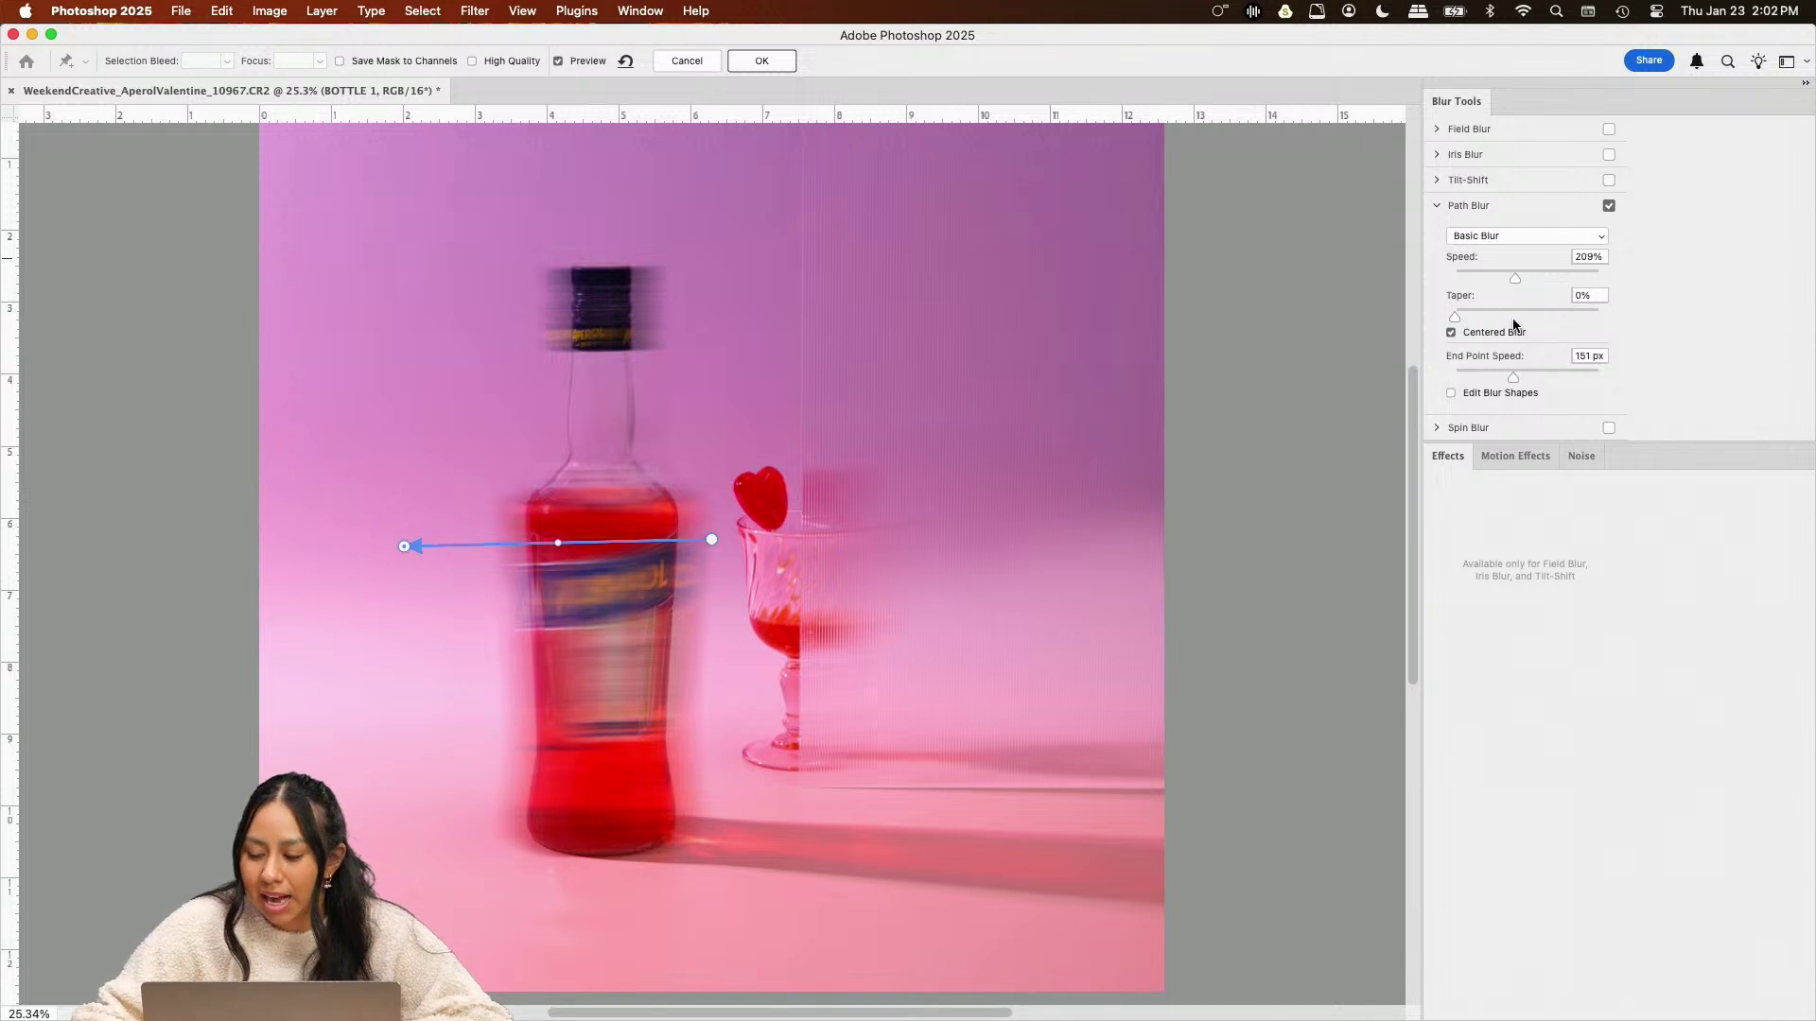
Turn off Centered Blur, extend the path further left, set Speed to 229% and Taper to 16%, and apply the Path Blur
click(1452, 334)
drag(407, 551, 335, 539)
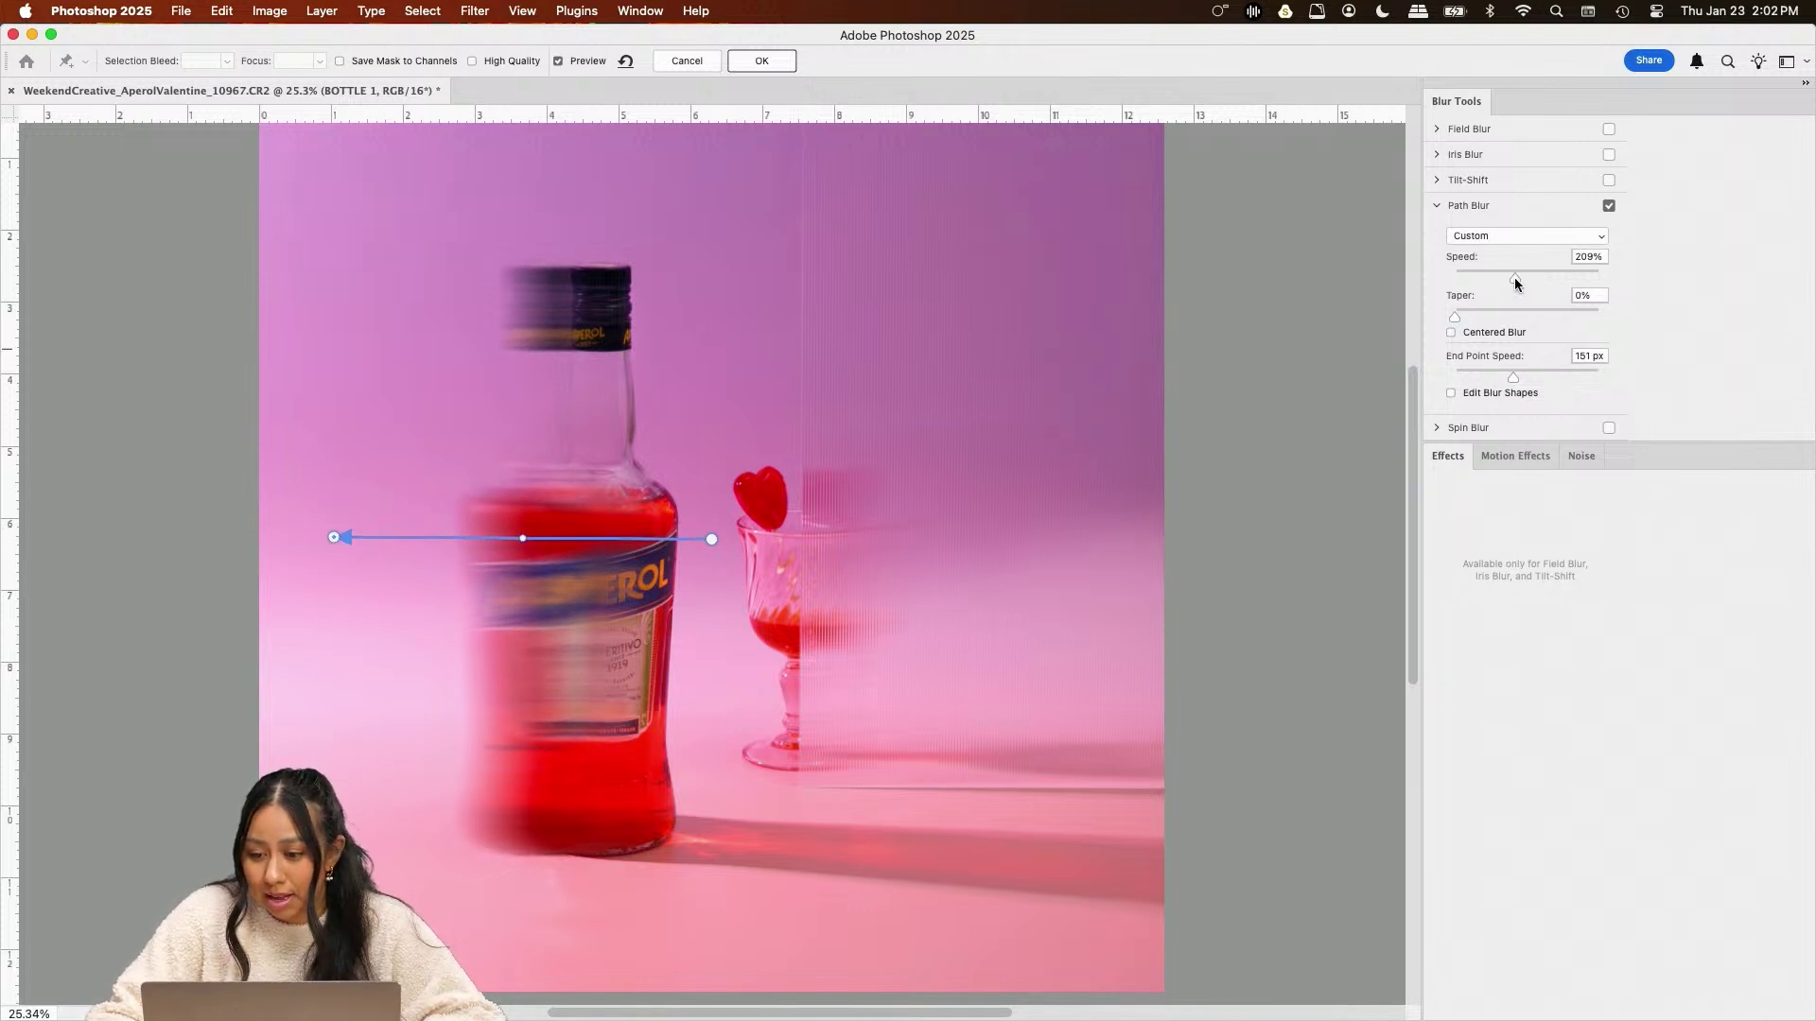
drag(1513, 277, 1507, 316)
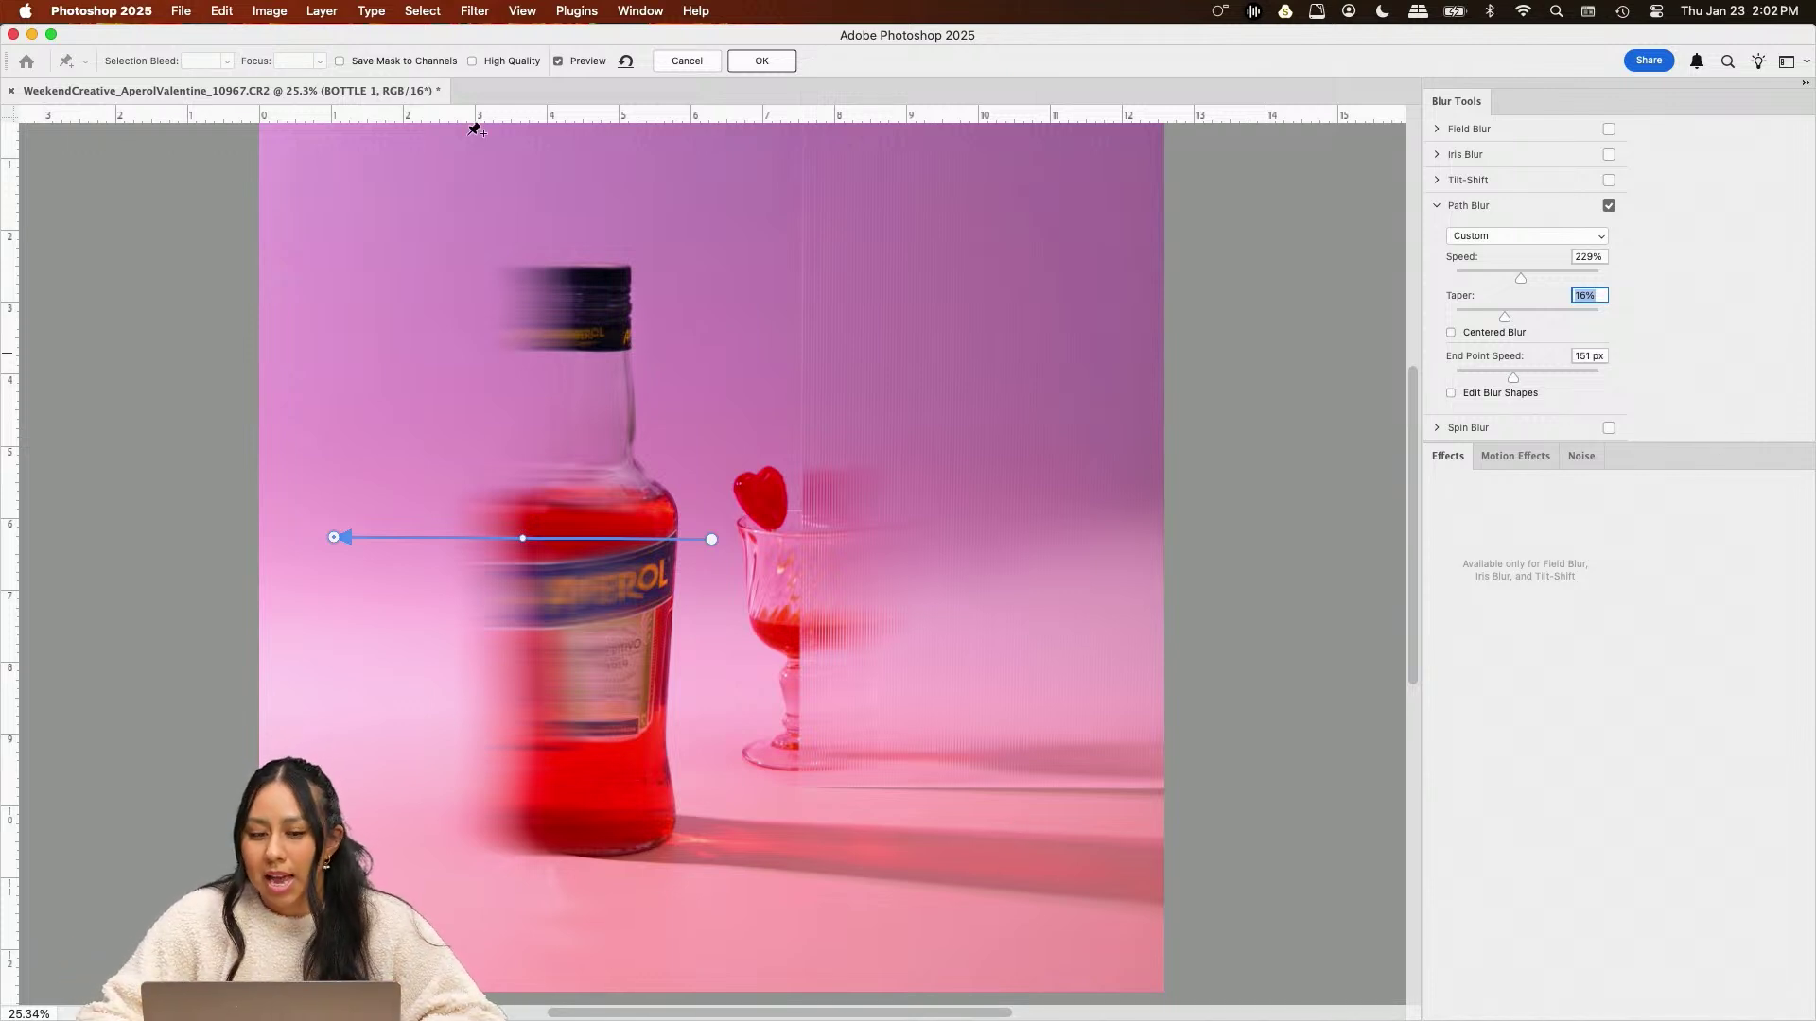
click(766, 62)
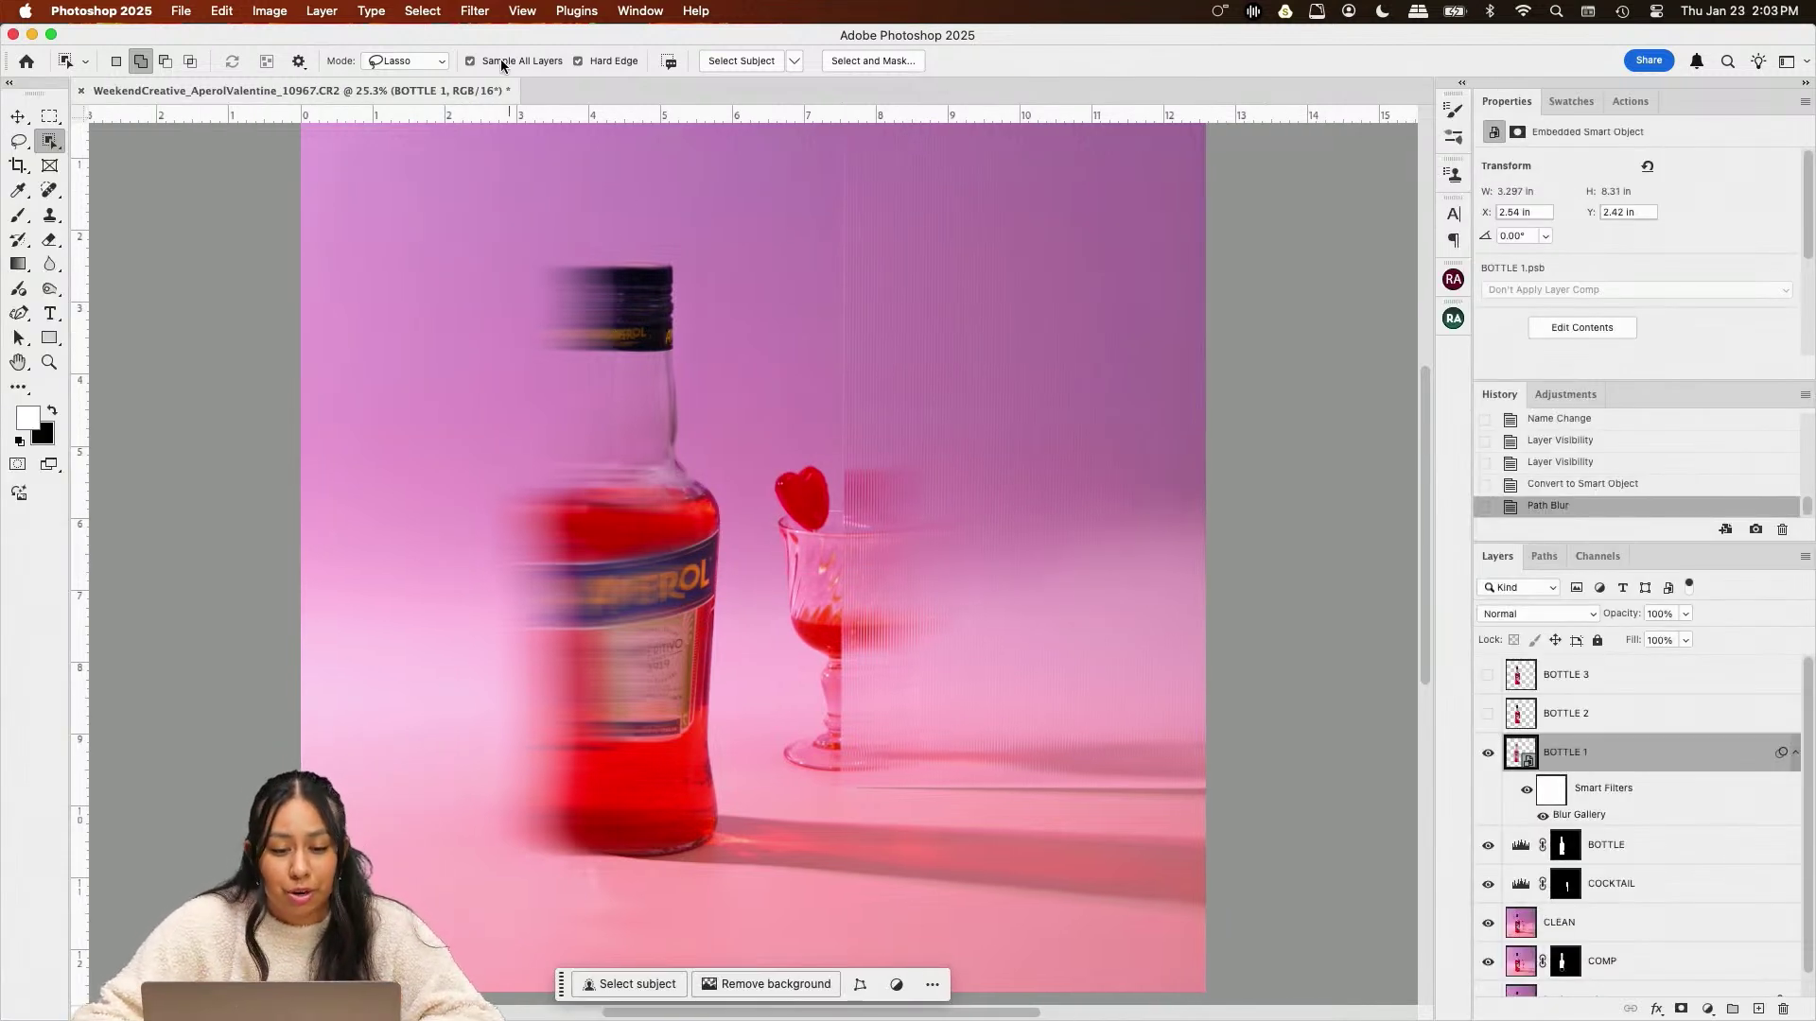
click(474, 11)
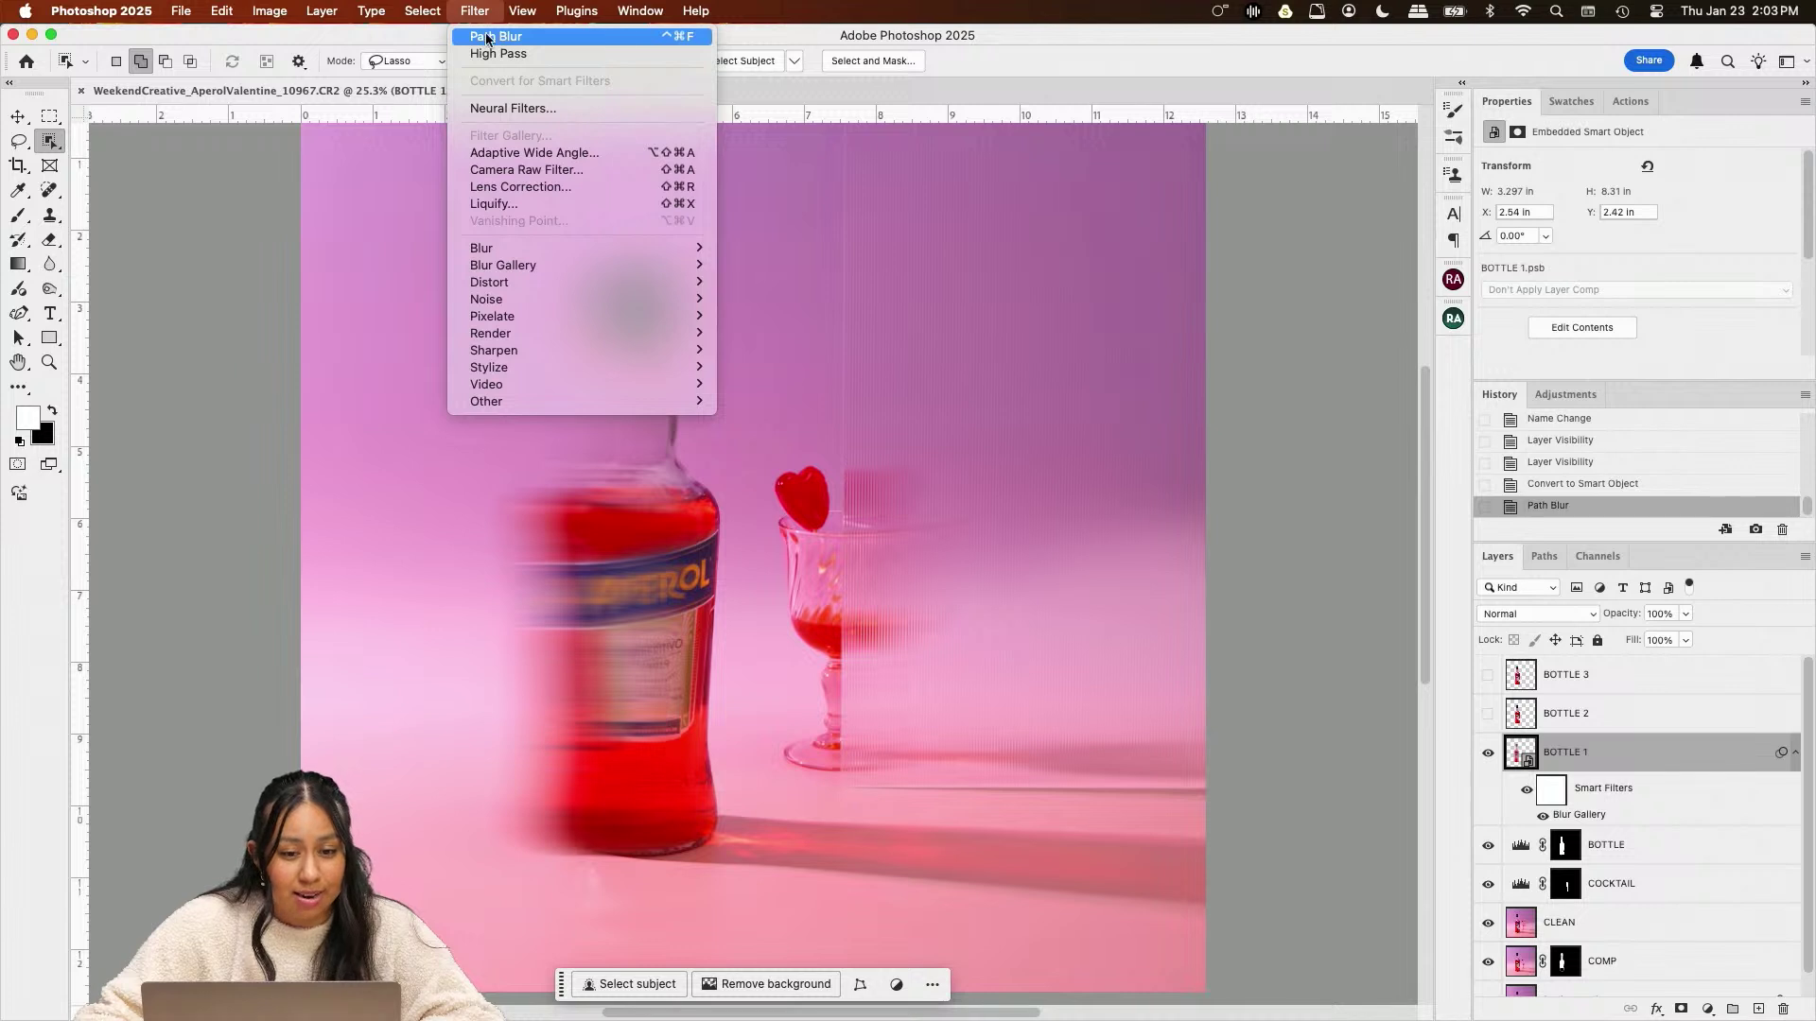
click(472, 11)
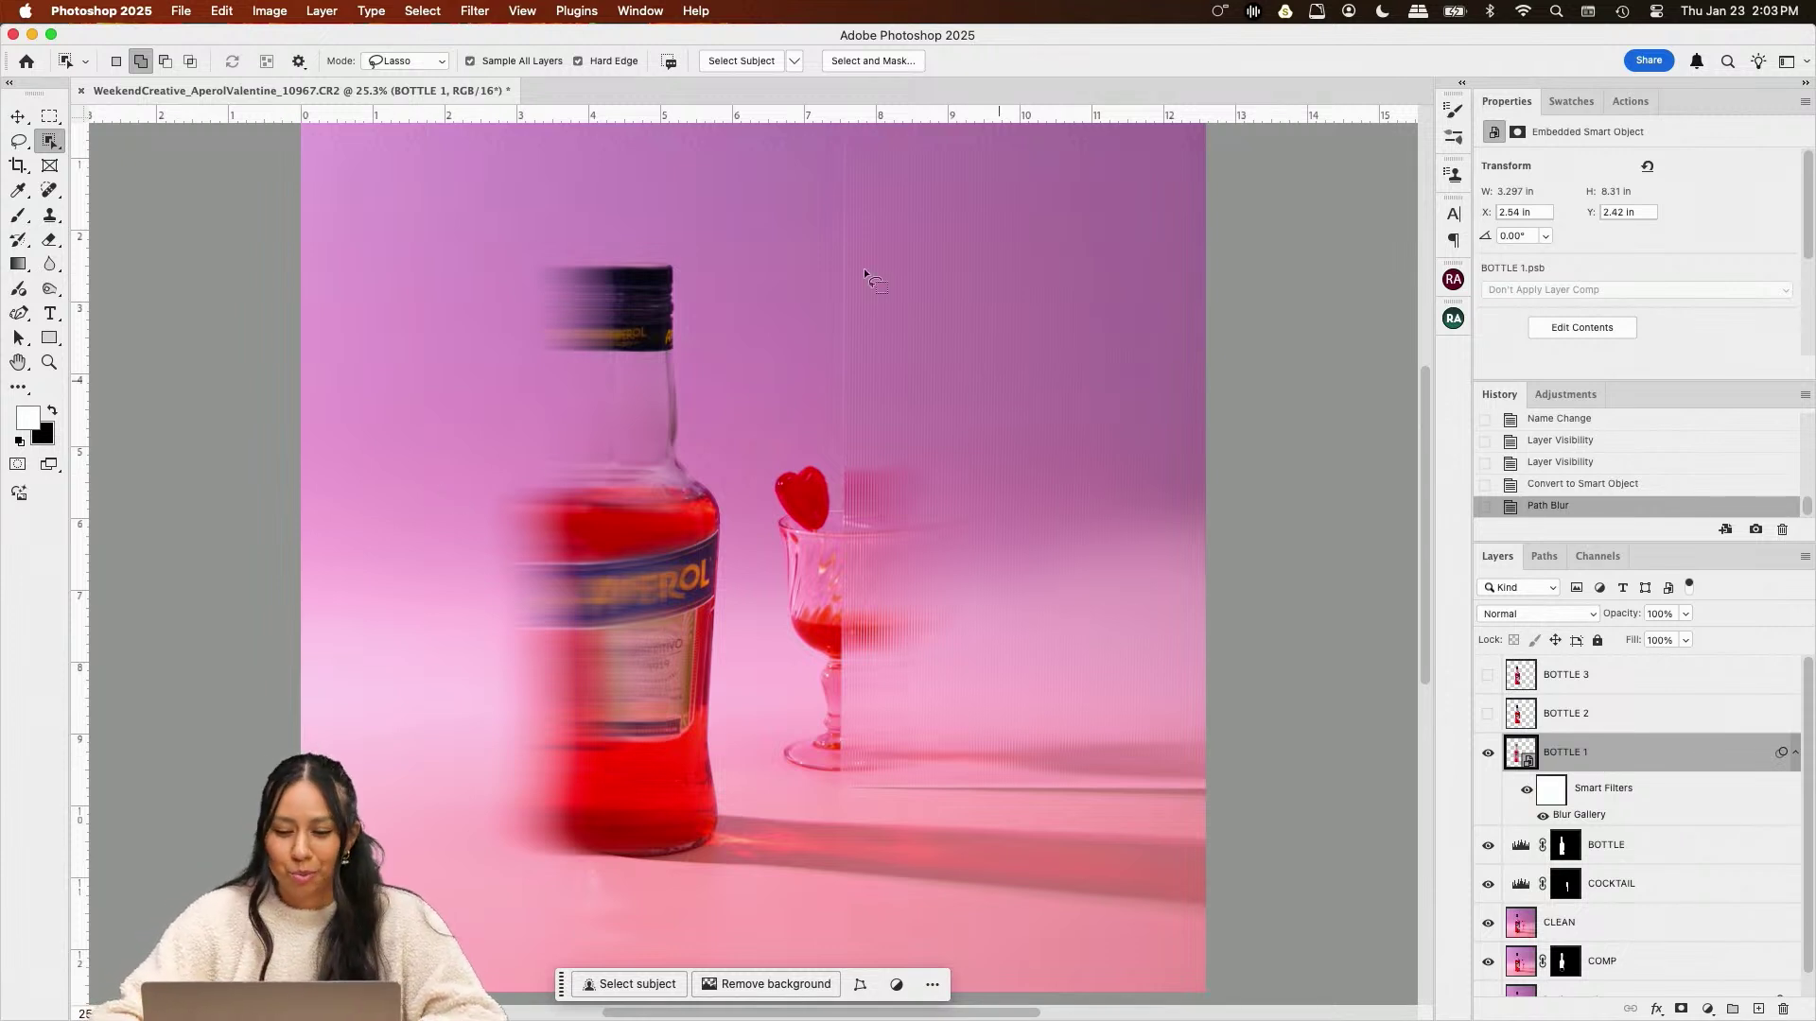
Add a linear white-to-black gradient fill above BOTTLE 1 using the first Basics preset, running from the bottle's right edge leftward
click(17, 265)
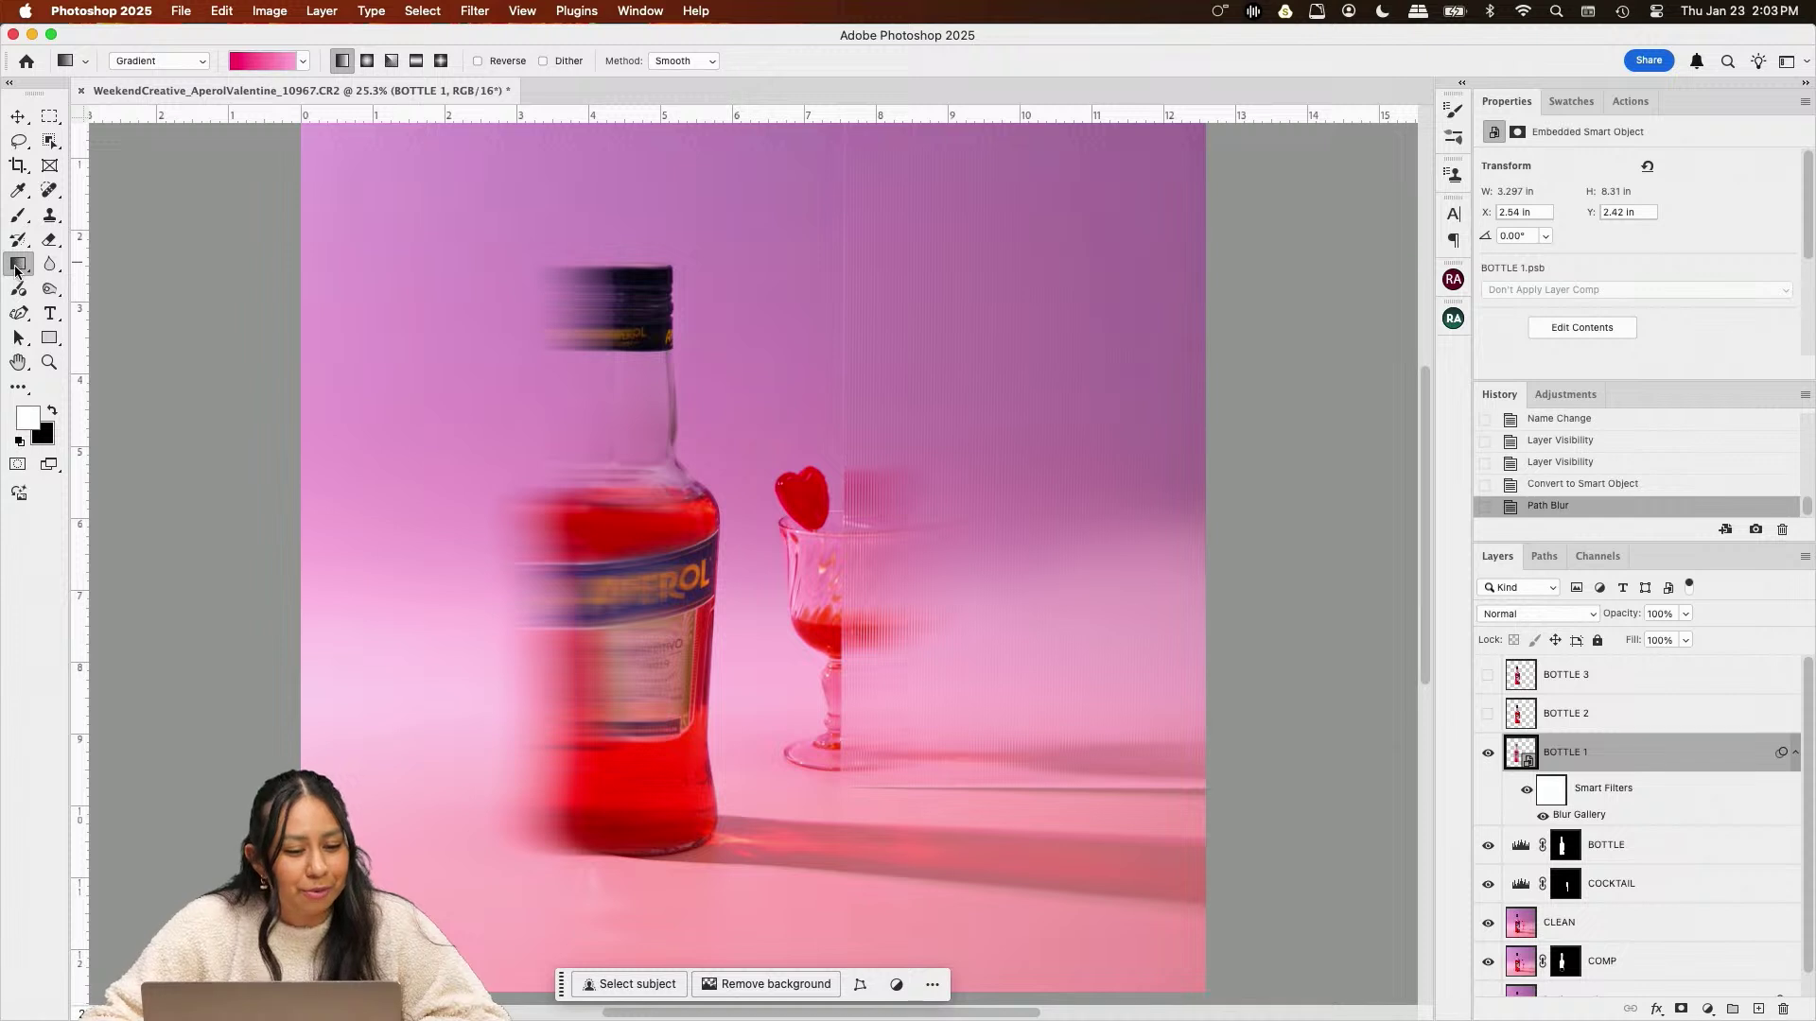
click(304, 62)
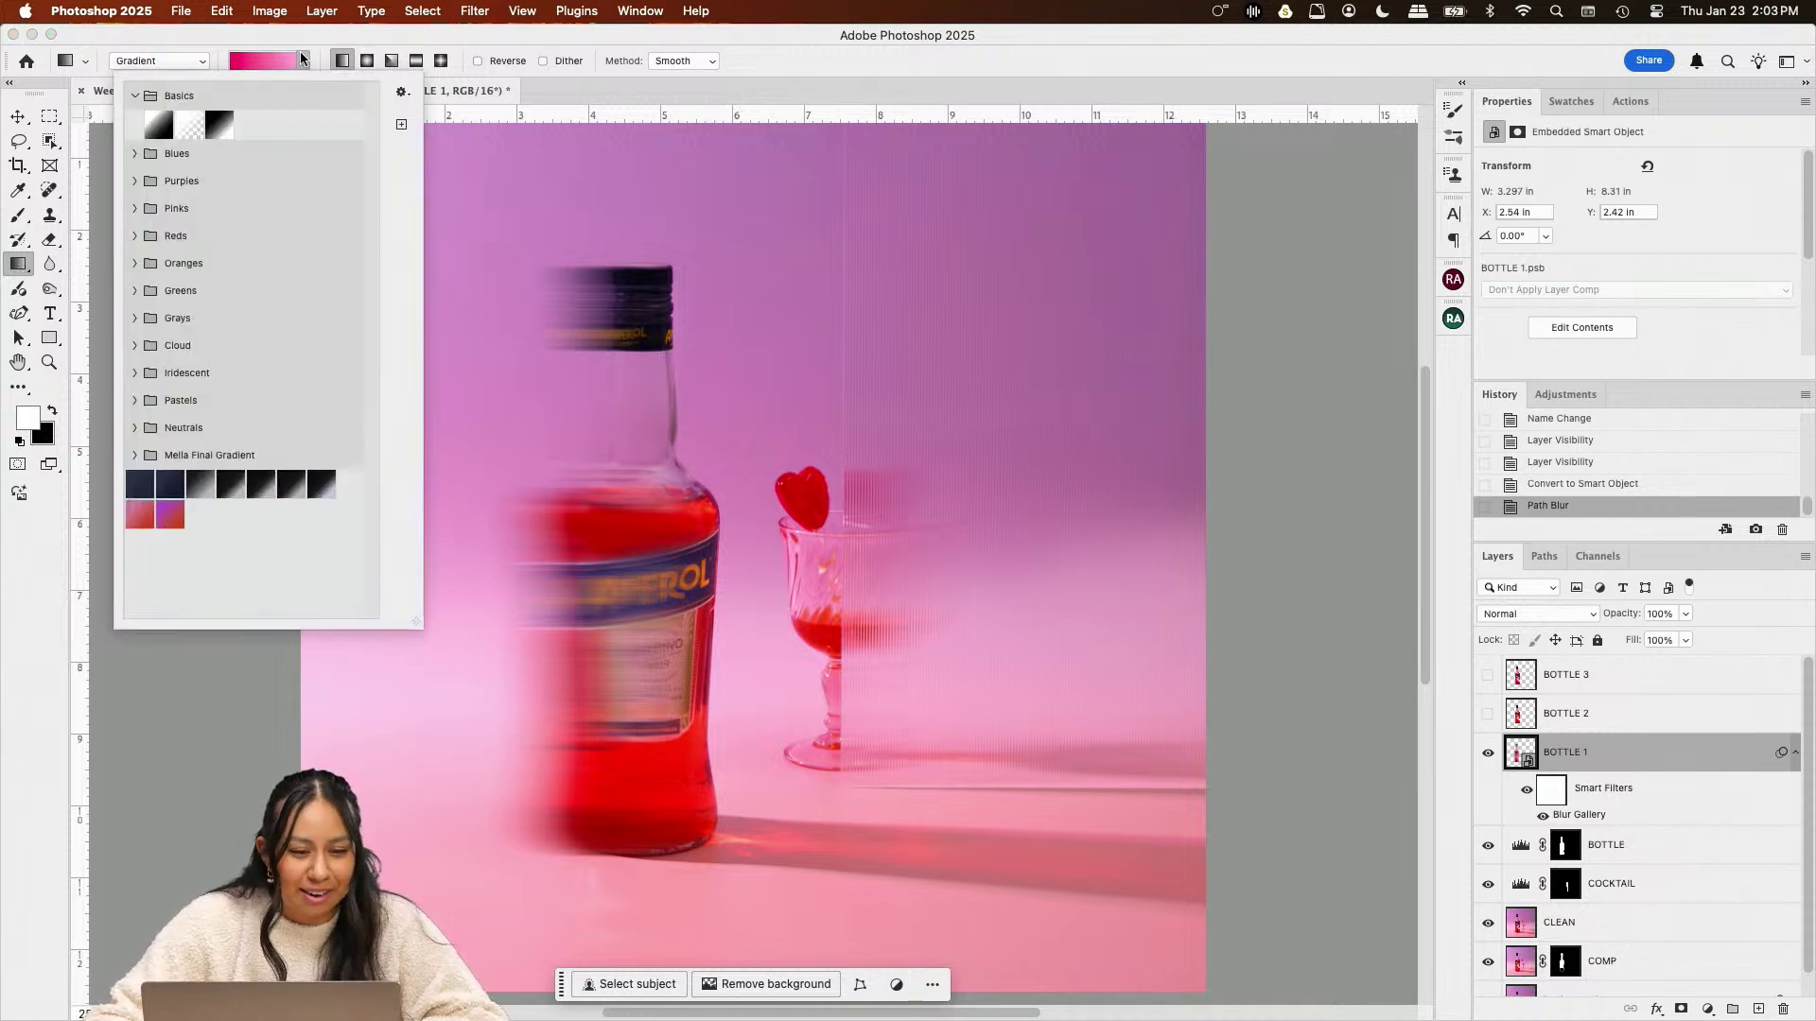
click(302, 61)
click(193, 63)
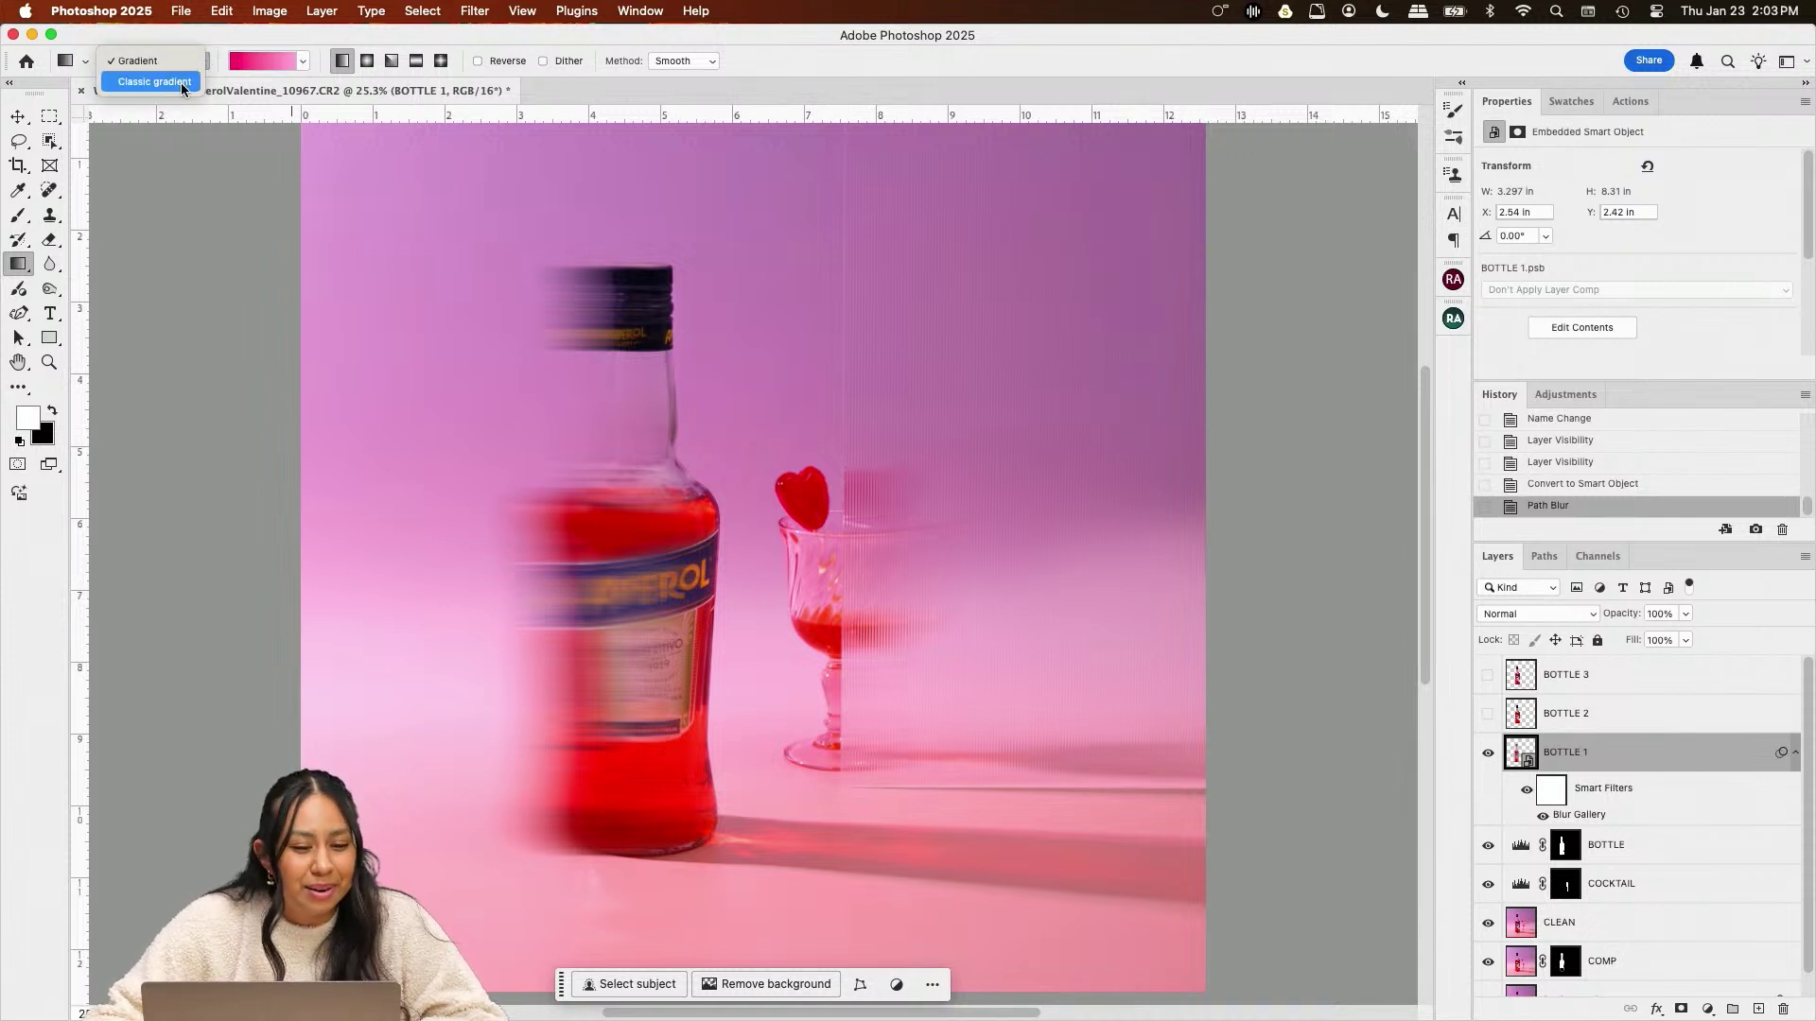
click(201, 47)
click(196, 62)
click(162, 64)
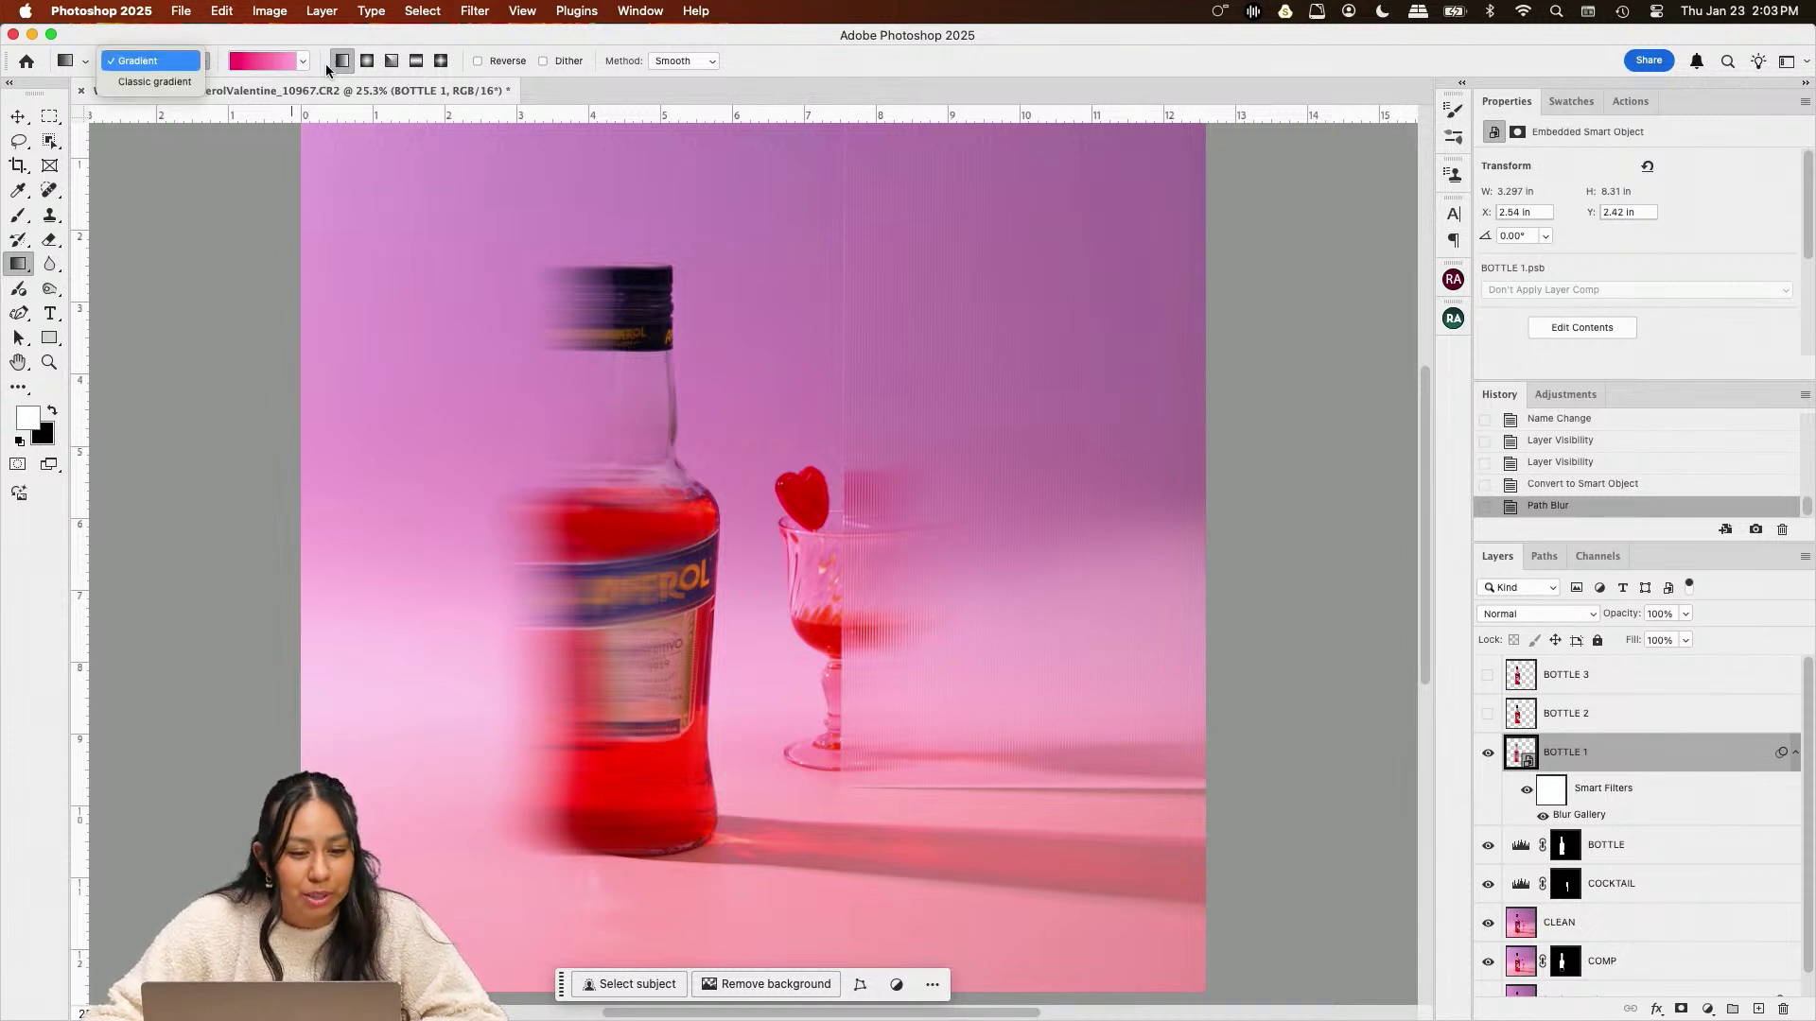
click(303, 66)
click(158, 124)
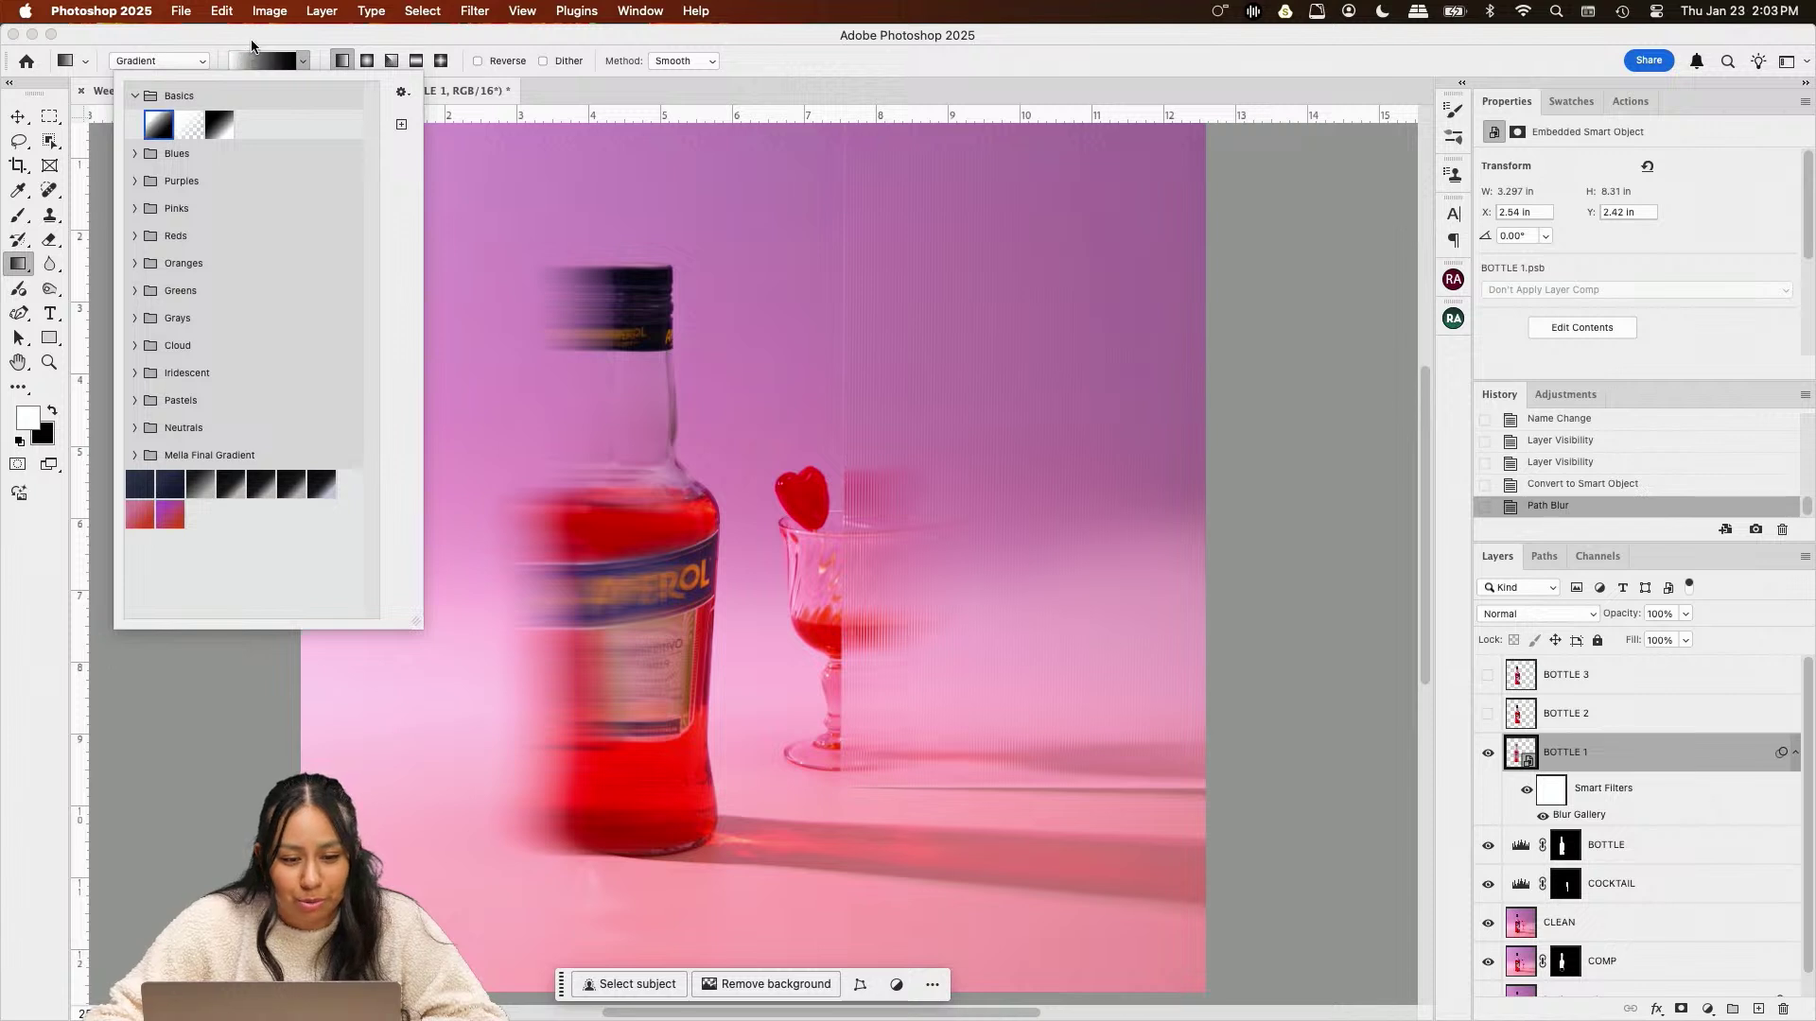
click(759, 580)
drag(733, 571, 352, 571)
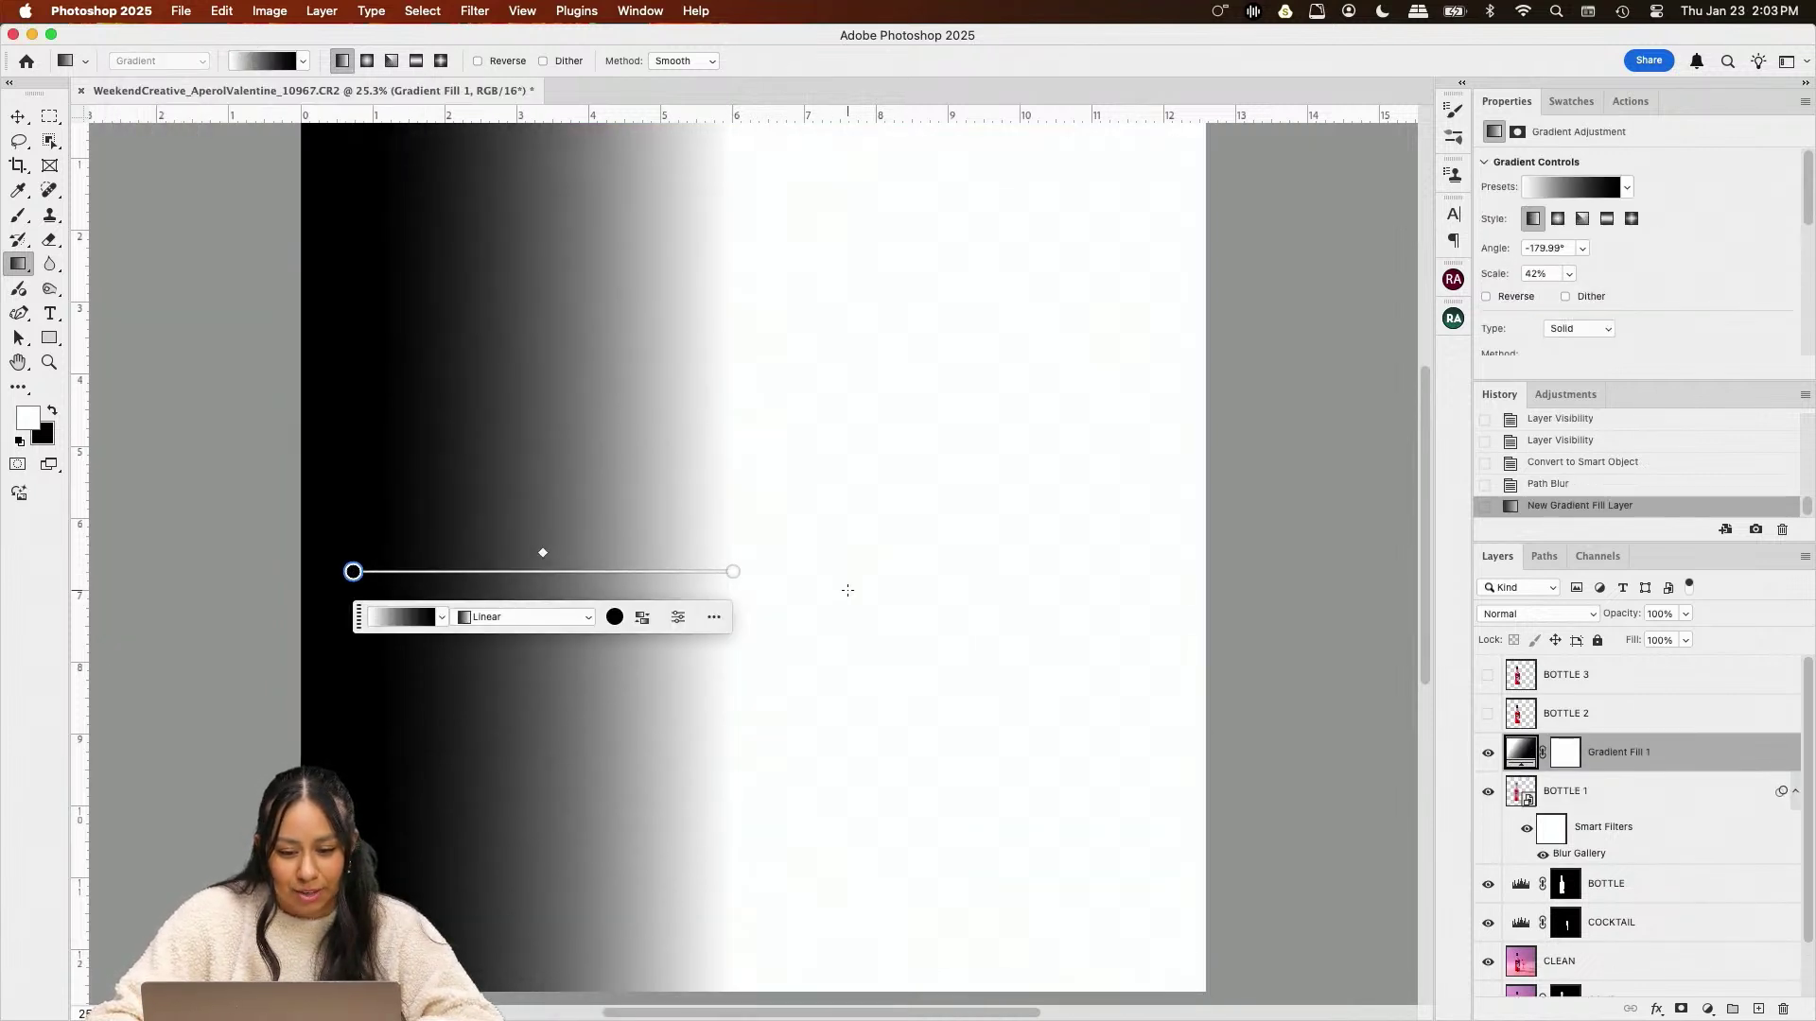
Change the gradient's white color stop at the bottle's right edge to hot pink ea0b74
double_click(734, 571)
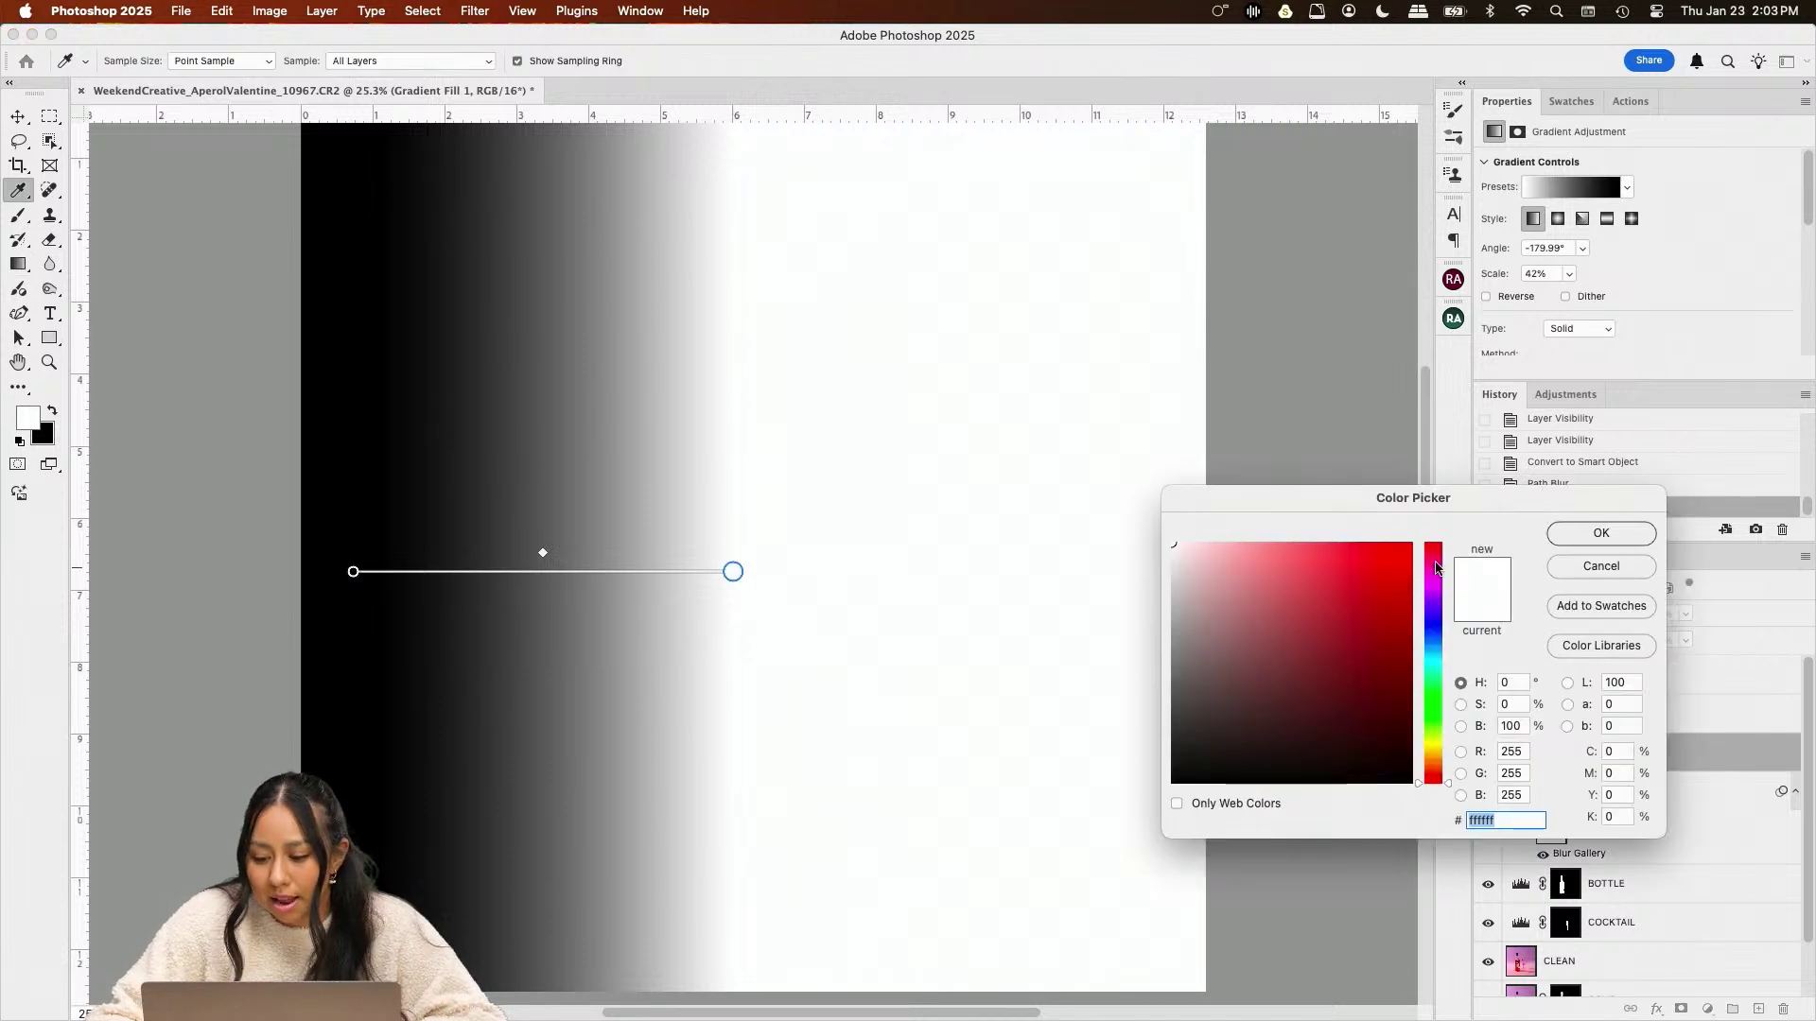
click(1435, 574)
drag(1436, 576, 1438, 565)
click(1393, 563)
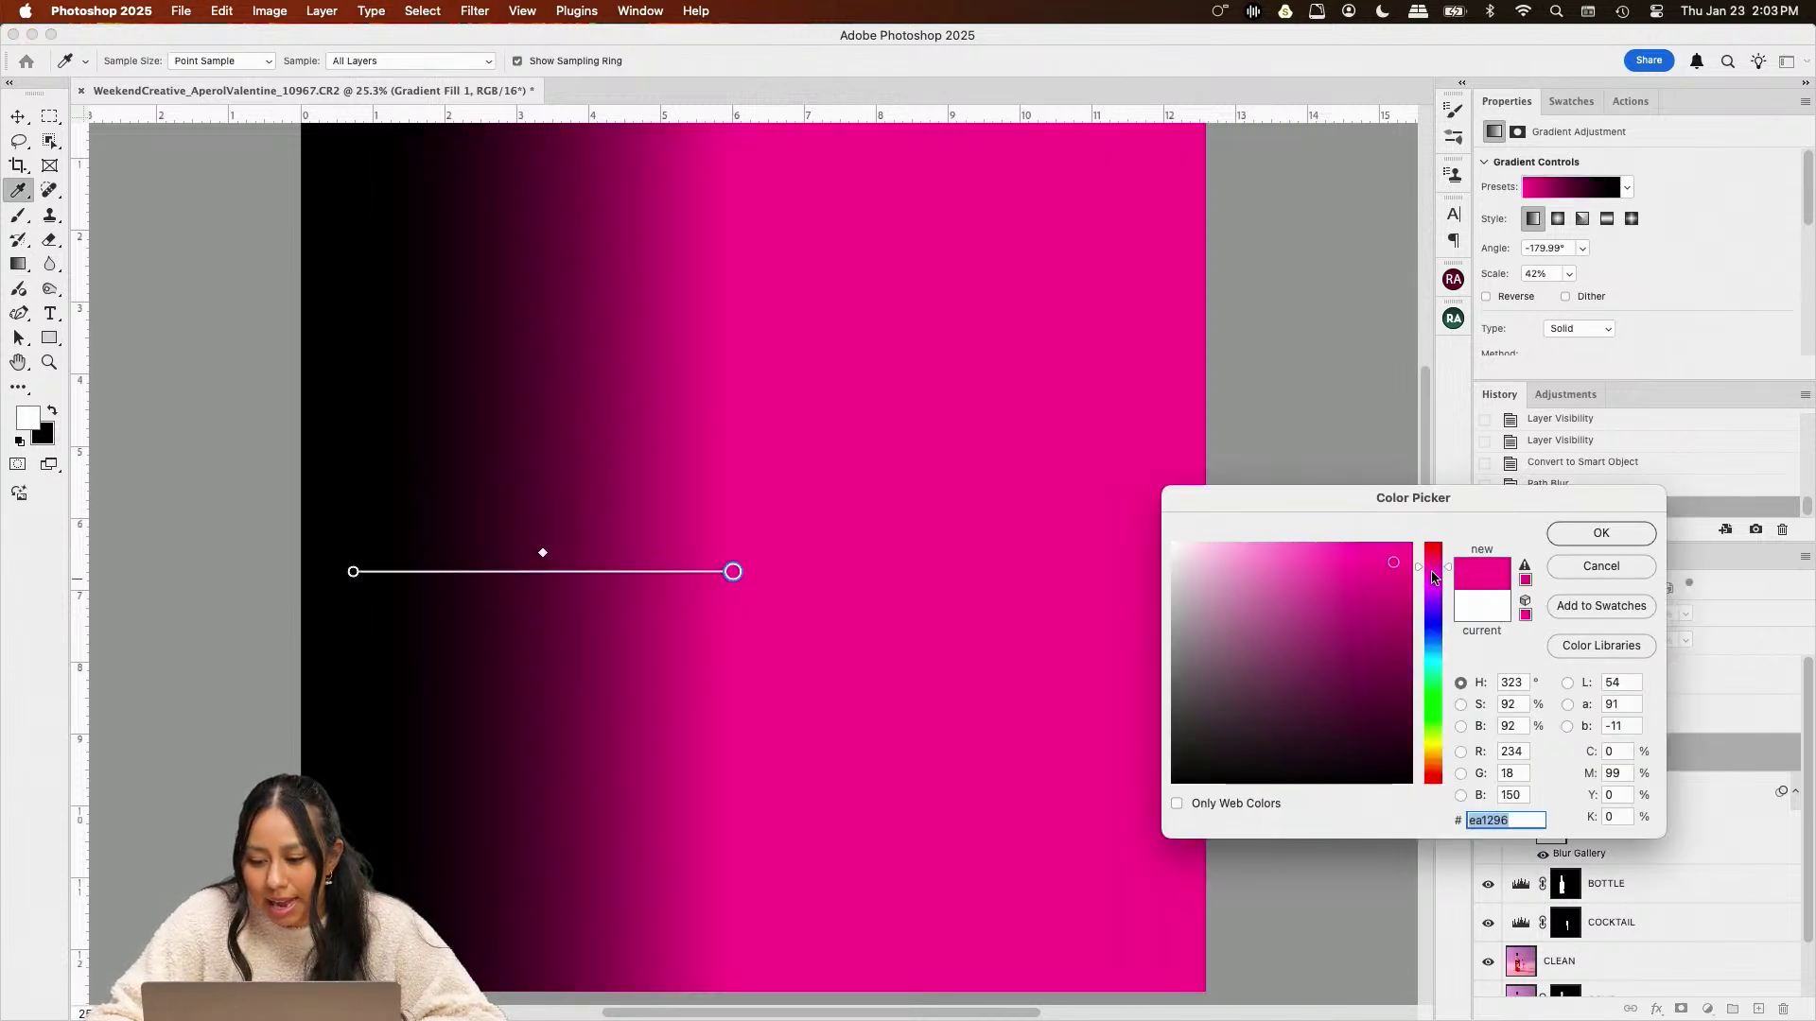
click(1439, 563)
click(1401, 563)
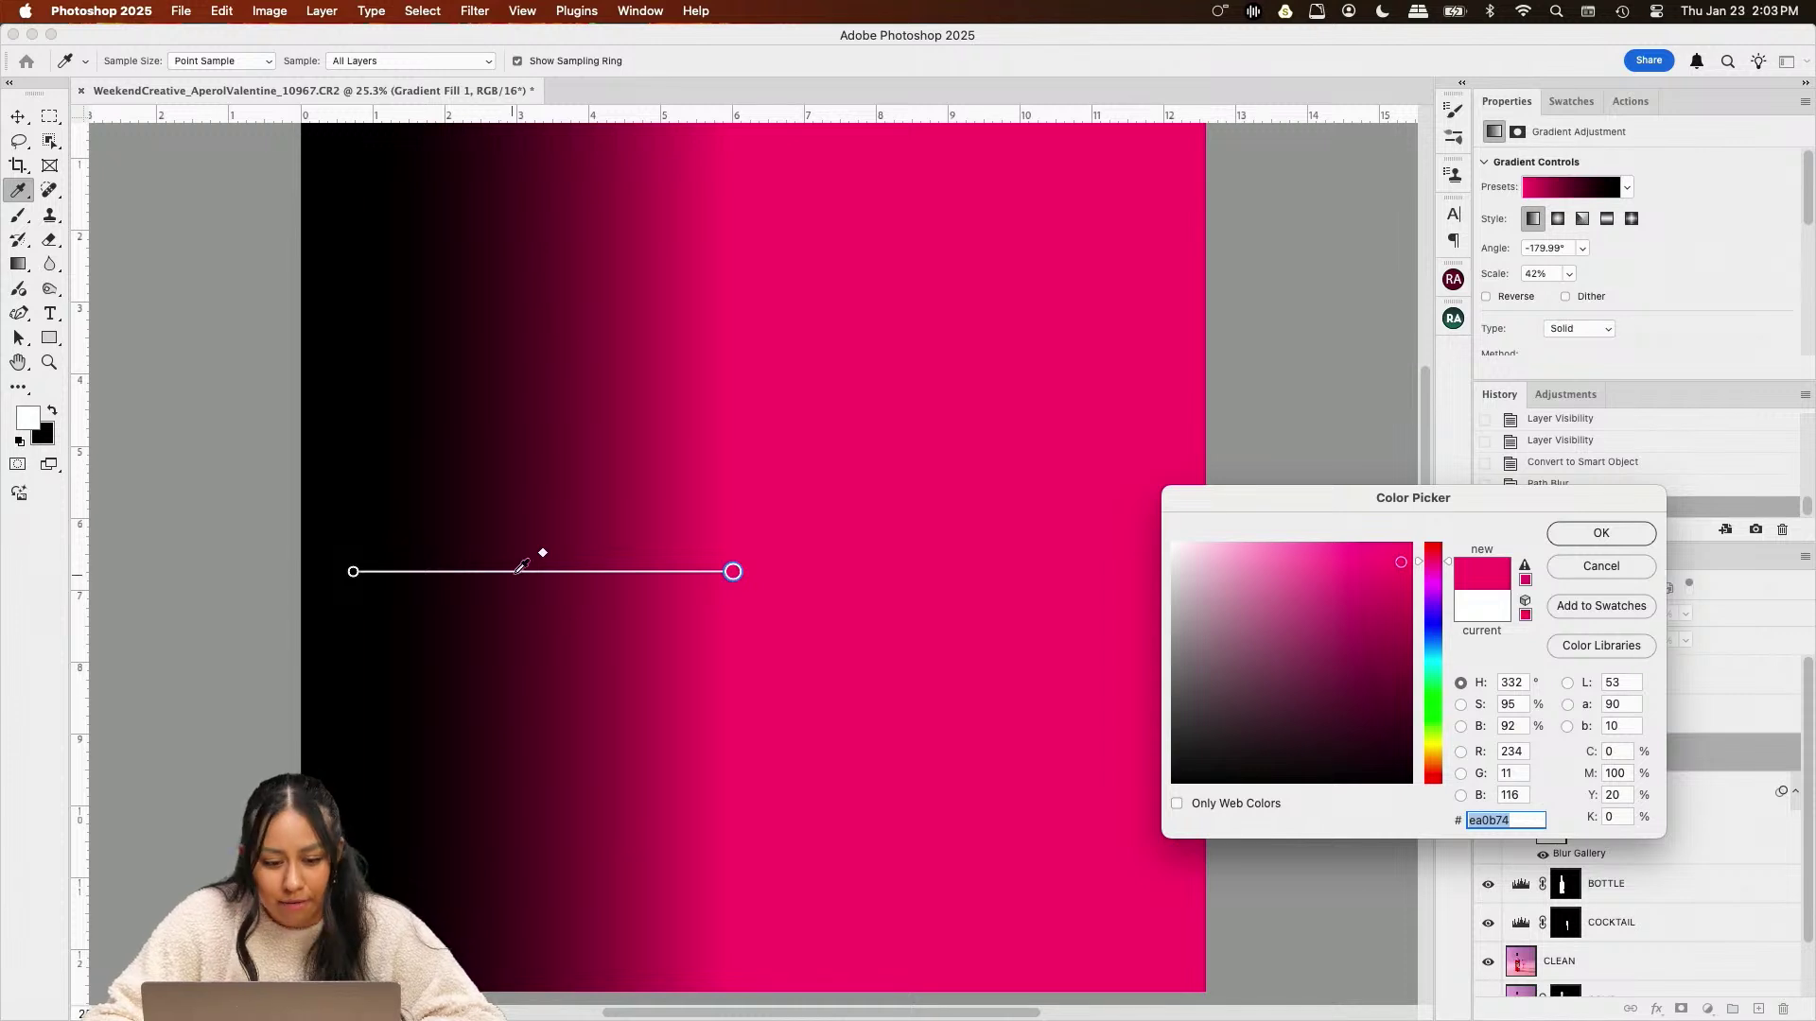
click(1600, 533)
Change the gradient's black color stop at its left end to a light orchid purple
double_click(353, 571)
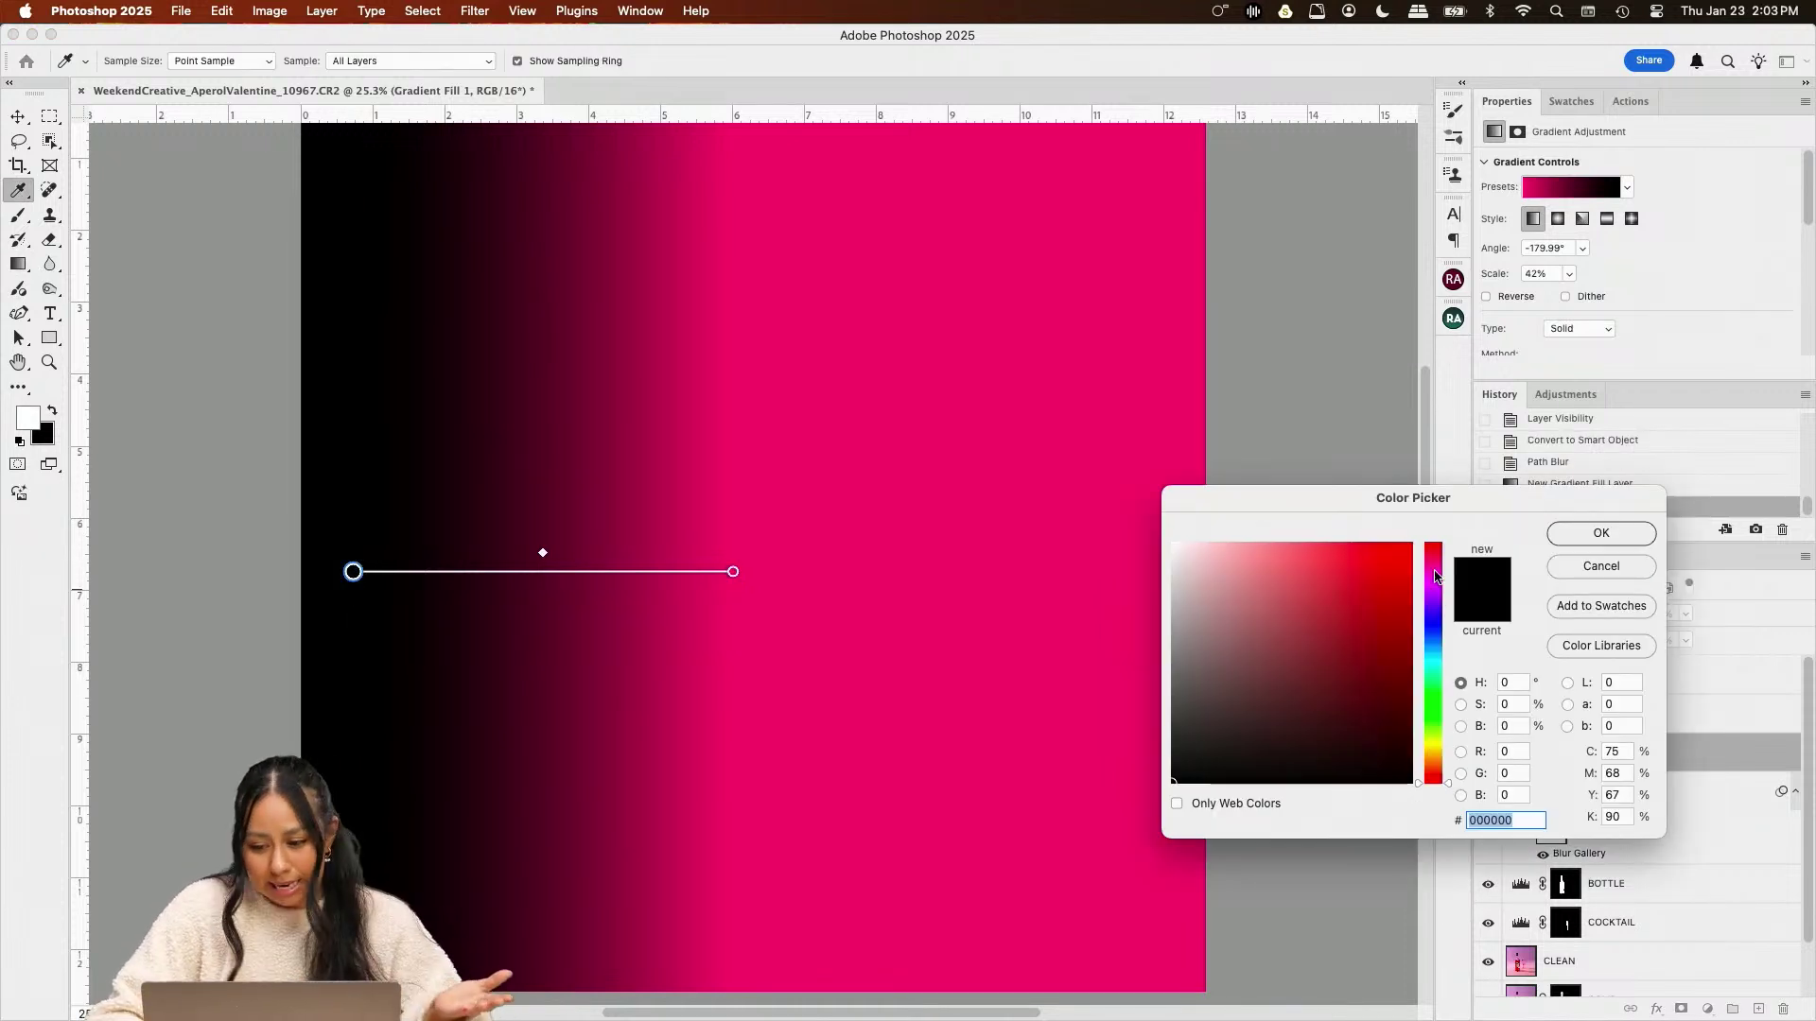
drag(1437, 576, 1439, 589)
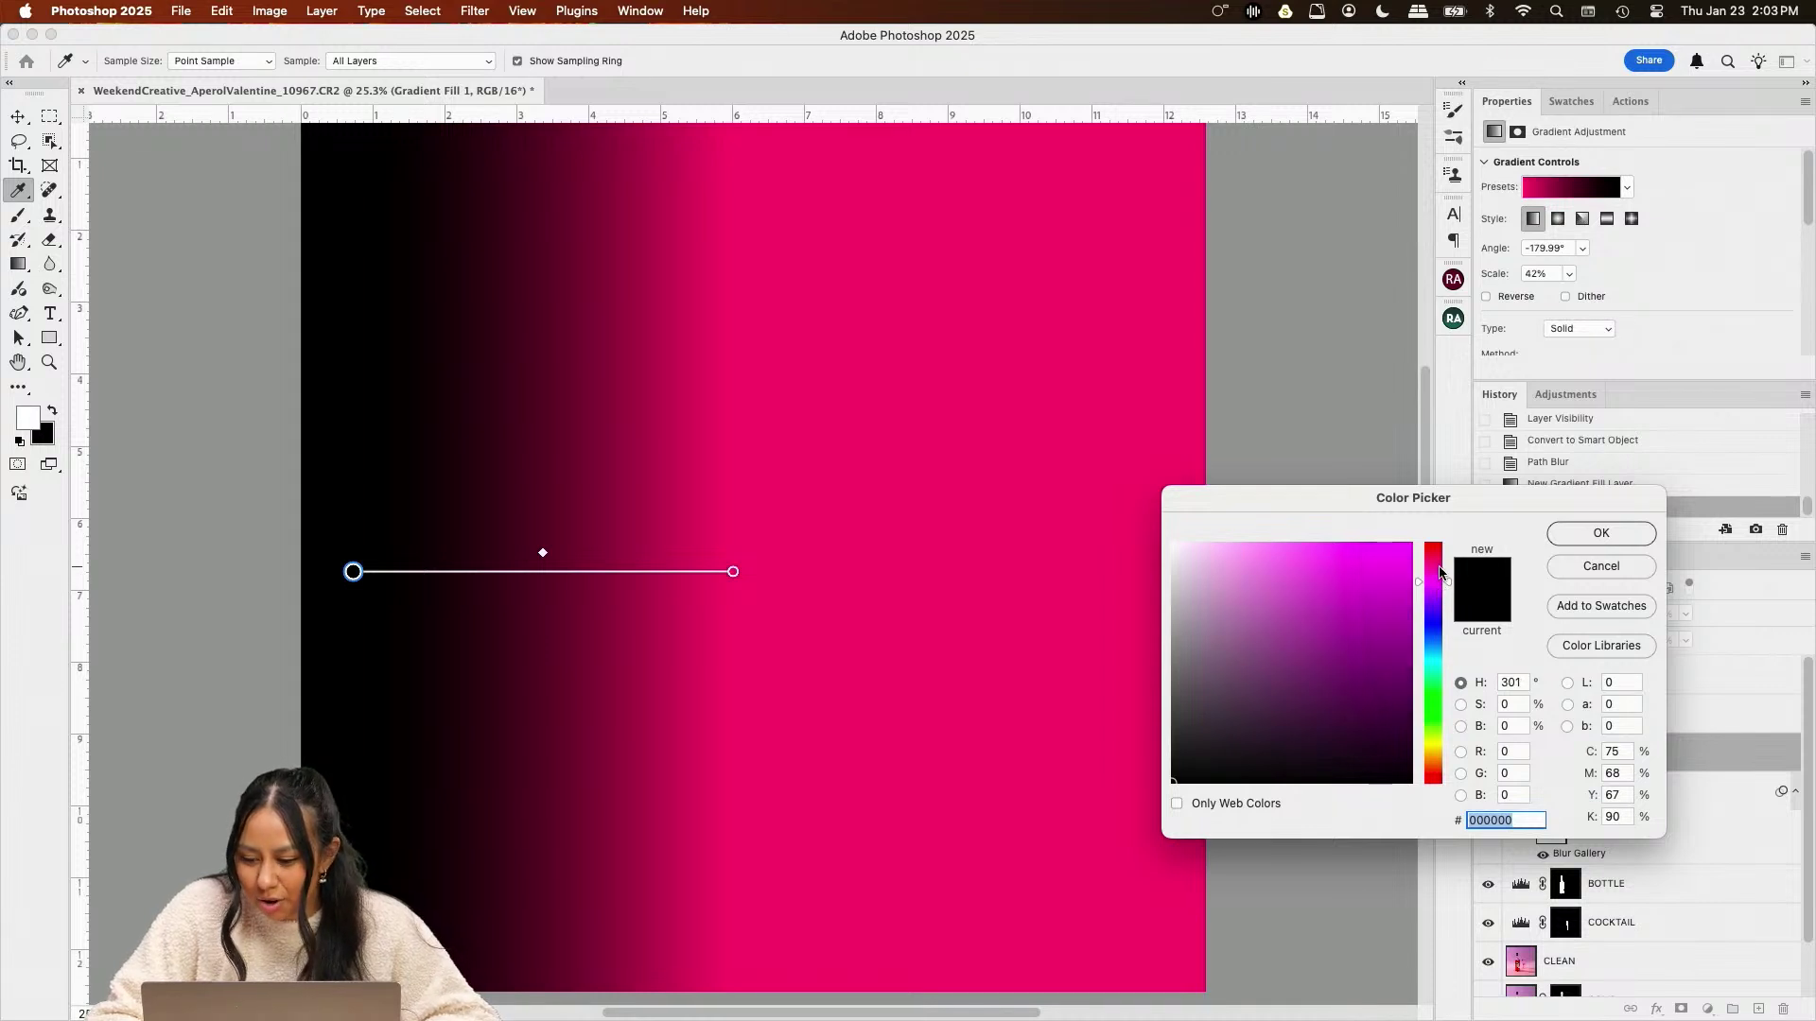
click(1281, 586)
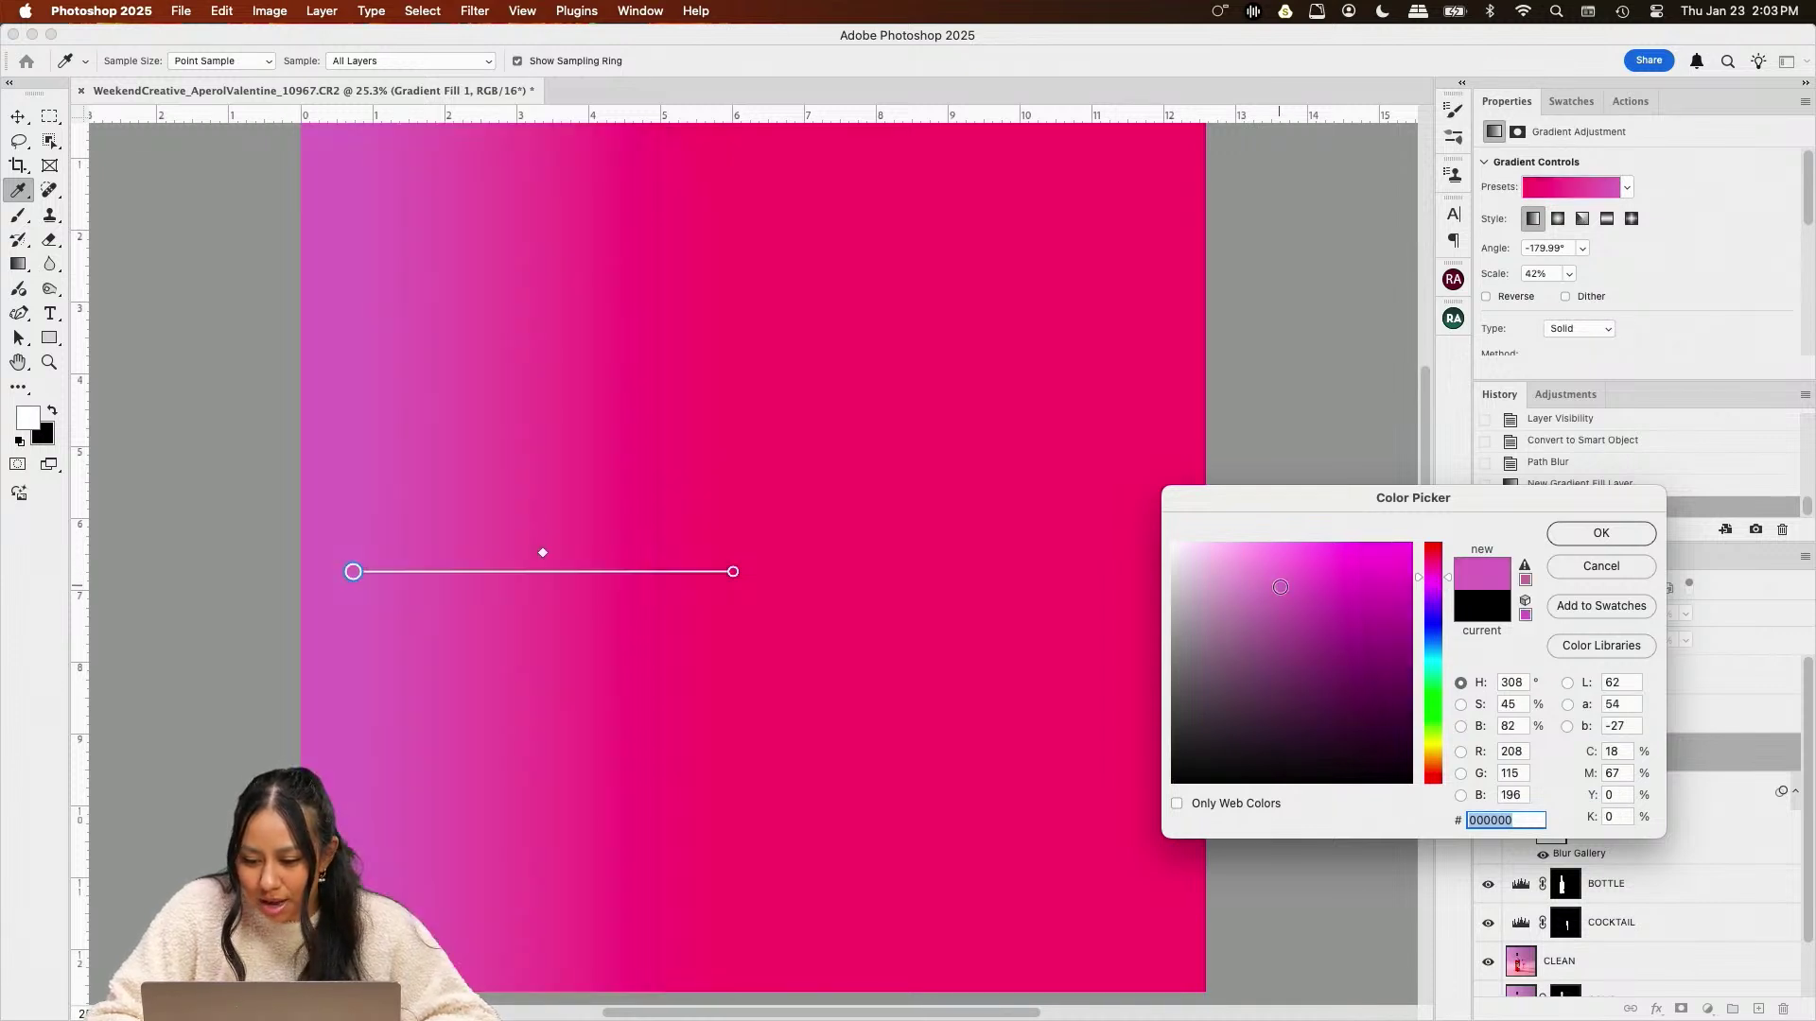
click(1259, 575)
drag(1441, 597, 1442, 584)
click(1611, 536)
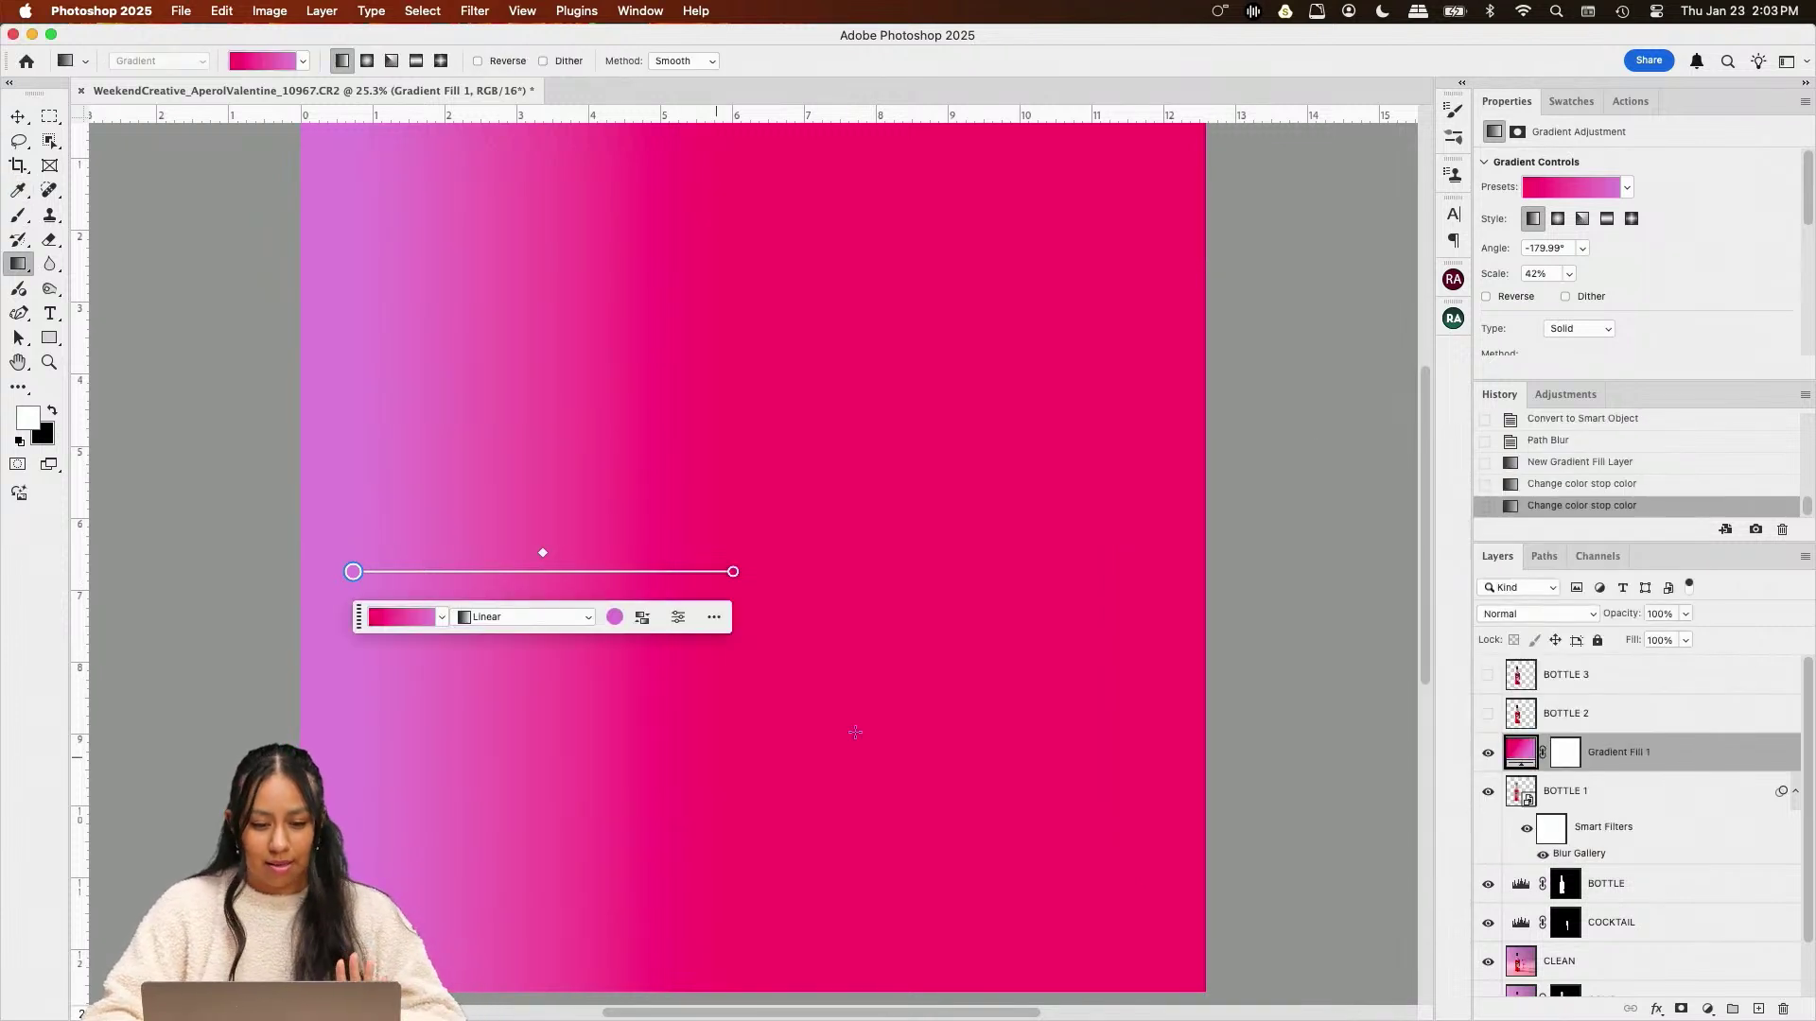
Clip Gradient Fill 1 to BOTTLE 1, set its blend mode to Soft Light, and compare the image without and with it
right_click(1704, 760)
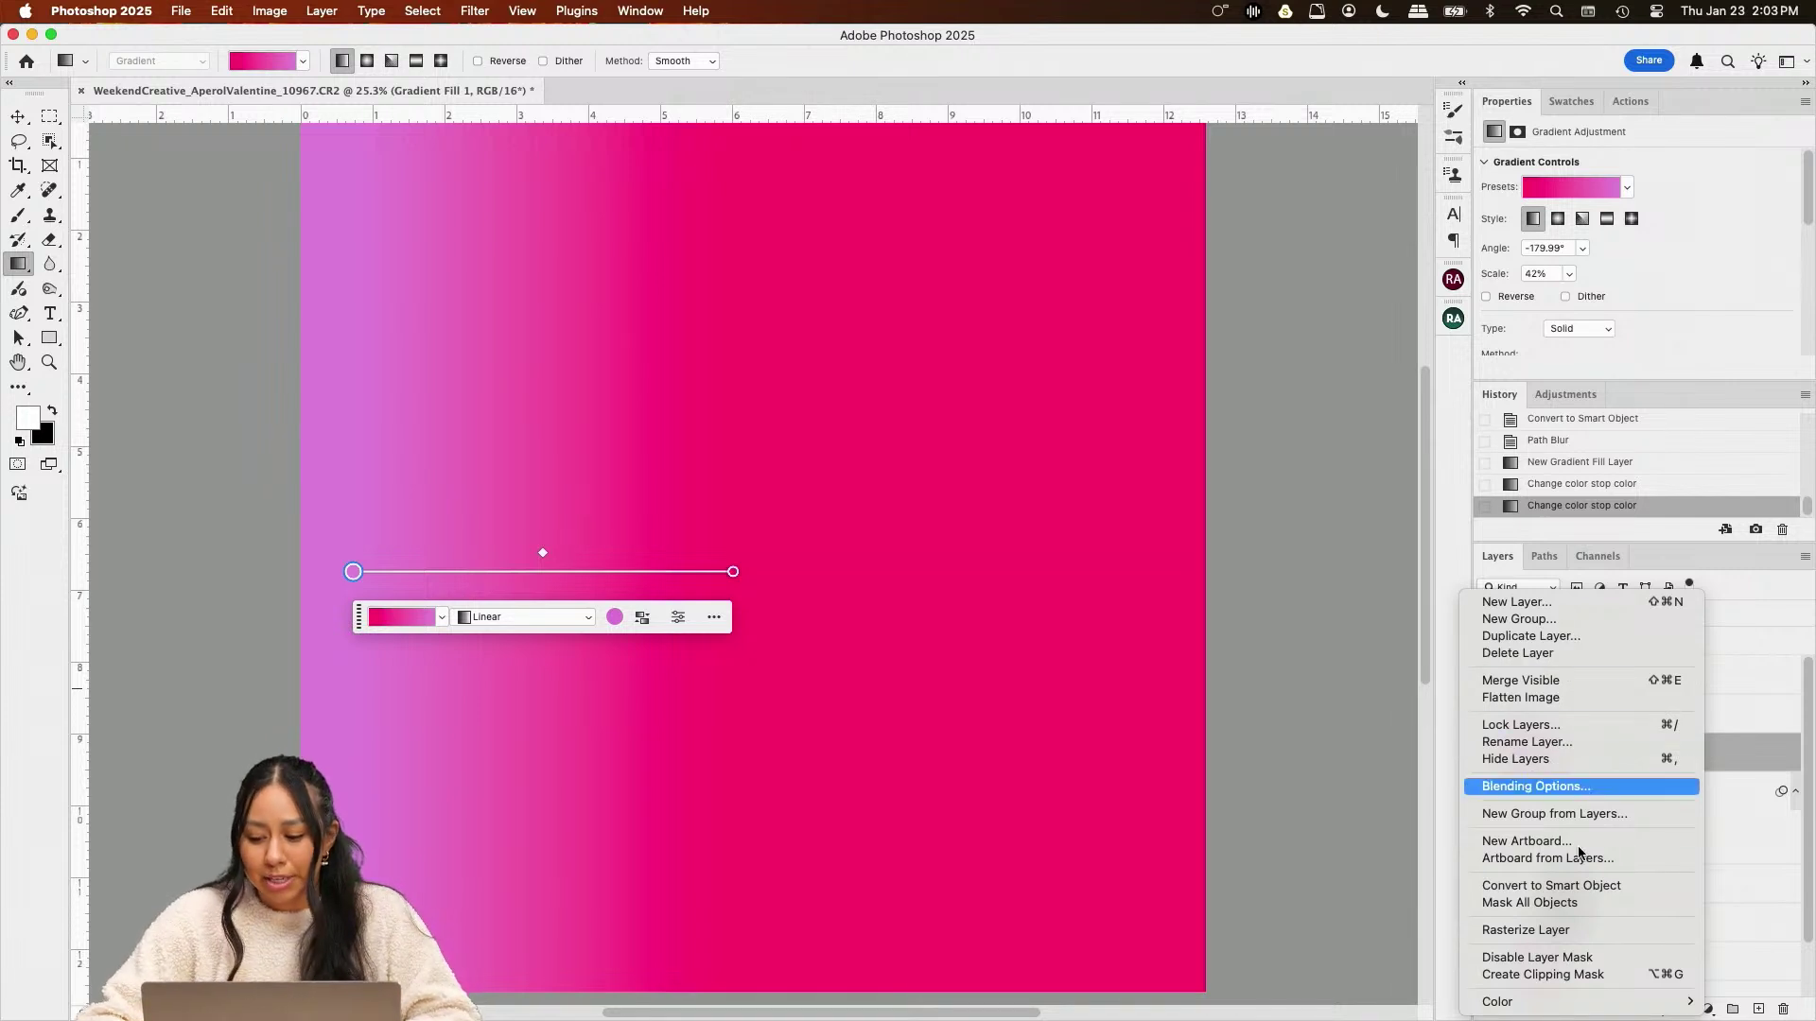
click(1592, 975)
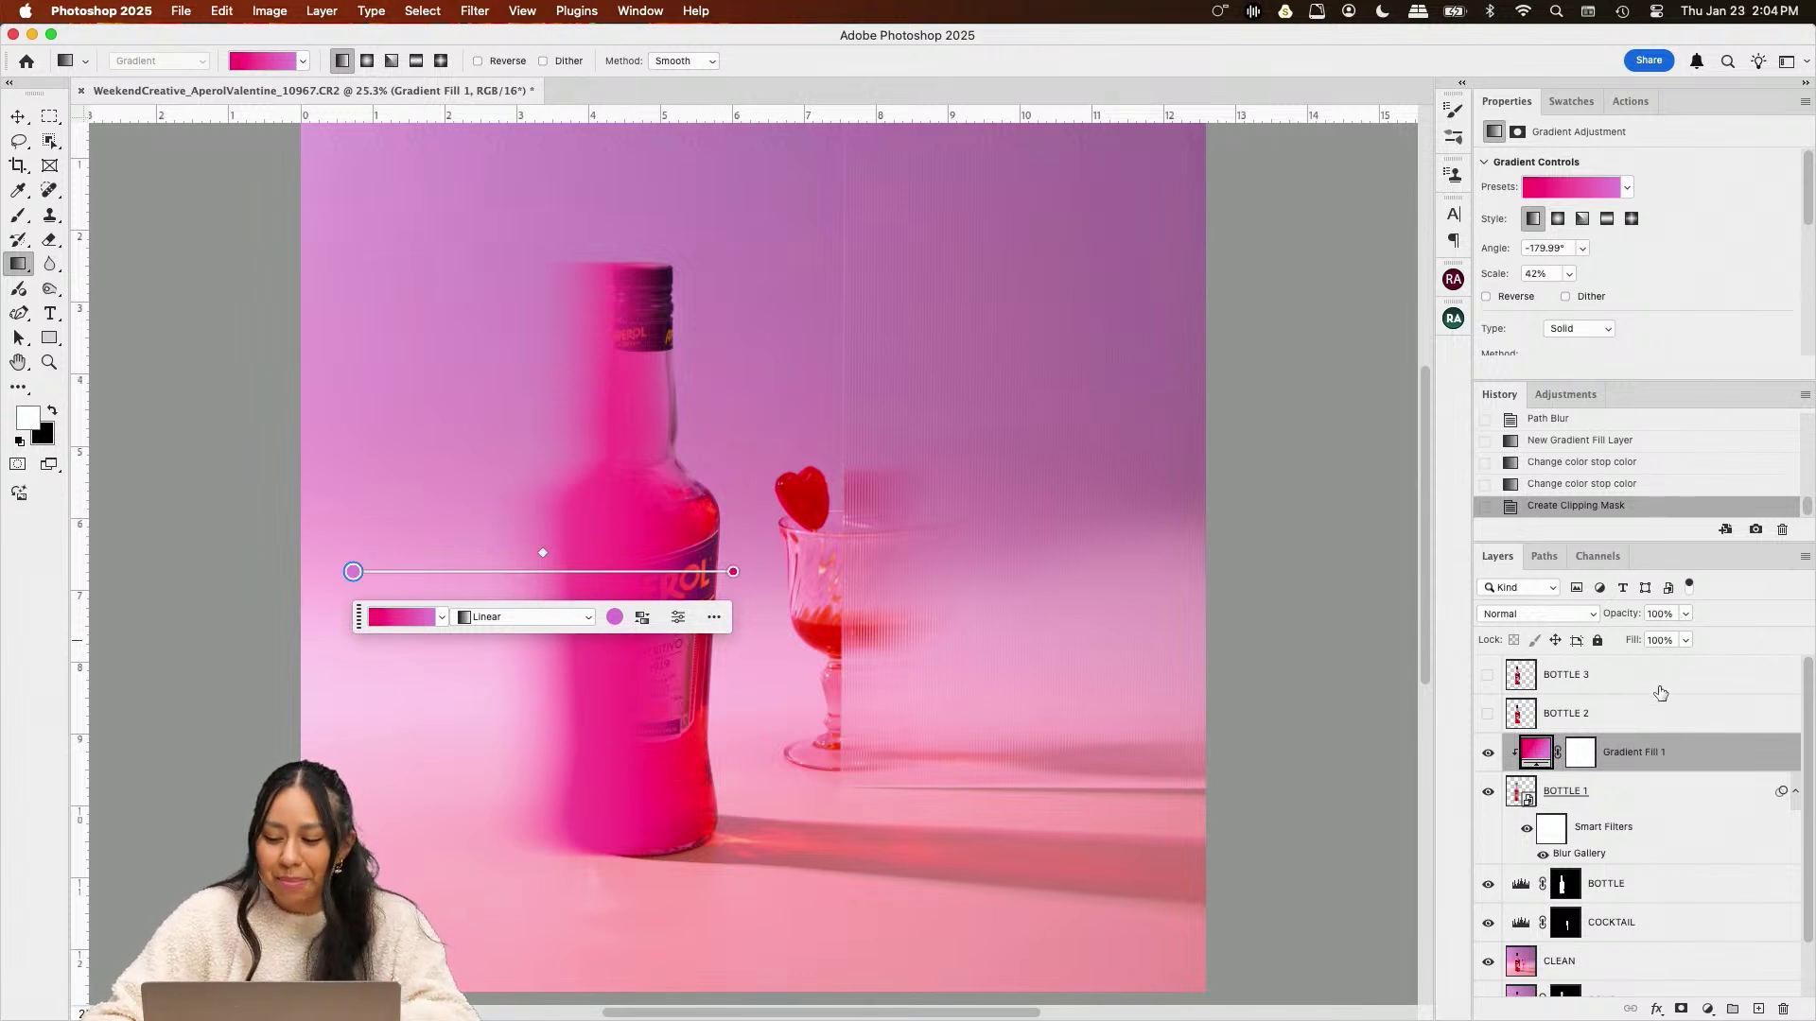
click(1576, 617)
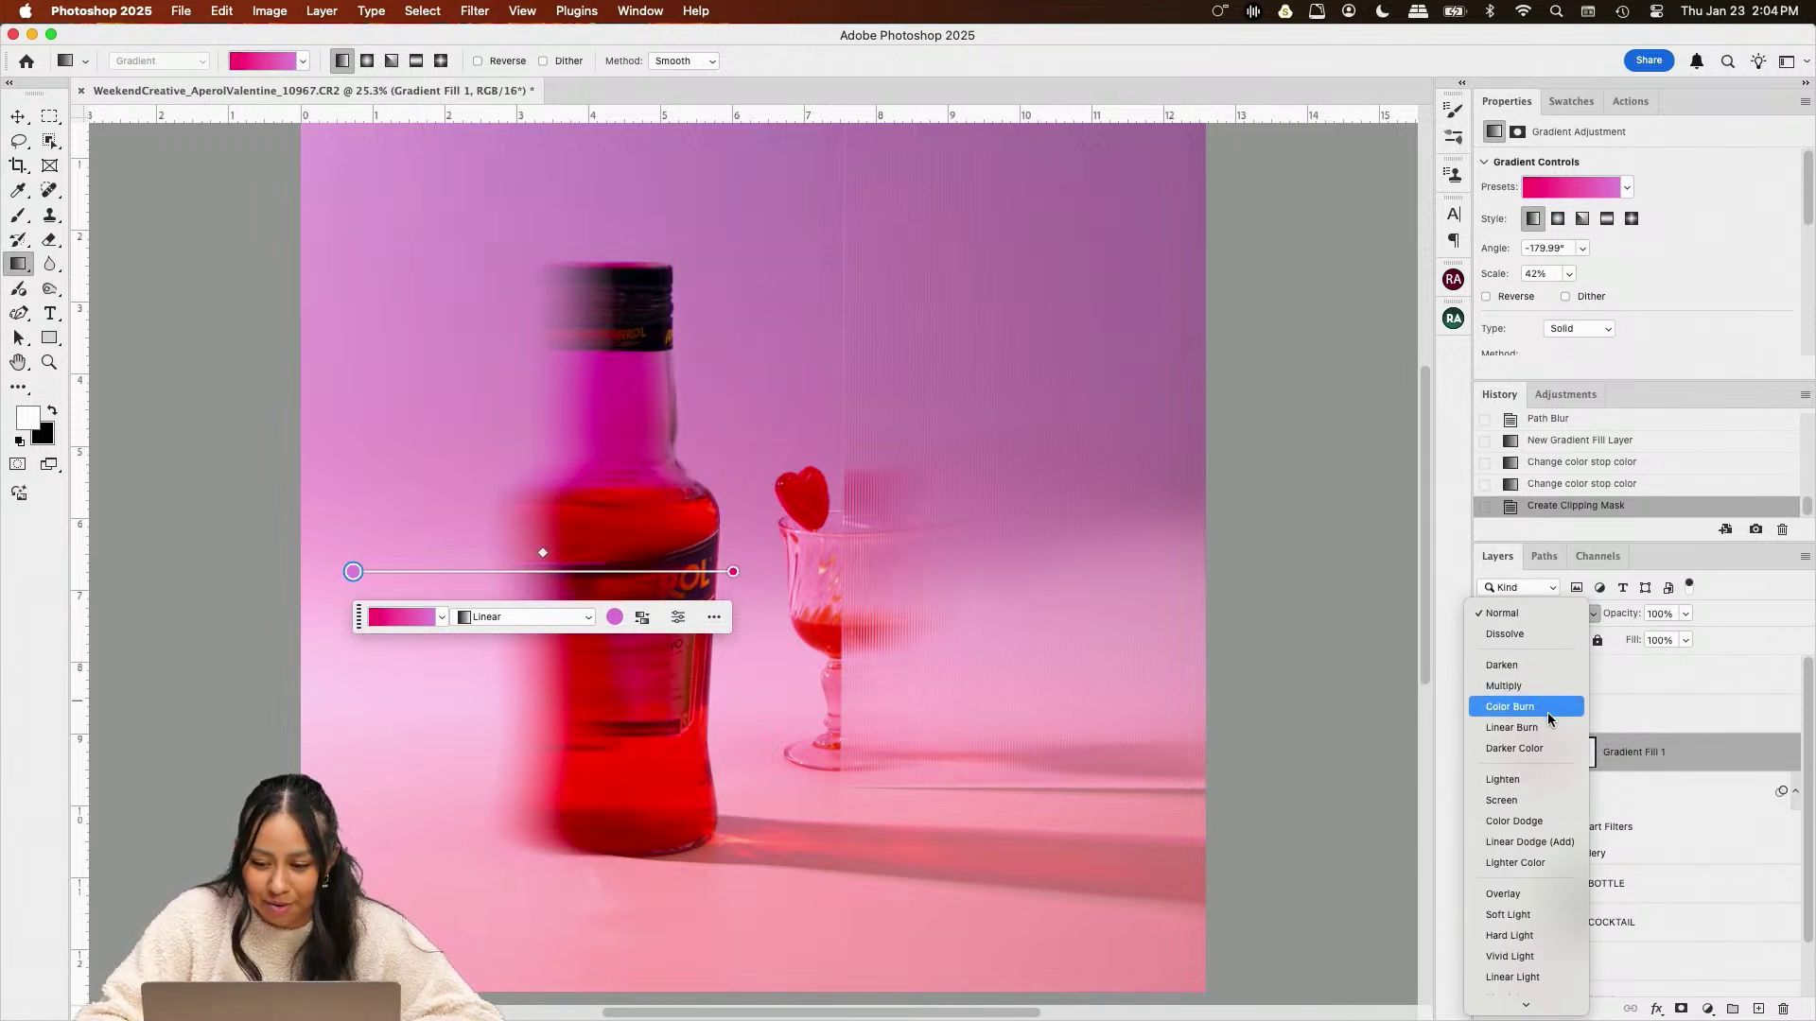
click(1536, 915)
click(1486, 753)
click(1487, 753)
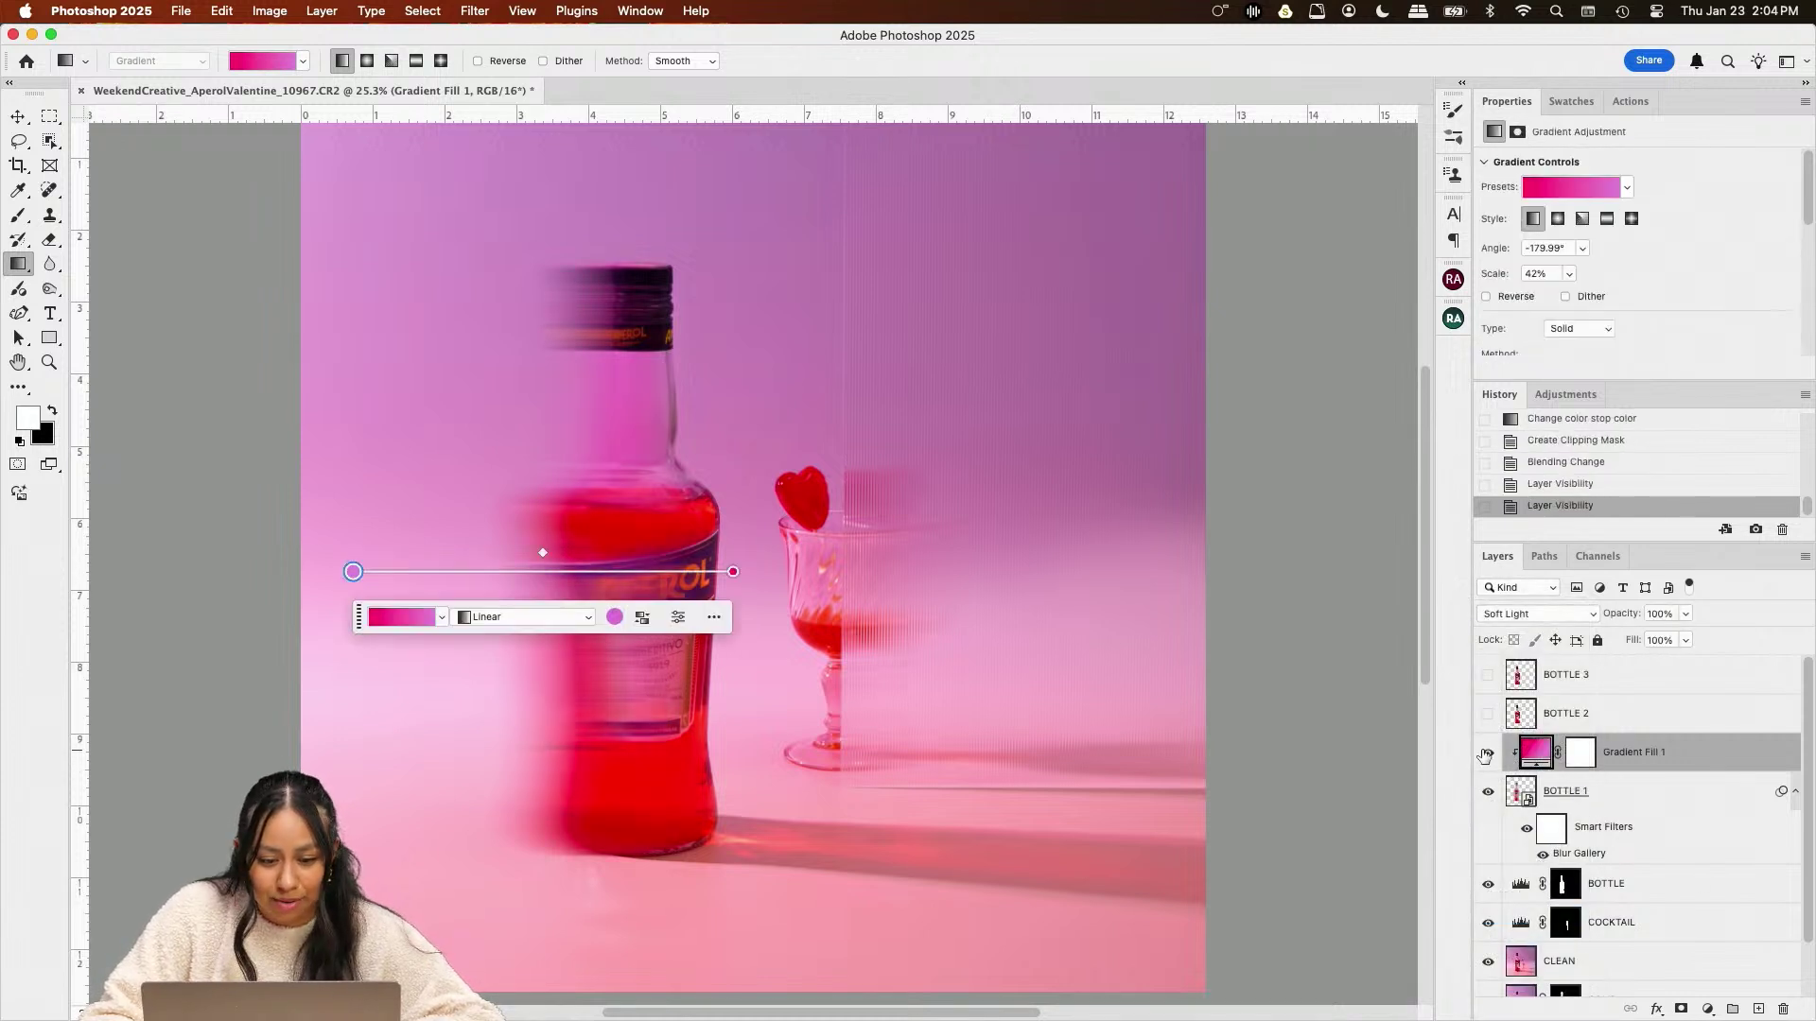
Move both gradient endpoints inward to a scale of about 30% and lower the gradient layer's opacity to 70%
drag(733, 572, 682, 574)
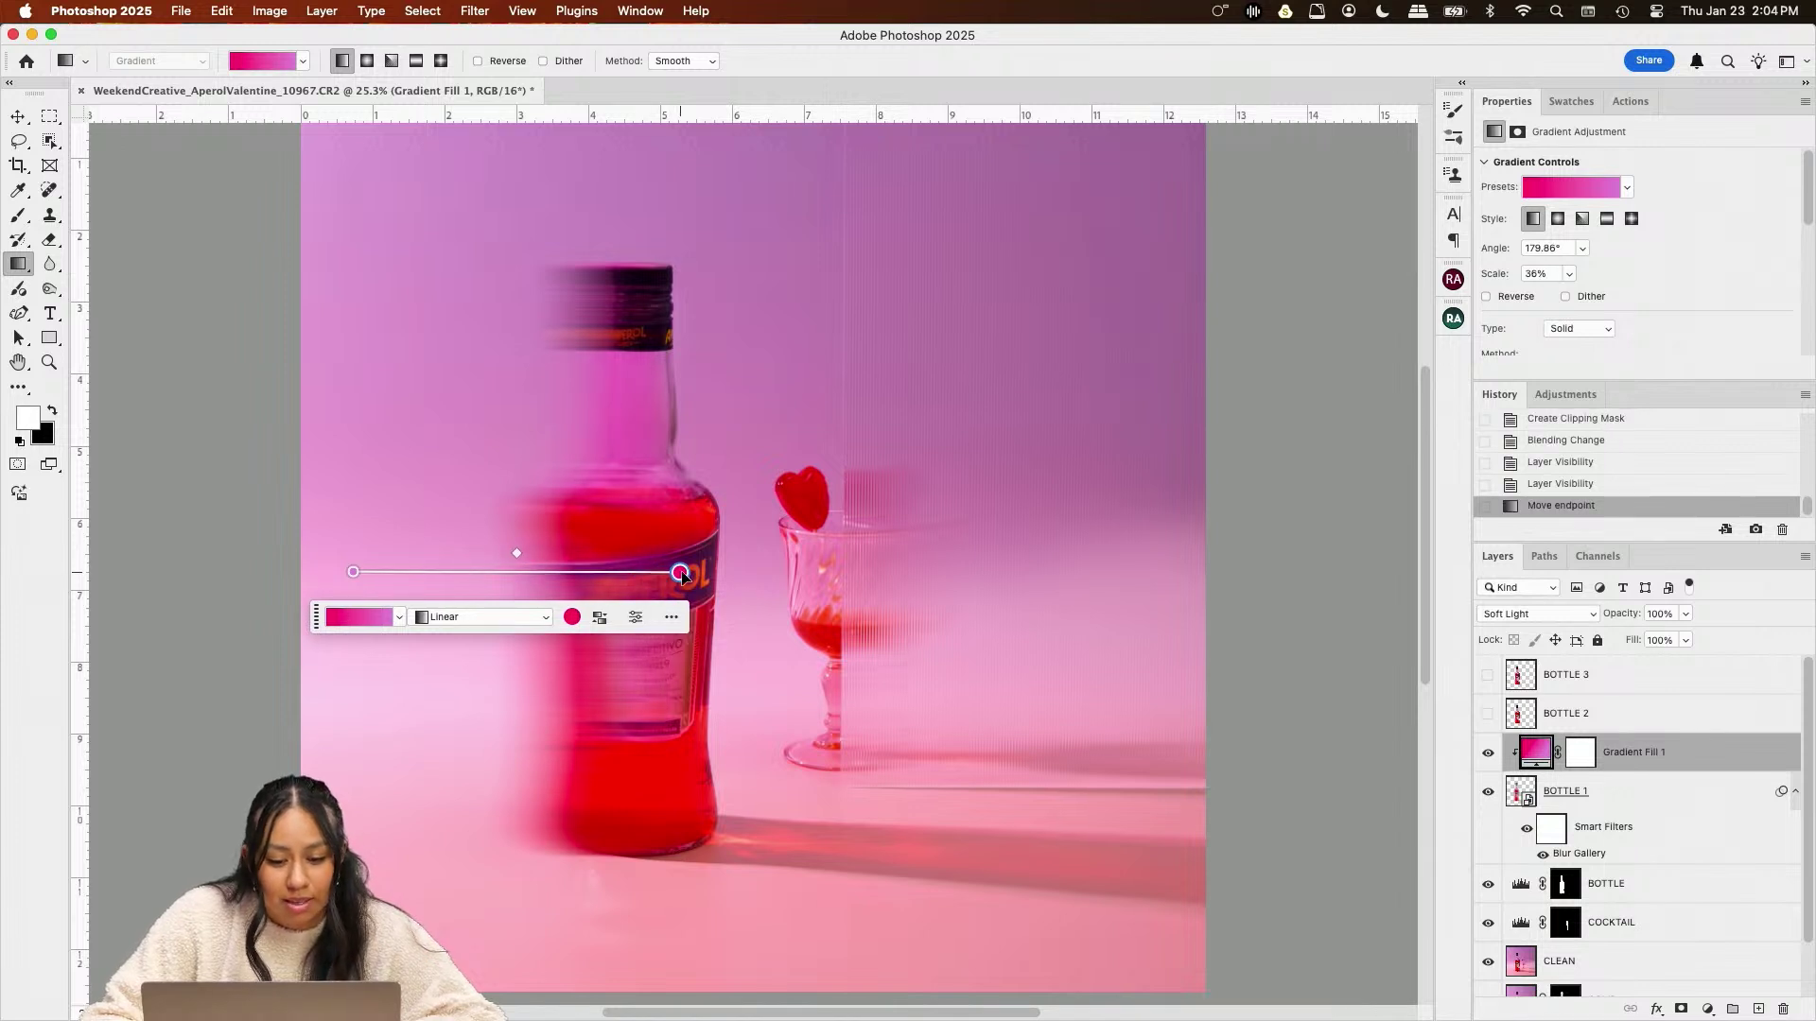
drag(353, 573, 438, 579)
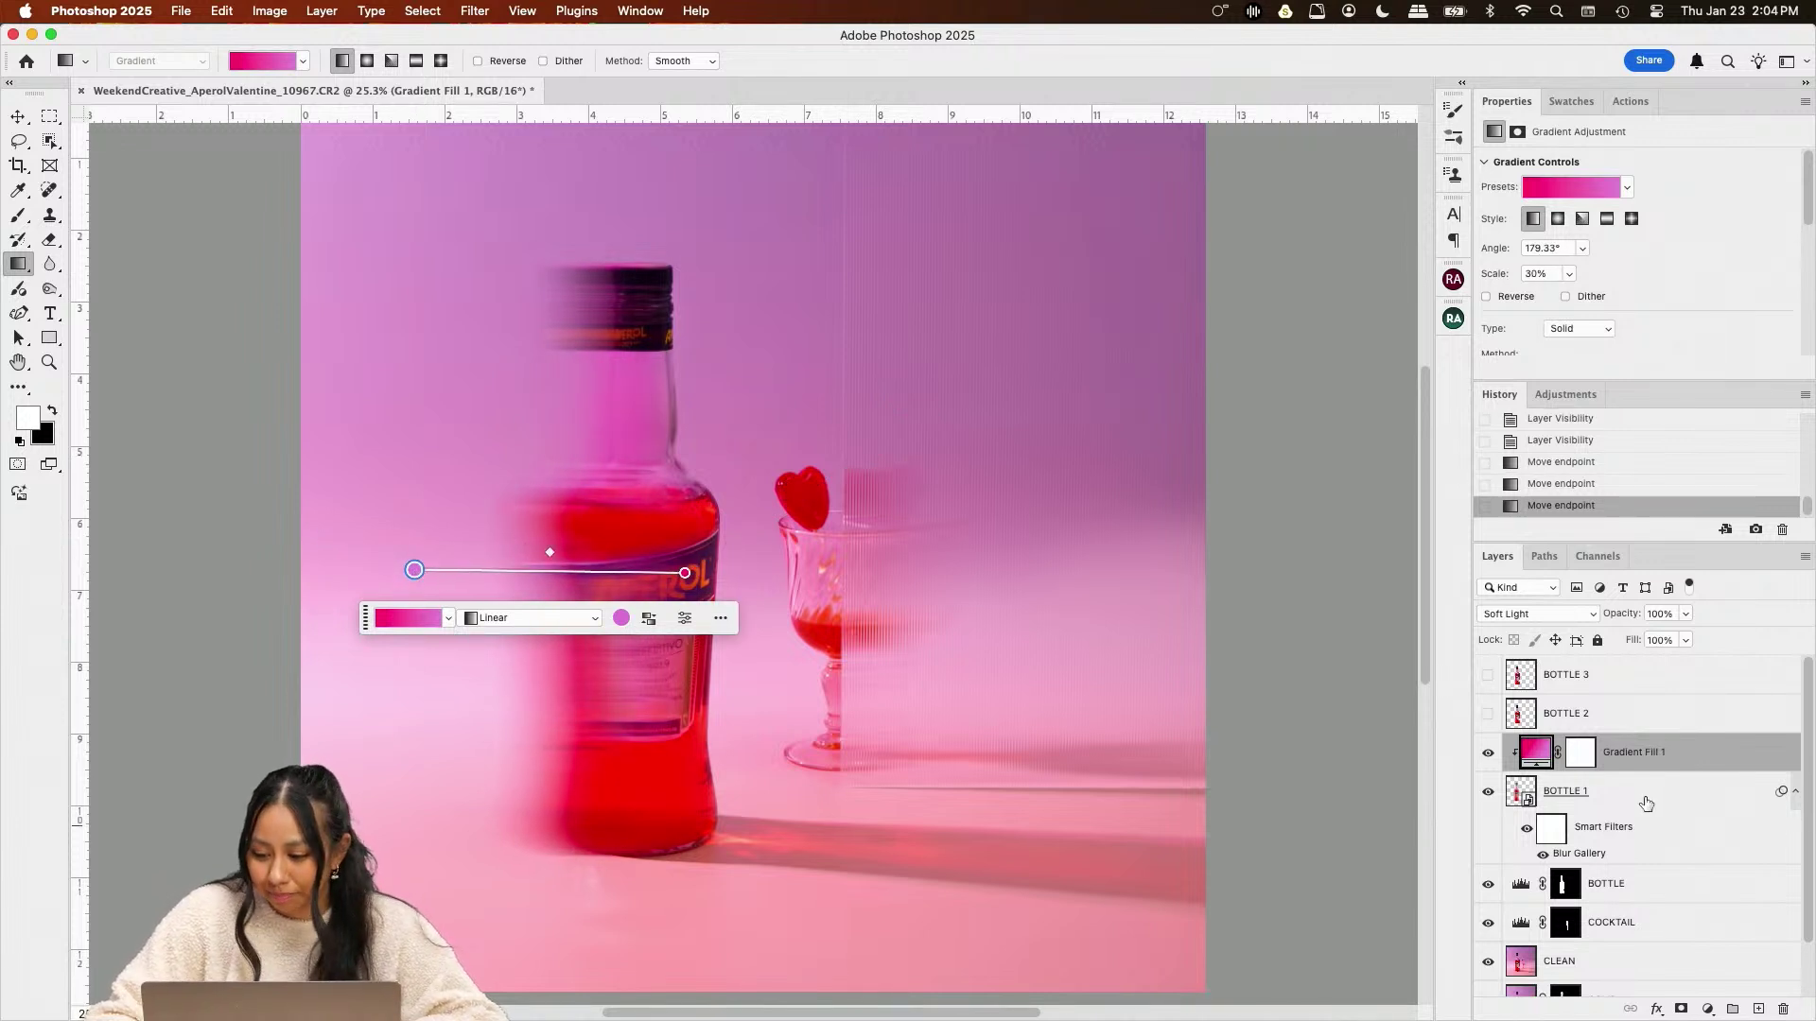
click(1686, 614)
drag(1687, 639, 1660, 645)
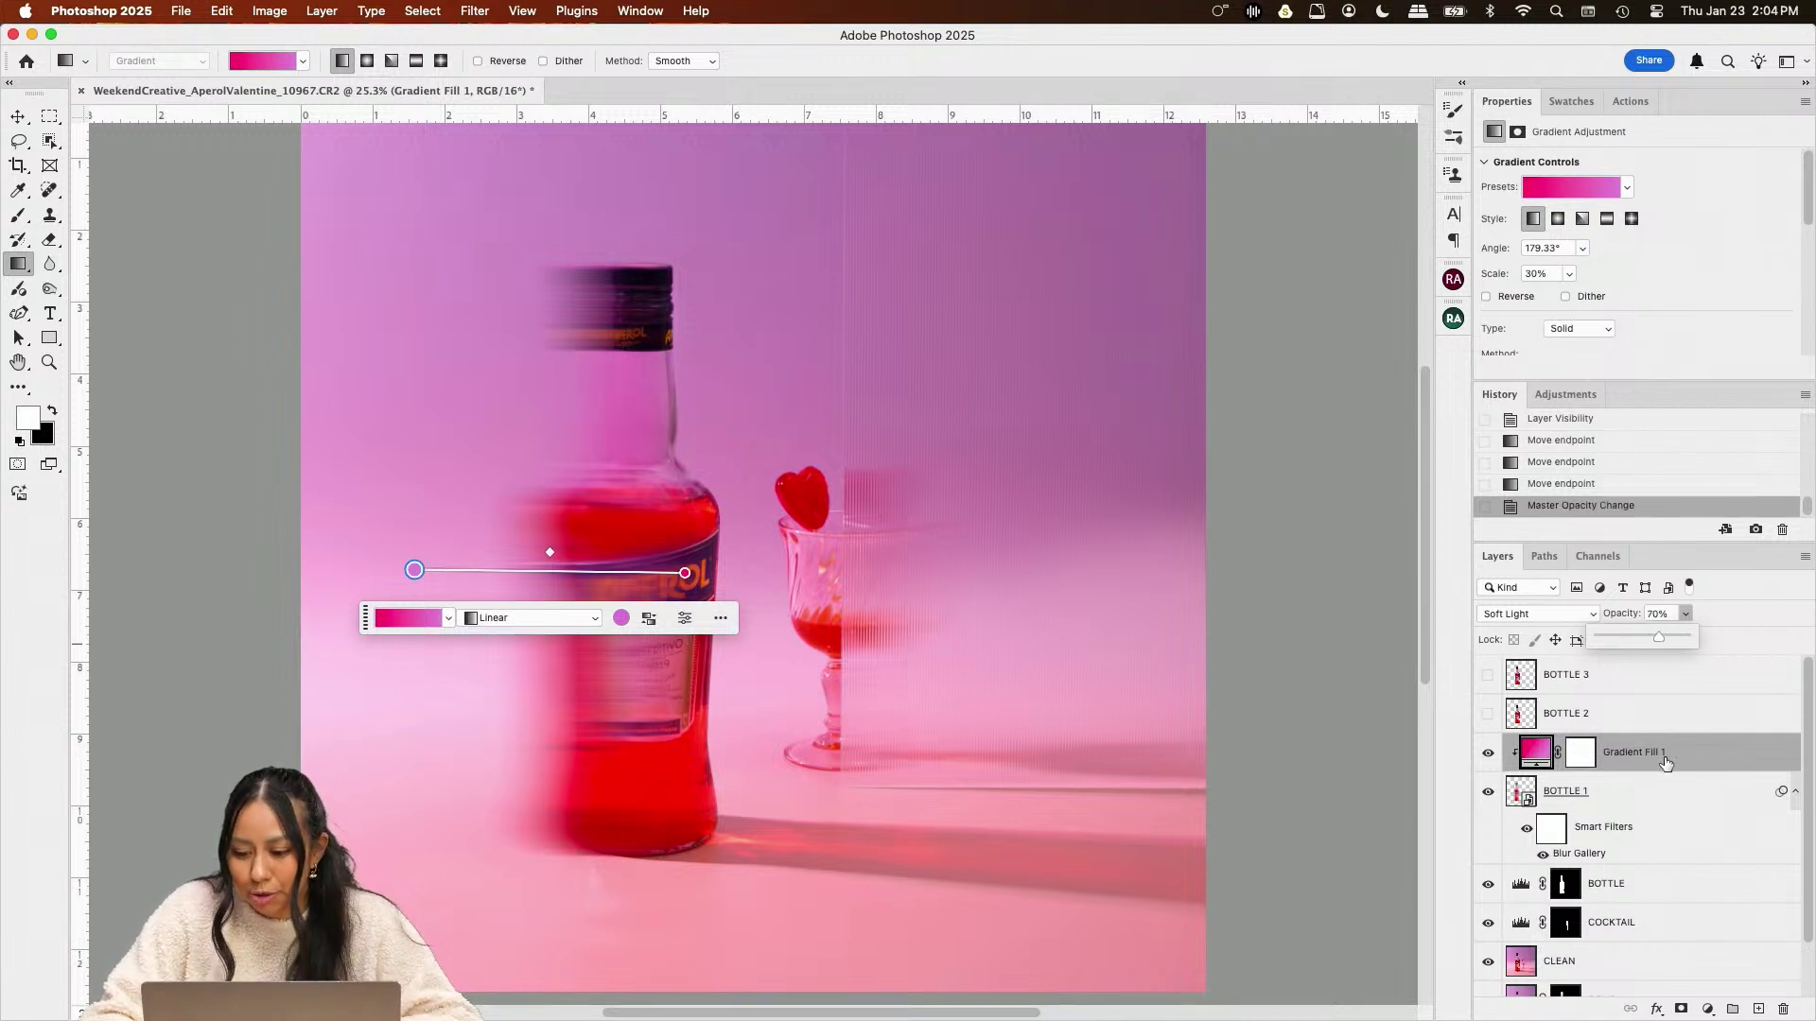
Make the BOTTLE 2 and BOTTLE 3 layers visible again, with BOTTLE 3 selected
click(1676, 800)
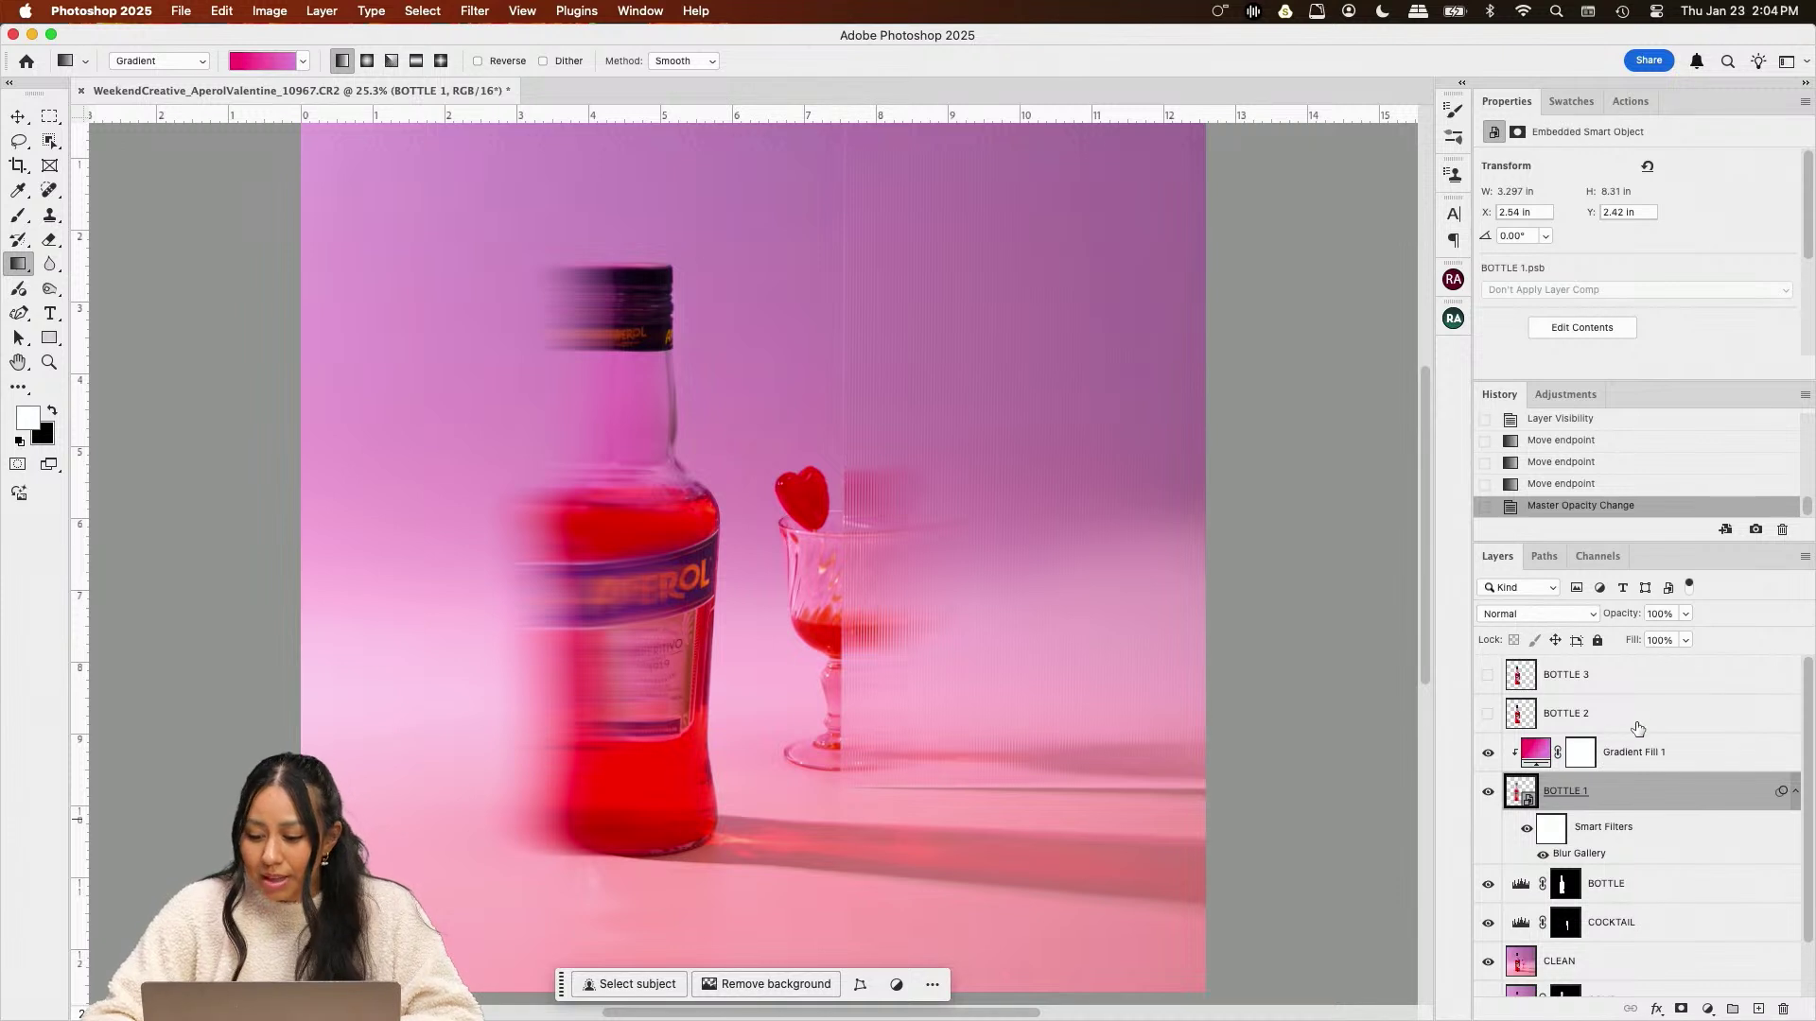
click(1488, 715)
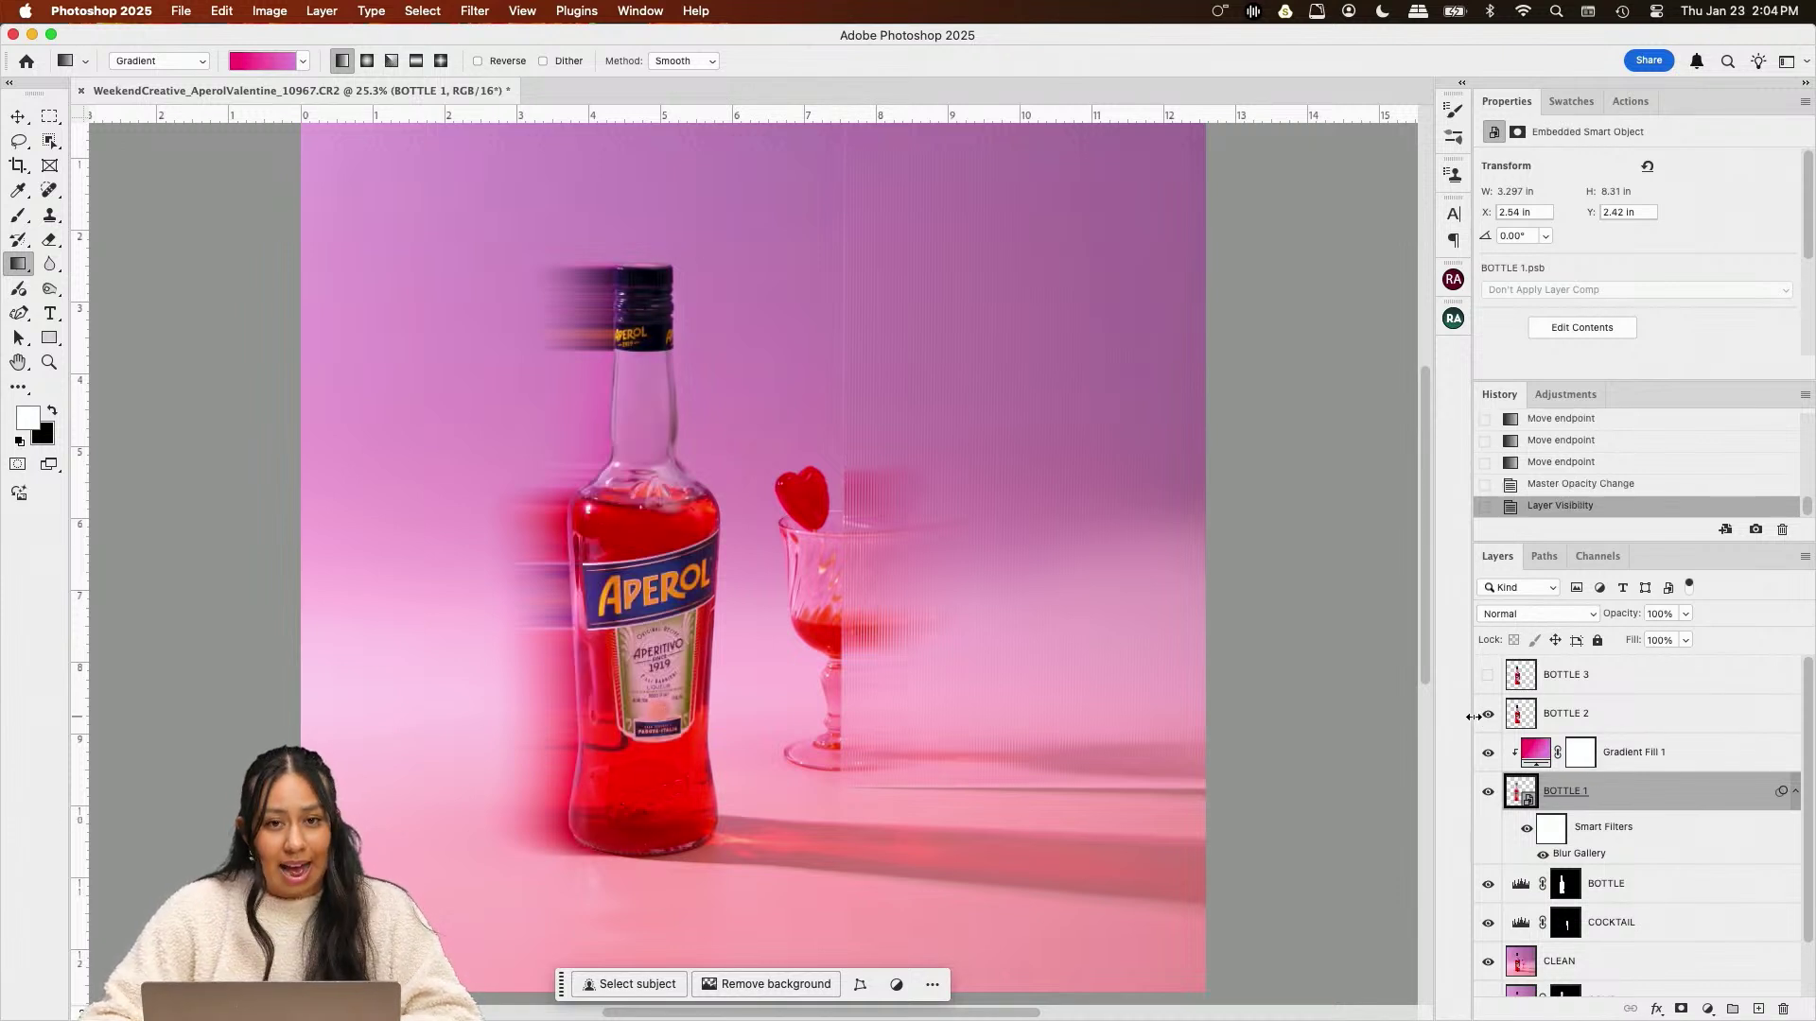
click(1641, 722)
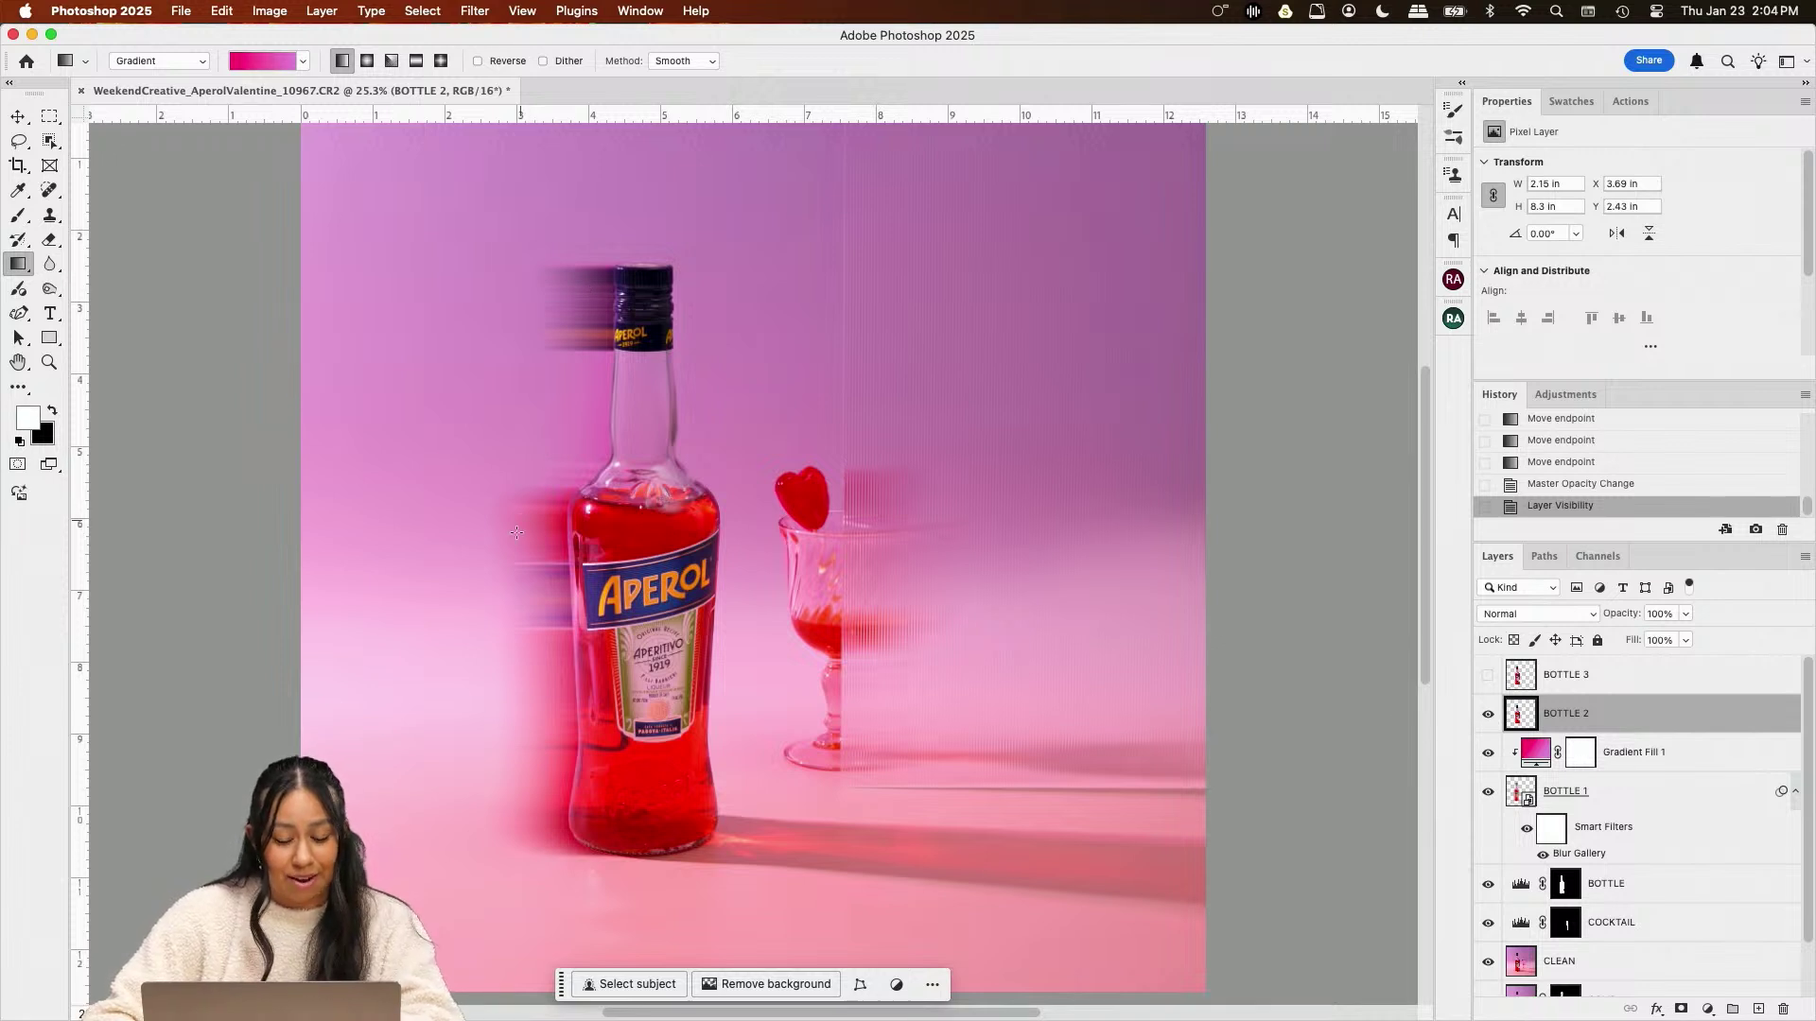
click(1598, 681)
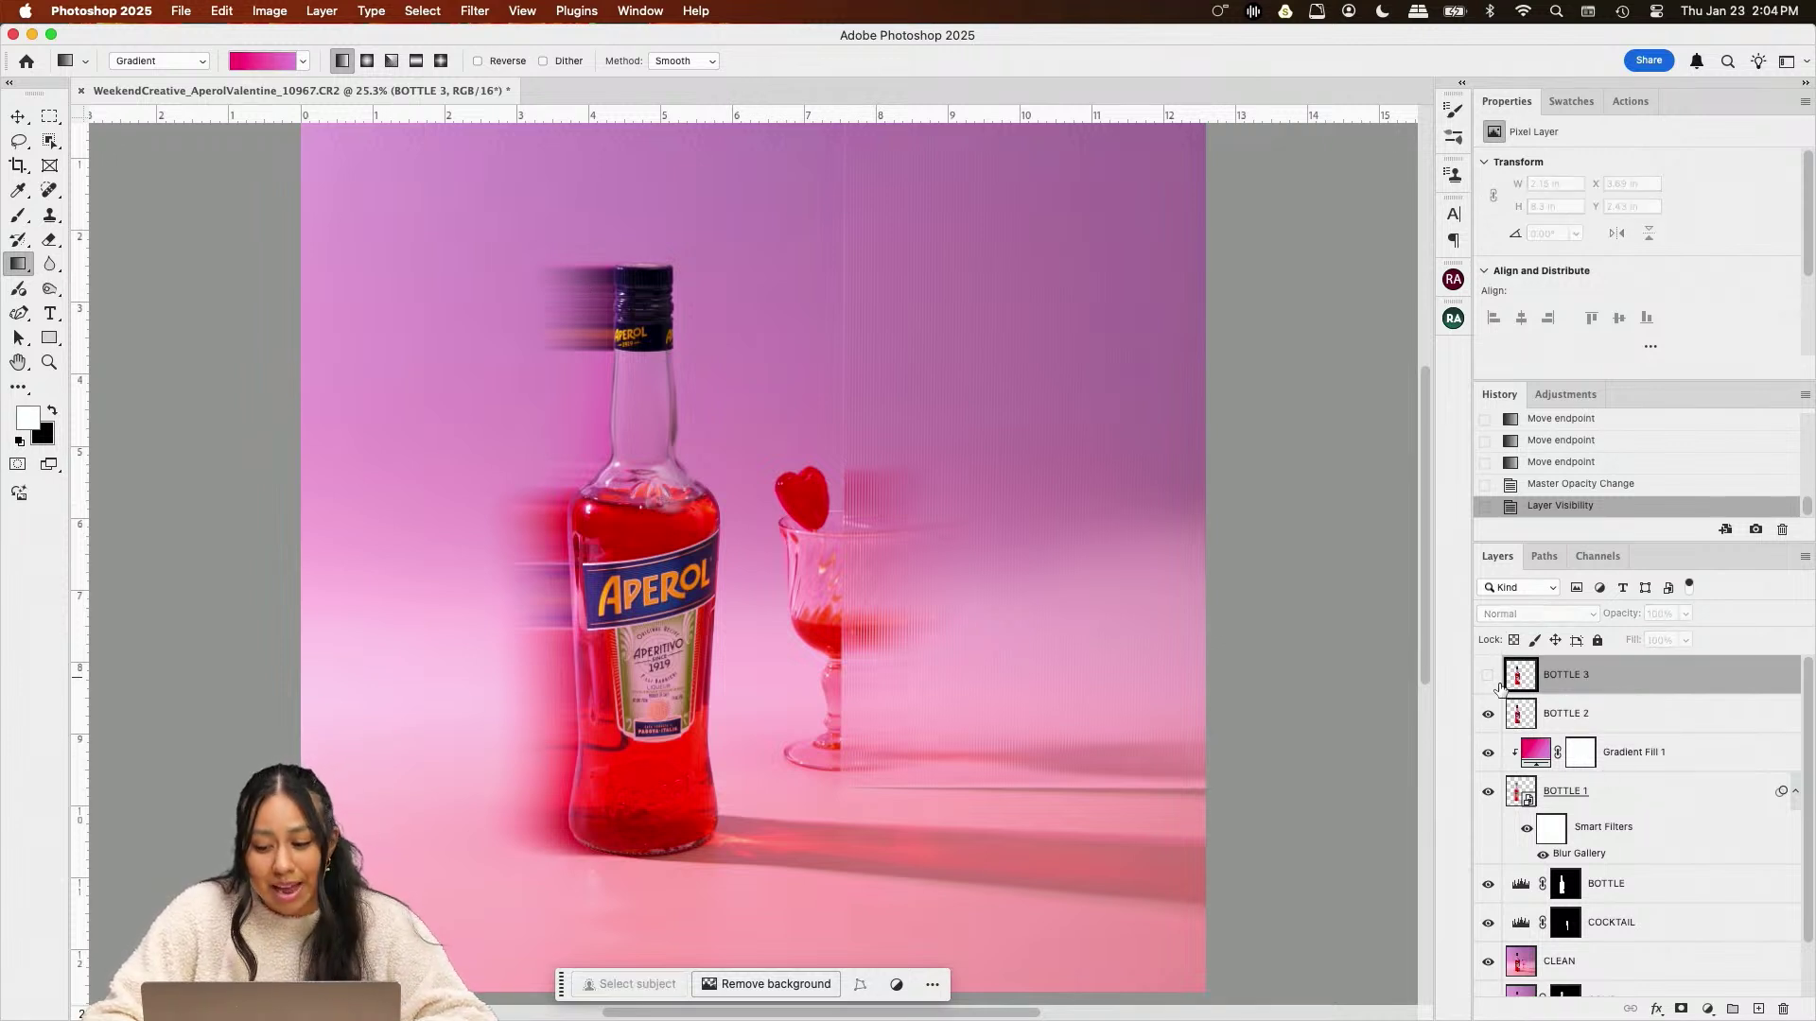
click(1488, 675)
Convert BOTTLE 3 to a Smart Object and apply Path Blur with the same path, Speed 229% and Taper 16%
right_click(1629, 699)
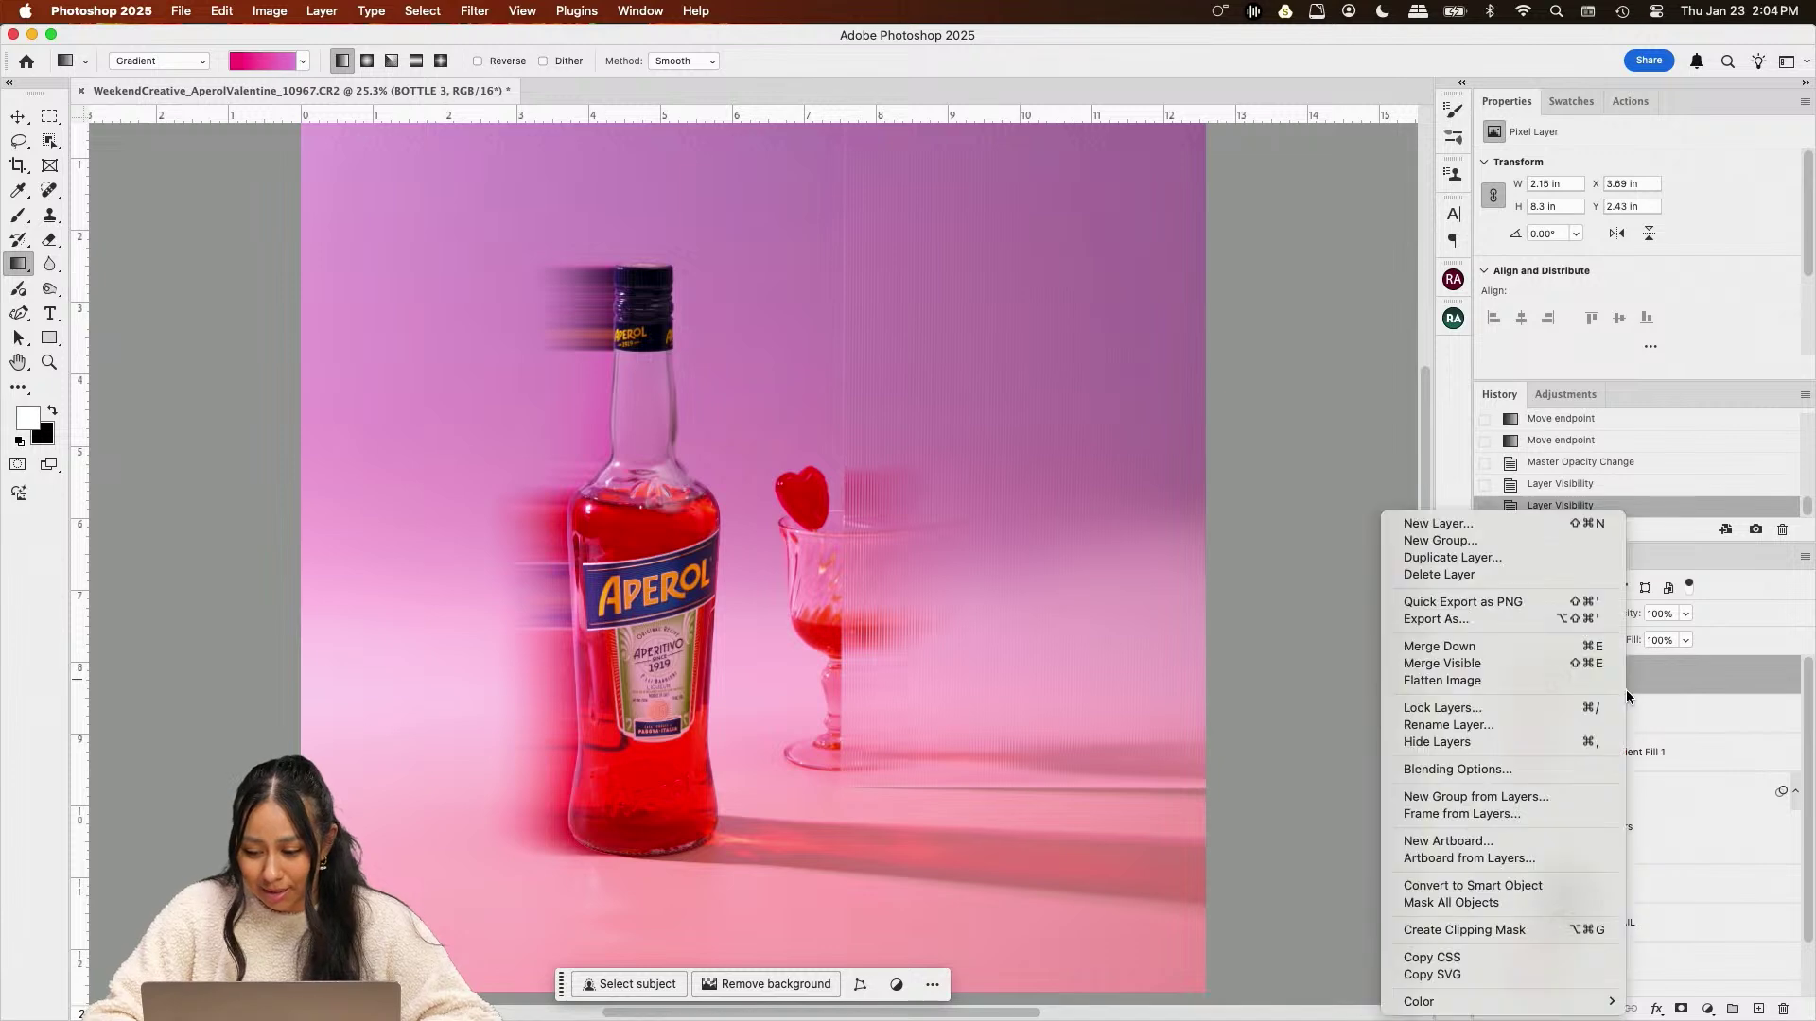
click(1513, 892)
click(473, 10)
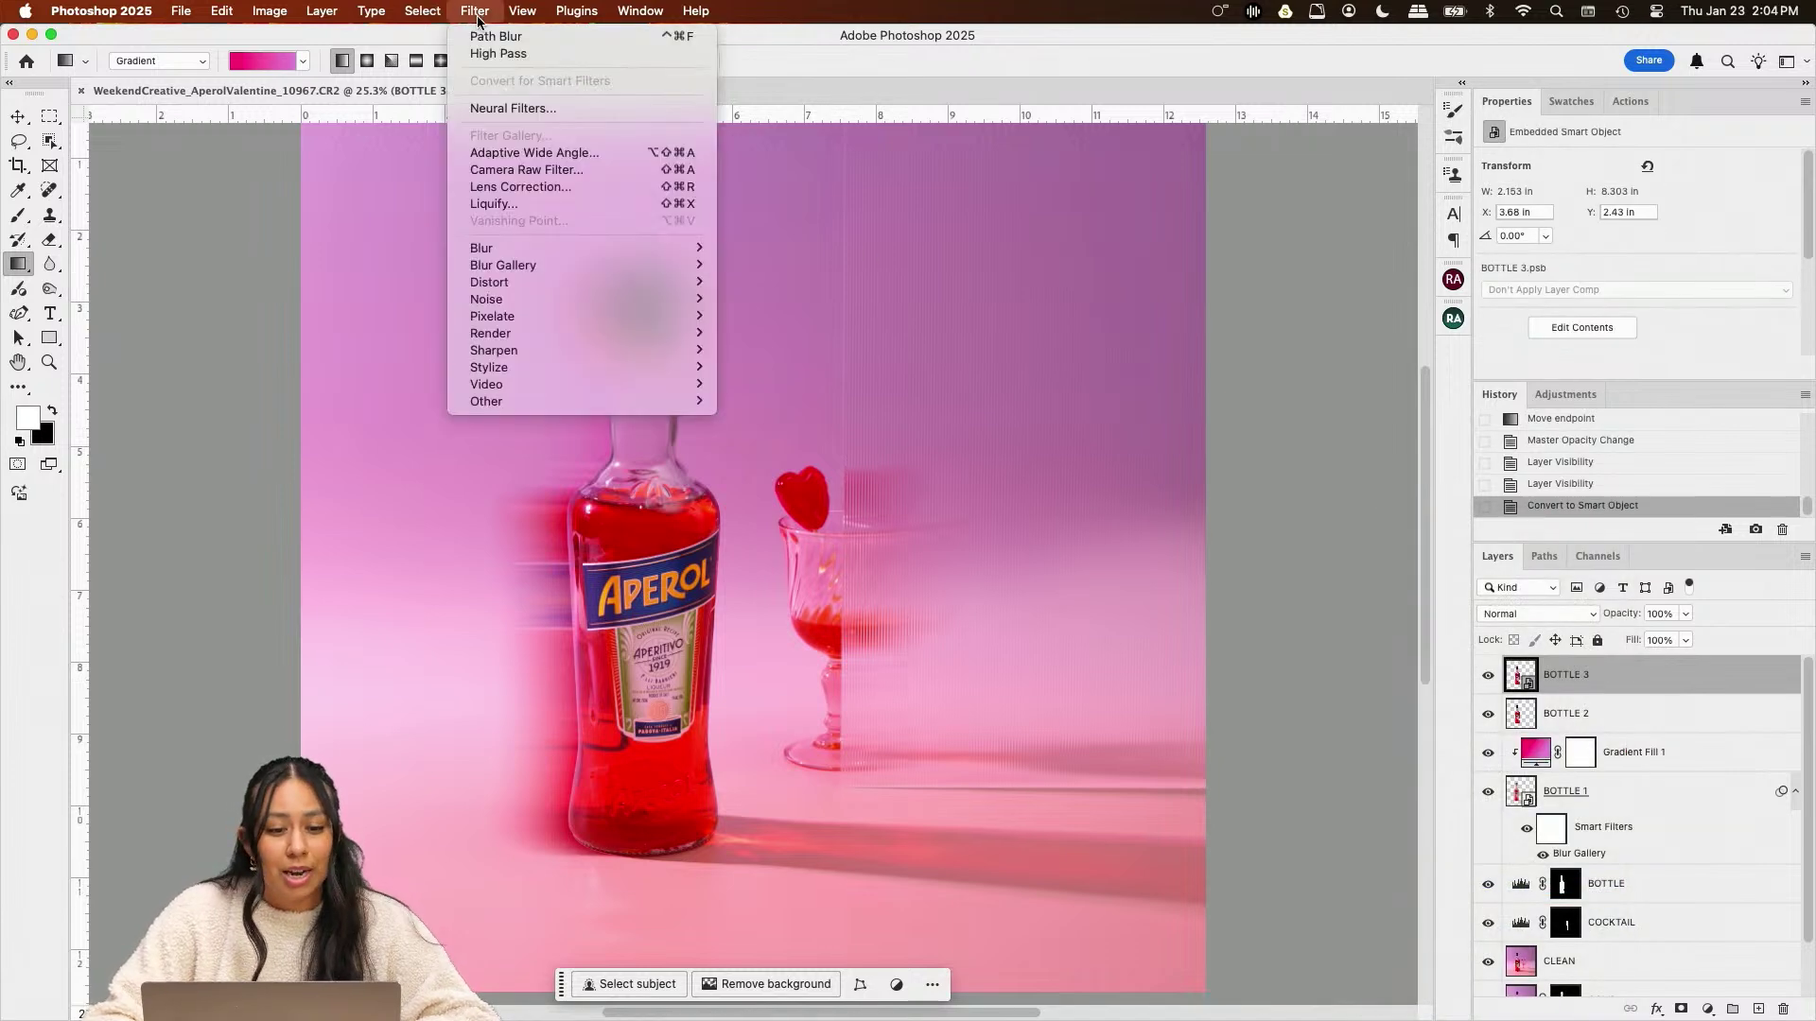
click(497, 31)
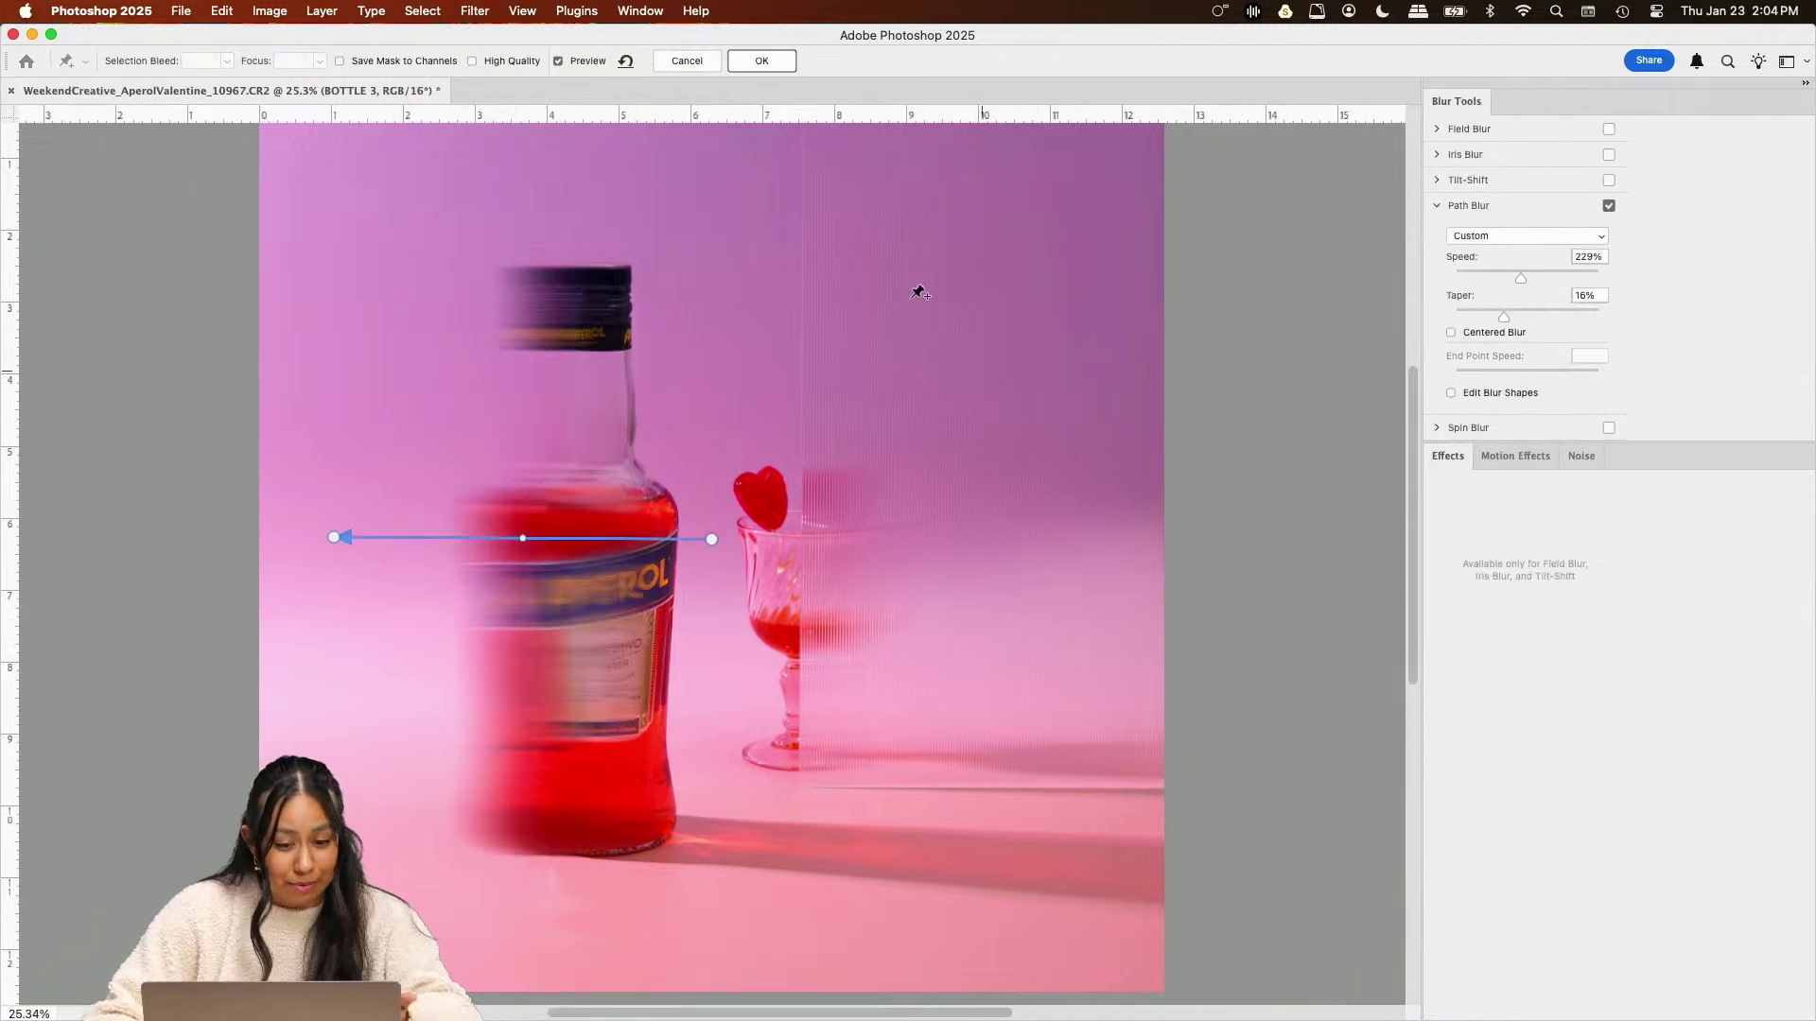
click(762, 60)
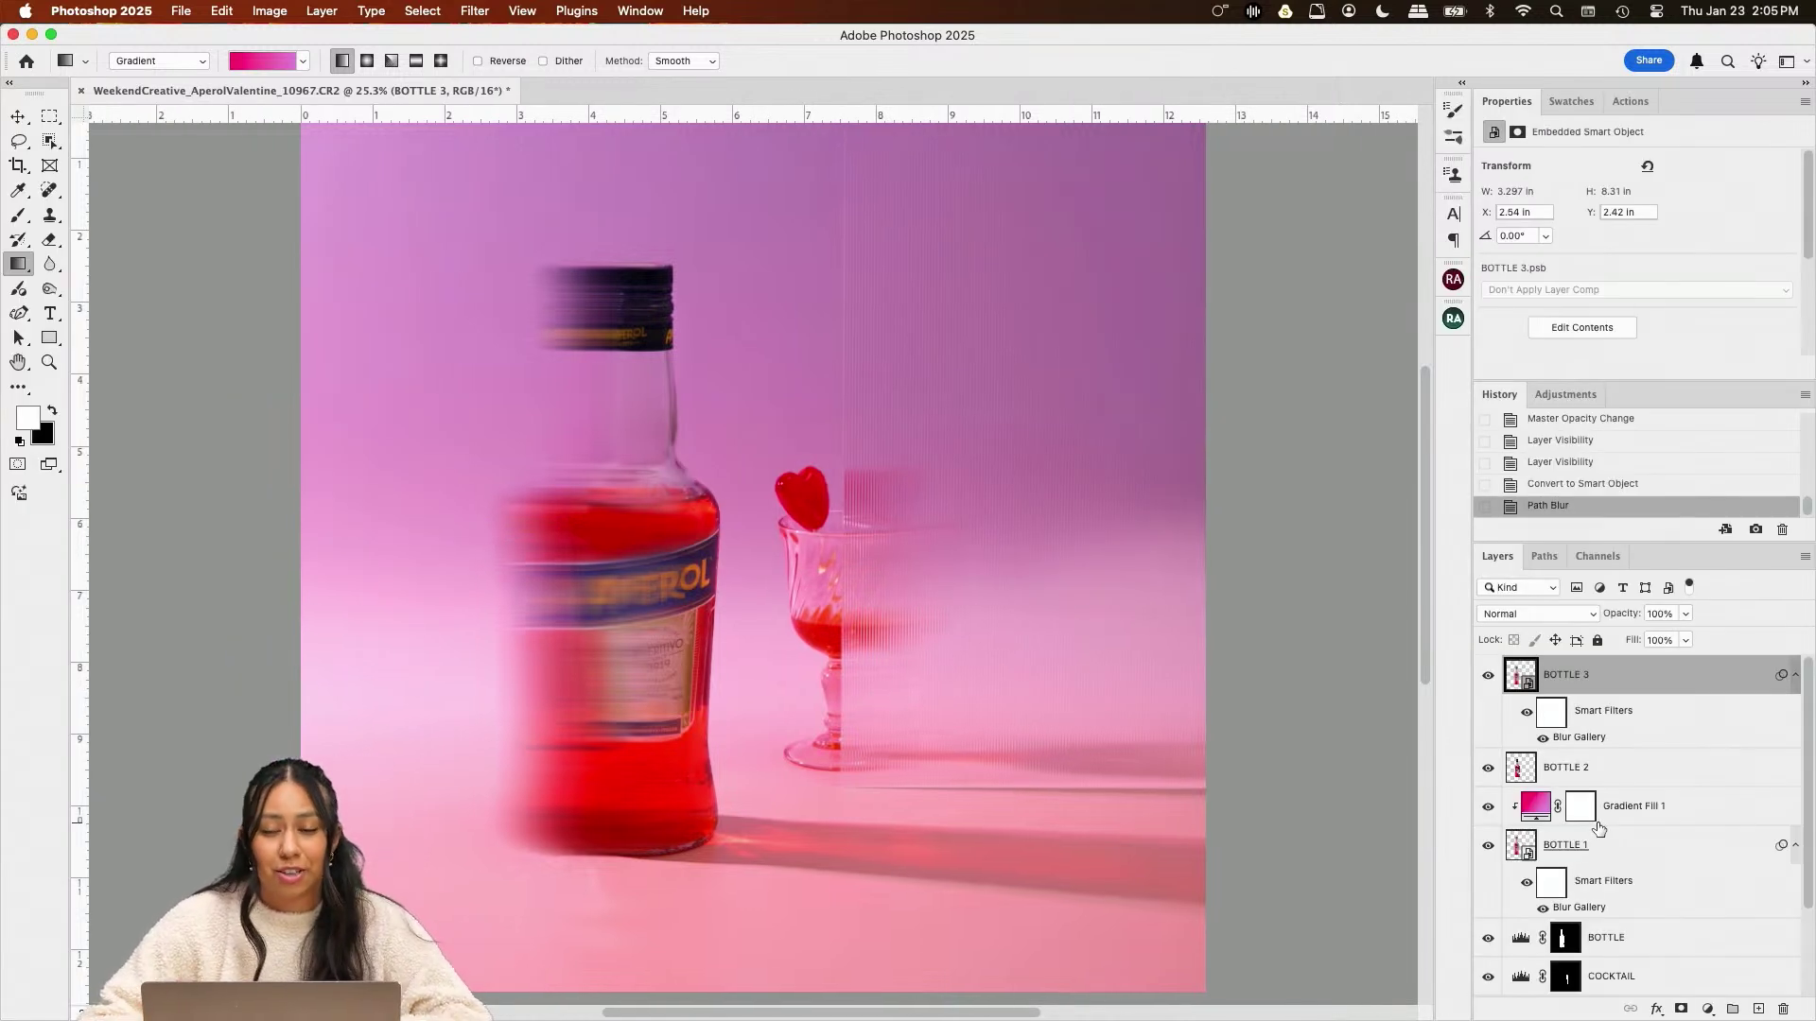
Duplicate Gradient Fill 1, move the copy above BOTTLE 3, and clip it to that layer
click(1646, 817)
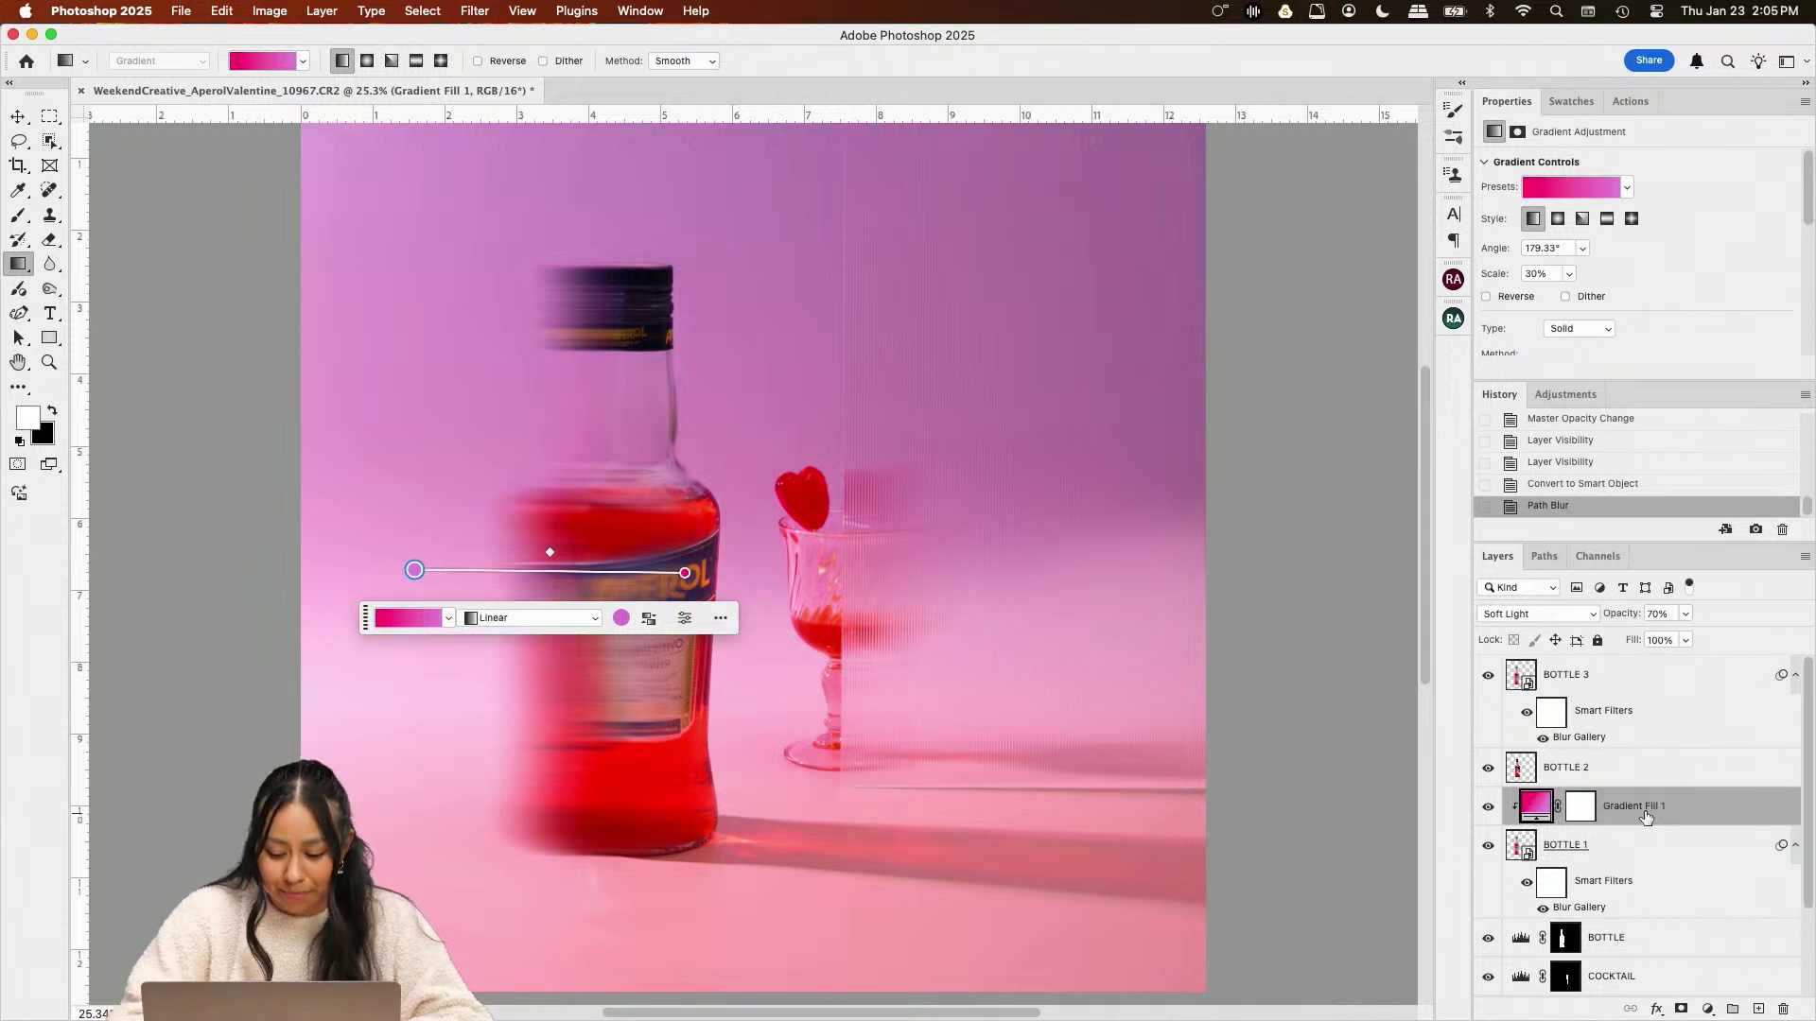
key(super+j)
drag(1693, 806, 1688, 660)
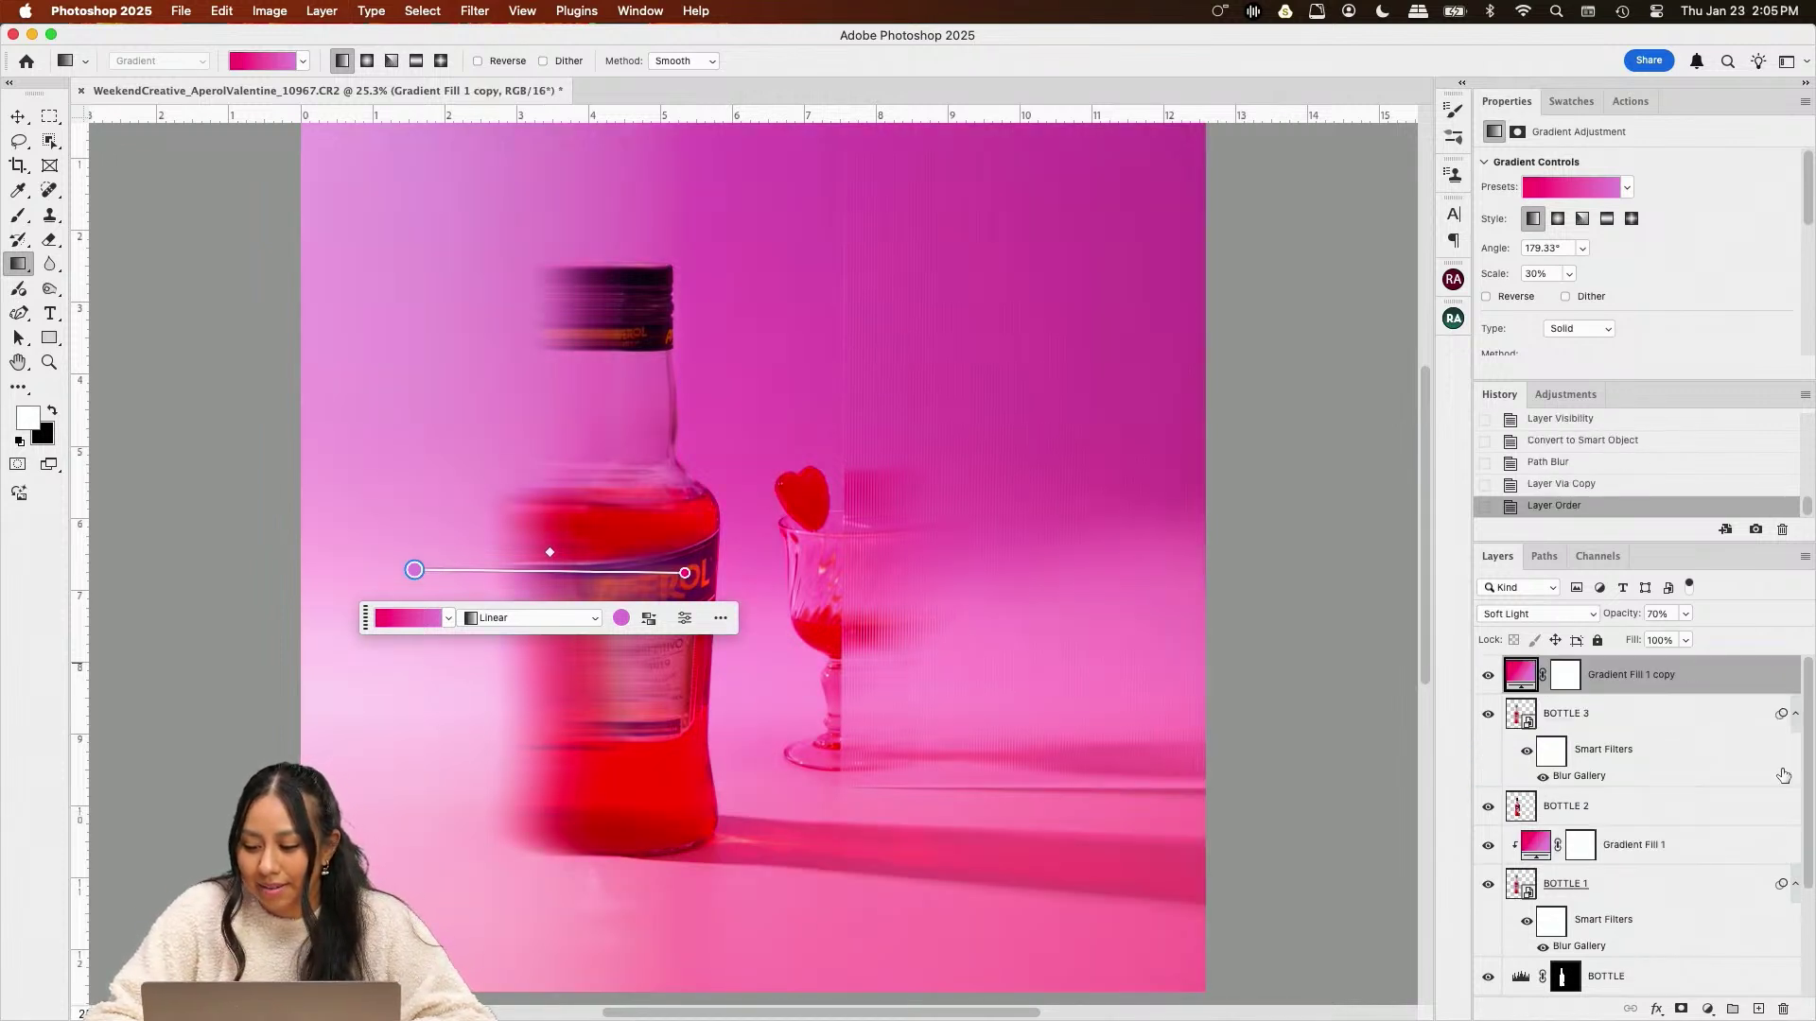
right_click(1648, 690)
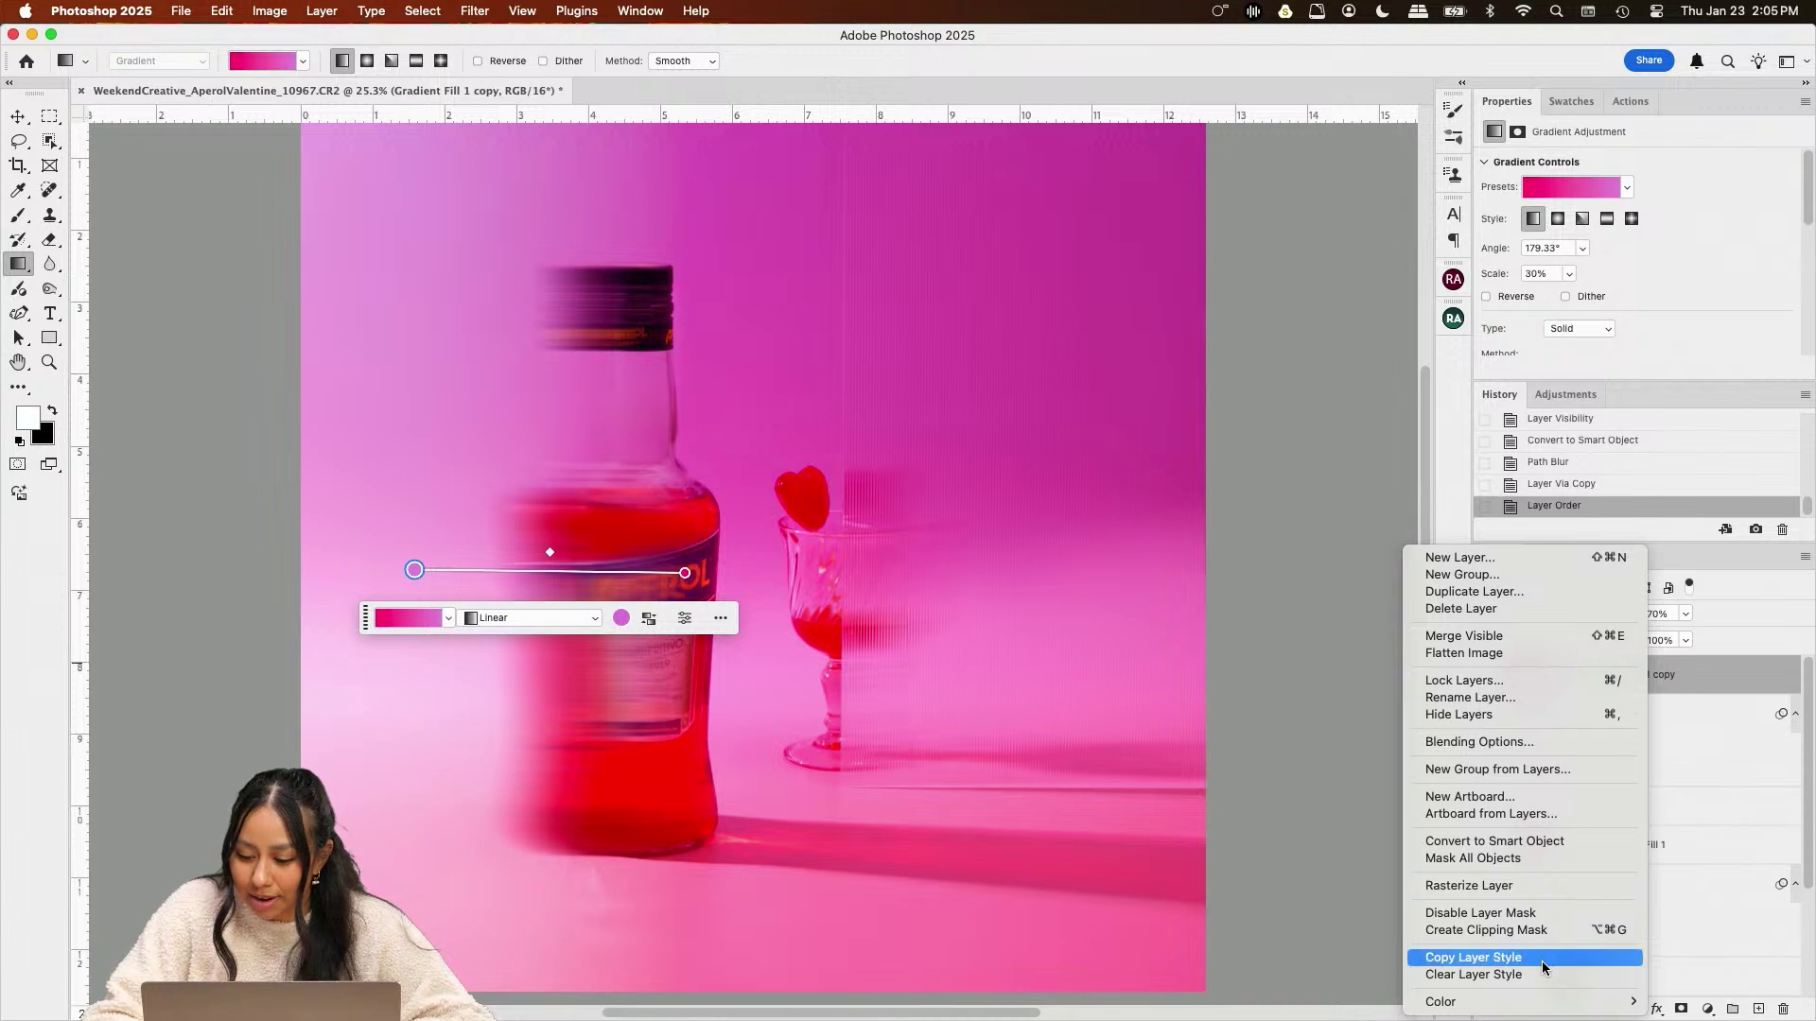
click(1552, 932)
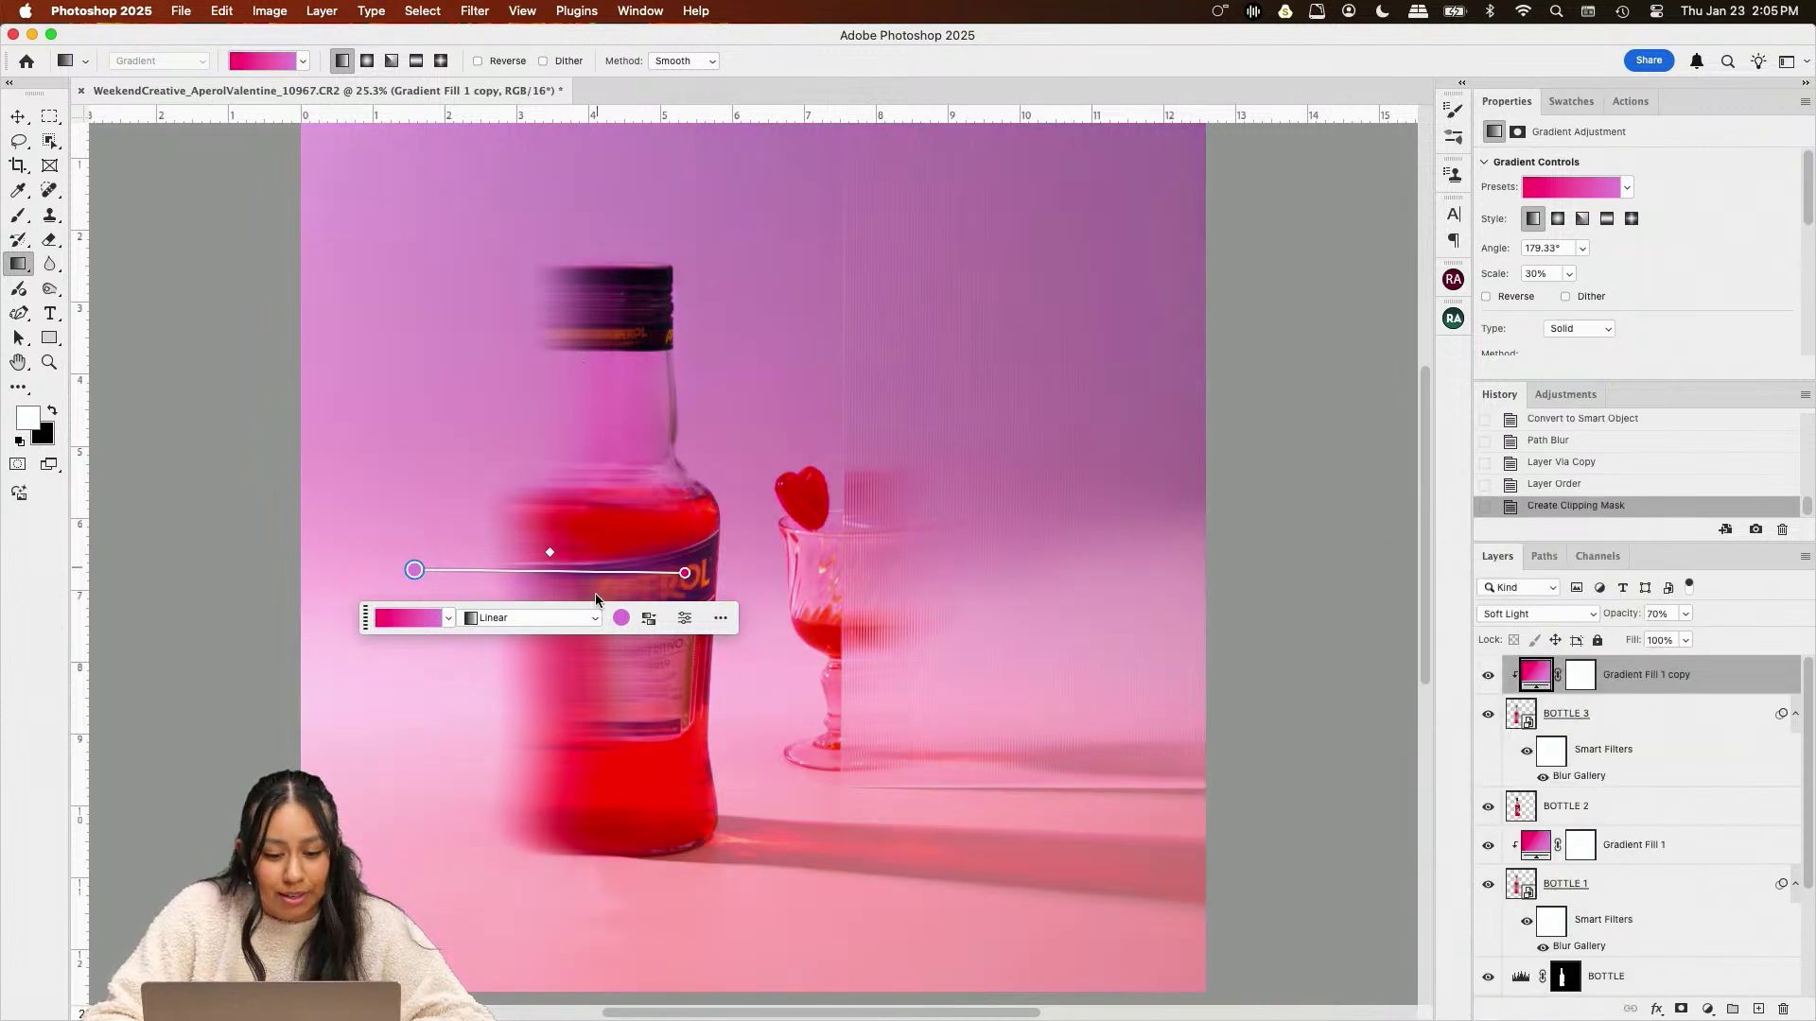
Add a white layer mask to BOTTLE 3 and set up a black brush with 29% opacity
click(1672, 716)
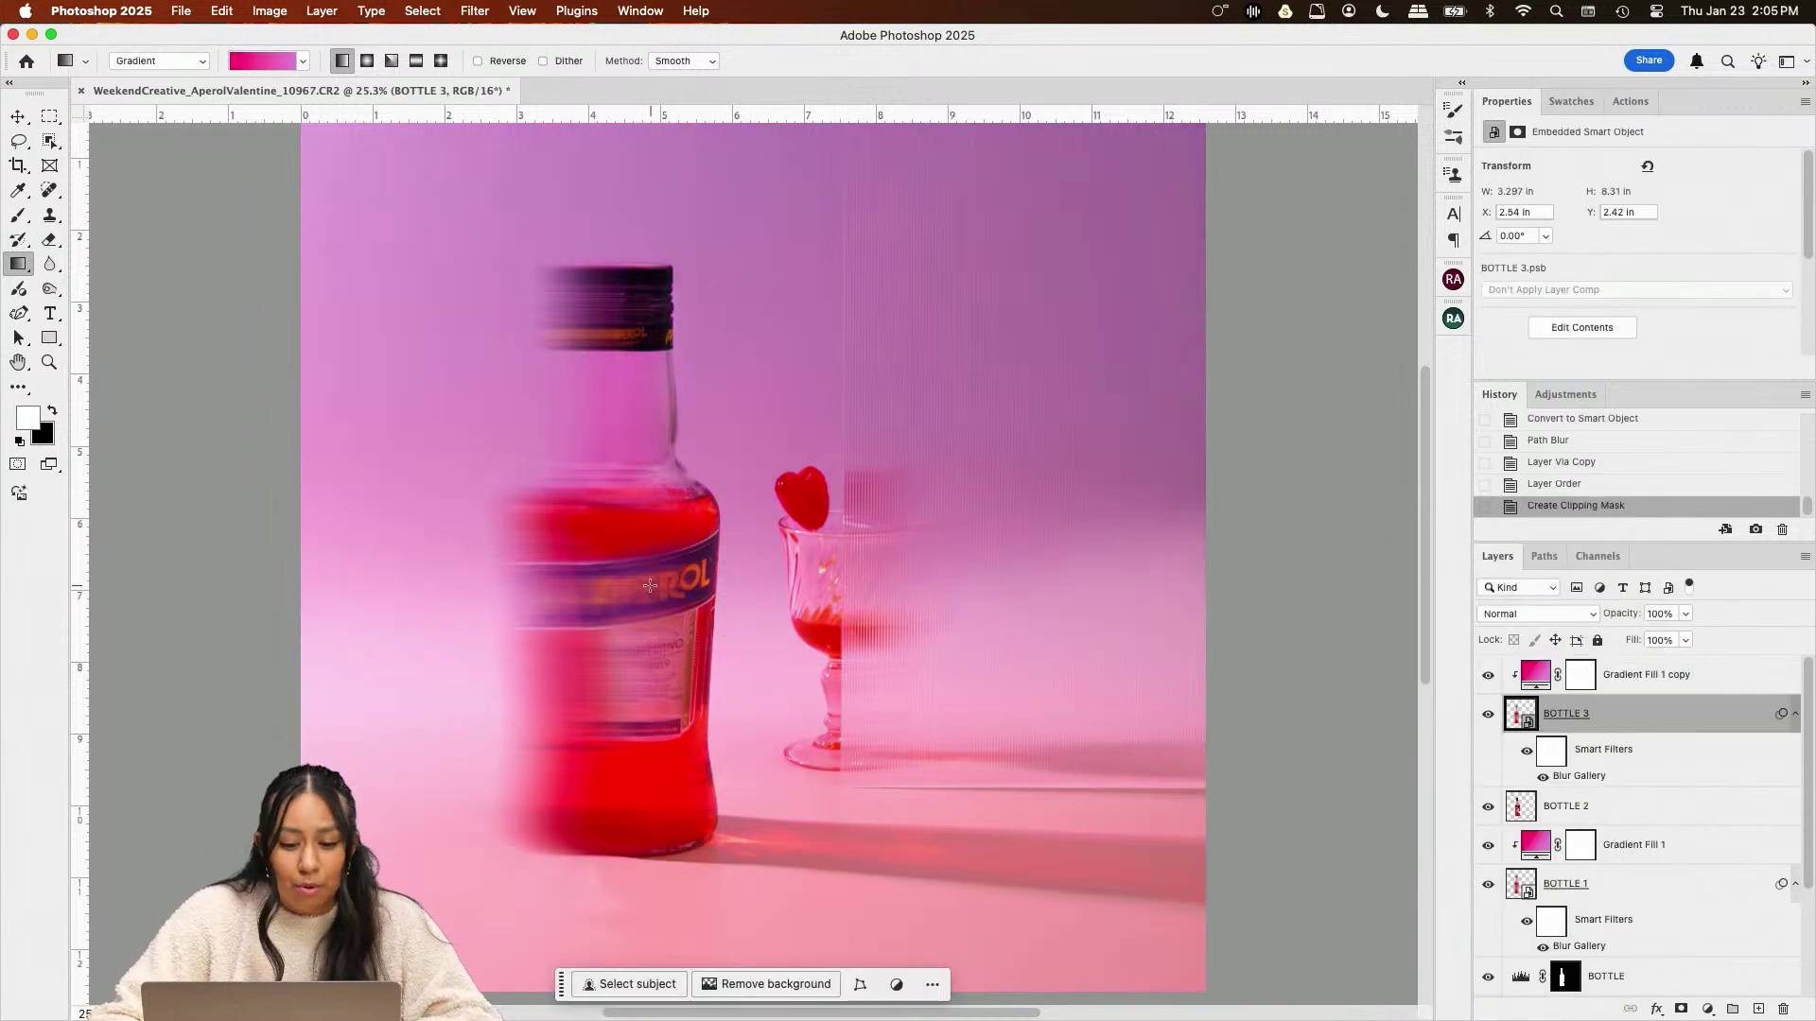
scroll(650, 586, up, 3)
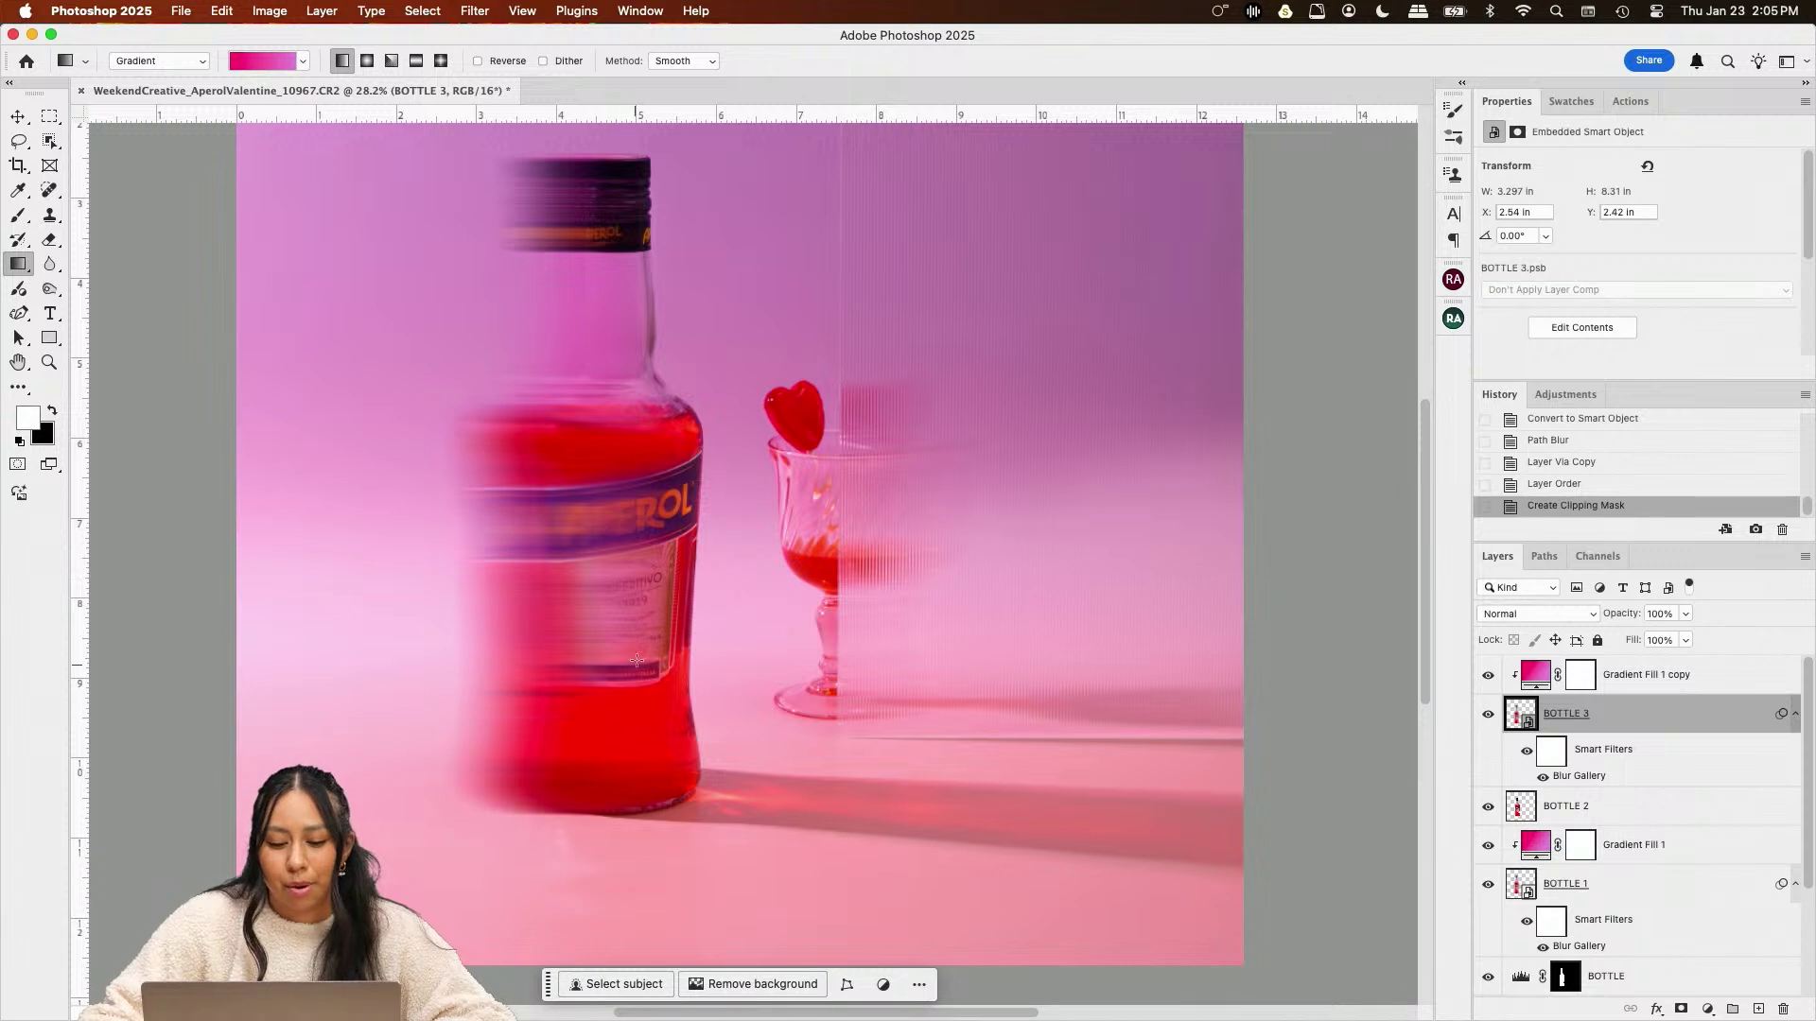
click(1681, 1009)
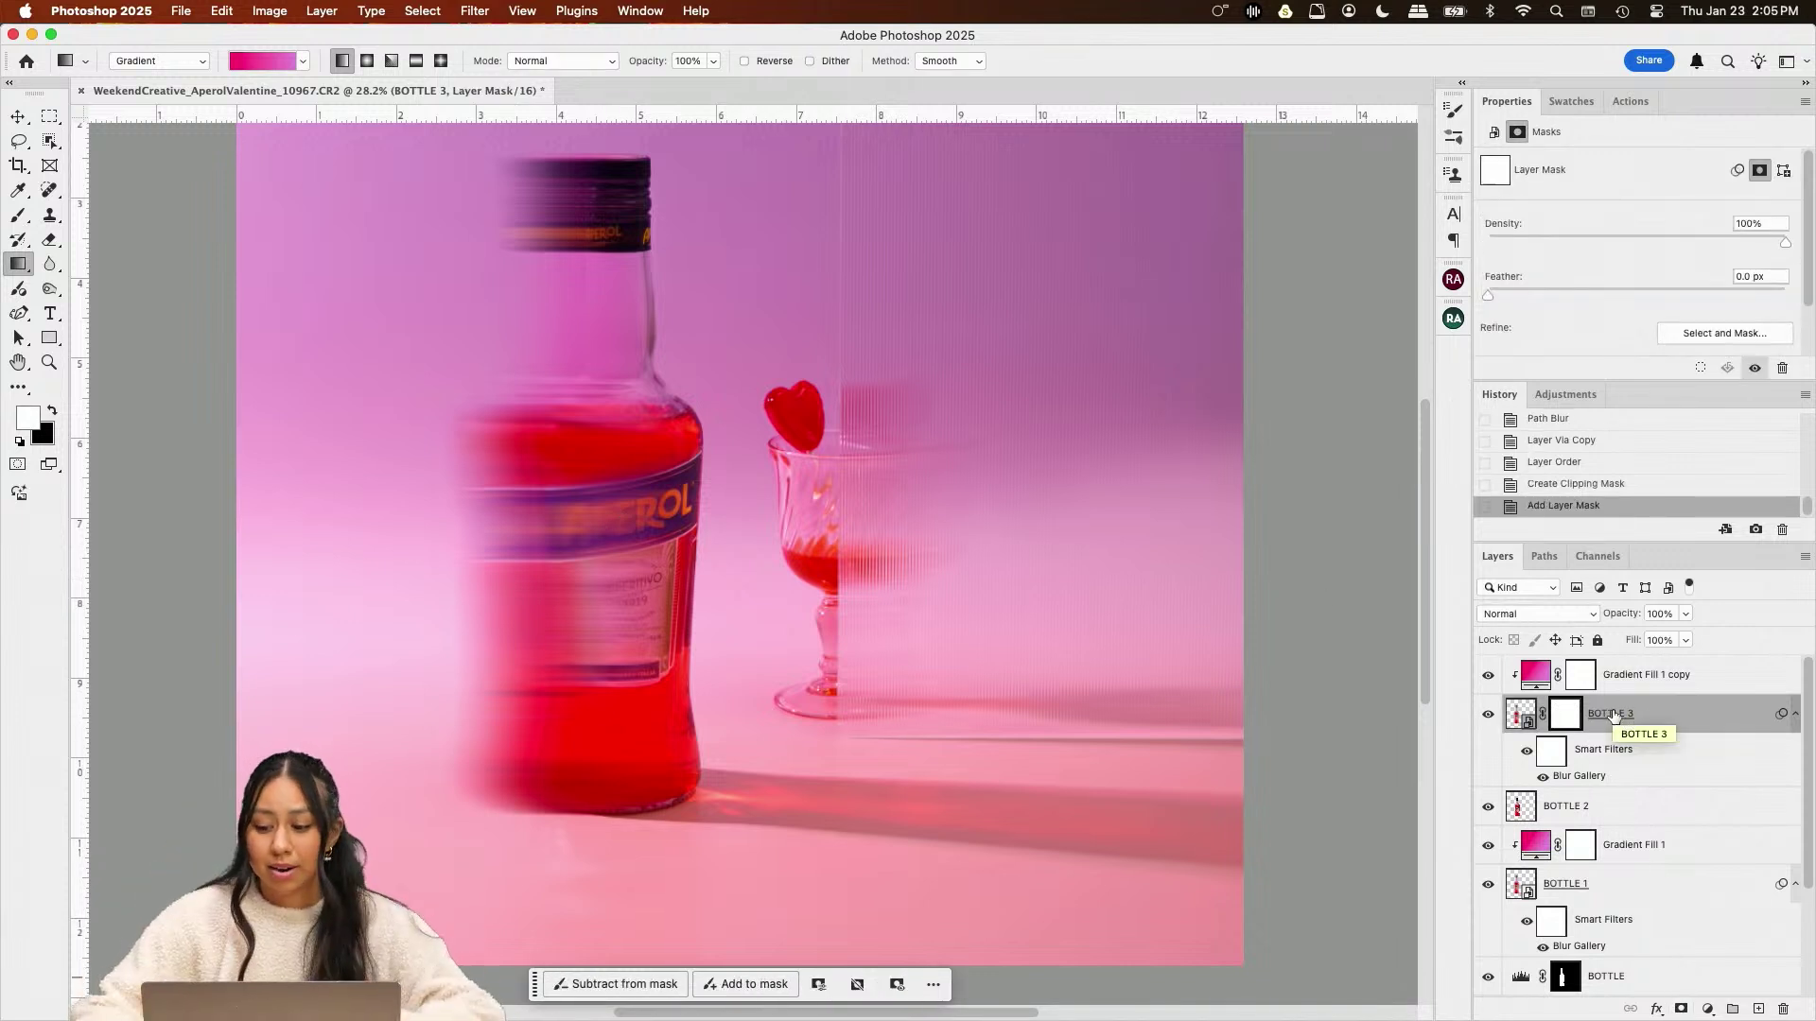
key(b)
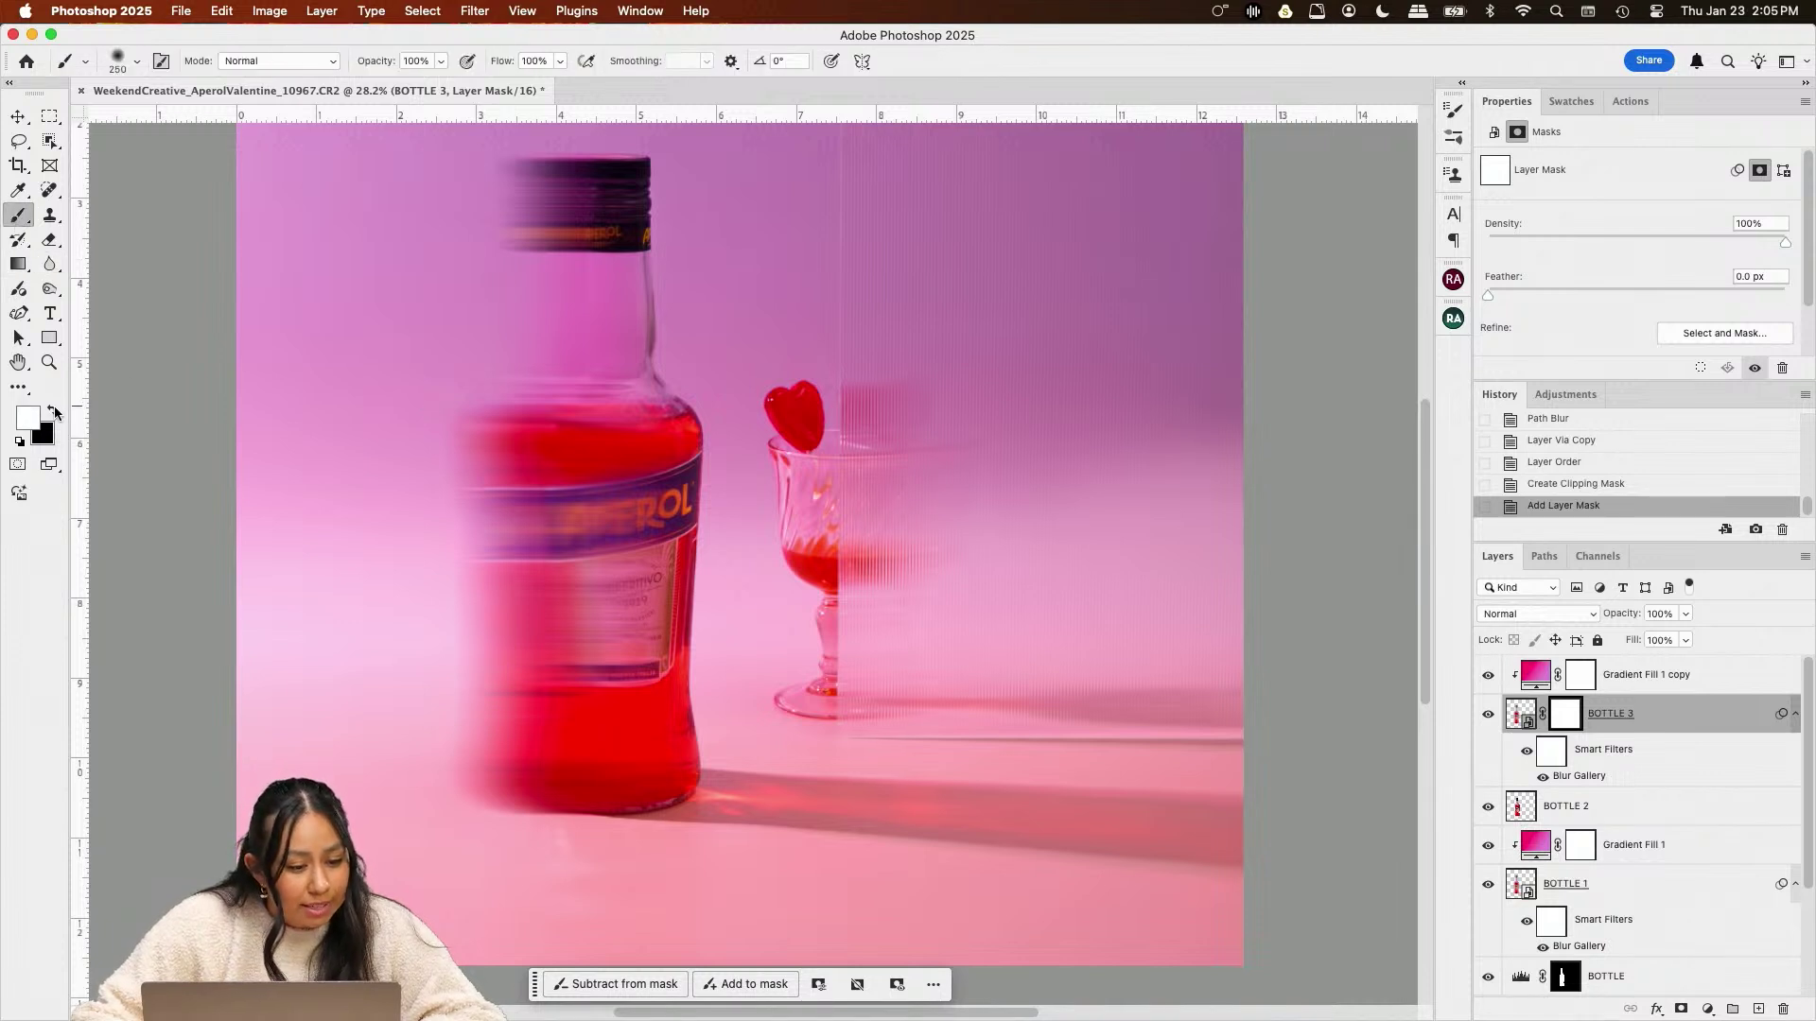
click(440, 61)
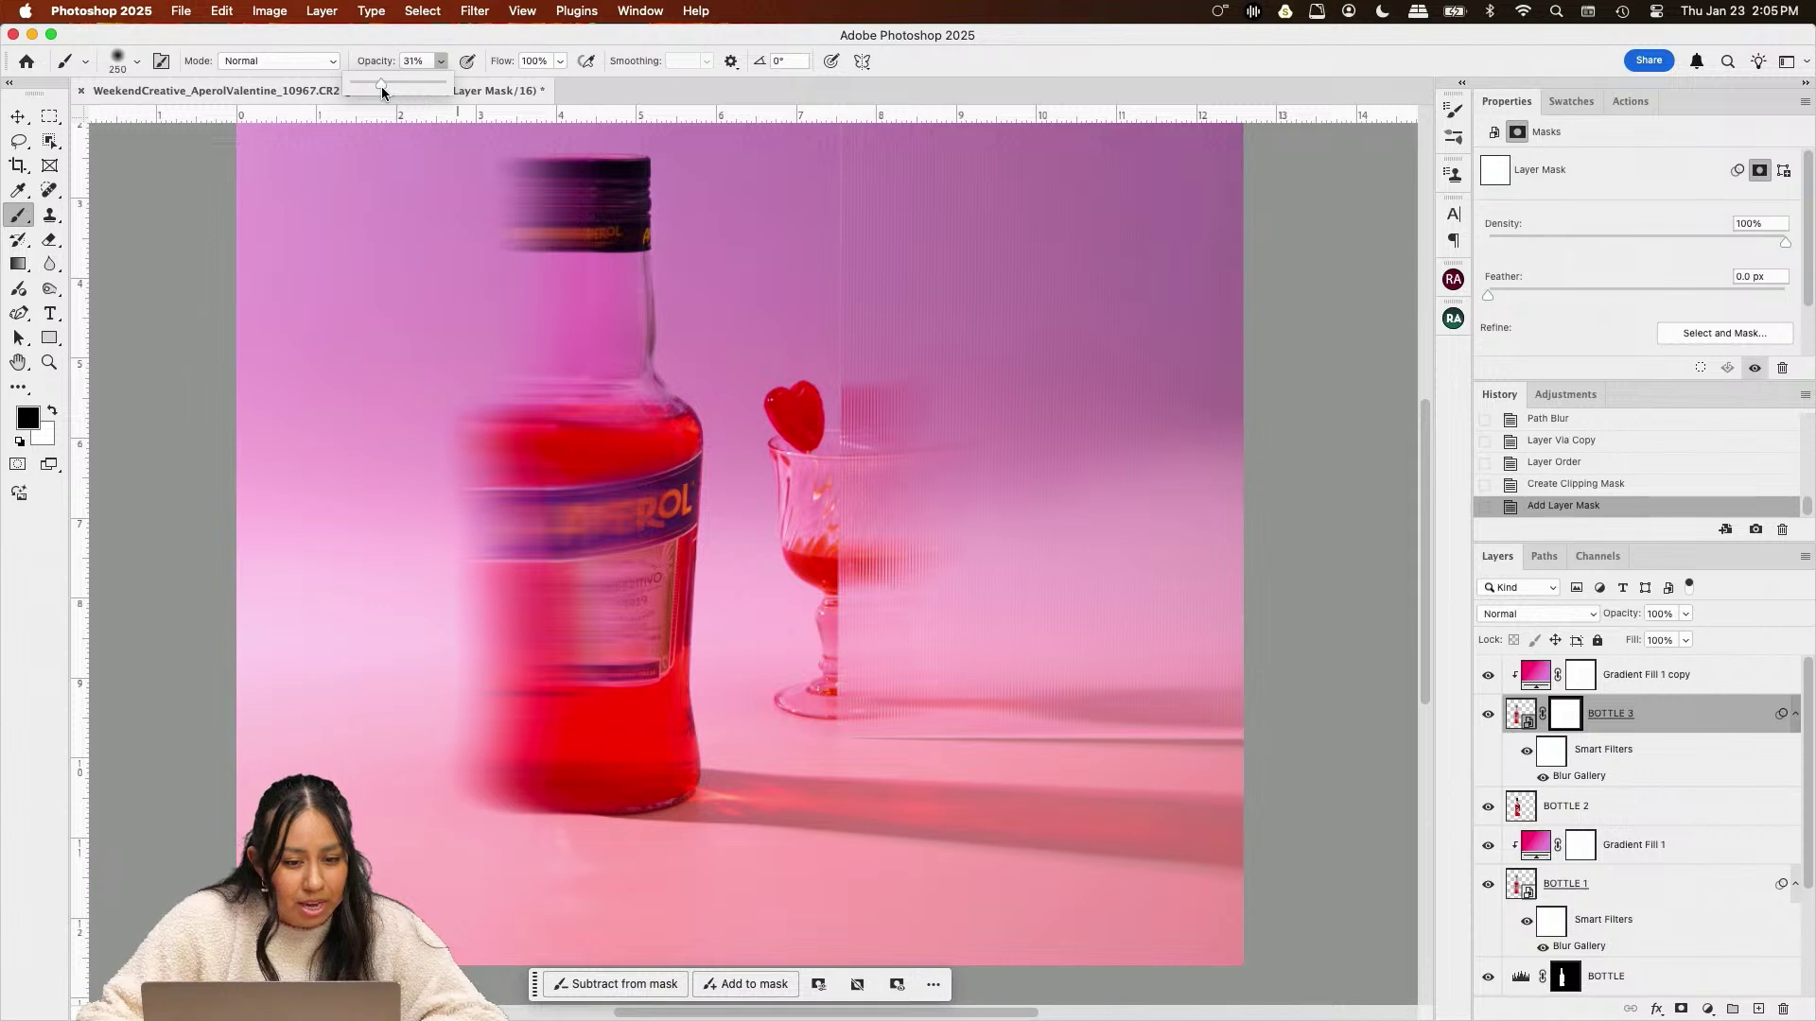
drag(382, 87, 380, 87)
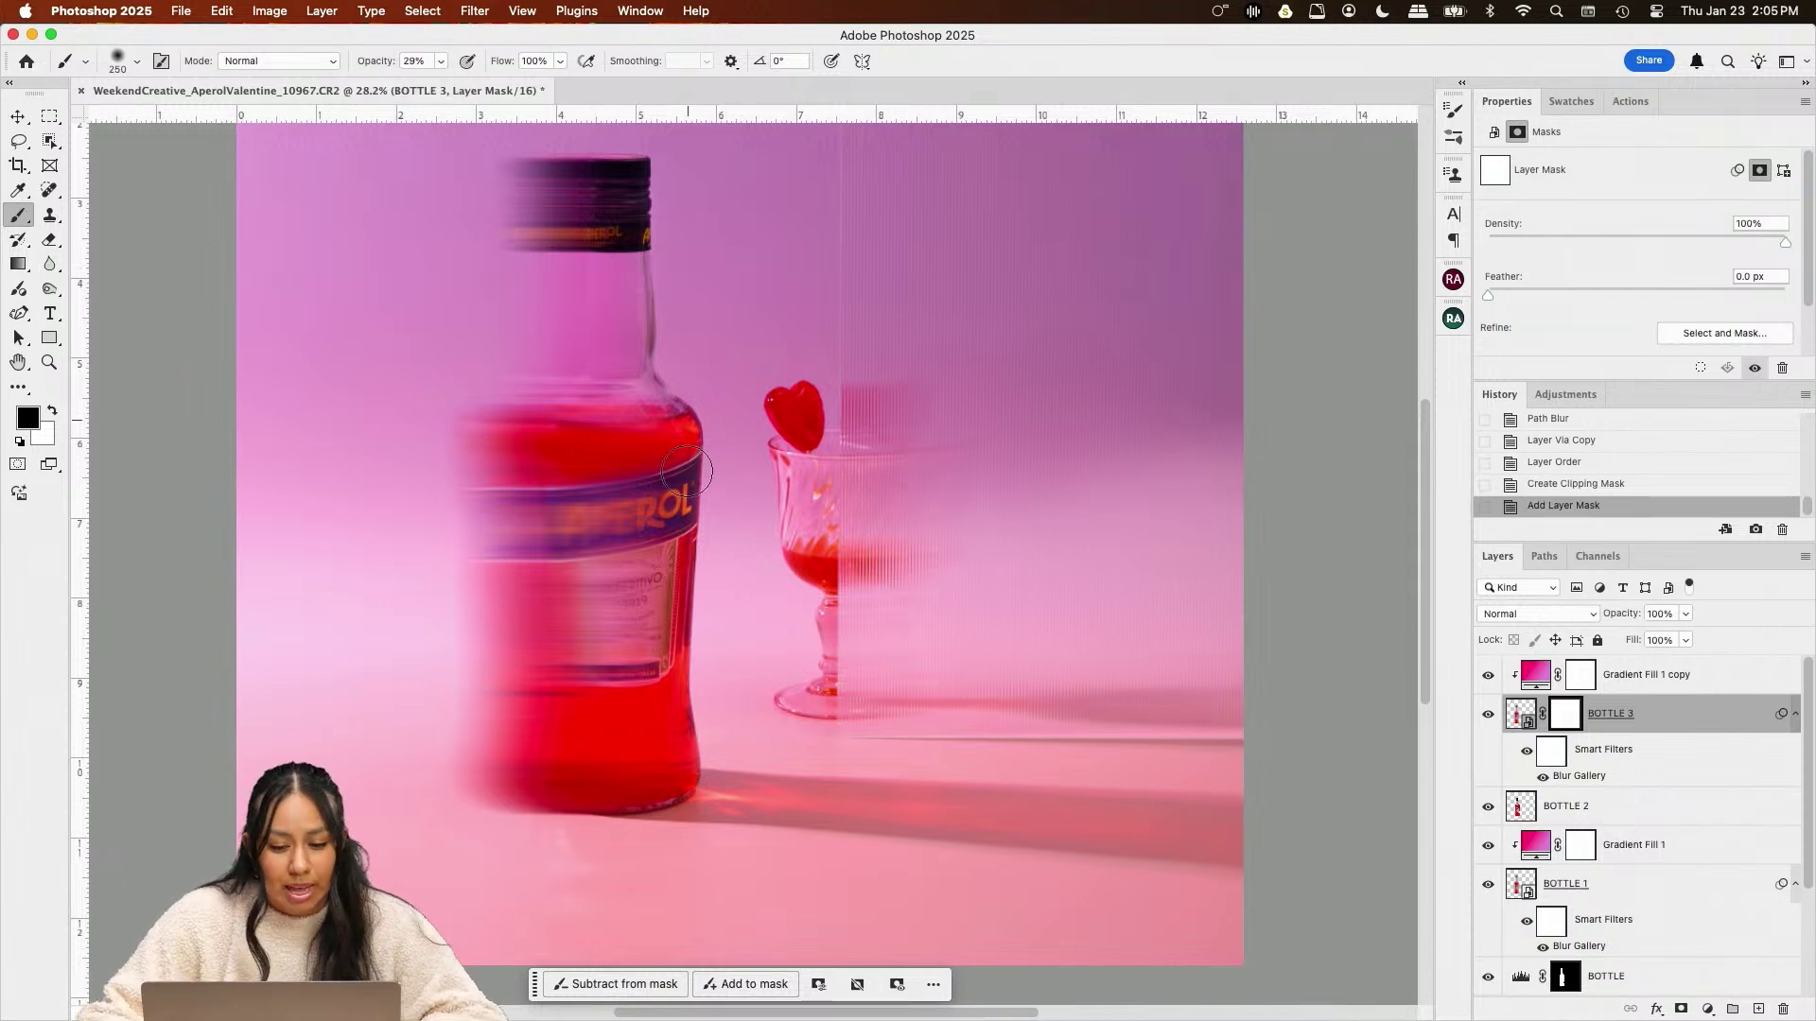
Enlarge the brush to 400 and paint repeatedly on BOTTLE 3's mask over the Aperol labels to reveal the sharp bottle beneath
scroll(650, 525, up, 3)
key(bracketright)
key(bracketright)
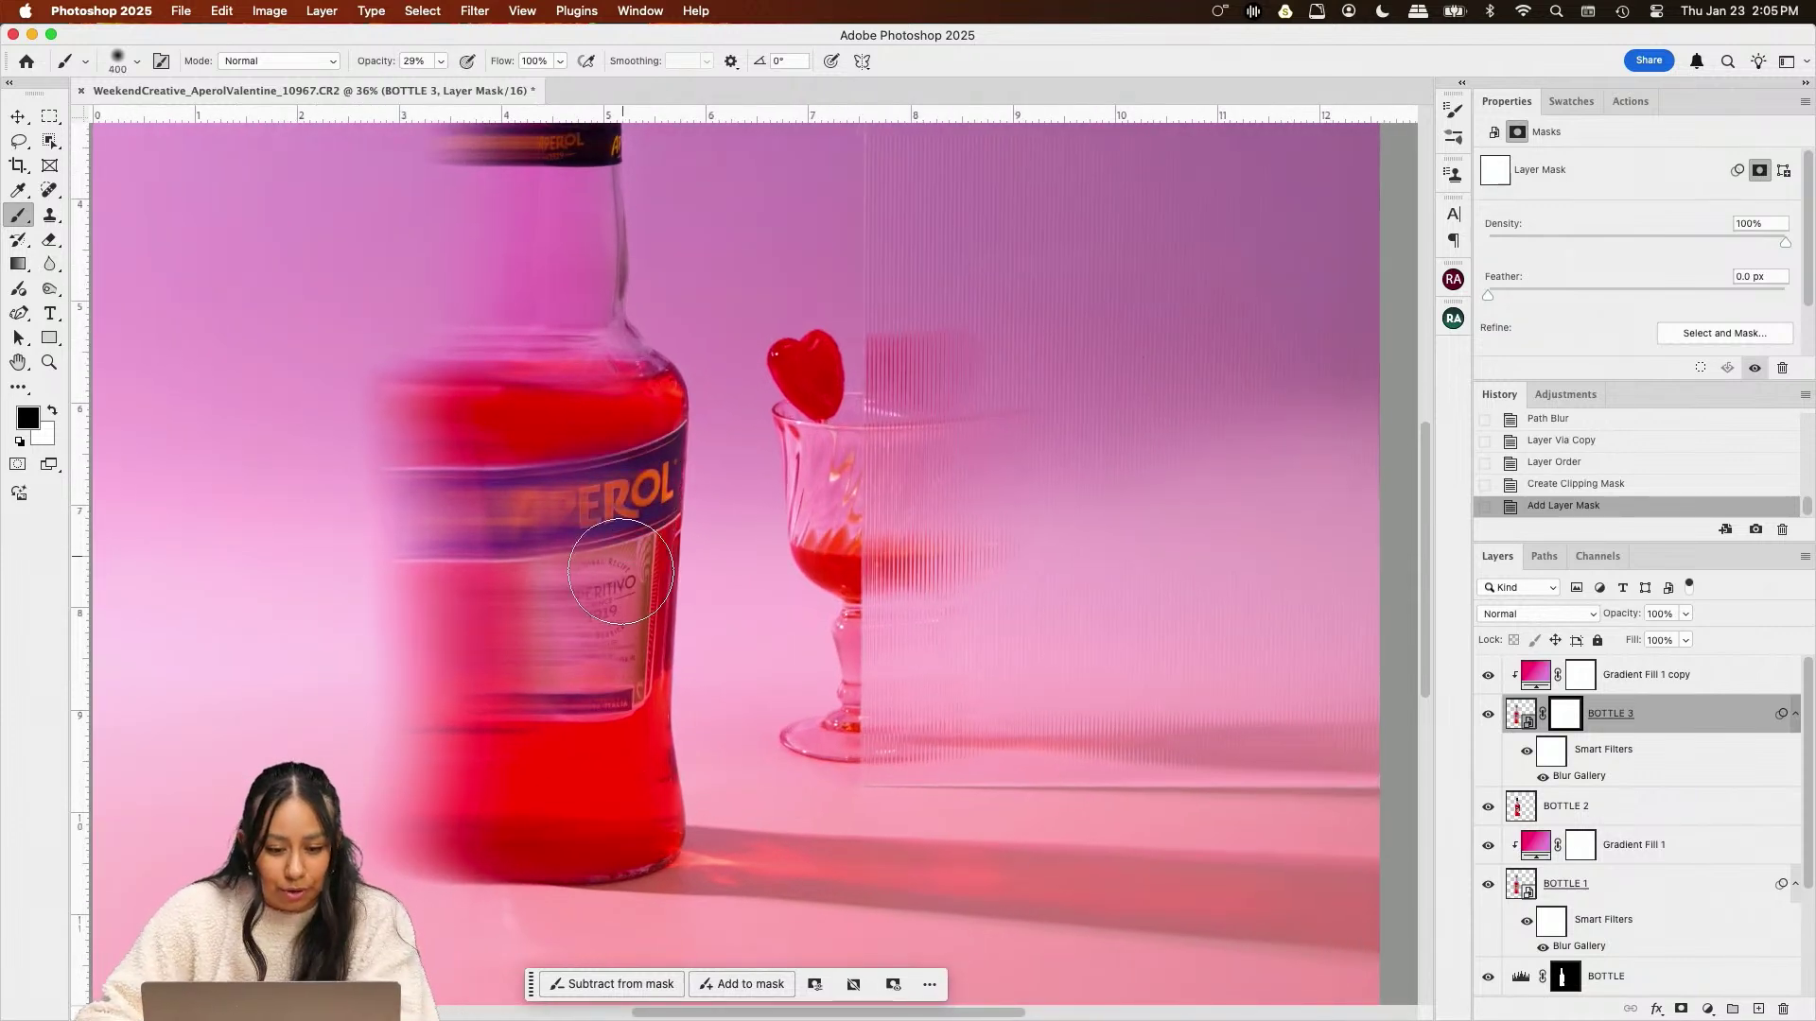
mouse_move(621, 571)
mouse_down()
mouse_move(613, 686)
mouse_move(629, 557)
mouse_move(613, 481)
mouse_move(602, 674)
mouse_move(599, 492)
mouse_up()
mouse_move(597, 495)
mouse_down()
mouse_move(581, 685)
mouse_move(607, 685)
mouse_move(625, 497)
mouse_move(602, 511)
mouse_move(605, 437)
mouse_move(603, 580)
mouse_move(599, 379)
mouse_move(594, 641)
mouse_up()
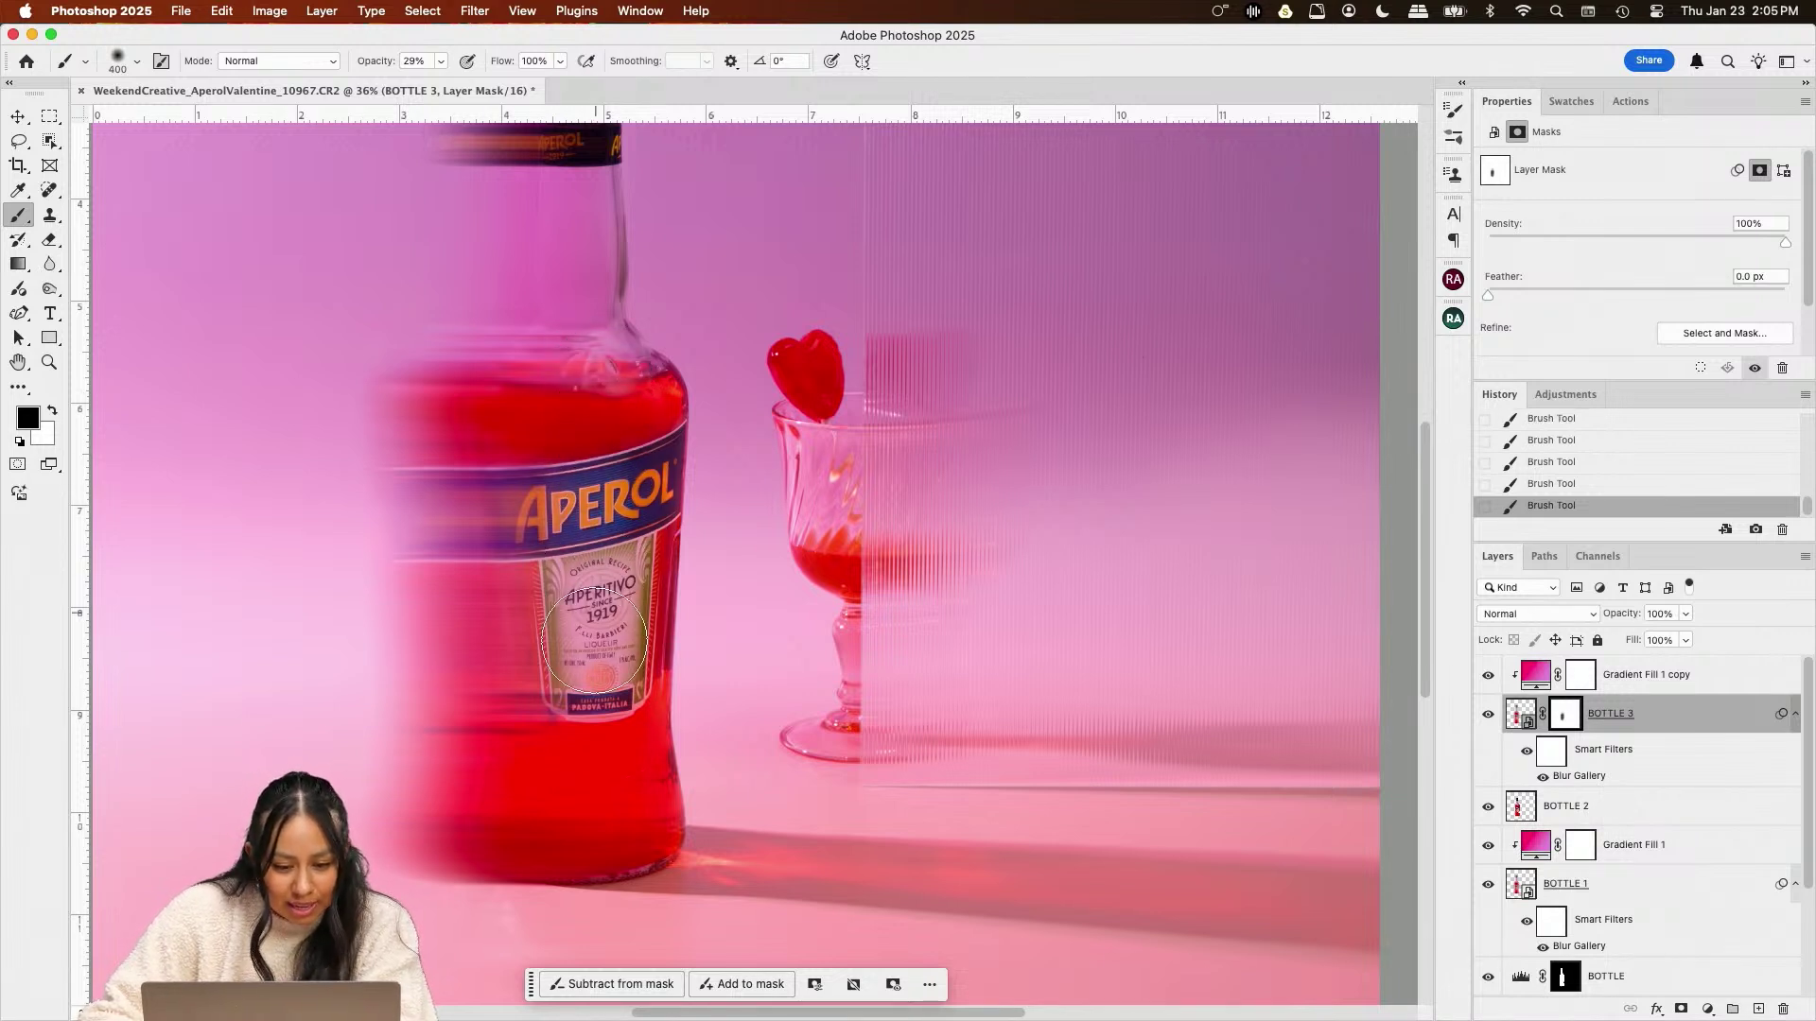
scroll(768, 565, down, 2)
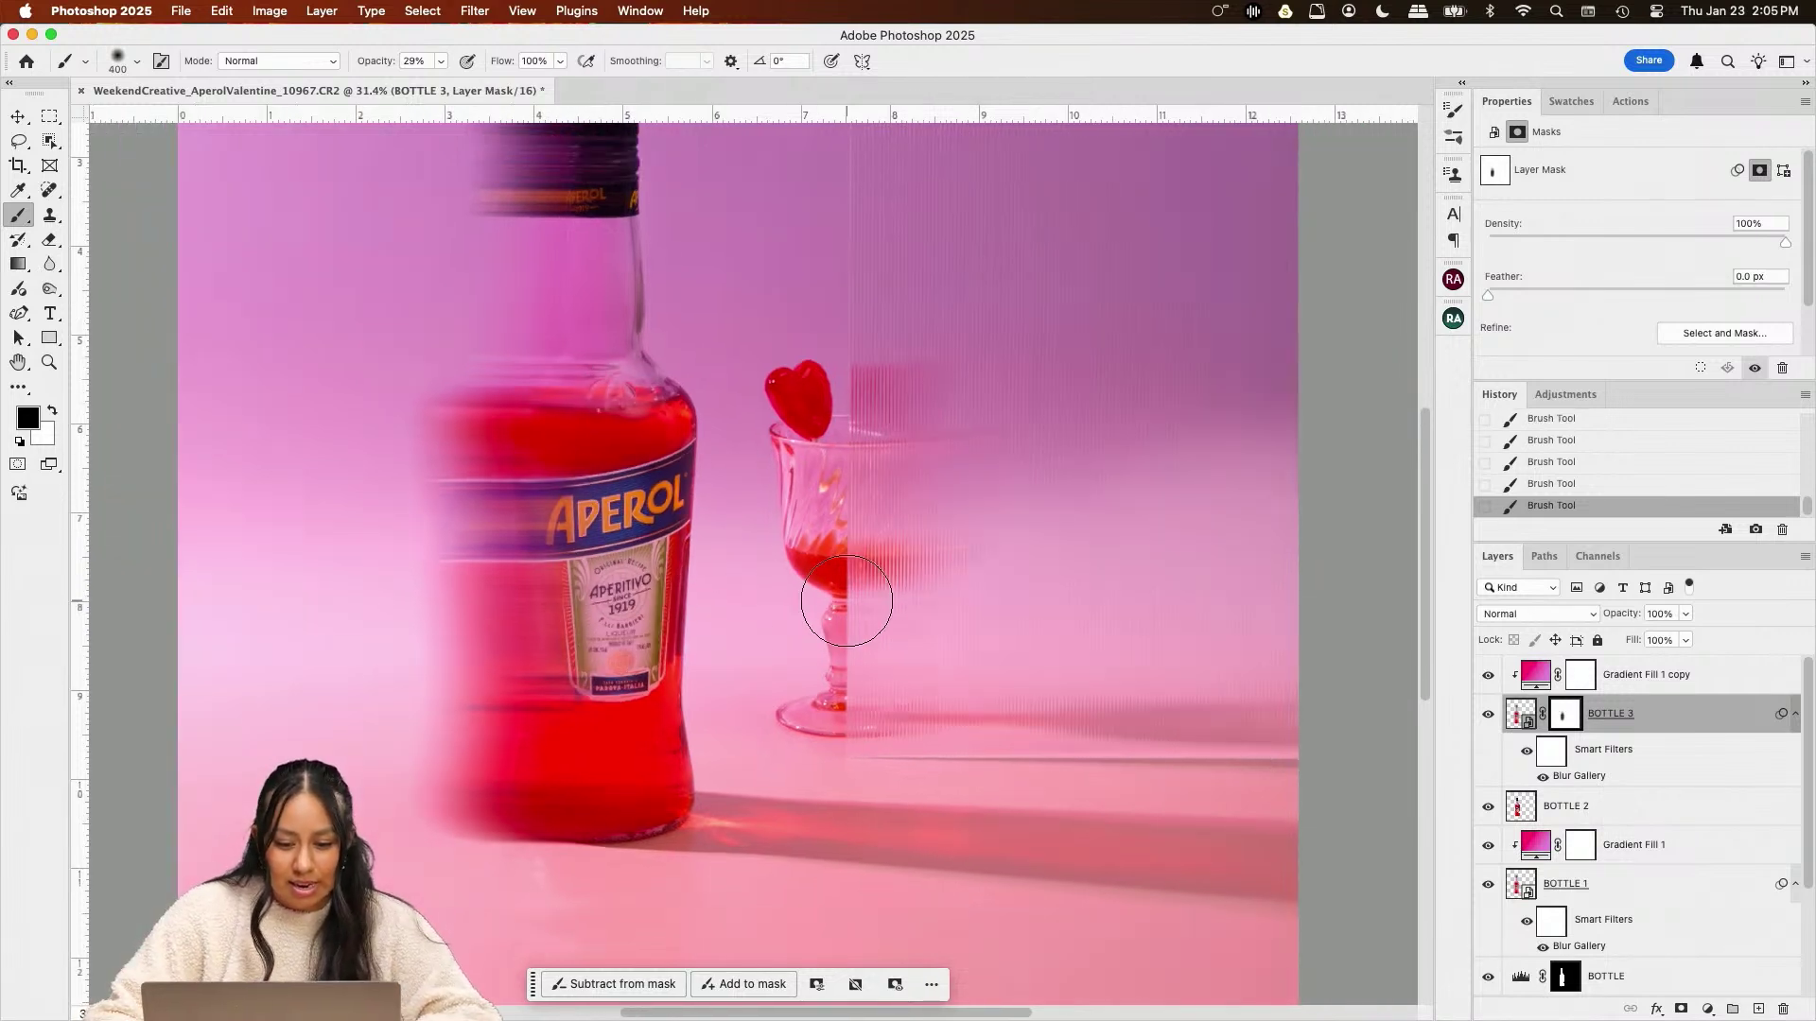
Lower the opacity of the Gradient Fill 1 copy layer to 26%
key(x)
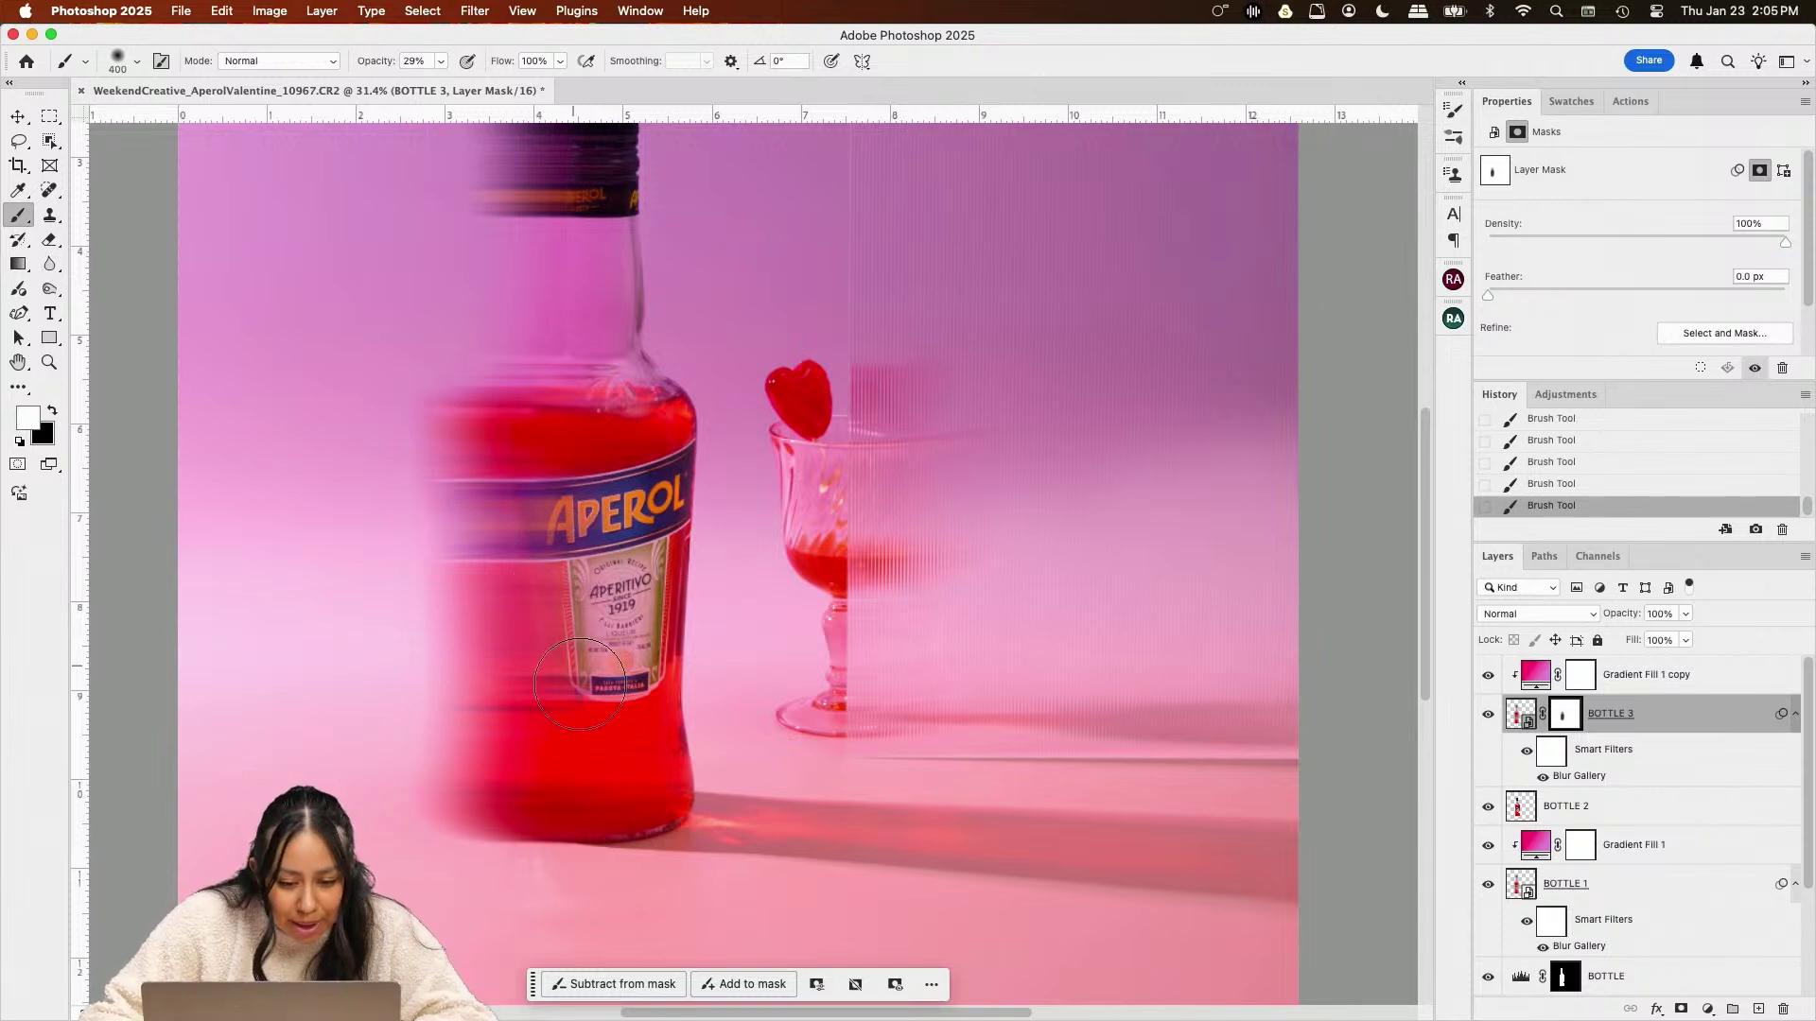
key(x)
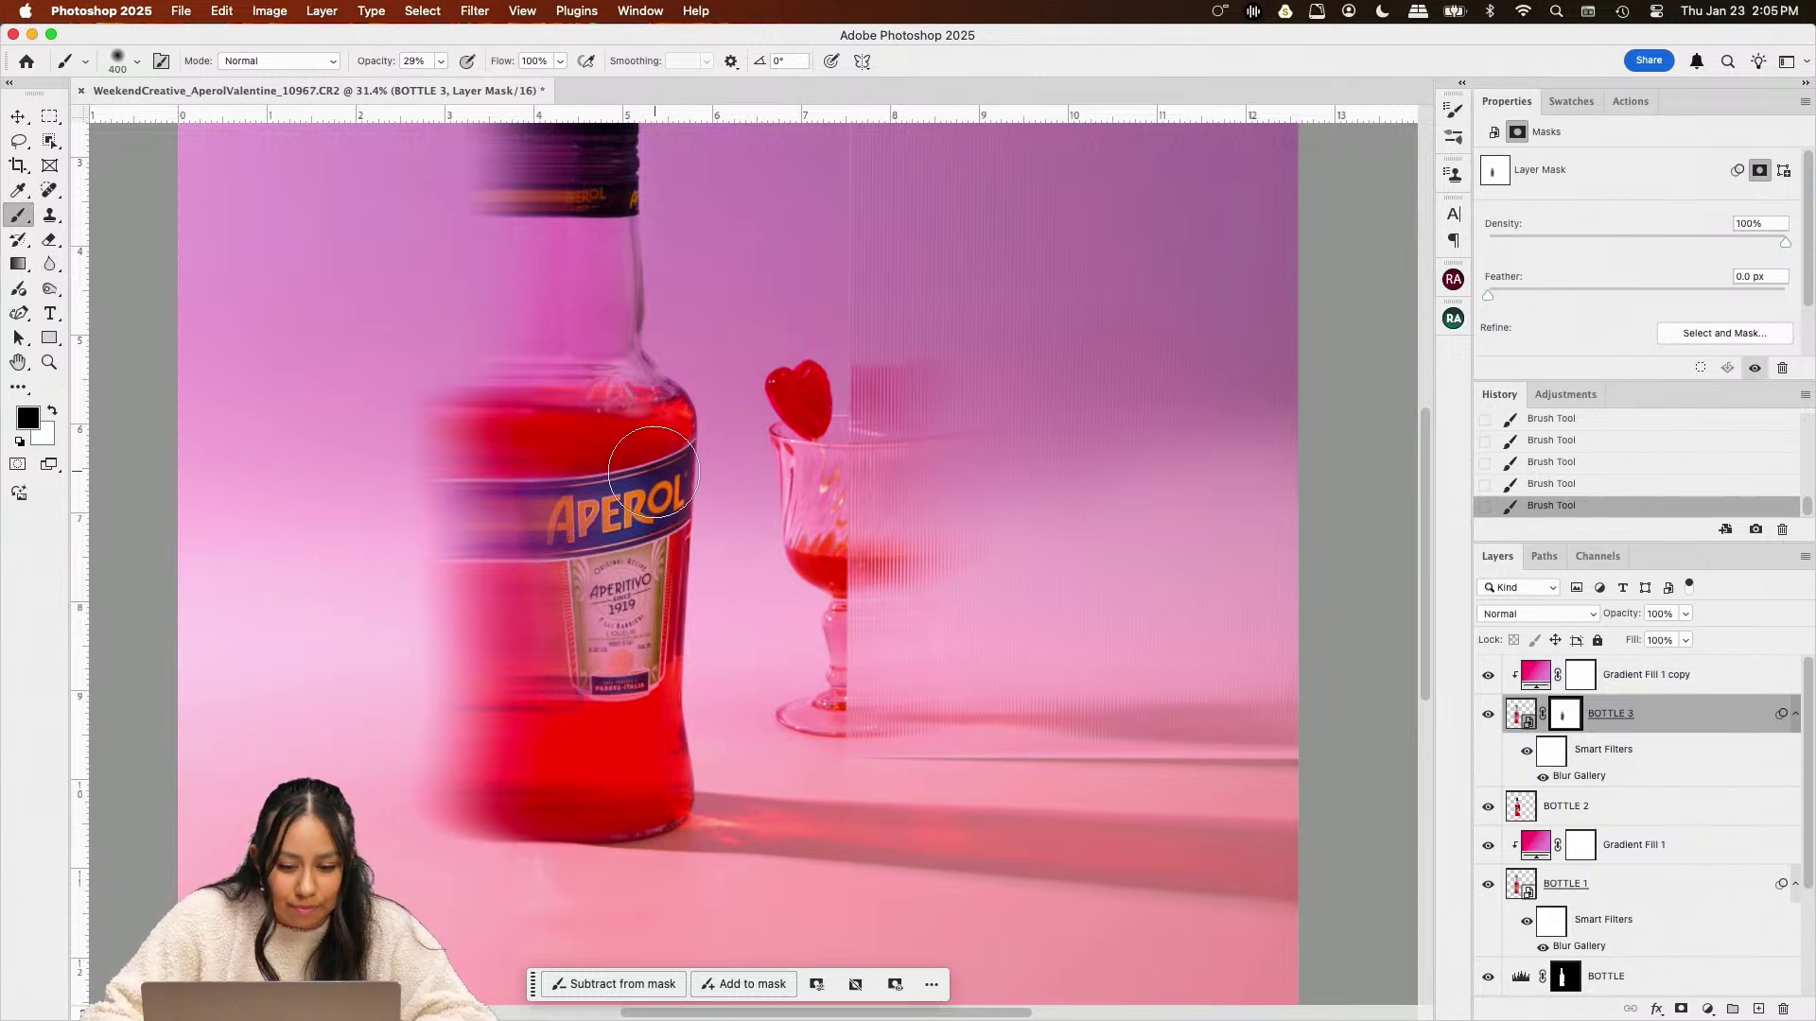
scroll(745, 621, down, 5)
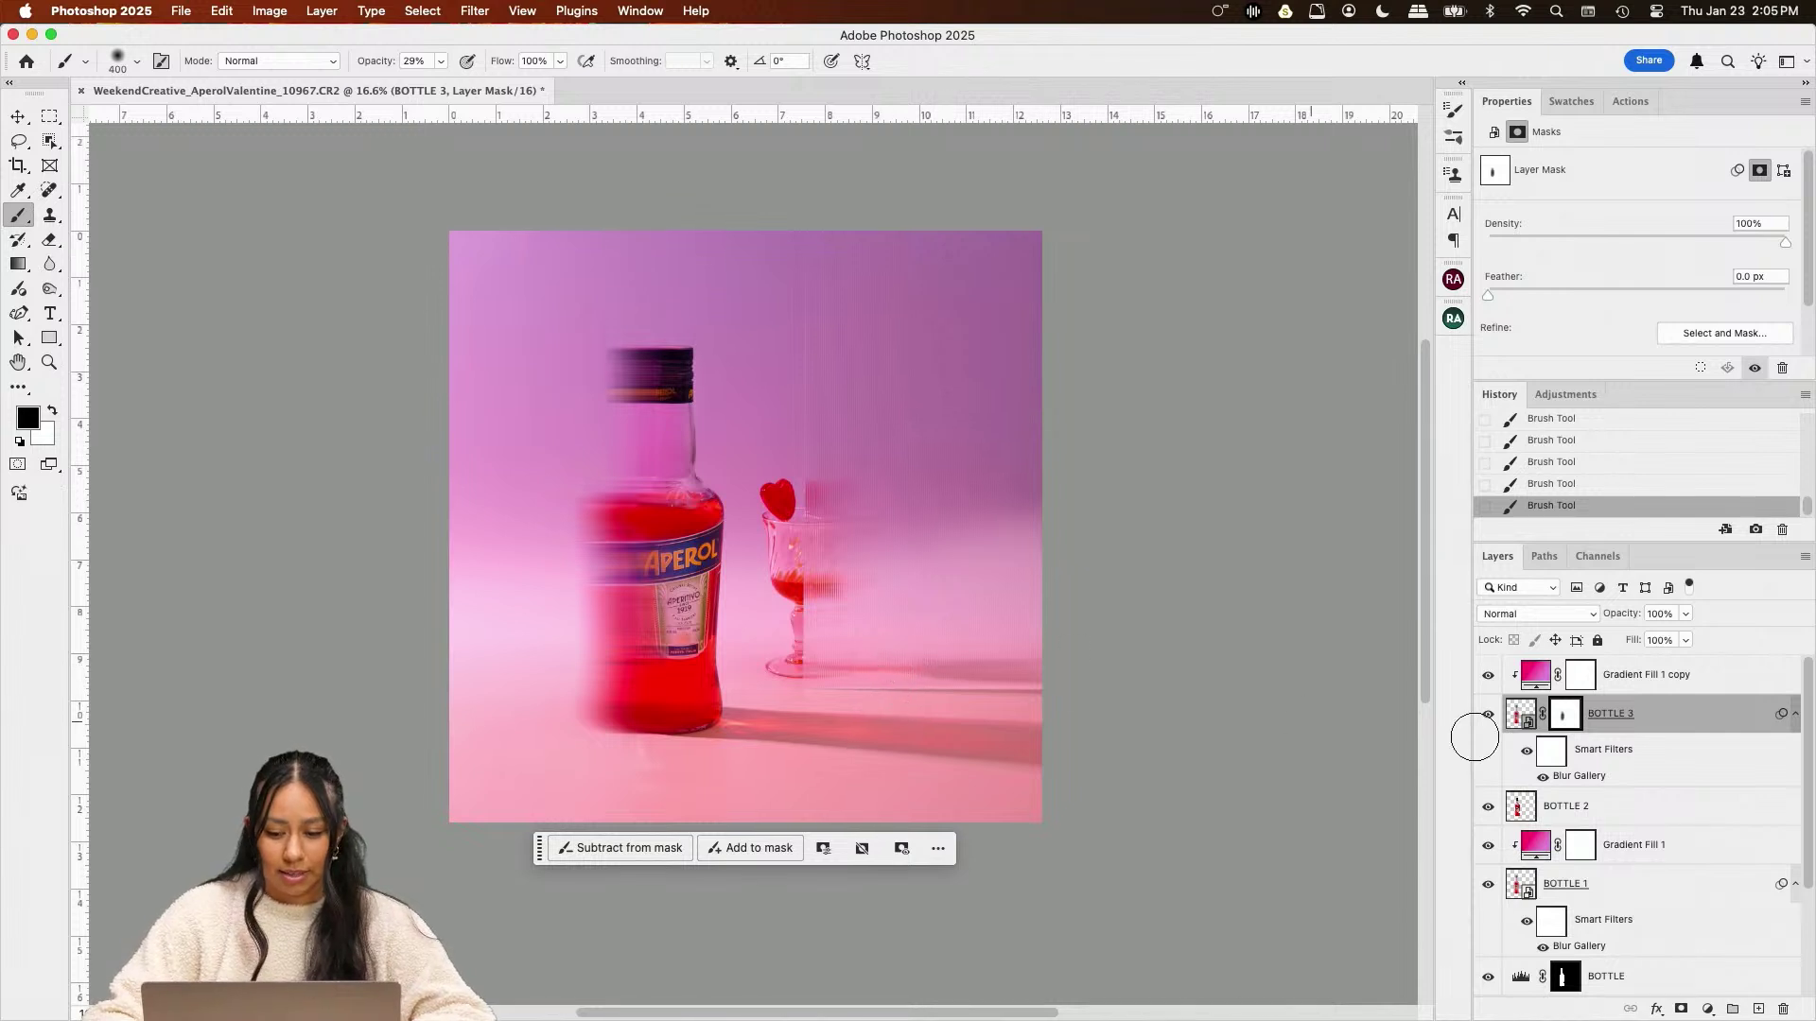
click(1679, 676)
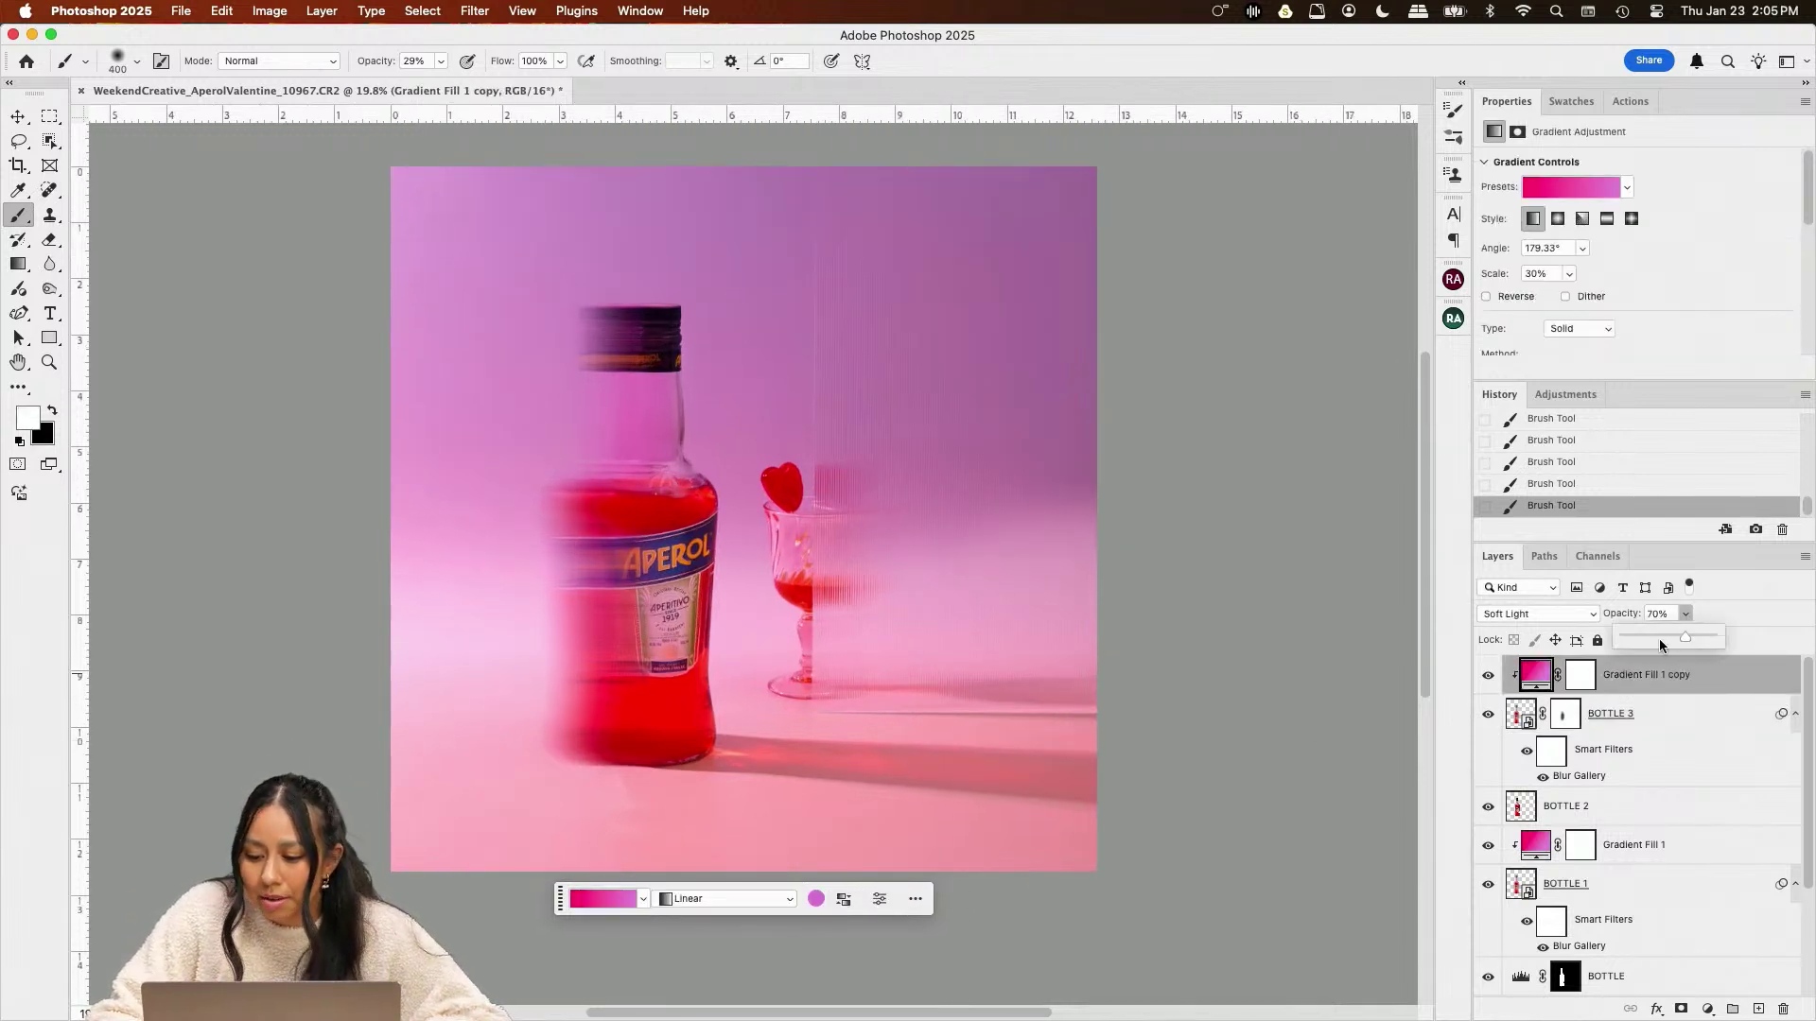
drag(1646, 633, 1648, 639)
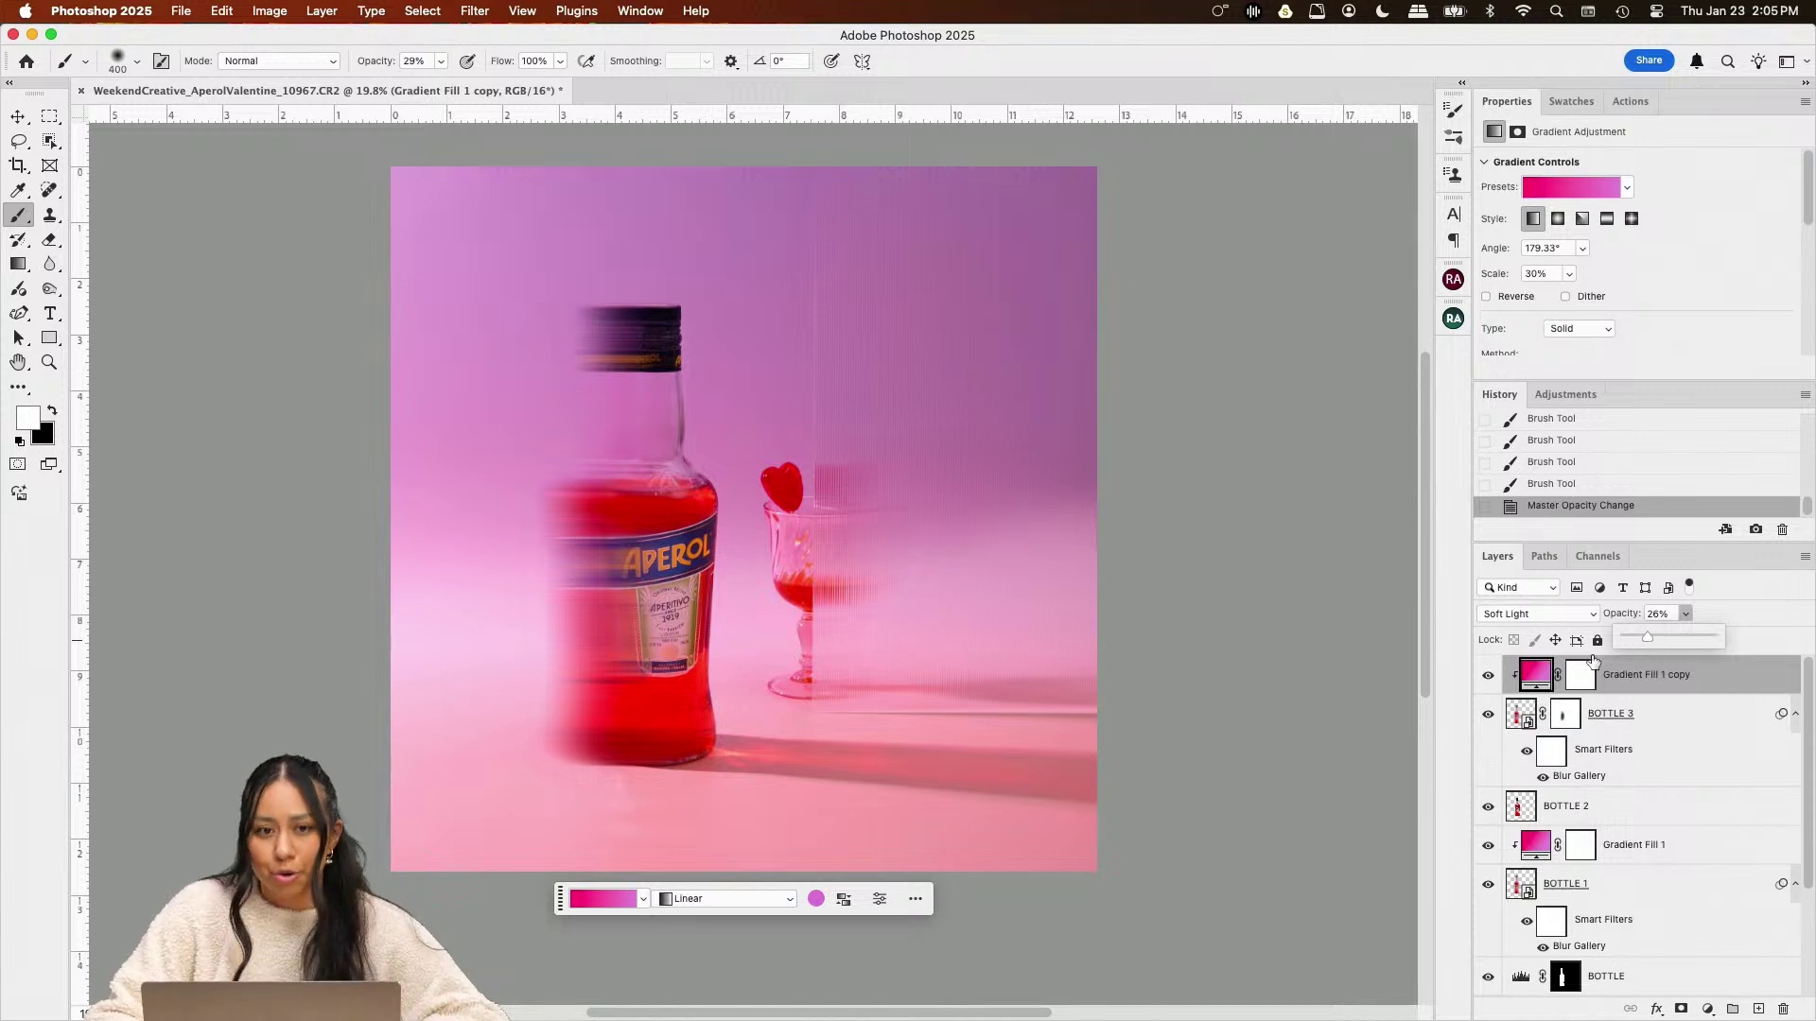
click(1651, 730)
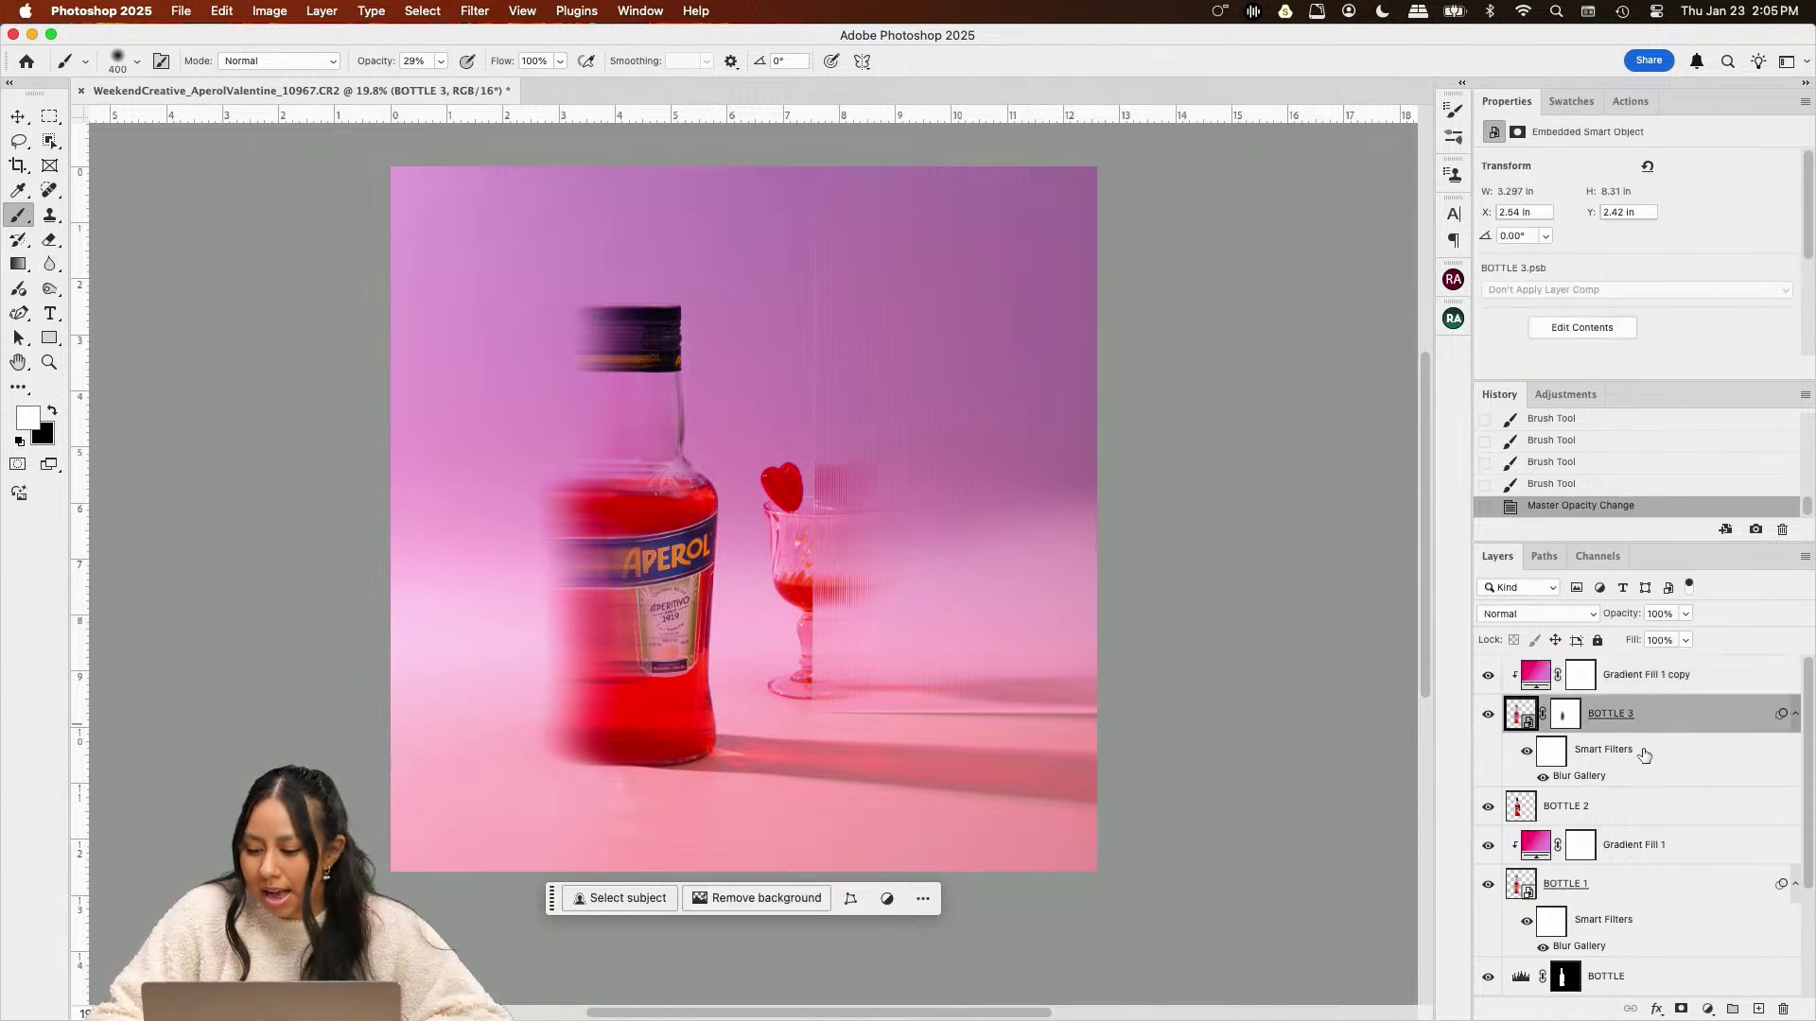
Load the COCKTAIL adjustment layer's mask as a selection and paste a merged copy of the glass above Gradient Fill 1 copy
scroll(1664, 766, down, 2)
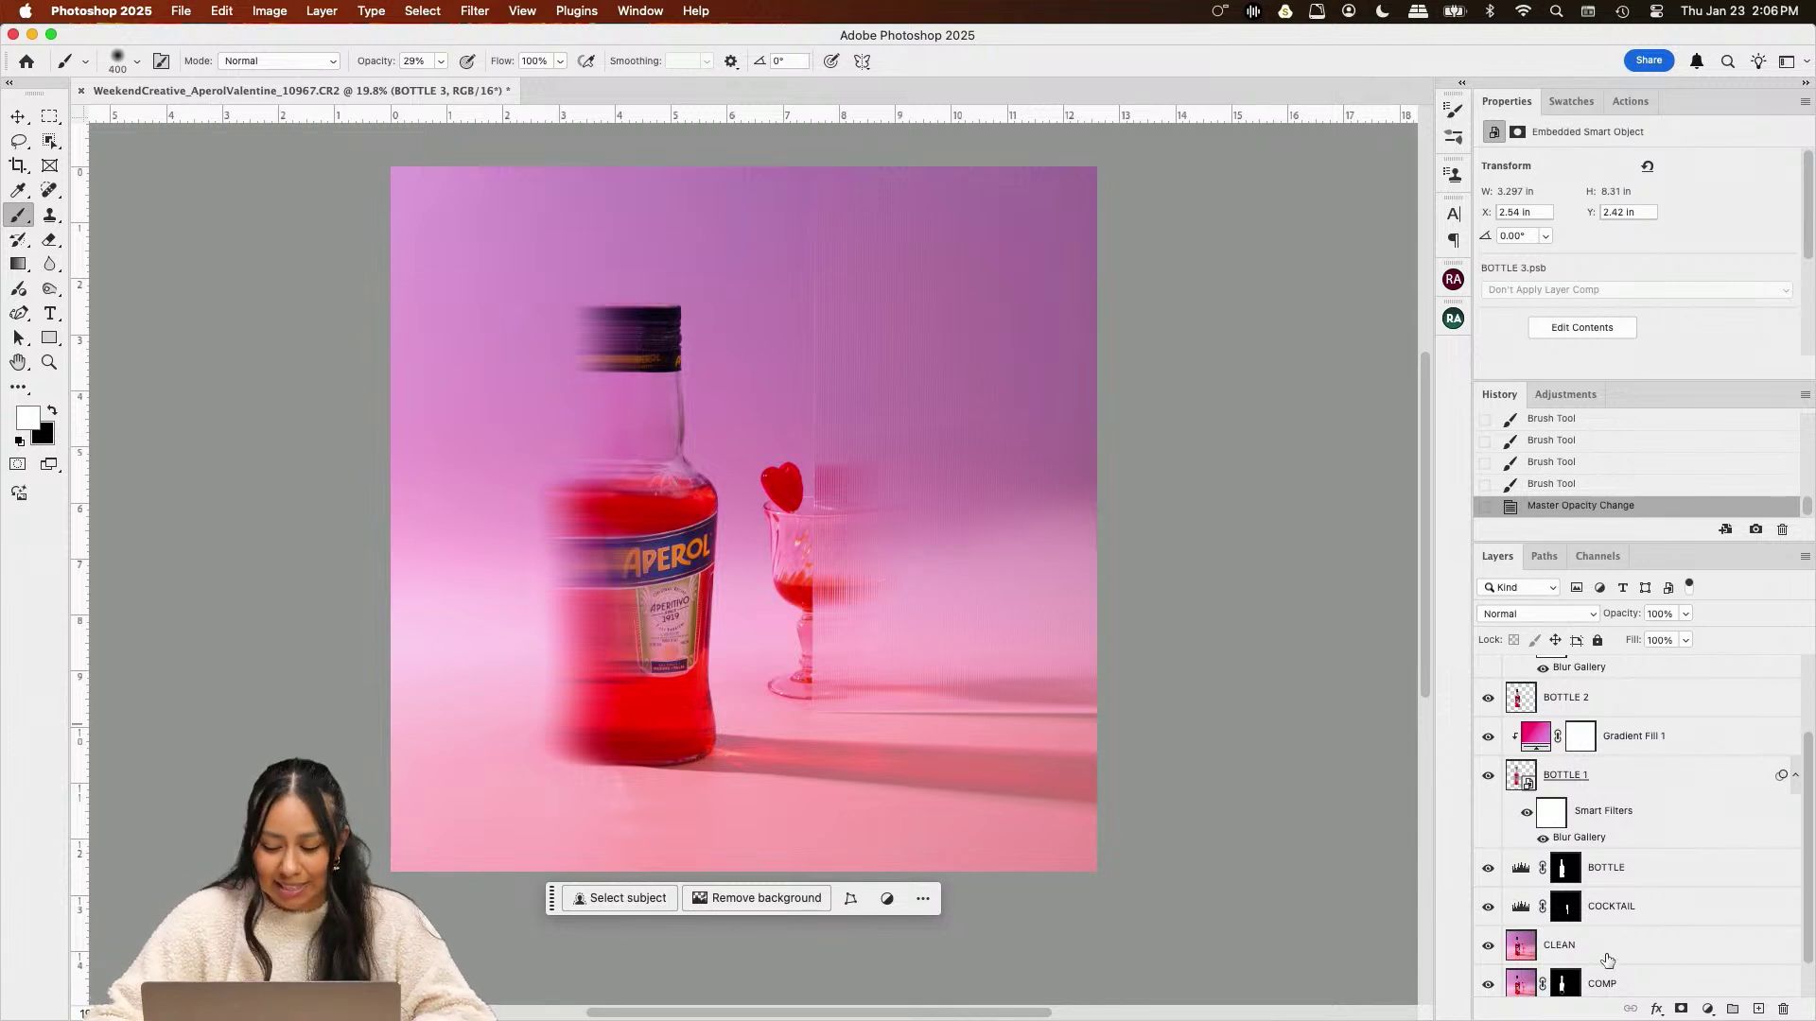
super+click(1567, 911)
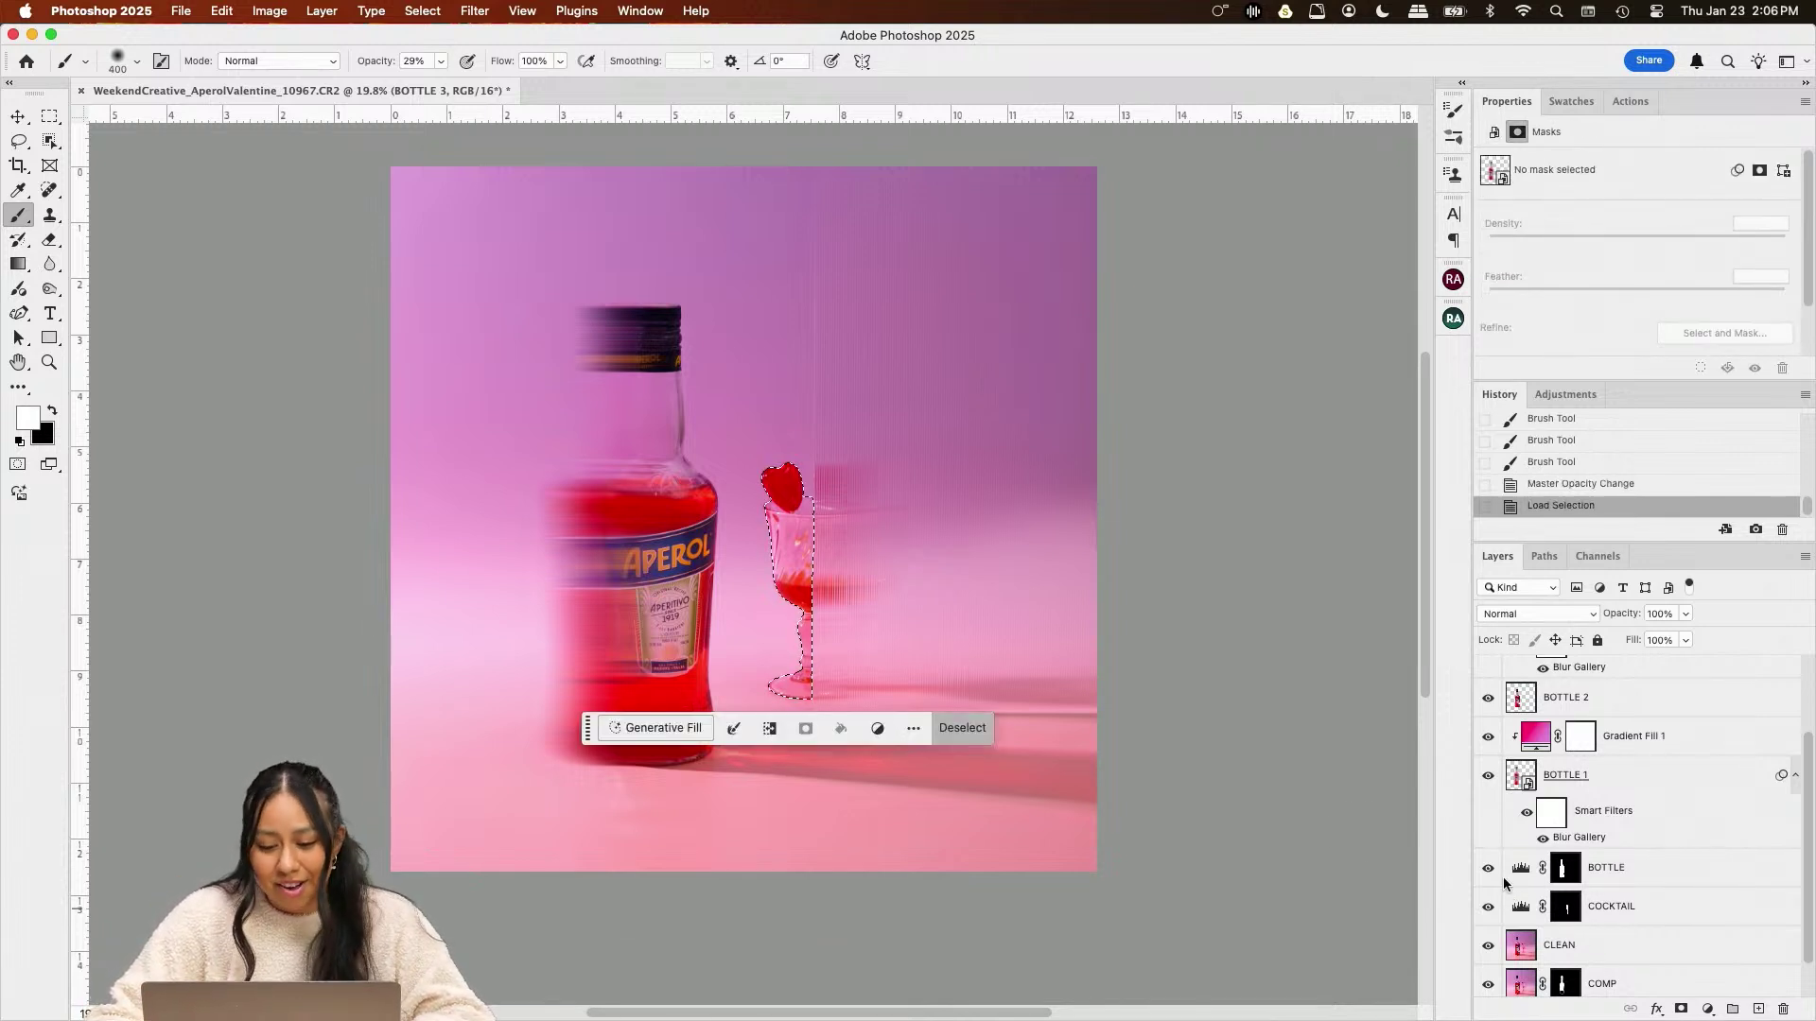
scroll(1594, 716, up, 2)
click(1667, 681)
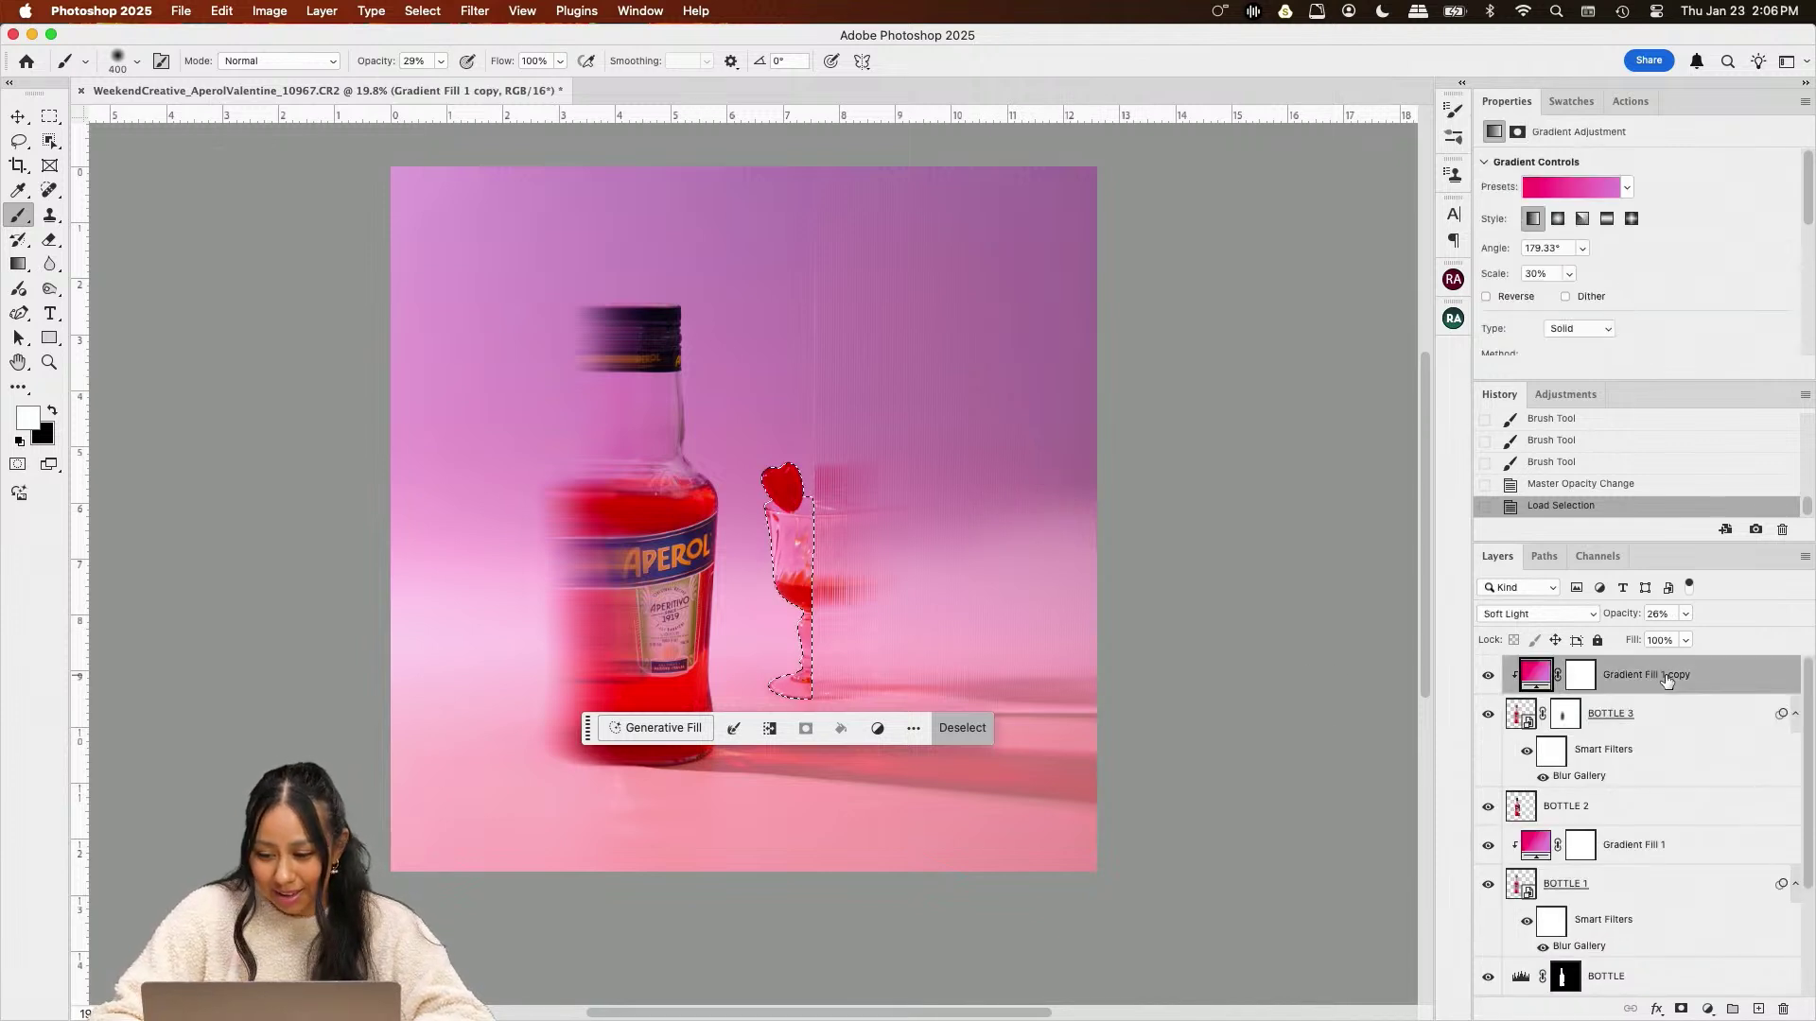
key(shift+super+c)
key(super+v)
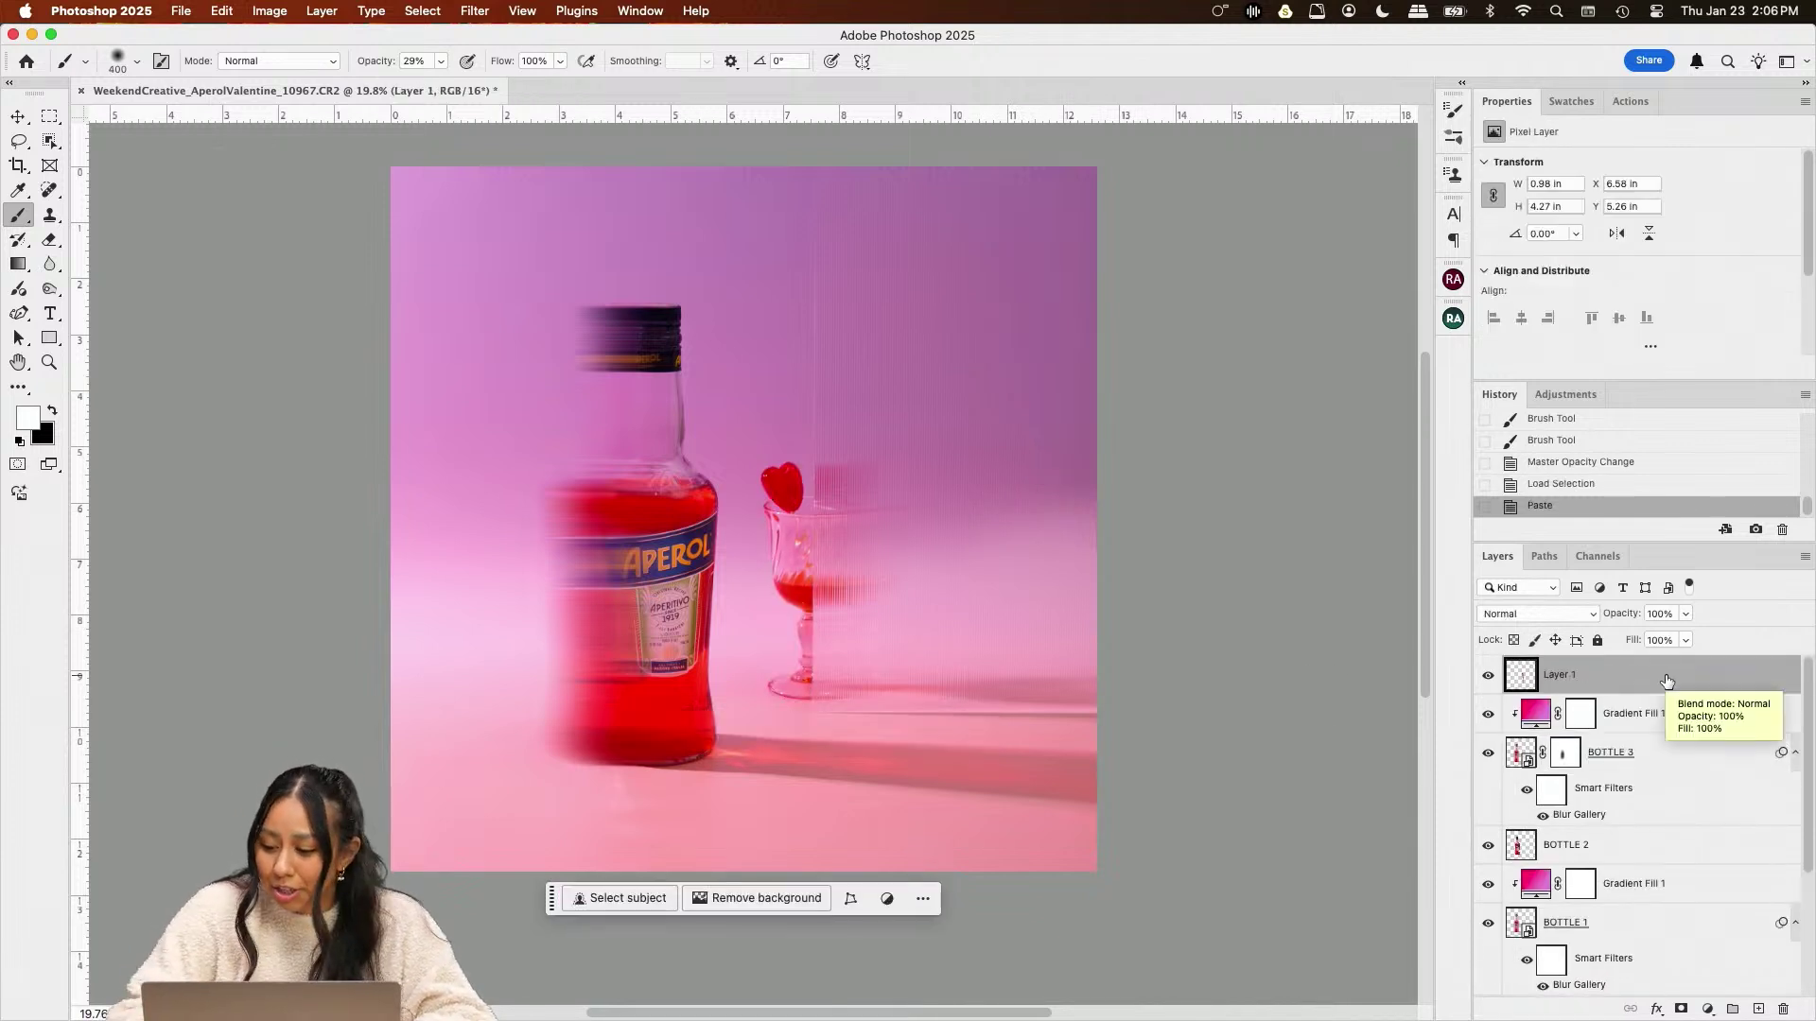
Rename the pasted glass layer COCKTAIL and convert it to a Smart Object
double_click(1562, 676)
text(CO)
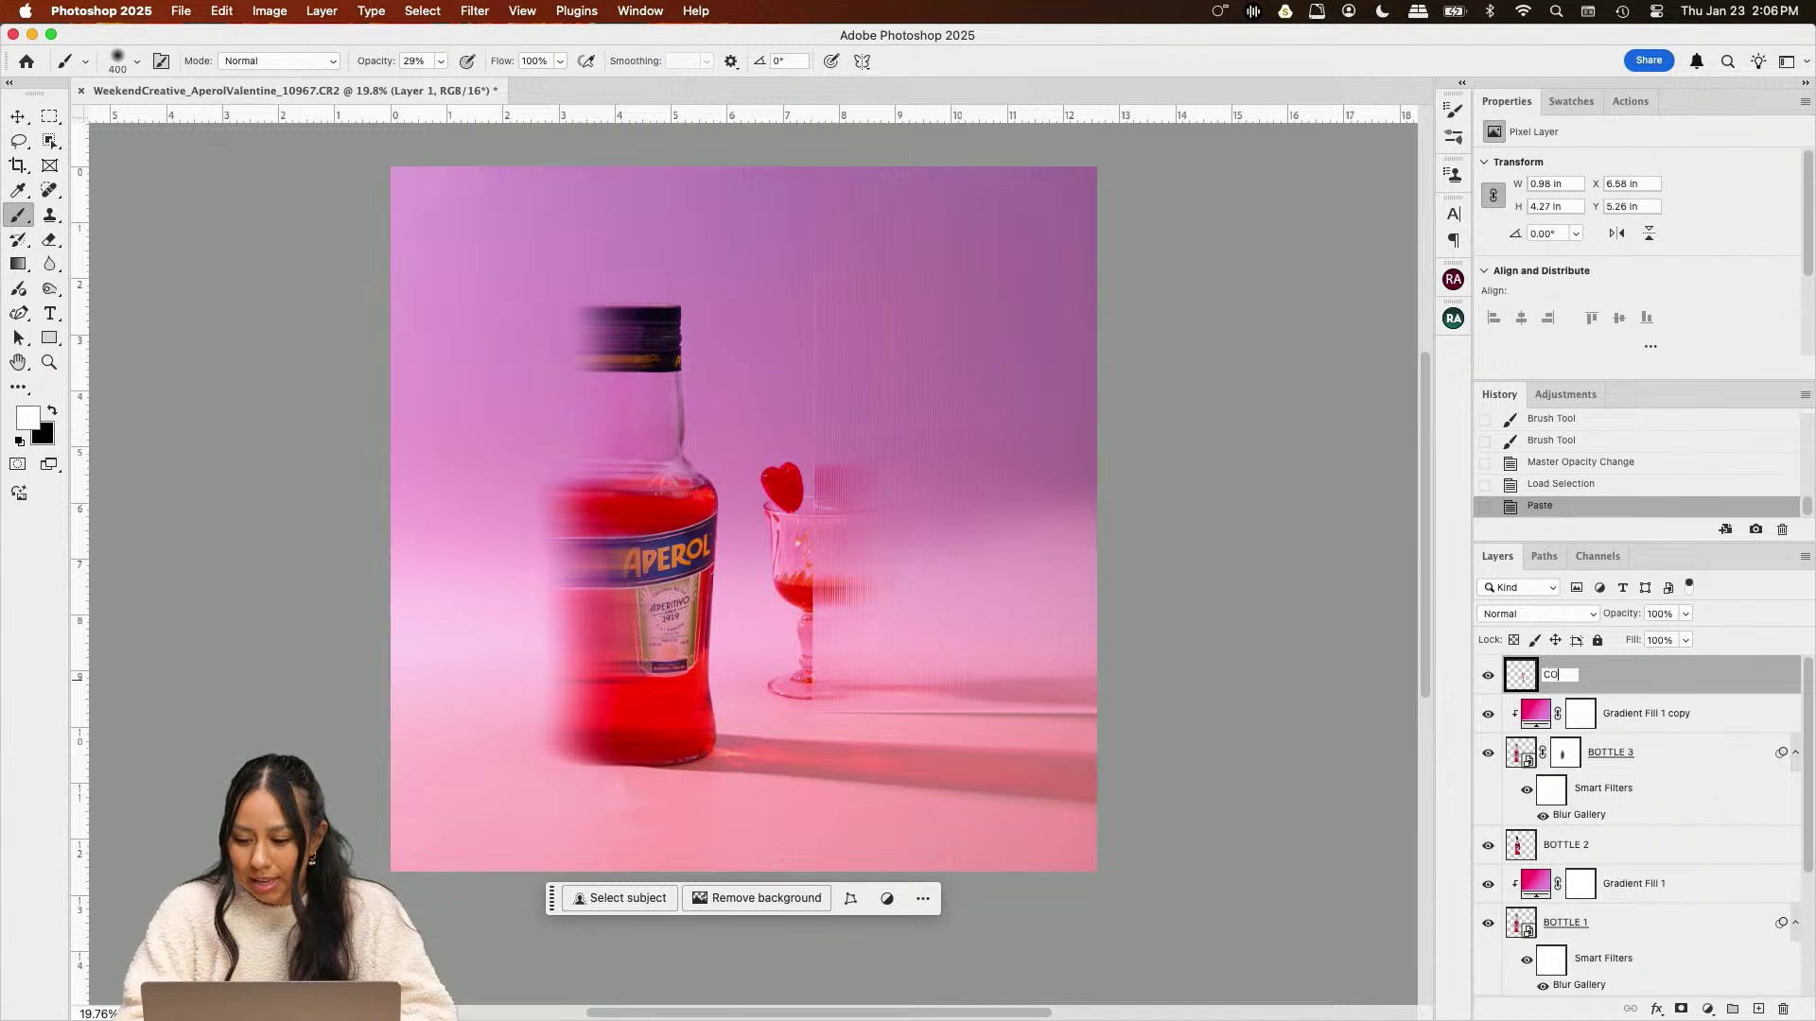
text(CKTAIL)
key(Return)
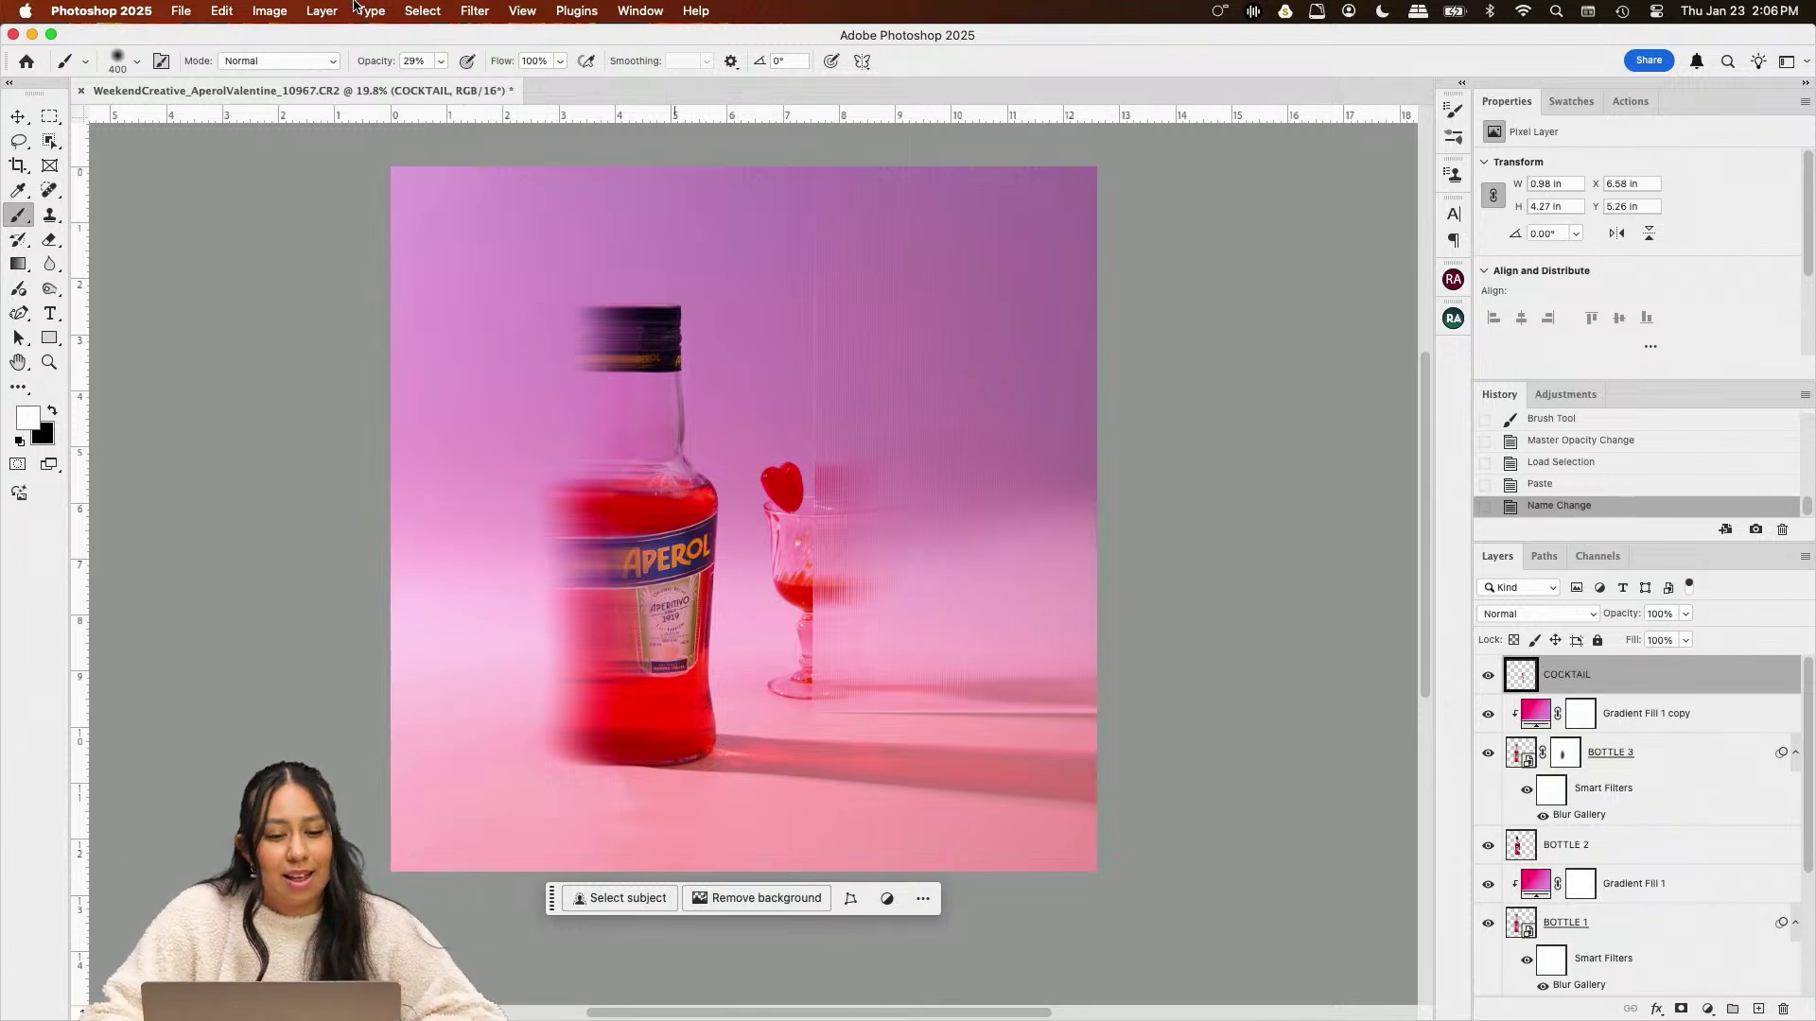
right_click(1729, 685)
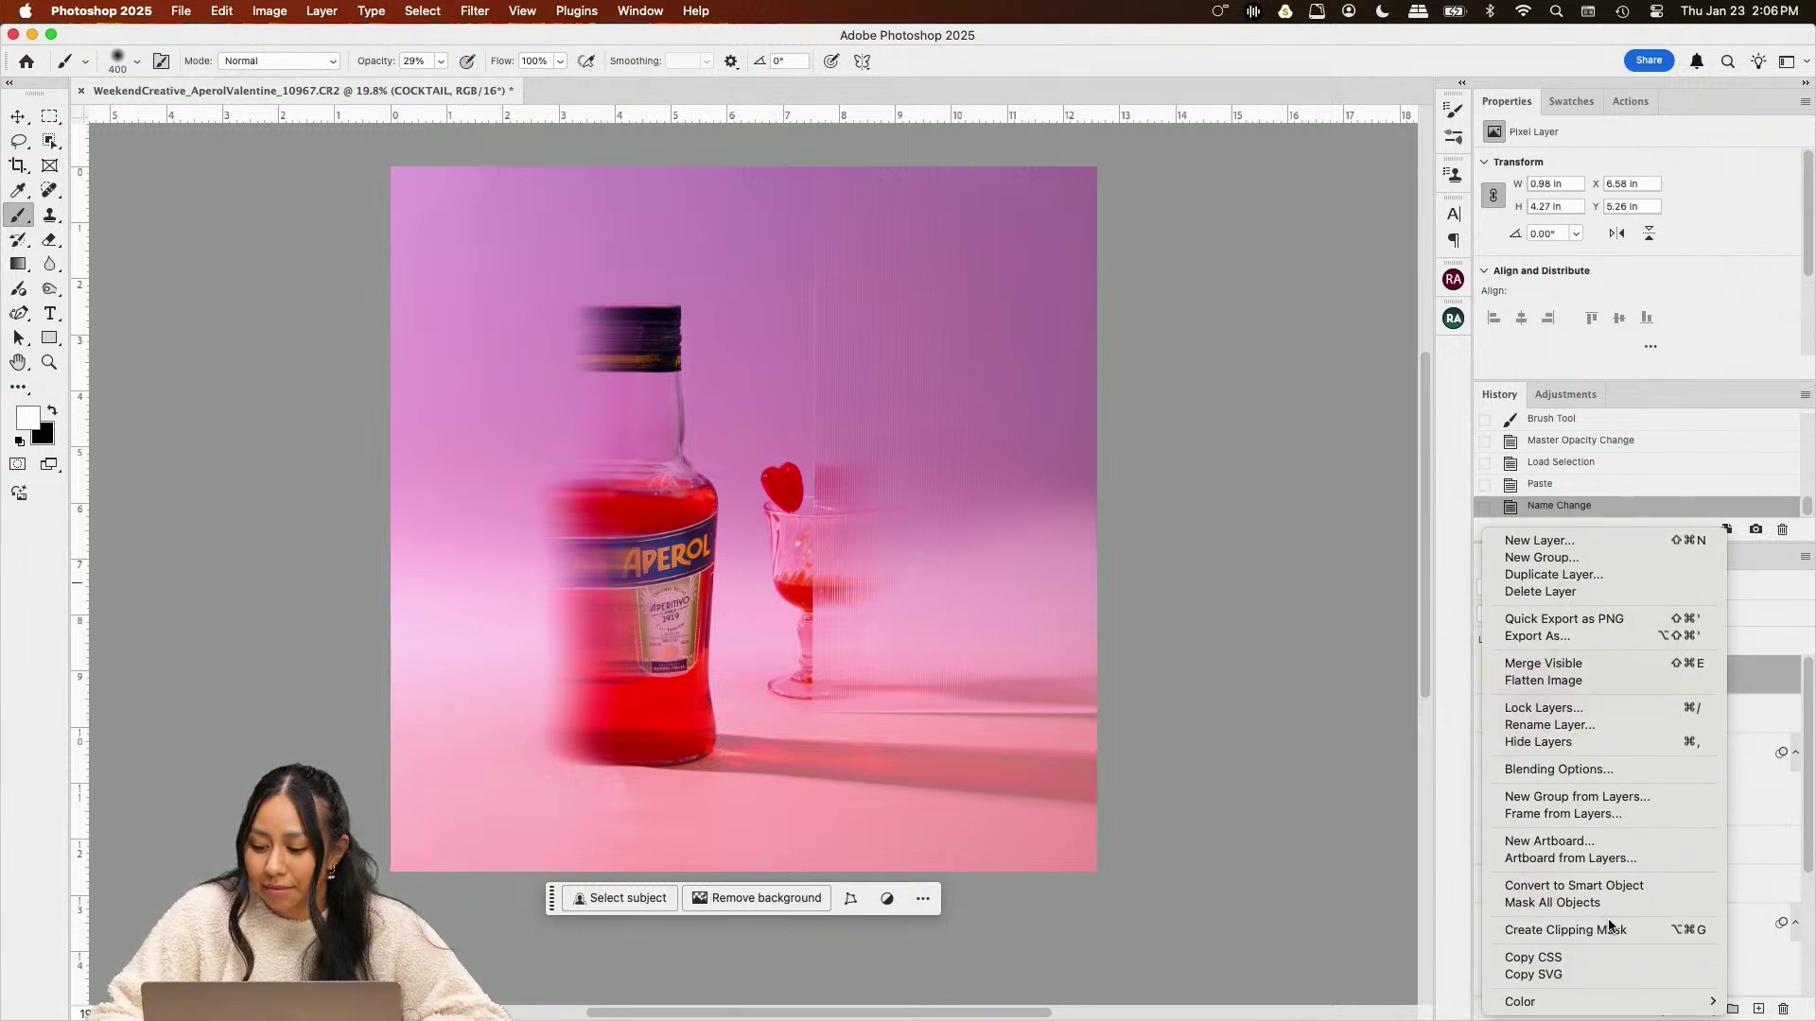
click(1641, 884)
Apply Path Blur to the COCKTAIL Smart Object with a shortened leftward path, a reduced Speed and Taper 16%
click(474, 11)
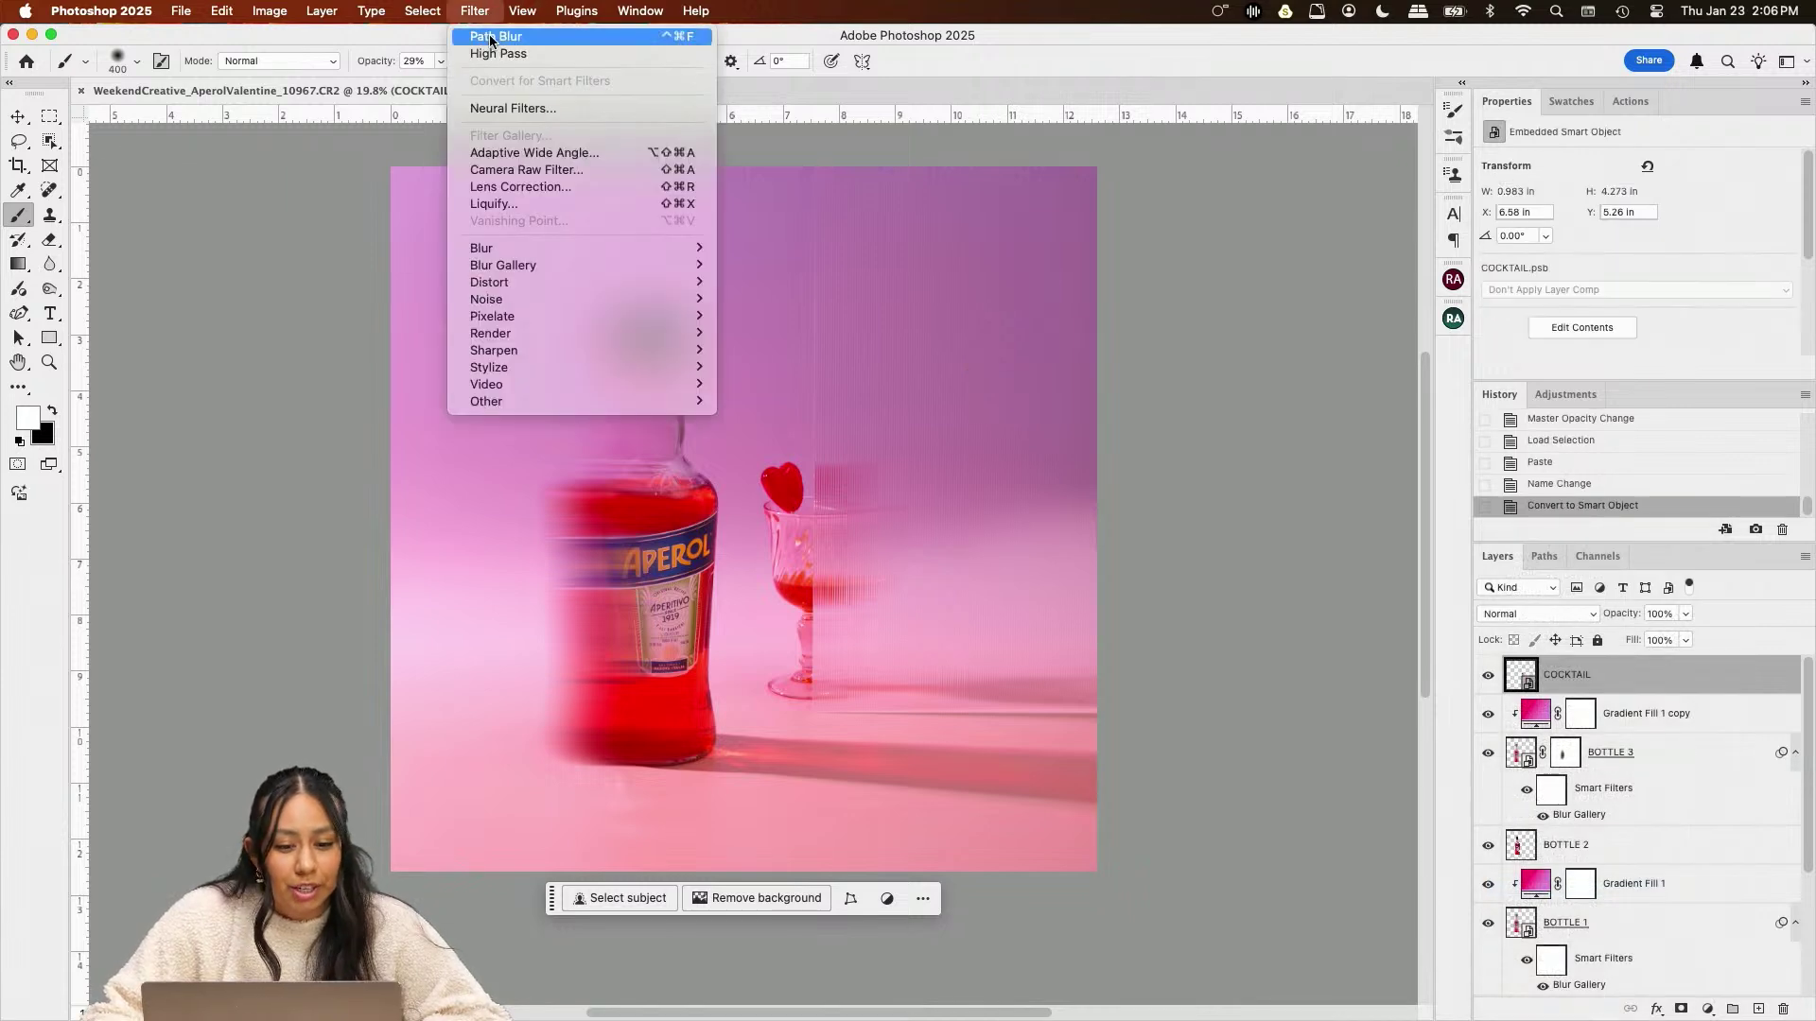
click(491, 38)
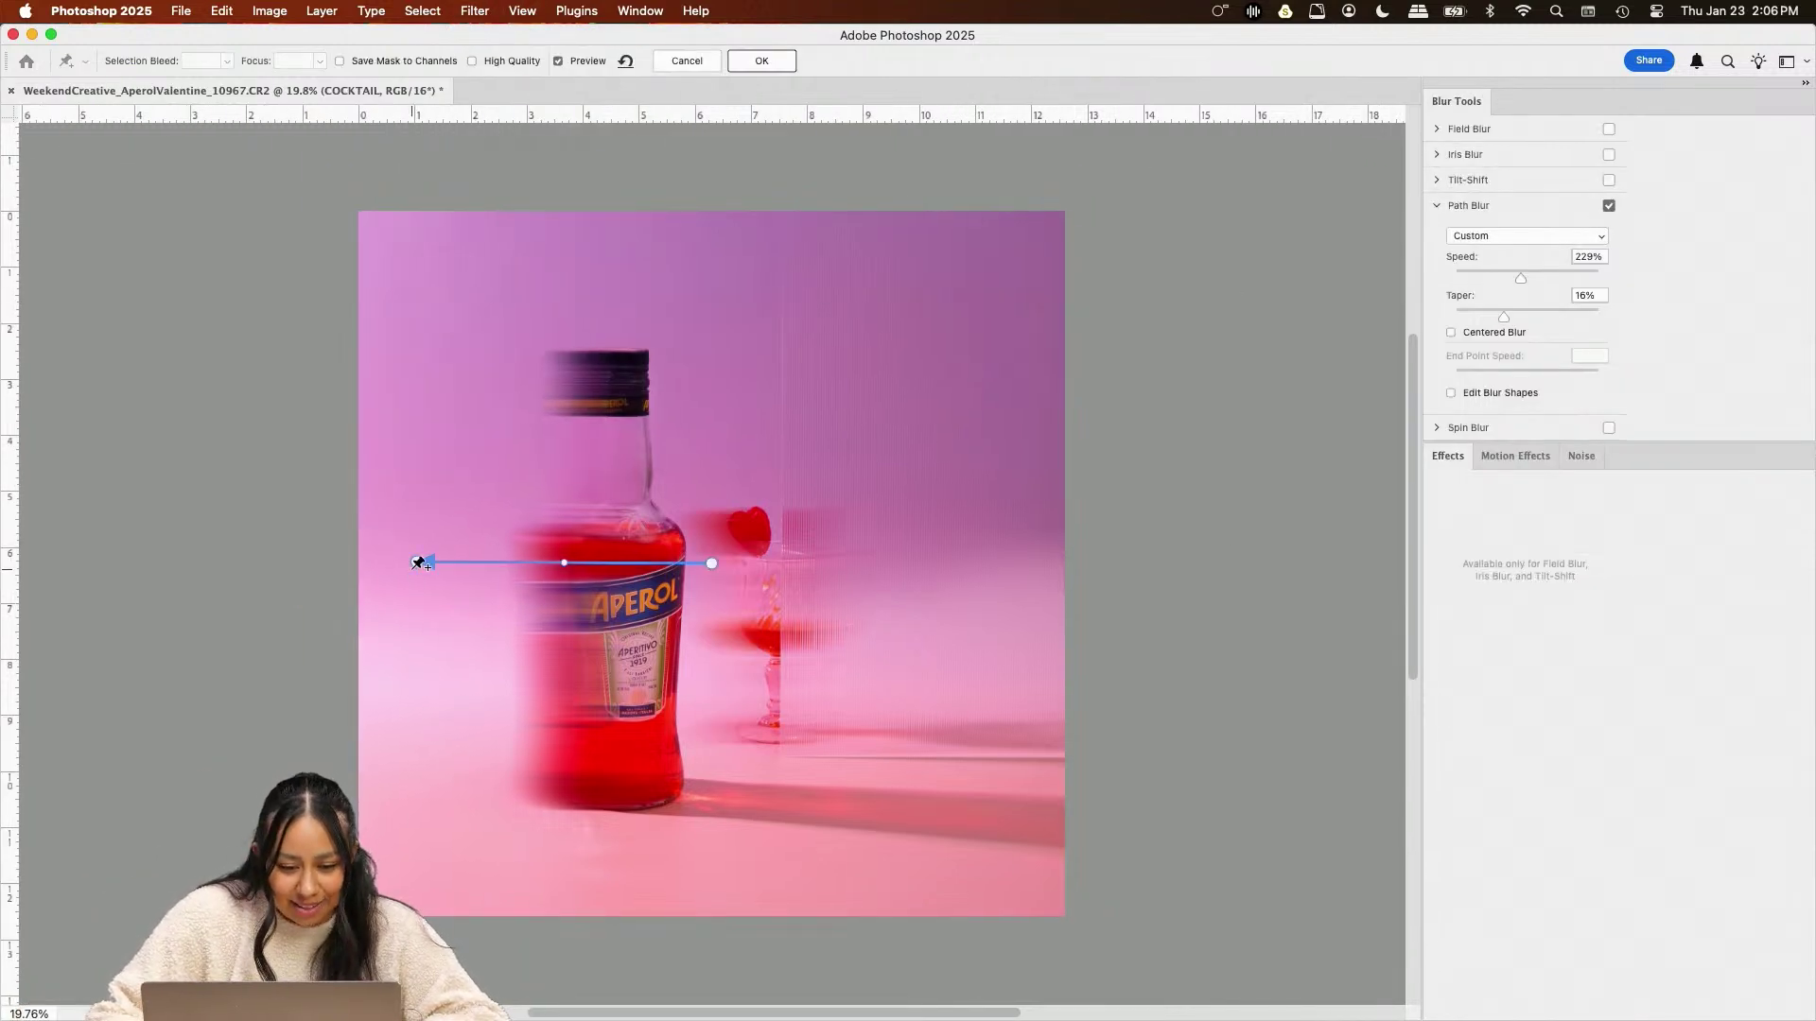
drag(416, 562, 541, 566)
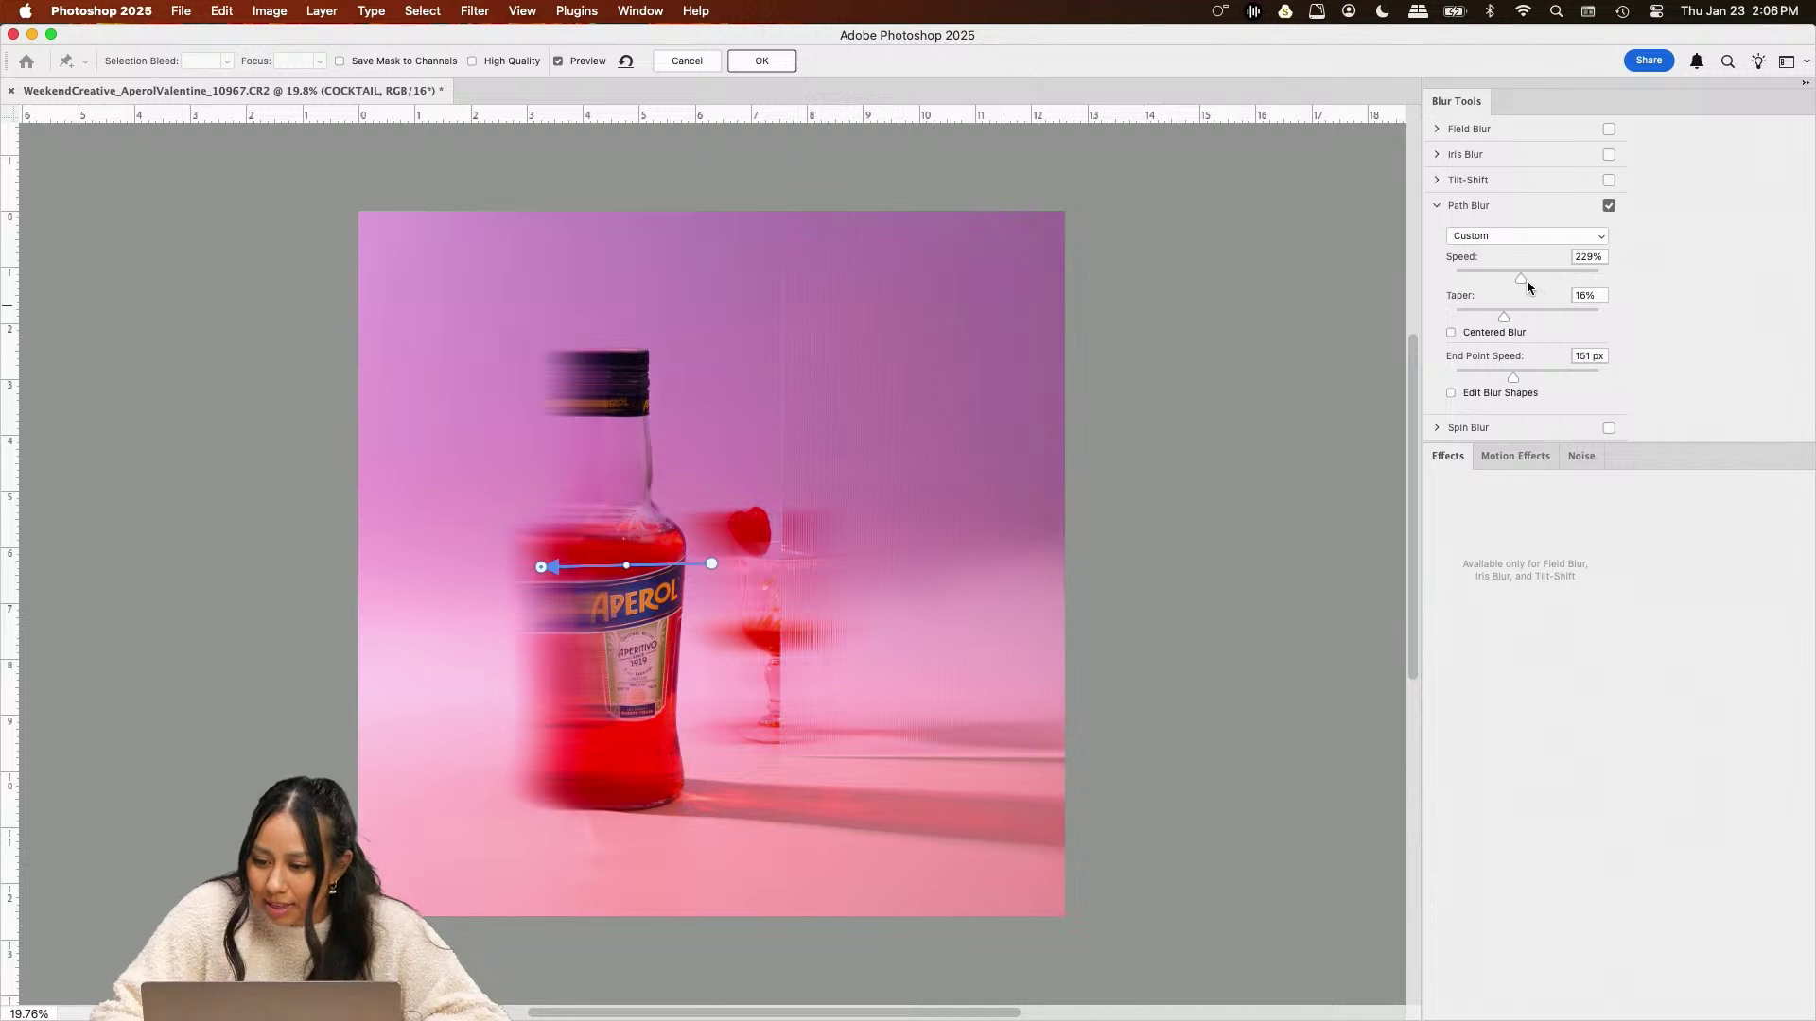
drag(1494, 276, 1507, 274)
click(762, 61)
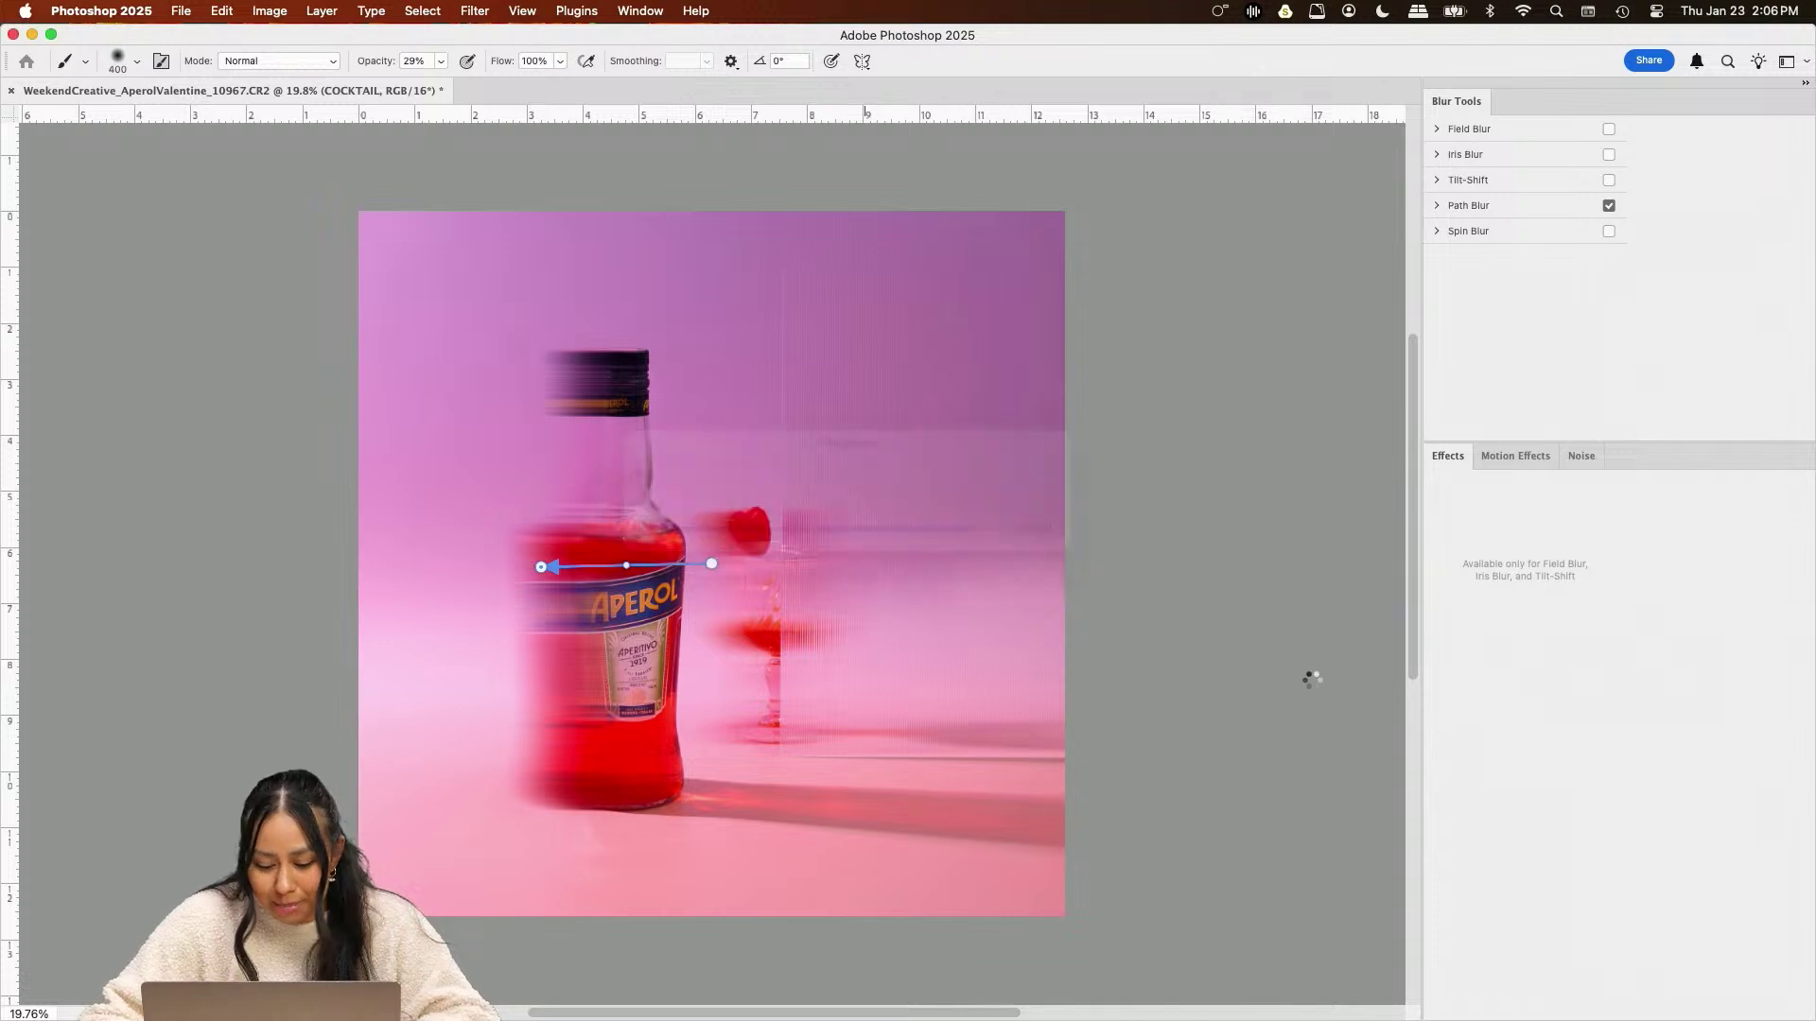
Add a layer mask to COCKTAIL and brush it over the heart garnish and glass at size 250 and 29% opacity
click(1682, 1008)
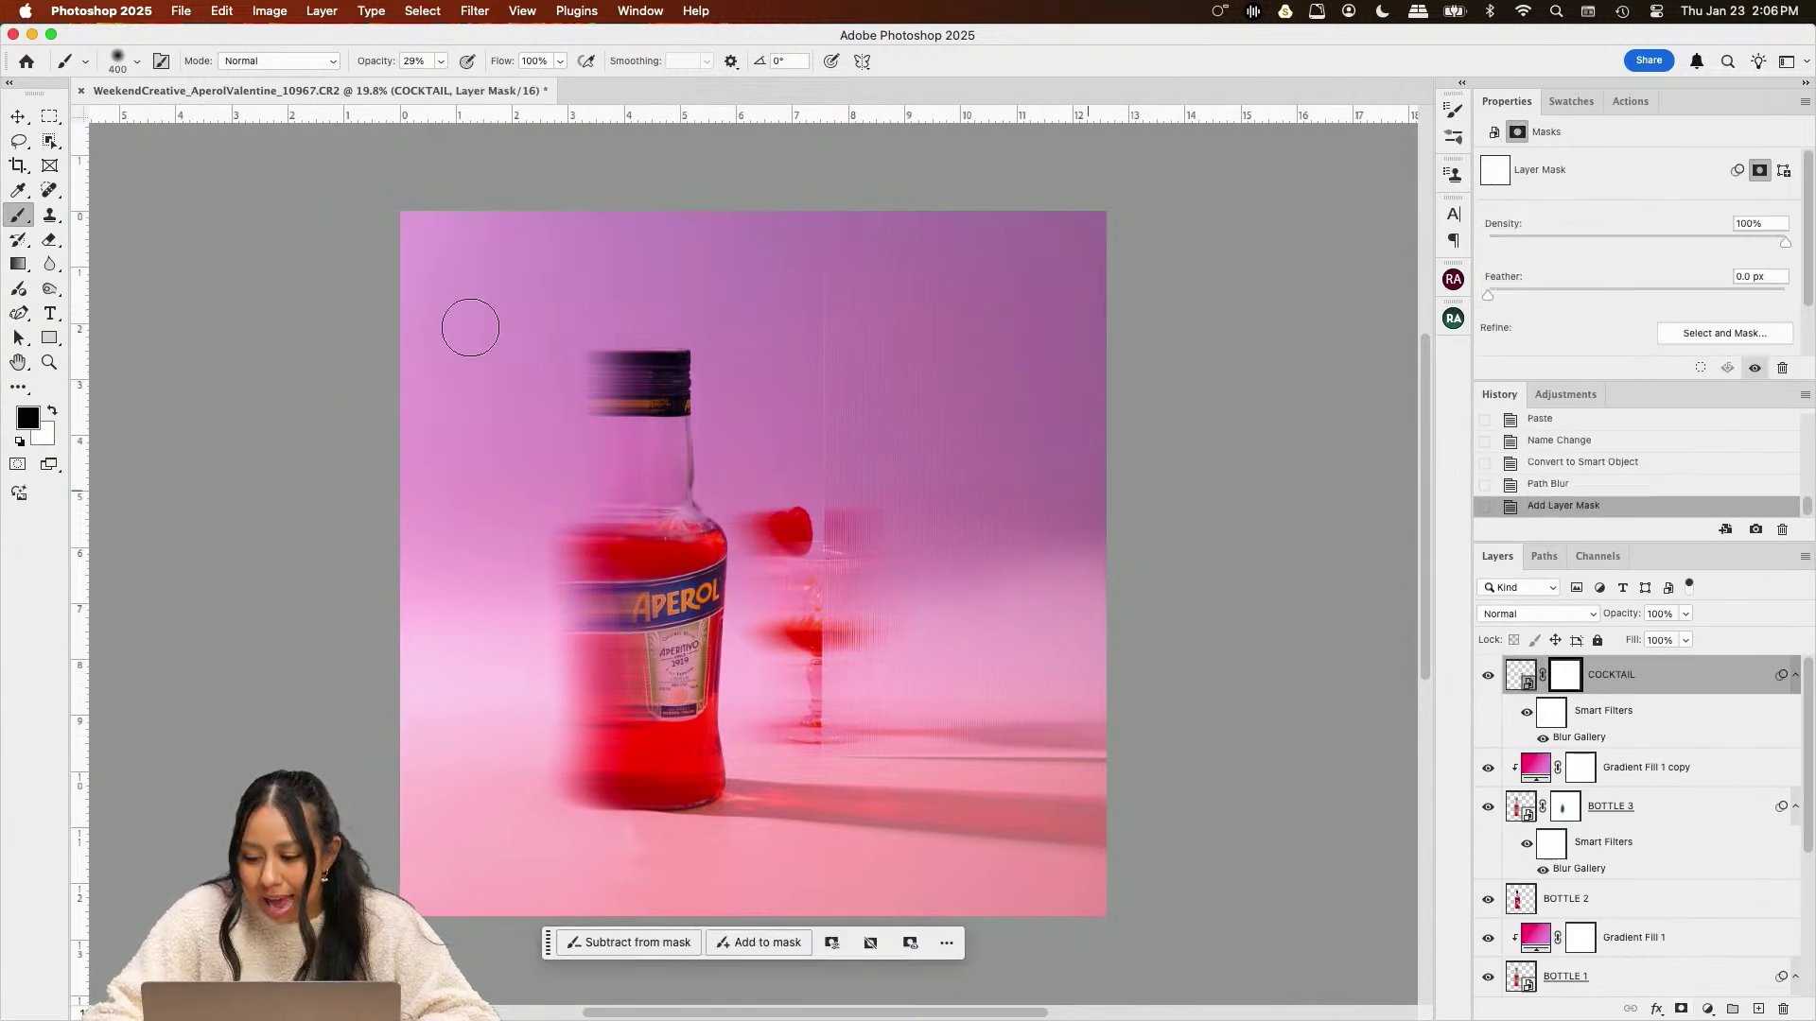
key(x)
scroll(797, 519, up, 3)
key(bracketleft)
key(bracketleft)
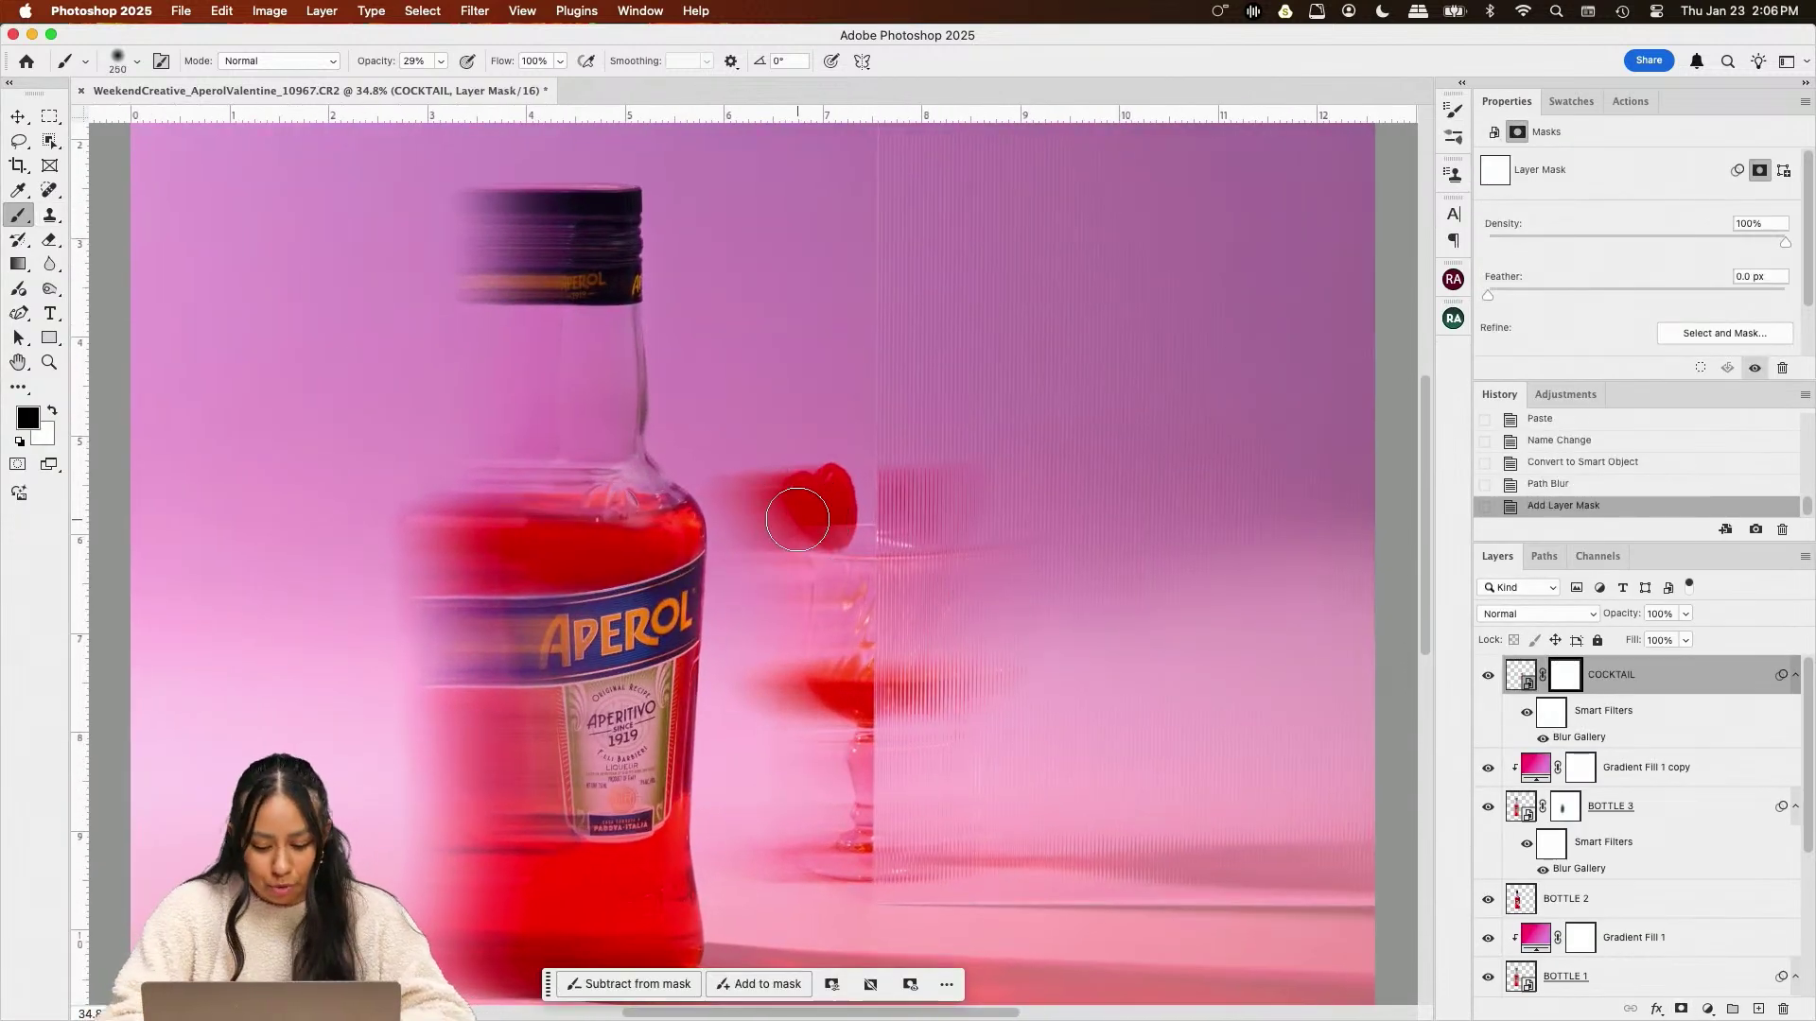
key(x)
mouse_move(821, 512)
mouse_down()
mouse_move(849, 430)
mouse_move(865, 641)
mouse_move(832, 688)
mouse_up()
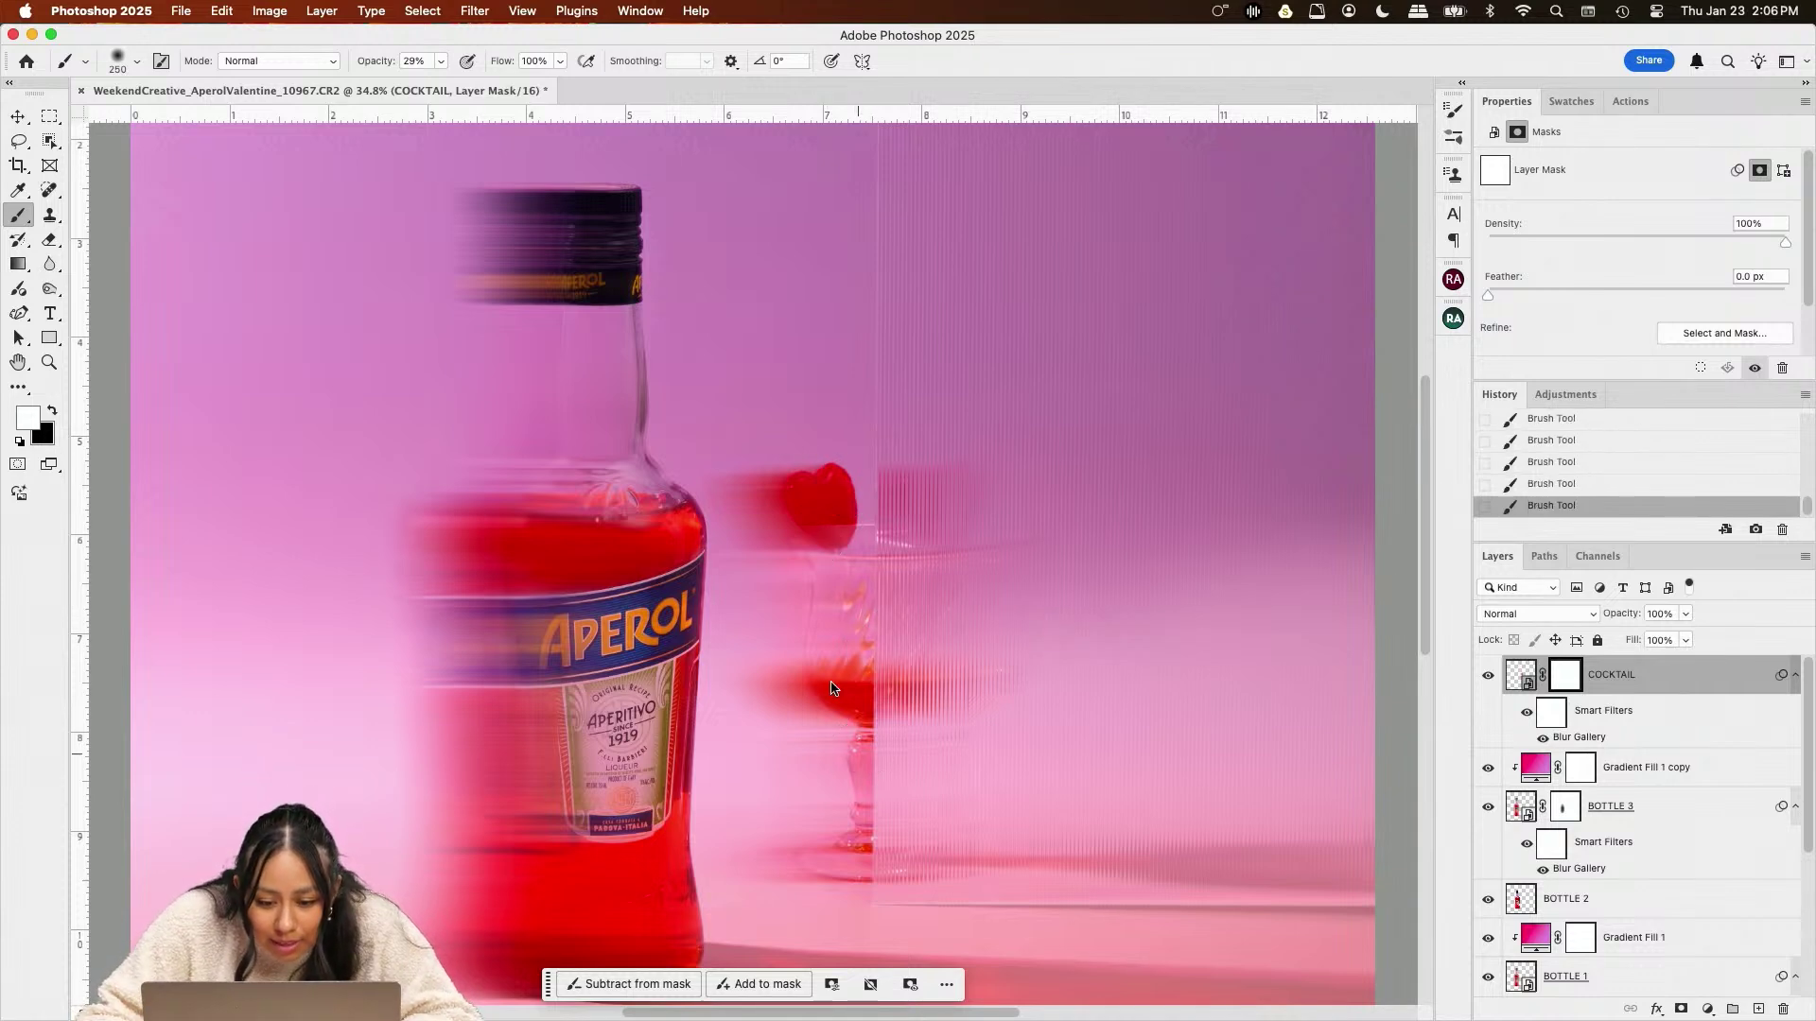
scroll(863, 837, down, 3)
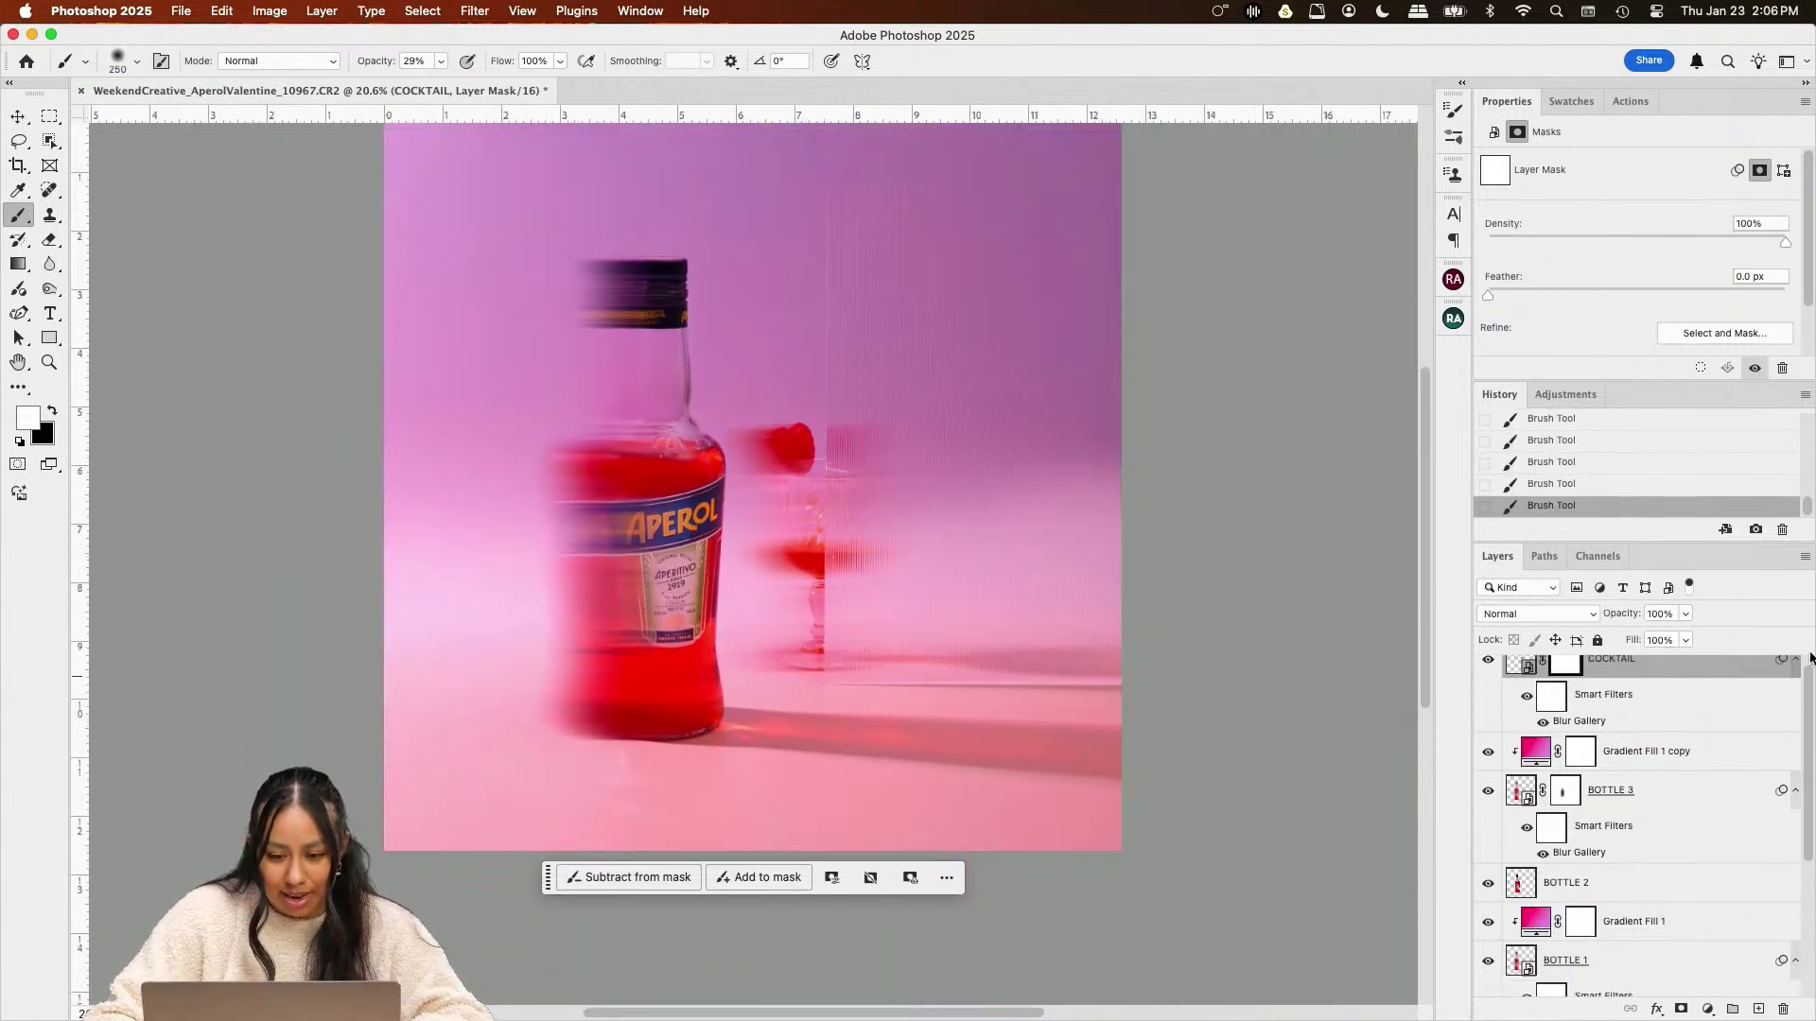
Paste a merged copy of the whole canvas above COCKTAIL and name the new layer SHARPENING
click(1636, 685)
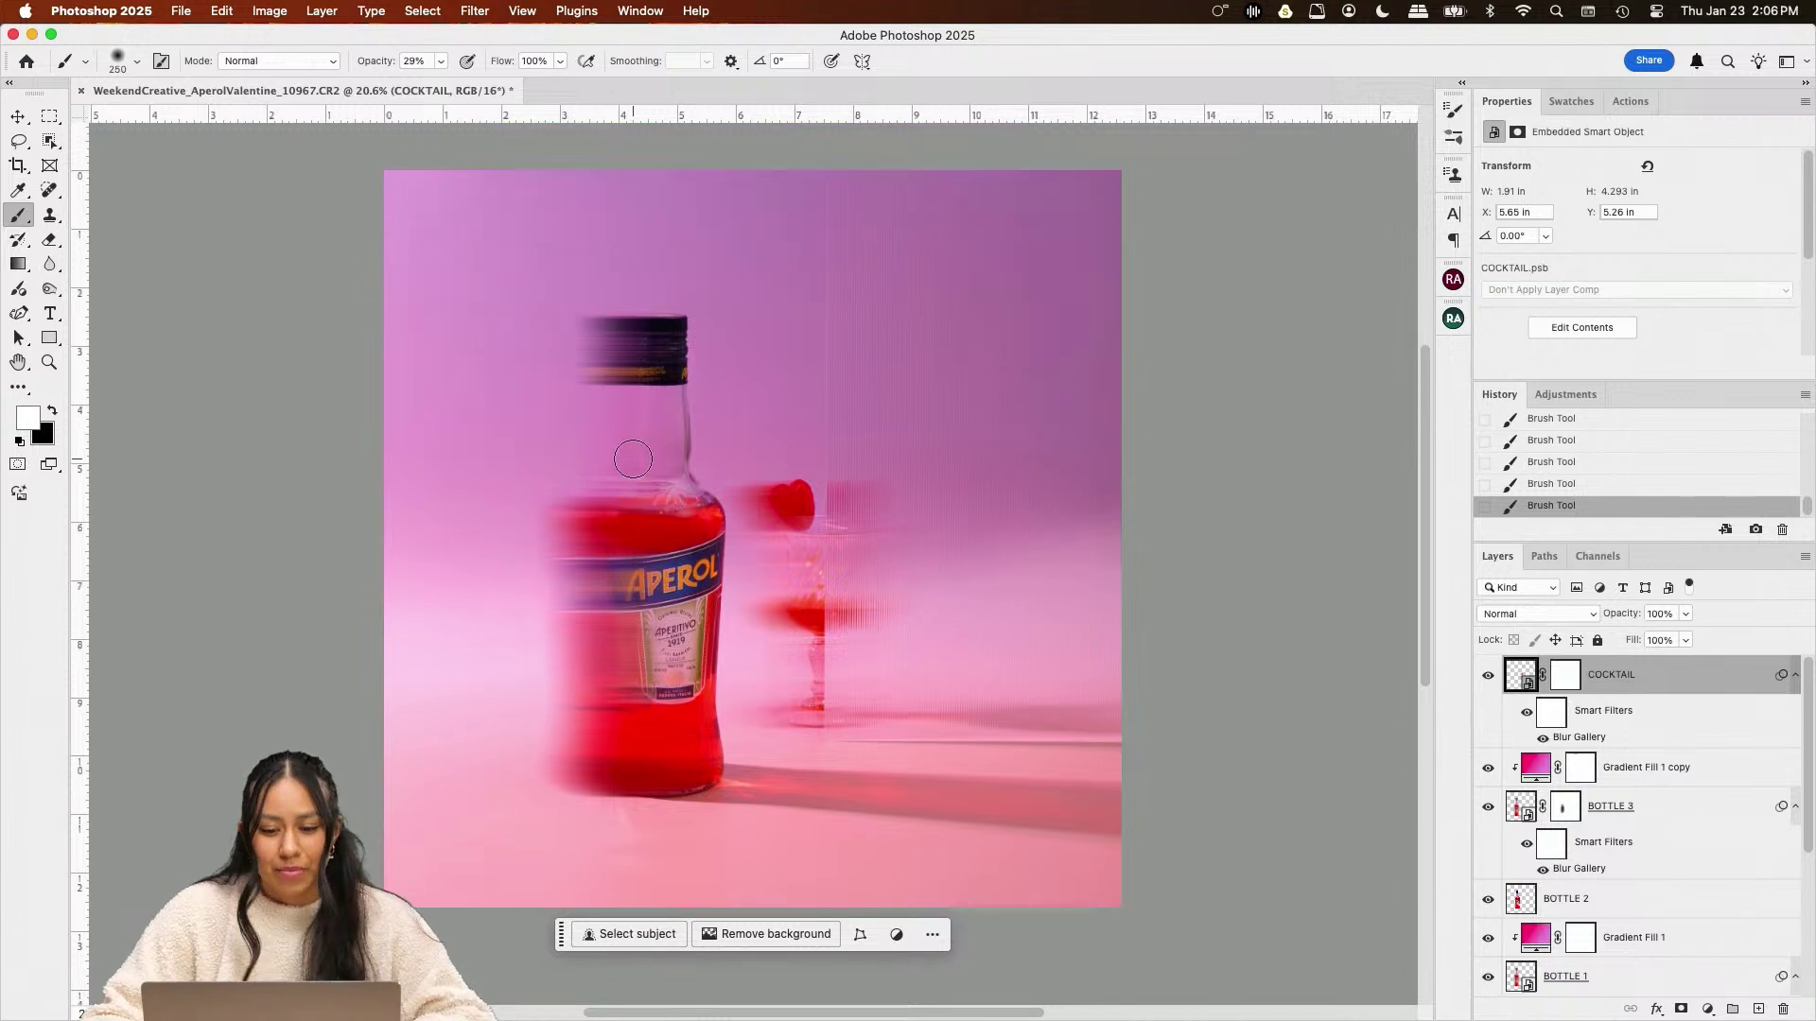
scroll(1059, 526, down, 1)
key(super+a)
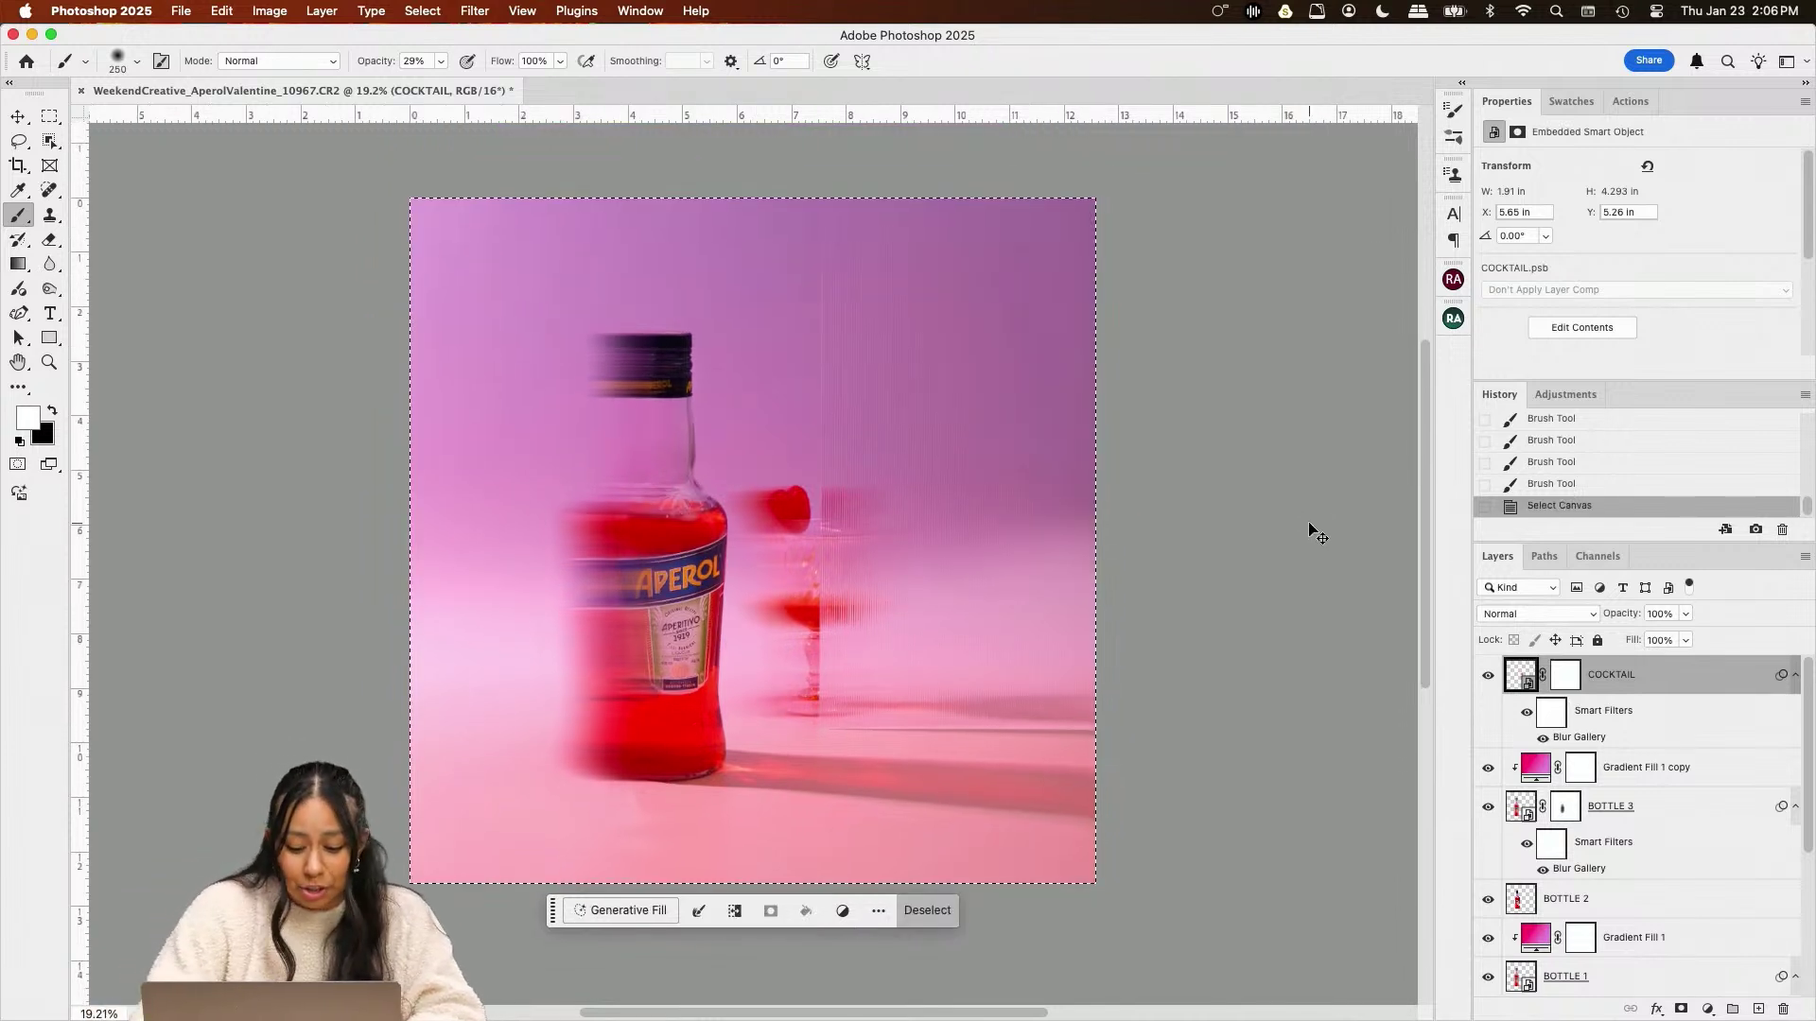
key(super+v)
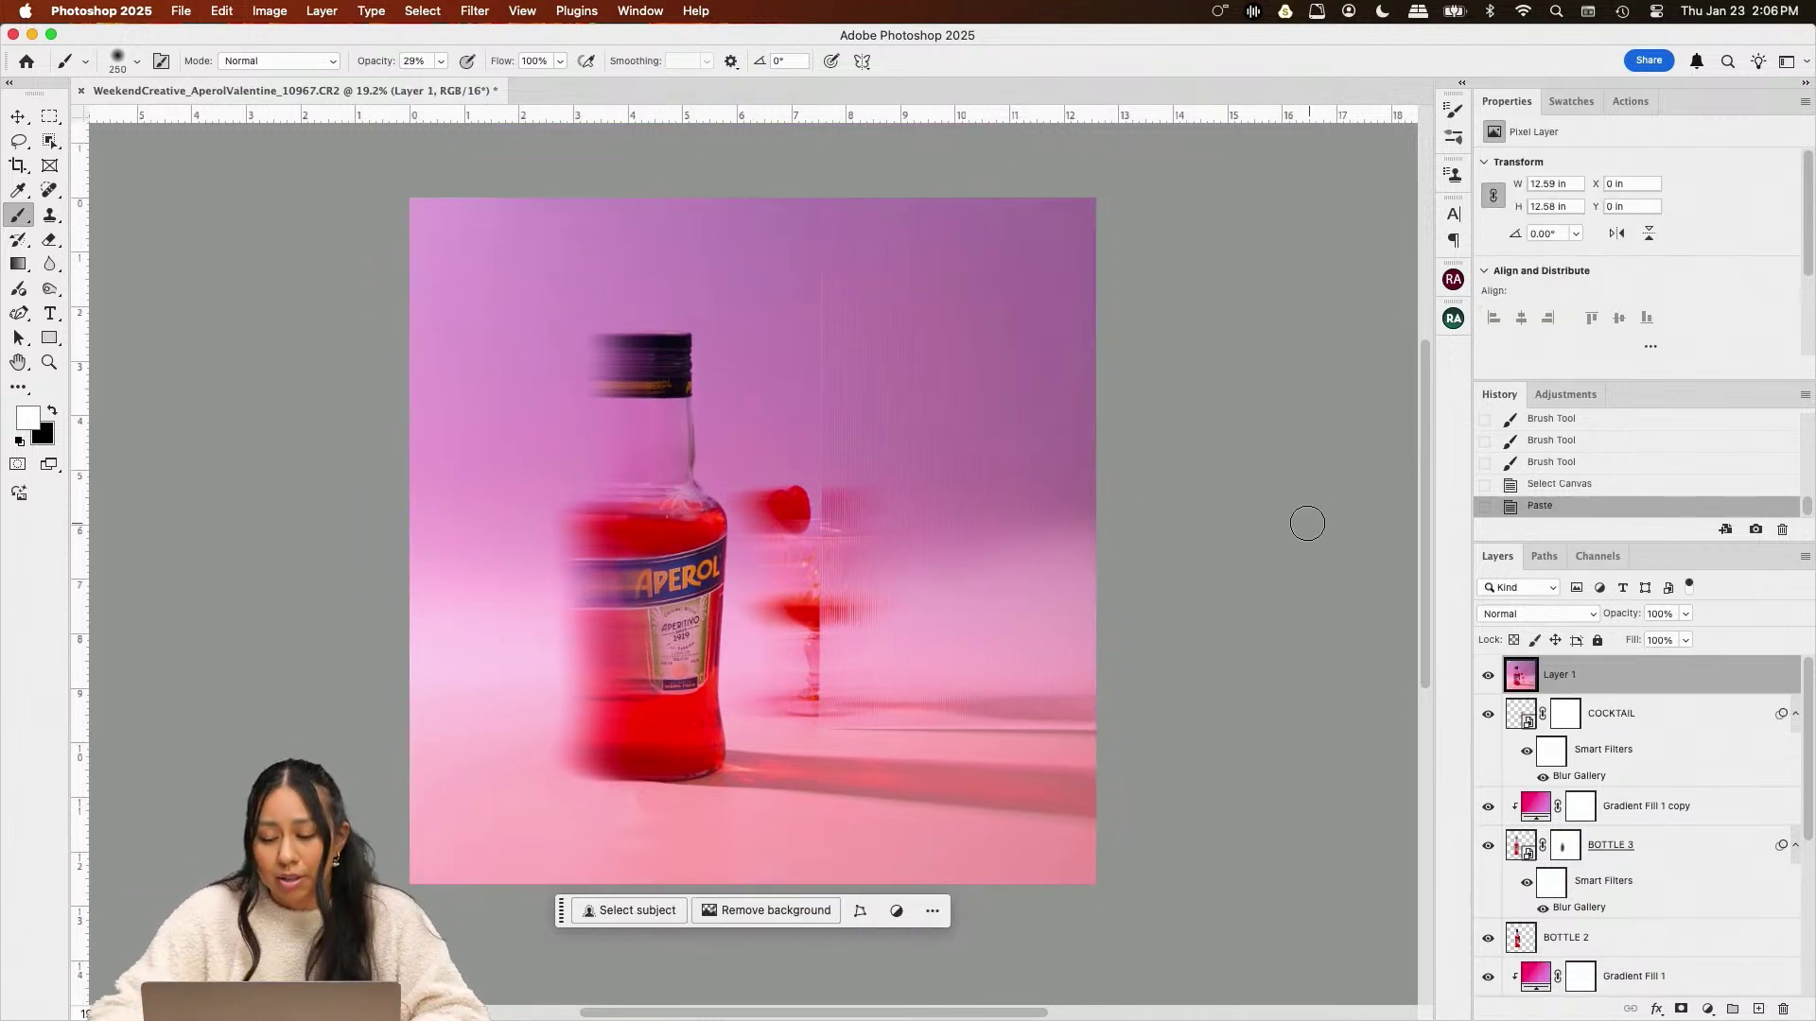
double_click(1558, 674)
text(SHARPENING)
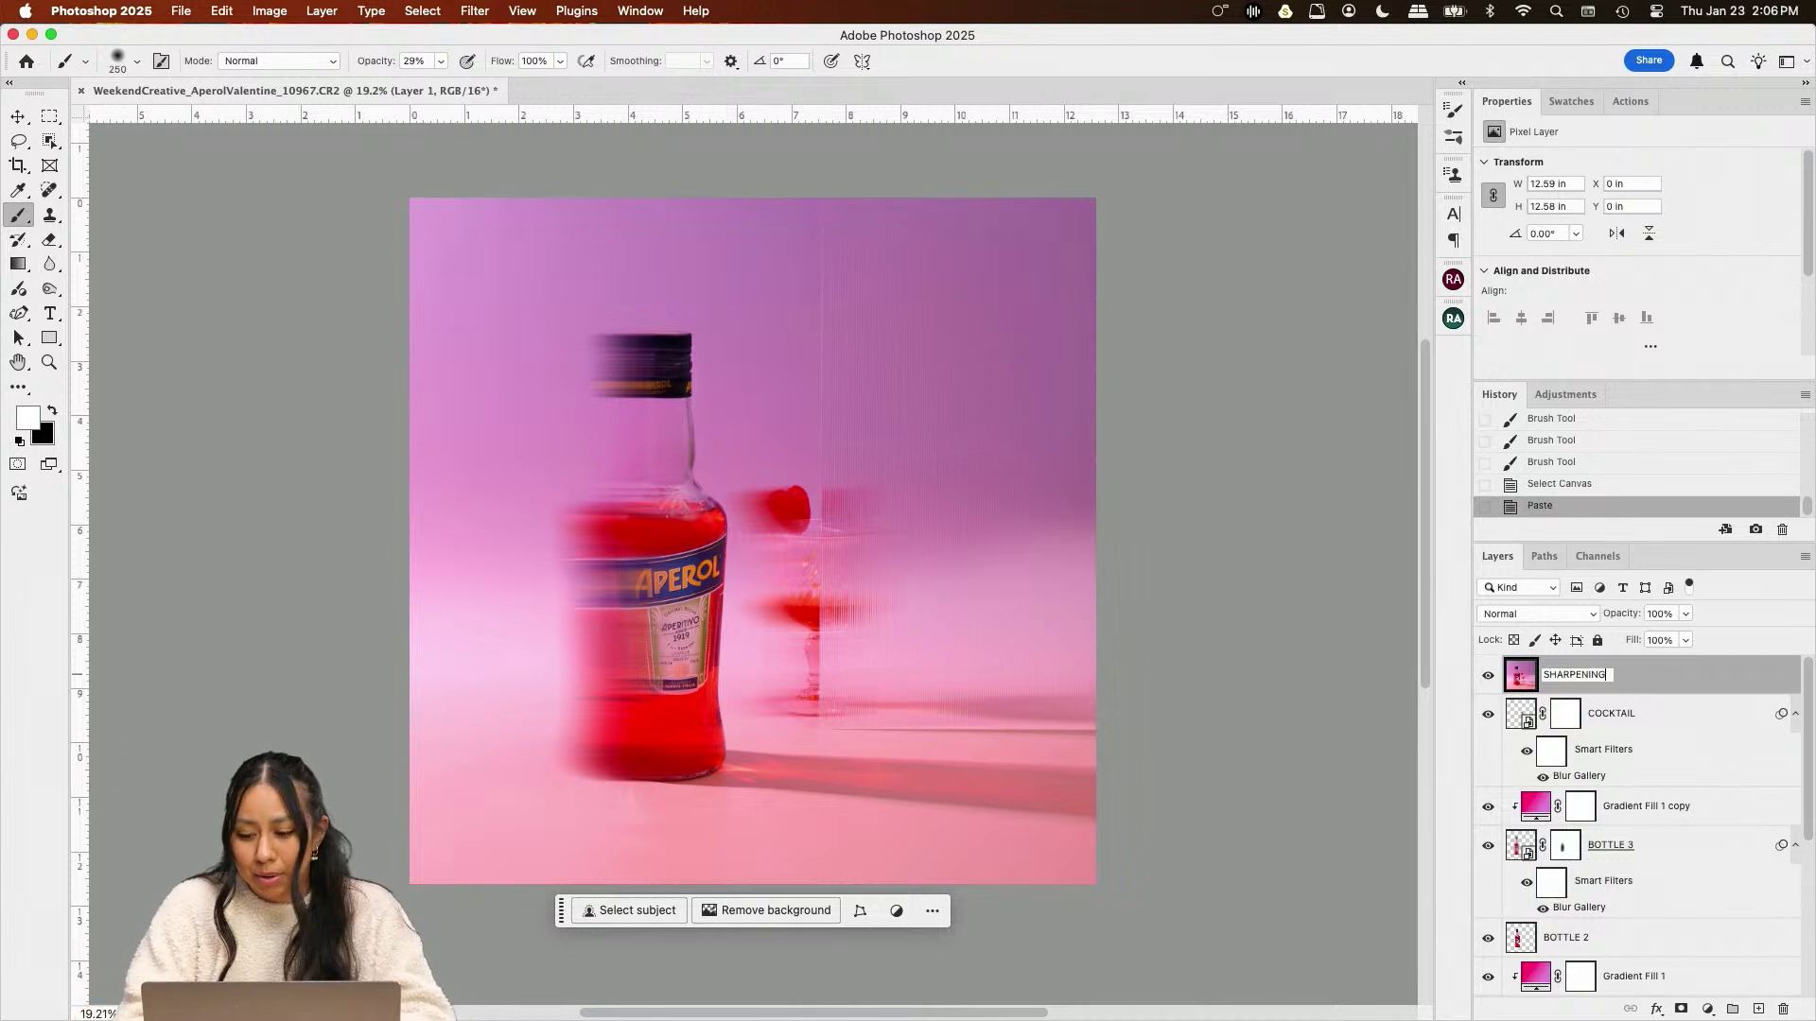
key(Return)
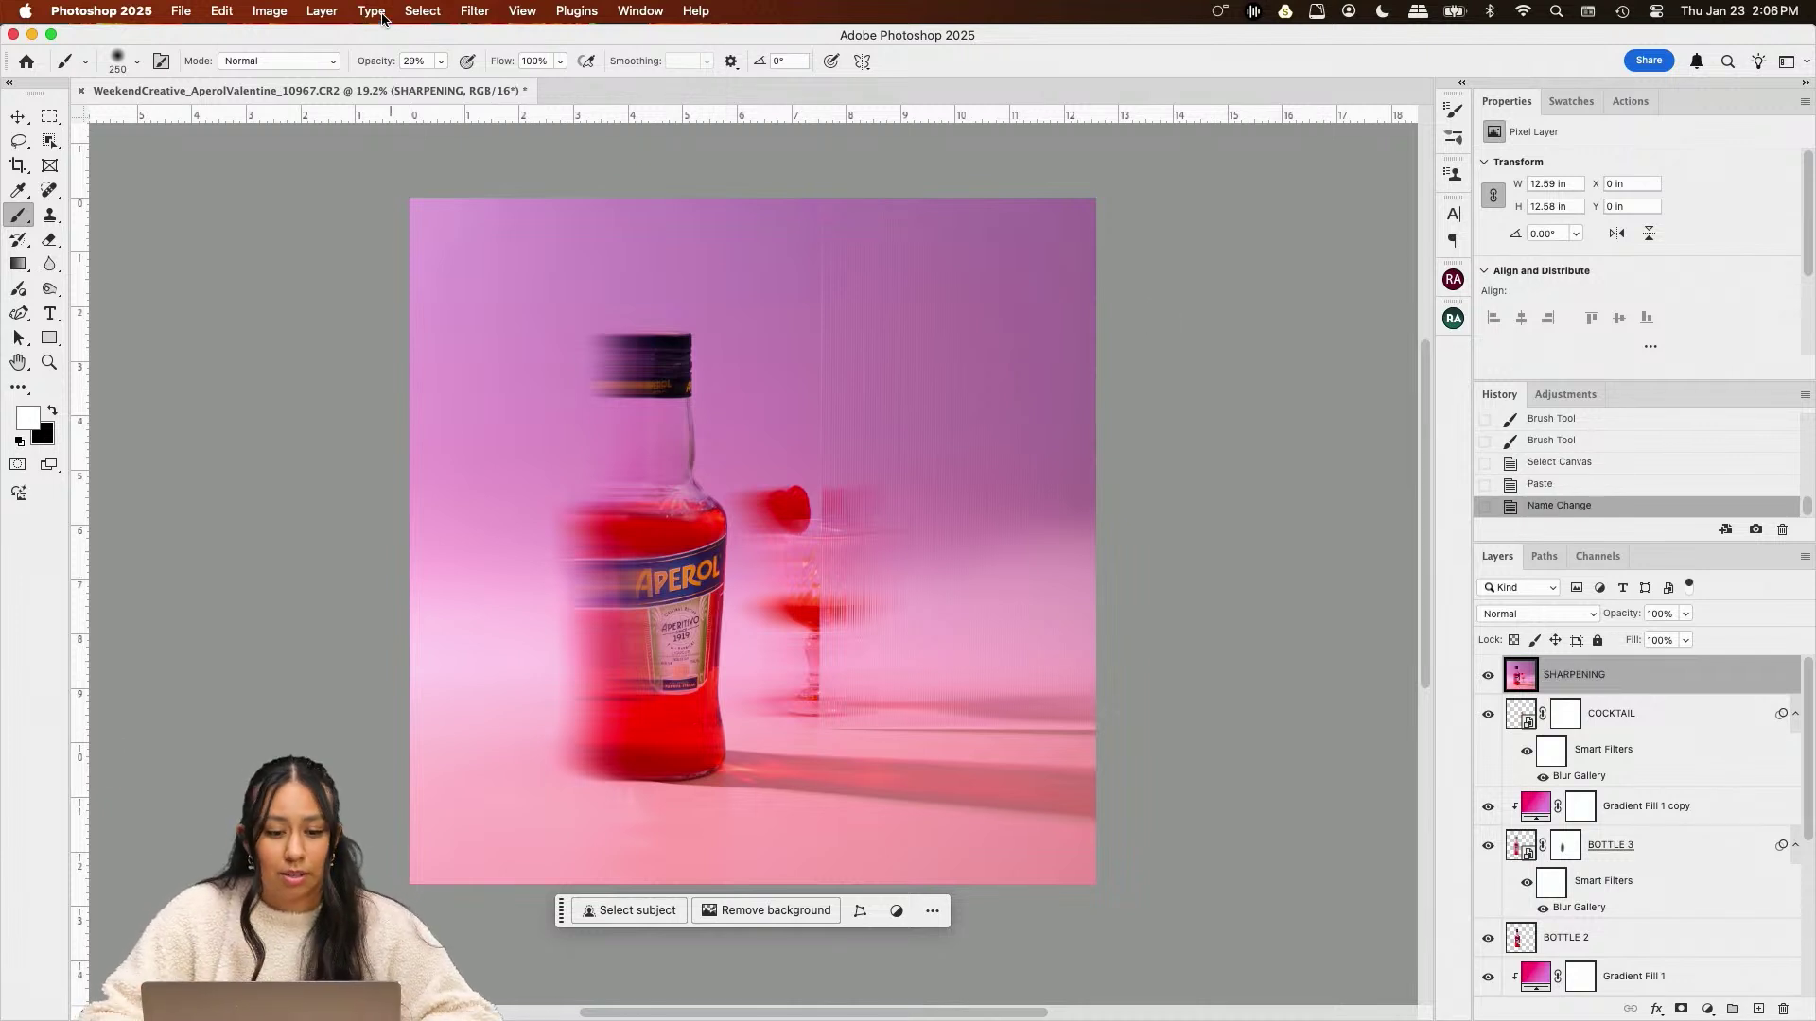
Apply a High Pass filter with a 2.5-pixel radius to the SHARPENING layer
click(474, 10)
mouse_move(576, 401)
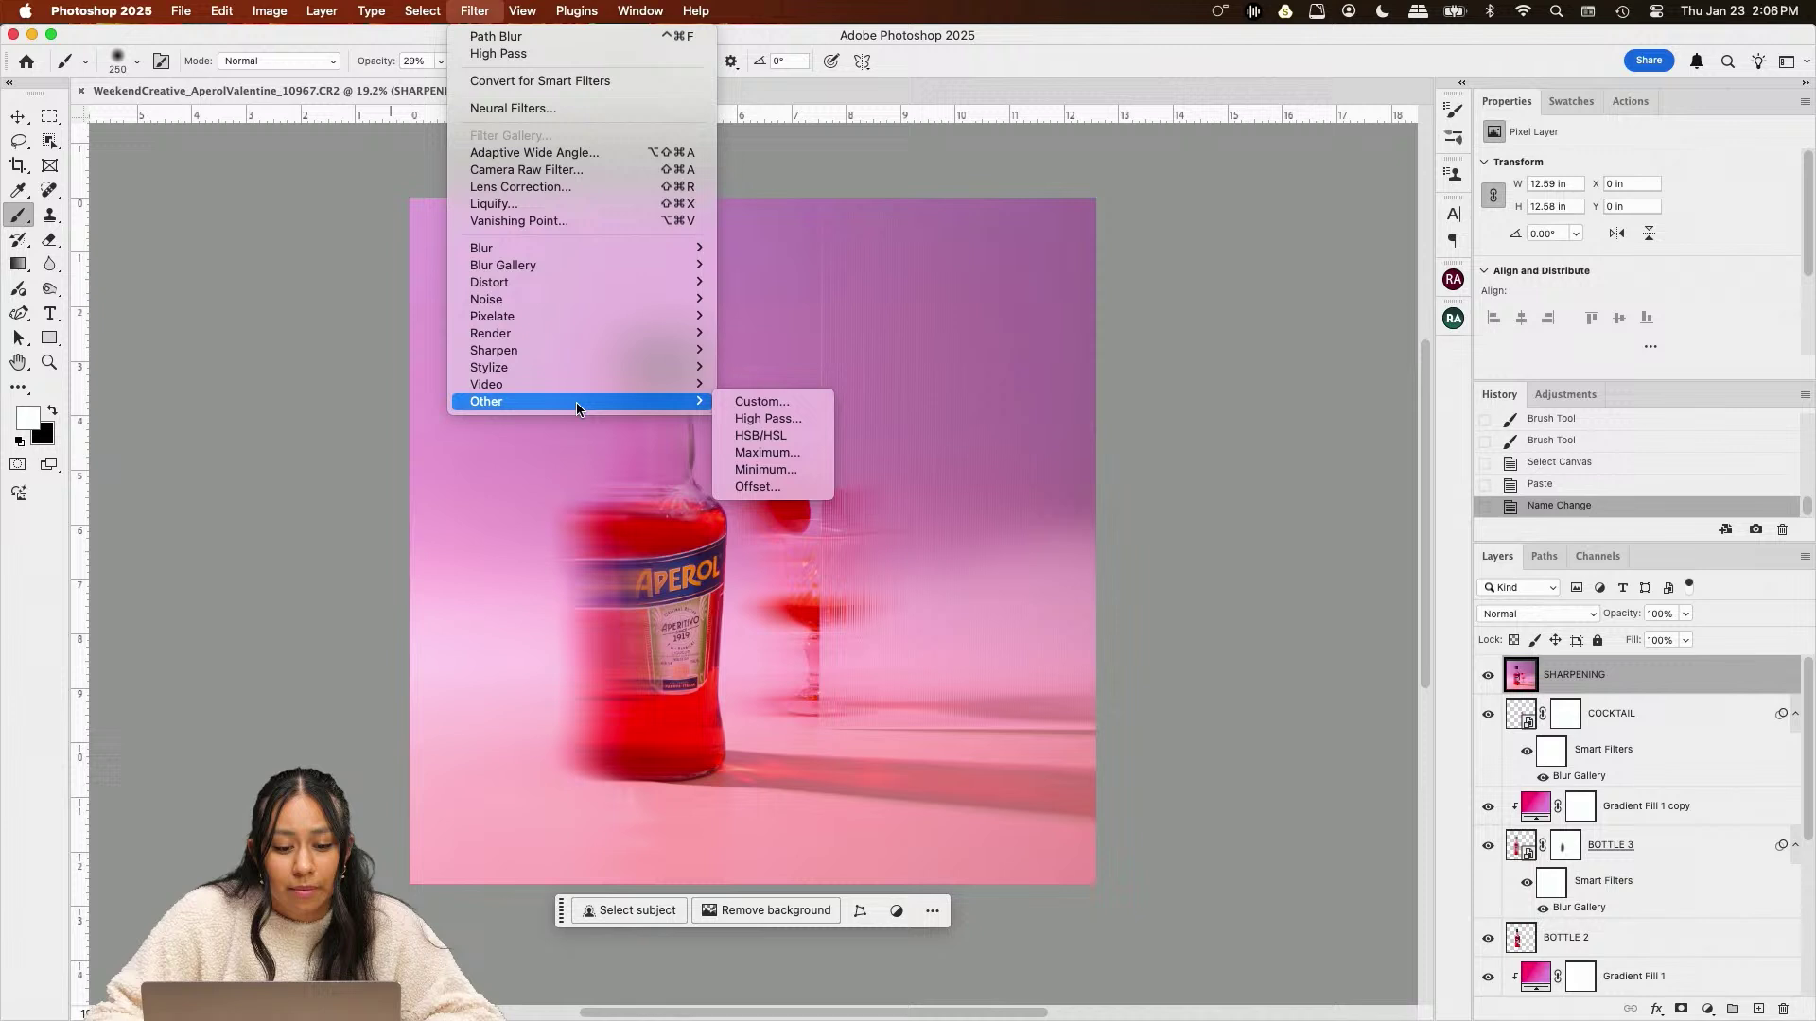
click(796, 422)
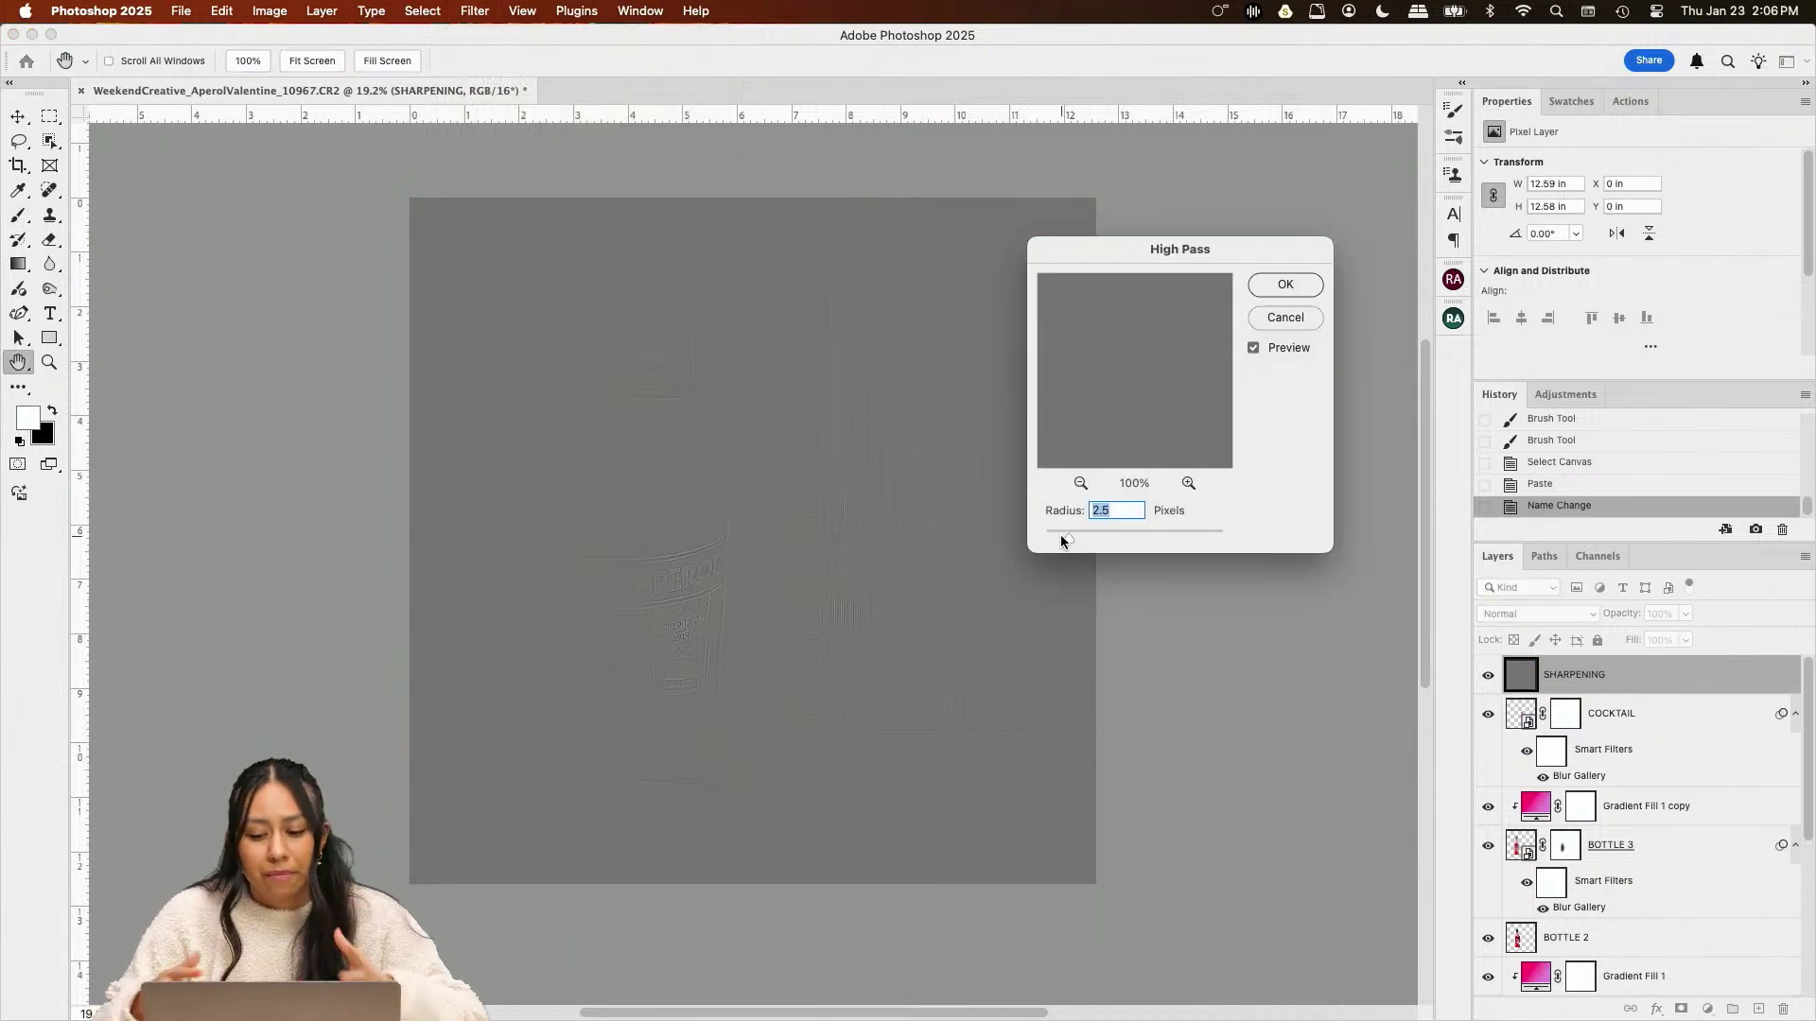
click(1285, 284)
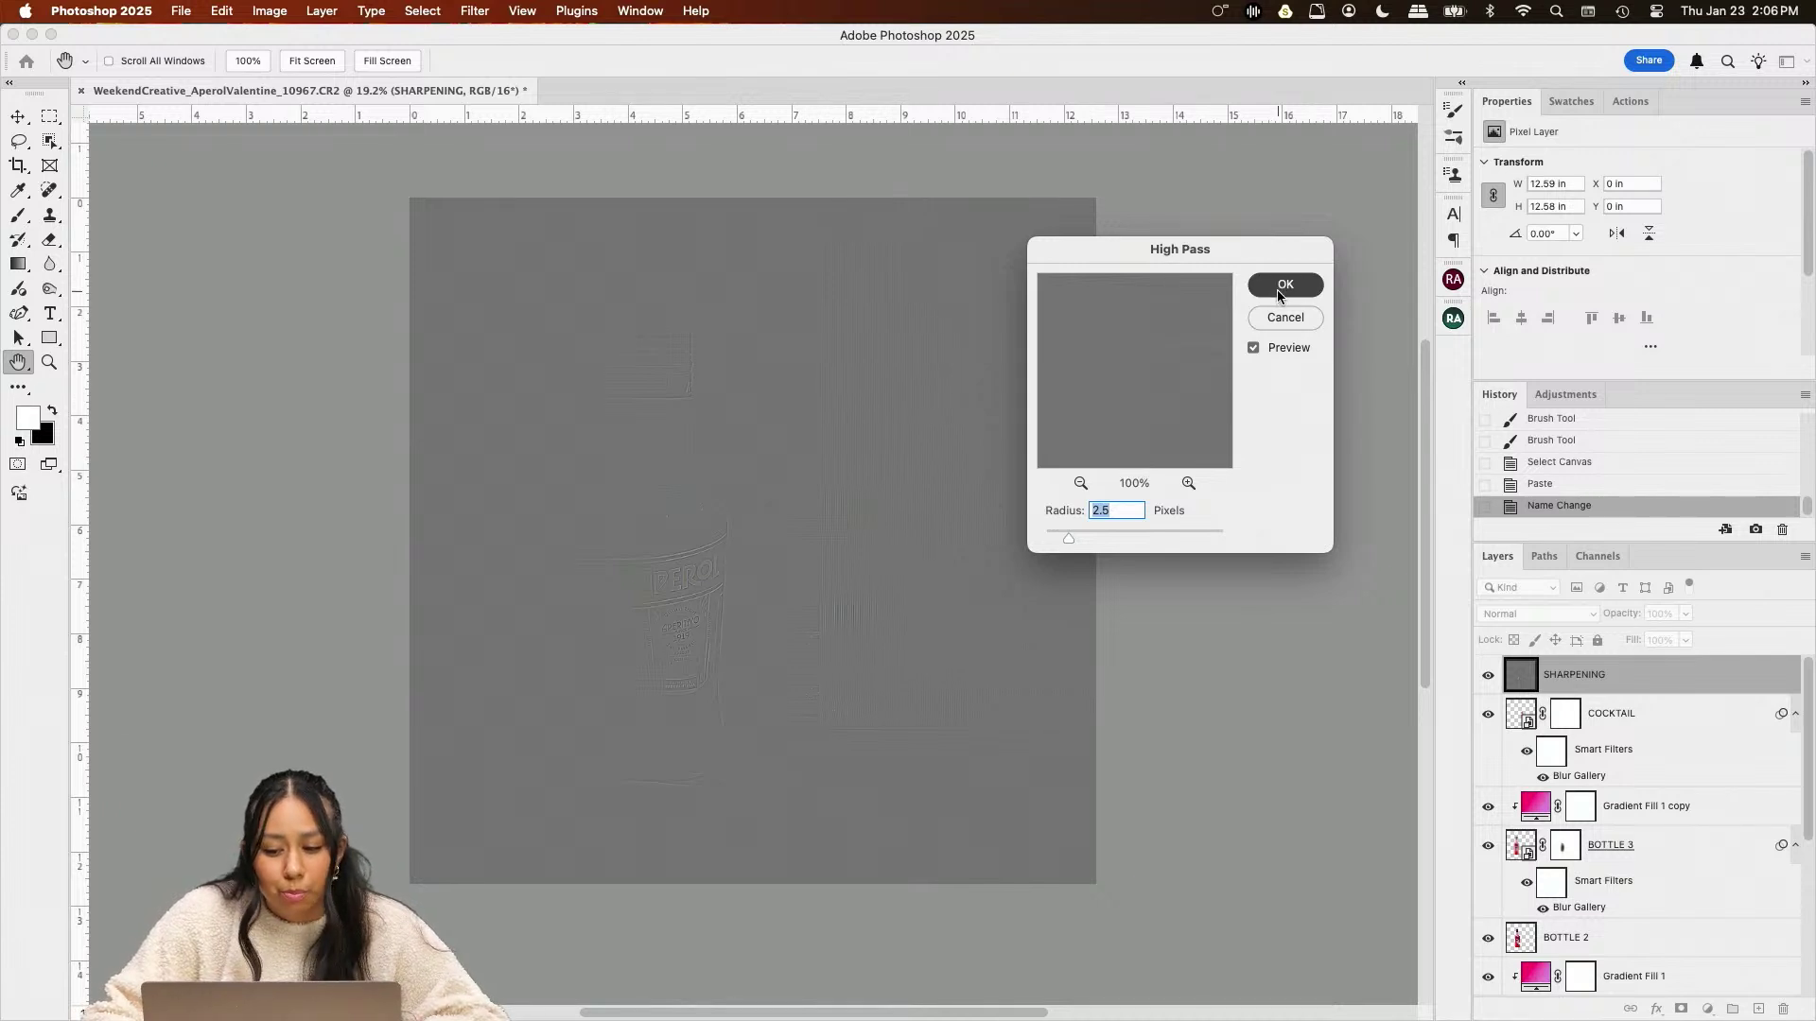
key(b)
scroll(681, 527, up, 2)
scroll(580, 441, up, 1)
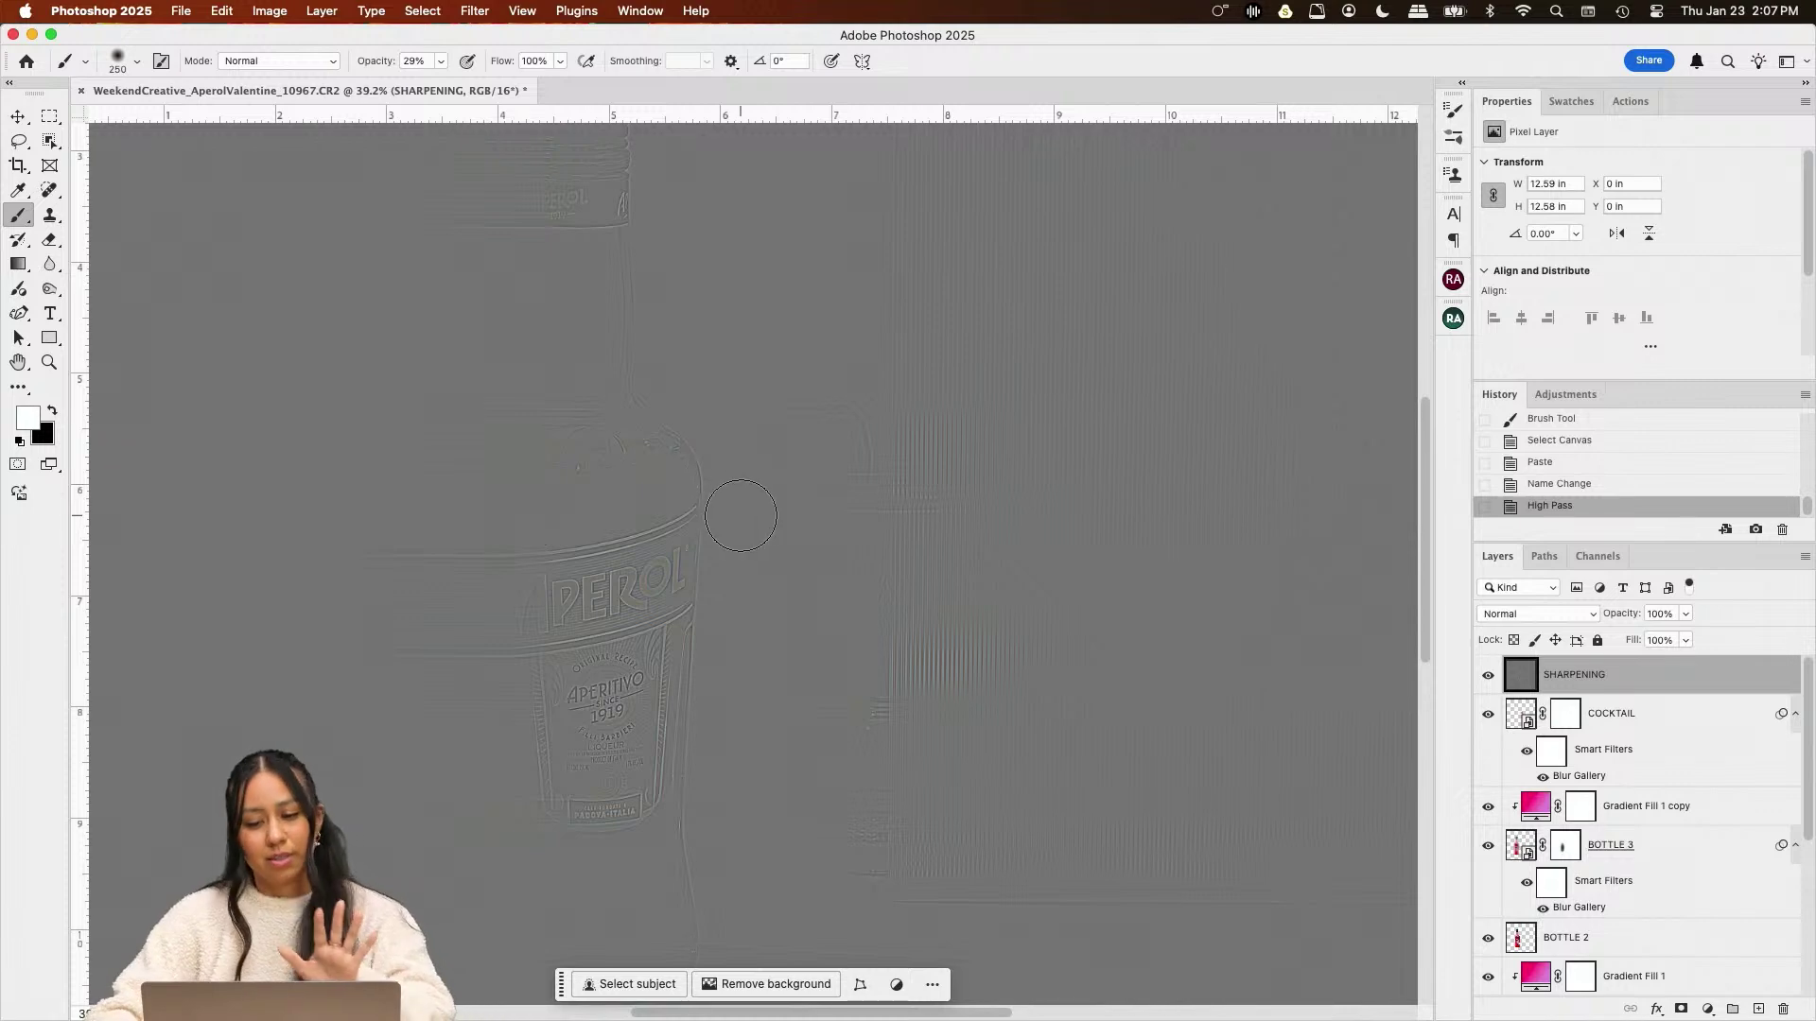
Blend the SHARPENING layer in Linear Light mode and set its opacity to 65%
click(1598, 616)
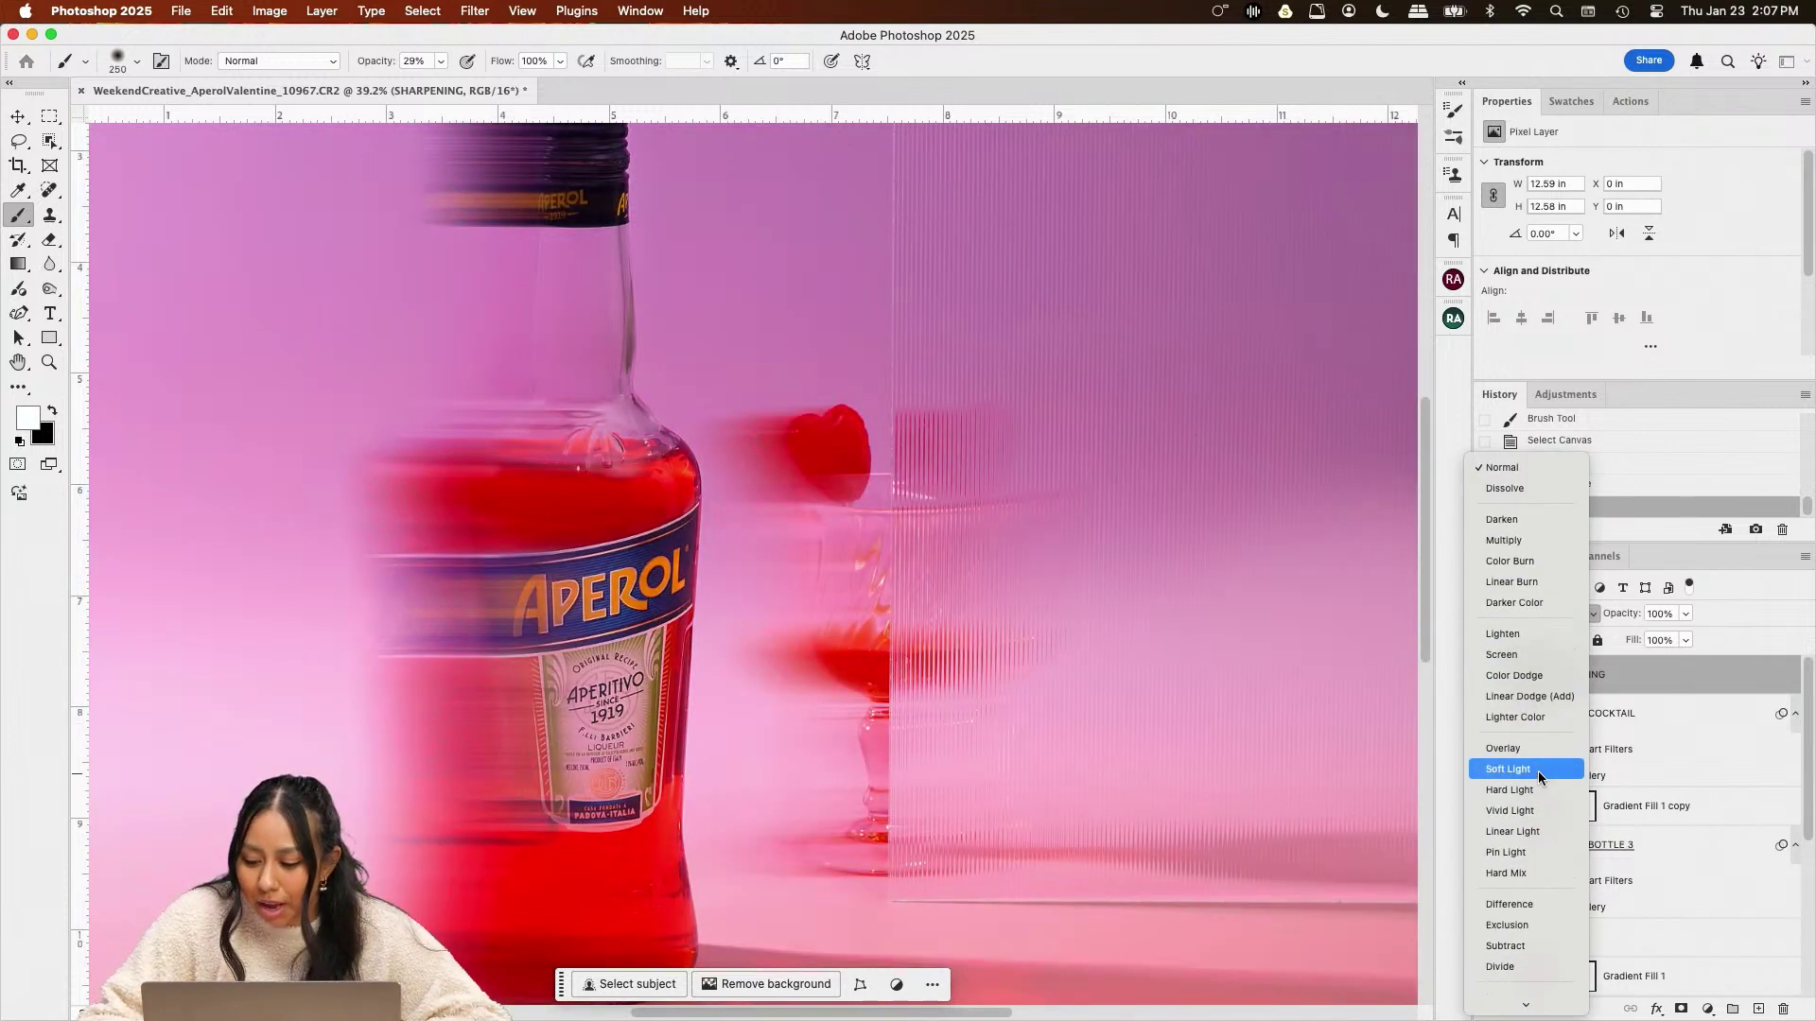
click(1539, 832)
scroll(889, 696, up, 5)
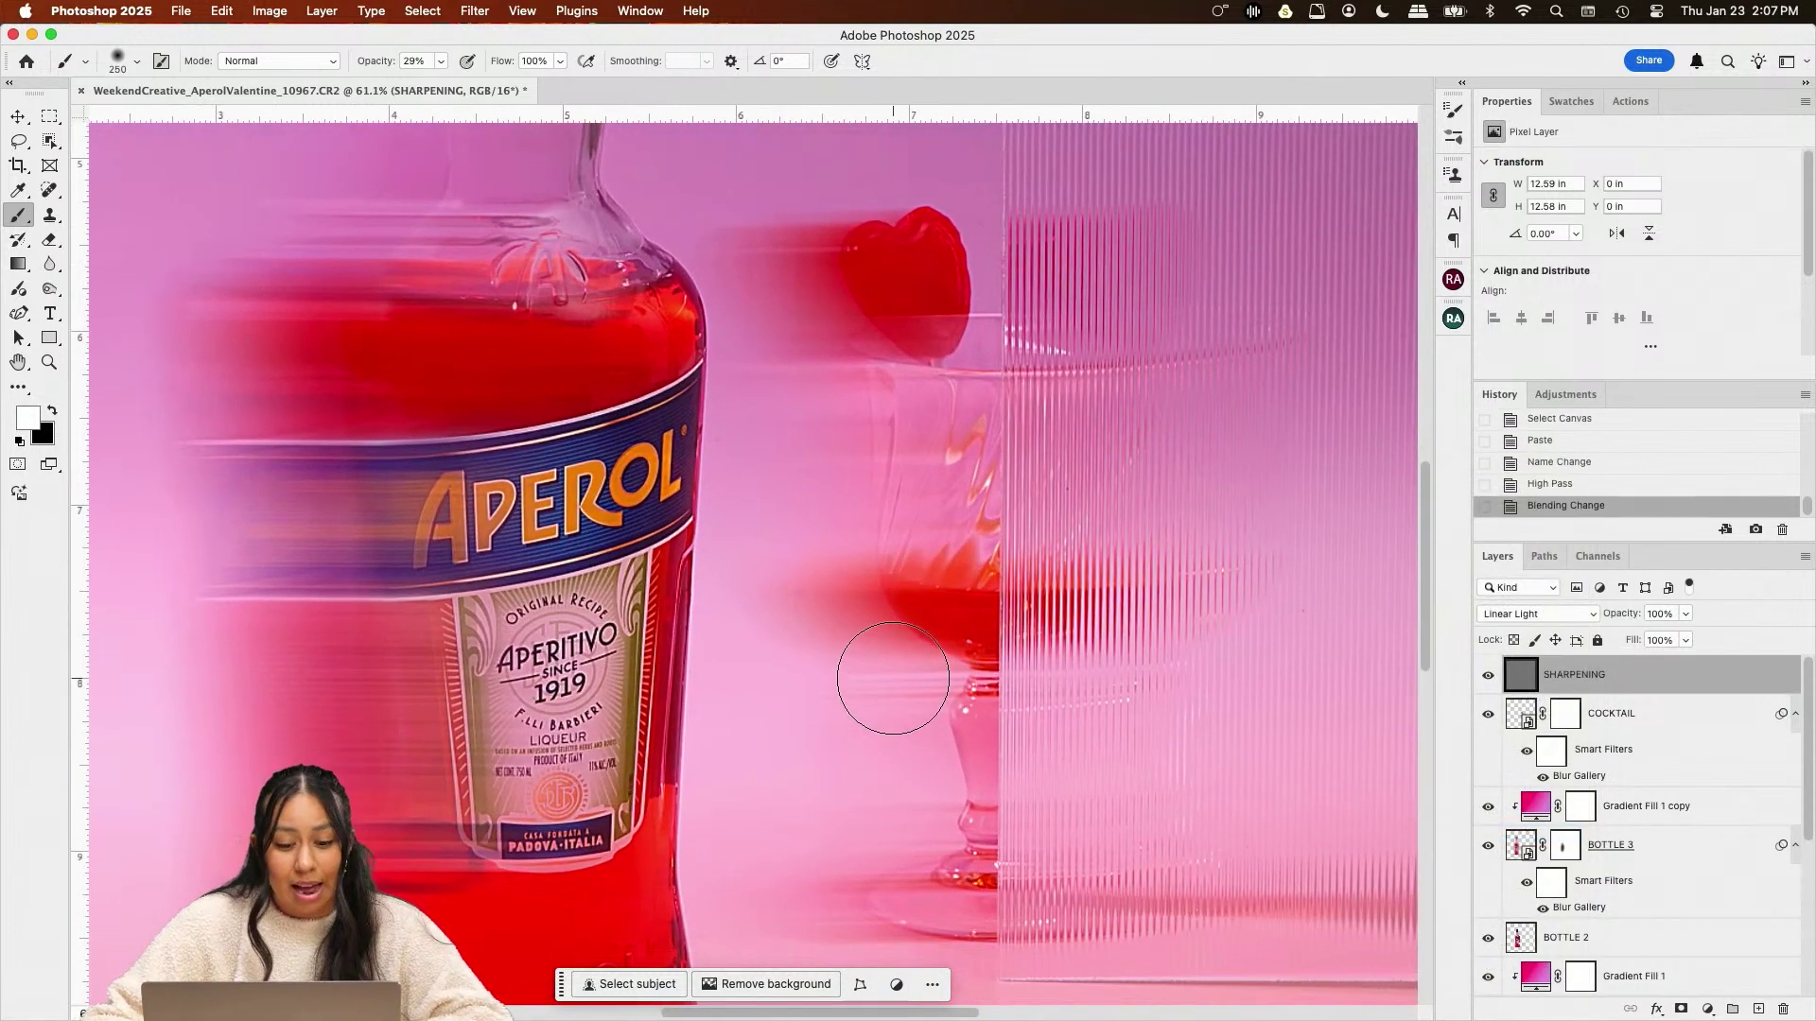
click(1689, 615)
click(1685, 615)
drag(1644, 635, 1656, 637)
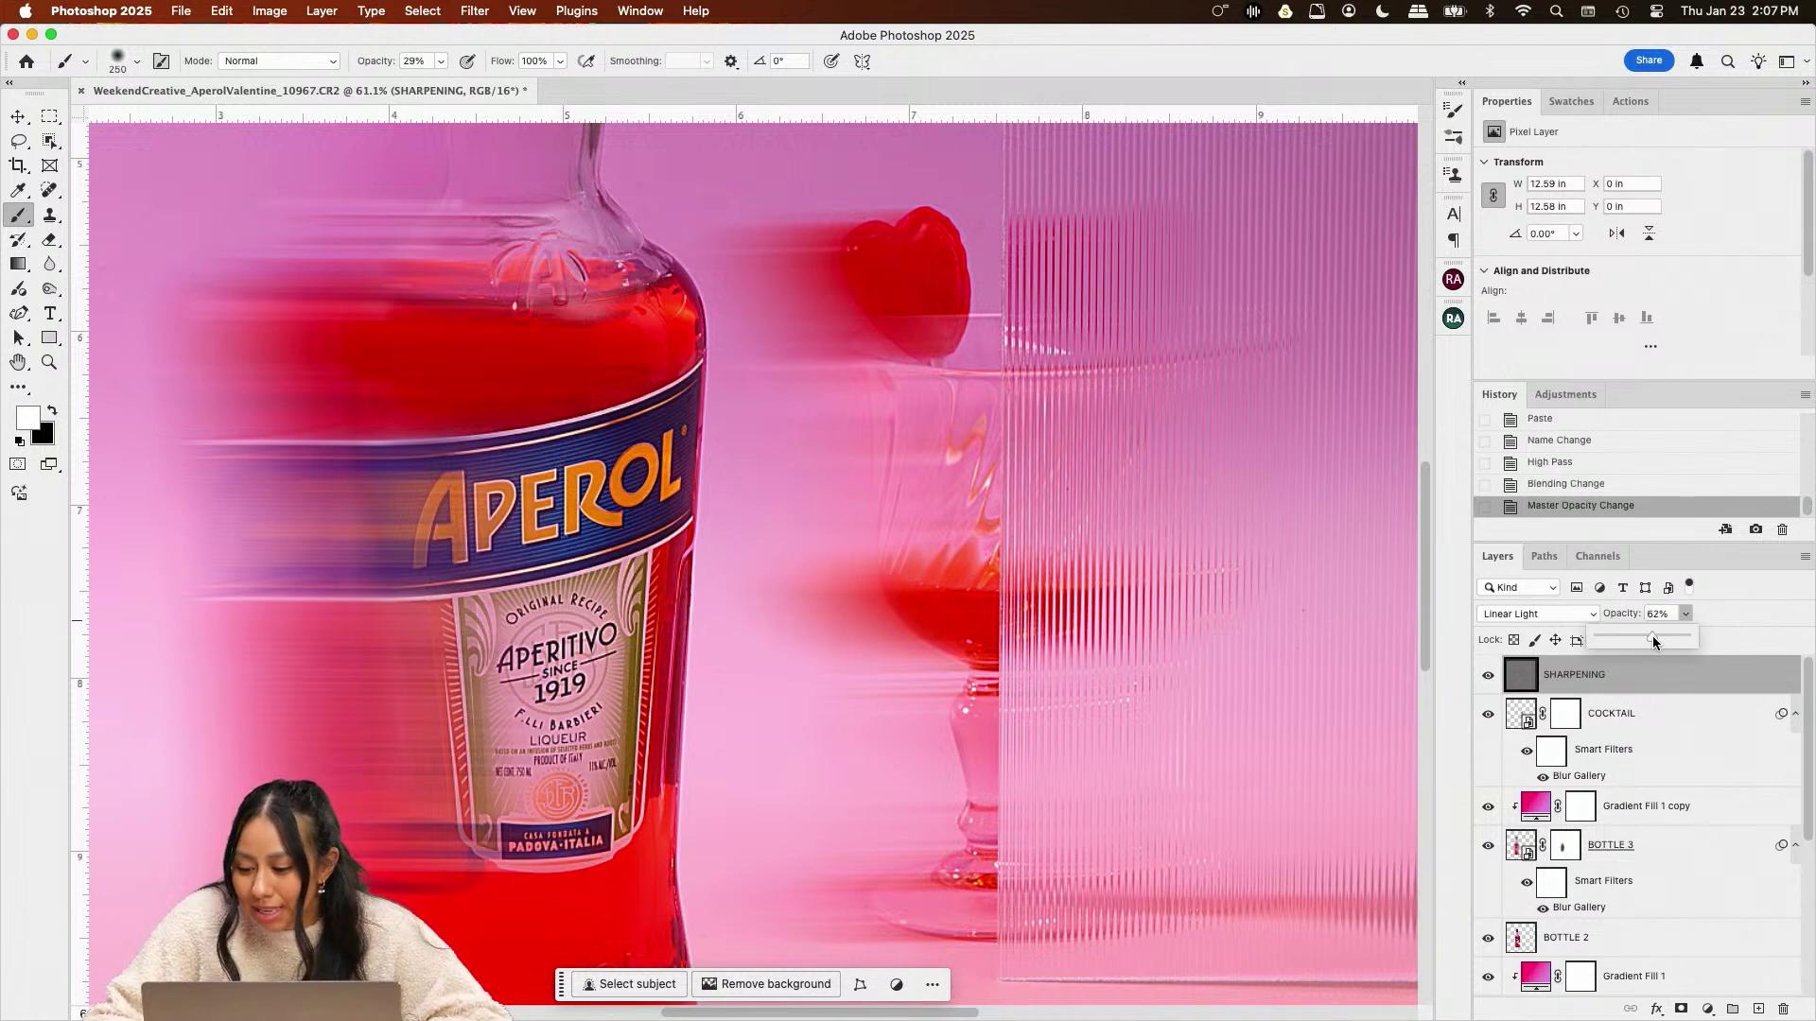
click(1621, 677)
scroll(1154, 643, down, 3)
scroll(1145, 640, down, 2)
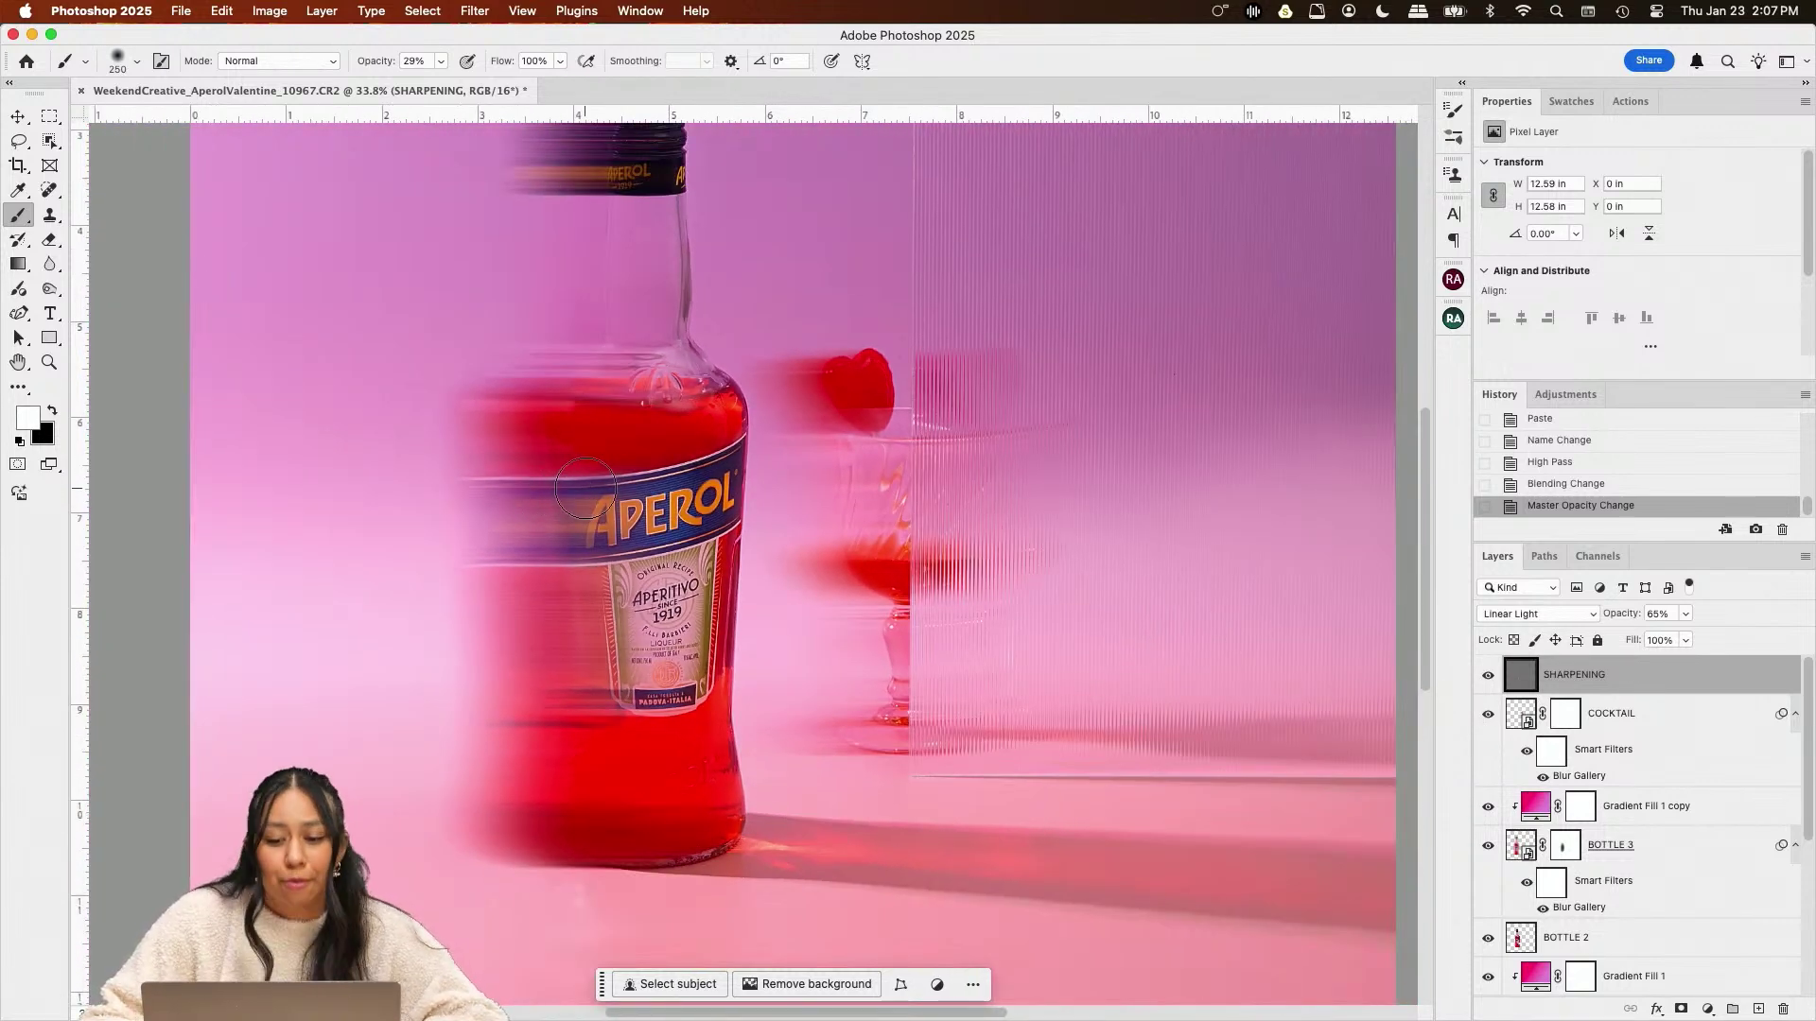
scroll(573, 488, down, 2)
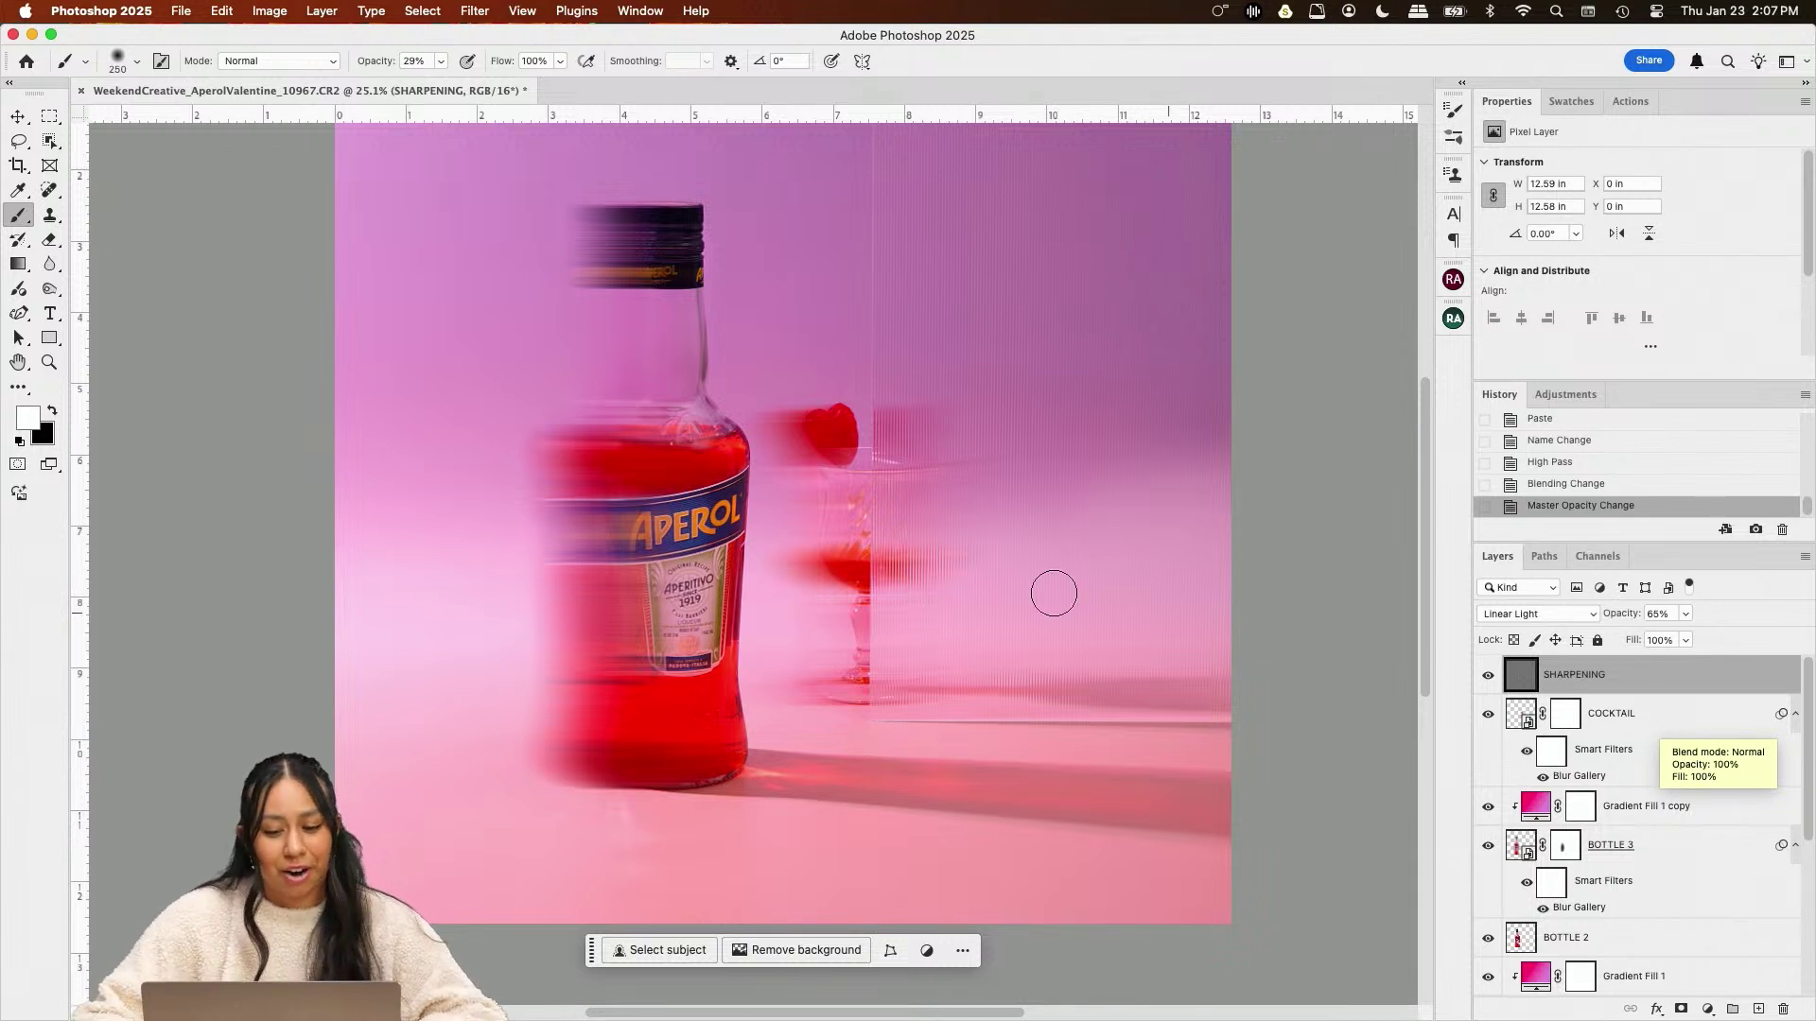
scroll(723, 553, up, 1)
scroll(723, 552, left, 1)
scroll(719, 554, down, 2)
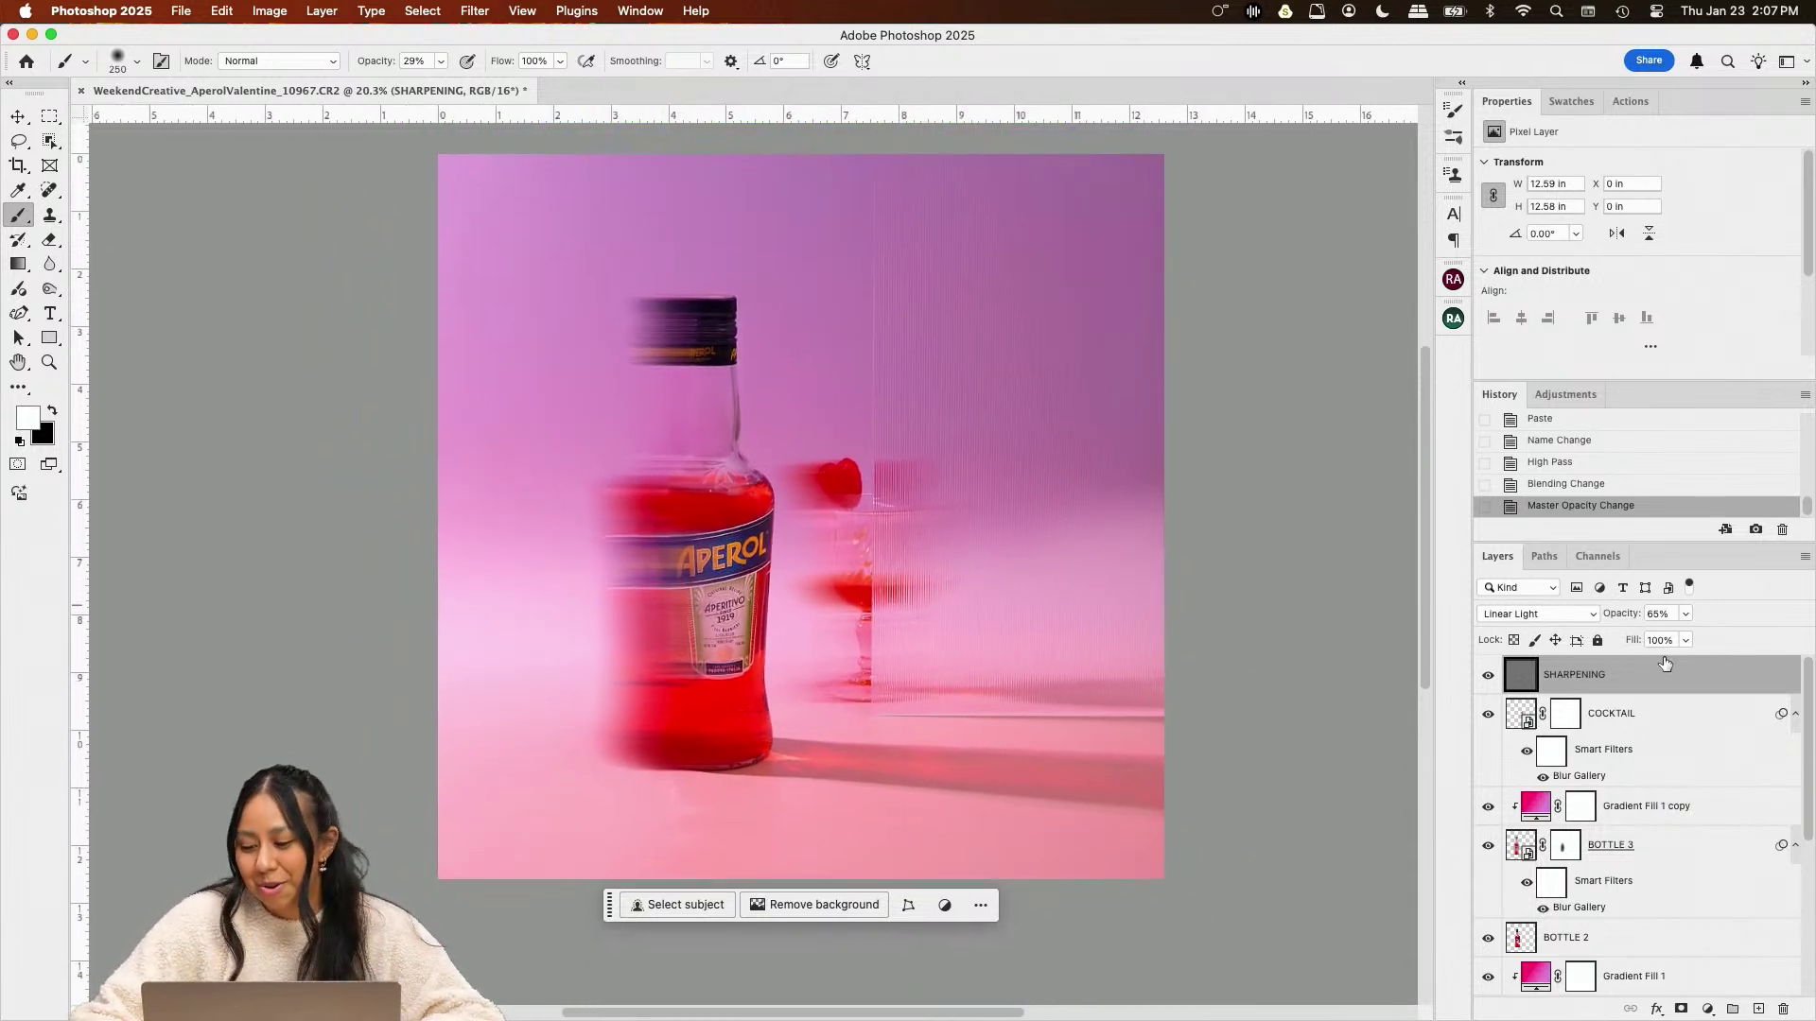